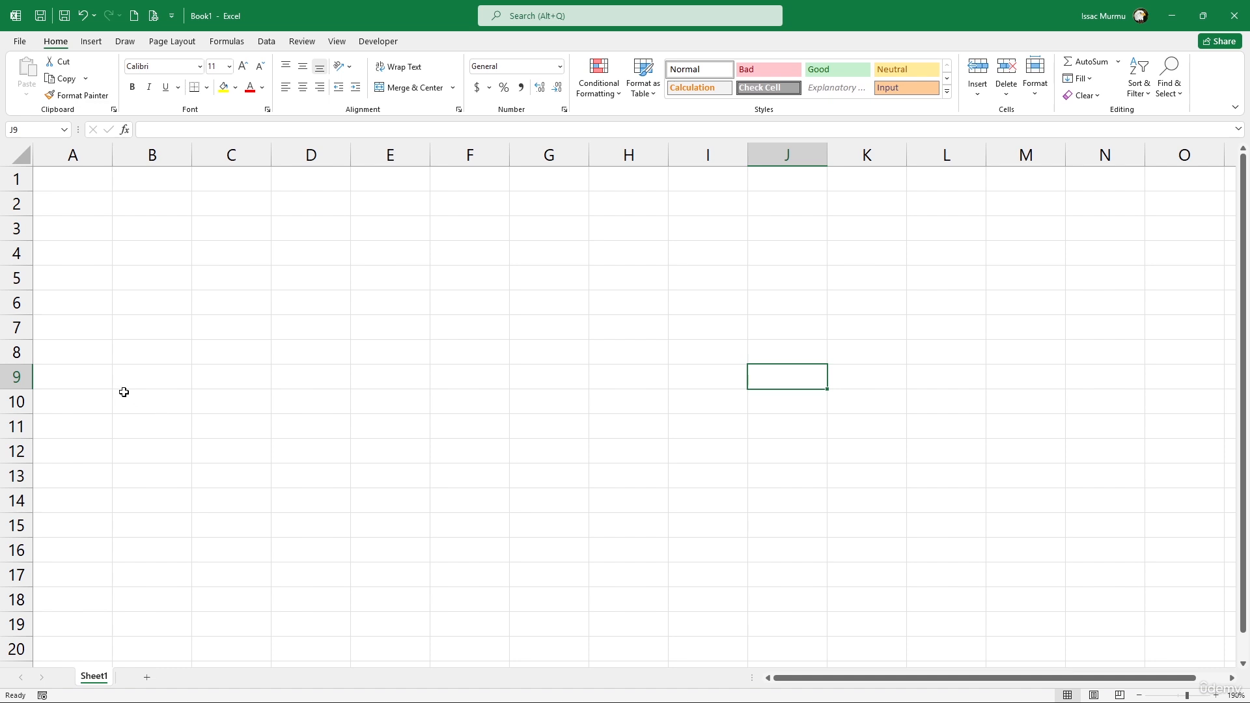
Enter the column headers Date, Region and Product in cells A1 to C1.
{"action": "left_click", "coordinate": [66, 185]}
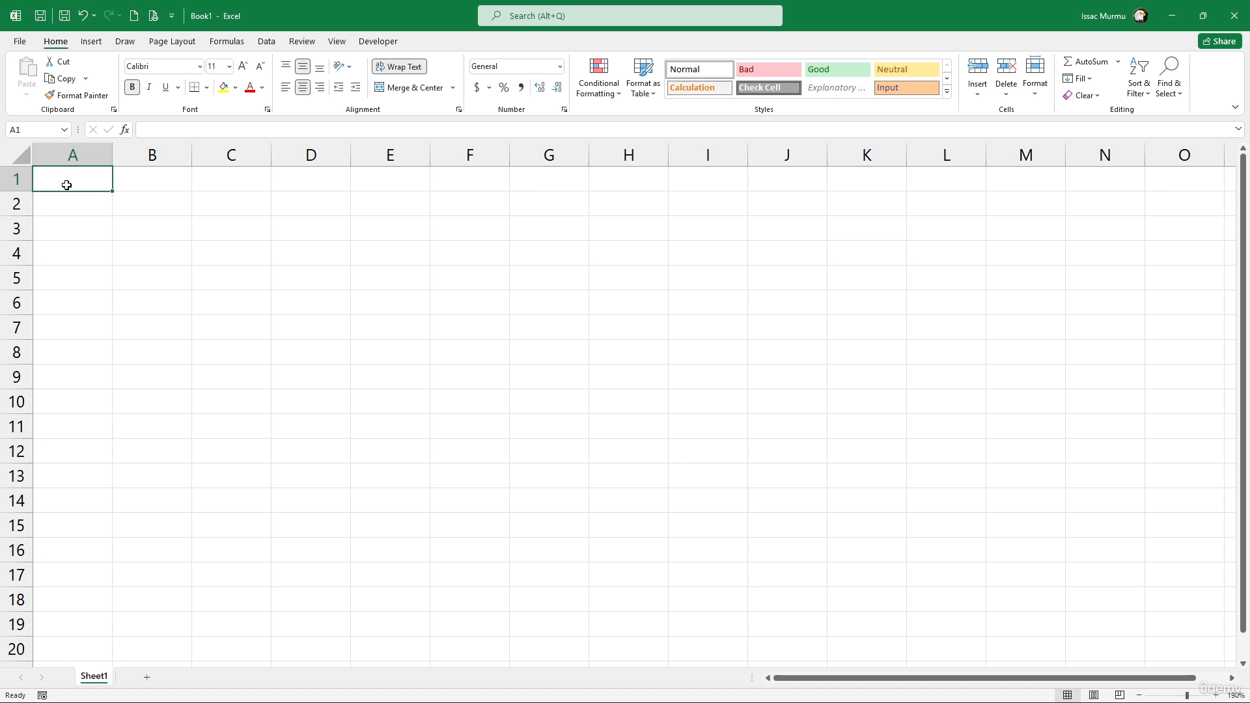
{"action": "type", "text": "Date"}
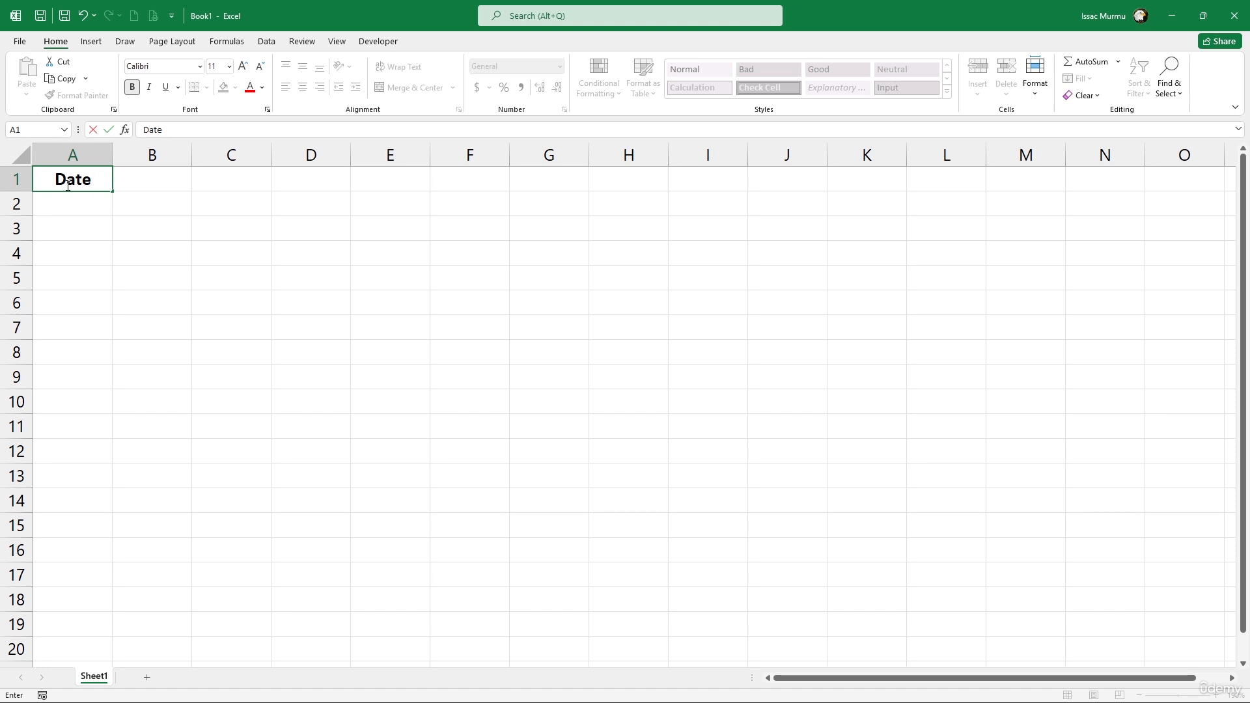
{"action": "key", "text": "Tab"}
{"action": "type", "text": "Region"}
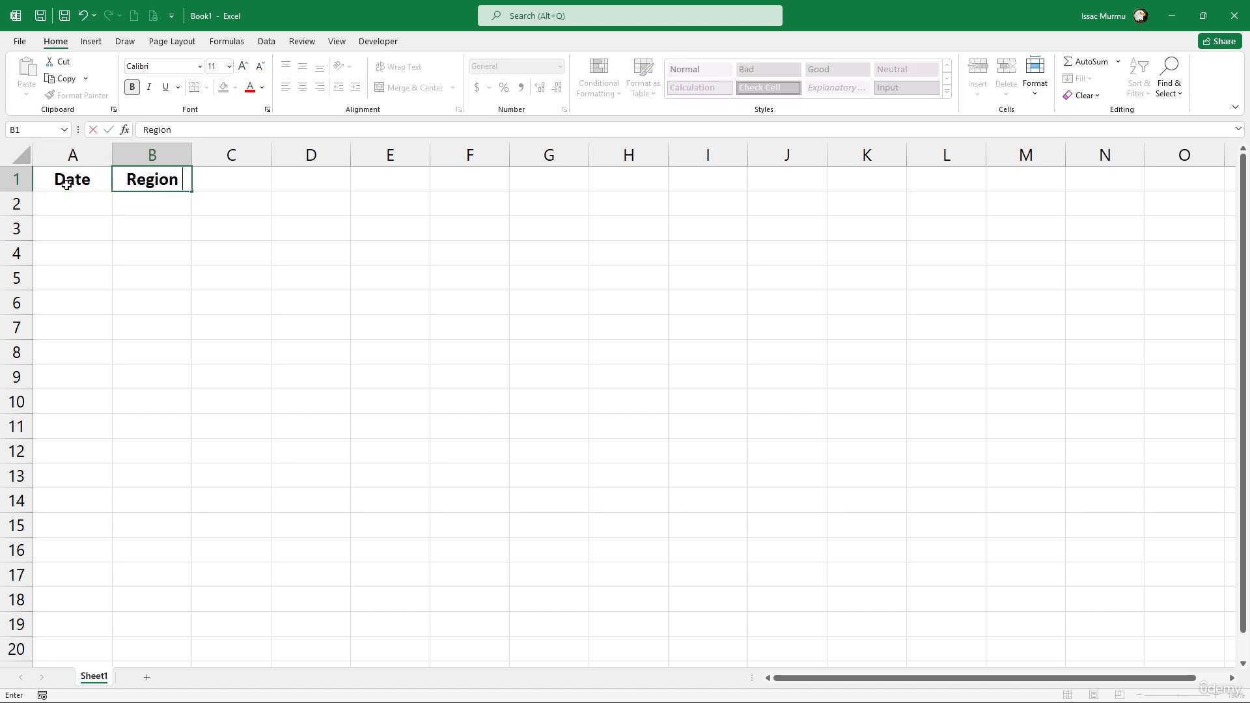
{"action": "key", "text": "Tab"}
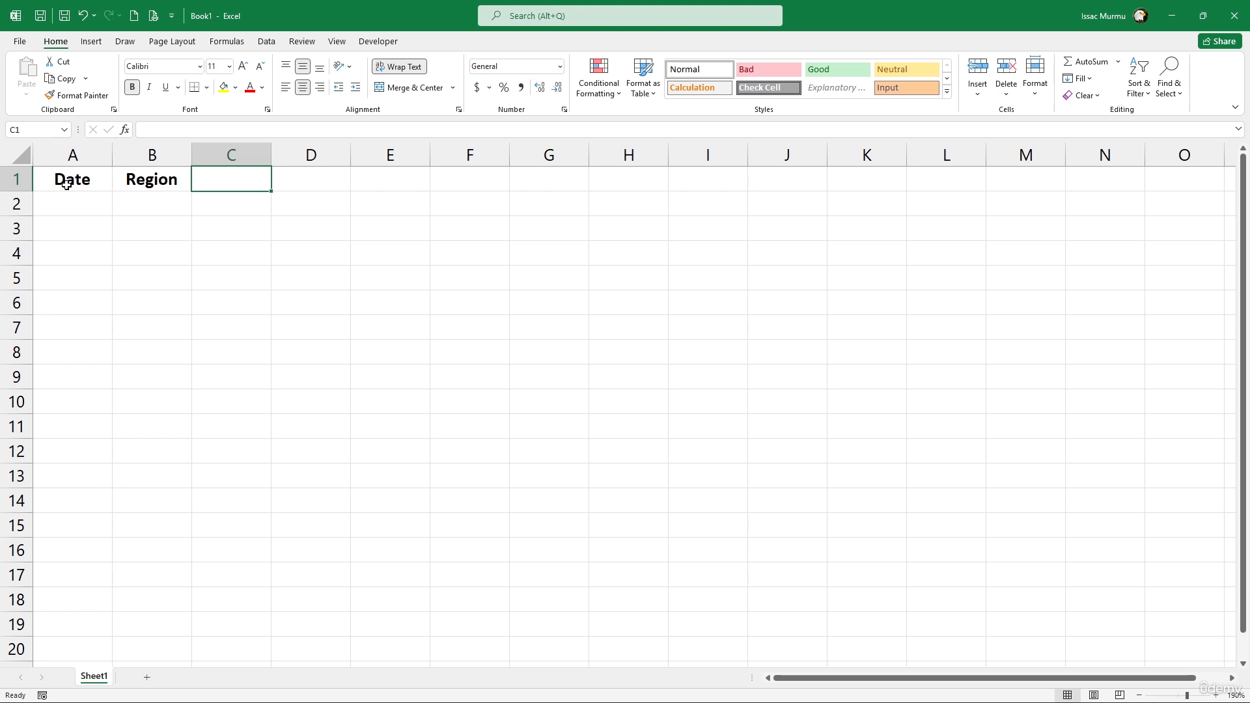
{"action": "type", "text": "Produc"}
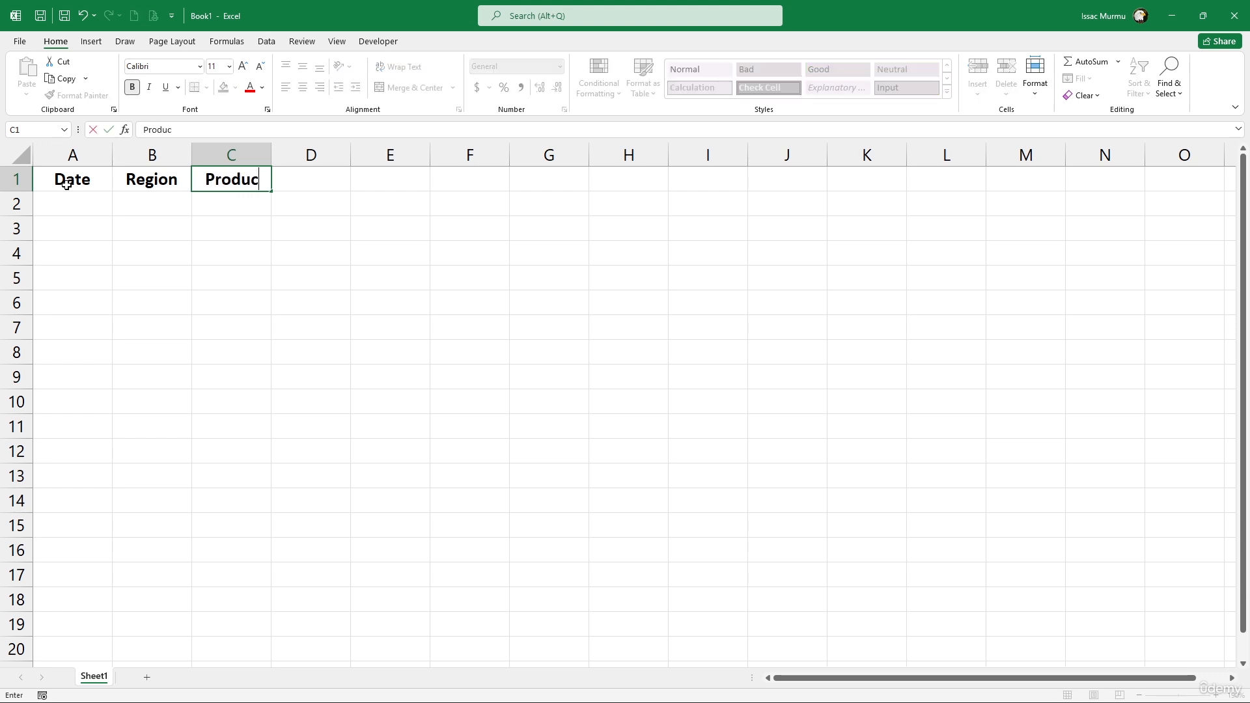
{"action": "type", "text": "t"}
{"action": "key", "text": "Tab"}
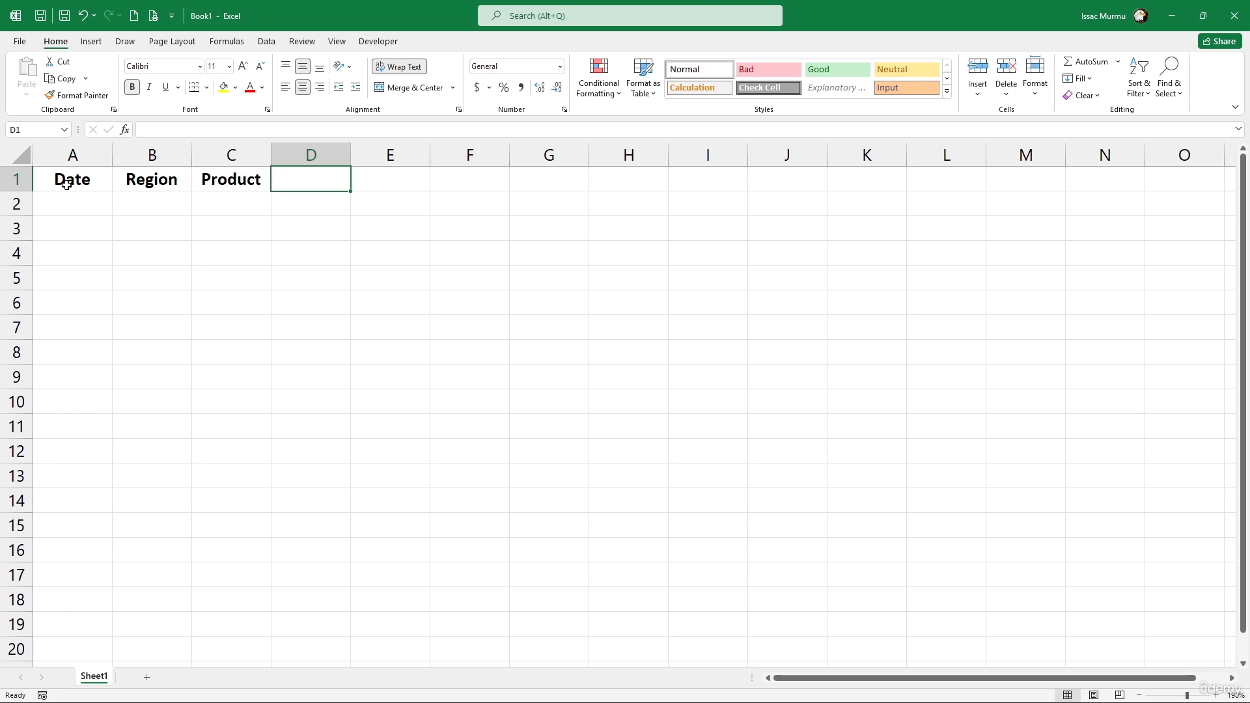
Add the headers Salesperson in D1 and Units sold in E1.
{"action": "type", "text": "Sla"}
{"action": "key", "text": "BackSpace"}
{"action": "key", "text": "BackSpace"}
{"action": "type", "text": "a"}
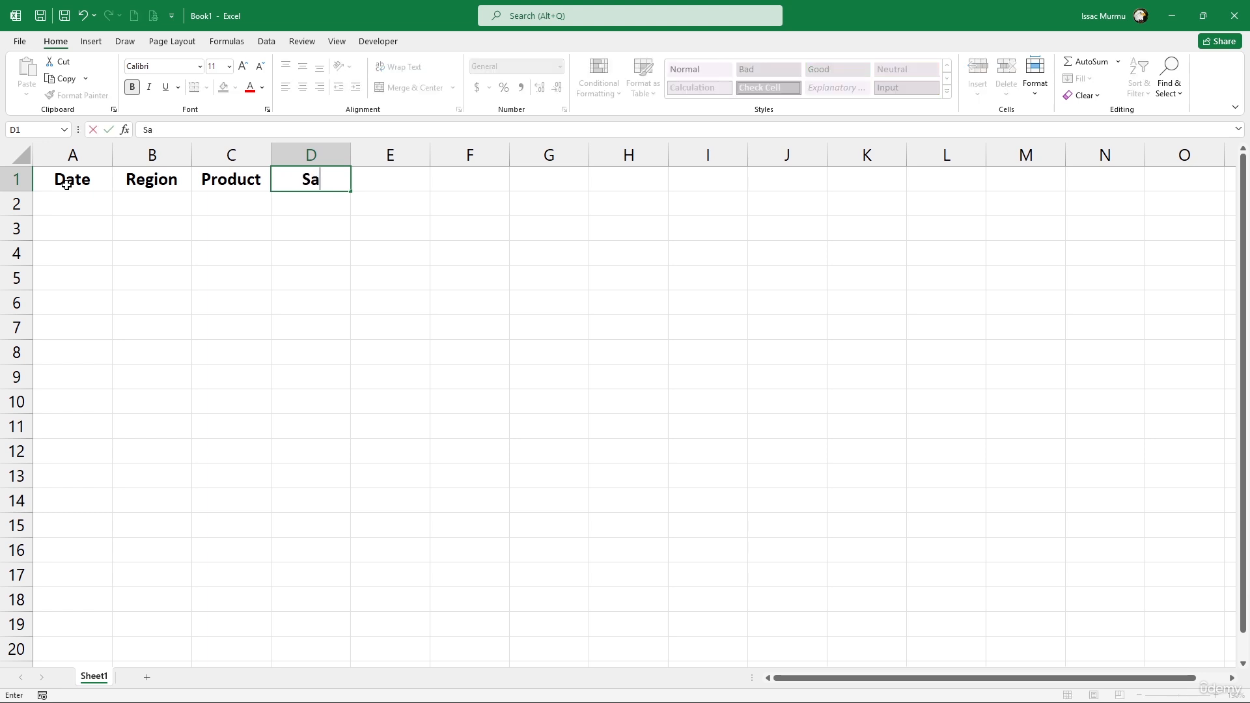
{"action": "type", "text": "lesperson"}
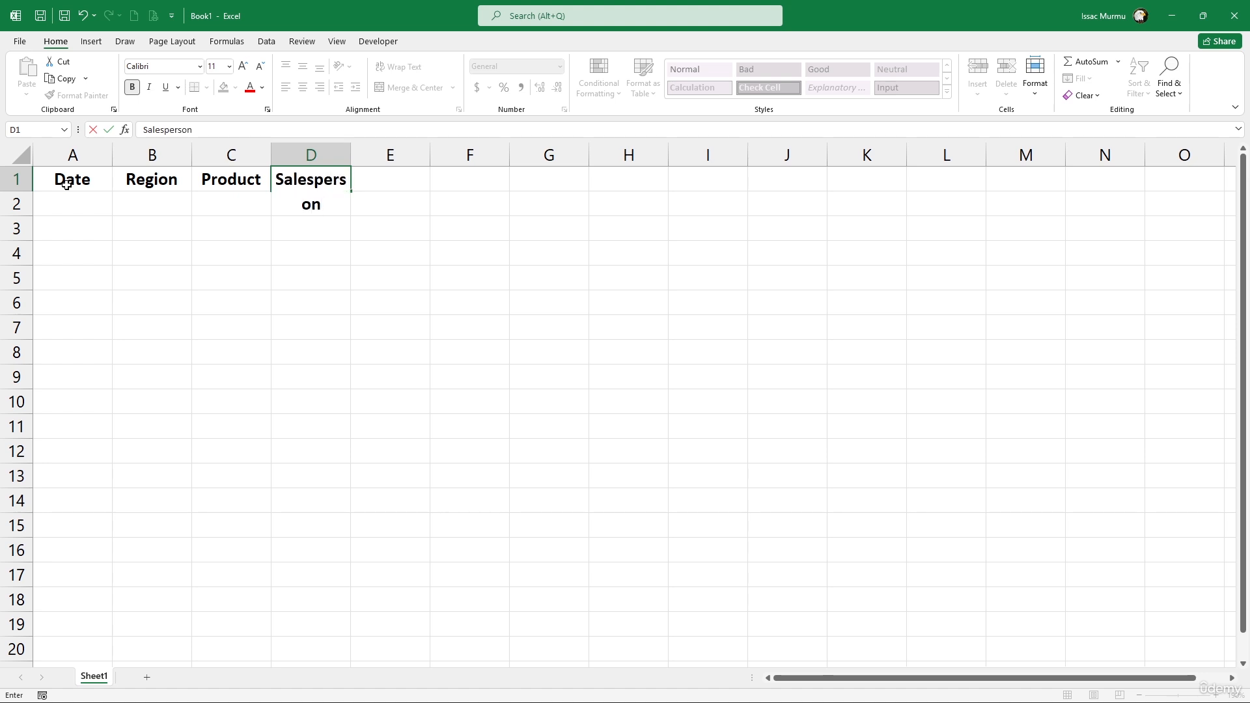
{"action": "key", "text": "Tab"}
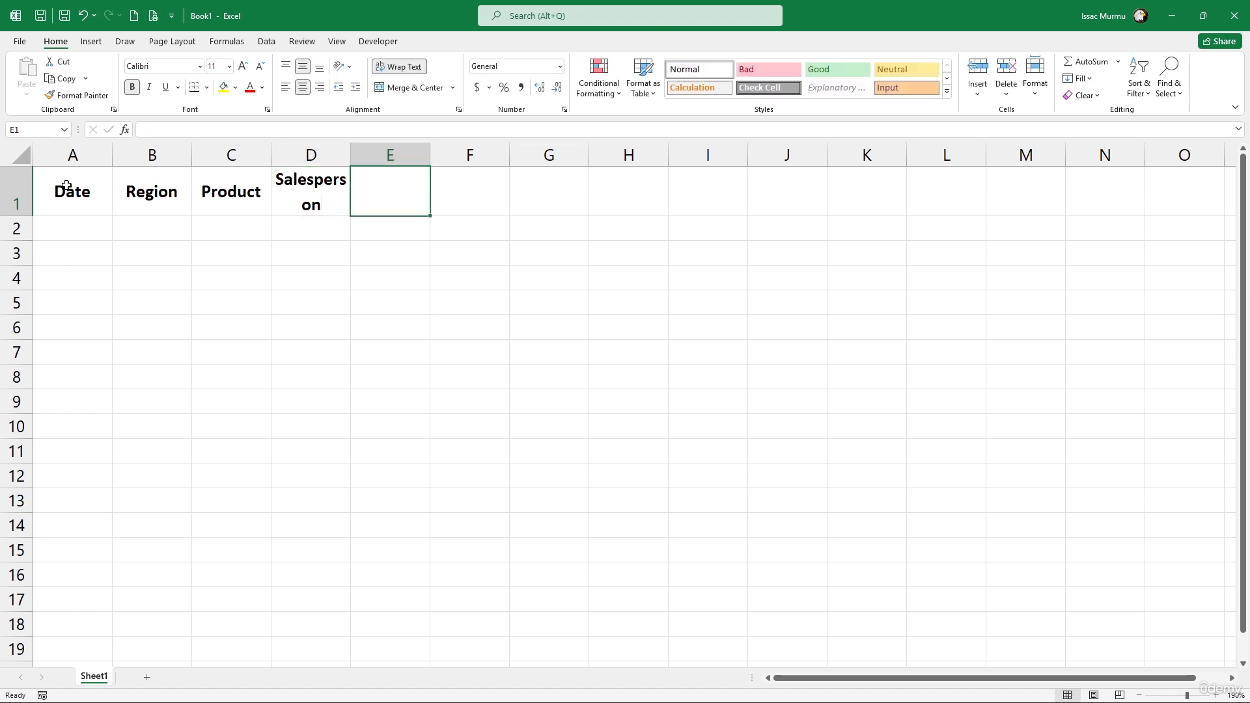
{"action": "type", "text": "un"}
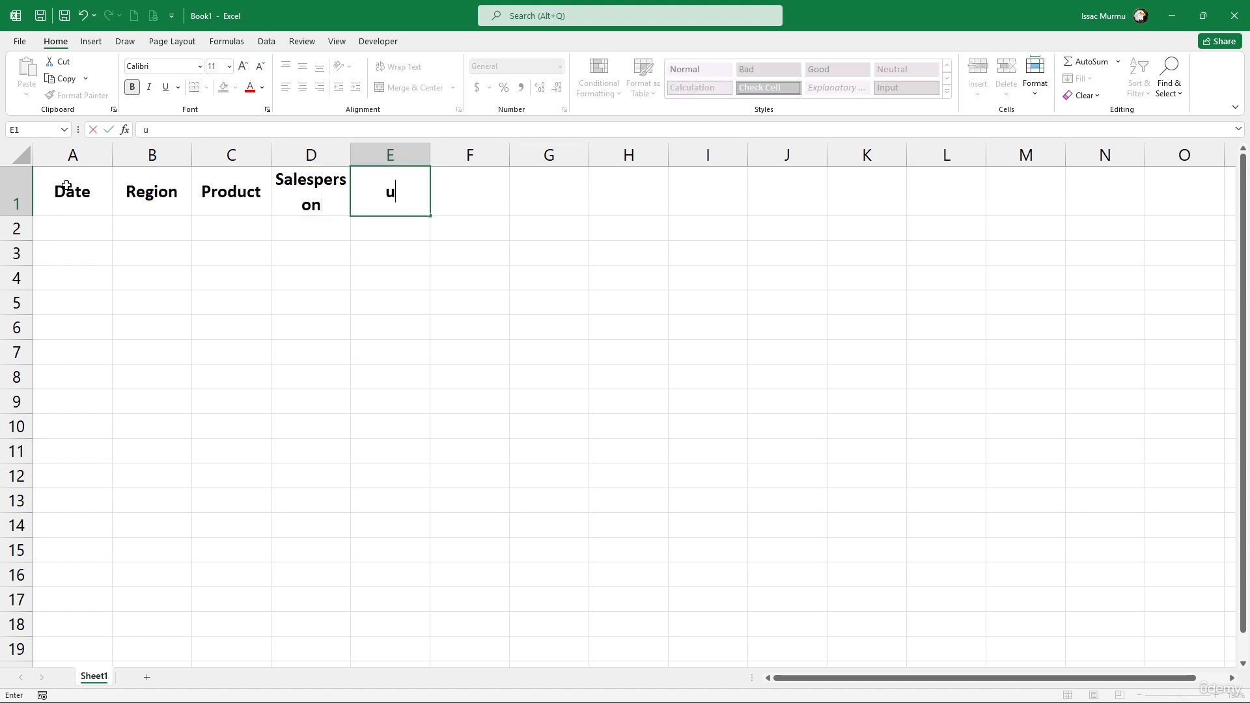
{"action": "key", "text": "BackSpace"}
{"action": "key", "text": "BackSpace"}
{"action": "type", "text": "Units sold"}
{"action": "key", "text": "Tab"}
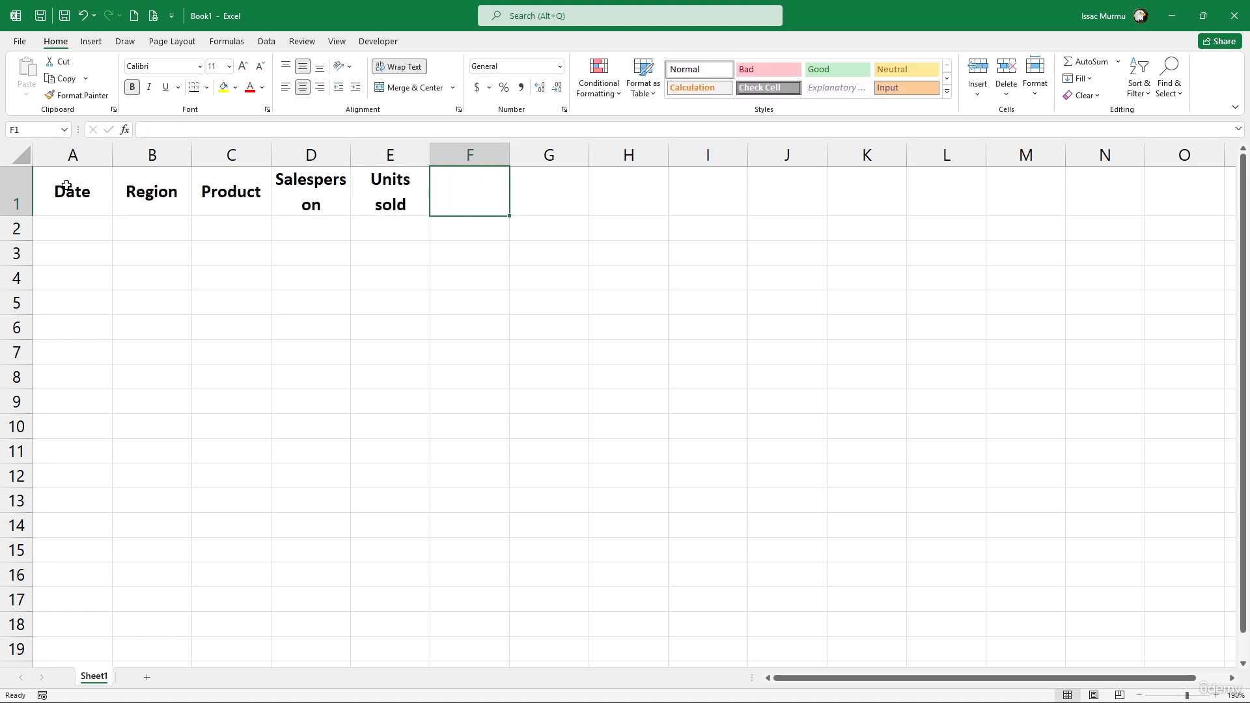
Complete the header row with Unit Price, Revenue and Expense in cells F1 to H1.
{"action": "type", "text": "Unit"}
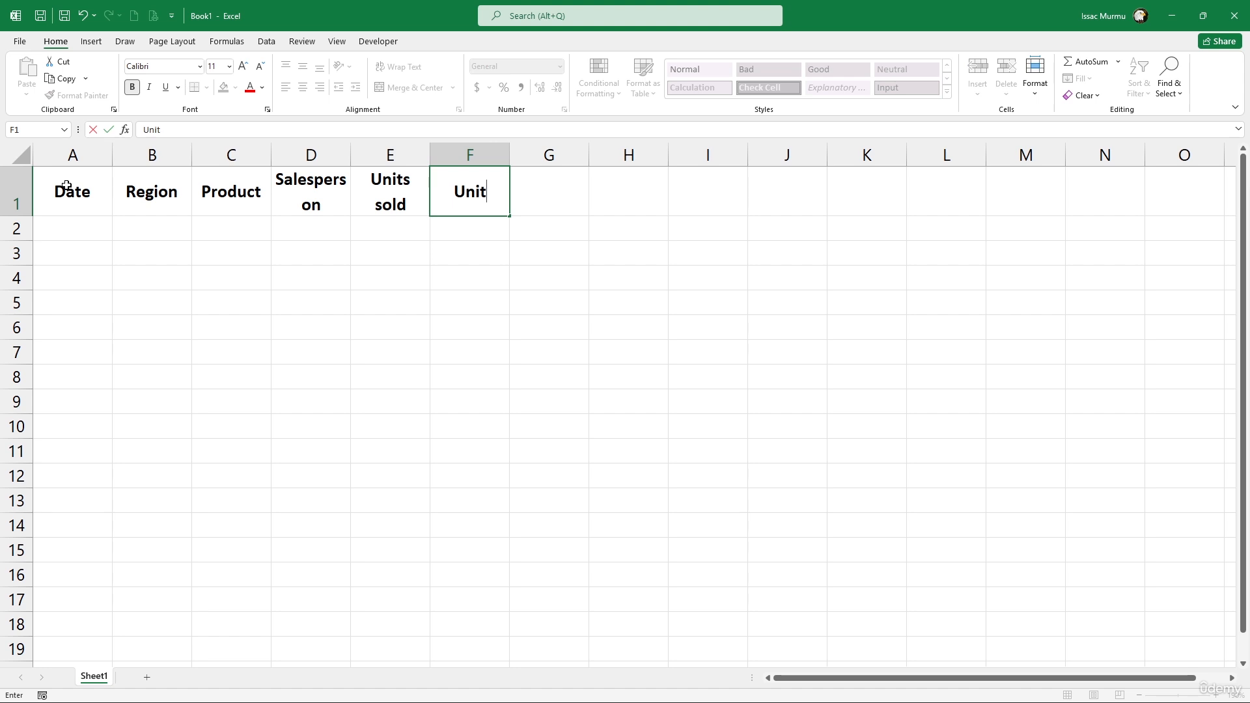
{"action": "type", "text": " Price"}
{"action": "key", "text": "Tab"}
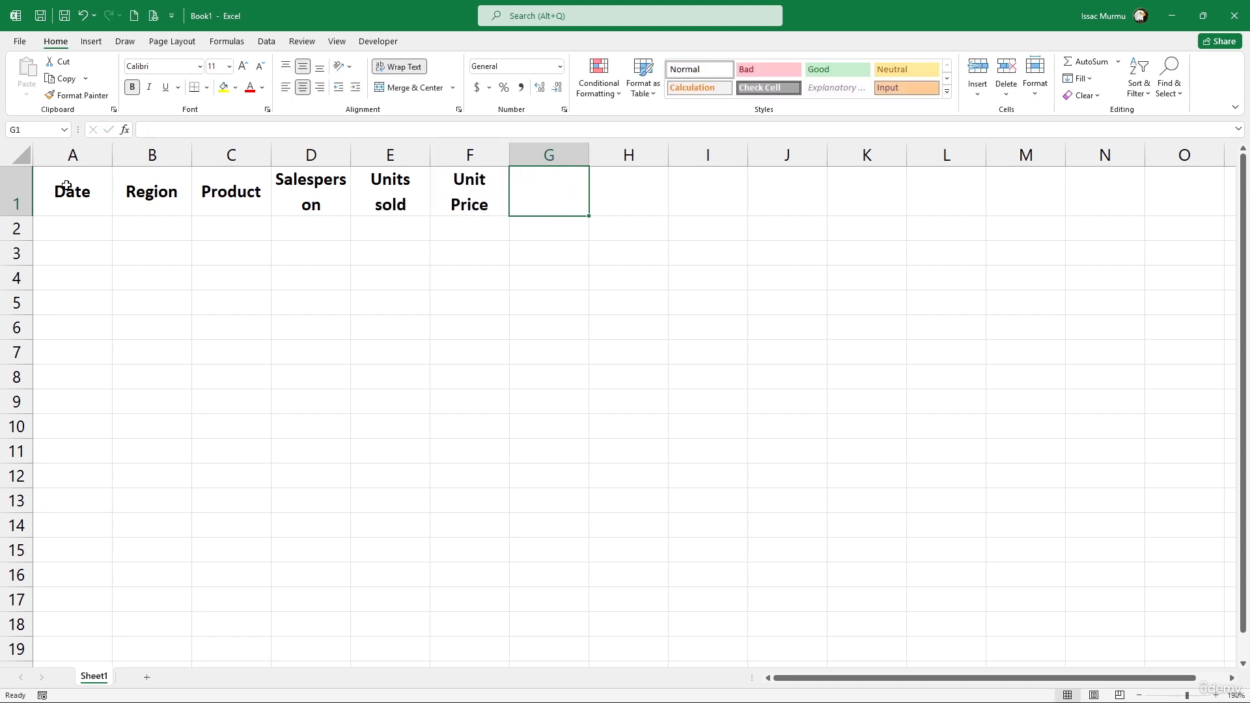
{"action": "type", "text": "Re"}
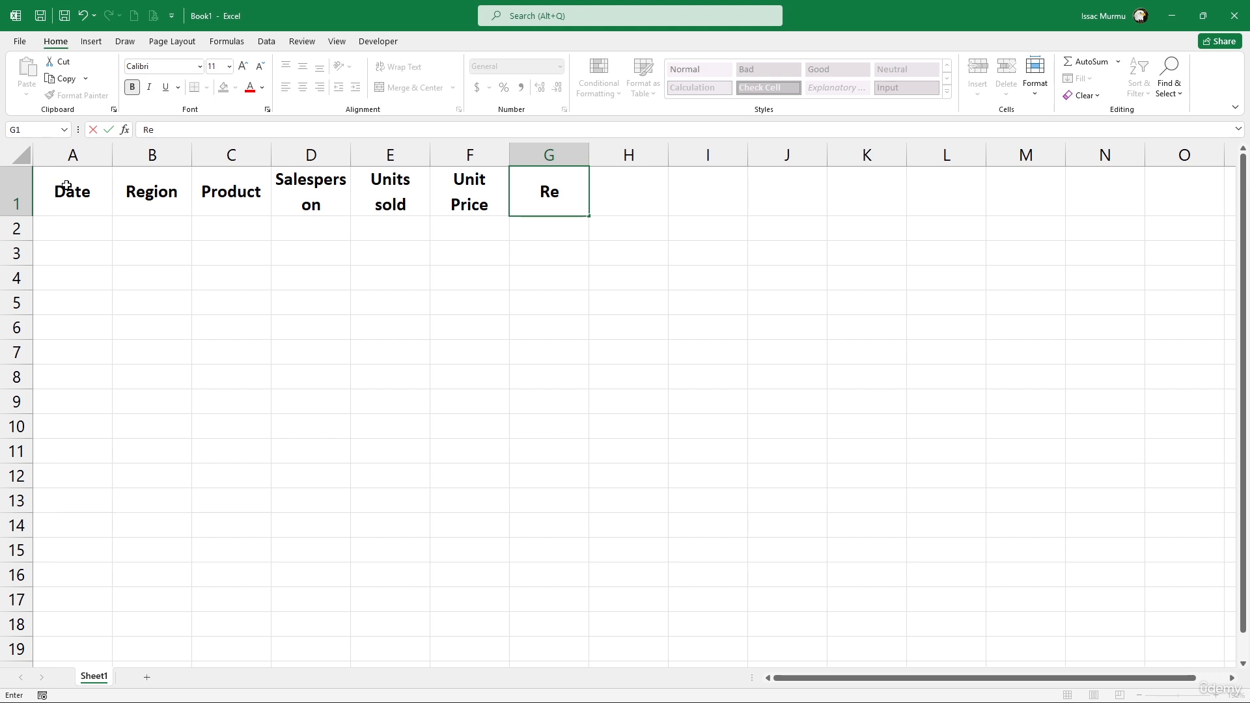
{"action": "type", "text": "venue"}
{"action": "key", "text": "Tab"}
{"action": "type", "text": "E"}
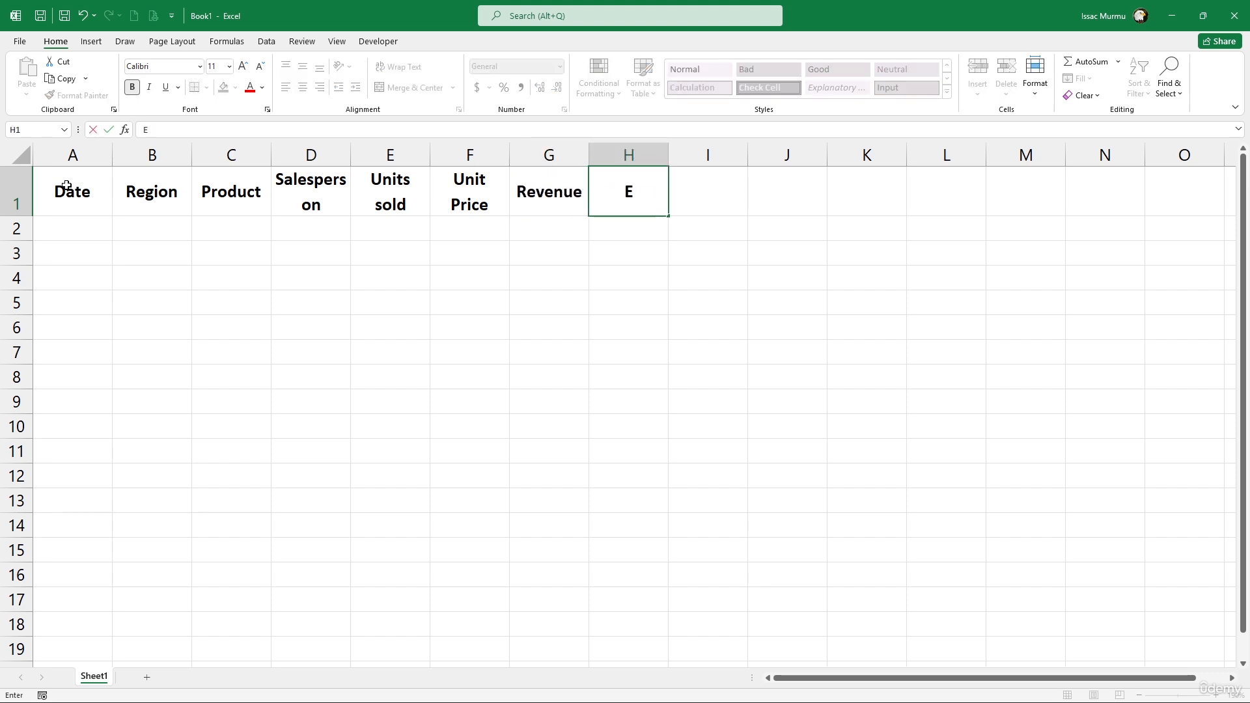
{"action": "type", "text": "xpense"}
{"action": "left_click", "coordinate": [527, 282]}
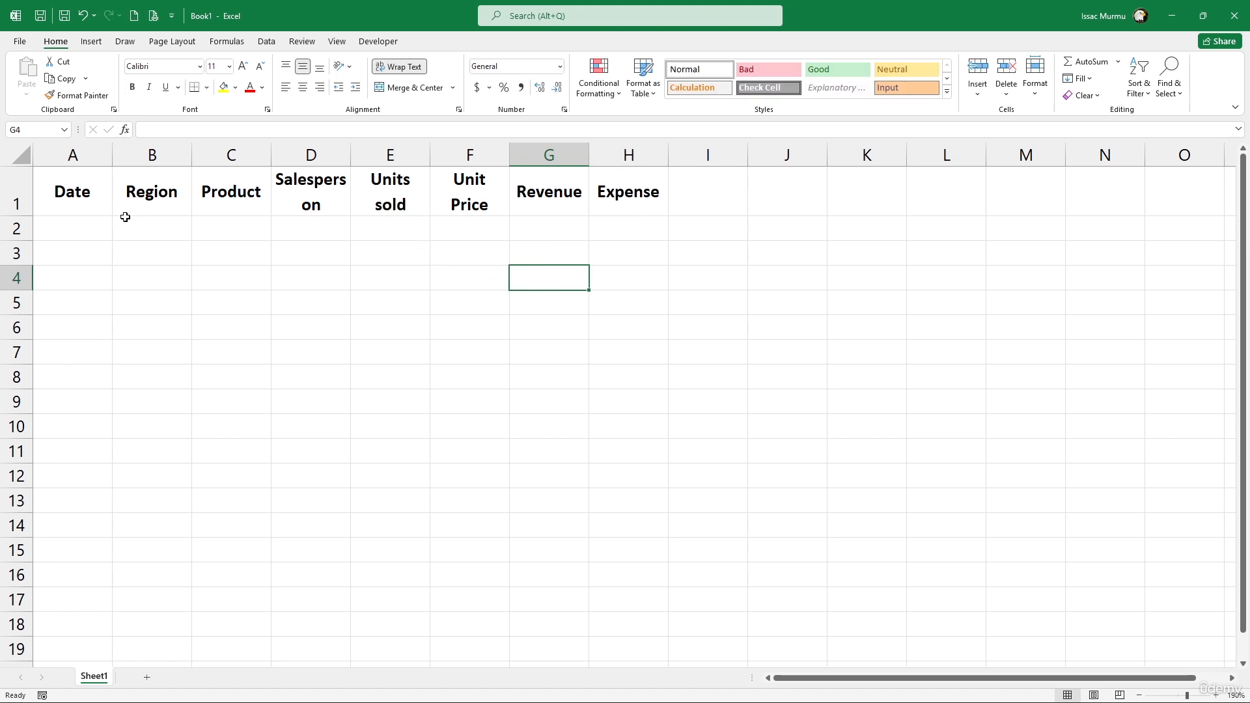
Paste the copied sales records under the headers, starting at cell A2, and look over the rows.
{"action": "left_click", "coordinate": [92, 229]}
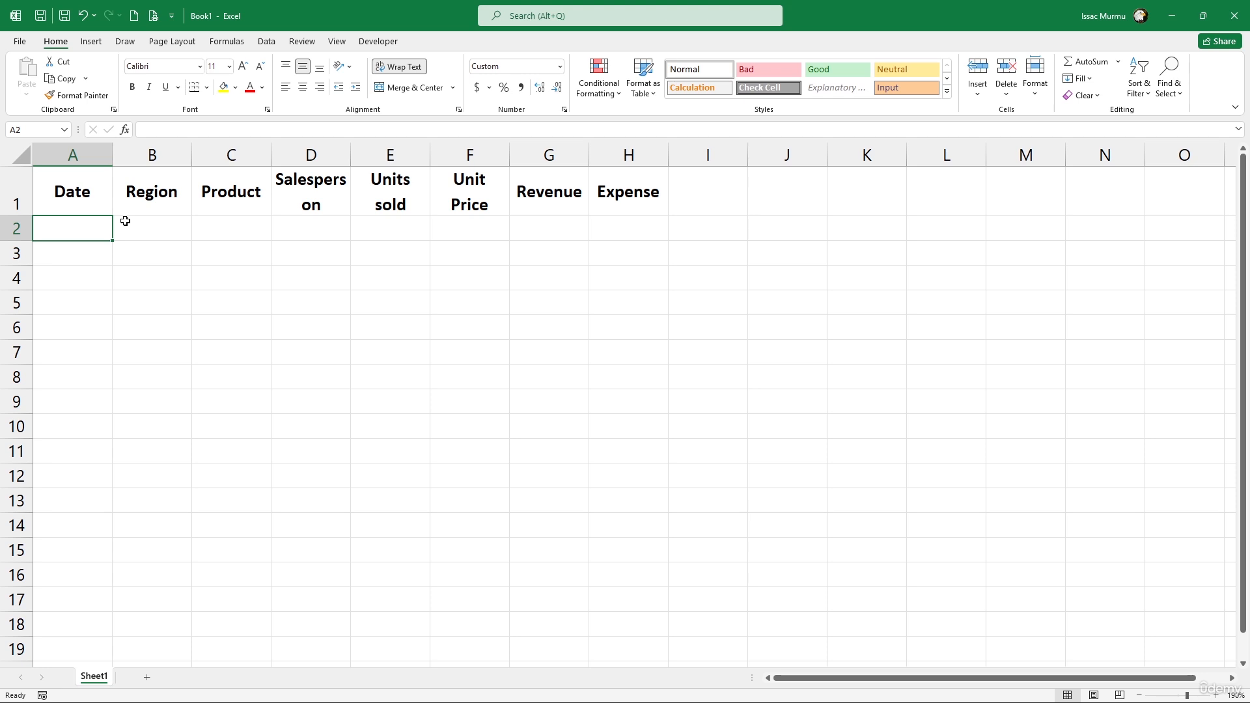
{"action": "left_click", "coordinate": [205, 267]}
{"action": "left_click", "coordinate": [98, 235]}
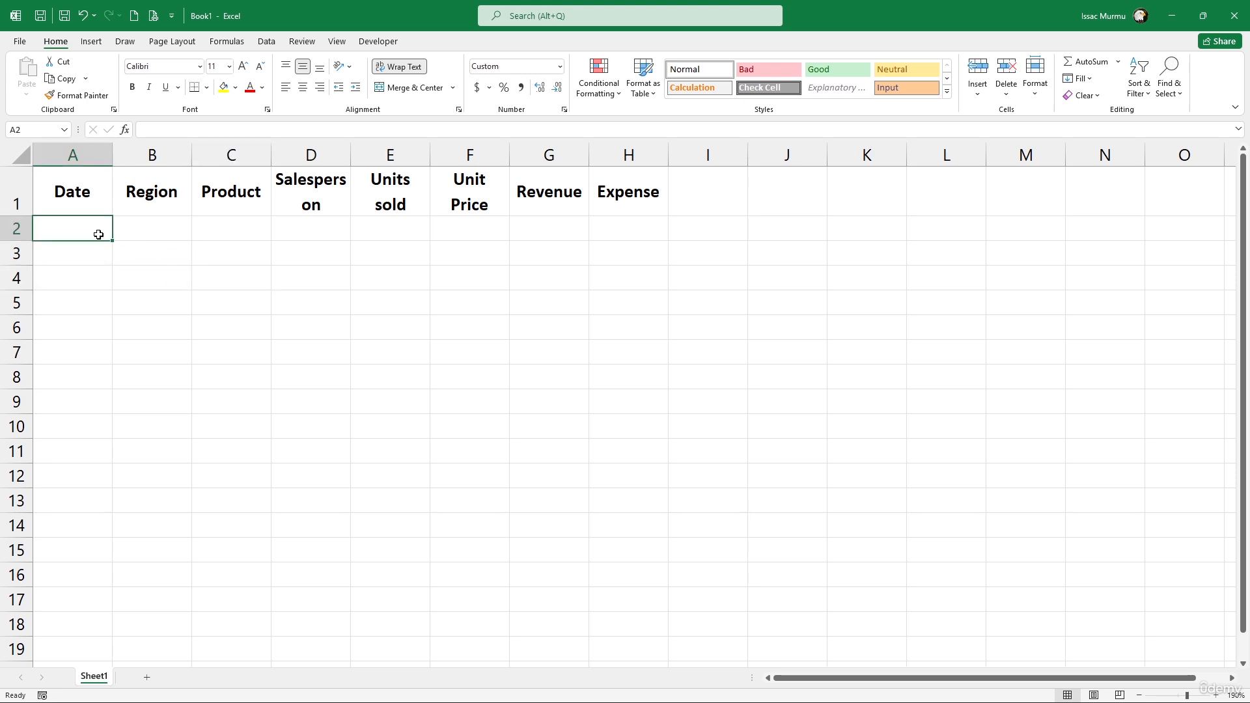
{"action": "left_click", "coordinate": [155, 269]}
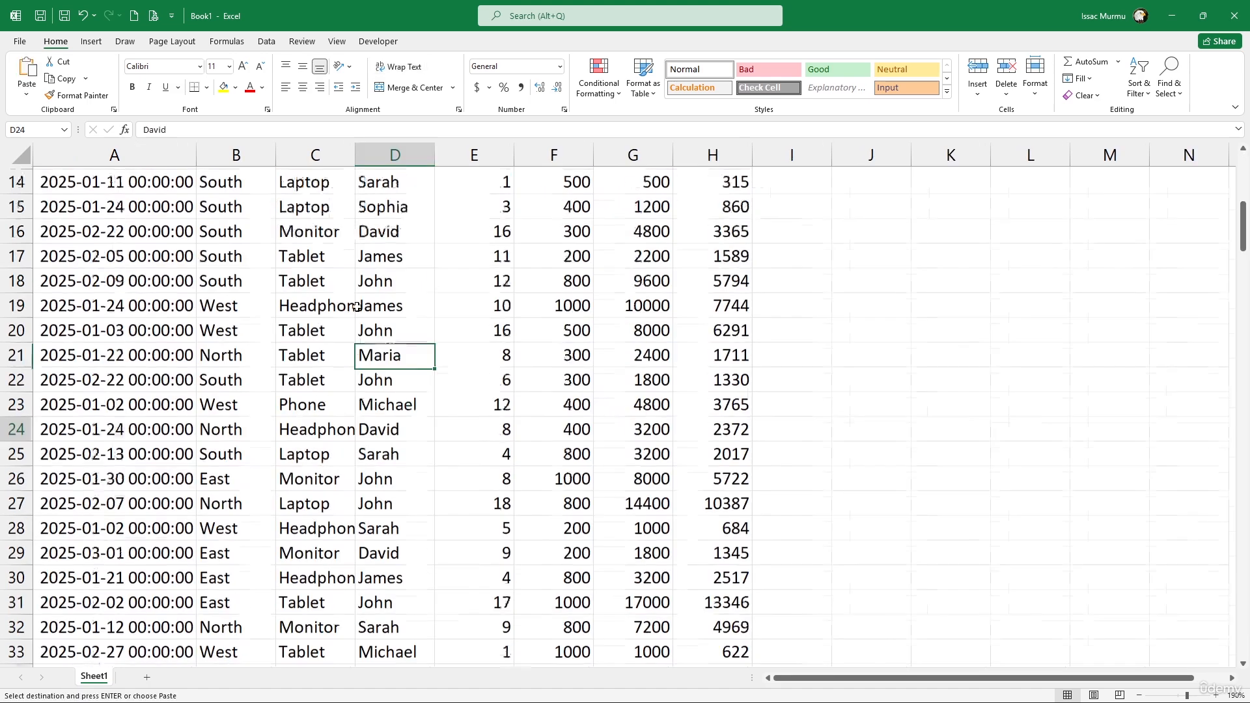
{"action": "scroll", "coordinate": [413, 318], "scroll_direction": "down", "scroll_amount": 2}
{"action": "scroll", "coordinate": [417, 322], "scroll_direction": "up", "scroll_amount": 6}
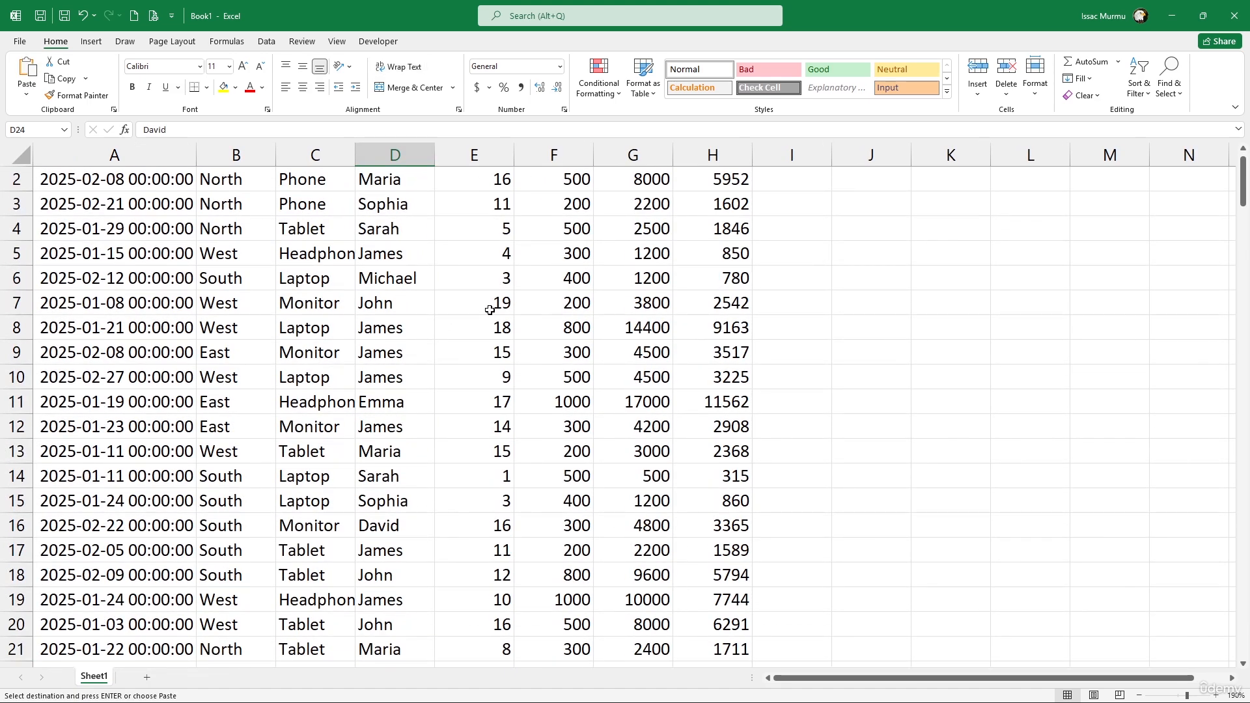
{"action": "scroll", "coordinate": [669, 324], "scroll_direction": "up", "scroll_amount": 1}
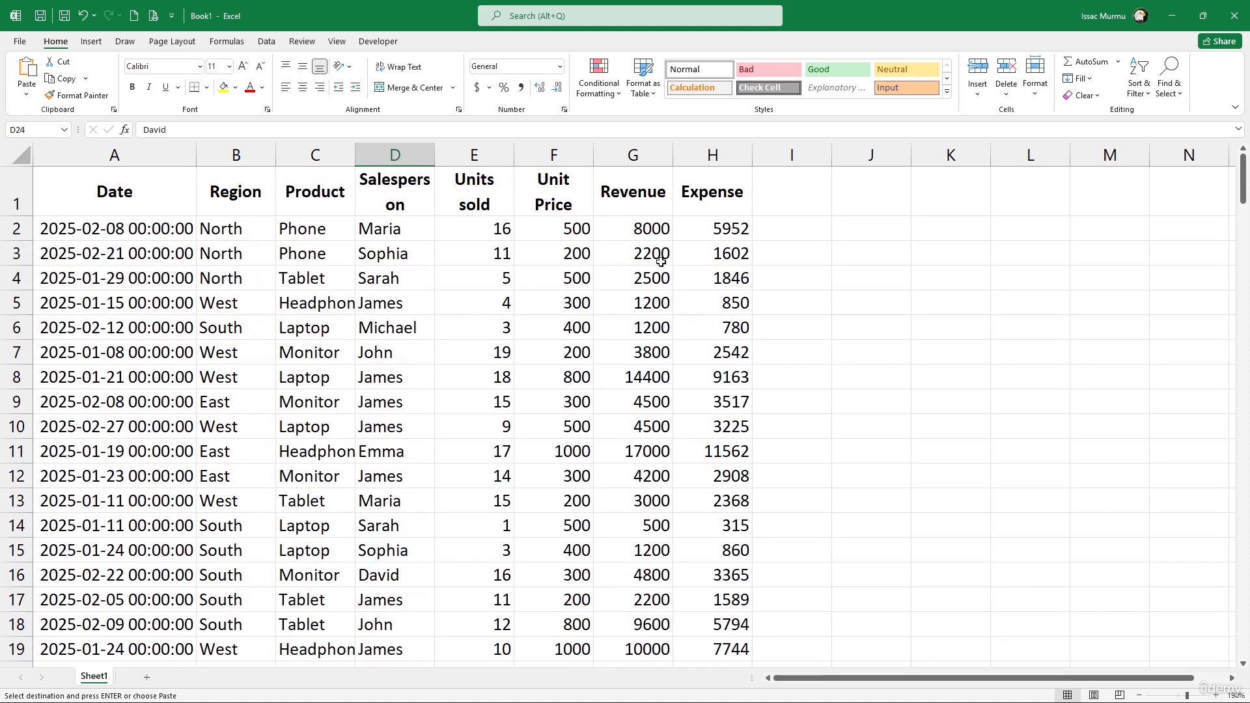
Clear all the values below the header in the Revenue column.
{"action": "left_click", "coordinate": [647, 228]}
{"action": "left_click_drag", "start_coordinate": [647, 228], "coordinate": [642, 528]}
{"action": "key", "text": "Delete"}
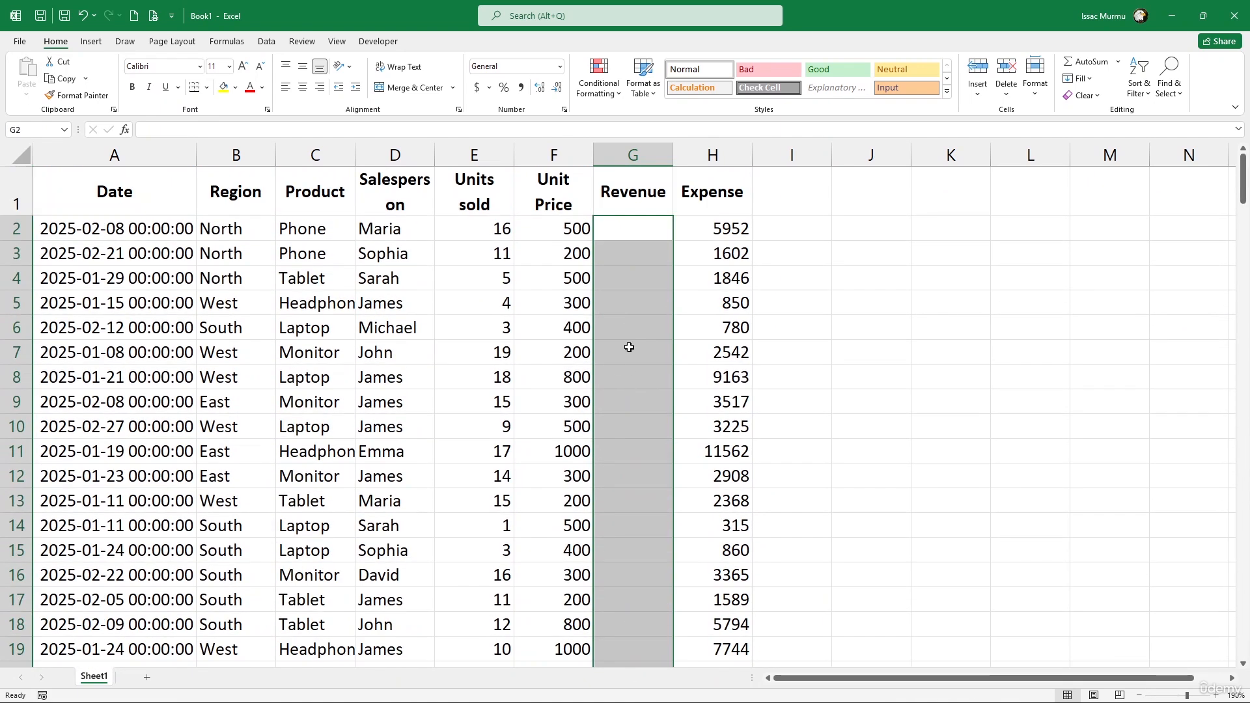
Enter the formula =E2*F2 in G2 to calculate revenue from units sold and unit price.
{"action": "left_click", "coordinate": [632, 232]}
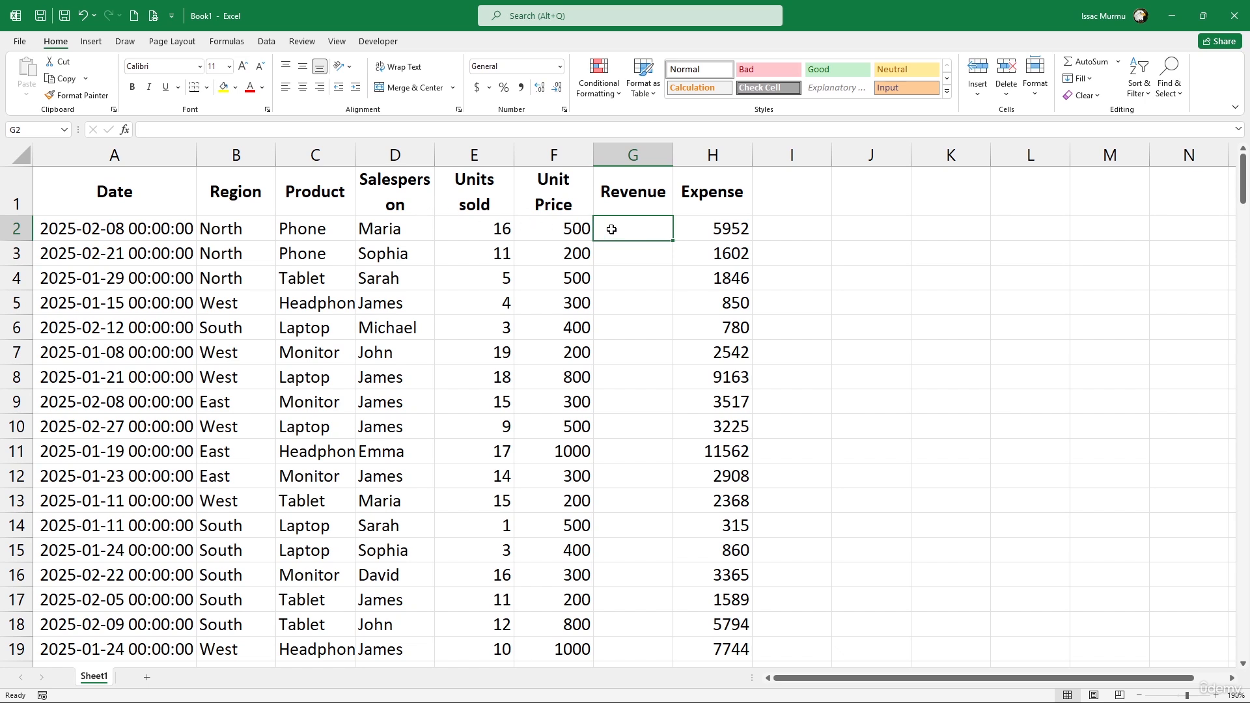
{"action": "type", "text": "="}
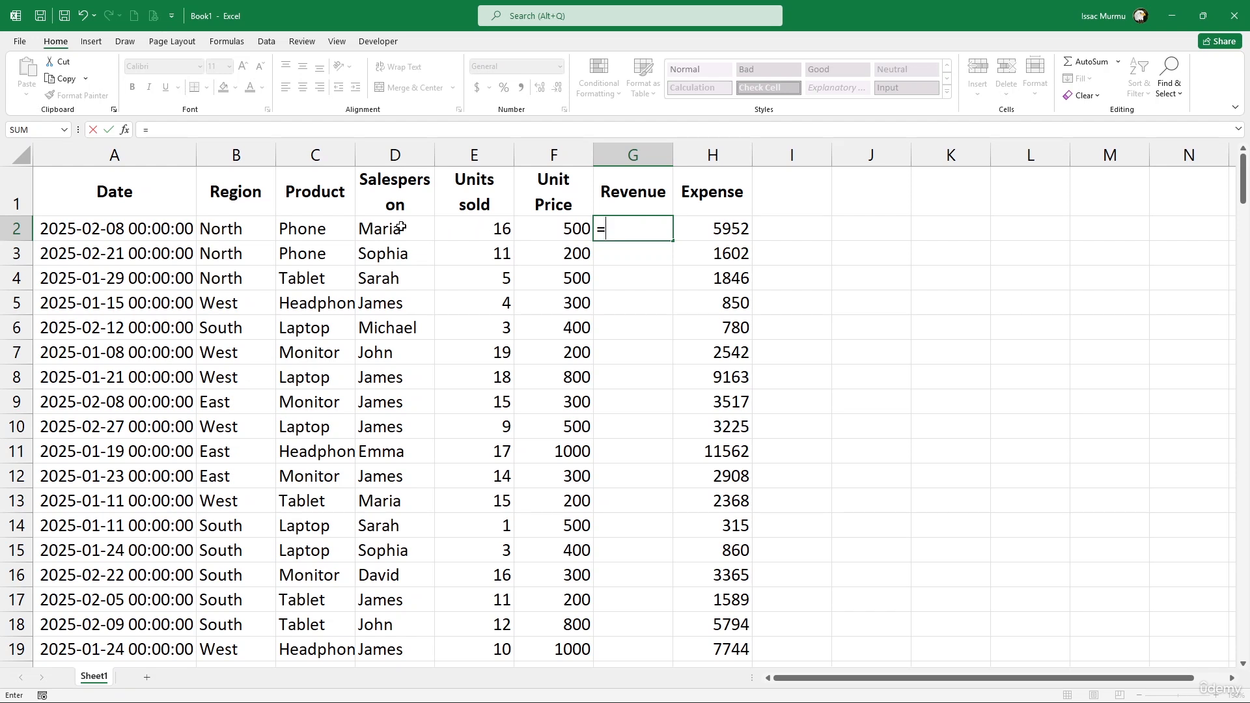
{"action": "left_click", "coordinate": [493, 230]}
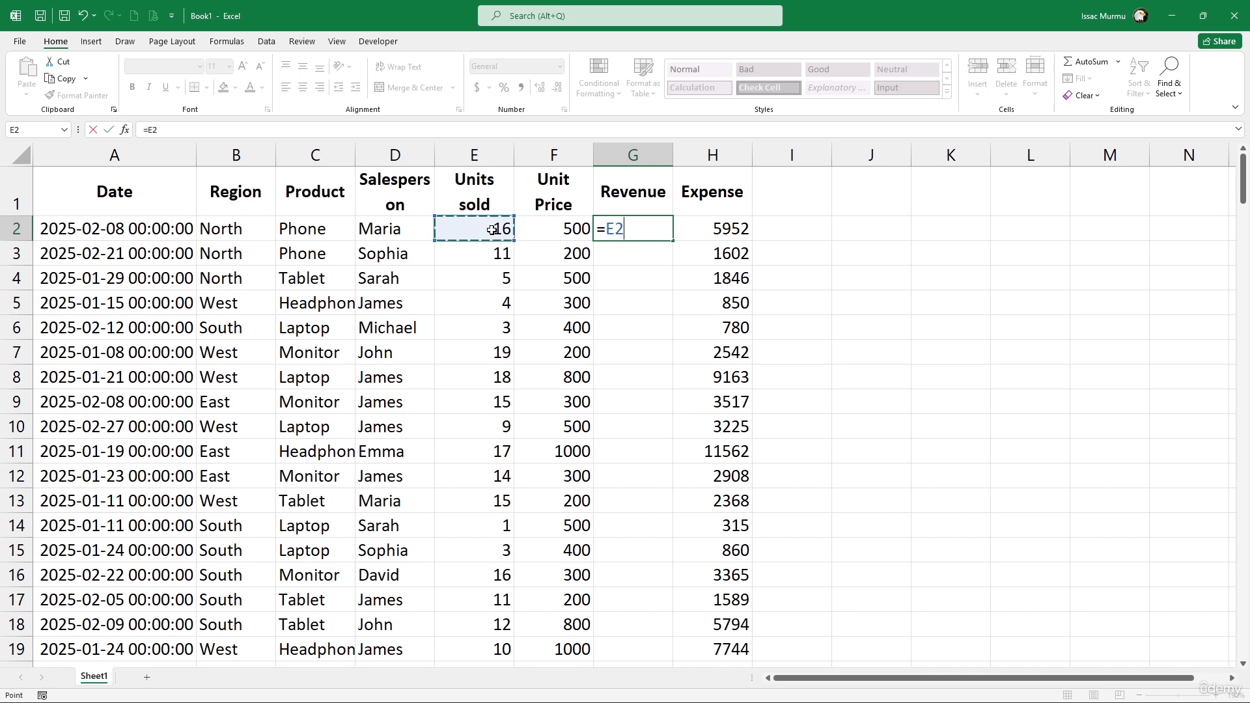
{"action": "type", "text": "*"}
{"action": "left_click", "coordinate": [579, 229]}
{"action": "key", "text": "Return"}
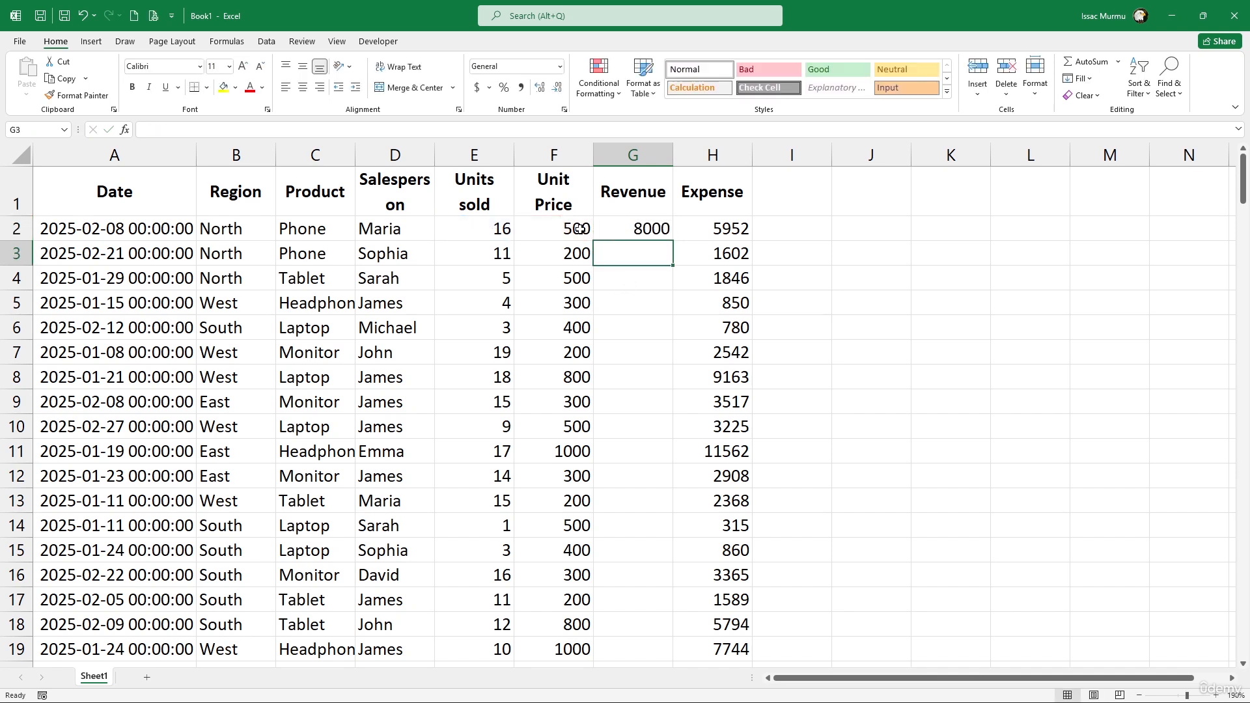
Fill the Revenue formula from G2 down through all data rows and check the copied formulas.
{"action": "left_click", "coordinate": [648, 233]}
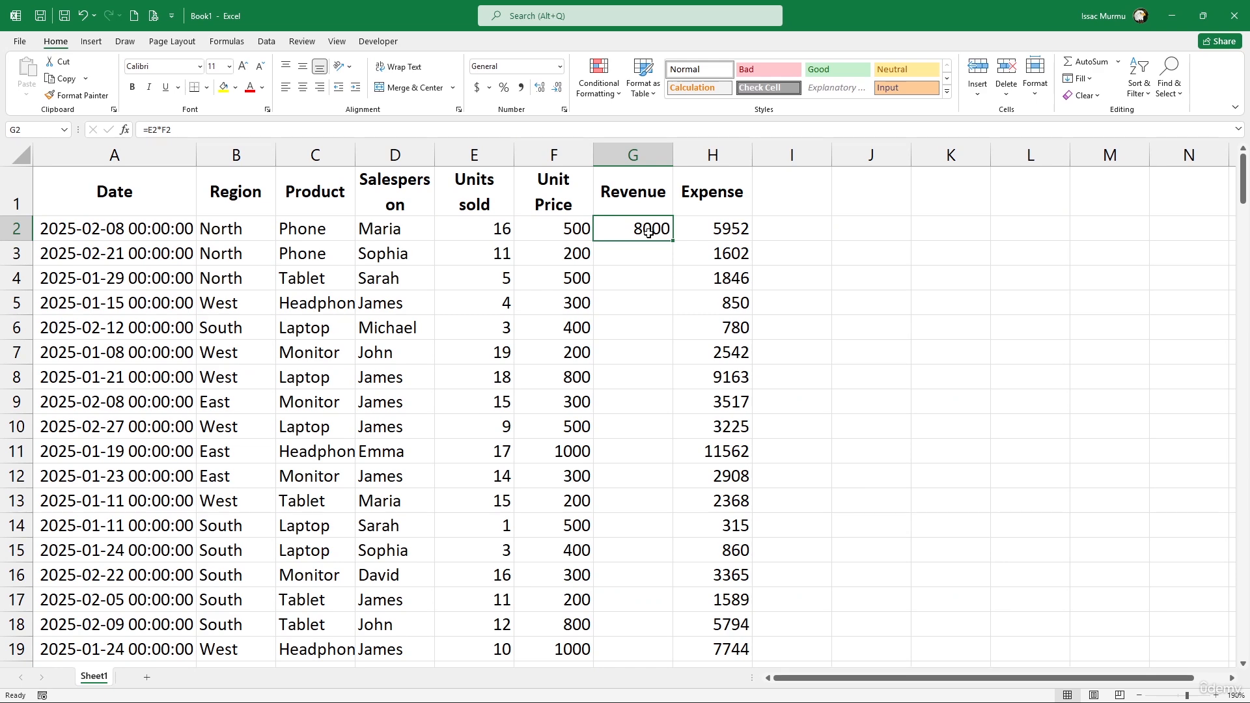
{"action": "double_click", "coordinate": [673, 241]}
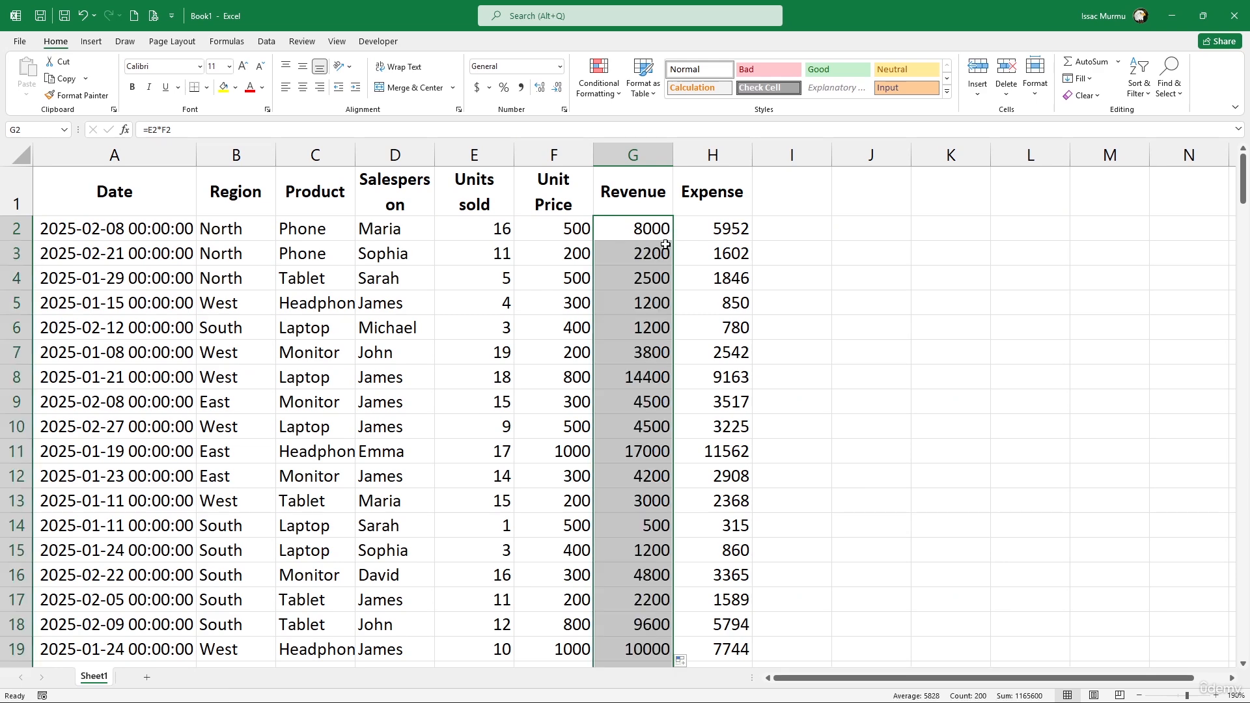
{"action": "scroll", "coordinate": [656, 256], "scroll_direction": "down", "scroll_amount": 9}
{"action": "left_click", "coordinate": [644, 394]}
{"action": "scroll", "coordinate": [644, 394], "scroll_direction": "up", "scroll_amount": 9}
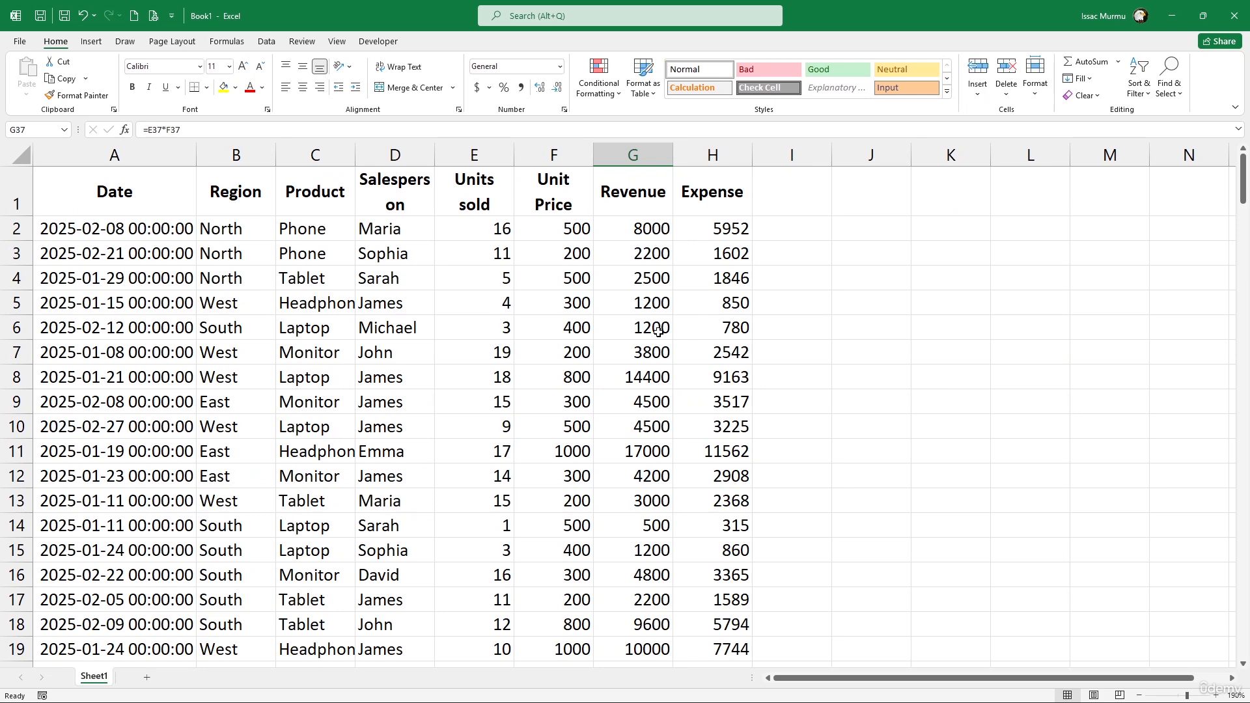
{"action": "scroll", "coordinate": [655, 328], "scroll_direction": "down", "scroll_amount": 5}
{"action": "scroll", "coordinate": [656, 327], "scroll_direction": "up", "scroll_amount": 5}
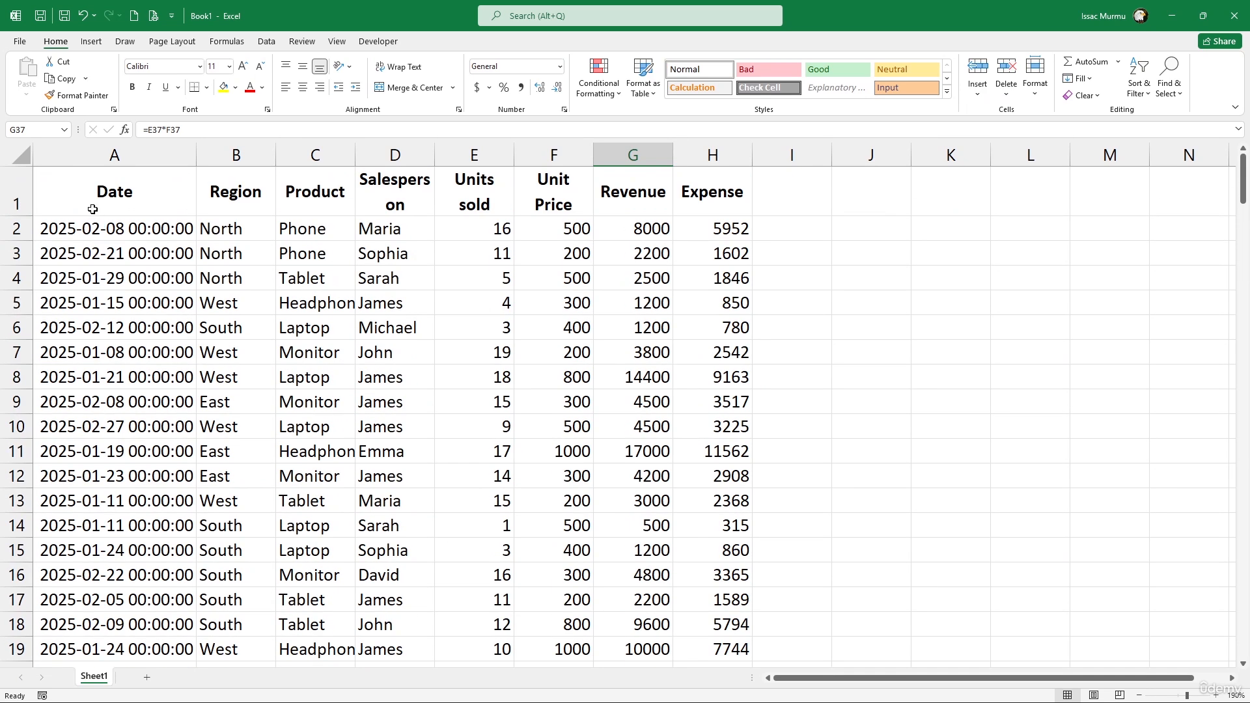
Freeze the top row so the headers stay in view while scrolling through the records.
{"action": "left_click", "coordinate": [16, 195]}
{"action": "left_click", "coordinate": [238, 273]}
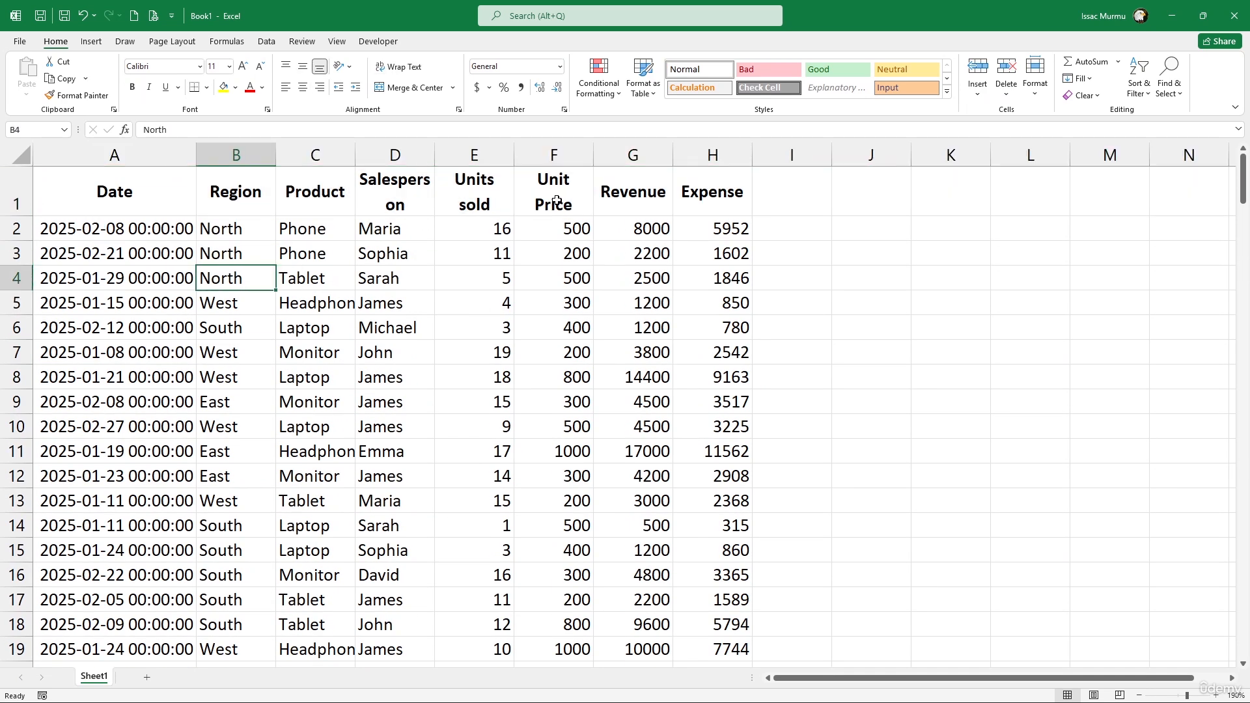
{"action": "left_click", "coordinate": [17, 198]}
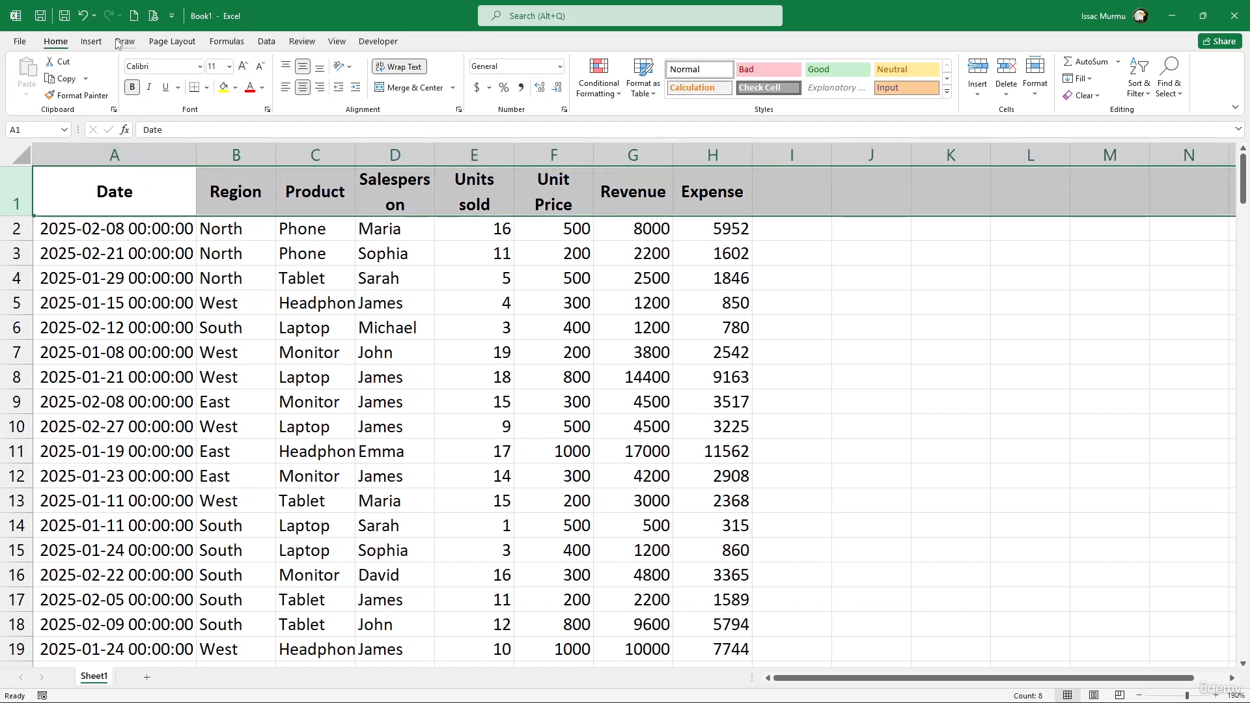
{"action": "left_click", "coordinate": [337, 41]}
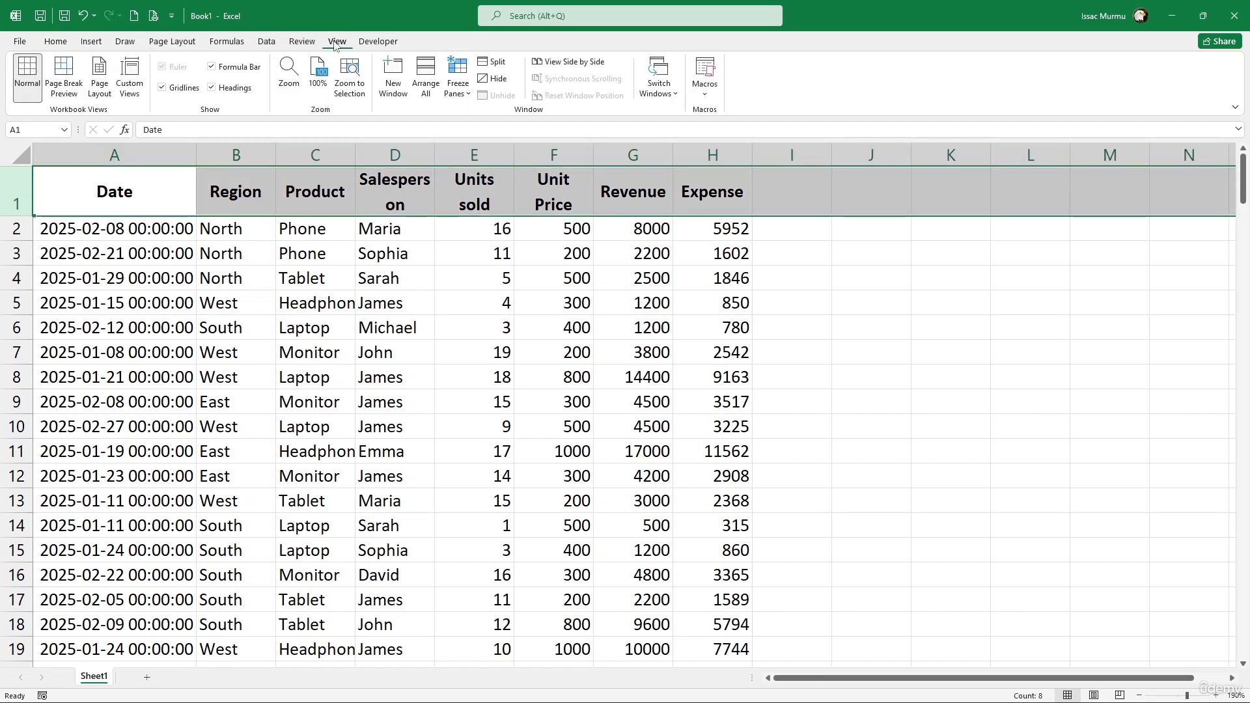
{"action": "left_click", "coordinate": [468, 90]}
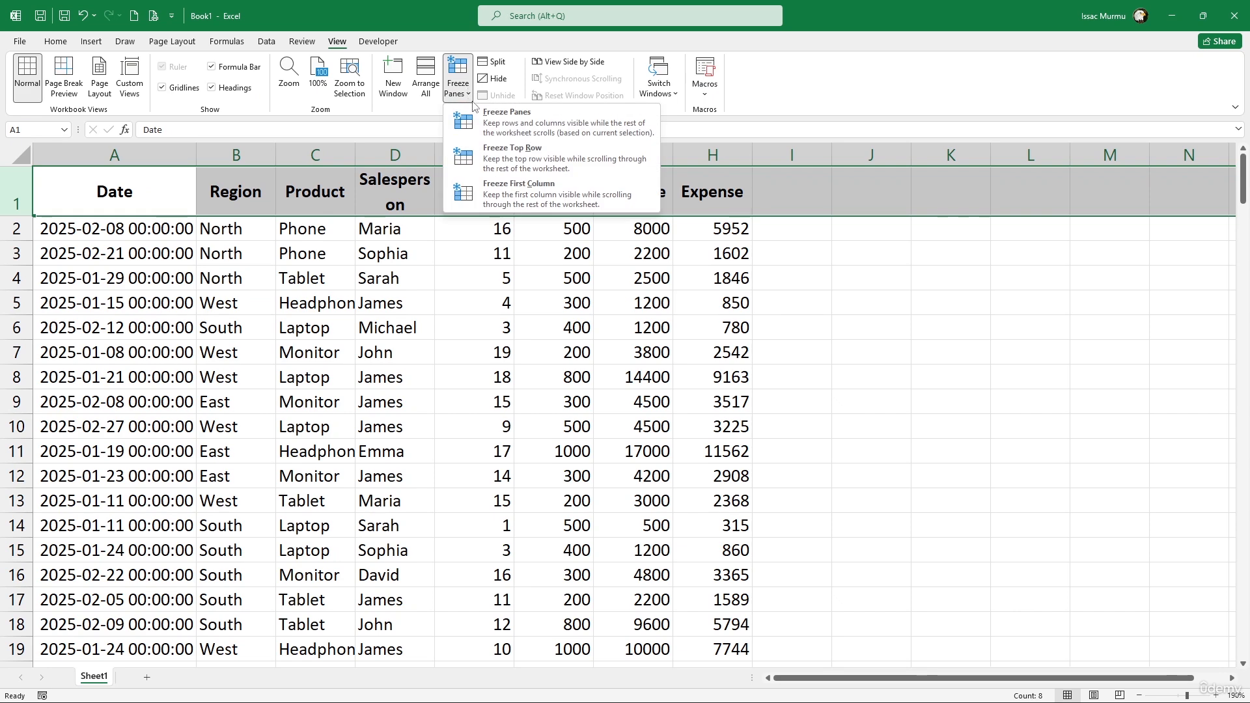
{"action": "left_click", "coordinate": [514, 147]}
{"action": "scroll", "coordinate": [237, 234], "scroll_direction": "down", "scroll_amount": 20}
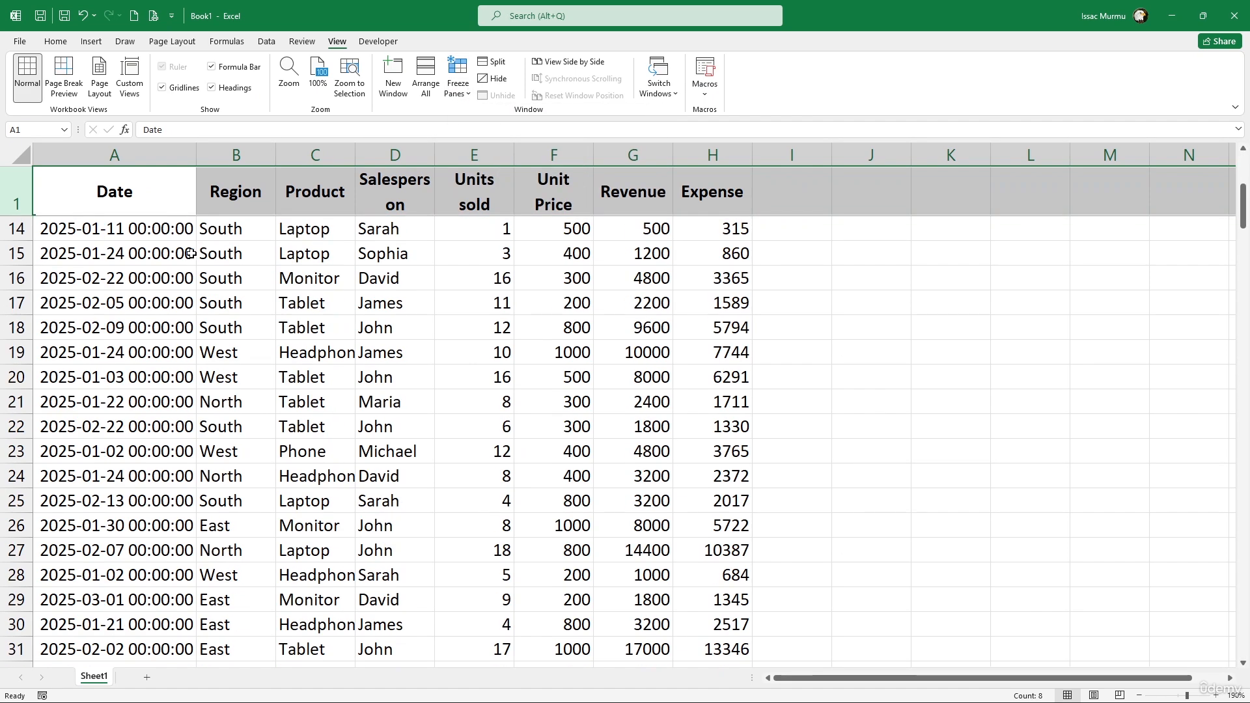
Fill the header cells A1:H1 with a light green theme colour.
{"action": "scroll", "coordinate": [242, 230], "scroll_direction": "down", "scroll_amount": 5}
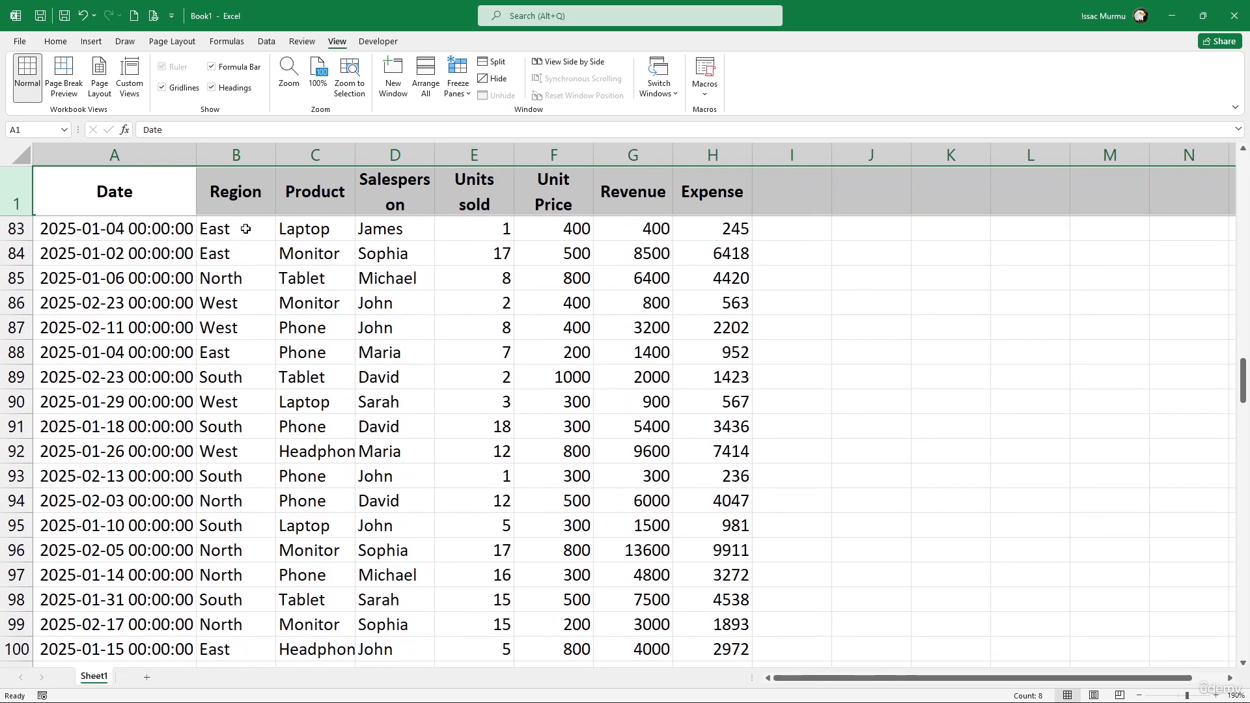
{"action": "scroll", "coordinate": [248, 229], "scroll_direction": "down", "scroll_amount": 11}
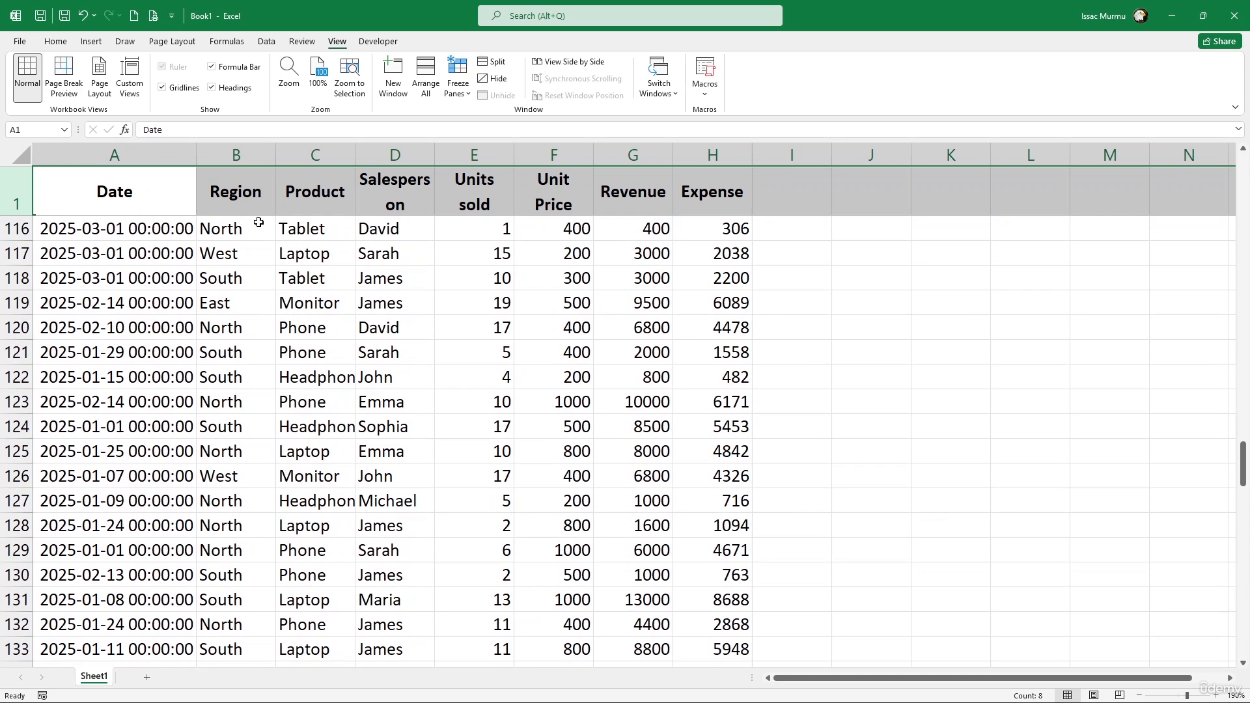
{"action": "scroll", "coordinate": [258, 222], "scroll_direction": "up", "scroll_amount": 4}
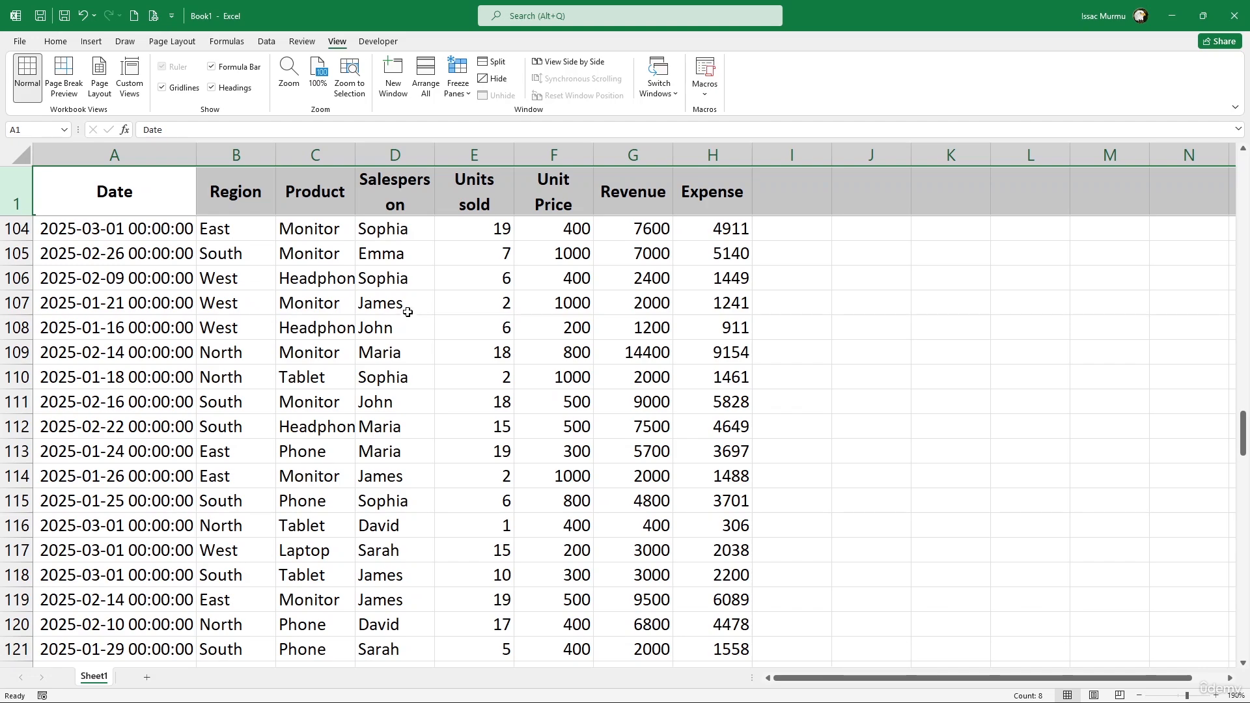
{"action": "scroll", "coordinate": [416, 303], "scroll_direction": "down", "scroll_amount": 2}
{"action": "scroll", "coordinate": [420, 298], "scroll_direction": "up", "scroll_amount": 20}
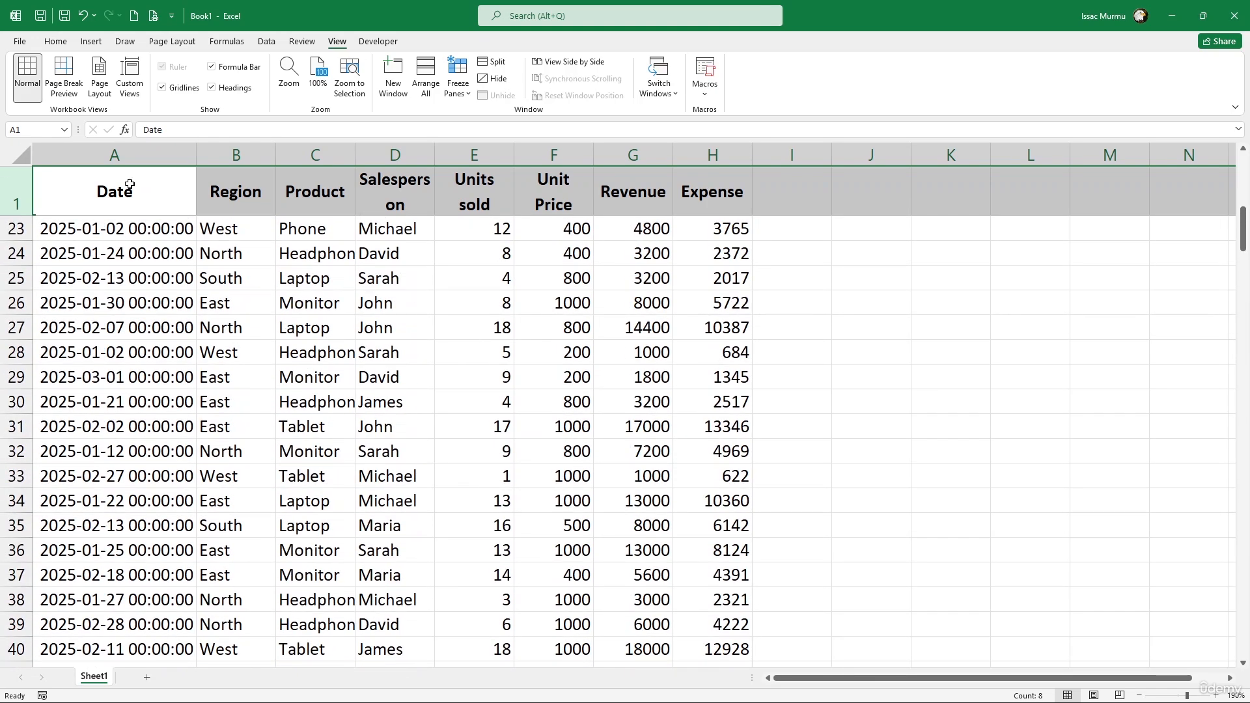
{"action": "left_click", "coordinate": [55, 41]}
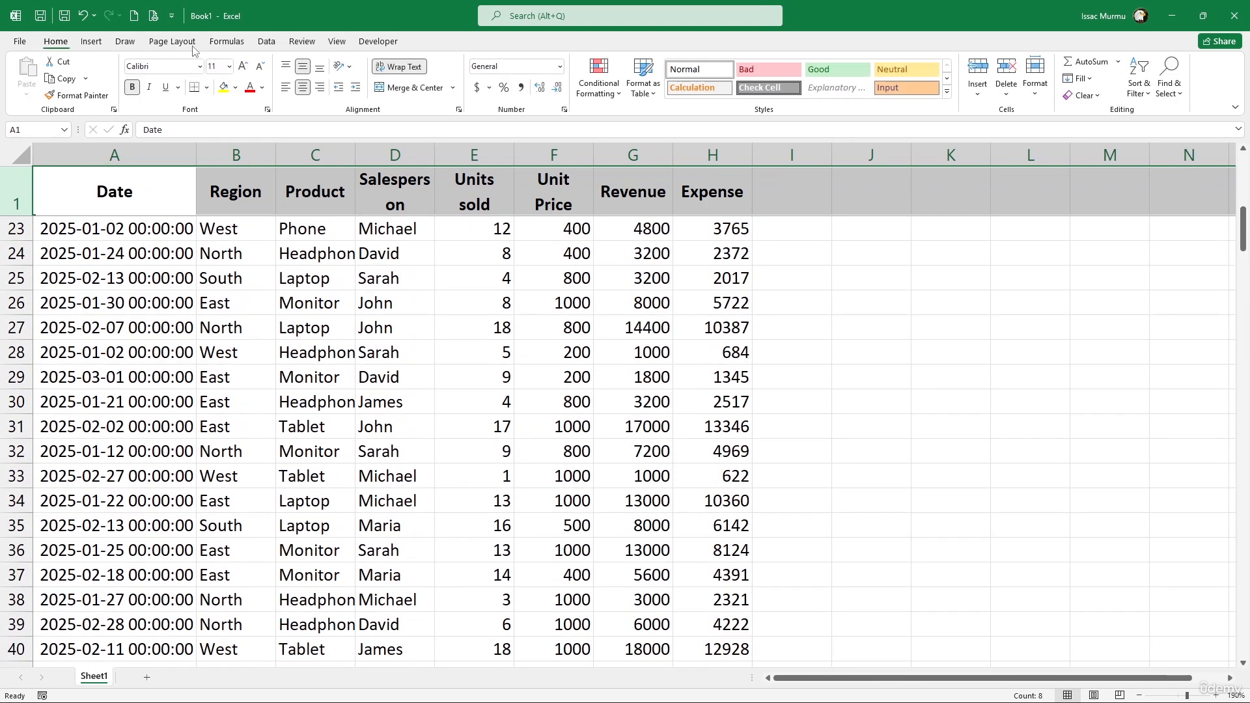
{"action": "left_click", "coordinate": [236, 87]}
{"action": "left_click", "coordinate": [266, 135]}
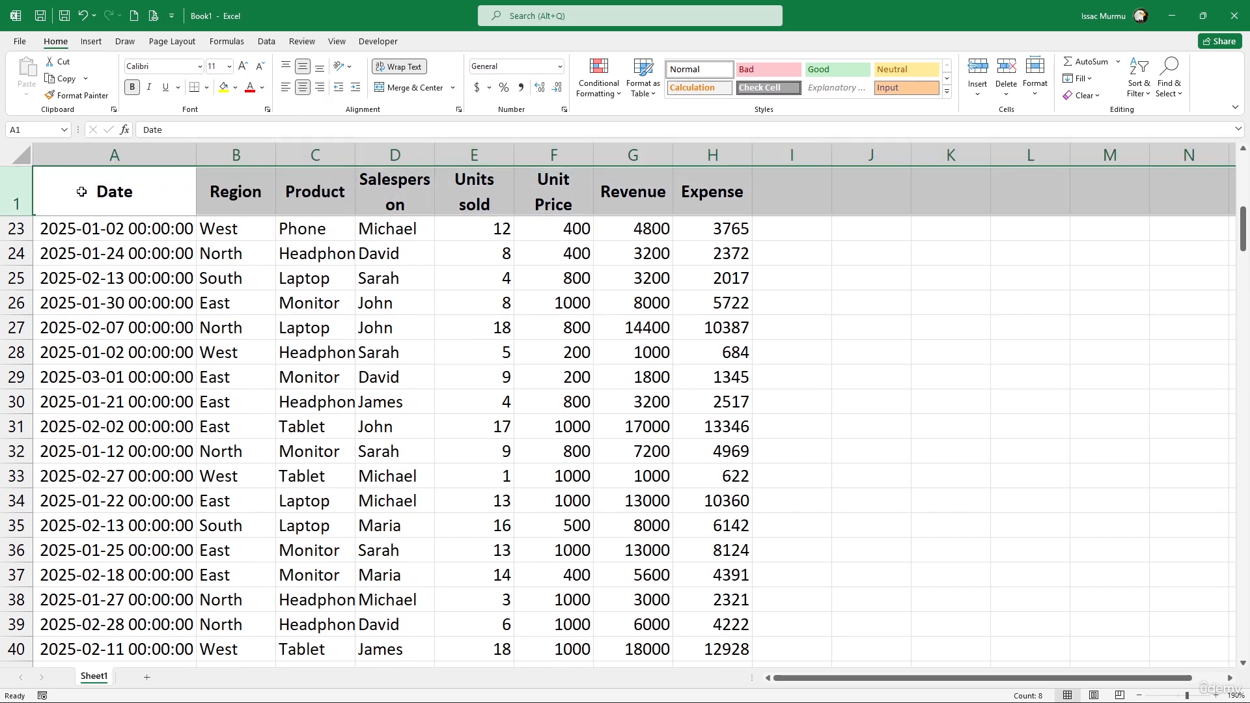
{"action": "left_click", "coordinate": [236, 87]}
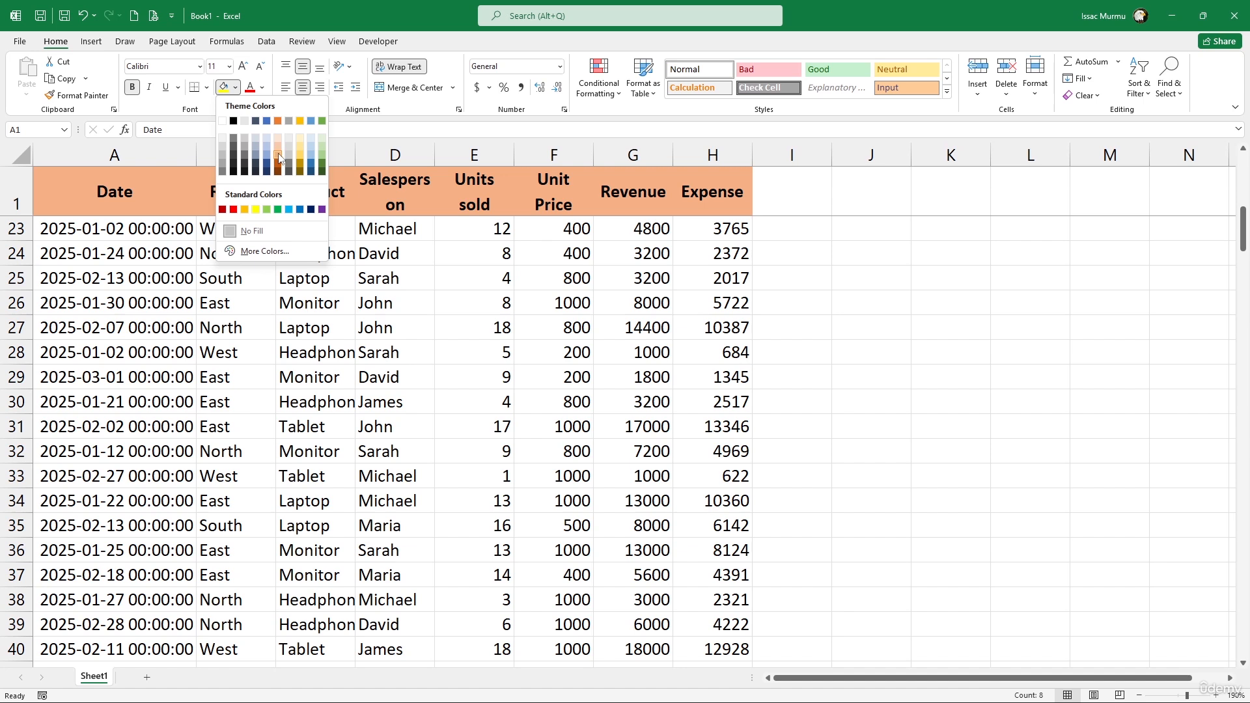
{"action": "left_click", "coordinate": [323, 151]}
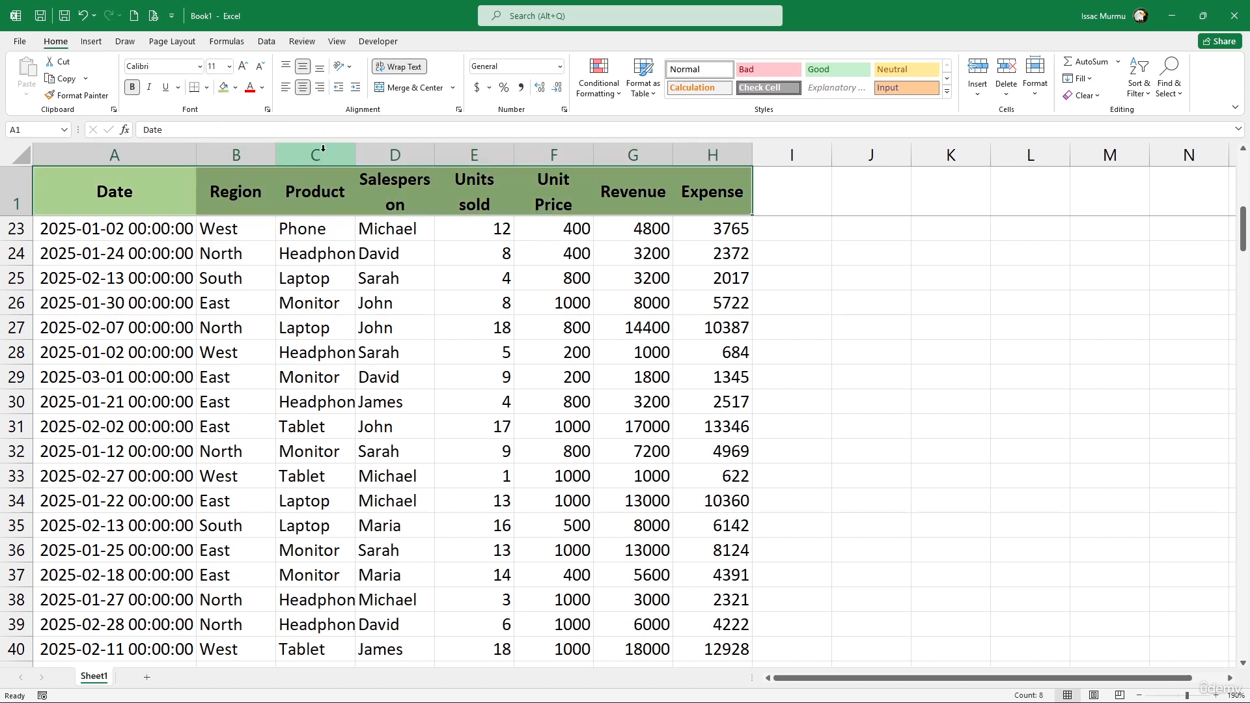
{"action": "left_click", "coordinate": [773, 309]}
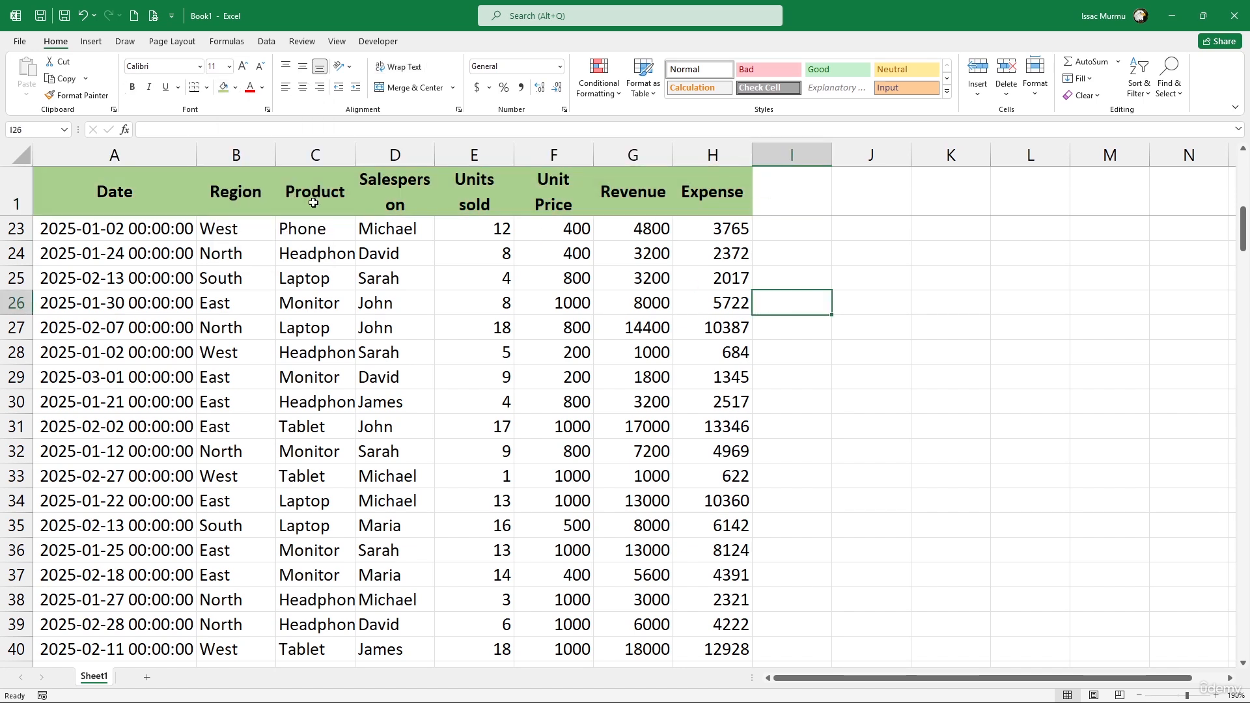
Apply all borders to the header cells A1:H1.
{"action": "left_click", "coordinate": [80, 176]}
{"action": "left_click_drag", "start_coordinate": [162, 187], "coordinate": [721, 196]}
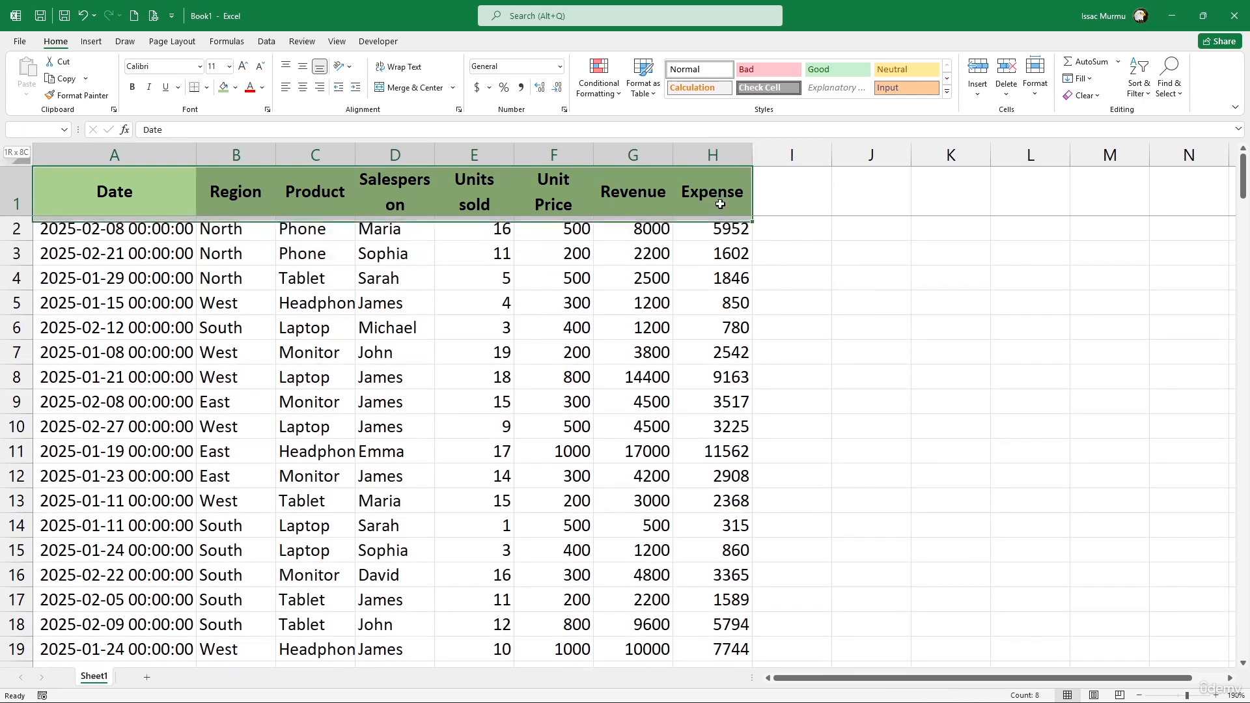
{"action": "left_click", "coordinate": [206, 87]}
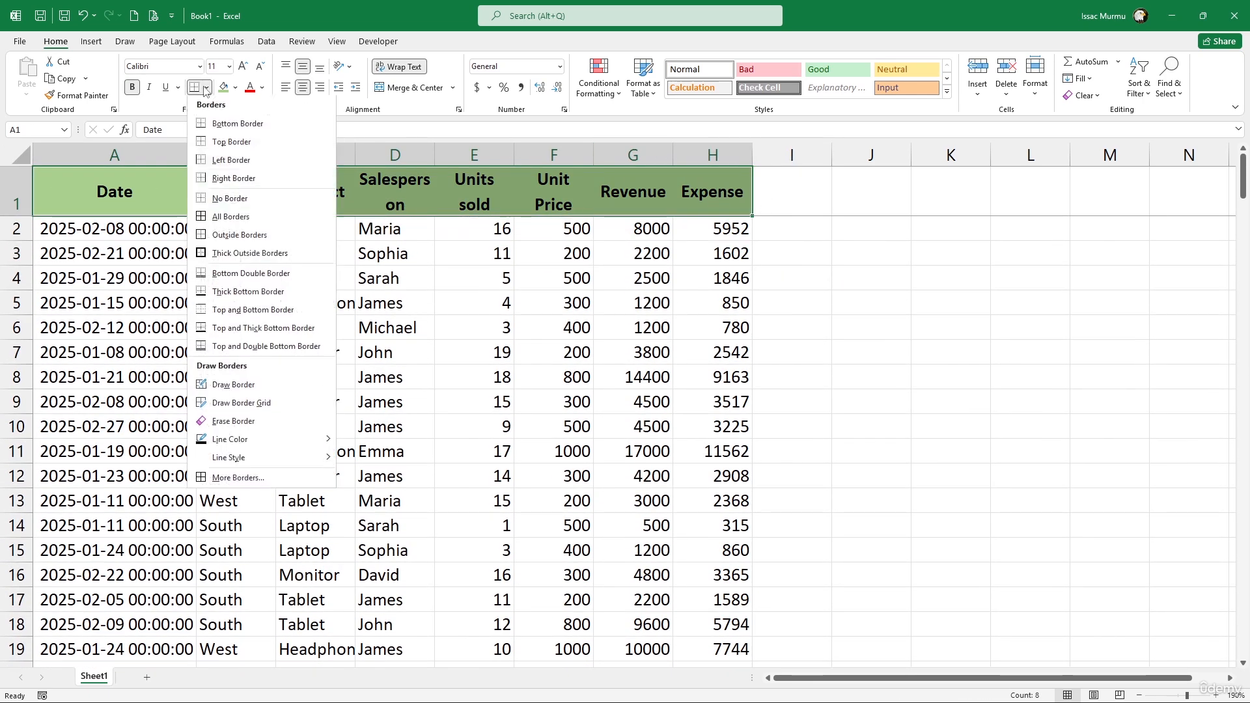
{"action": "left_click", "coordinate": [225, 217]}
{"action": "left_click", "coordinate": [713, 303]}
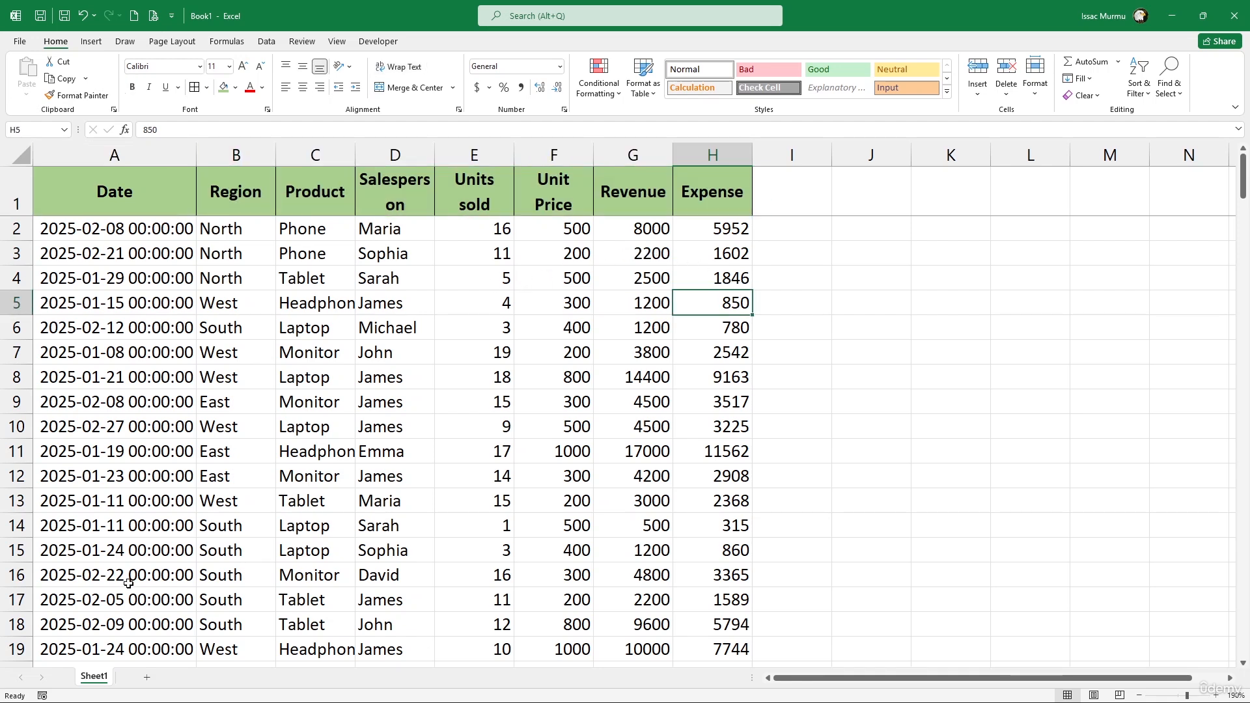
Rename the worksheet as DataSet.
{"action": "right_click", "coordinate": [97, 680]}
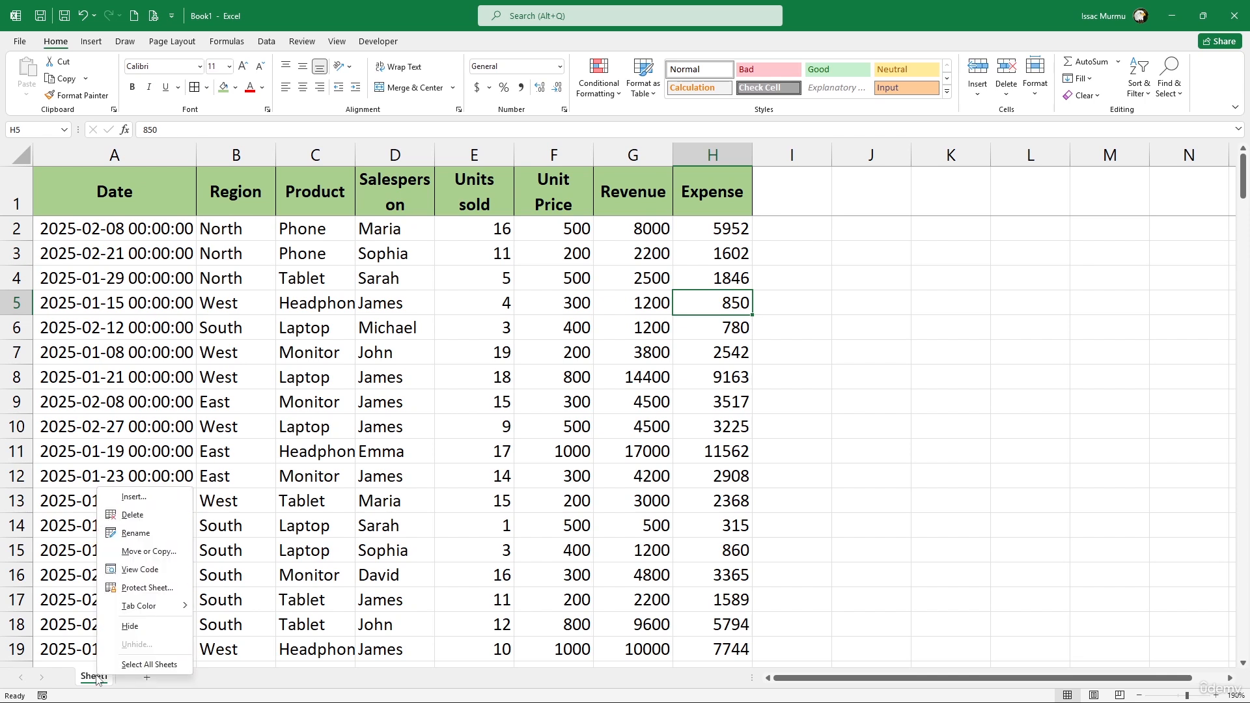
{"action": "left_click", "coordinate": [147, 531]}
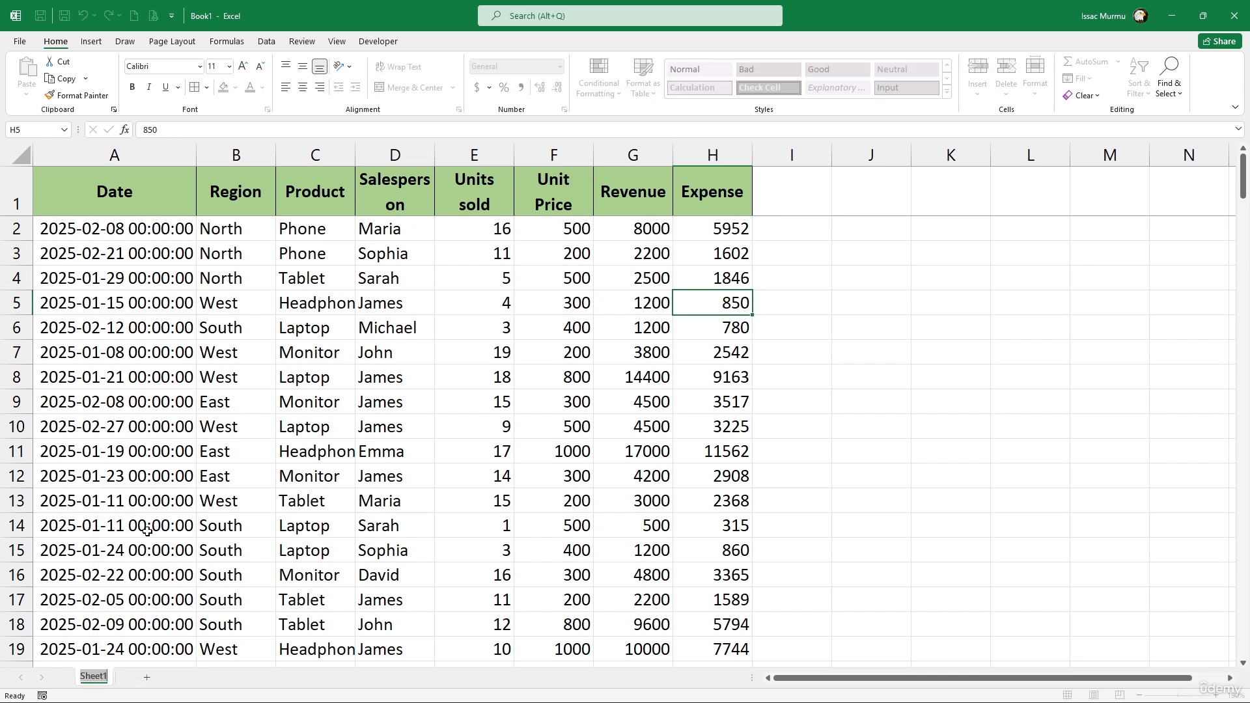
{"action": "key", "text": "Return"}
{"action": "type", "text": "Da"}
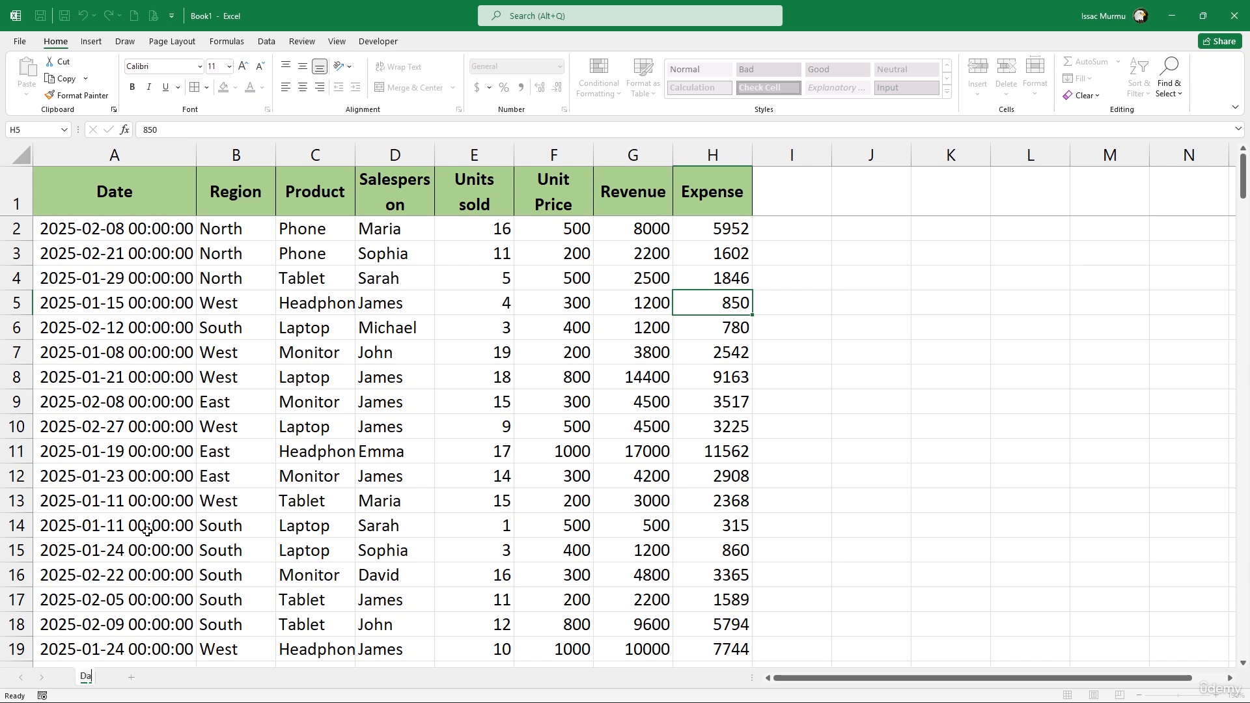
{"action": "type", "text": "taSet"}
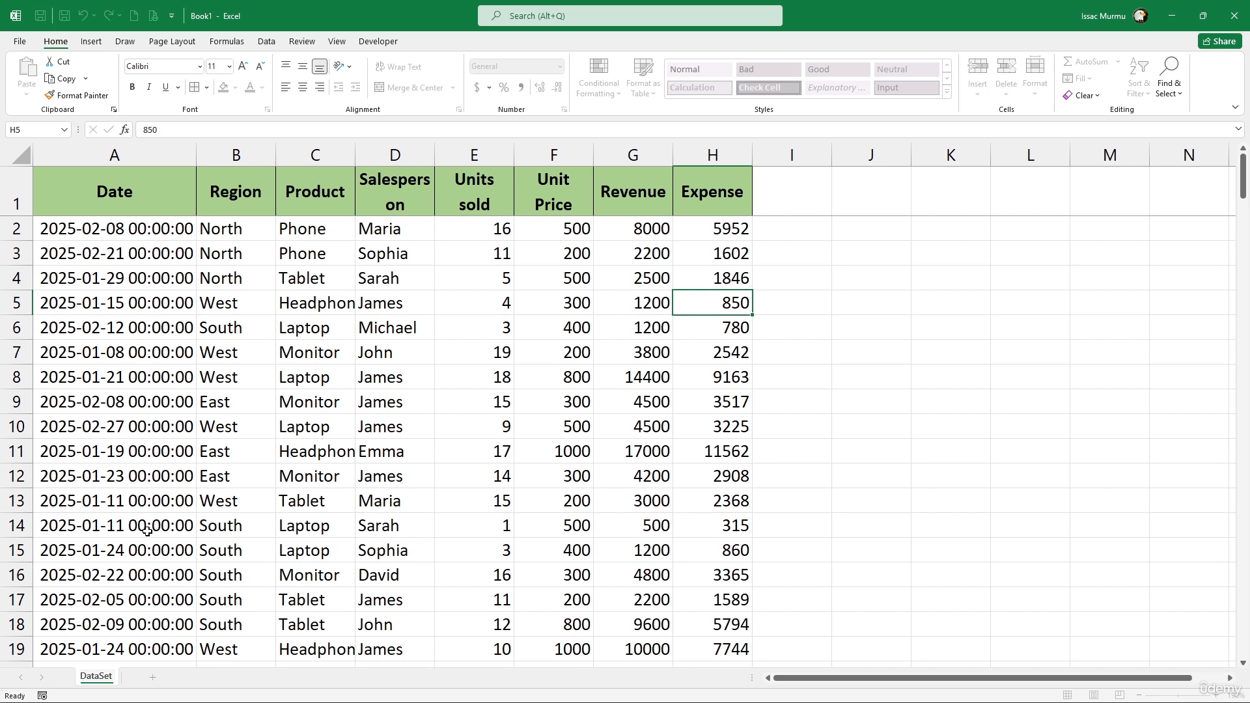
{"action": "left_click", "coordinate": [429, 394]}
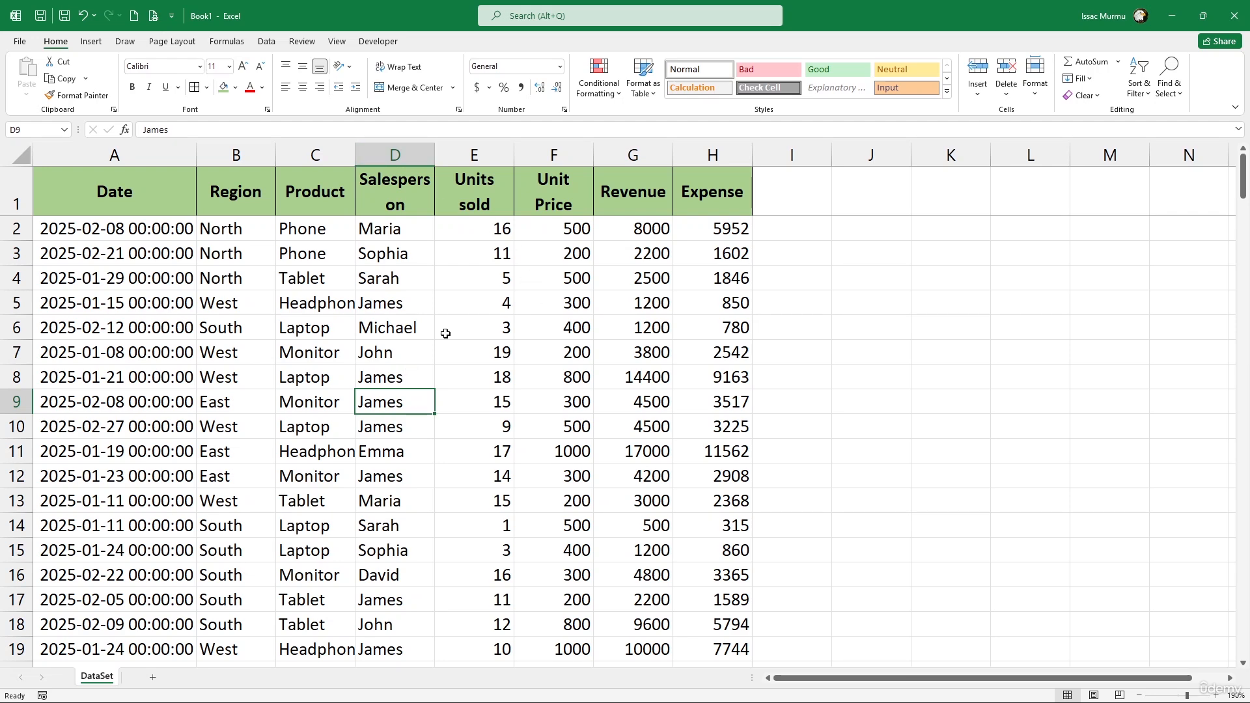
Look through the sales records below the frozen header row and return to the first record.
{"action": "scroll", "coordinate": [416, 323], "scroll_direction": "down", "scroll_amount": 5}
{"action": "scroll", "coordinate": [467, 306], "scroll_direction": "down", "scroll_amount": 6}
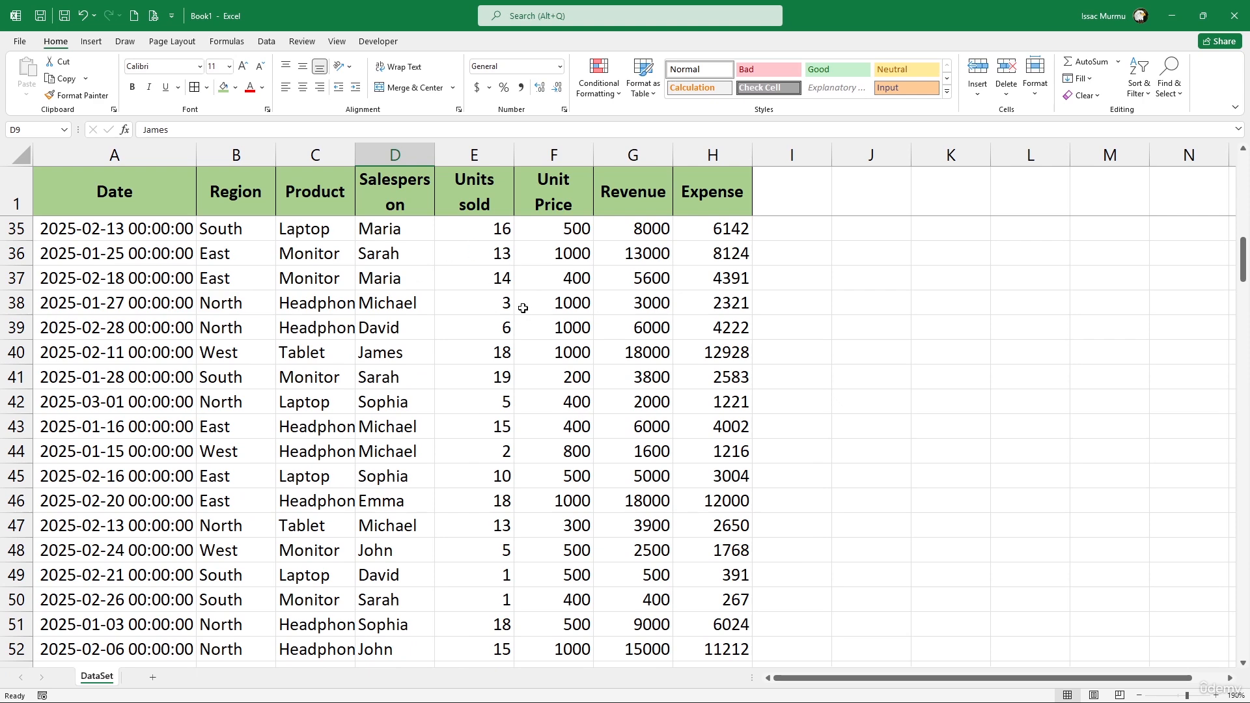
{"action": "scroll", "coordinate": [483, 300], "scroll_direction": "up", "scroll_amount": 6}
{"action": "scroll", "coordinate": [483, 300], "scroll_direction": "up", "scroll_amount": 5}
{"action": "scroll", "coordinate": [391, 307], "scroll_direction": "down", "scroll_amount": 12}
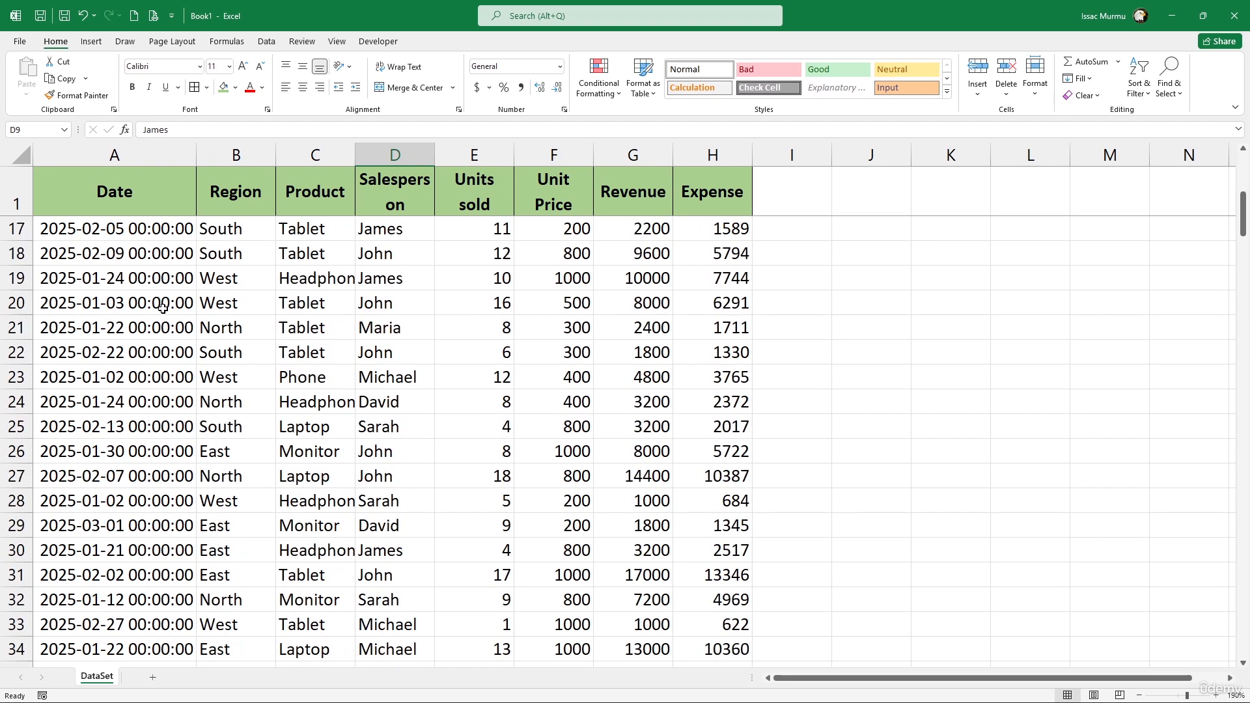
{"action": "scroll", "coordinate": [208, 312], "scroll_direction": "down", "scroll_amount": 6}
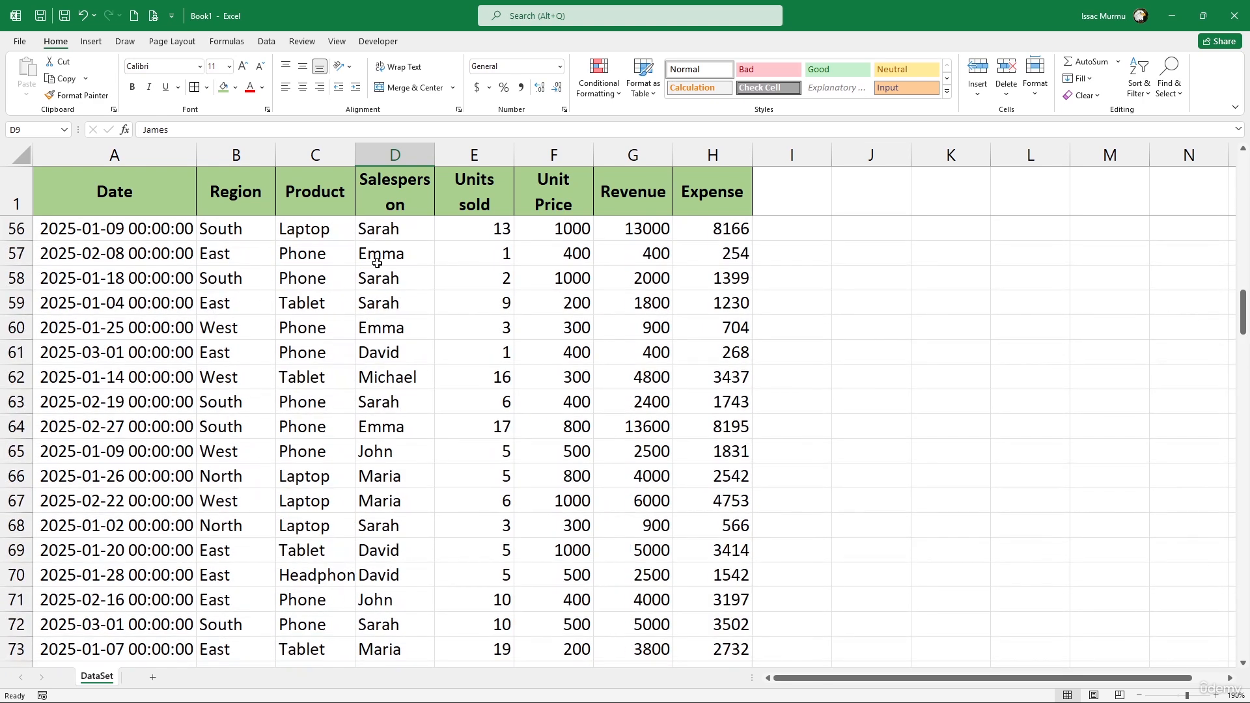
{"action": "scroll", "coordinate": [362, 315], "scroll_direction": "down", "scroll_amount": 6}
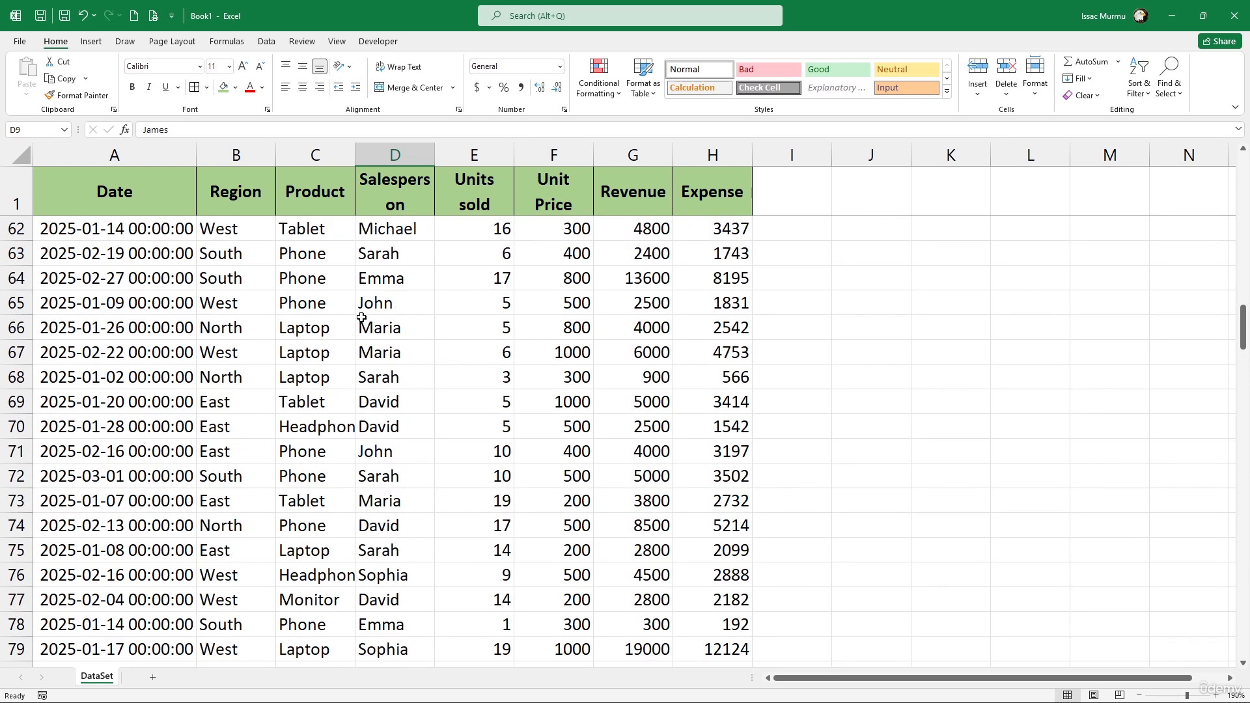
{"action": "scroll", "coordinate": [361, 317], "scroll_direction": "up", "scroll_amount": 20}
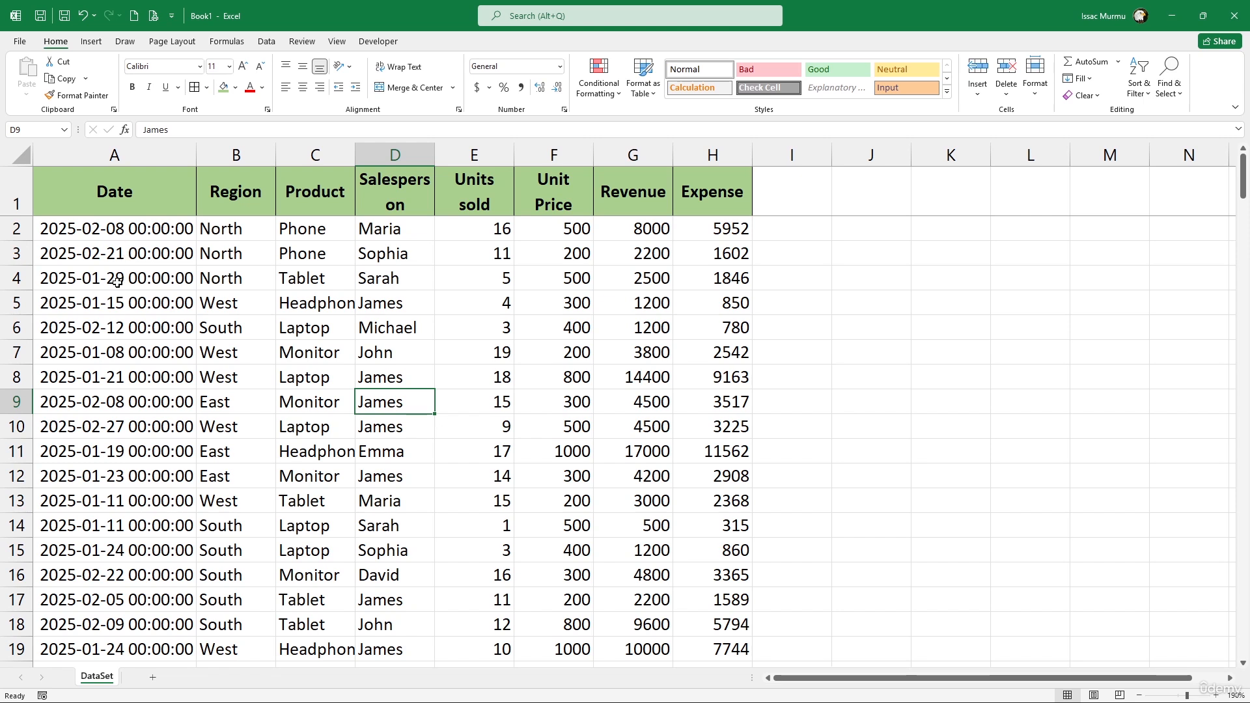
Format the dates in A2:A201 with the two-digit-day 14-Mar-12 date type and fit column A's width to its contents.
{"action": "left_click", "coordinate": [135, 259]}
{"action": "left_click", "coordinate": [137, 228]}
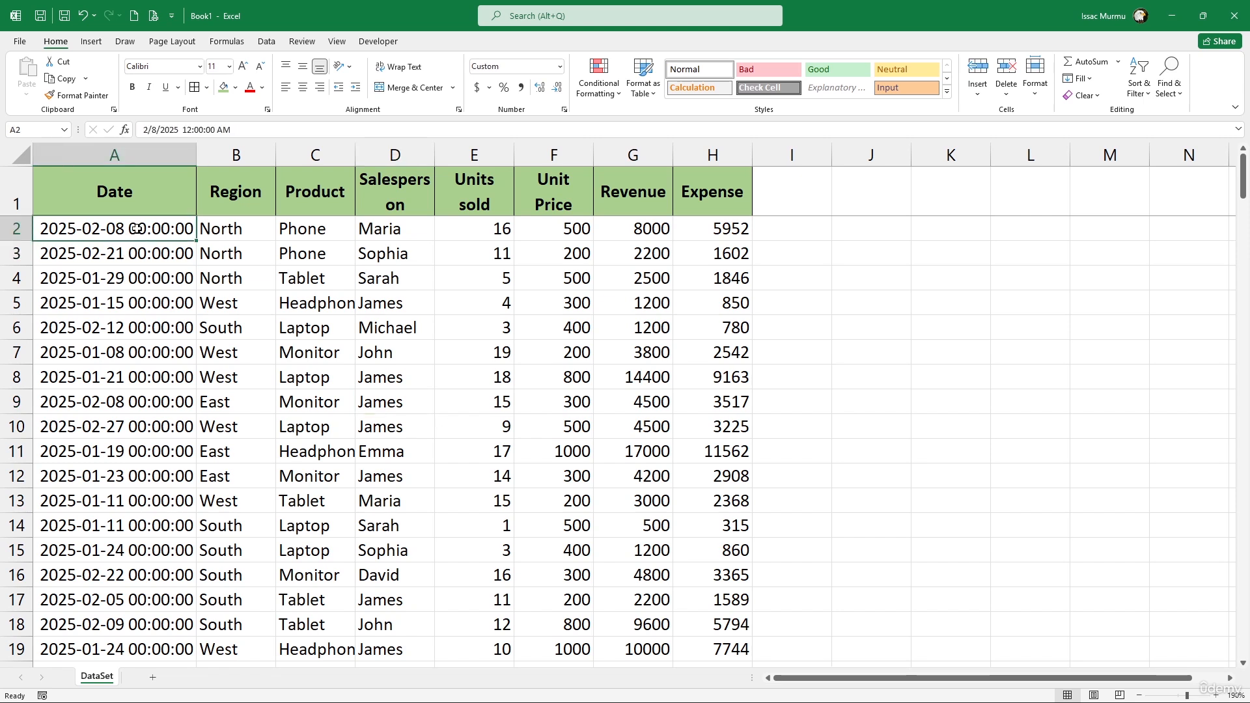
{"action": "key", "text": "shift+Down"}
{"action": "key", "text": "shift+Down"}
{"action": "key", "text": "shift+Down"}
{"action": "key", "text": "shift+Down"}
{"action": "key", "text": "shift+Down"}
{"action": "key", "text": "shift+Down"}
{"action": "key", "text": "shift+Down"}
{"action": "key", "text": "shift+Down"}
{"action": "key", "text": "shift+Down"}
{"action": "key", "text": "shift+Down"}
{"action": "key", "text": "shift+Down"}
{"action": "key", "text": "shift+Down"}
{"action": "key", "text": "shift+Down"}
{"action": "key", "text": "shift+Down"}
{"action": "key", "text": "shift+Down"}
{"action": "key", "text": "shift+Down"}
{"action": "key", "text": "shift+Down"}
{"action": "key", "text": "shift+Down"}
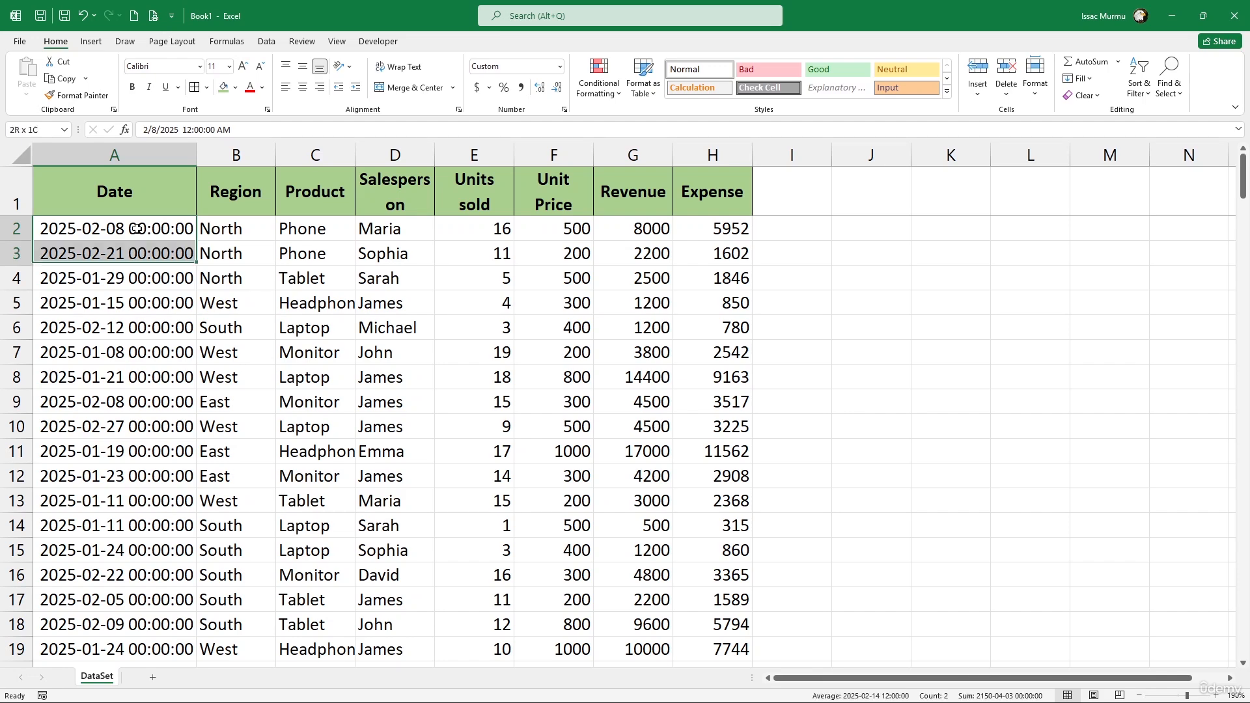
{"action": "key", "text": "shift+Down"}
{"action": "key", "text": "shift+Down"}
{"action": "key", "text": "shift+Down"}
{"action": "key", "text": "shift+Down"}
{"action": "key", "text": "shift+Down"}
{"action": "key", "text": "shift+Down"}
{"action": "key", "text": "shift+Down"}
{"action": "key", "text": "shift+Down"}
{"action": "key", "text": "shift+Down"}
{"action": "key", "text": "shift+Down"}
{"action": "key", "text": "shift+Down"}
{"action": "key", "text": "shift+Down"}
{"action": "key", "text": "shift+Down"}
{"action": "key", "text": "shift+Down"}
{"action": "key", "text": "shift+Down"}
{"action": "key", "text": "shift+Down"}
{"action": "key", "text": "shift+Down"}
{"action": "key", "text": "shift+Down"}
{"action": "key", "text": "shift+Down"}
{"action": "key", "text": "shift+Down"}
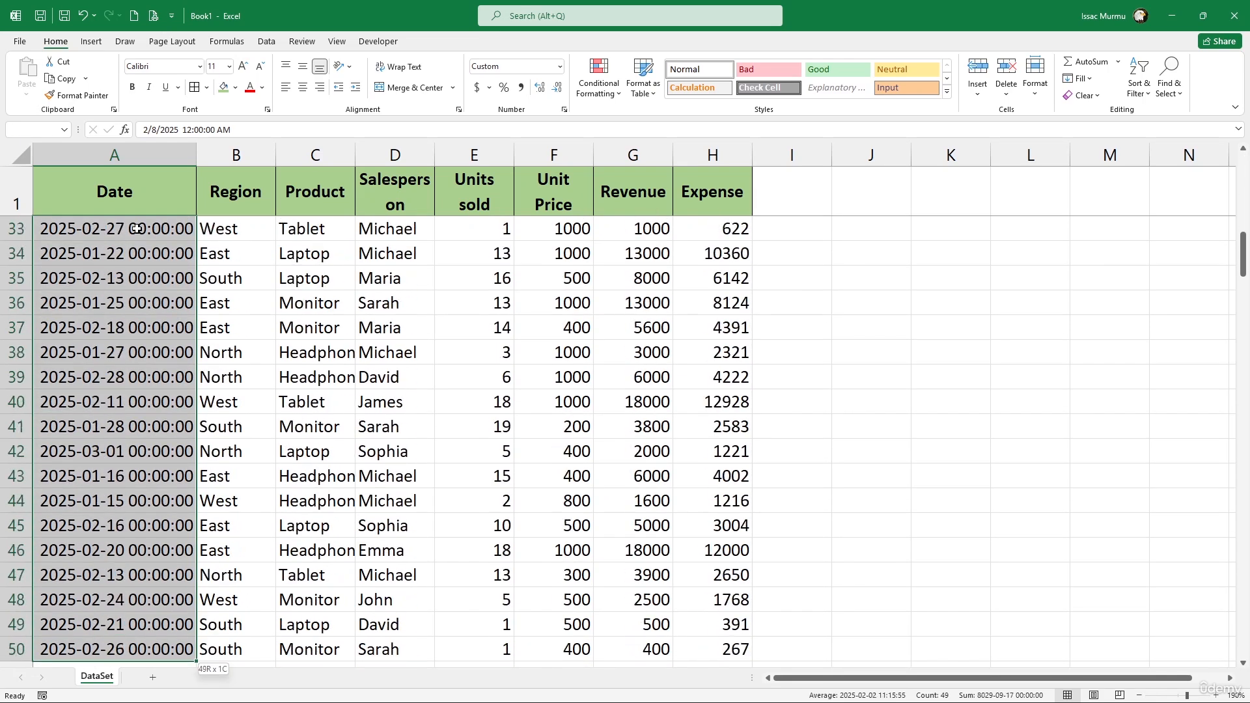
{"action": "key", "text": "shift+Down"}
{"action": "key", "text": "shift+Down"}
{"action": "key", "text": "shift+Down"}
{"action": "key", "text": "shift+Down"}
{"action": "key", "text": "shift+Down"}
{"action": "key", "text": "shift+Down"}
{"action": "key", "text": "shift+Down"}
{"action": "key", "text": "shift+Down"}
{"action": "key", "text": "shift+Down"}
{"action": "key", "text": "shift+Down"}
{"action": "key", "text": "shift+Down"}
{"action": "key", "text": "shift+Down"}
{"action": "key", "text": "shift+Down"}
{"action": "key", "text": "shift+Down"}
{"action": "key", "text": "shift+Down"}
{"action": "key", "text": "shift+Down"}
{"action": "key", "text": "shift+Down"}
{"action": "key", "text": "shift+Down"}
{"action": "key", "text": "shift+Down"}
{"action": "key", "text": "shift+Down"}
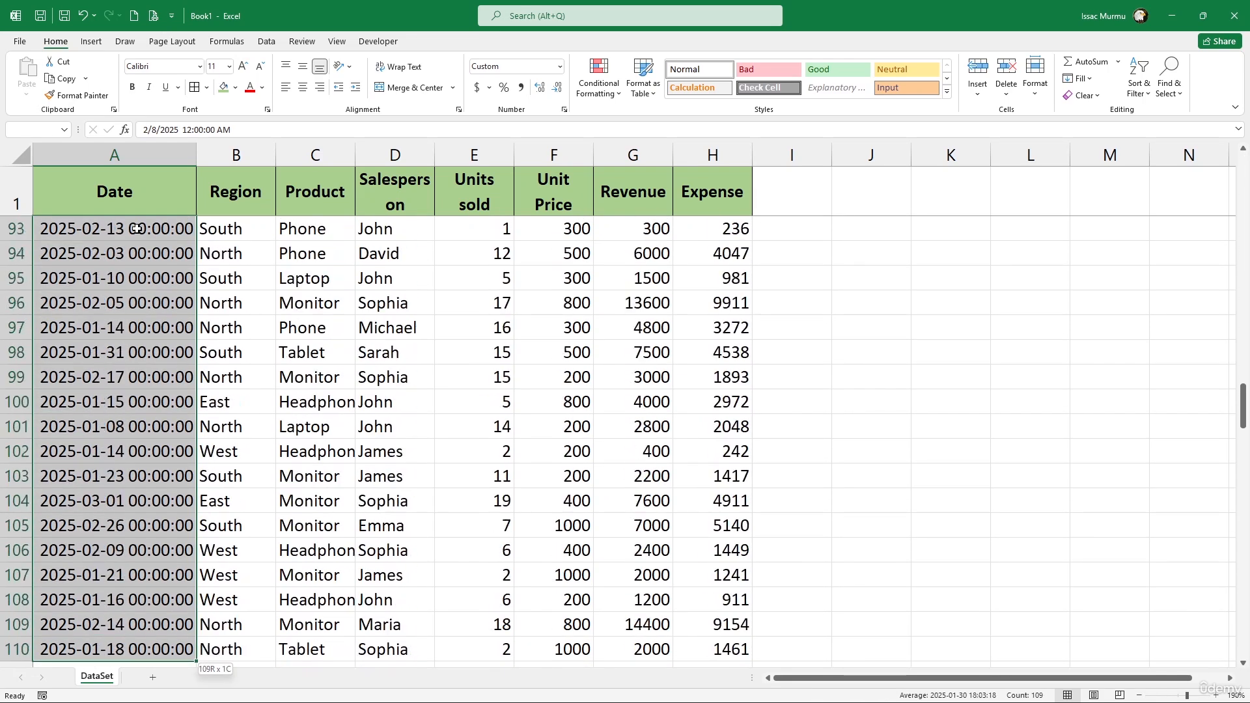
{"action": "key", "text": "shift+Down"}
{"action": "key", "text": "shift+Down"}
{"action": "key", "text": "shift+Down"}
{"action": "key", "text": "shift+Down"}
{"action": "key", "text": "shift+Down"}
{"action": "key", "text": "shift+Down"}
{"action": "key", "text": "shift+Down"}
{"action": "key", "text": "shift+Down"}
{"action": "key", "text": "shift+Down"}
{"action": "key", "text": "shift+Down"}
{"action": "key", "text": "shift+Down"}
{"action": "key", "text": "shift+Down"}
{"action": "key", "text": "shift+Down"}
{"action": "key", "text": "shift+Down"}
{"action": "key", "text": "shift+Down"}
{"action": "key", "text": "shift+Down"}
{"action": "key", "text": "shift+Down"}
{"action": "key", "text": "shift+Down"}
{"action": "key", "text": "shift+Down"}
{"action": "key", "text": "shift+Down"}
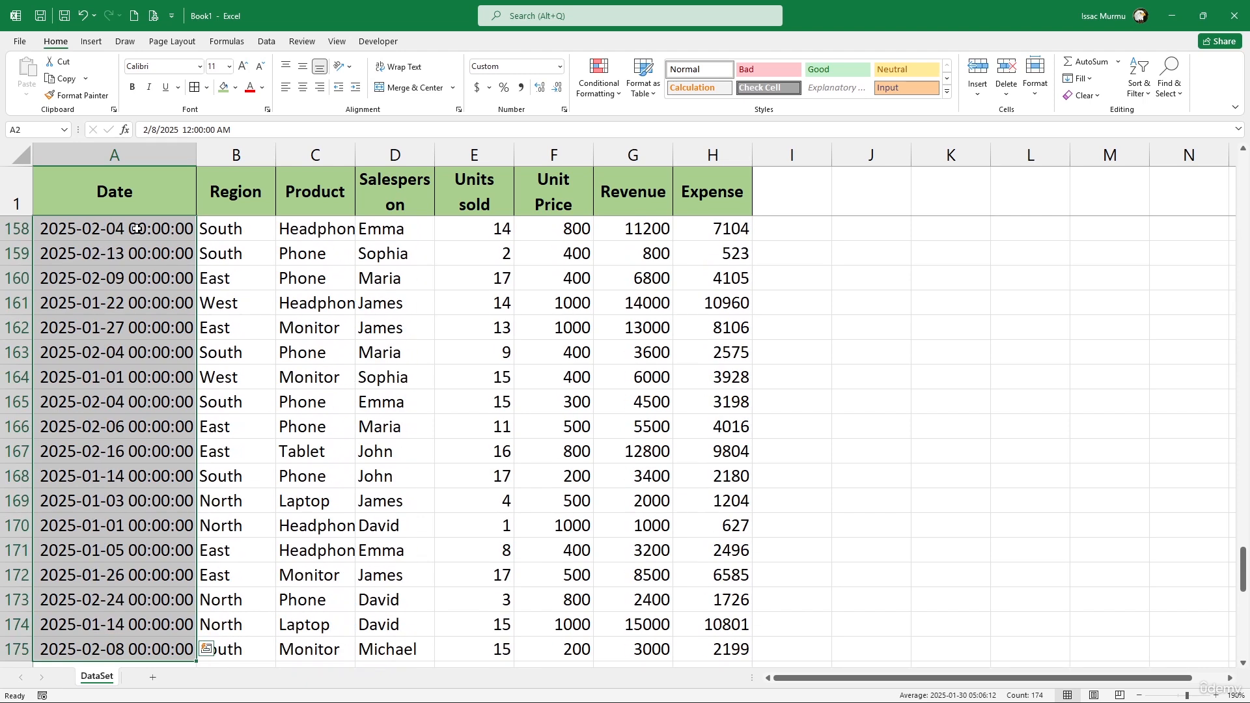
{"action": "key", "text": "shift+Down"}
{"action": "key", "text": "shift+Down"}
{"action": "key", "text": "shift+Down"}
{"action": "key", "text": "shift+Down"}
{"action": "key", "text": "shift+Down"}
{"action": "key", "text": "shift+Down"}
{"action": "key", "text": "shift+Down"}
{"action": "key", "text": "shift+Down"}
{"action": "key", "text": "shift+Down"}
{"action": "key", "text": "shift+Down"}
{"action": "key", "text": "shift+Down"}
{"action": "key", "text": "shift+Down"}
{"action": "key", "text": "shift+Down"}
{"action": "key", "text": "shift+Down"}
{"action": "key", "text": "shift+Down"}
{"action": "key", "text": "shift+Down"}
{"action": "key", "text": "shift+Down"}
{"action": "key", "text": "shift+Down"}
{"action": "key", "text": "shift+Down"}
{"action": "key", "text": "shift+Down"}
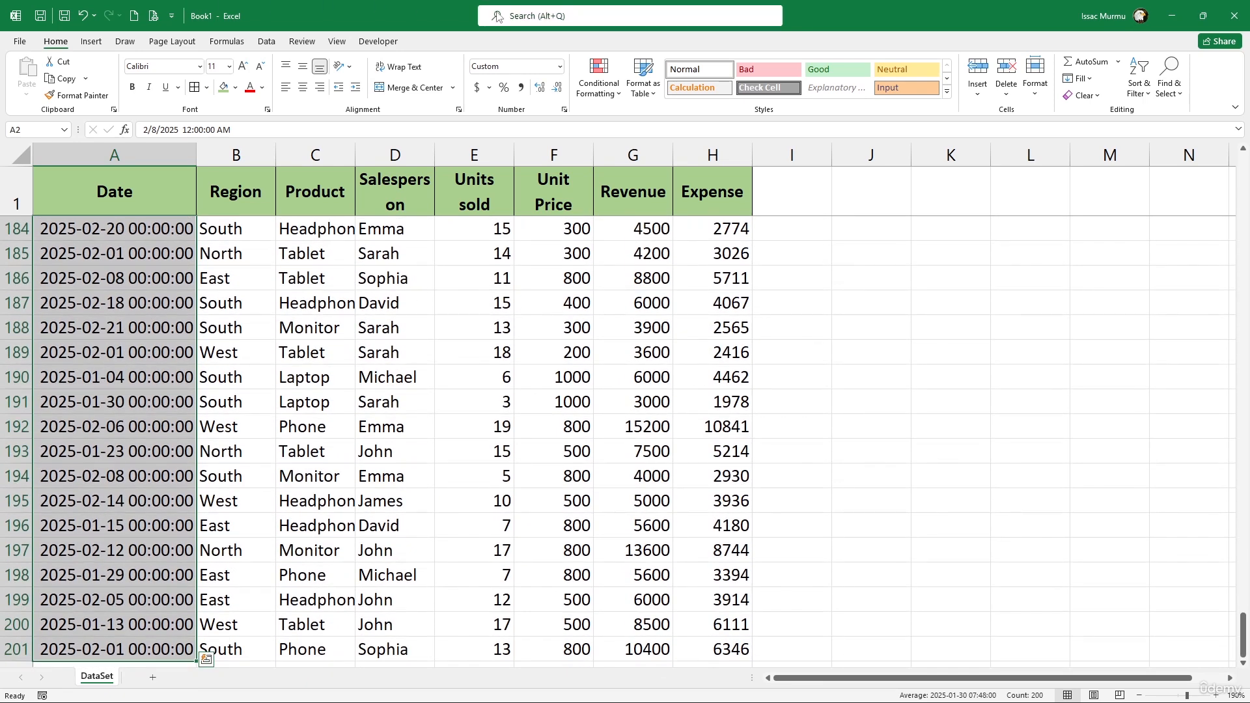
{"action": "left_click", "coordinate": [560, 66]}
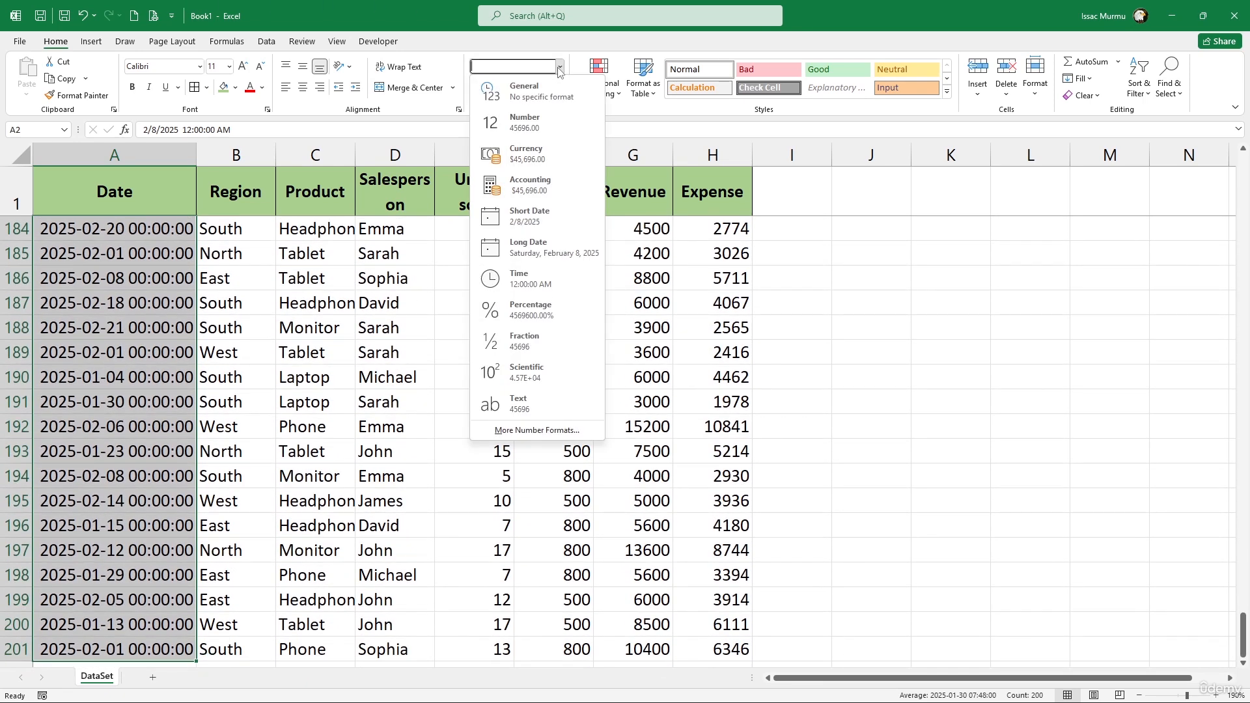
{"action": "left_click", "coordinate": [530, 430]}
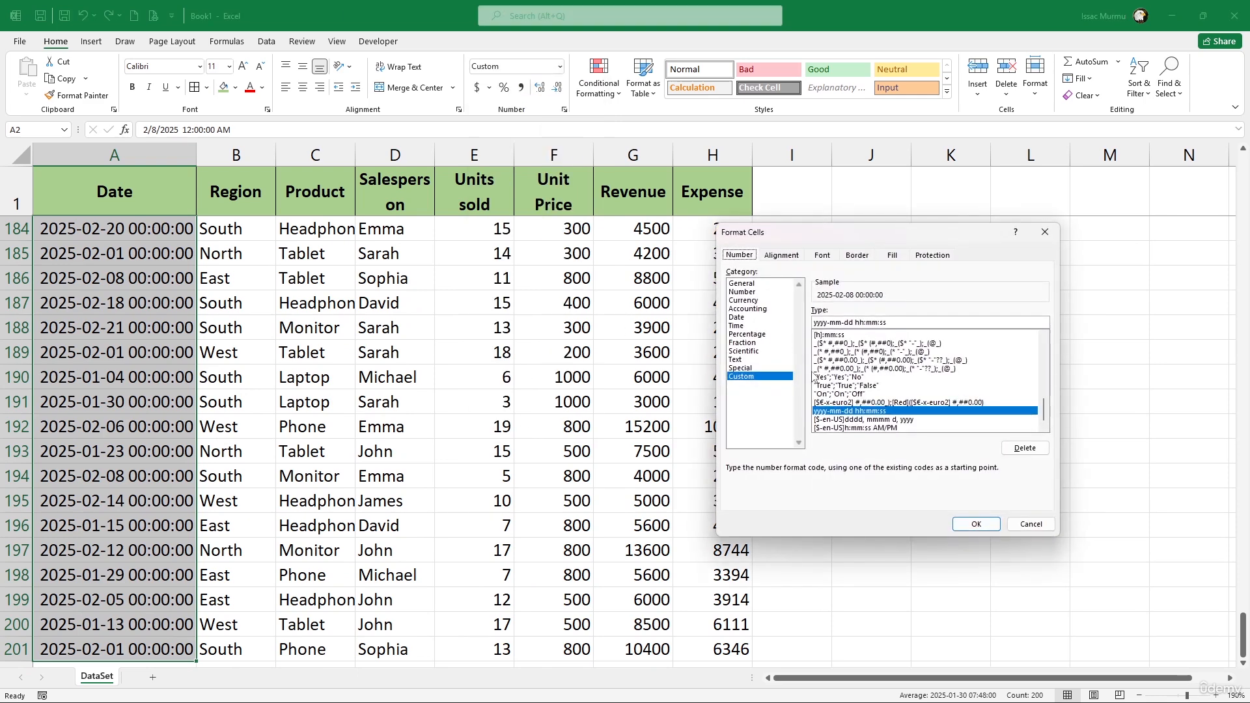
{"action": "left_click", "coordinate": [755, 318]}
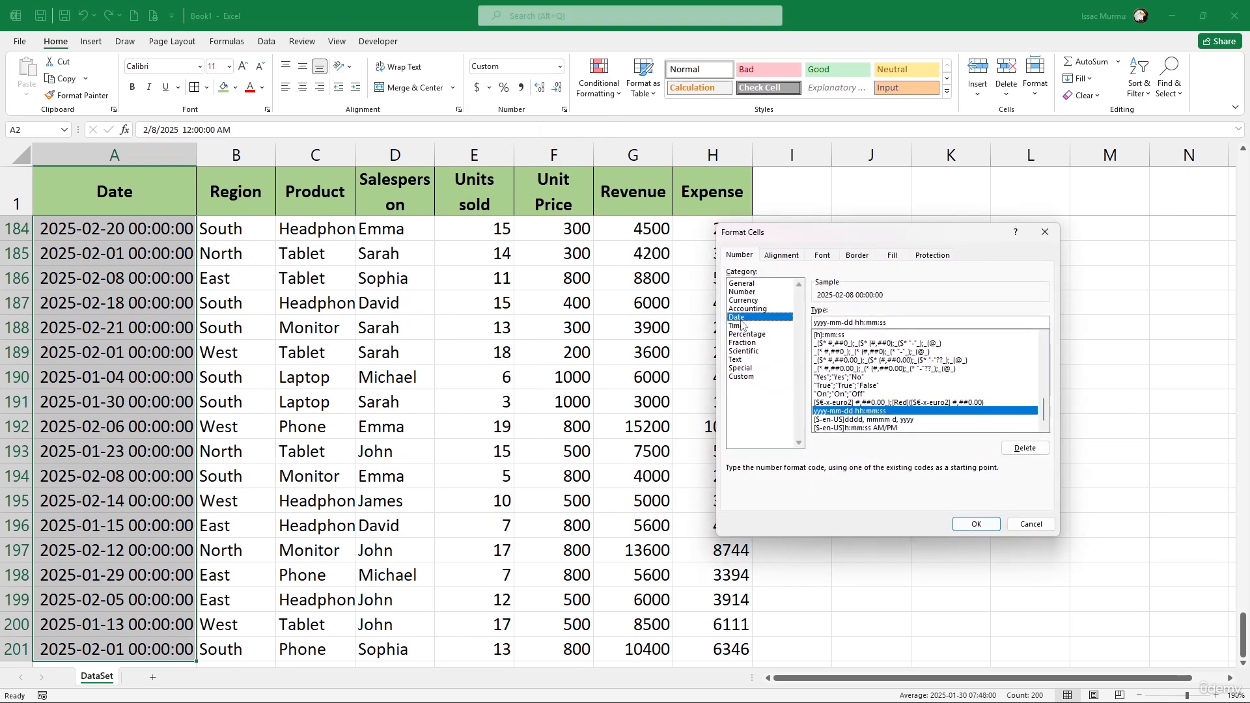
{"action": "left_click", "coordinate": [827, 372]}
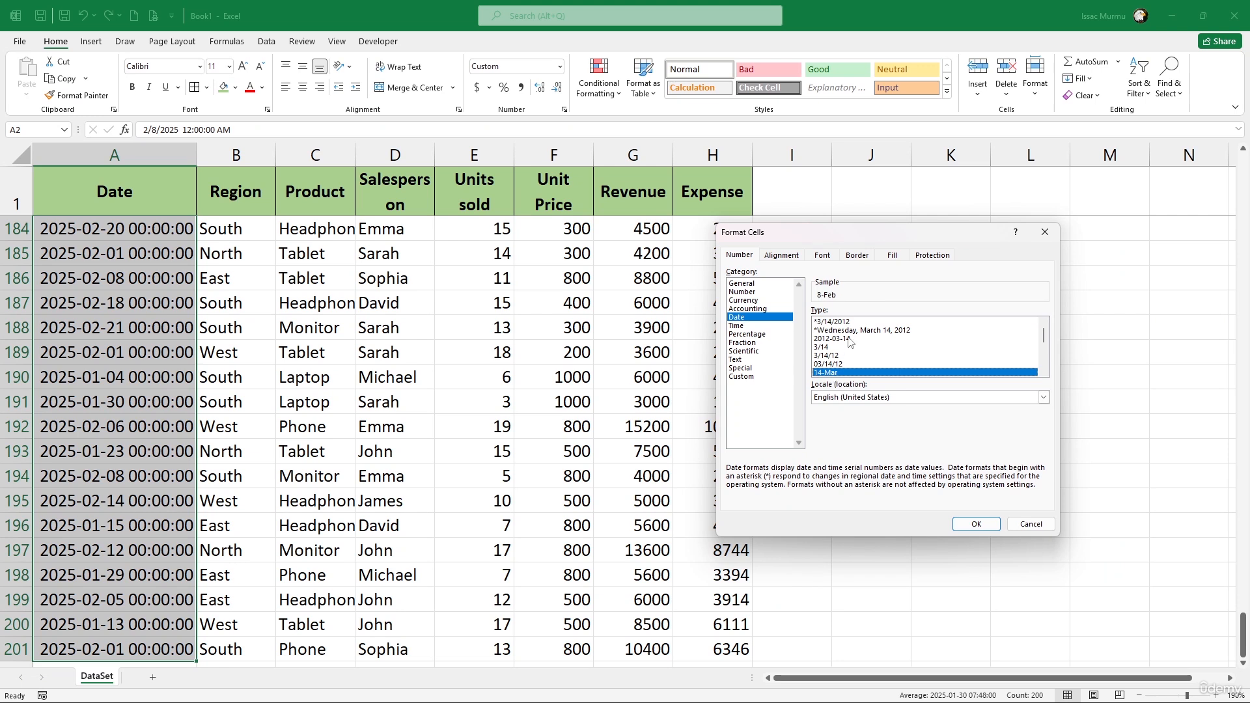
{"action": "scroll", "coordinate": [849, 342], "scroll_direction": "down", "scroll_amount": 3}
{"action": "scroll", "coordinate": [840, 333], "scroll_direction": "up", "scroll_amount": 1}
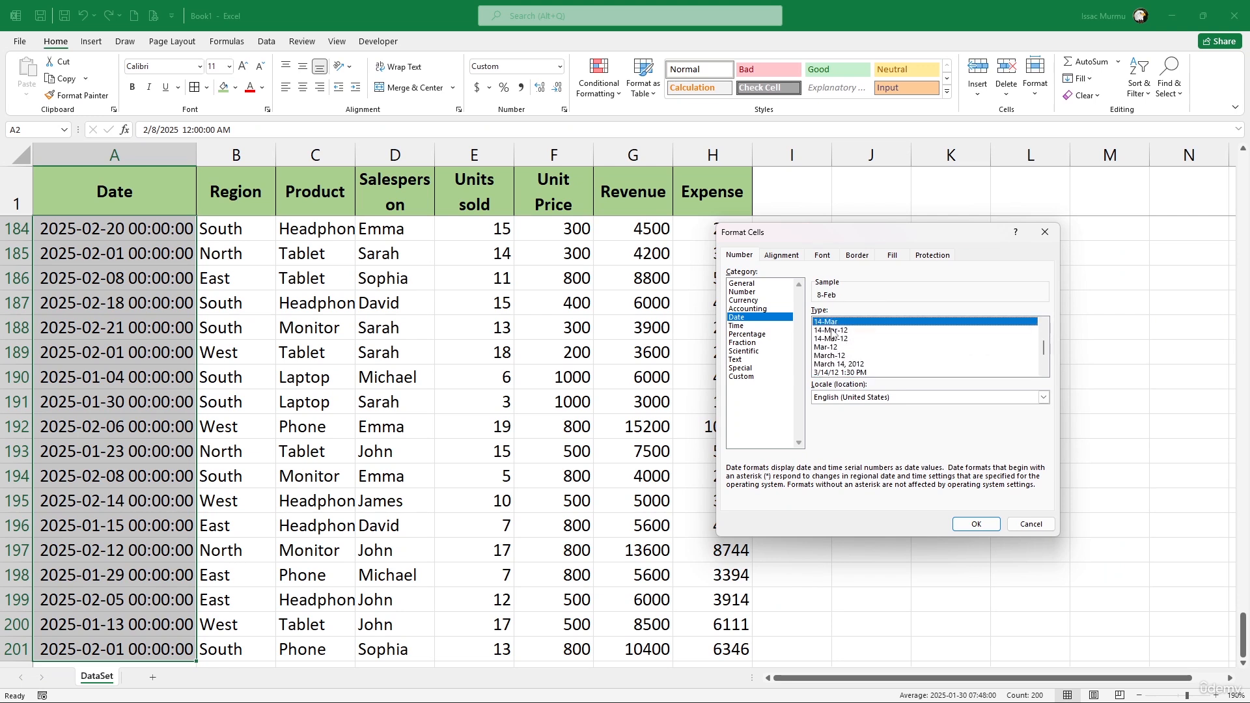
{"action": "left_click", "coordinate": [837, 338]}
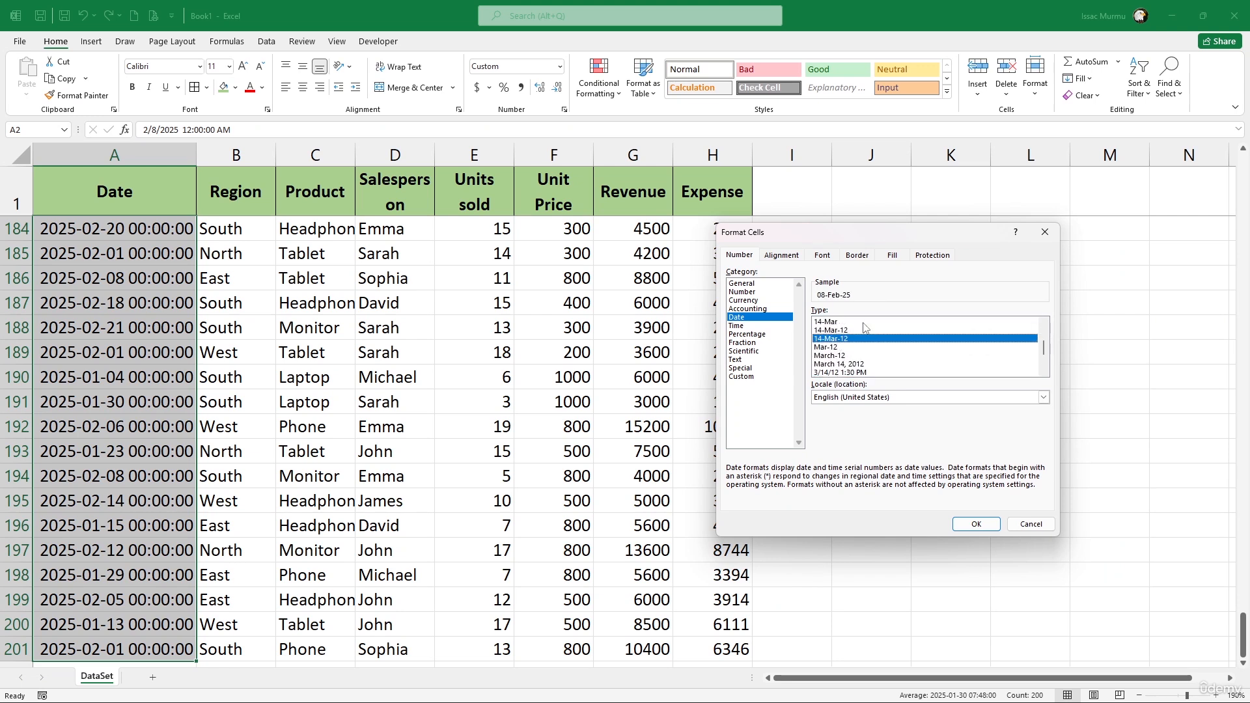
{"action": "left_click", "coordinate": [842, 330]}
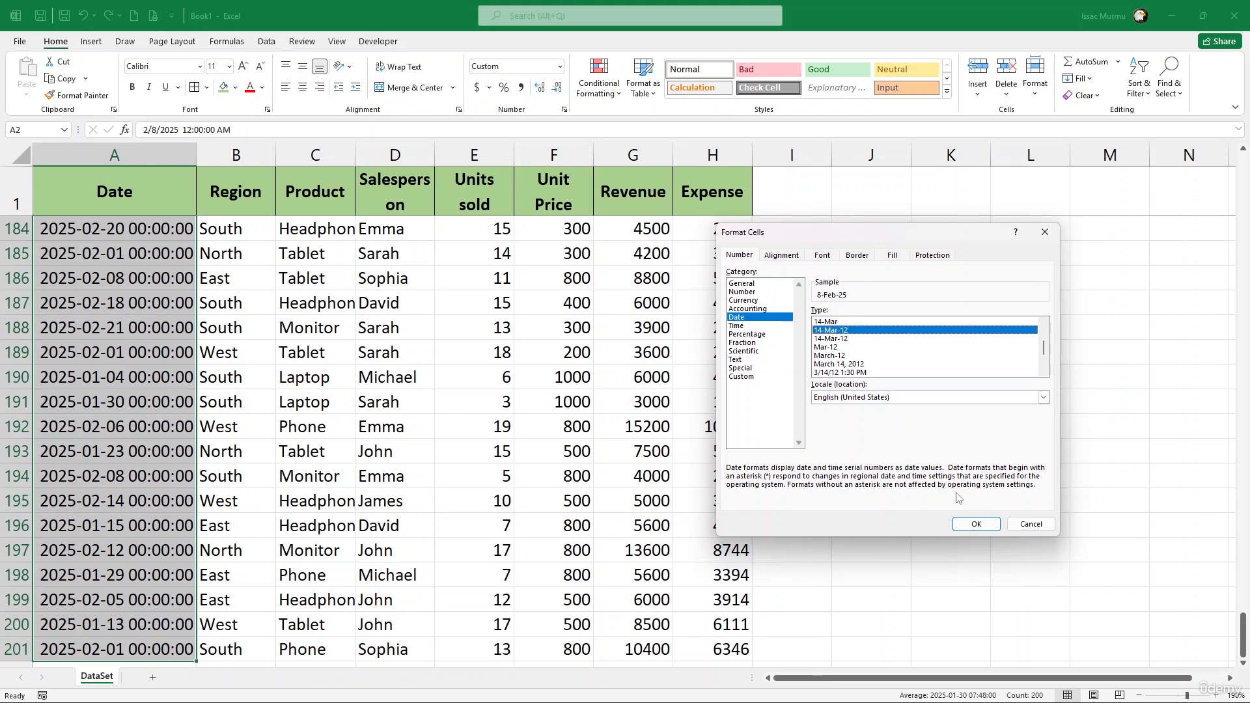
{"action": "left_click", "coordinate": [847, 338]}
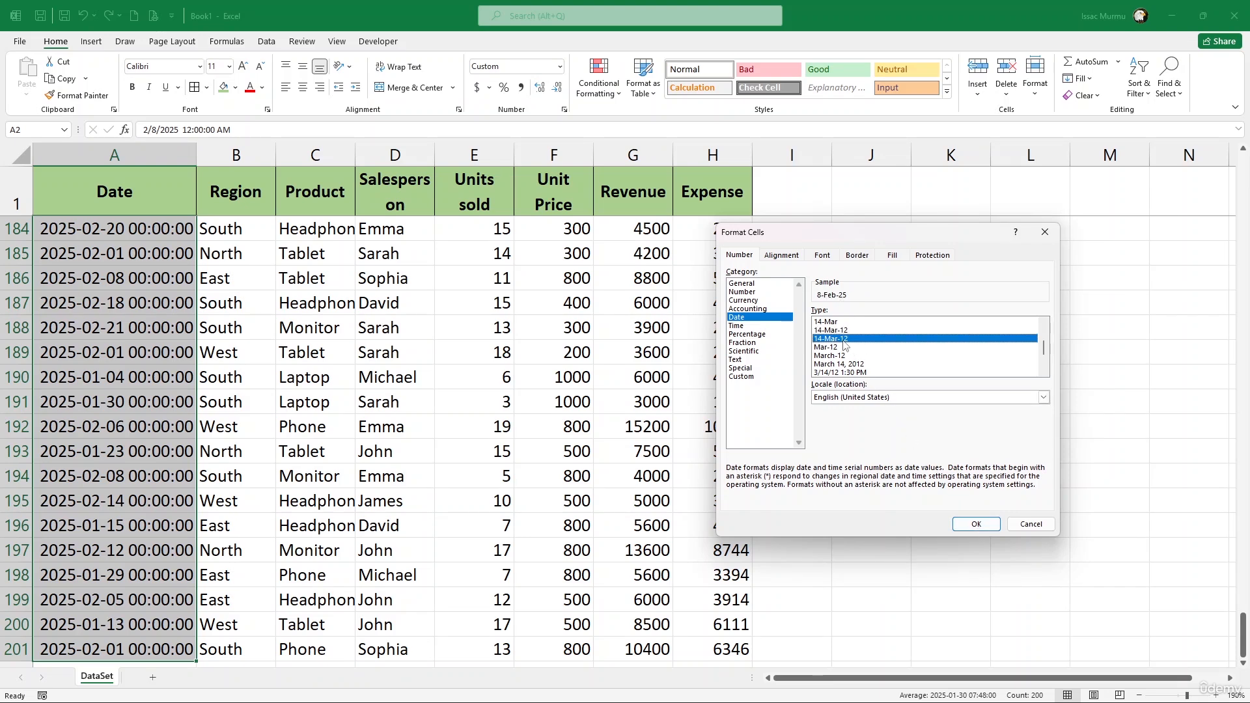
{"action": "left_click", "coordinate": [976, 524]}
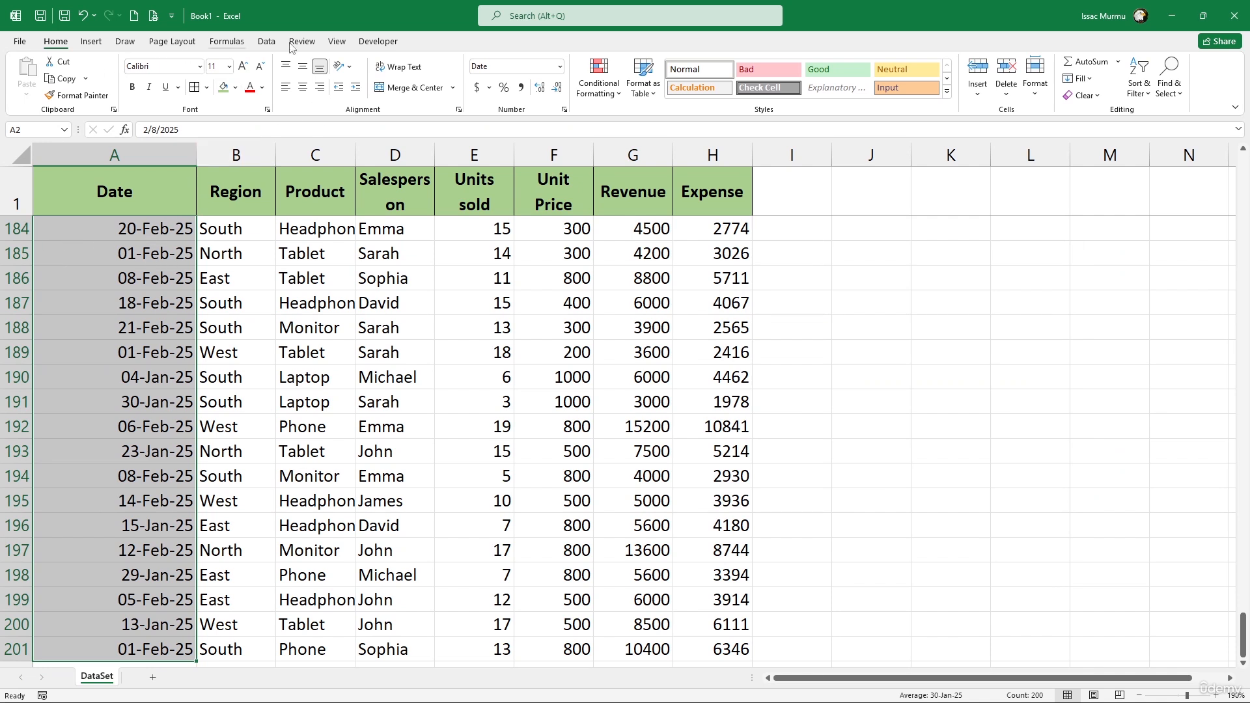
{"action": "left_click", "coordinate": [182, 172]}
{"action": "double_click", "coordinate": [197, 156]}
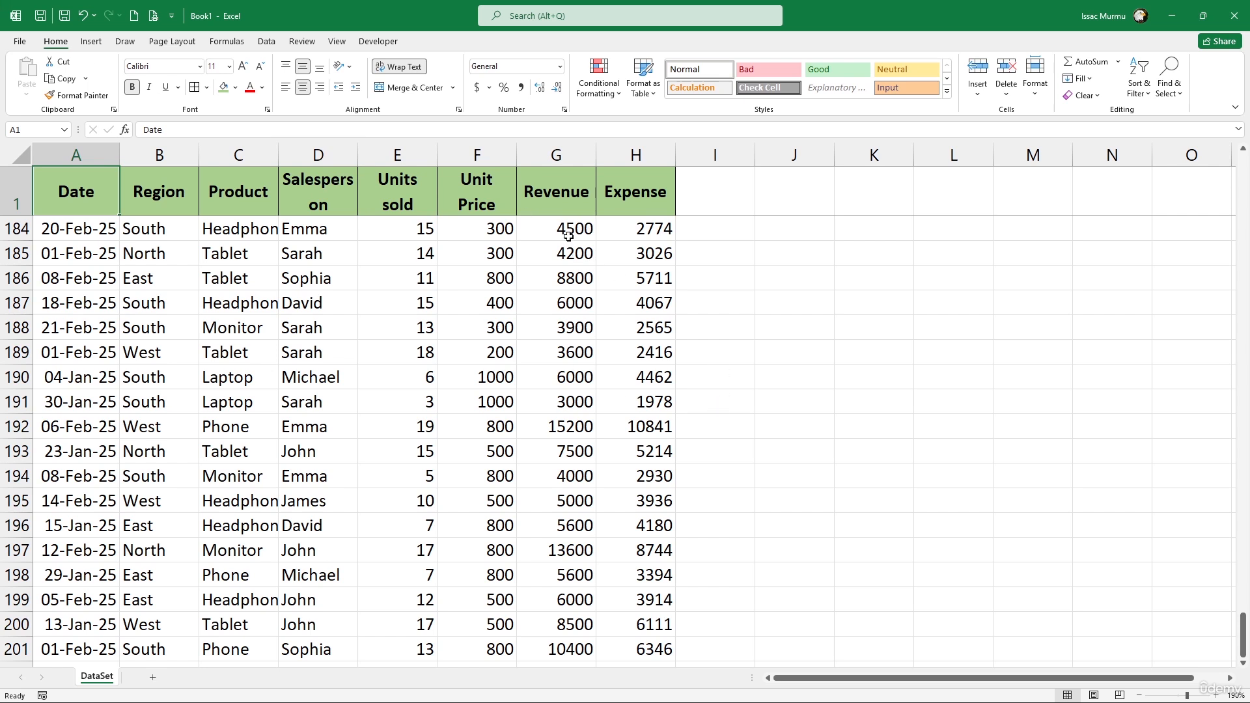
Format the Revenue and Expense values in G184:H201 as Currency with no decimal places.
{"action": "left_click_drag", "start_coordinate": [567, 232], "coordinate": [631, 239]}
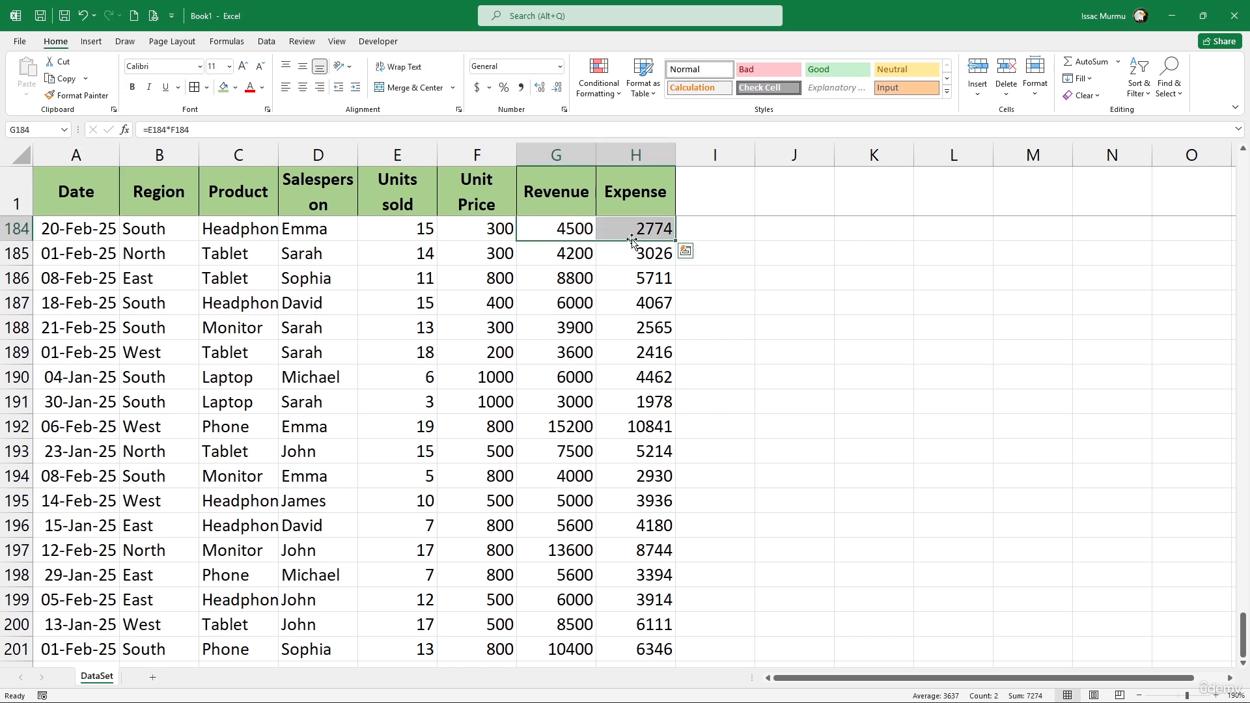
{"action": "key", "text": "ctrl+shift+Down"}
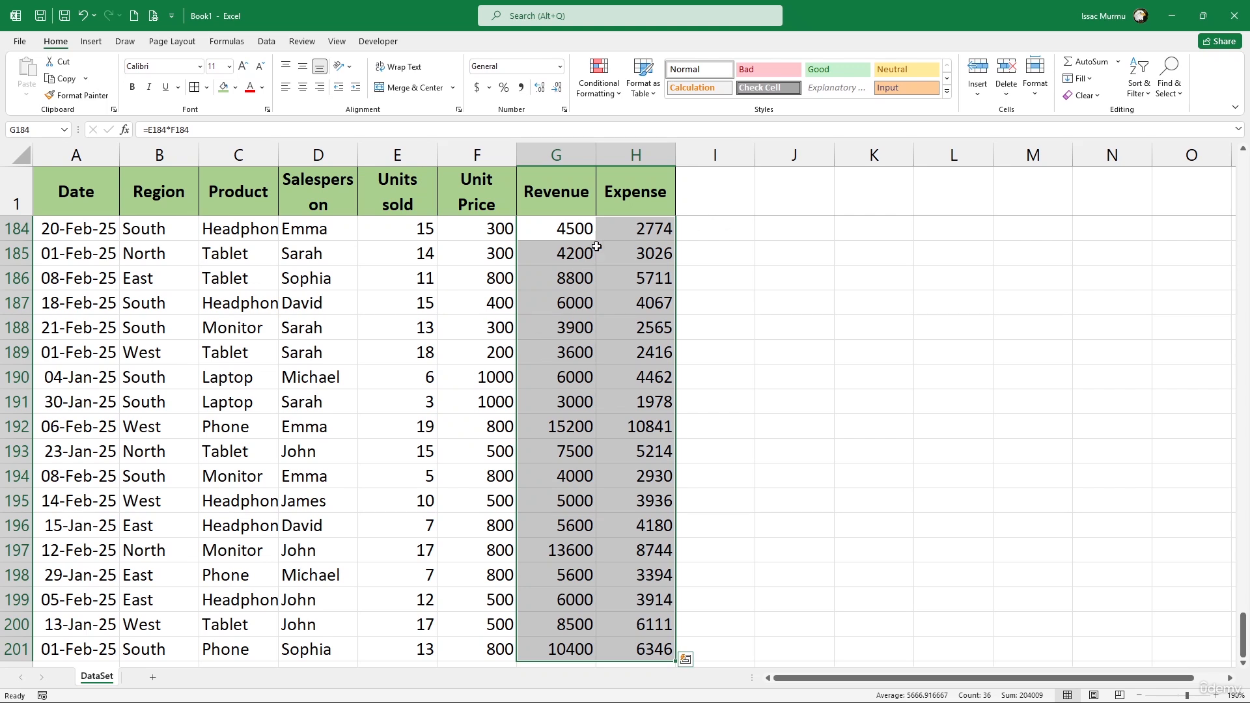
{"action": "left_click", "coordinate": [560, 67]}
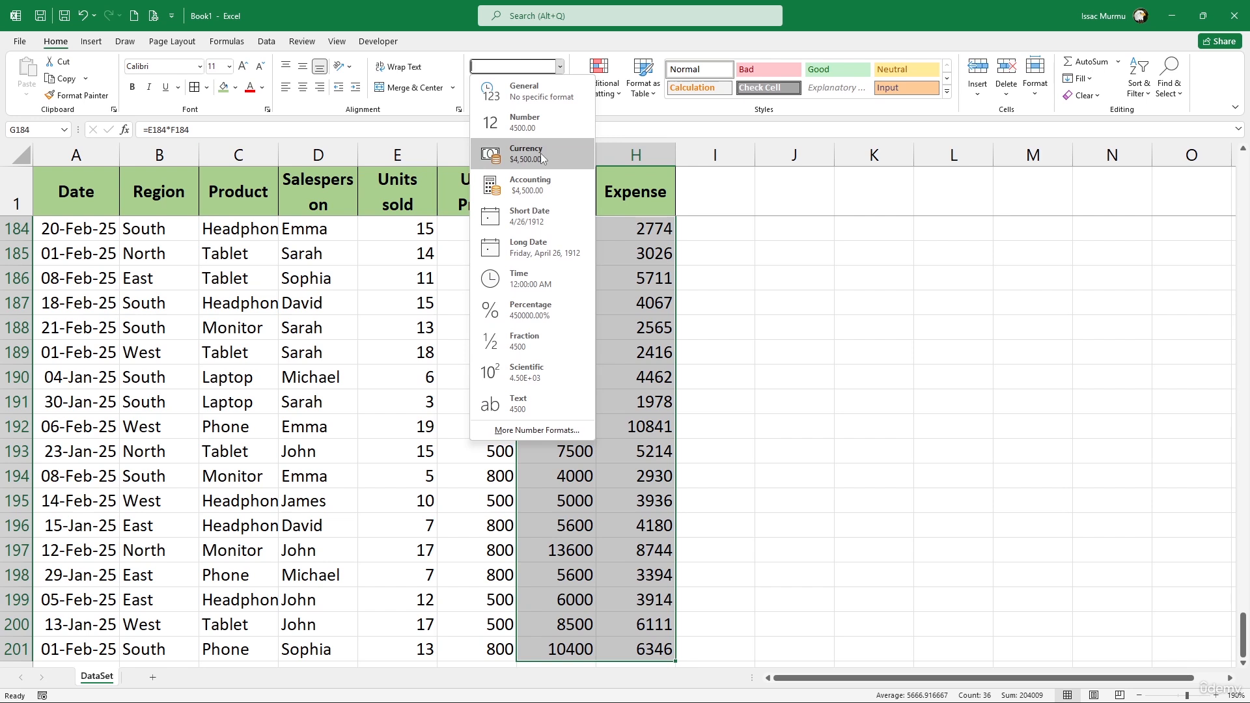
{"action": "left_click", "coordinate": [541, 158]}
{"action": "left_click", "coordinate": [557, 89]}
{"action": "left_click", "coordinate": [556, 89]}
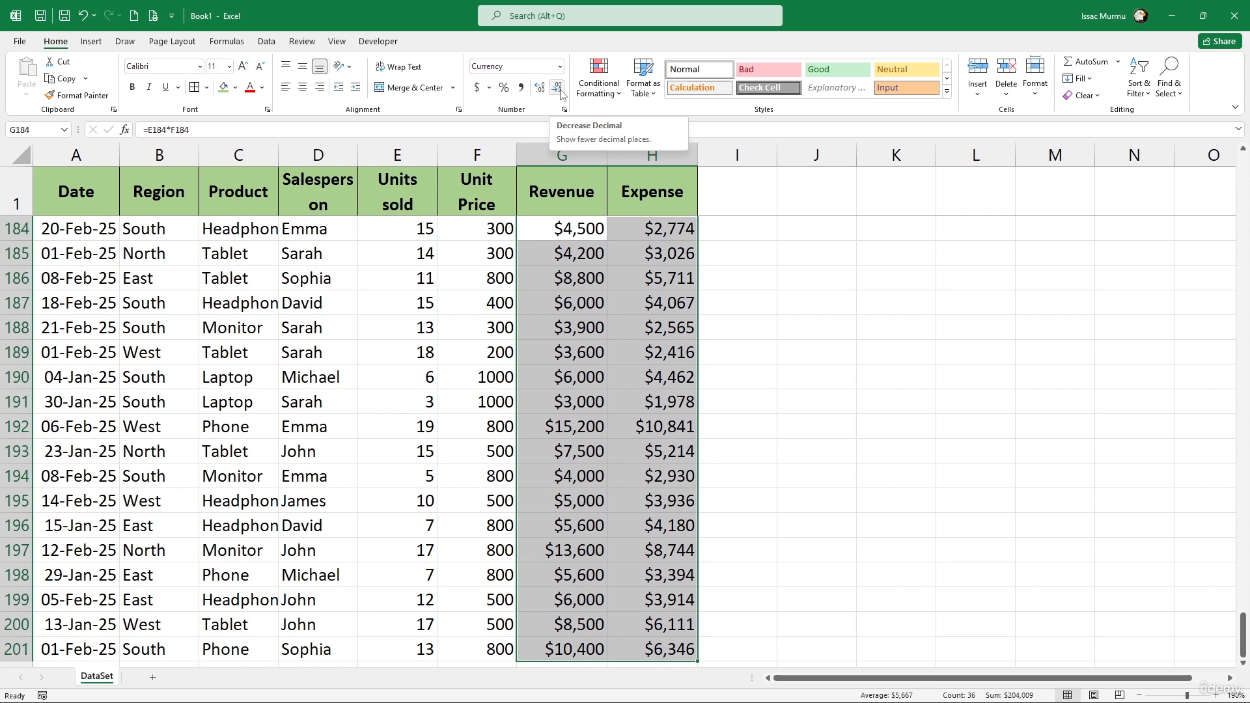
{"action": "left_click", "coordinate": [728, 379]}
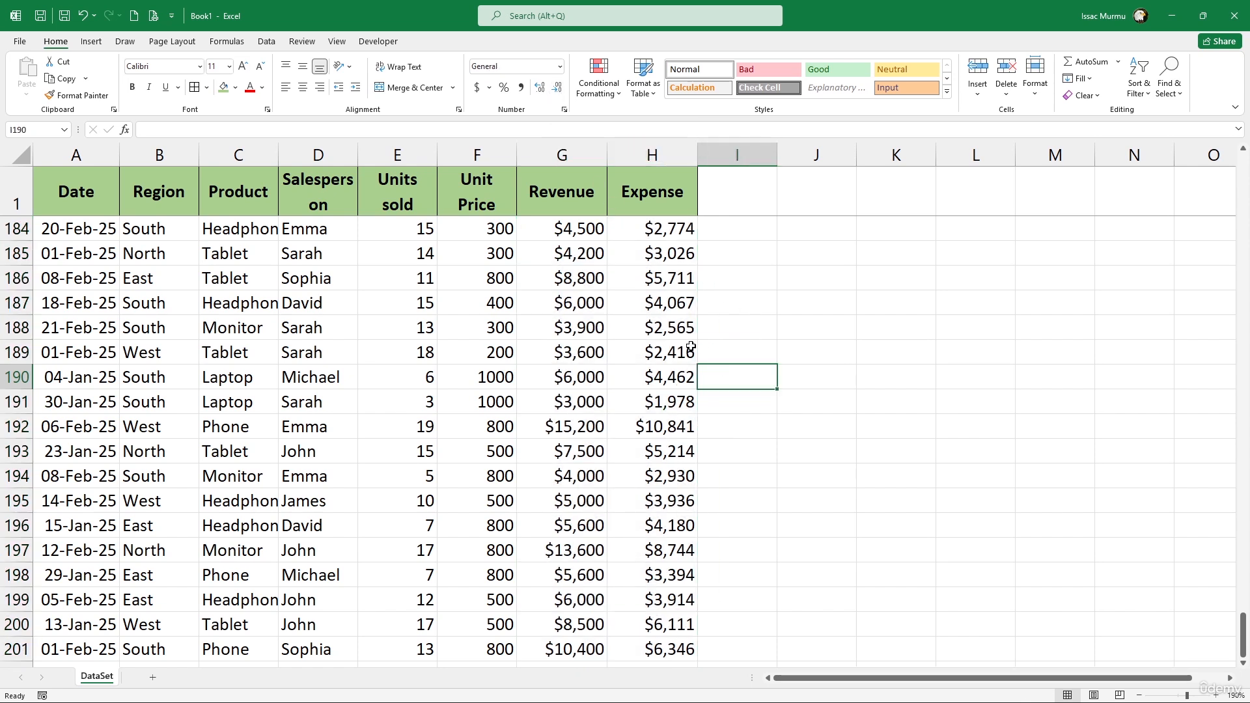
Add the column header Profit in cell I1.
{"action": "left_click", "coordinate": [721, 185]}
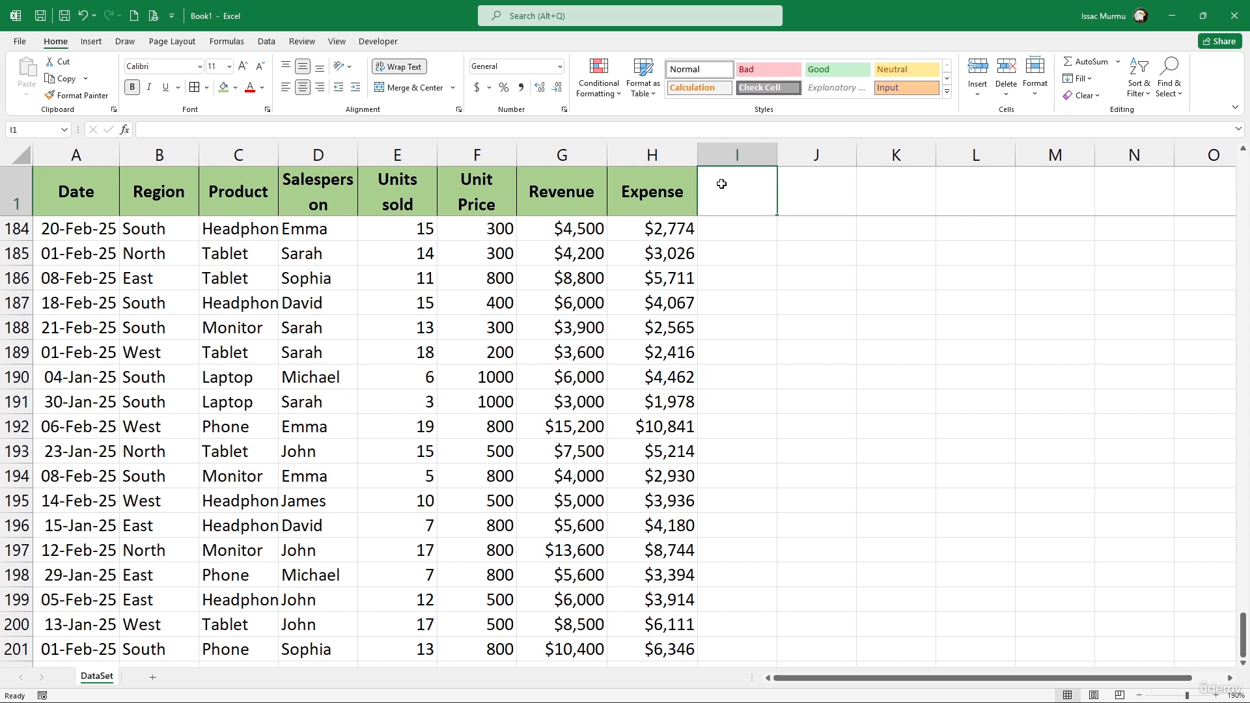
{"action": "type", "text": "Produ"}
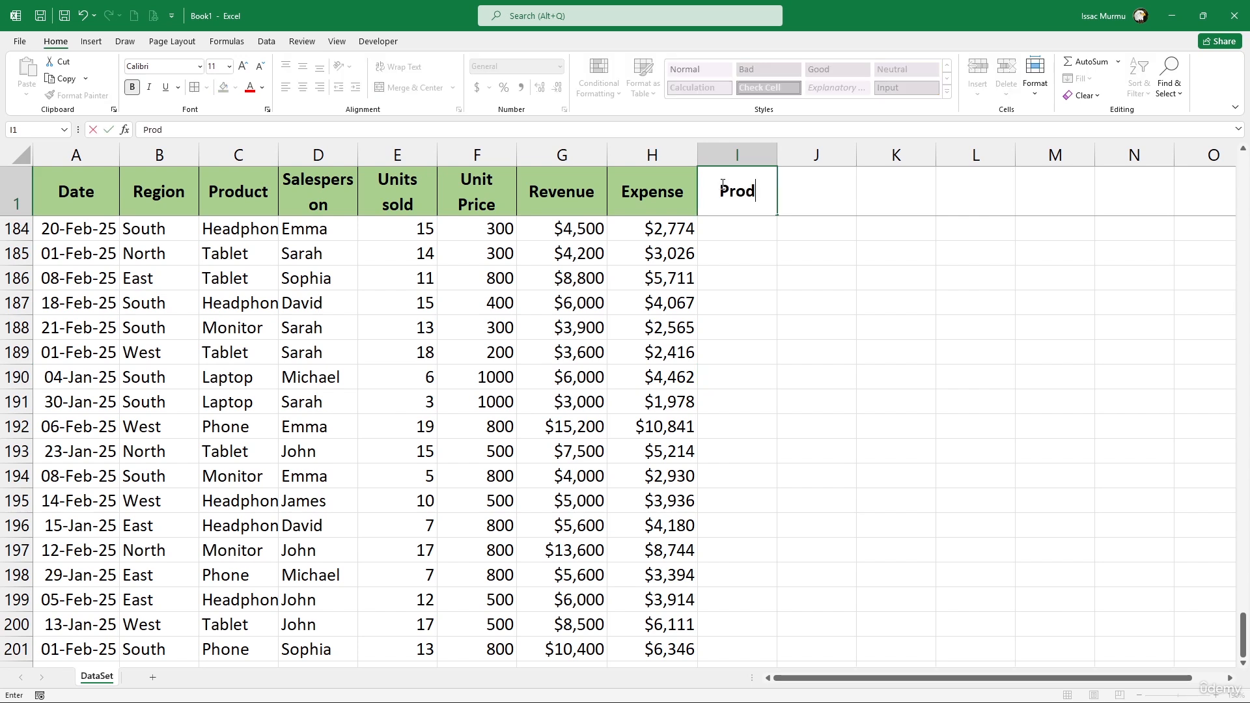
{"action": "key", "text": "BackSpace"}
{"action": "key", "text": "BackSpace"}
{"action": "type", "text": "fui"}
{"action": "key", "text": "BackSpace"}
{"action": "key", "text": "BackSpace"}
{"action": "type", "text": "it"}
{"action": "key", "text": "Return"}
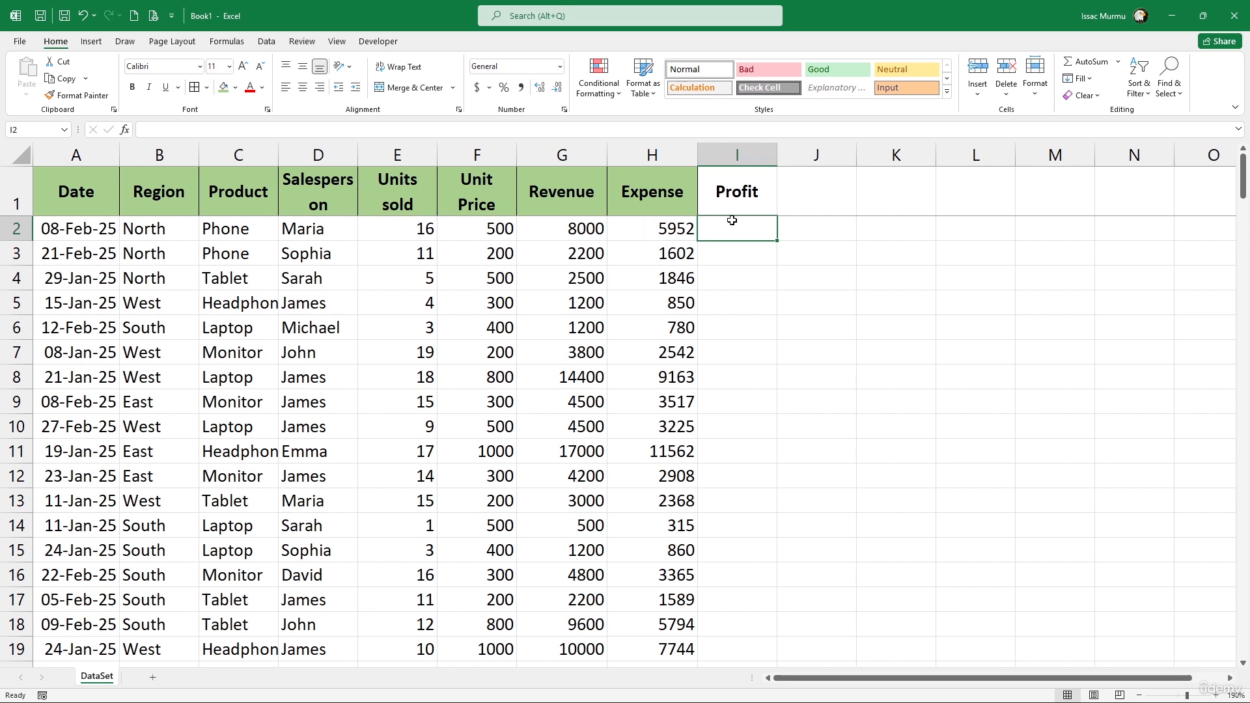
Calculate profit in I2 with the formula =G2-H2 and fill it down to I201.
{"action": "type", "text": "="}
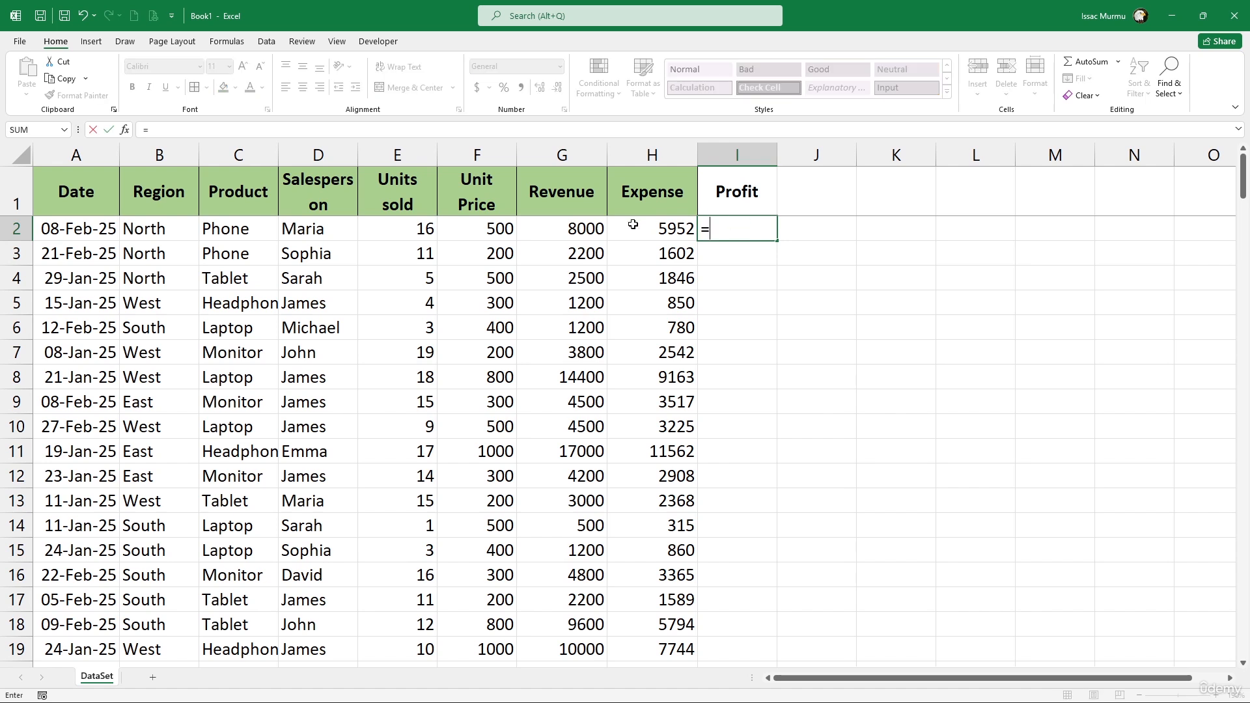
{"action": "left_click", "coordinate": [584, 228]}
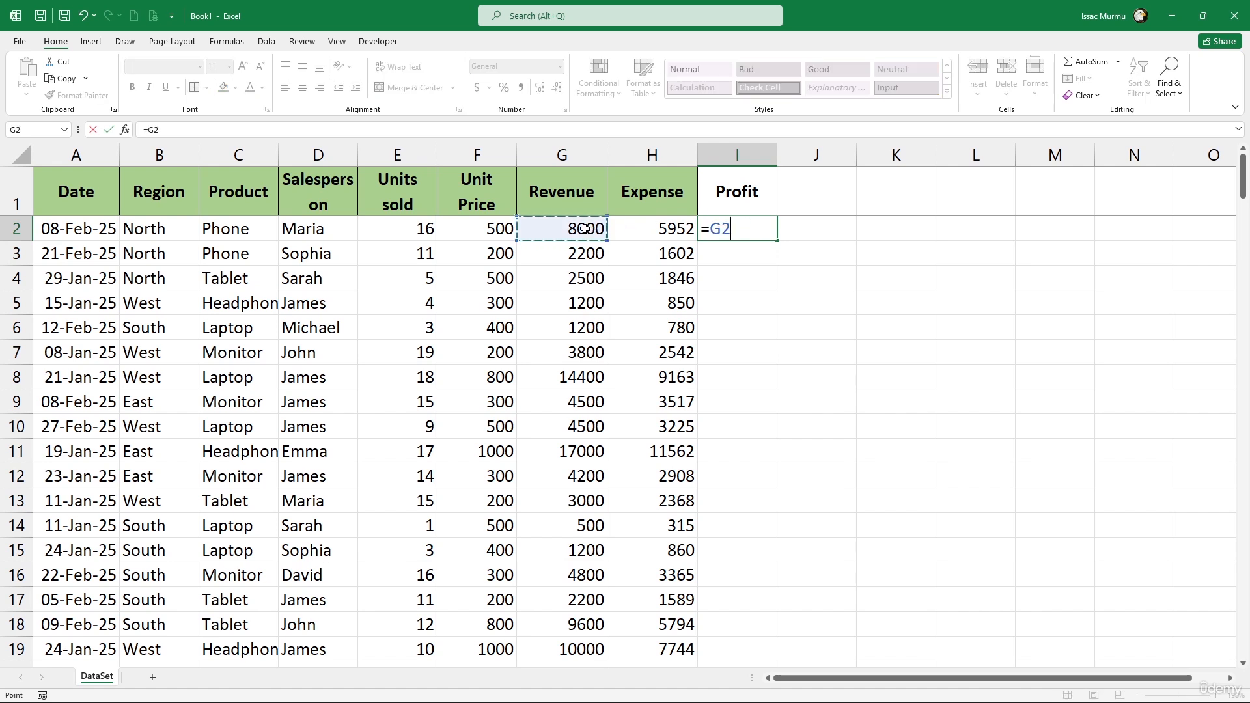
{"action": "type", "text": "-"}
{"action": "left_click", "coordinate": [657, 227]}
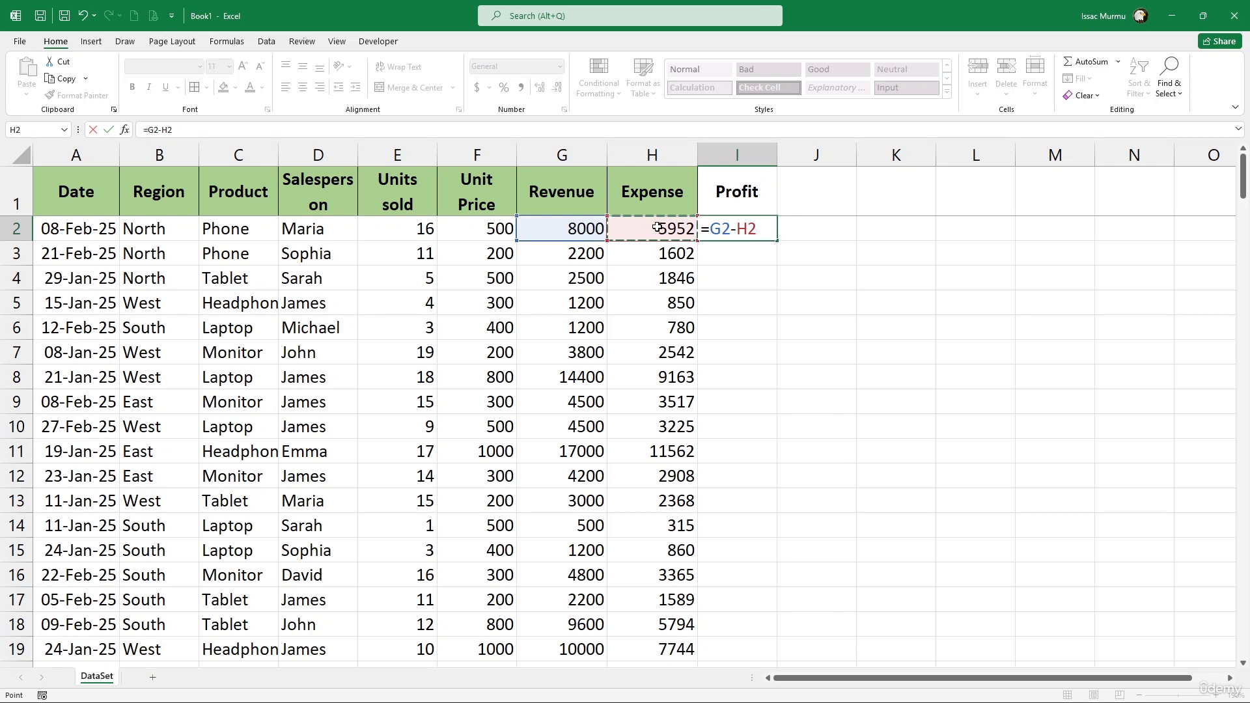
{"action": "key", "text": "Return"}
{"action": "left_click", "coordinate": [758, 222]}
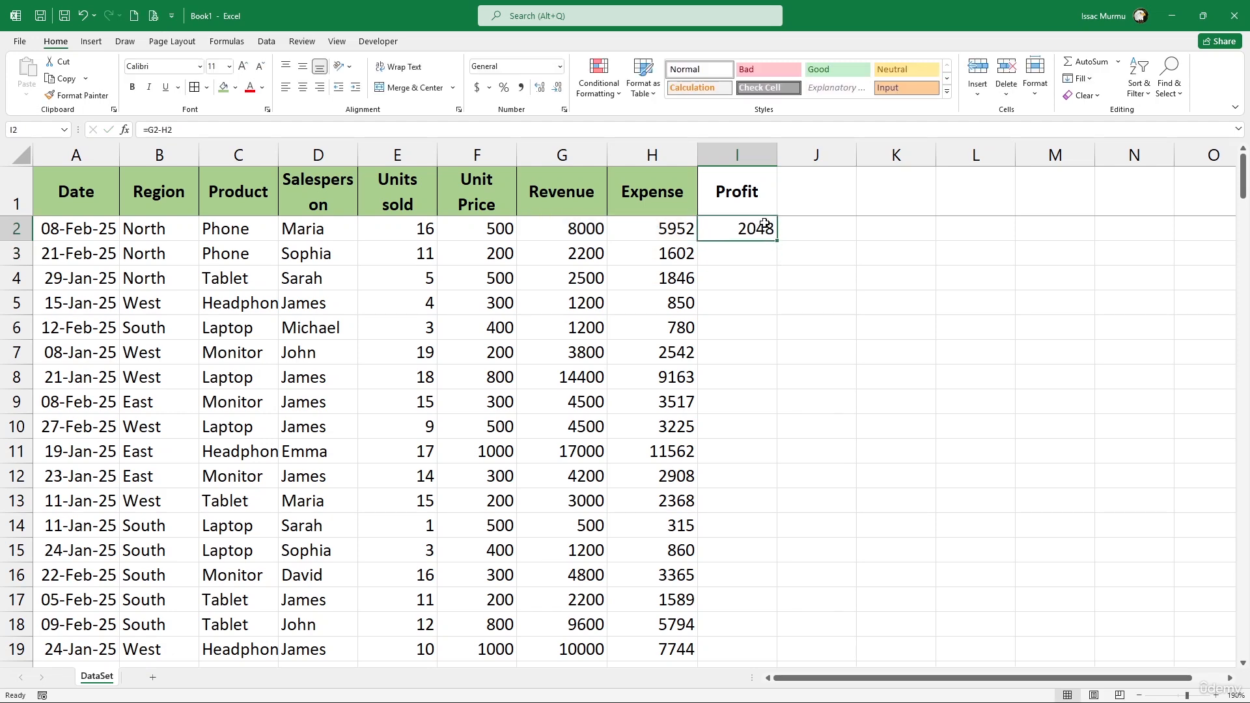
{"action": "double_click", "coordinate": [777, 240]}
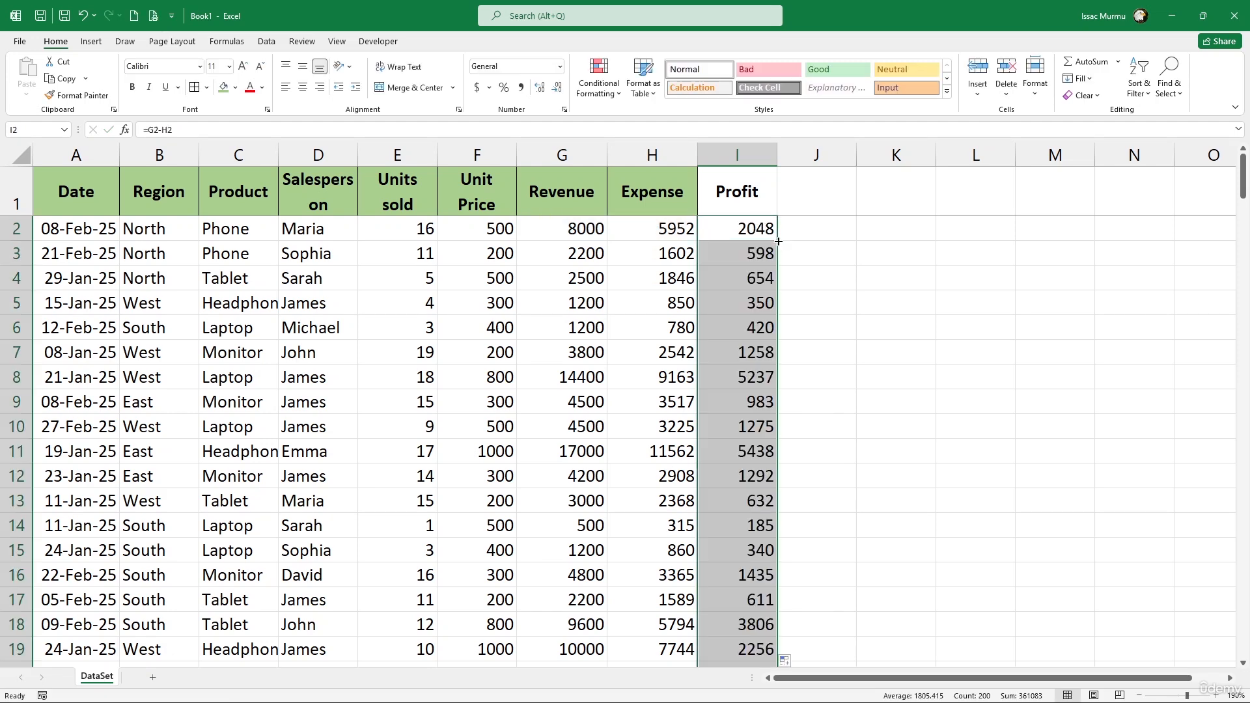
Fill the Profit header cell I1 with the same light green as the other header cells.
{"action": "scroll", "coordinate": [778, 245], "scroll_direction": "down", "scroll_amount": 20}
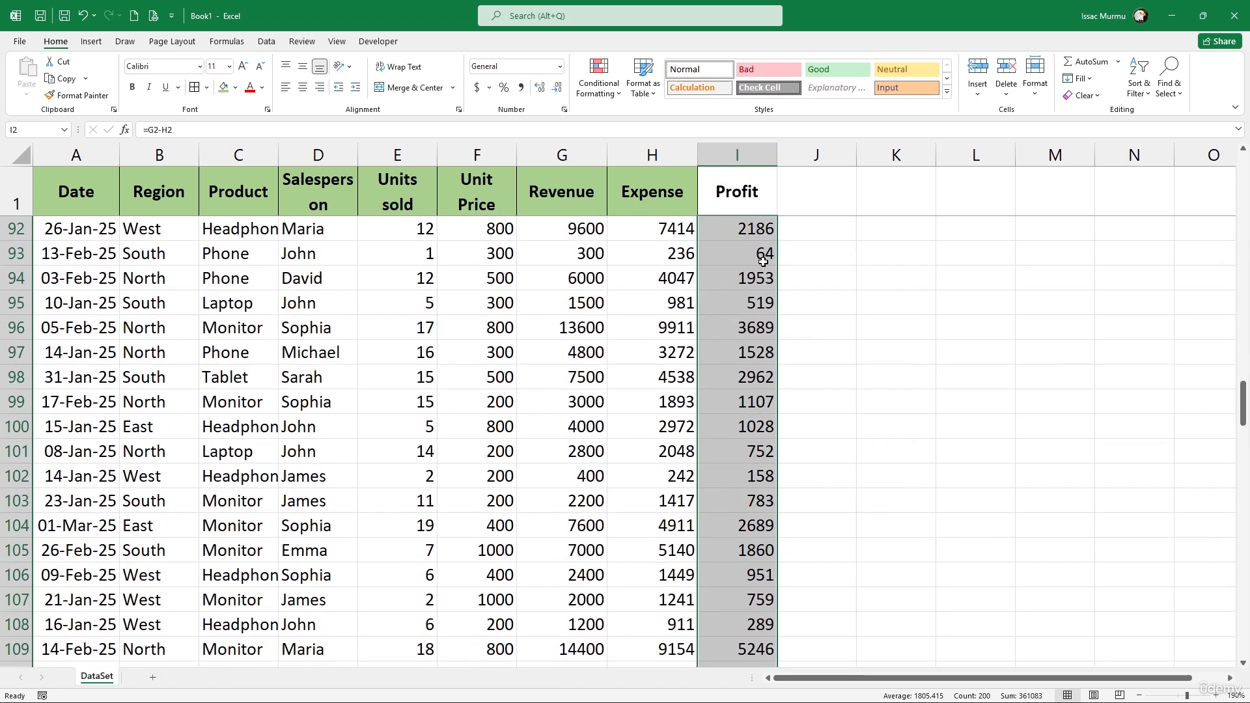
{"action": "scroll", "coordinate": [764, 262], "scroll_direction": "down", "scroll_amount": 20}
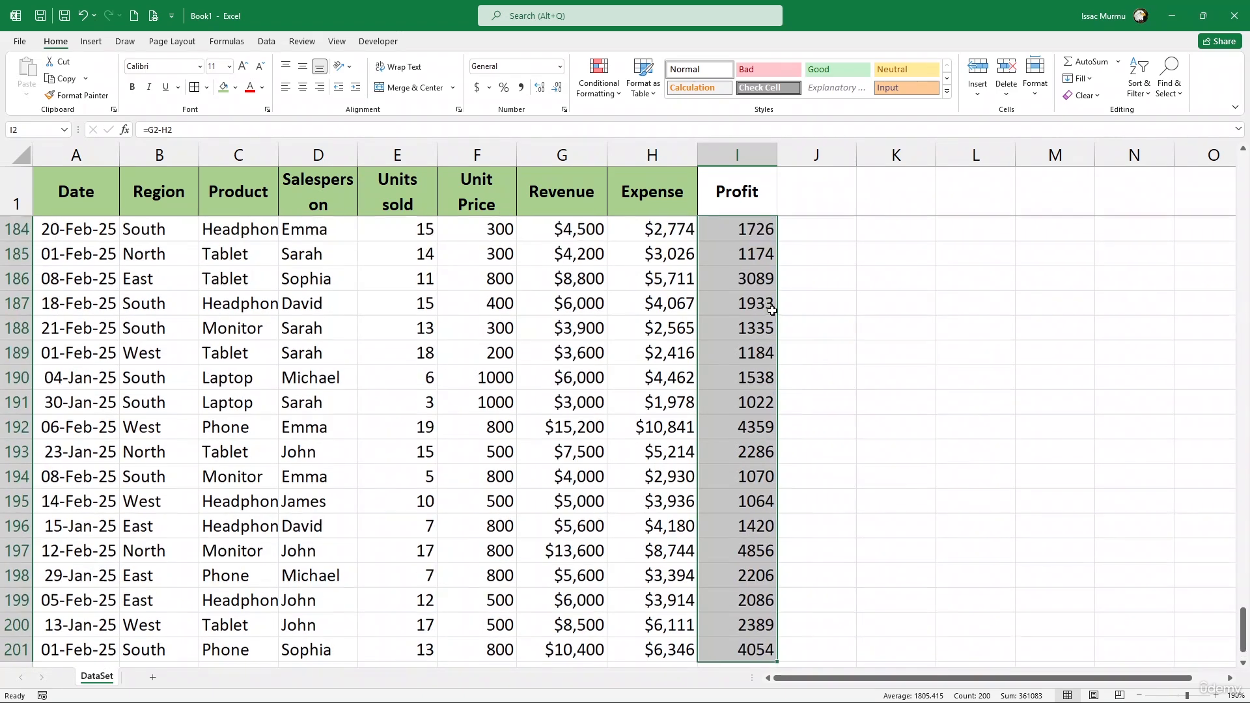
{"action": "scroll", "coordinate": [772, 310], "scroll_direction": "up", "scroll_amount": 20}
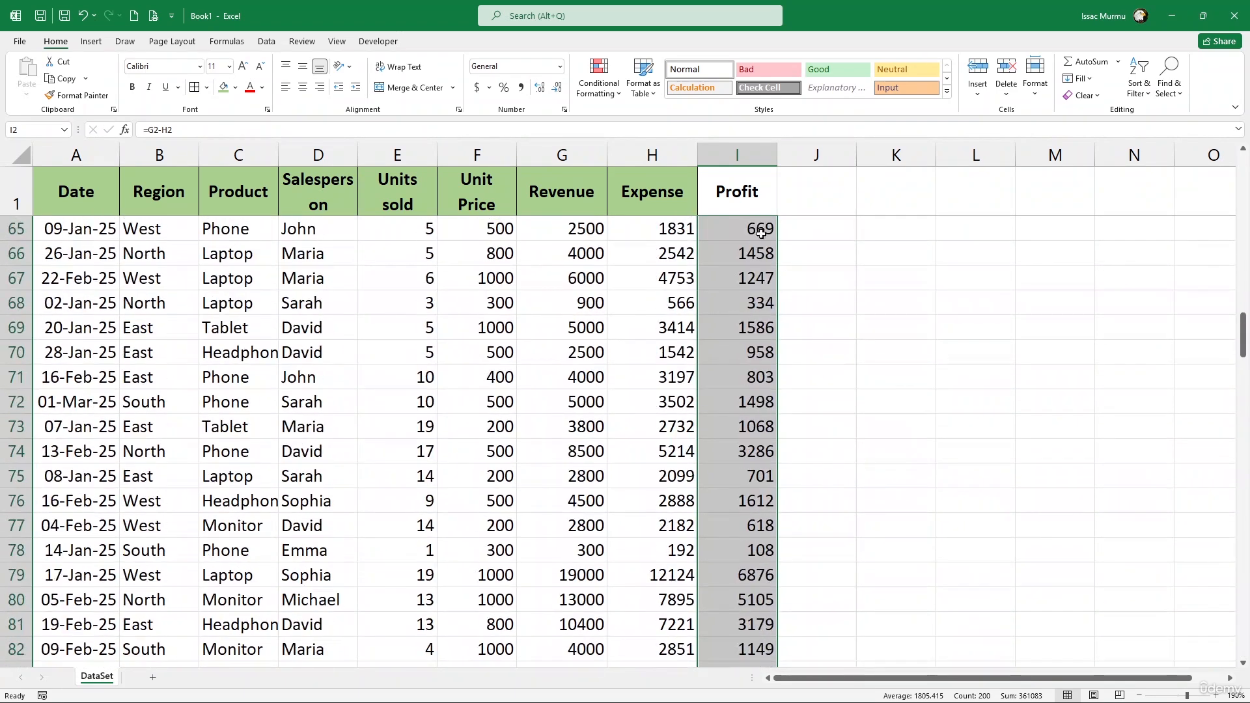
{"action": "scroll", "coordinate": [760, 232], "scroll_direction": "up", "scroll_amount": 7}
{"action": "left_click", "coordinate": [745, 201]}
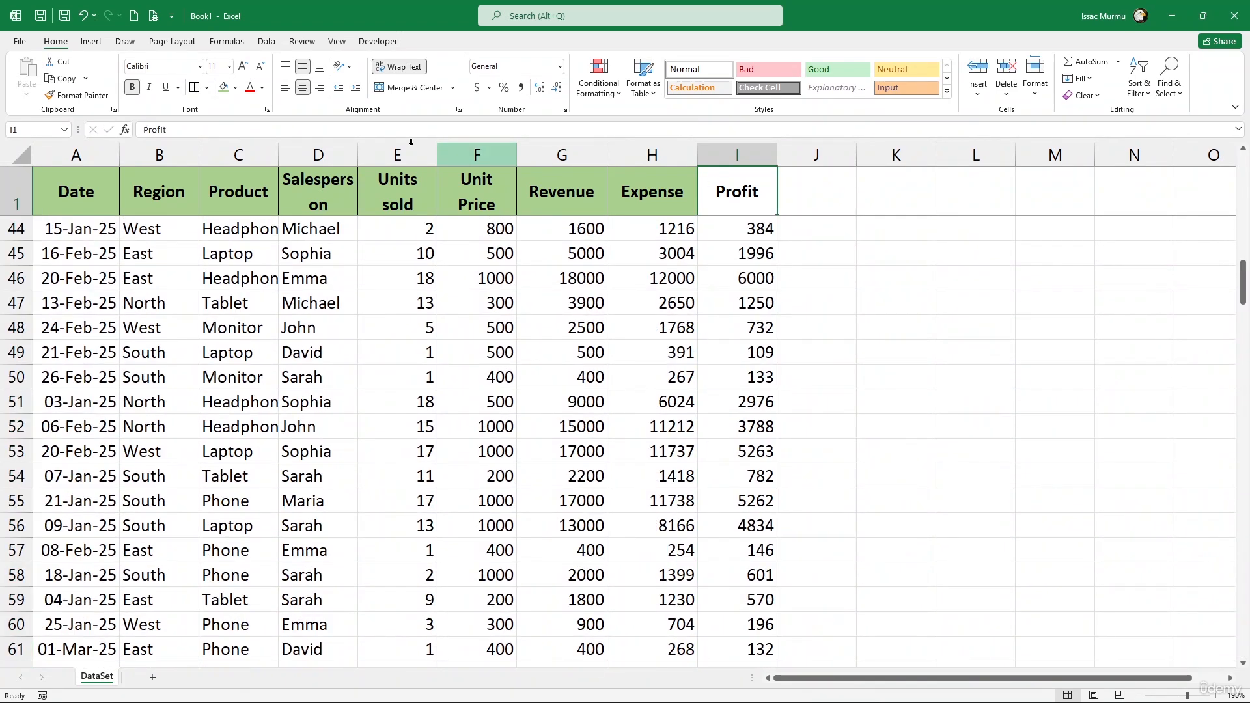
{"action": "left_click", "coordinate": [224, 90]}
{"action": "left_click", "coordinate": [744, 305]}
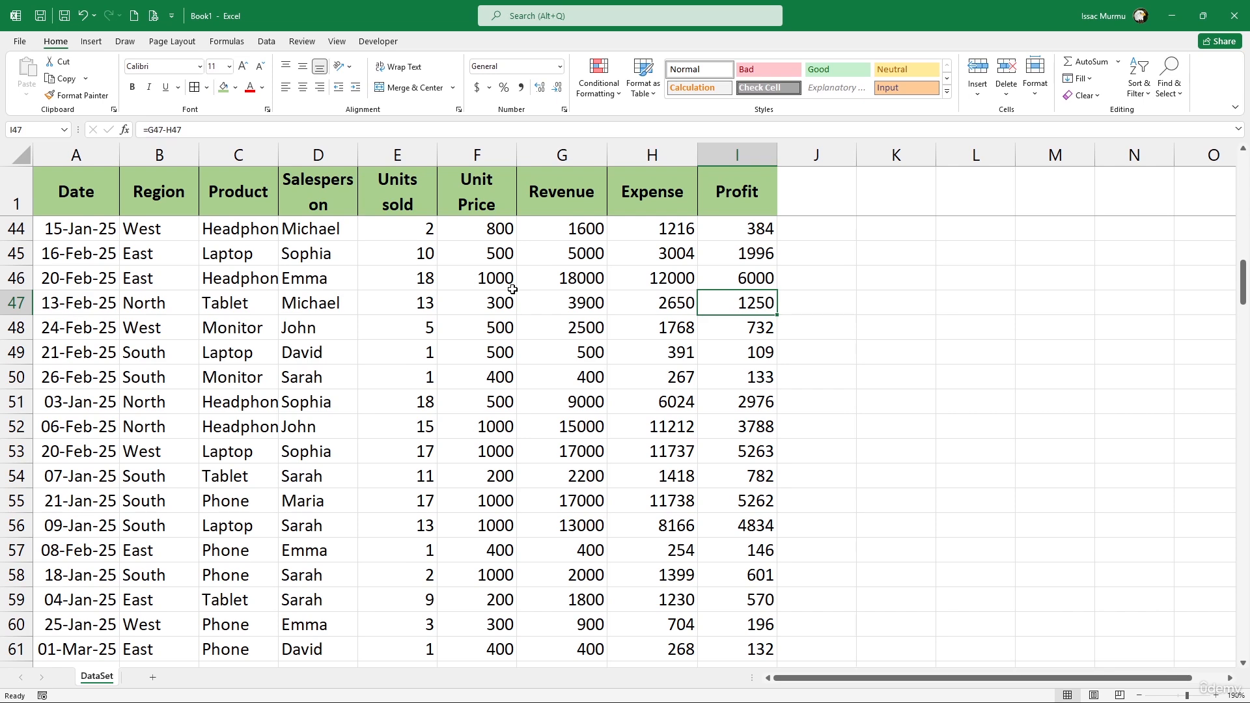
{"action": "scroll", "coordinate": [544, 280], "scroll_direction": "down", "scroll_amount": 20}
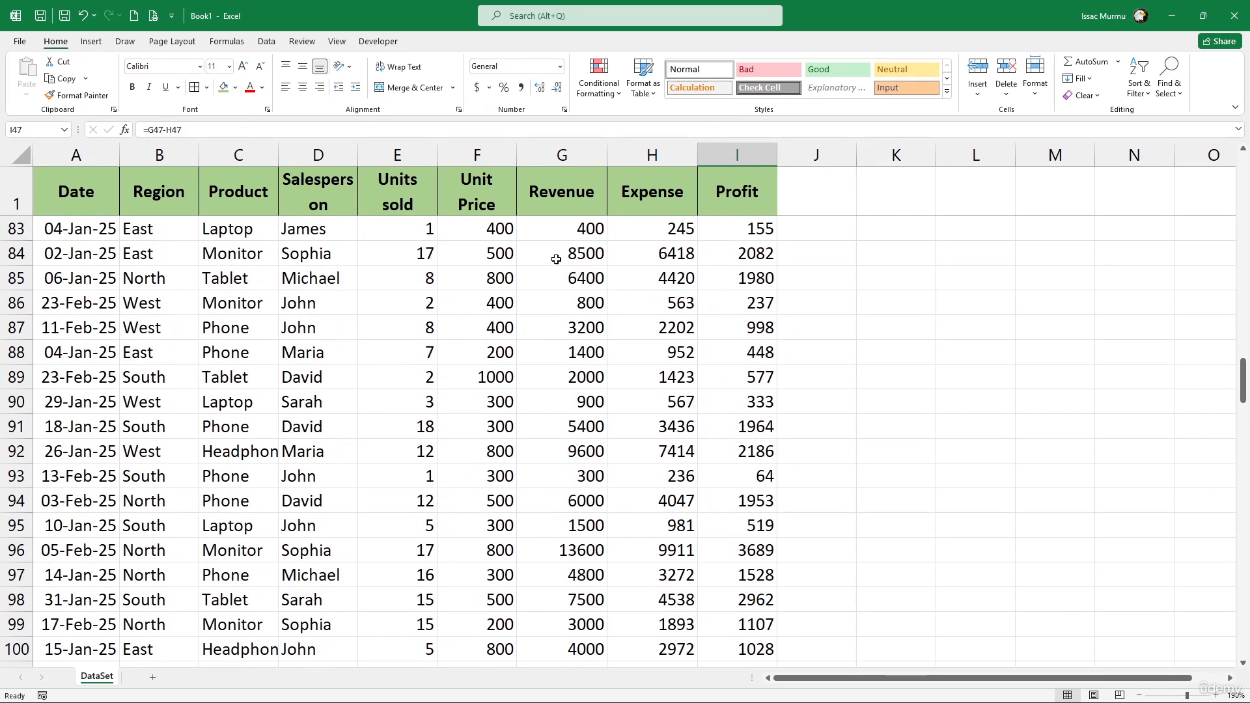
Total the Revenue column in G202, directly below the data, with the formula =SUM(G2:G201).
{"action": "scroll", "coordinate": [566, 255], "scroll_direction": "down", "scroll_amount": 20}
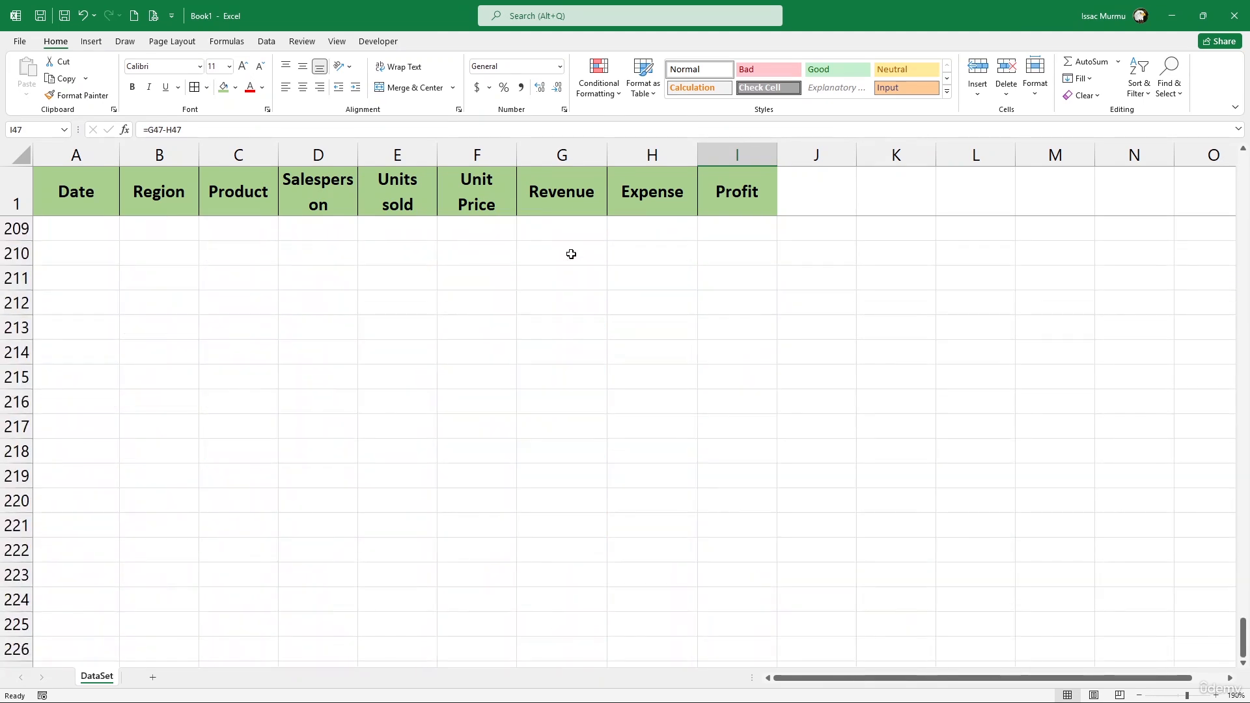
{"action": "scroll", "coordinate": [568, 254], "scroll_direction": "up", "scroll_amount": 4}
{"action": "left_click", "coordinate": [567, 350]}
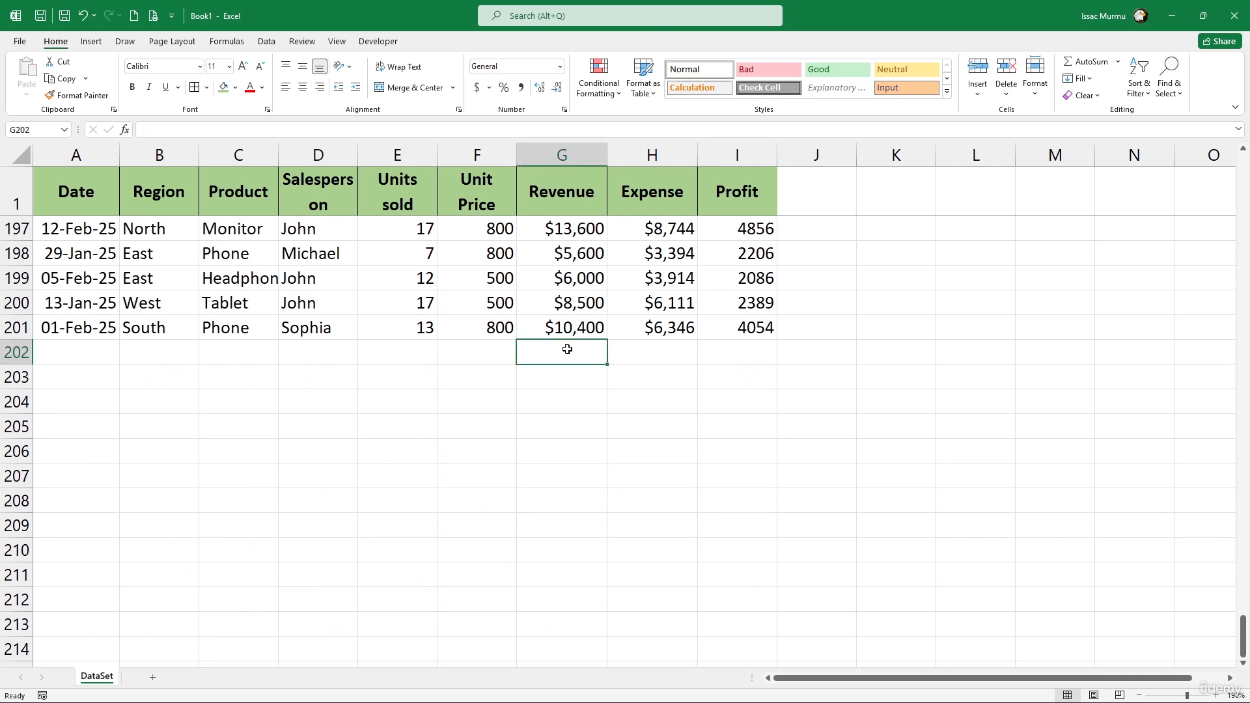
{"action": "type", "text": "=sum"}
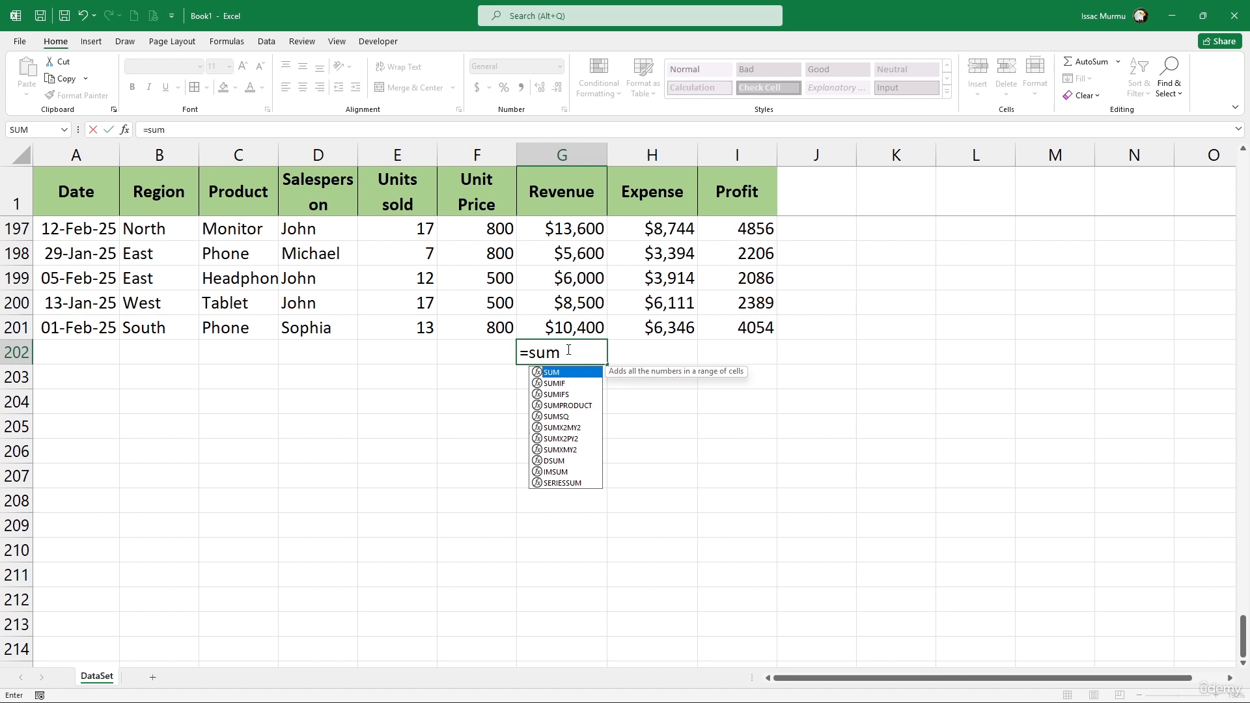
{"action": "key", "text": "Tab"}
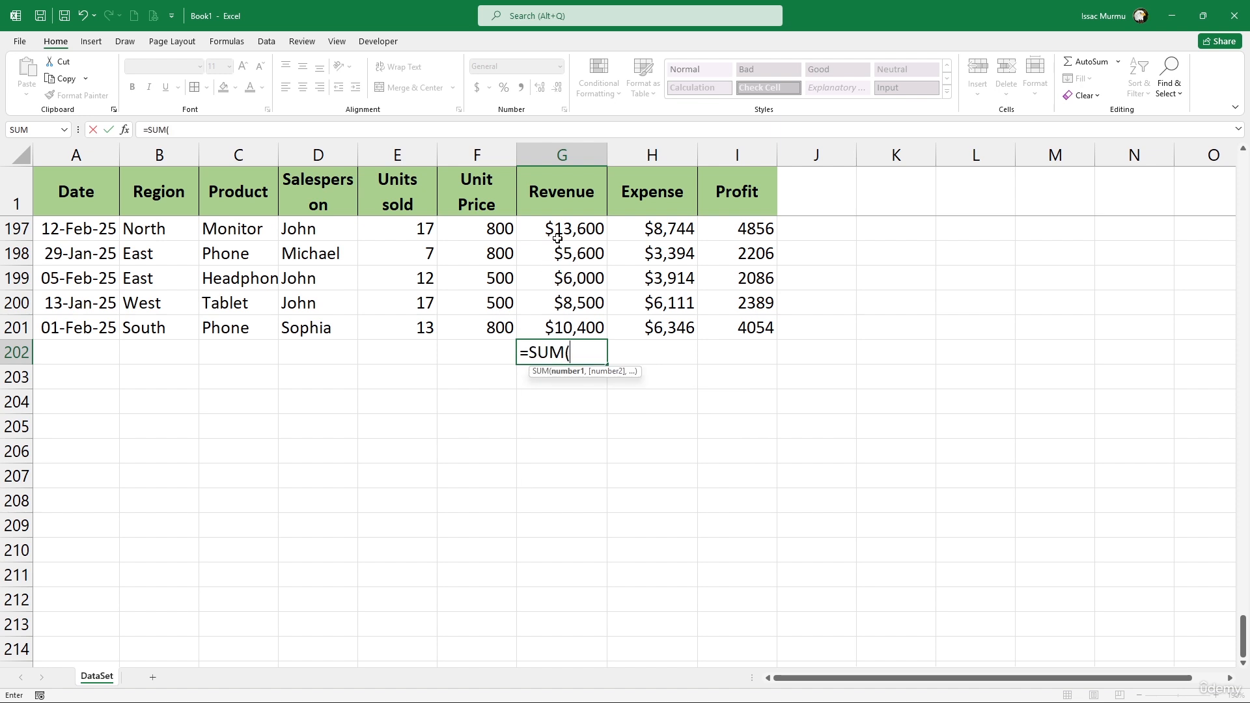
{"action": "type", "text": "g2:g"}
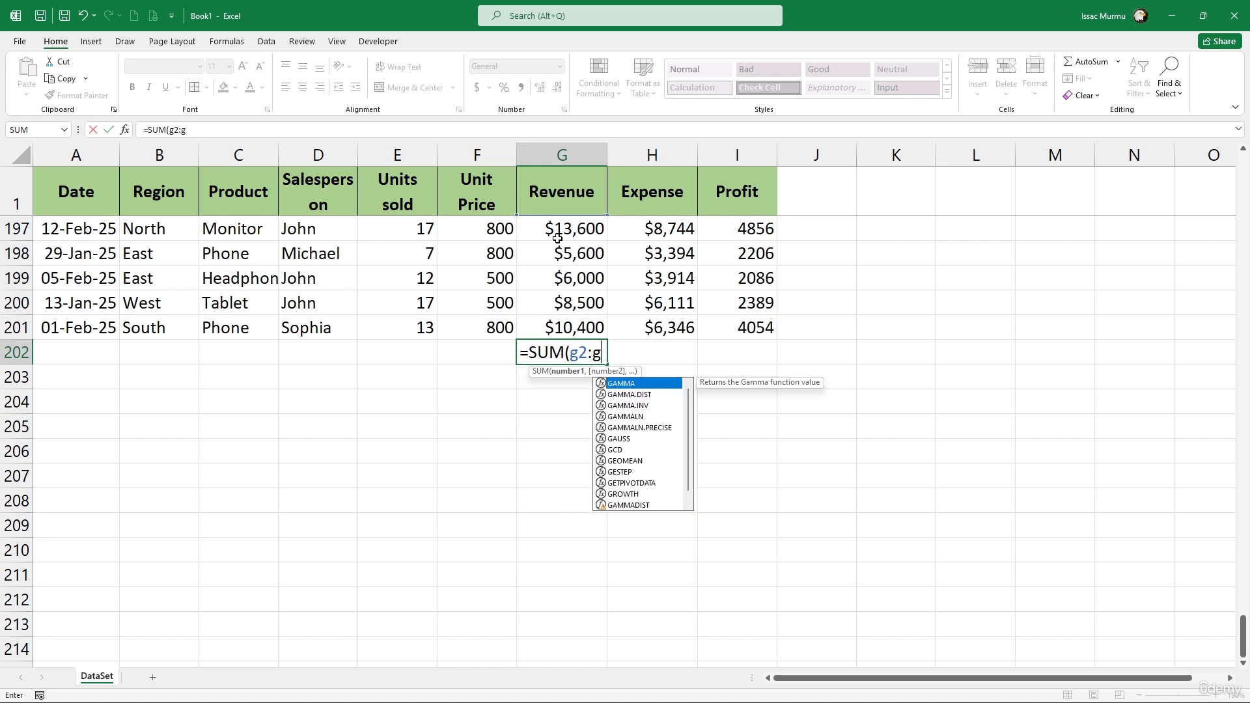
{"action": "type", "text": "2"}
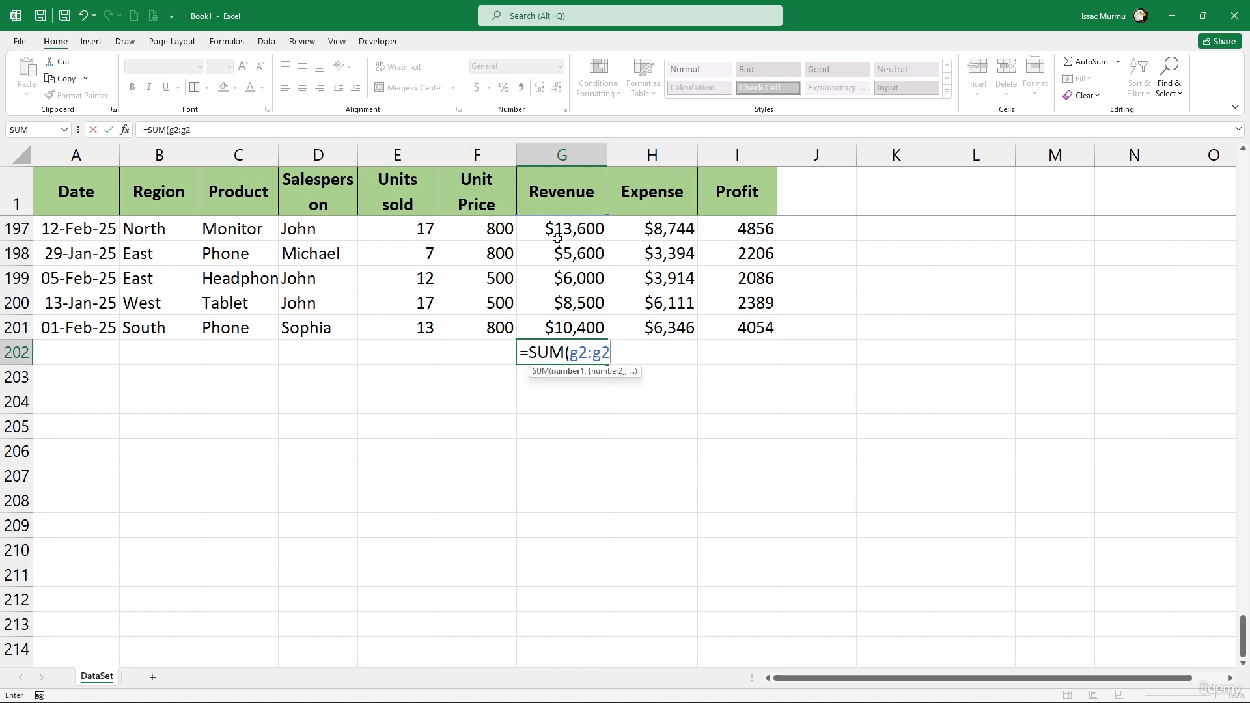
{"action": "type", "text": "01"}
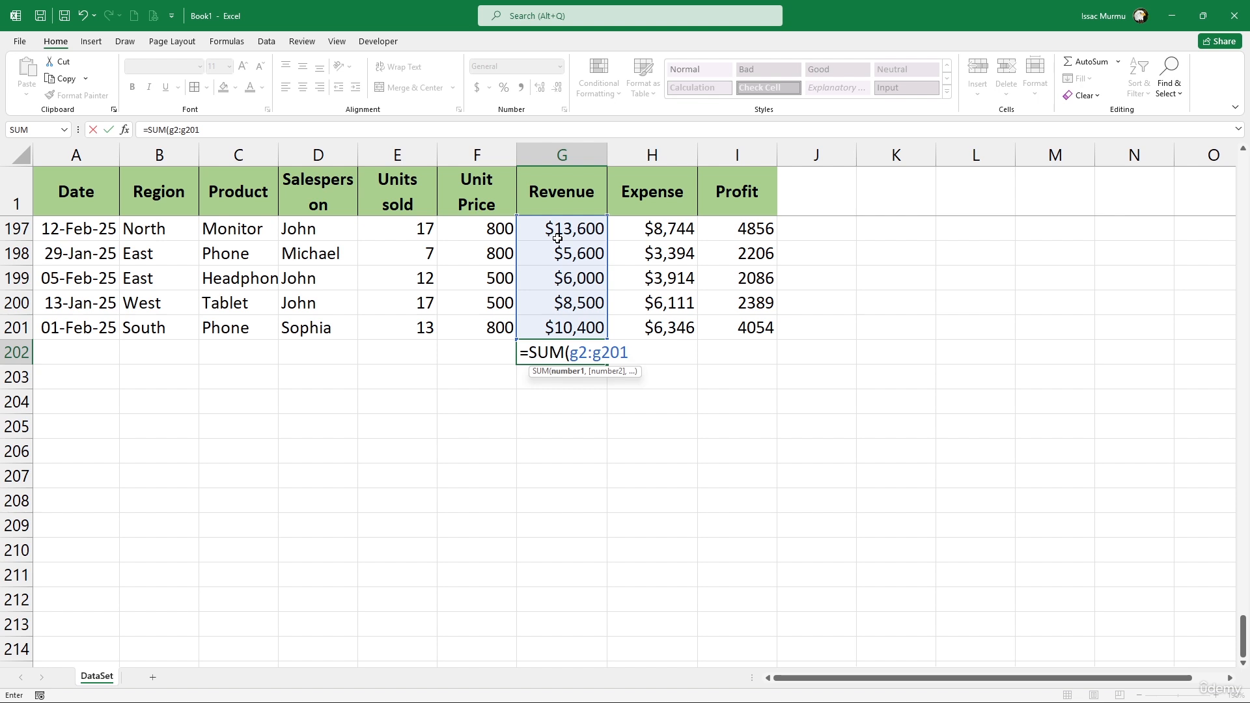
{"action": "type", "text": ")"}
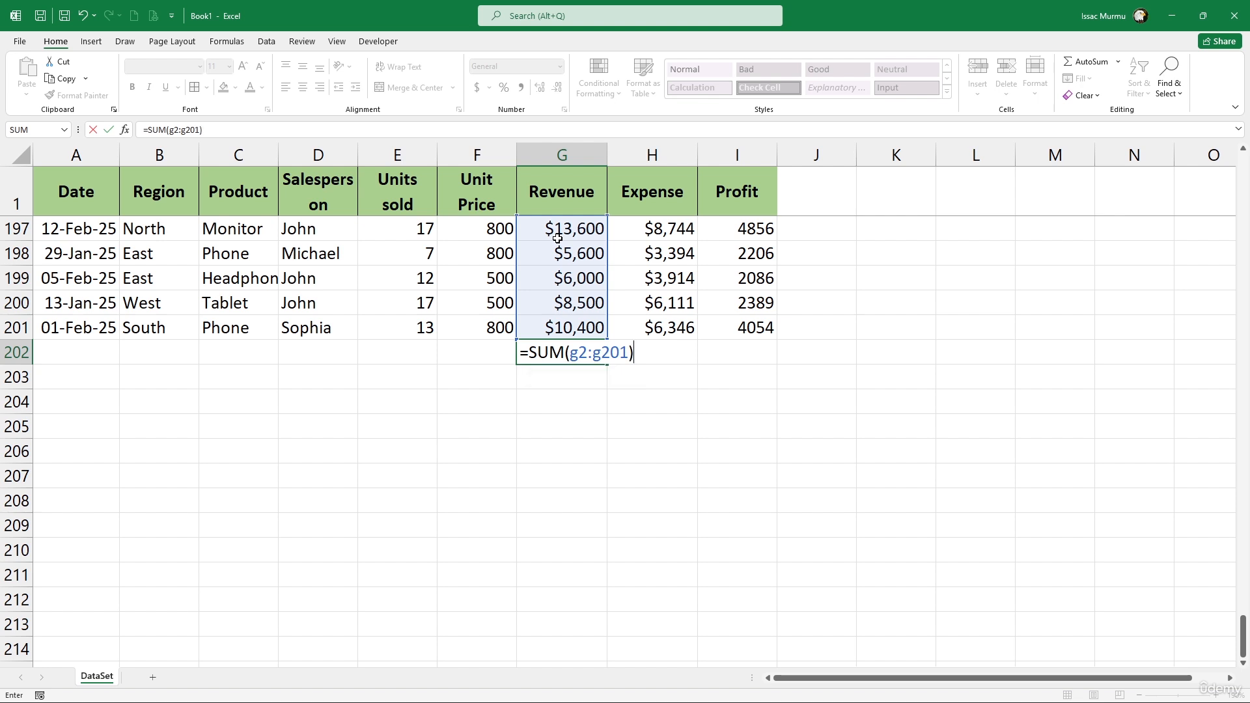
{"action": "key", "text": "Return"}
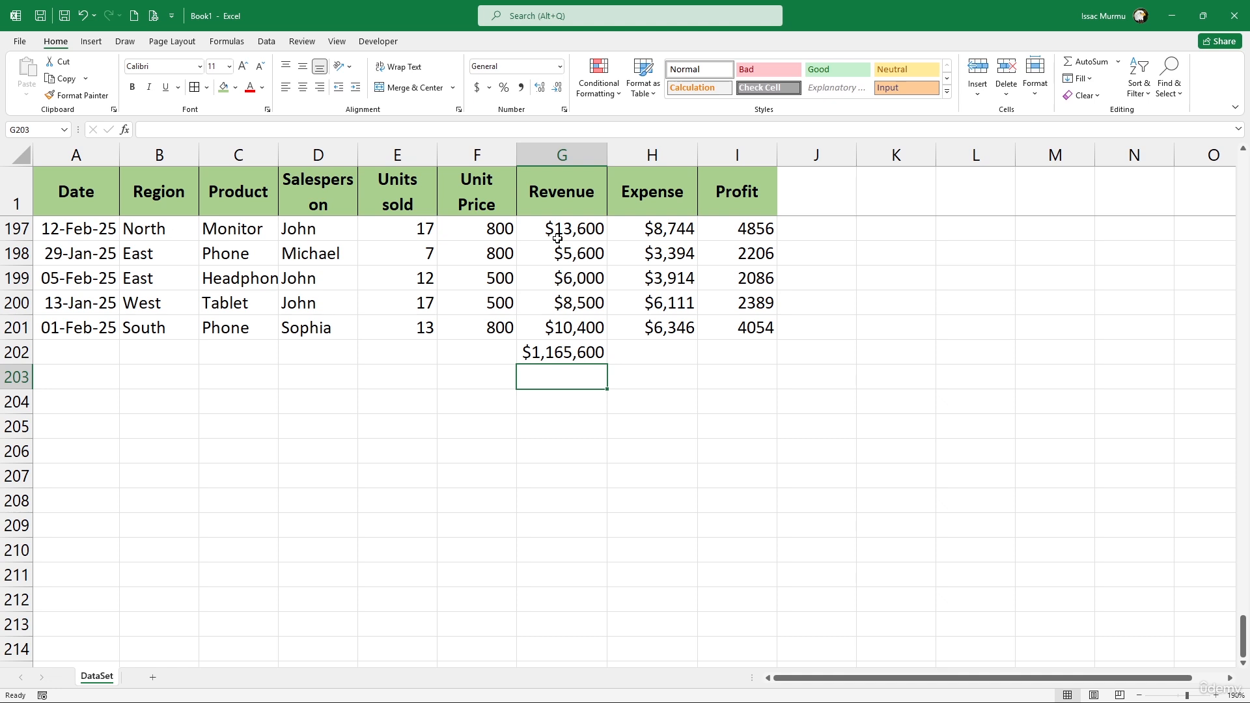
Total the Expense and Profit columns with AutoSum in H202 and I202, covering rows 2 to 201.
{"action": "left_click", "coordinate": [659, 355]}
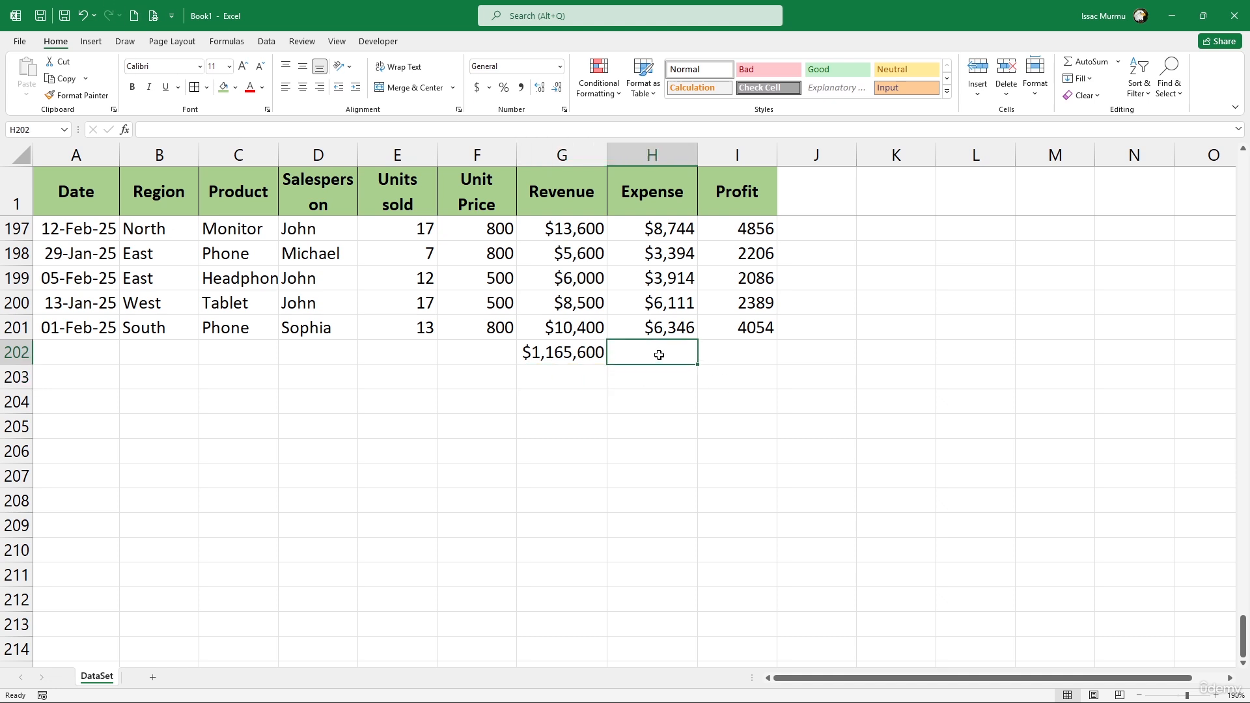
{"action": "left_click", "coordinate": [1080, 63]}
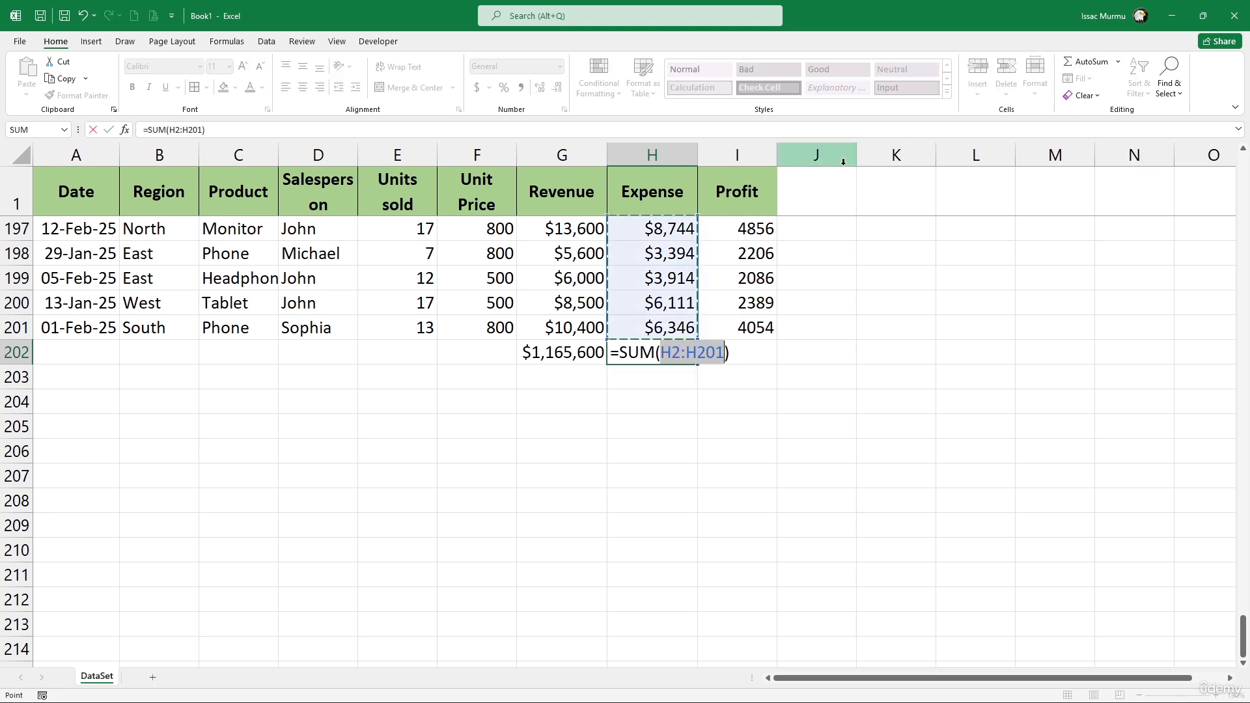
{"action": "key", "text": "Return"}
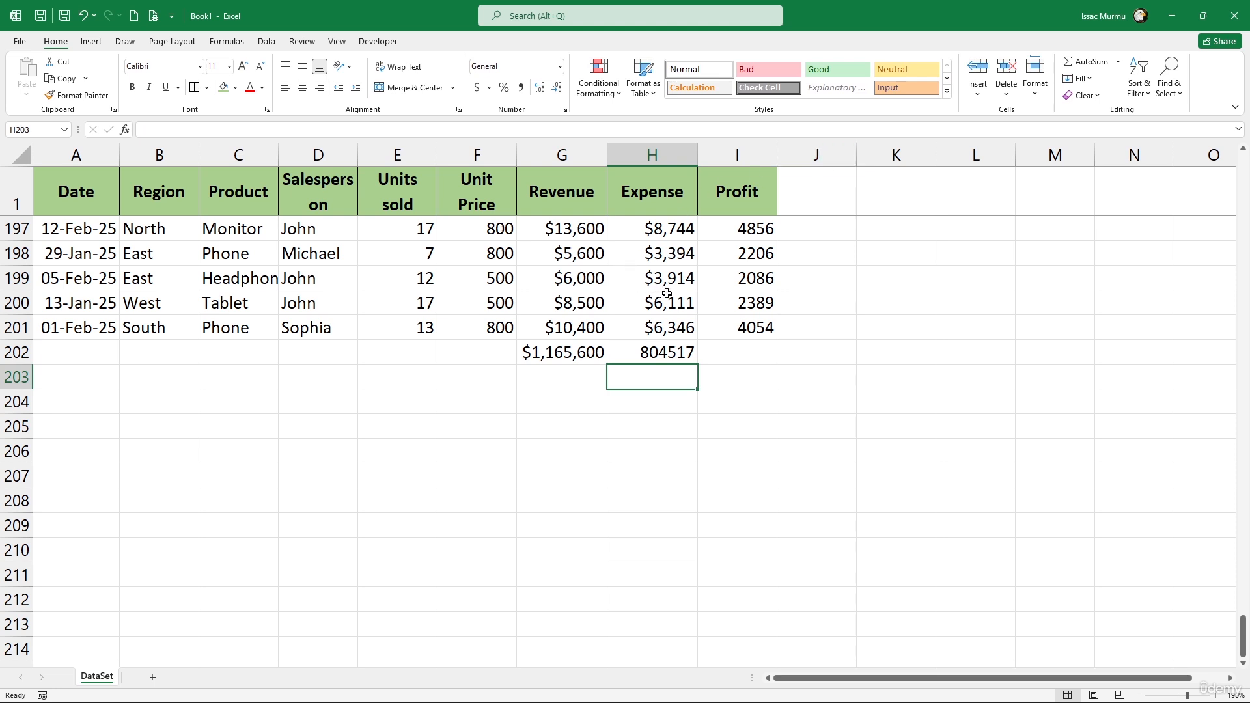
{"action": "left_click", "coordinate": [751, 352]}
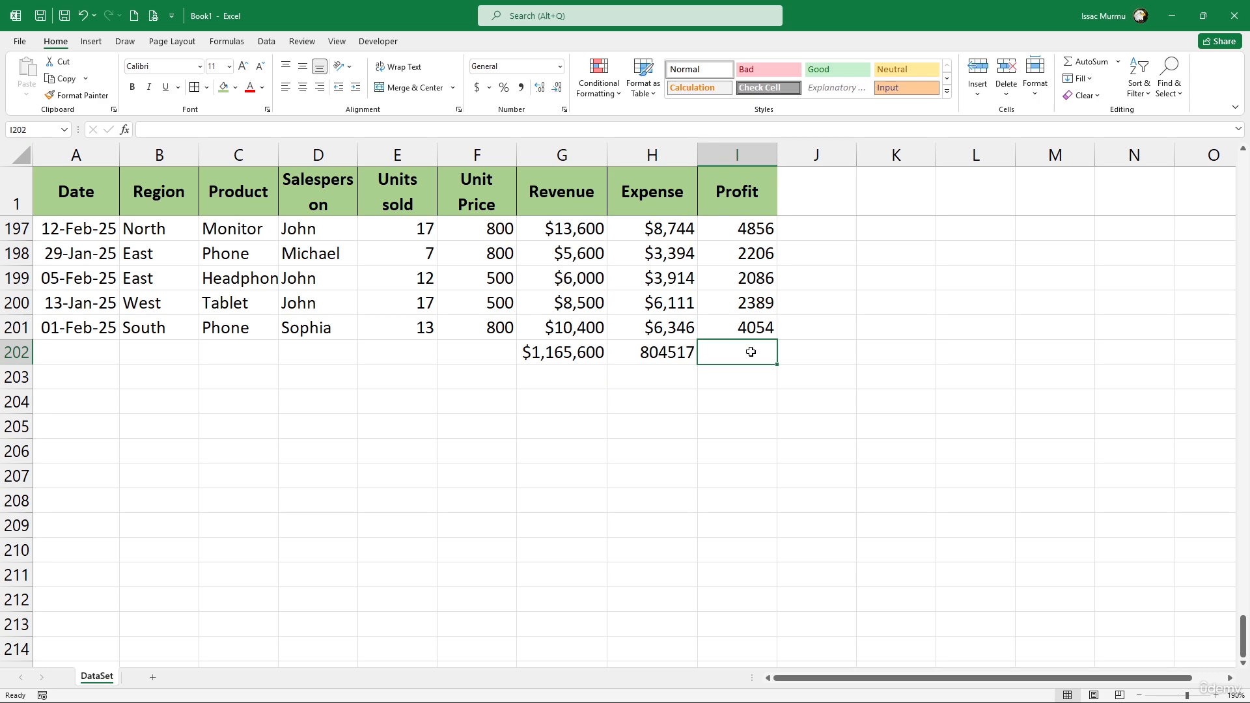
{"action": "scroll", "coordinate": [725, 375], "scroll_direction": "up", "scroll_amount": 2}
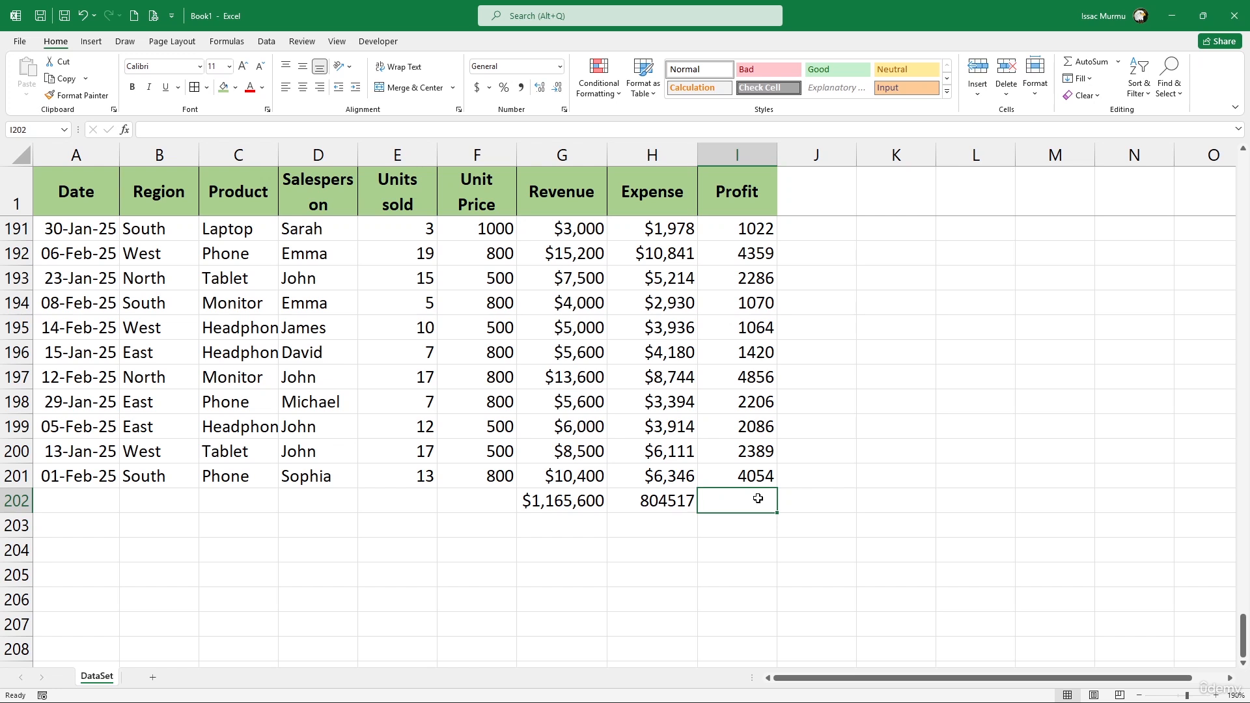
{"action": "left_click", "coordinate": [1082, 62]}
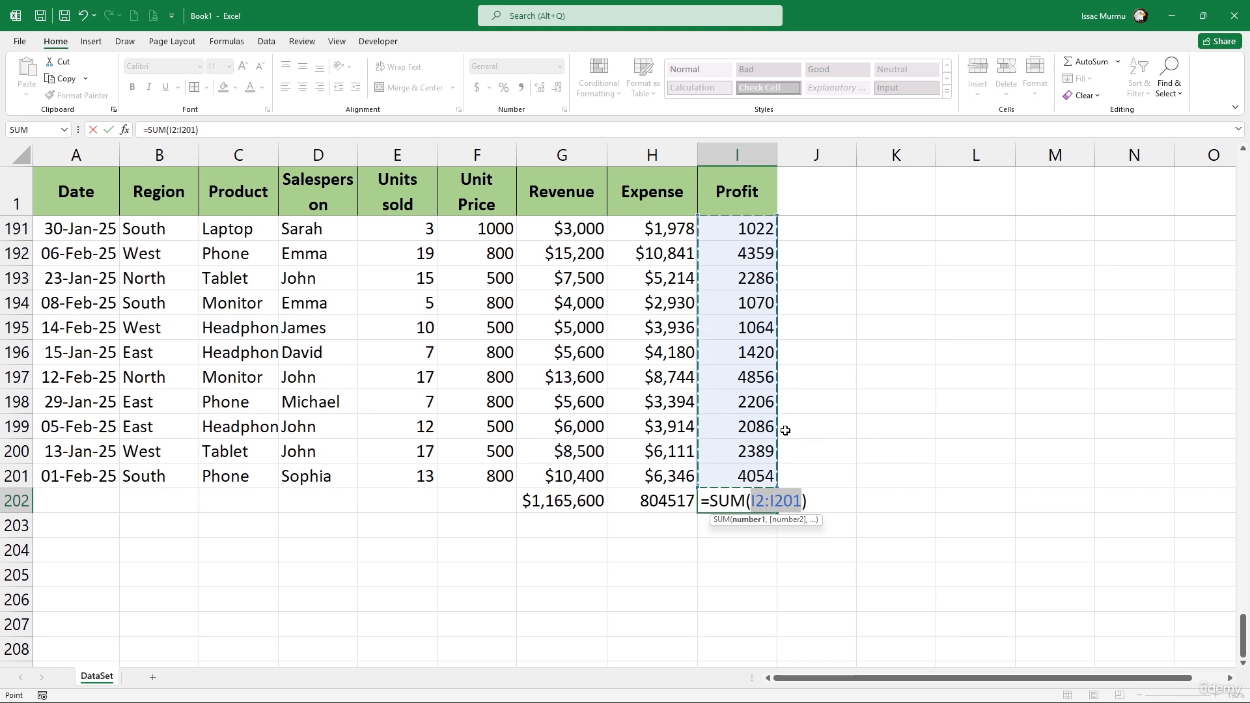
{"action": "key", "text": "Return"}
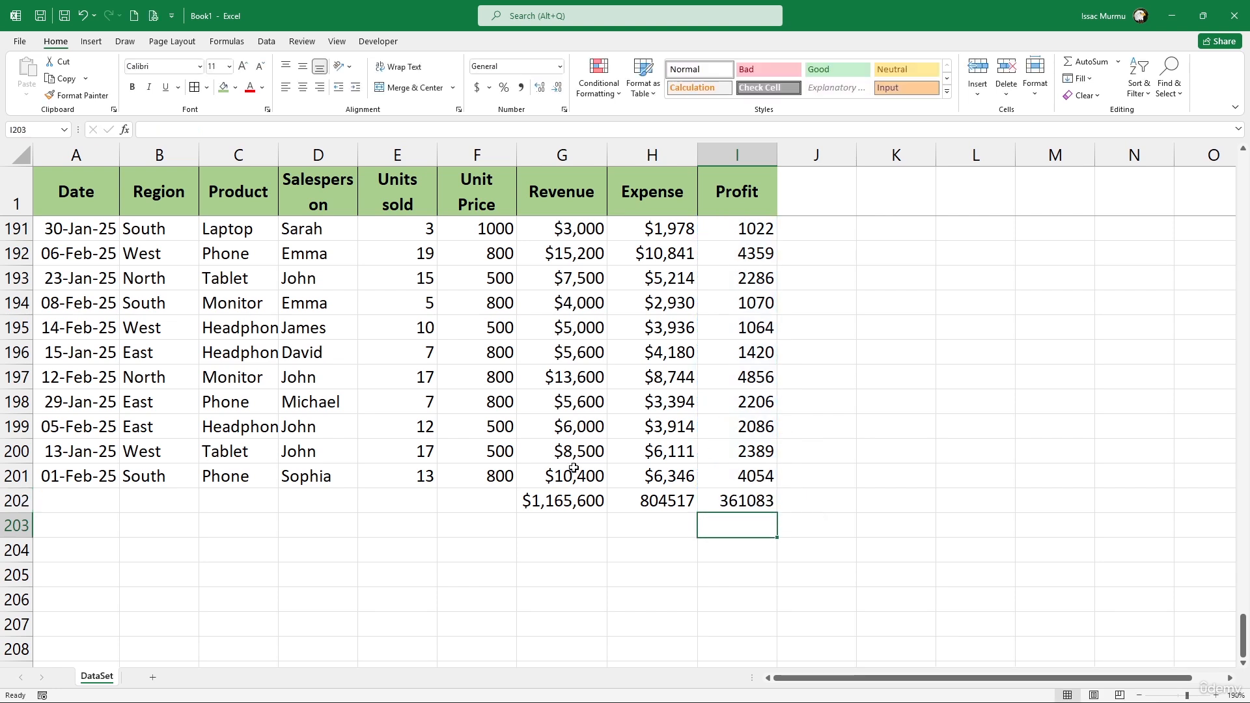
Enter the label Total in F202, beside the revenue total.
{"action": "left_click", "coordinate": [478, 503]}
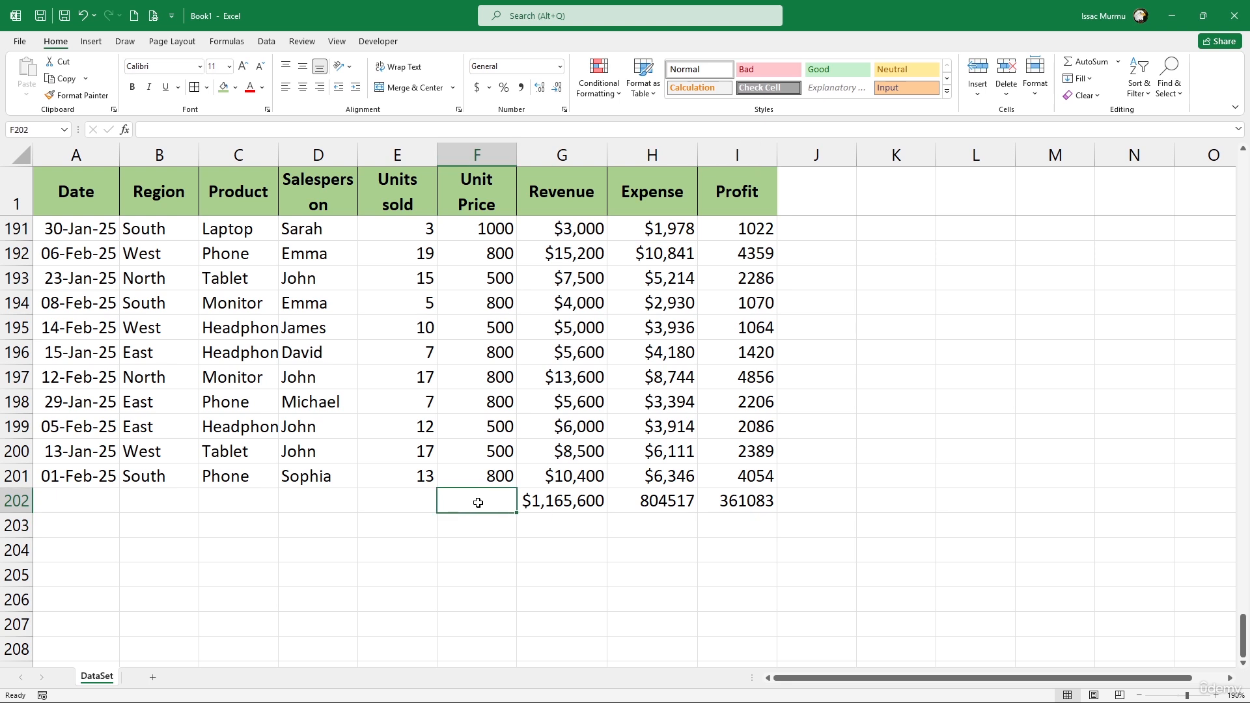
{"action": "type", "text": "Tot"}
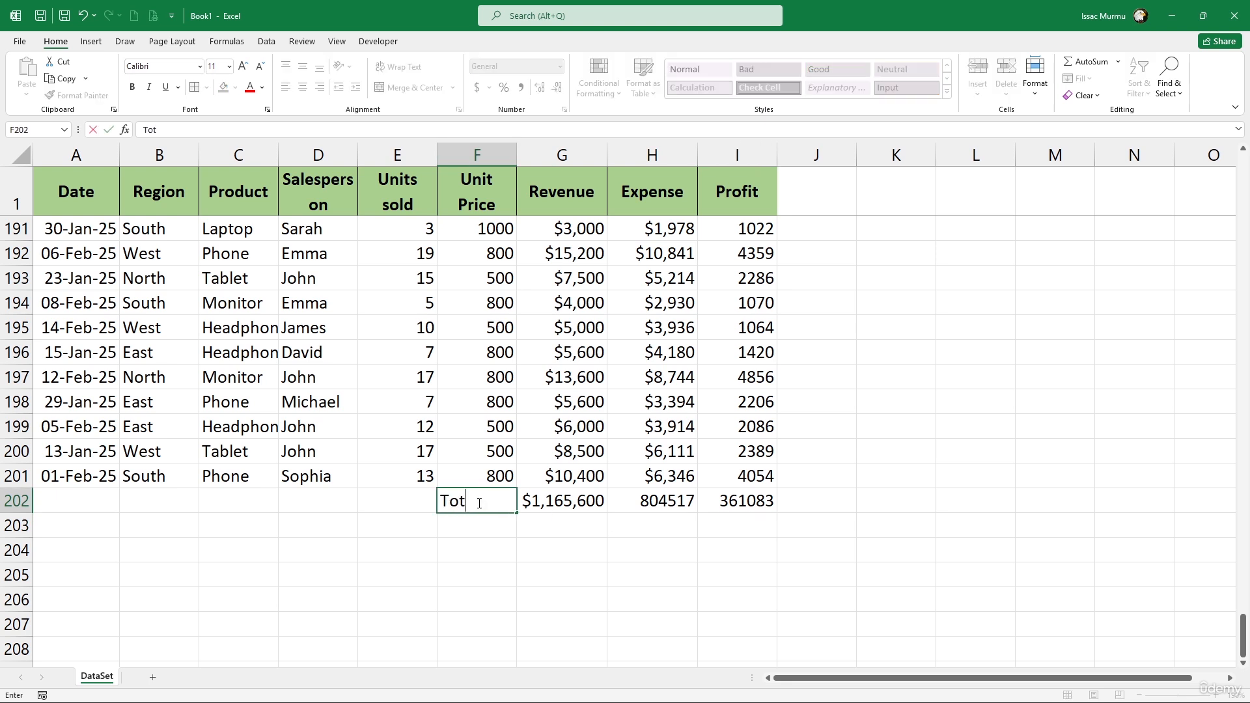
{"action": "type", "text": "al"}
{"action": "key", "text": "Return"}
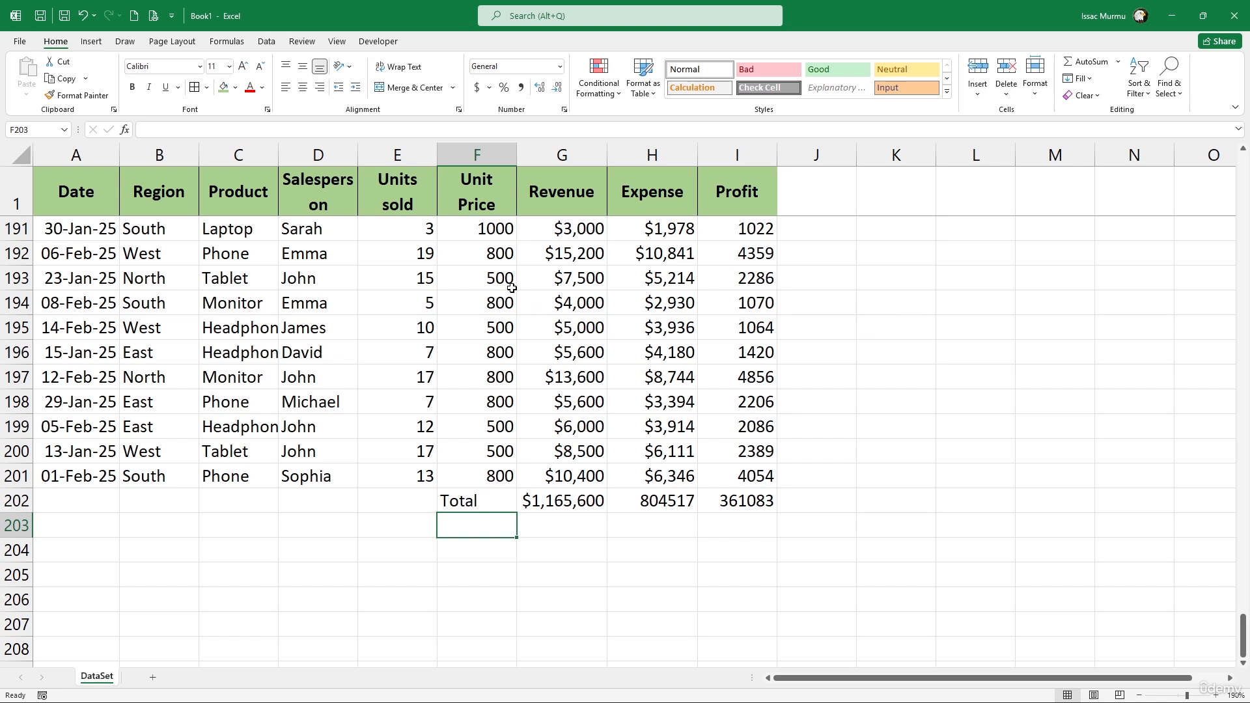
Move the Total label from F202 to D202 and make it bold.
{"action": "left_click", "coordinate": [470, 502]}
{"action": "left_click_drag", "start_coordinate": [474, 489], "coordinate": [359, 517]}
{"action": "left_click", "coordinate": [373, 542]}
{"action": "left_click", "coordinate": [331, 506]}
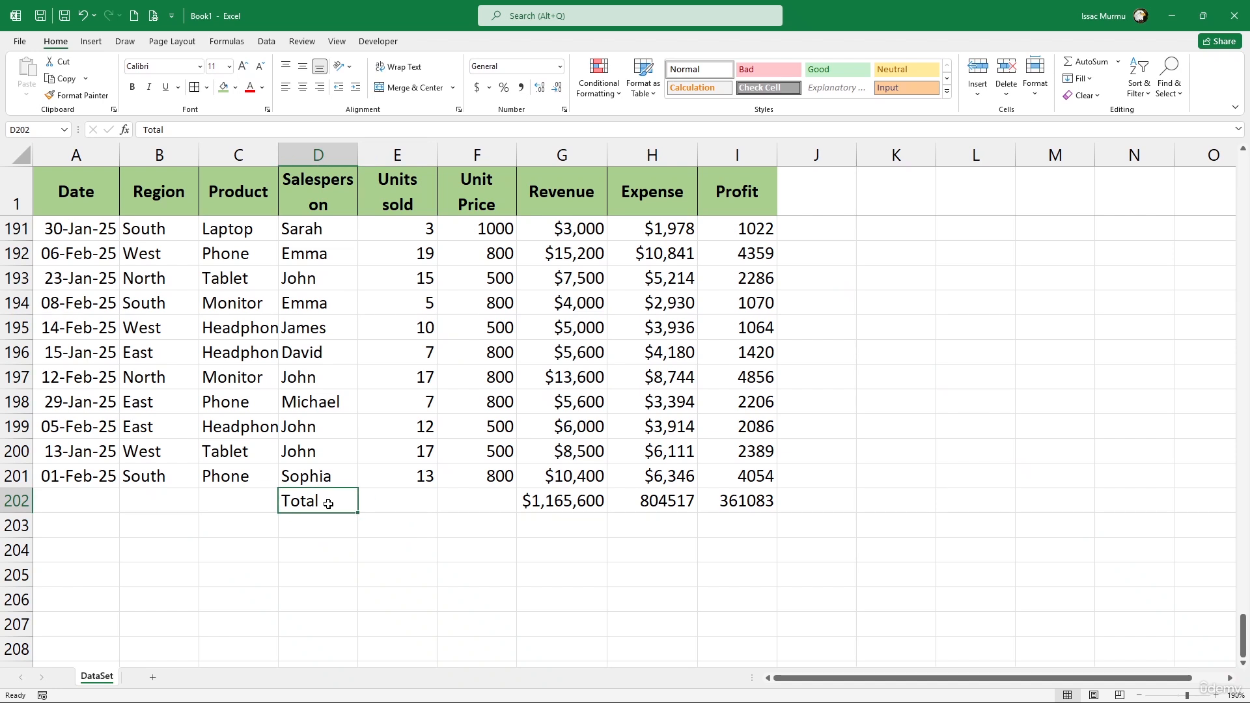
{"action": "key", "text": "ctrl+b"}
Add the label AOV in D203 below Total and make it bold.
{"action": "left_click", "coordinate": [331, 549]}
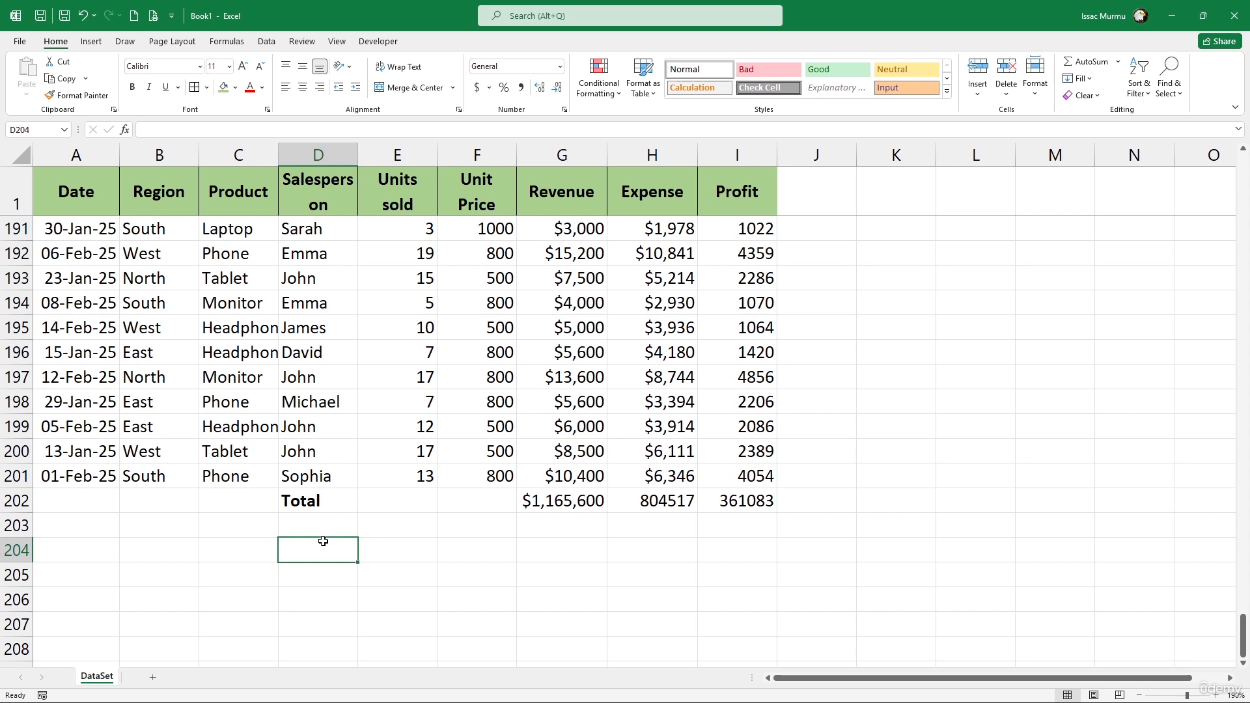
{"action": "key", "text": "Up"}
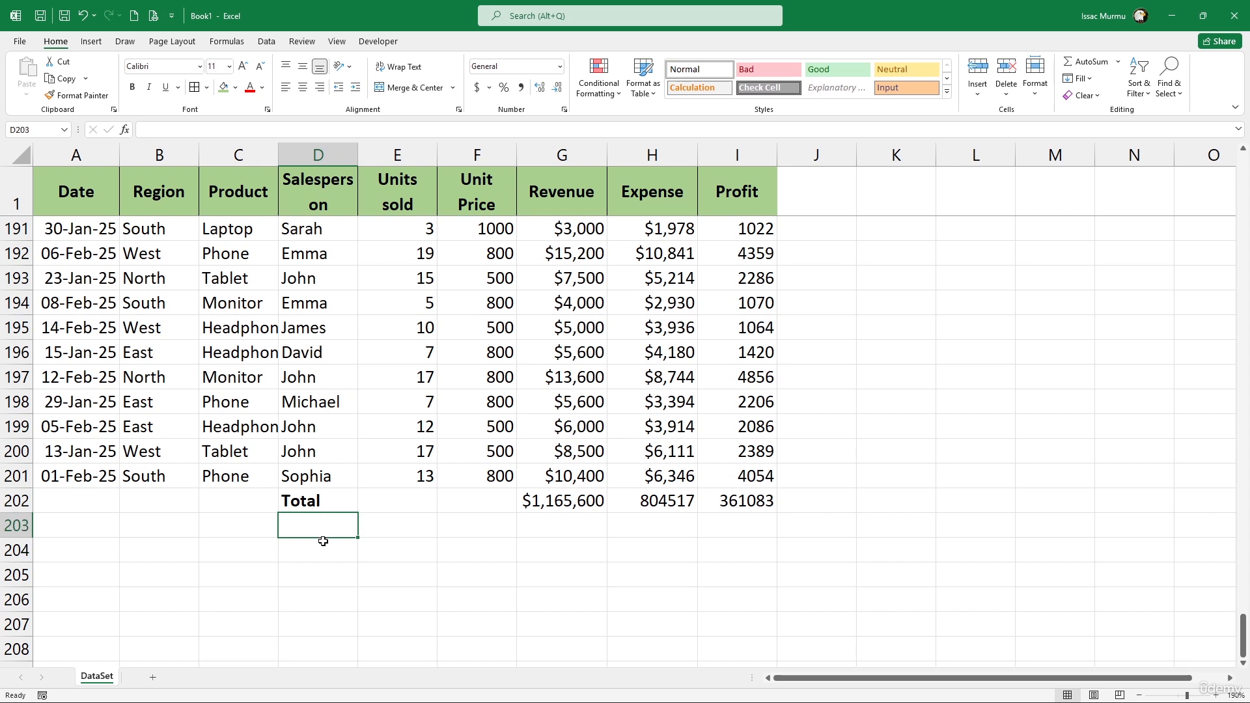
{"action": "type", "text": "A"}
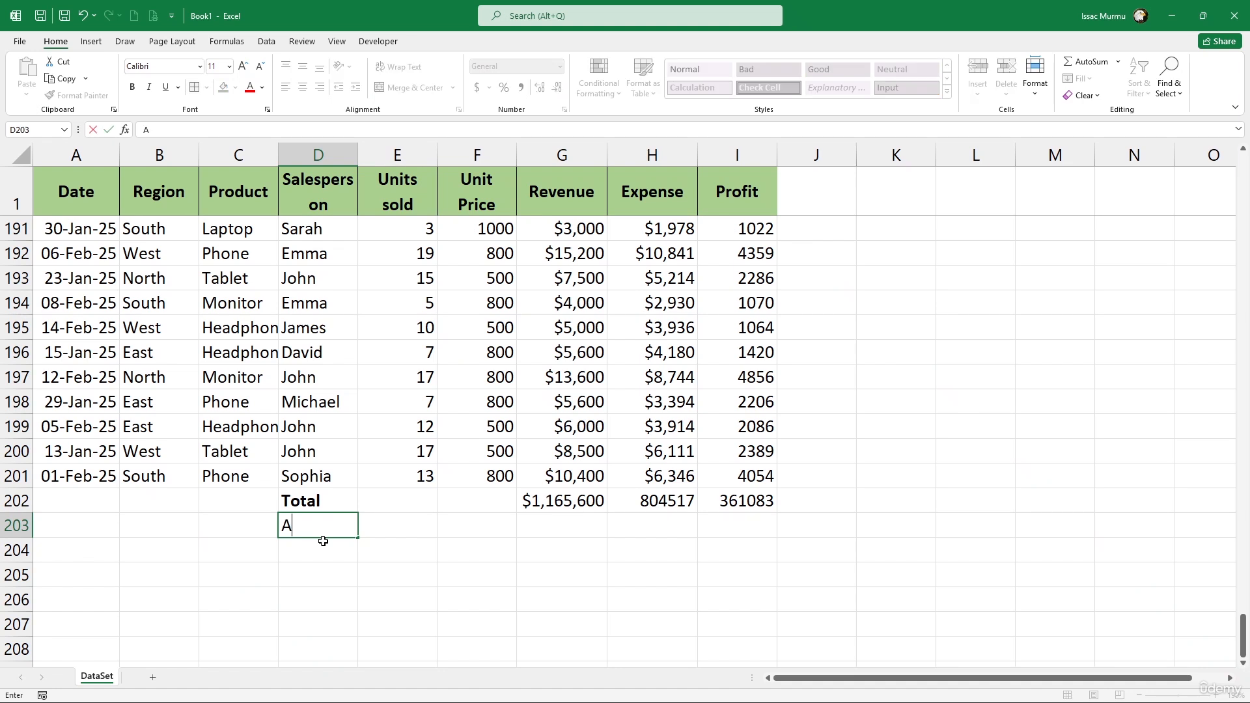
{"action": "type", "text": "OV"}
{"action": "key", "text": "Return"}
{"action": "left_click", "coordinate": [311, 529]}
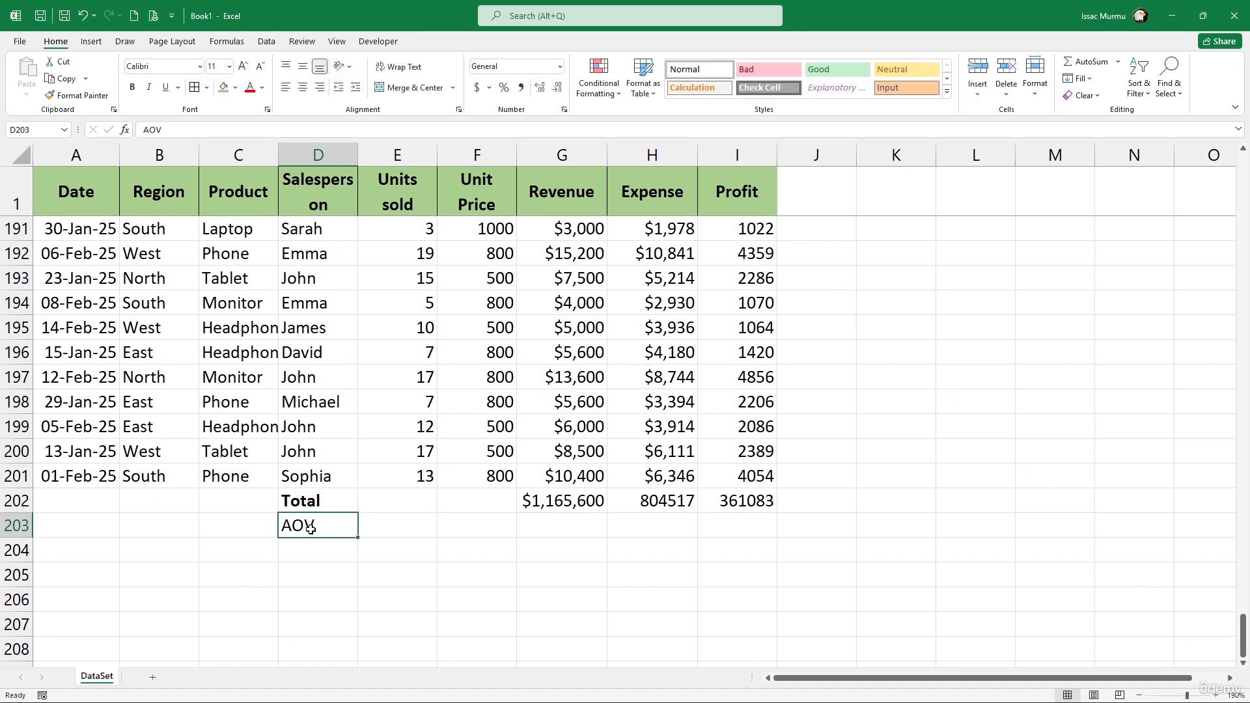
{"action": "key", "text": "ctrl+b"}
Calculate the average expense in H203 with the formula =AVERAGE(H2:H201).
{"action": "left_click", "coordinate": [654, 525]}
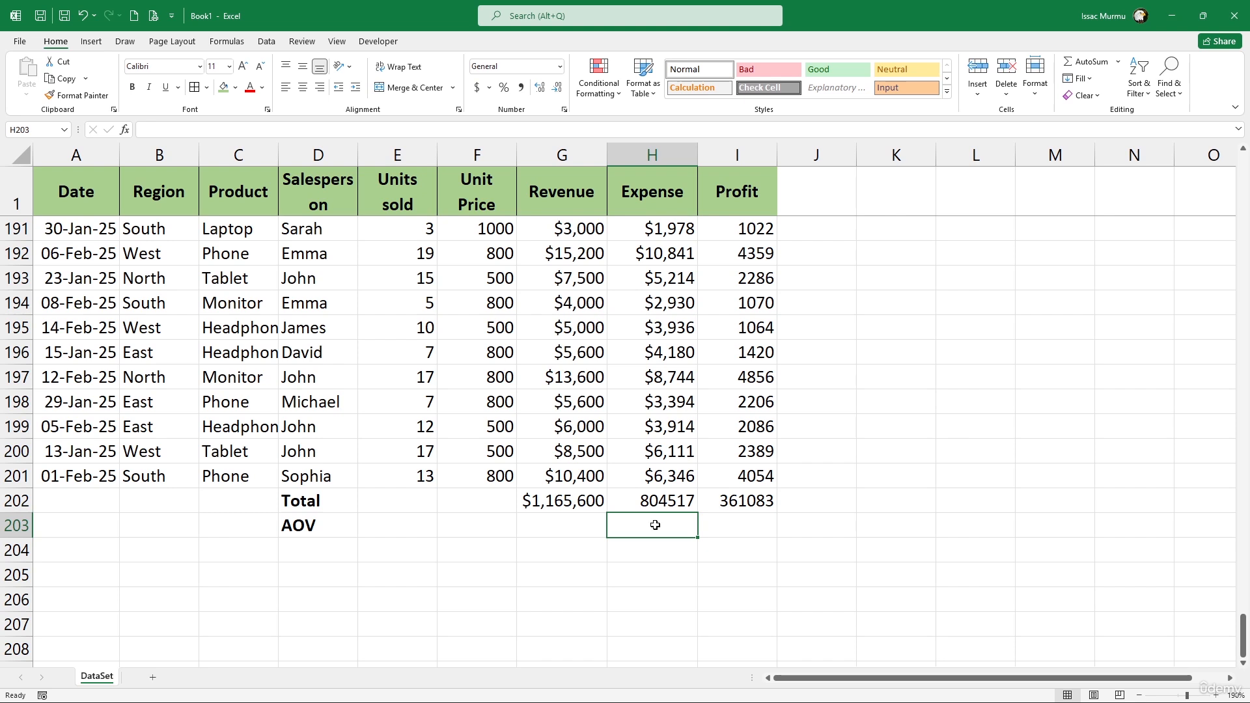
{"action": "type", "text": "=av"}
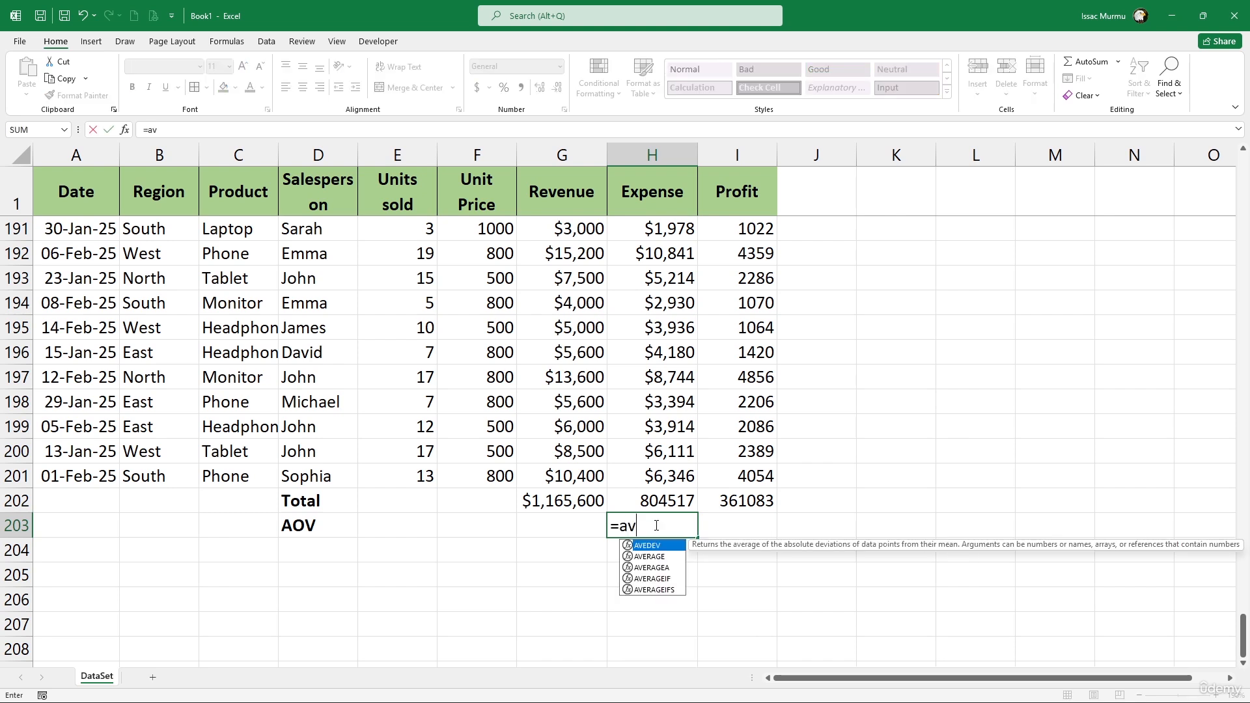
{"action": "type", "text": "er"}
{"action": "key", "text": "Tab"}
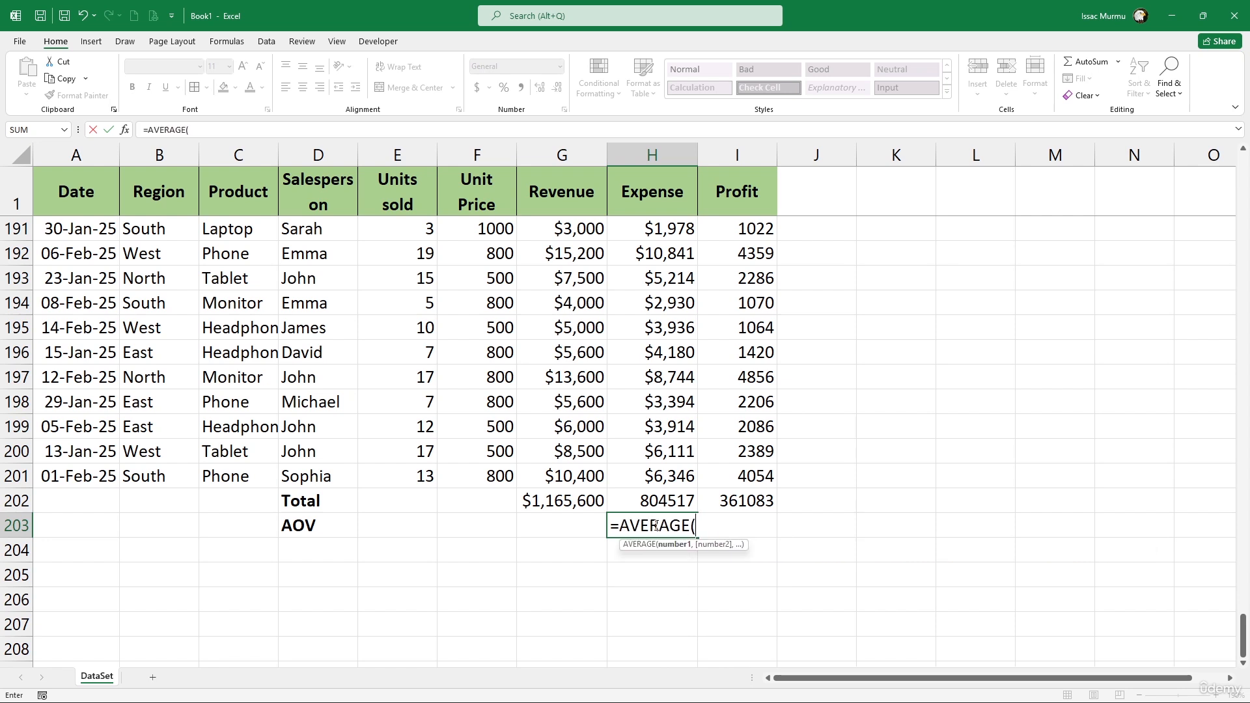
{"action": "type", "text": "H"}
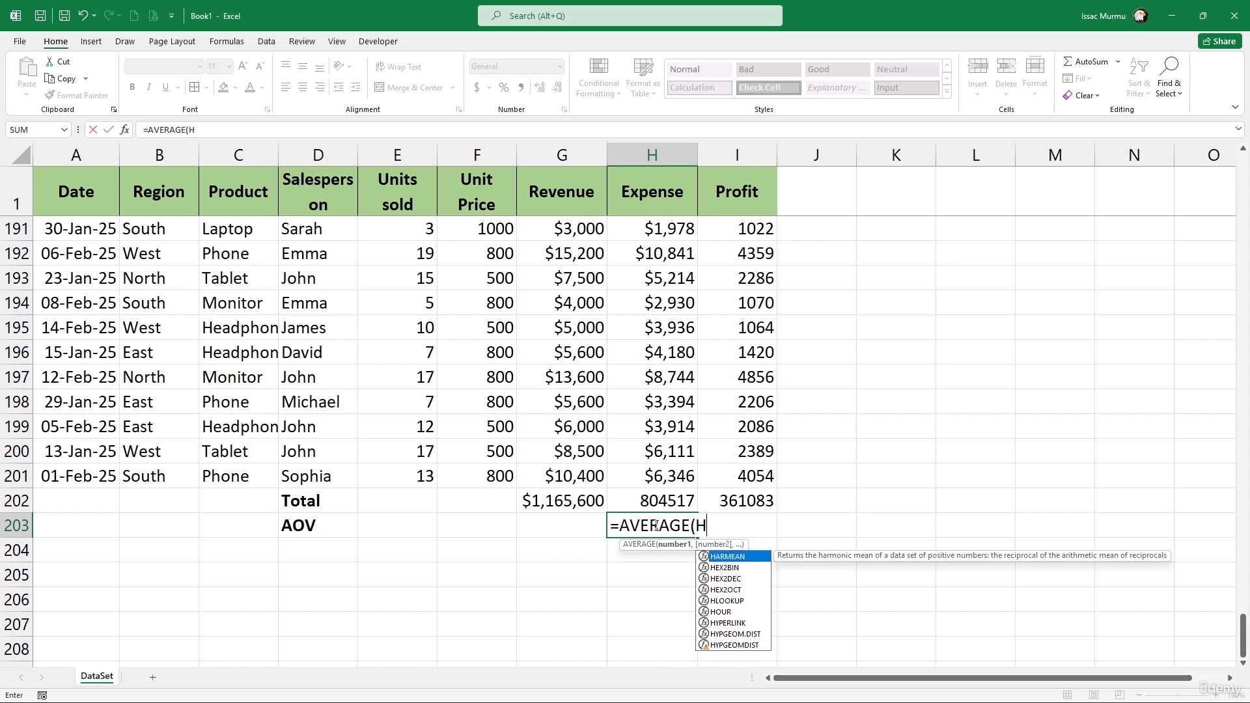
{"action": "type", "text": "2:"}
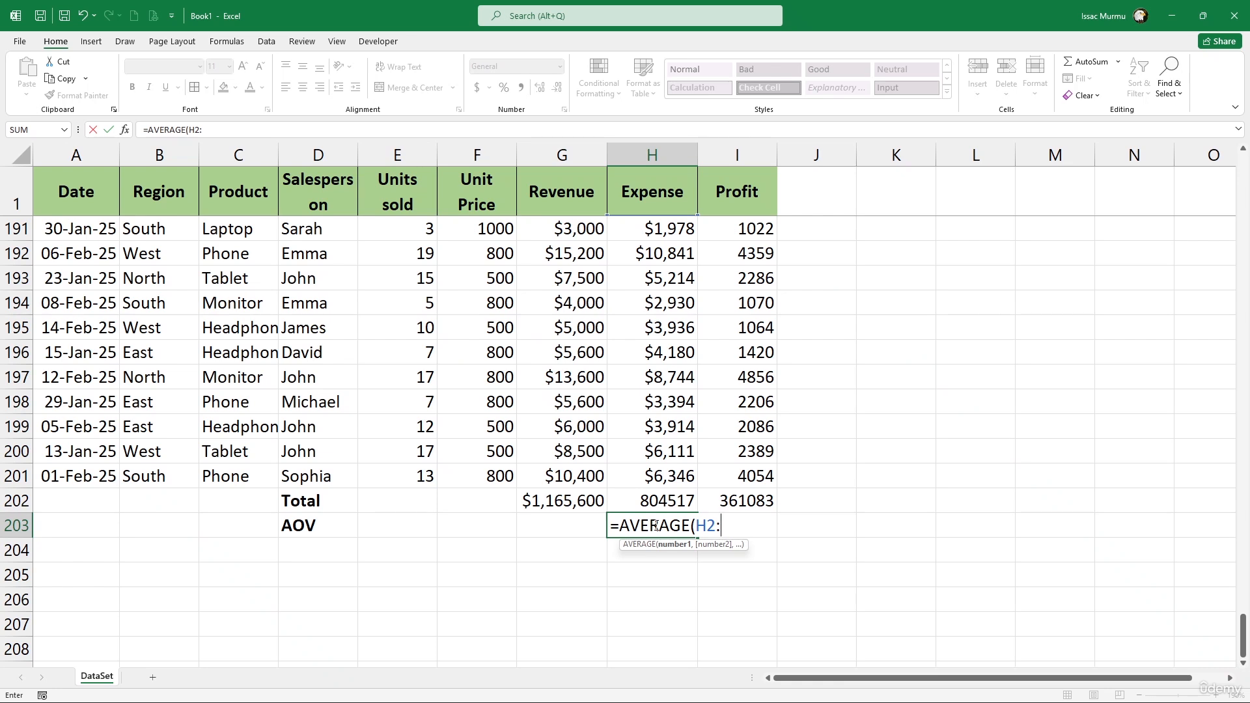
{"action": "type", "text": "H"}
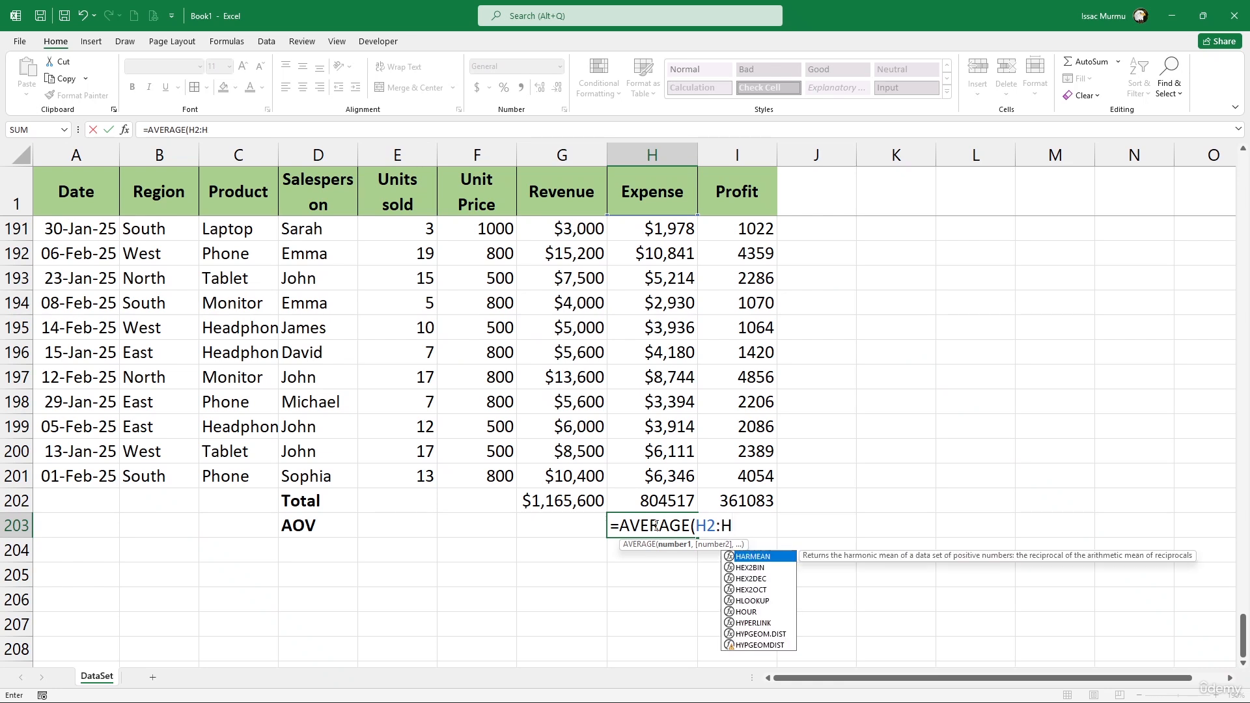
{"action": "type", "text": "o"}
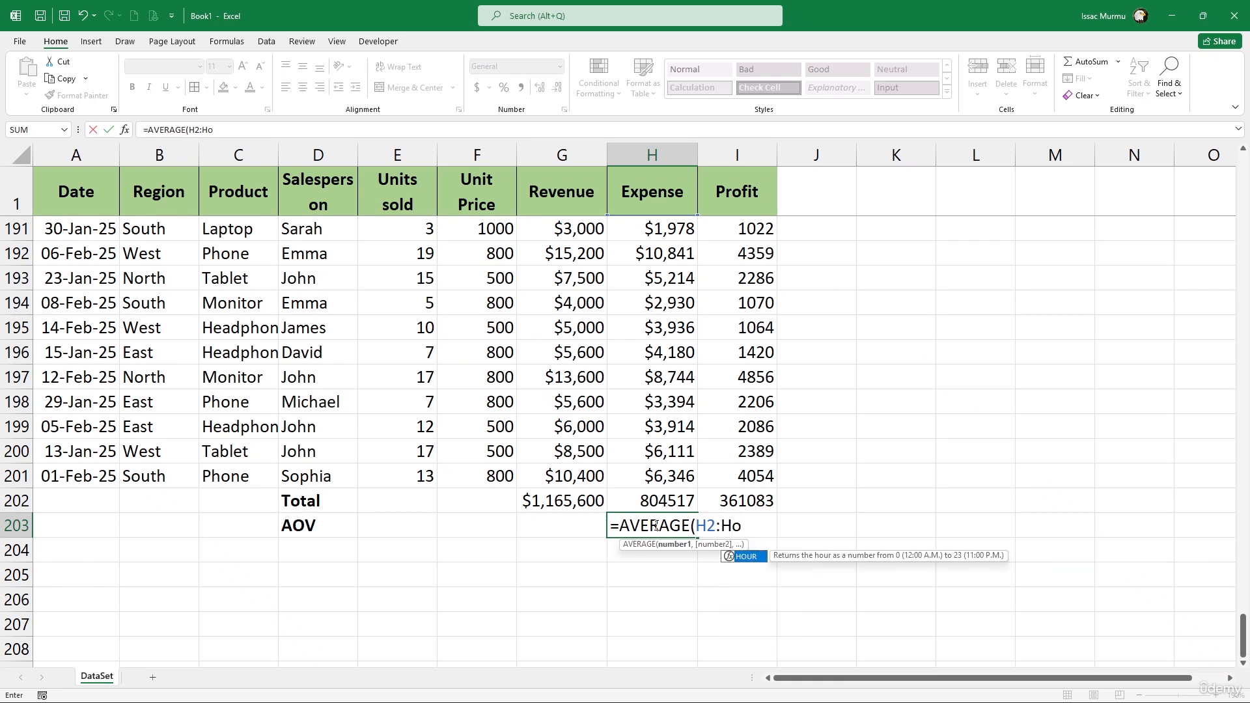
{"action": "key", "text": "BackSpace"}
{"action": "type", "text": "201"}
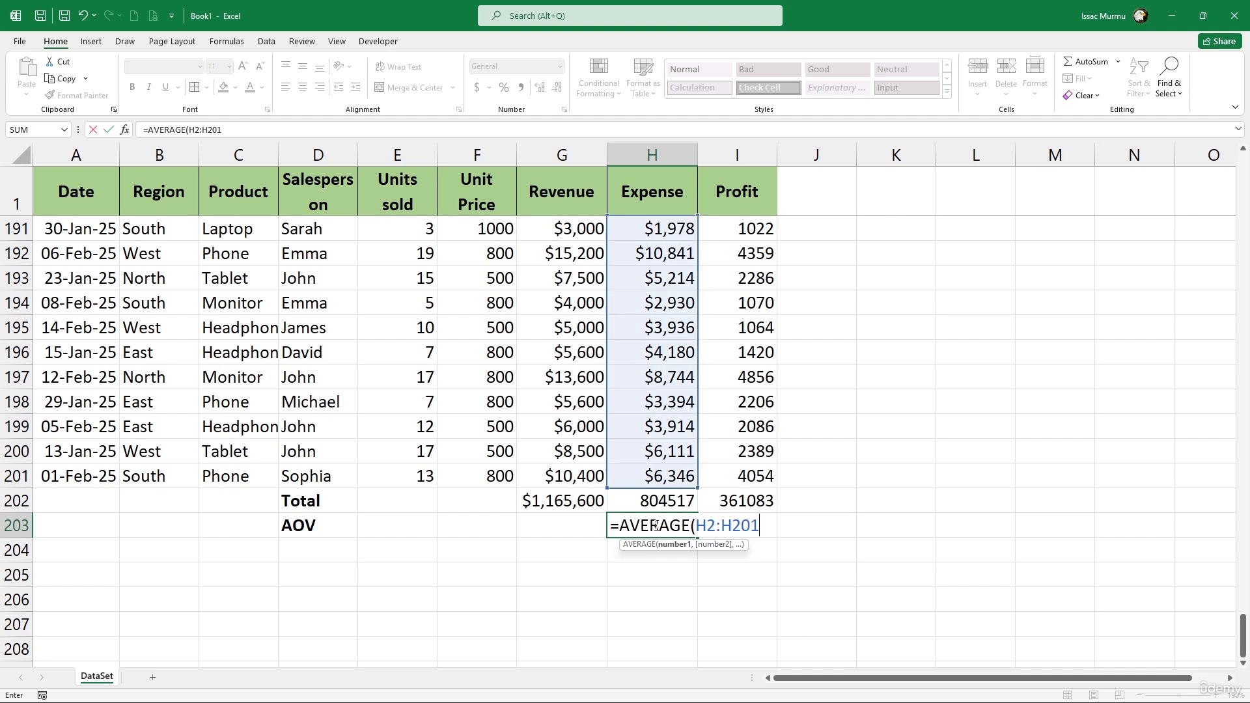
{"action": "type", "text": ")"}
{"action": "key", "text": "Return"}
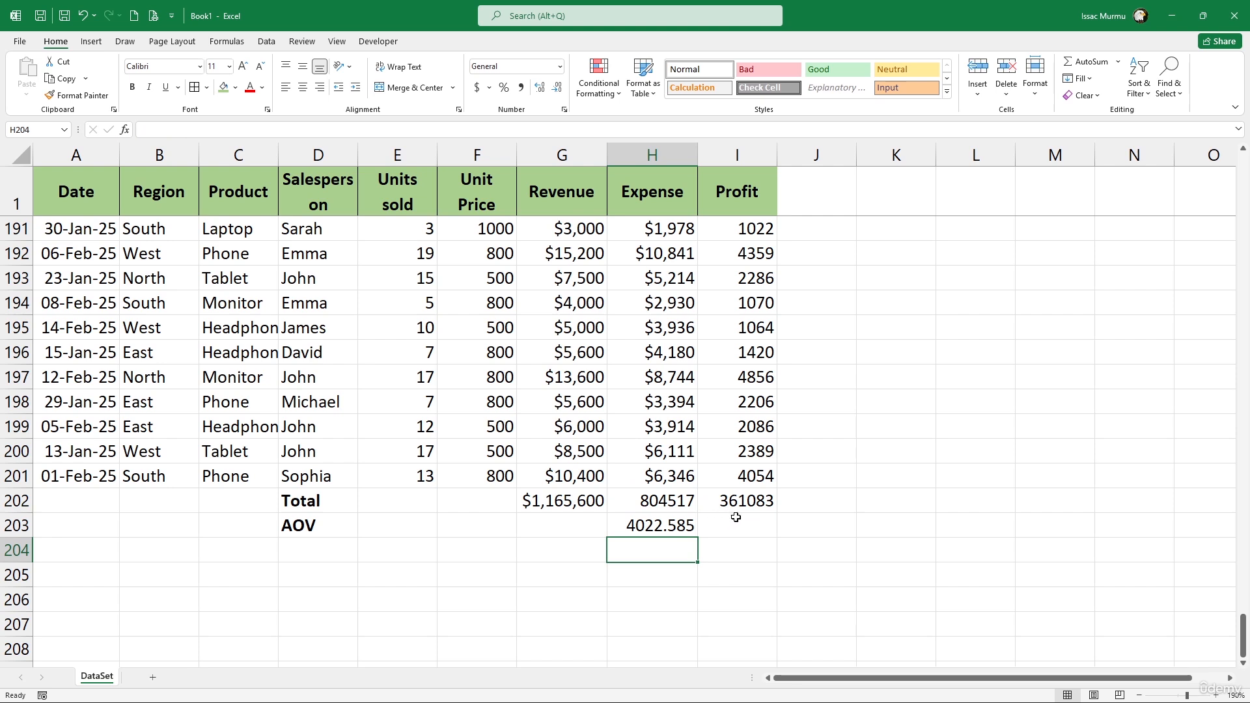
Add the label Profit Margin in D204, below AOV.
{"action": "left_click", "coordinate": [309, 555]}
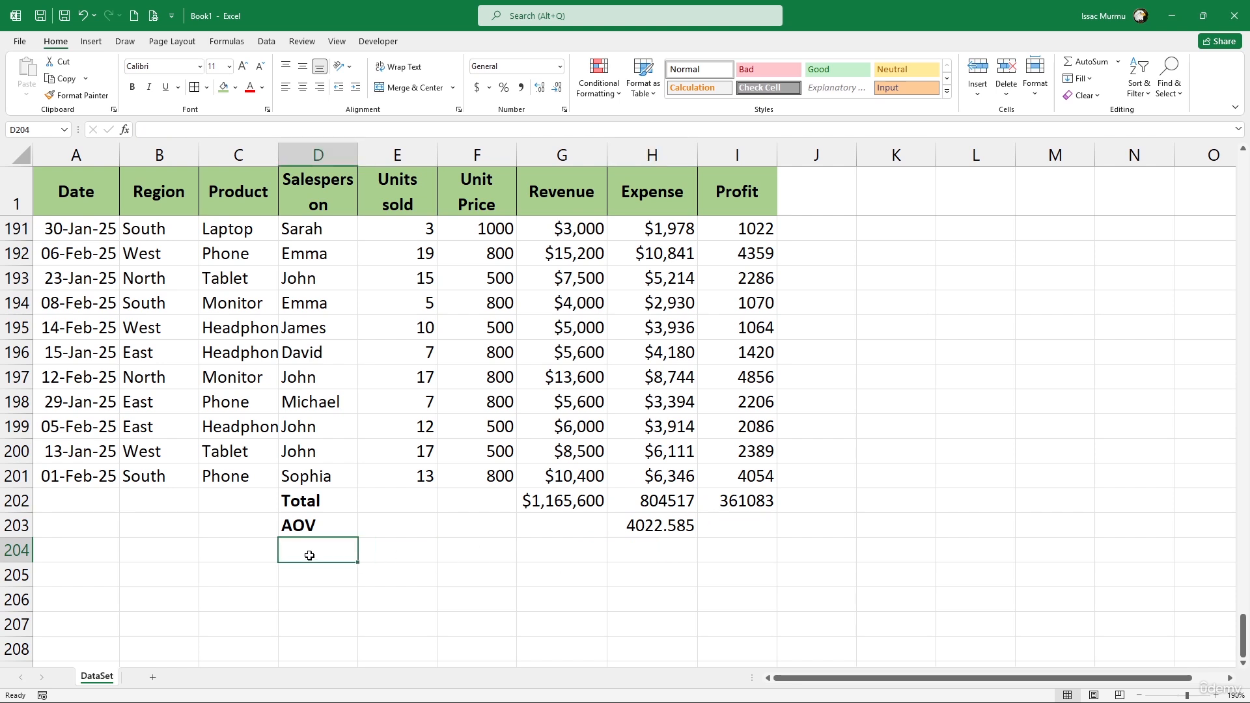
{"action": "type", "text": "Profi"}
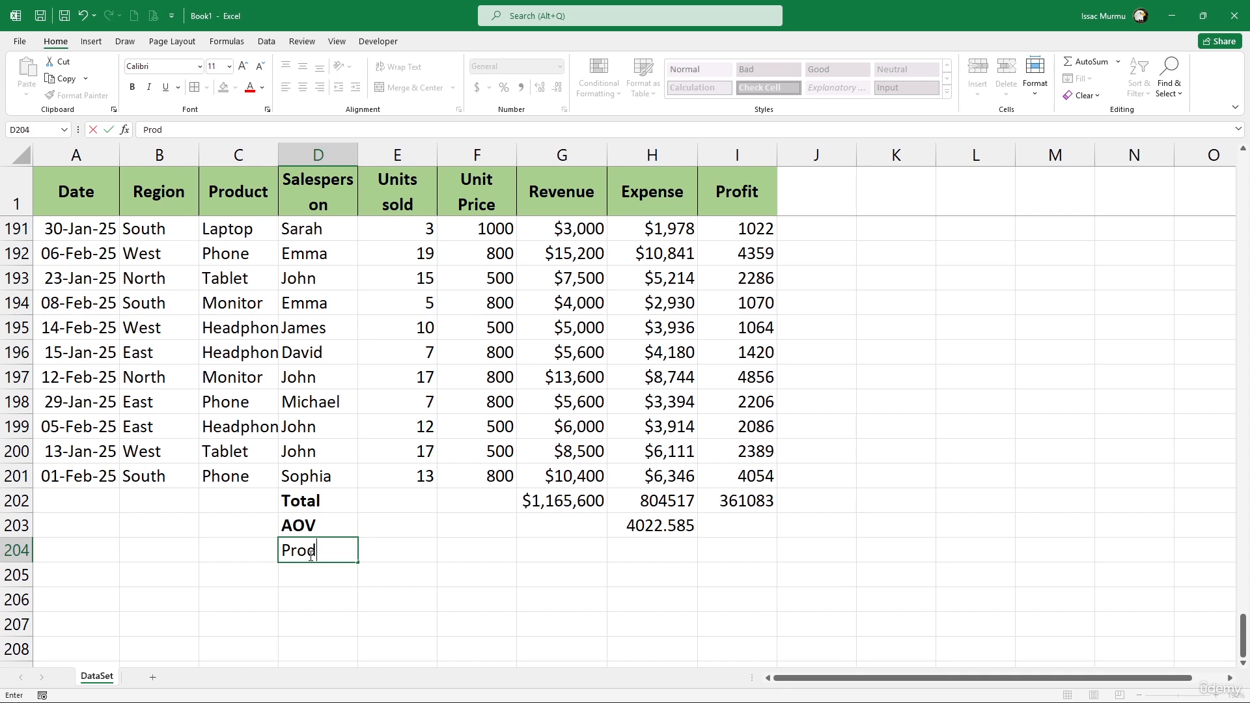
{"action": "type", "text": "t Mag"}
{"action": "key", "text": "BackSpace"}
{"action": "type", "text": "rgin"}
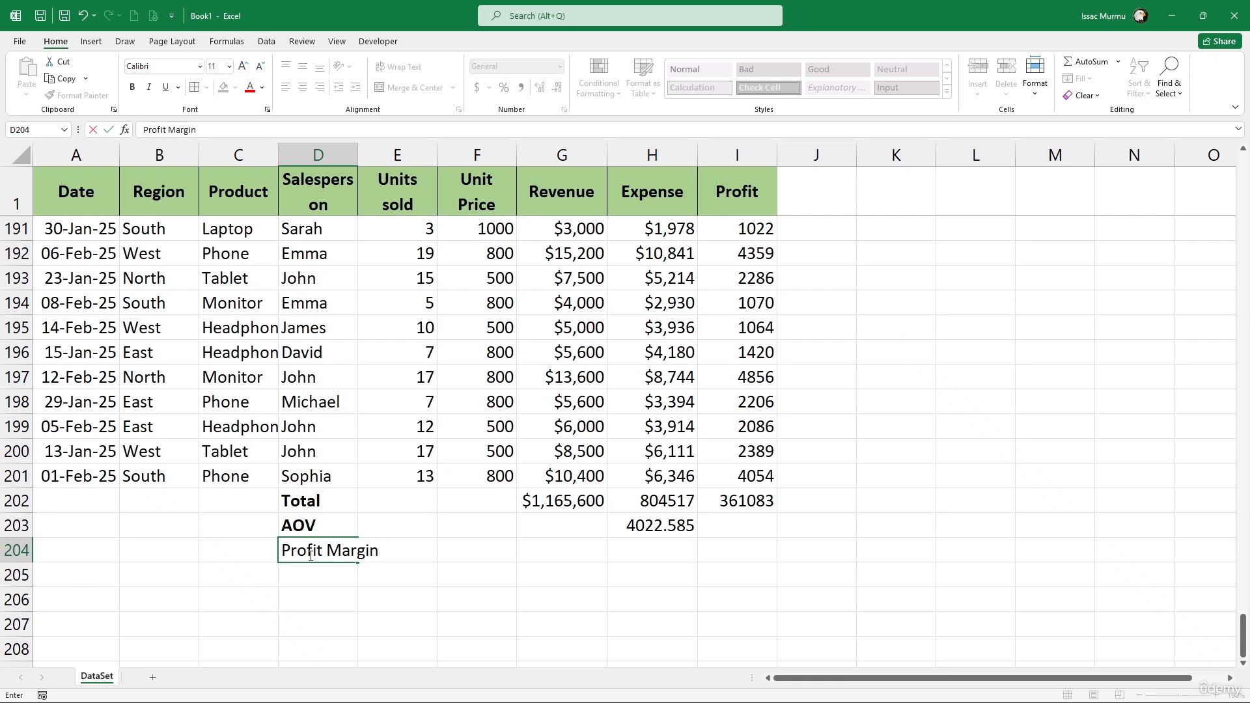
{"action": "key", "text": "Return"}
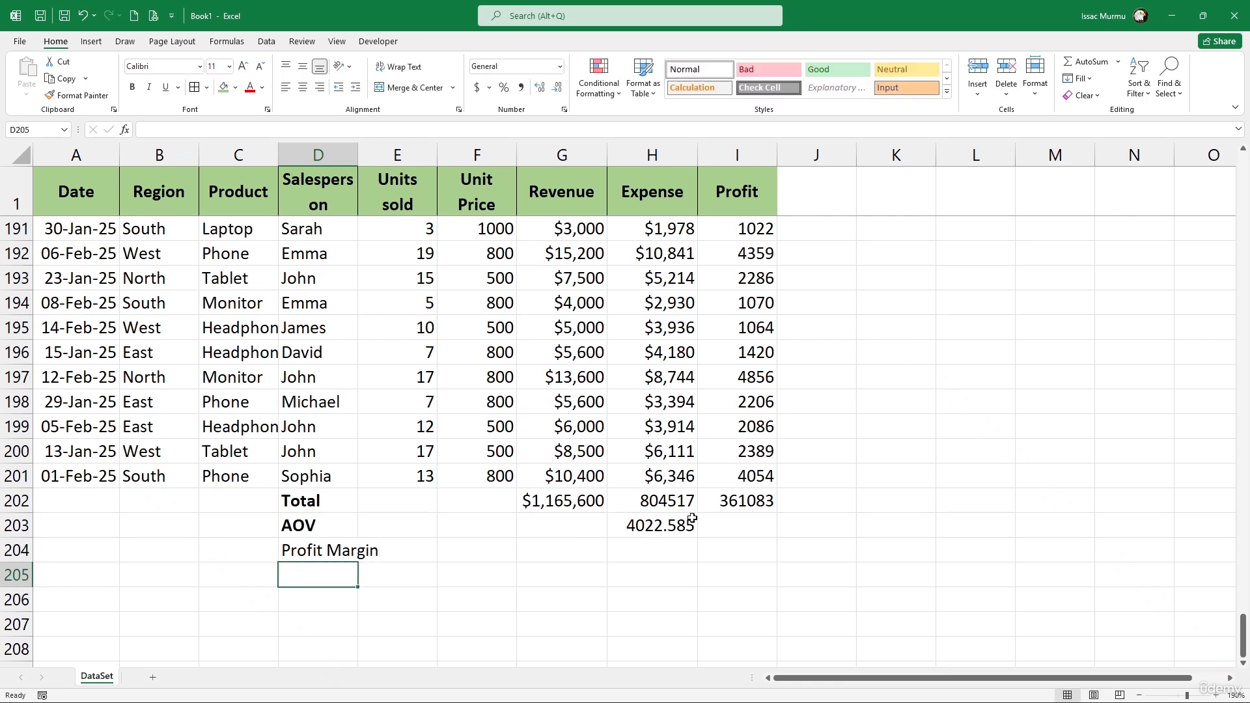
Enter the profit margin formula =SUM(J2:J101)/SUM(H2:H101) in I204.
{"action": "left_click", "coordinate": [736, 521]}
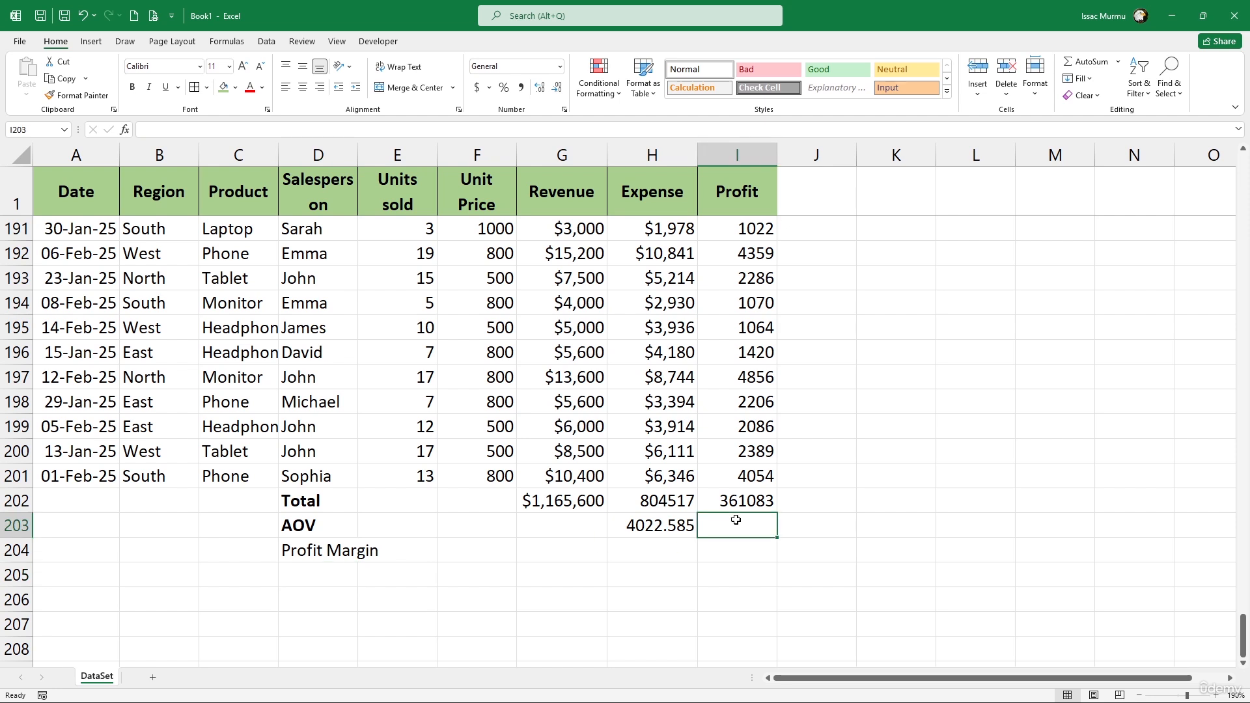
{"action": "left_click", "coordinate": [709, 554]}
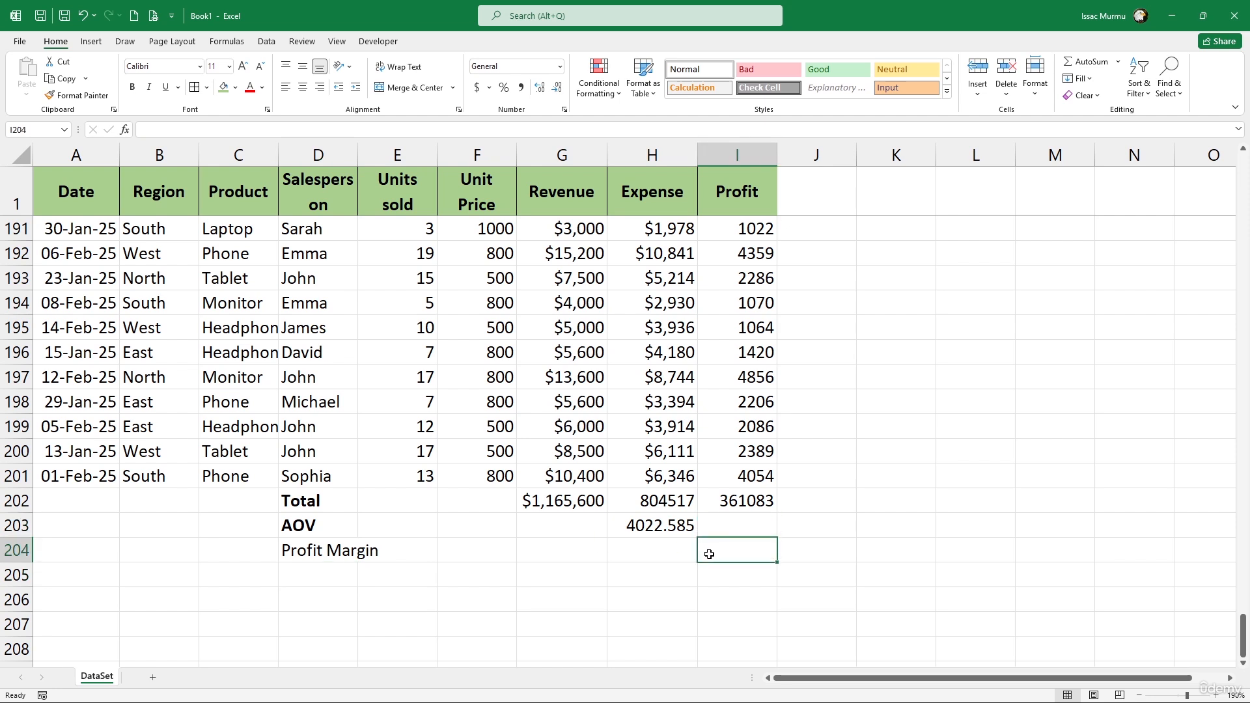
{"action": "type", "text": "="}
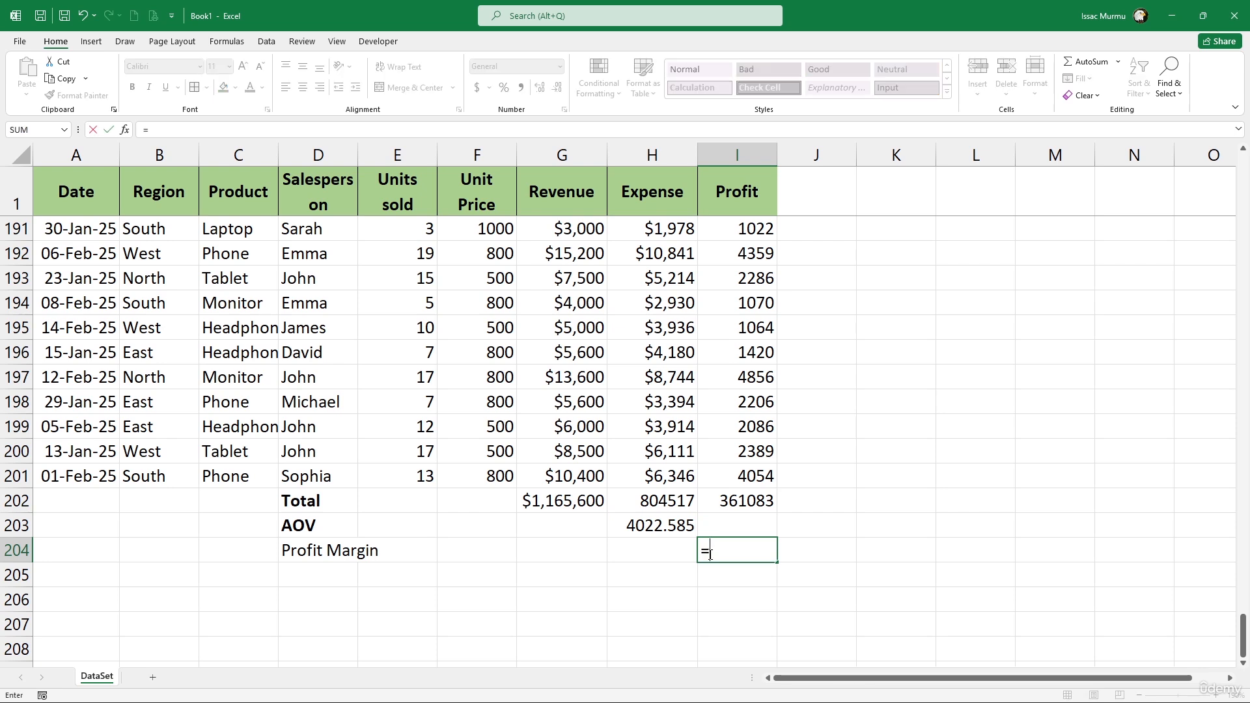
{"action": "type", "text": "sum("}
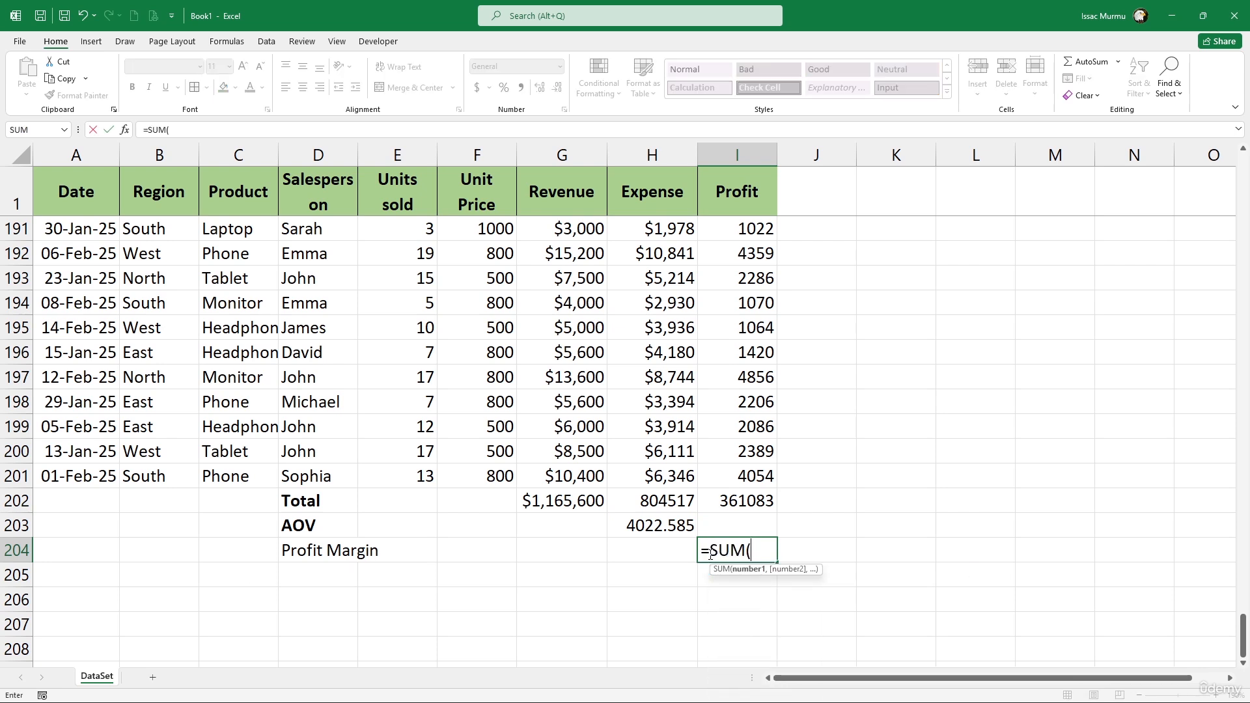
{"action": "type", "text": "j"}
{"action": "type", "text": "2"}
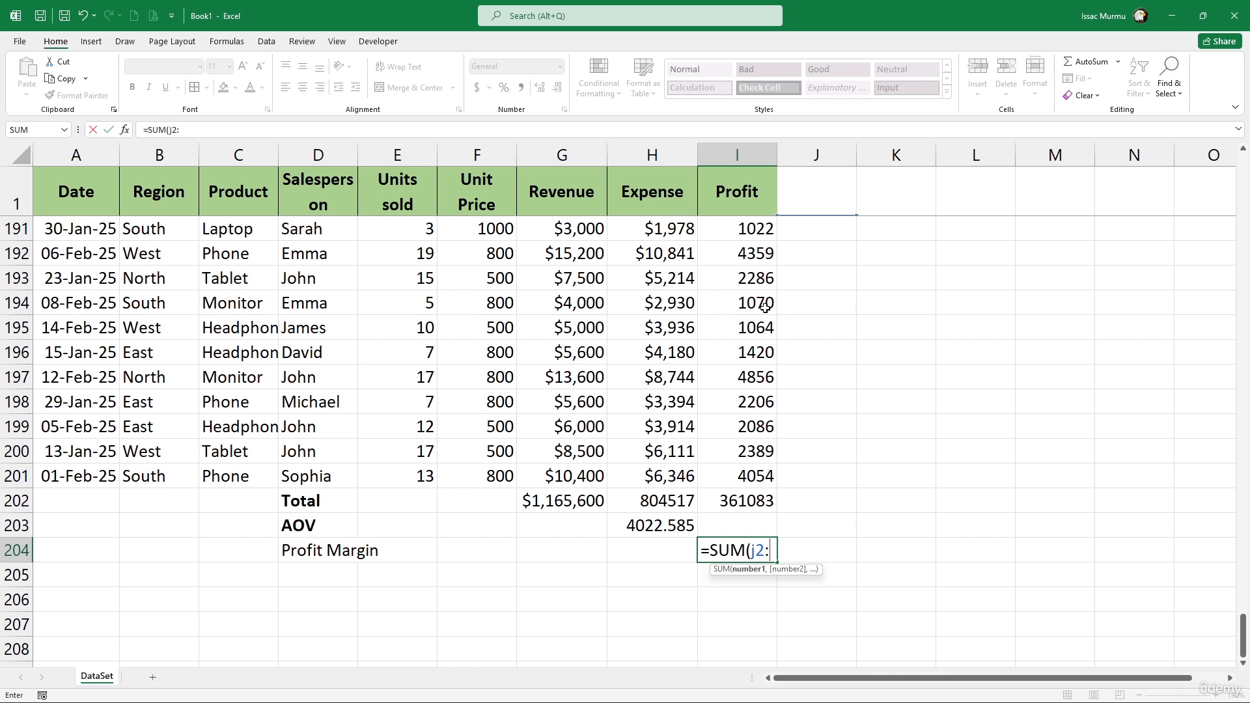
{"action": "type", "text": ":j101)"}
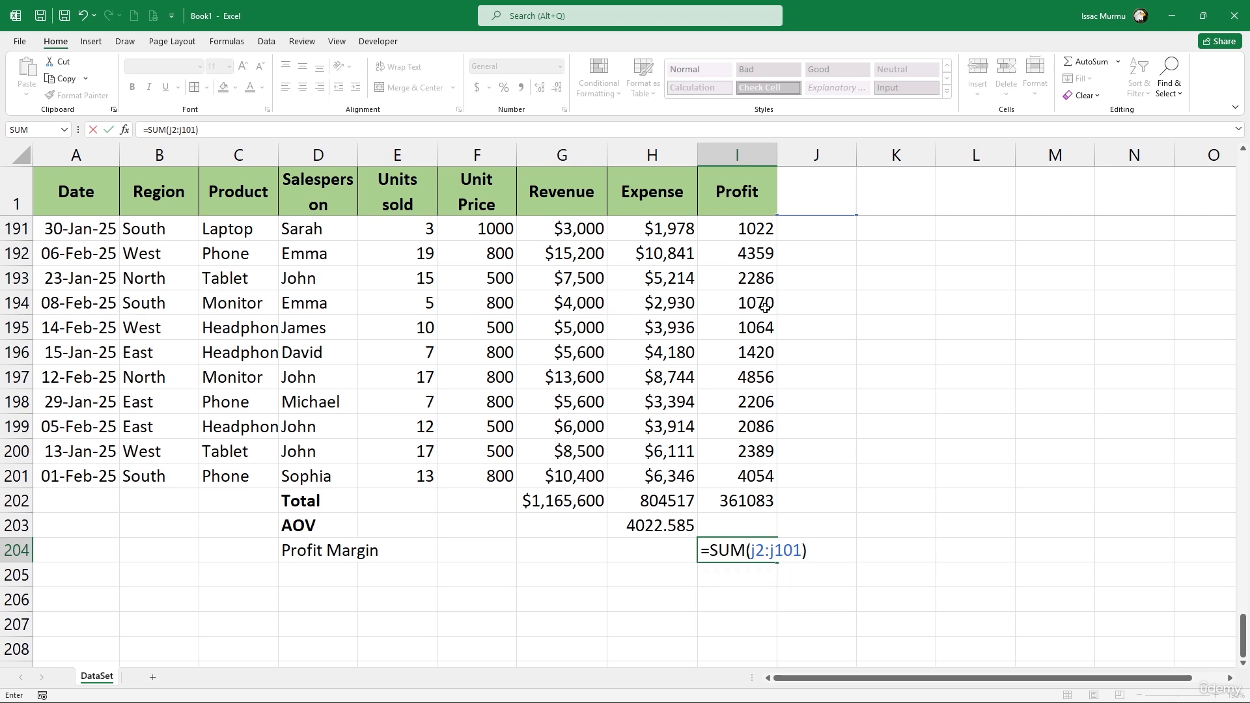
{"action": "type", "text": "/sum"}
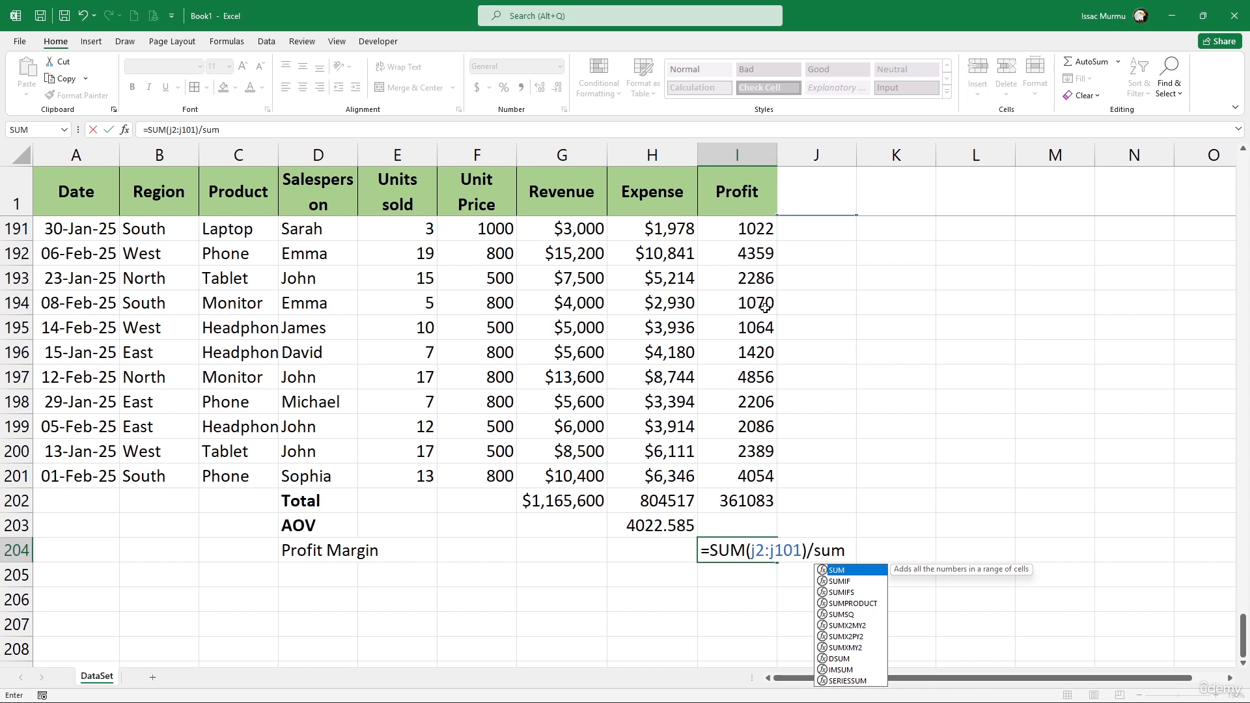
{"action": "key", "text": "Tab"}
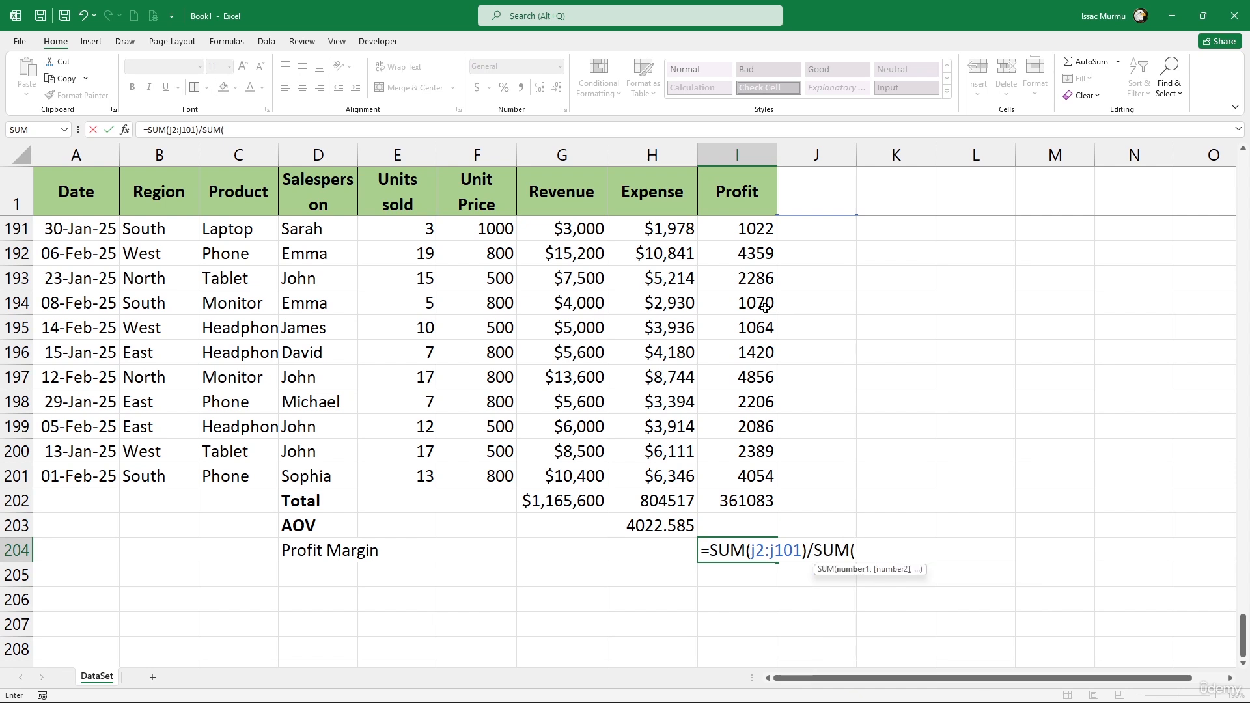
{"action": "type", "text": "h2"}
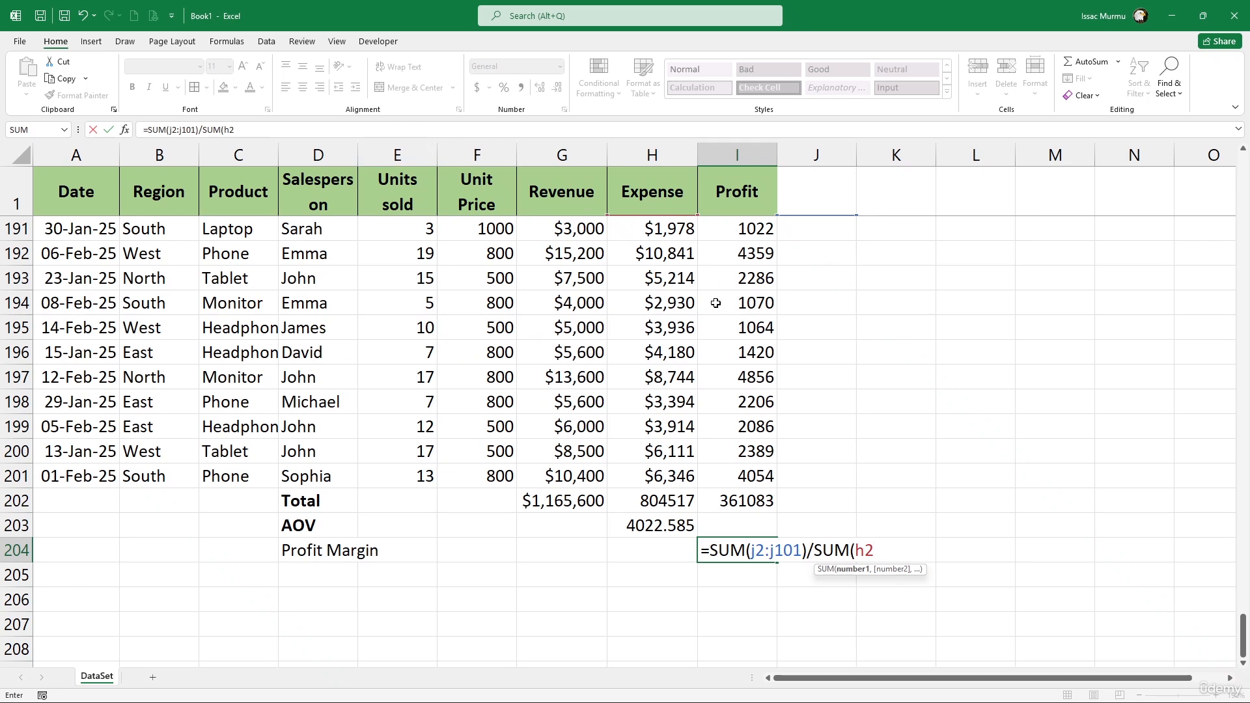
{"action": "type", "text": ":H101"}
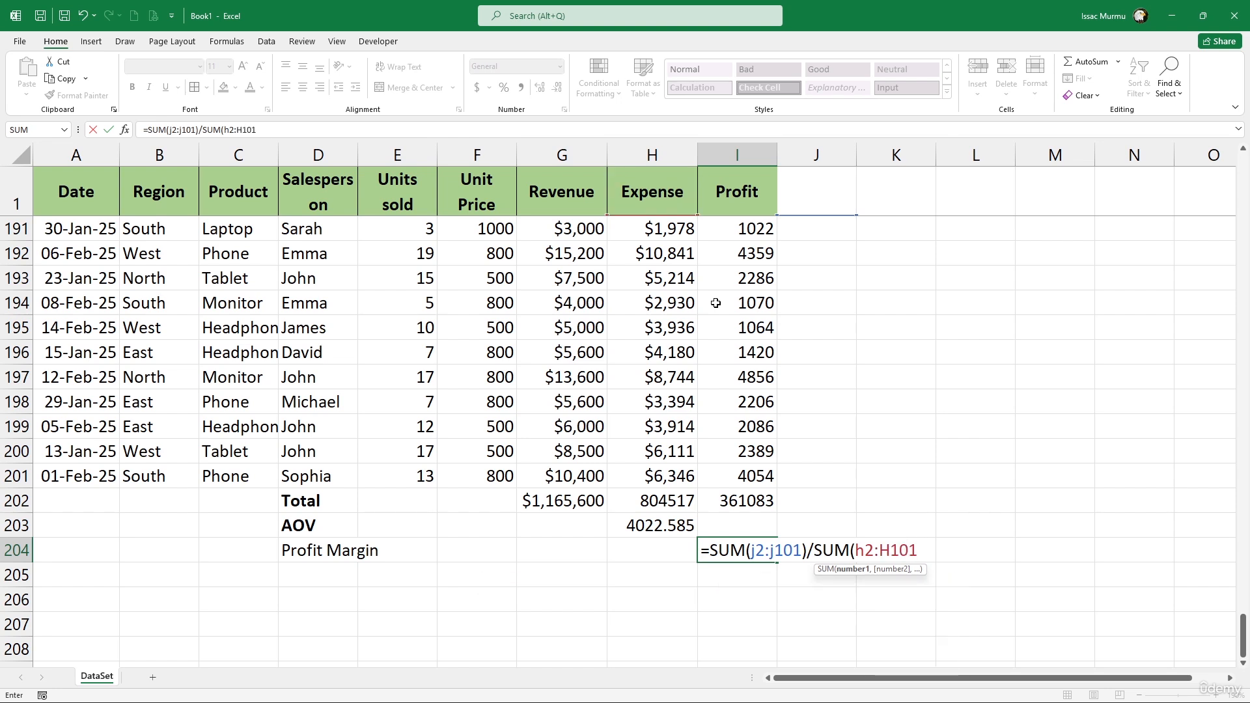
{"action": "left_click", "coordinate": [876, 549]}
{"action": "type", "text": ")"}
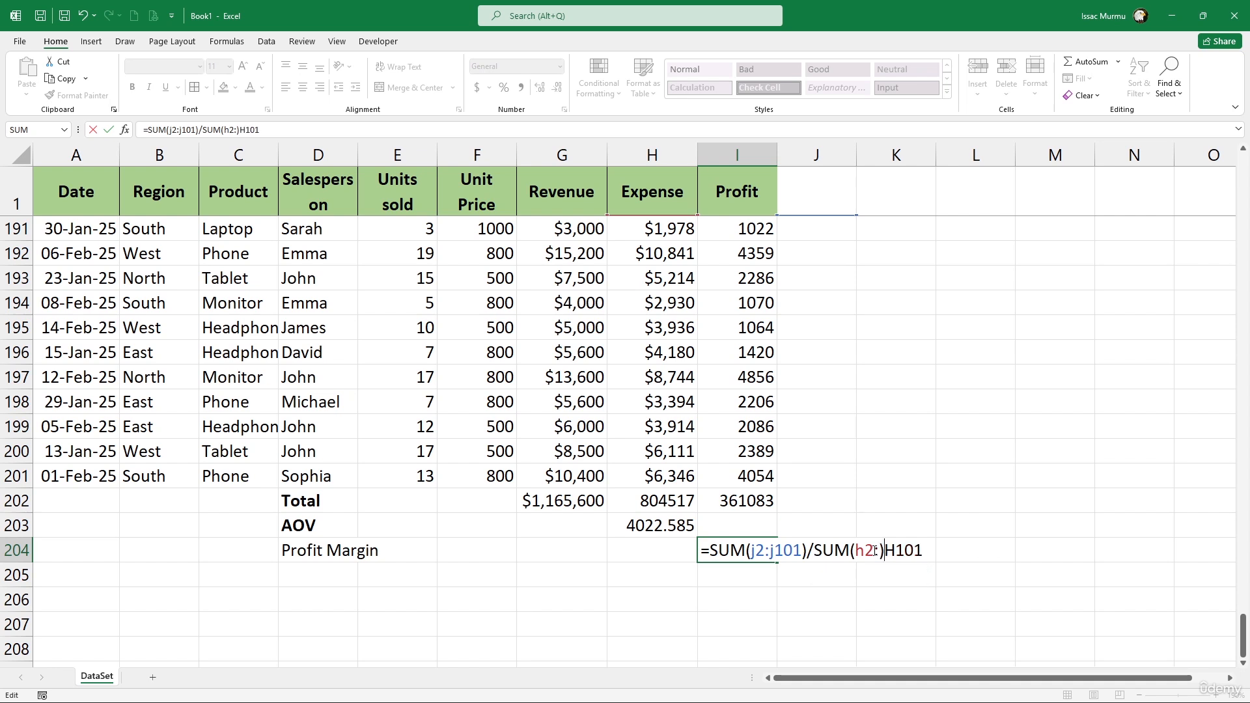
{"action": "key", "text": "BackSpace"}
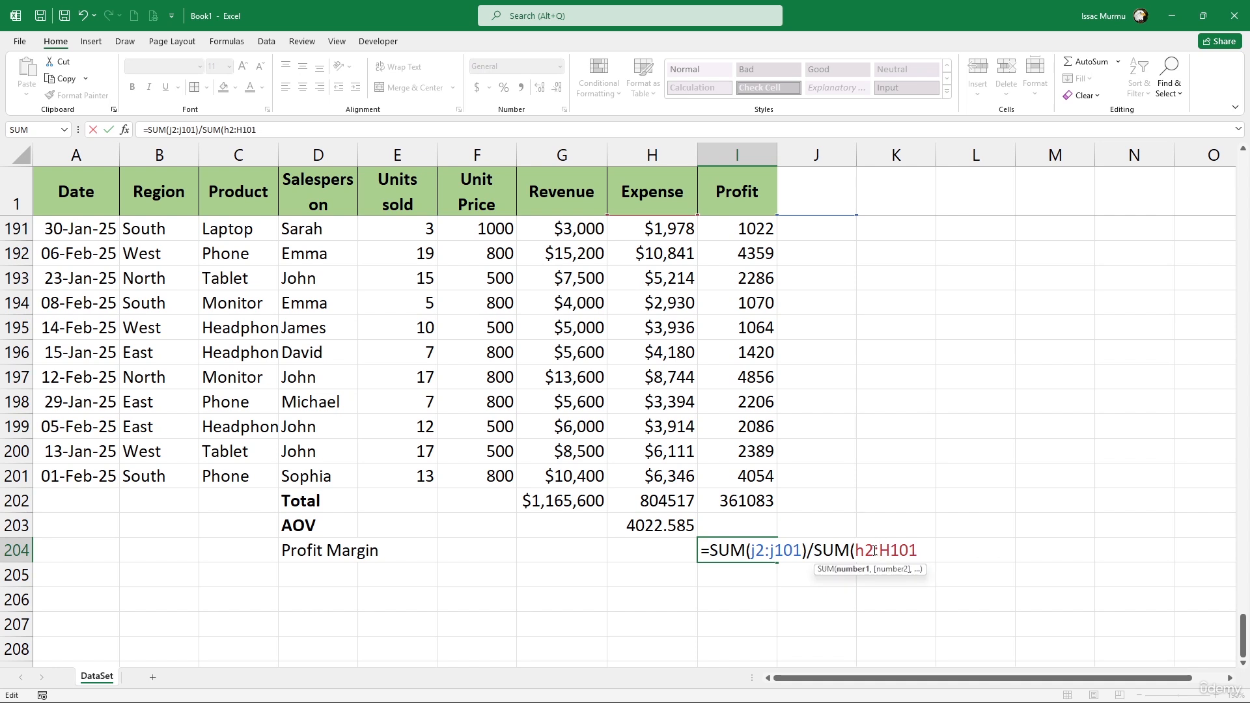
{"action": "key", "text": "Right"}
{"action": "key", "text": "Right"}
{"action": "type", "text": ")"}
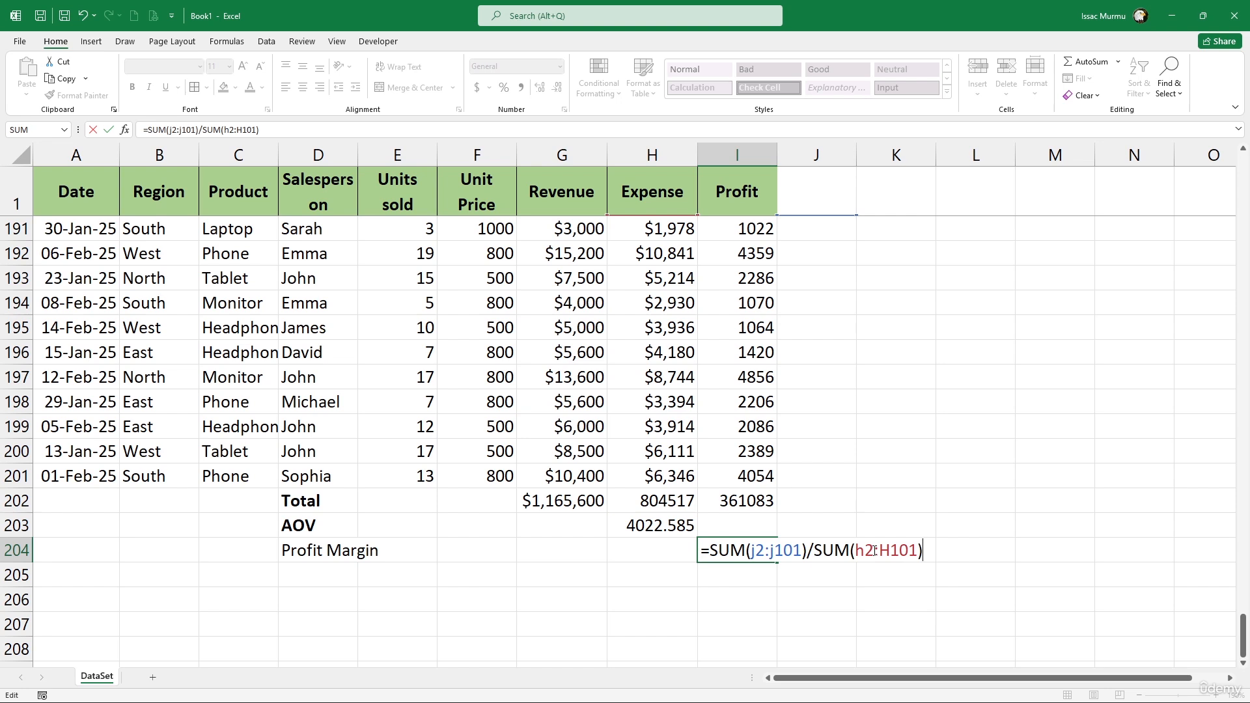
{"action": "key", "text": "Return"}
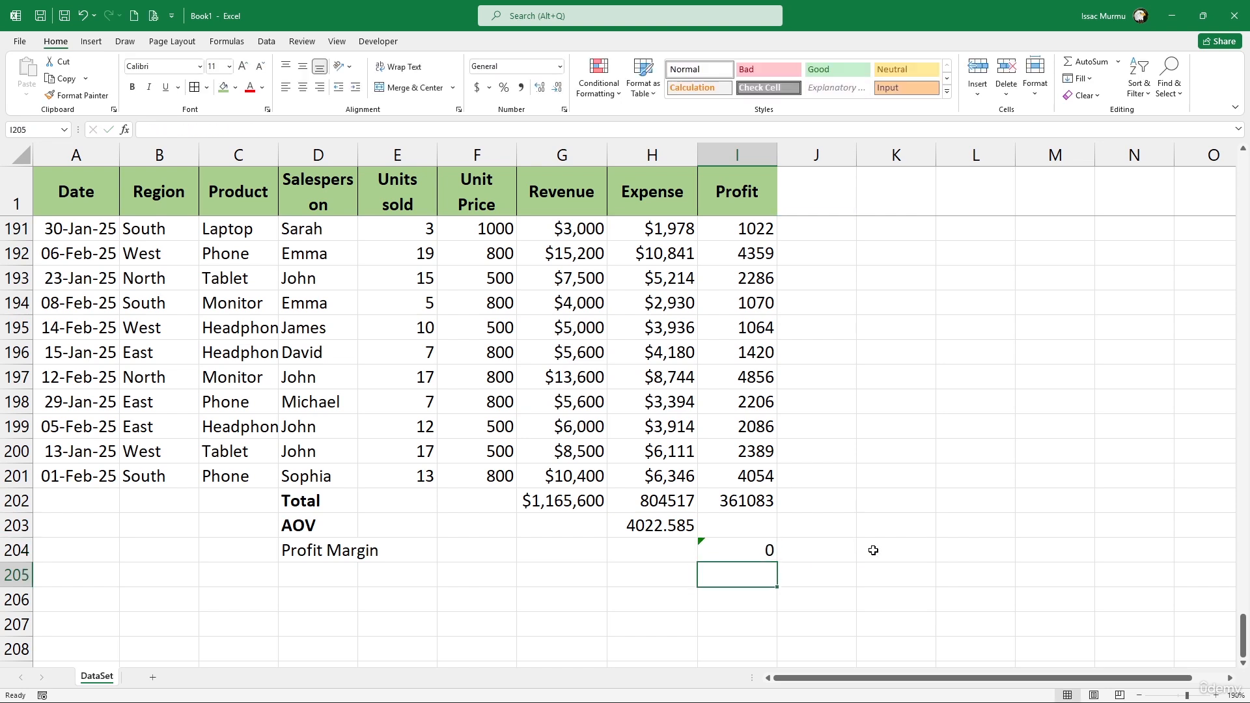
{"action": "left_click", "coordinate": [740, 554]}
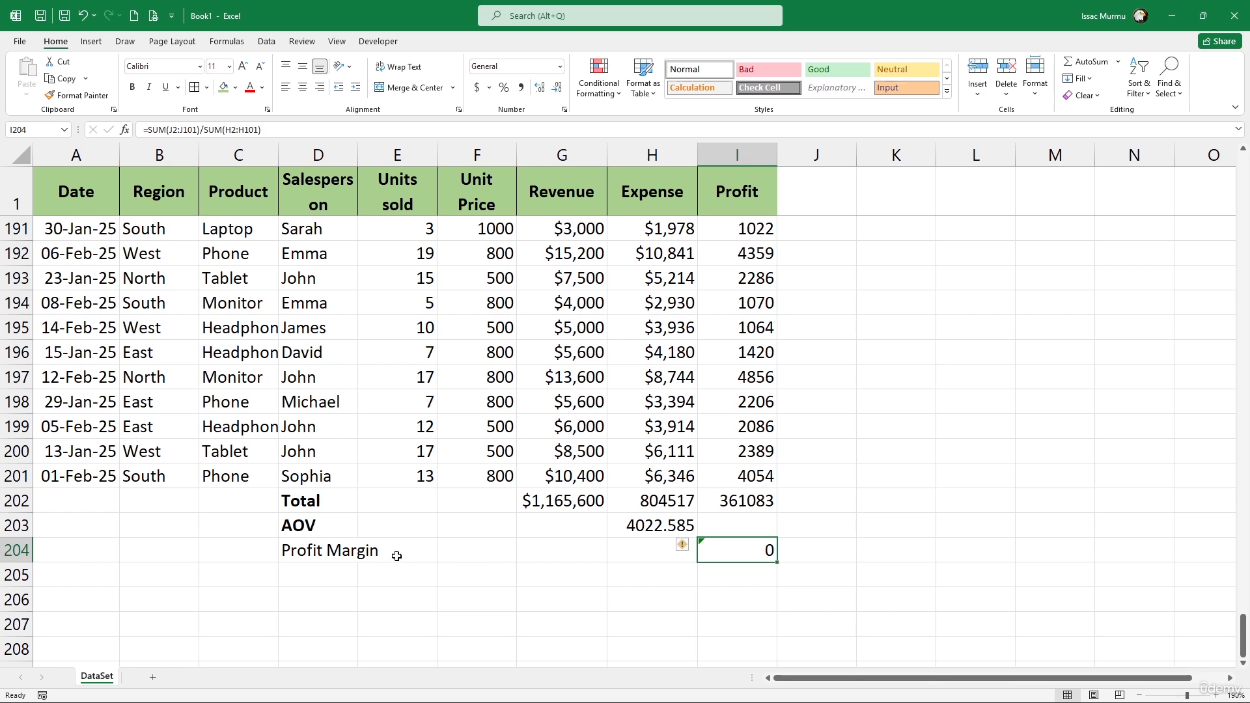
Move the summary block D202:I204 to J3:O5 beside the data table and auto-fit column M.
{"action": "left_click", "coordinate": [306, 582]}
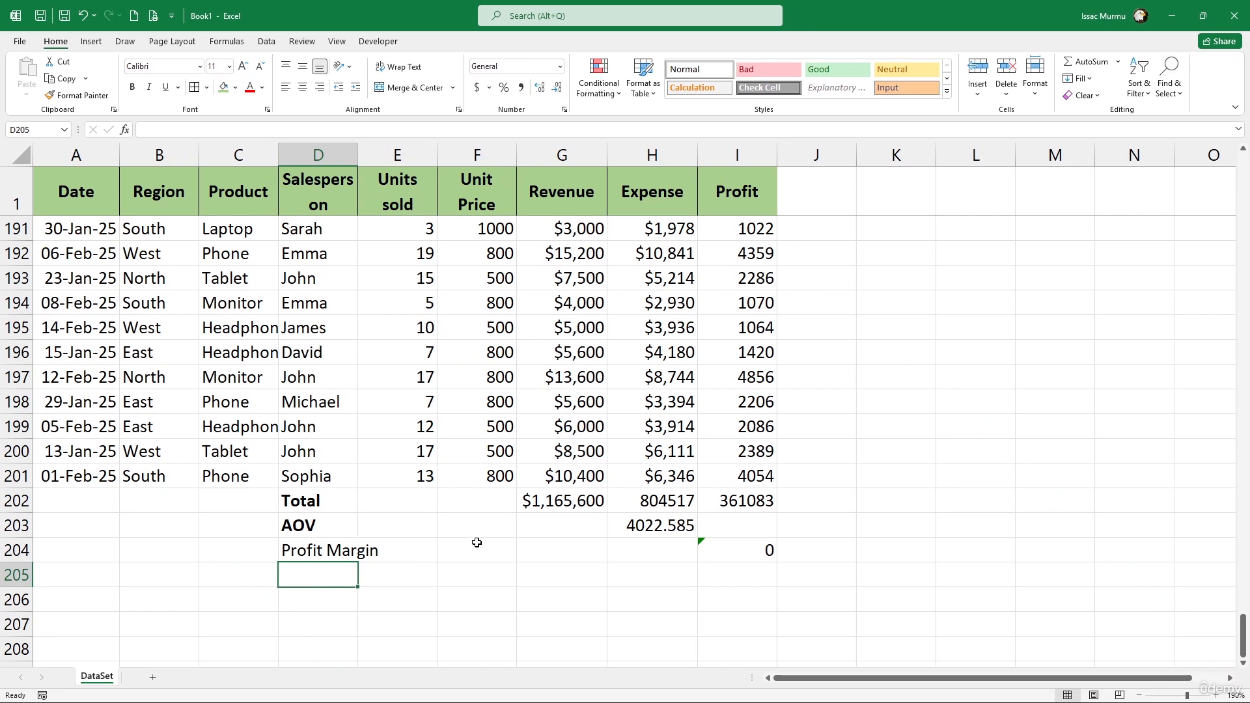
{"action": "left_click_drag", "start_coordinate": [311, 508], "coordinate": [713, 552]}
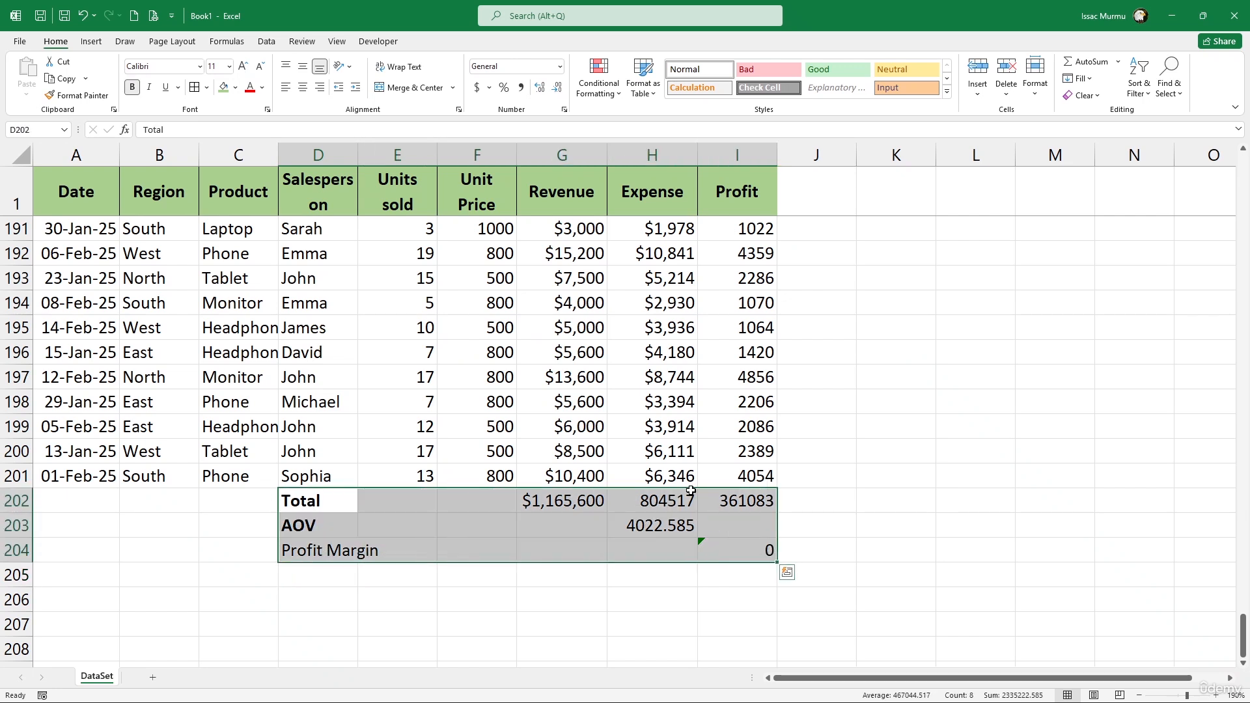
{"action": "left_click_drag", "start_coordinate": [691, 493], "coordinate": [1074, 236]}
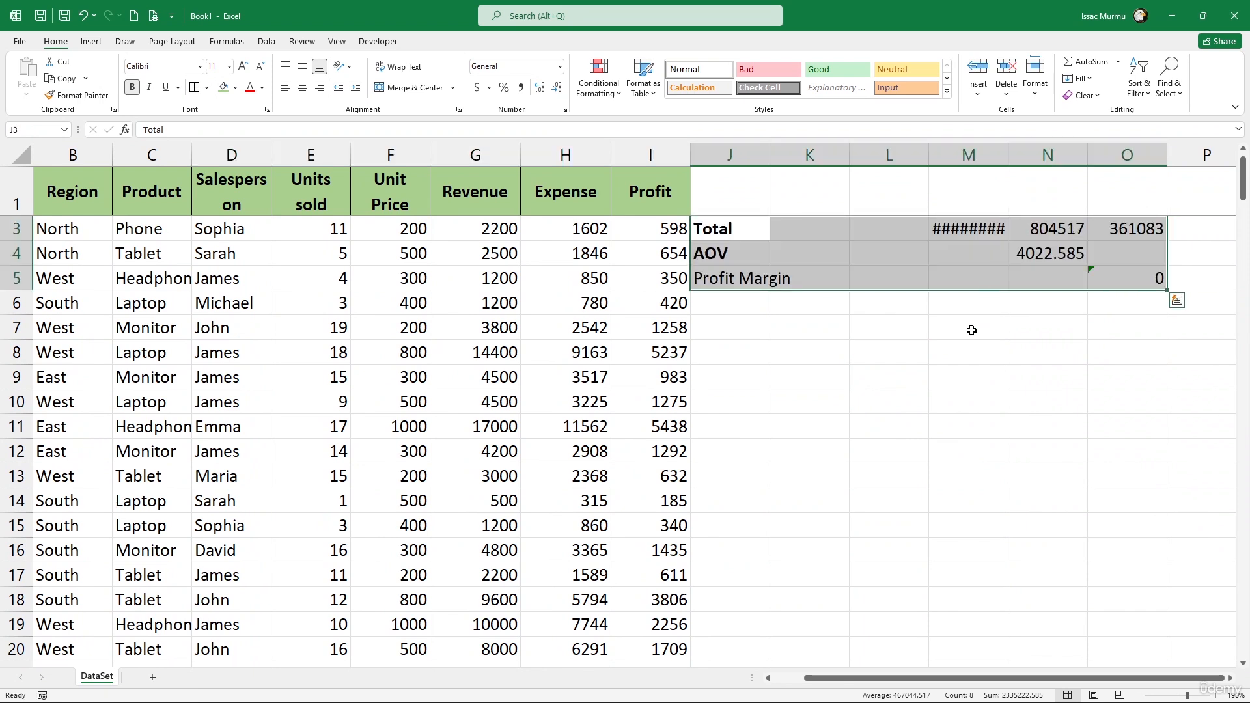
{"action": "left_click", "coordinate": [963, 396]}
{"action": "double_click", "coordinate": [1009, 156]}
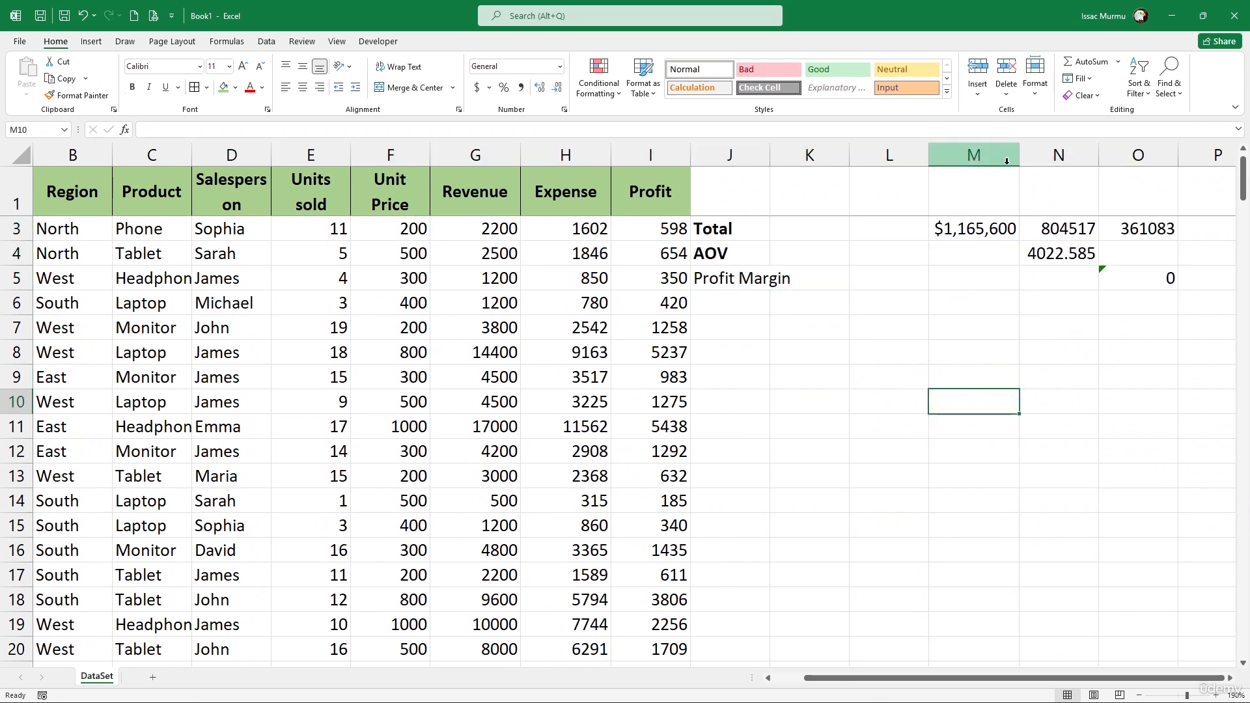
Copy the Revenue, Expense and Profit headers from G1:I1 to M1:O1 above the summary values.
{"action": "left_click", "coordinate": [936, 230]}
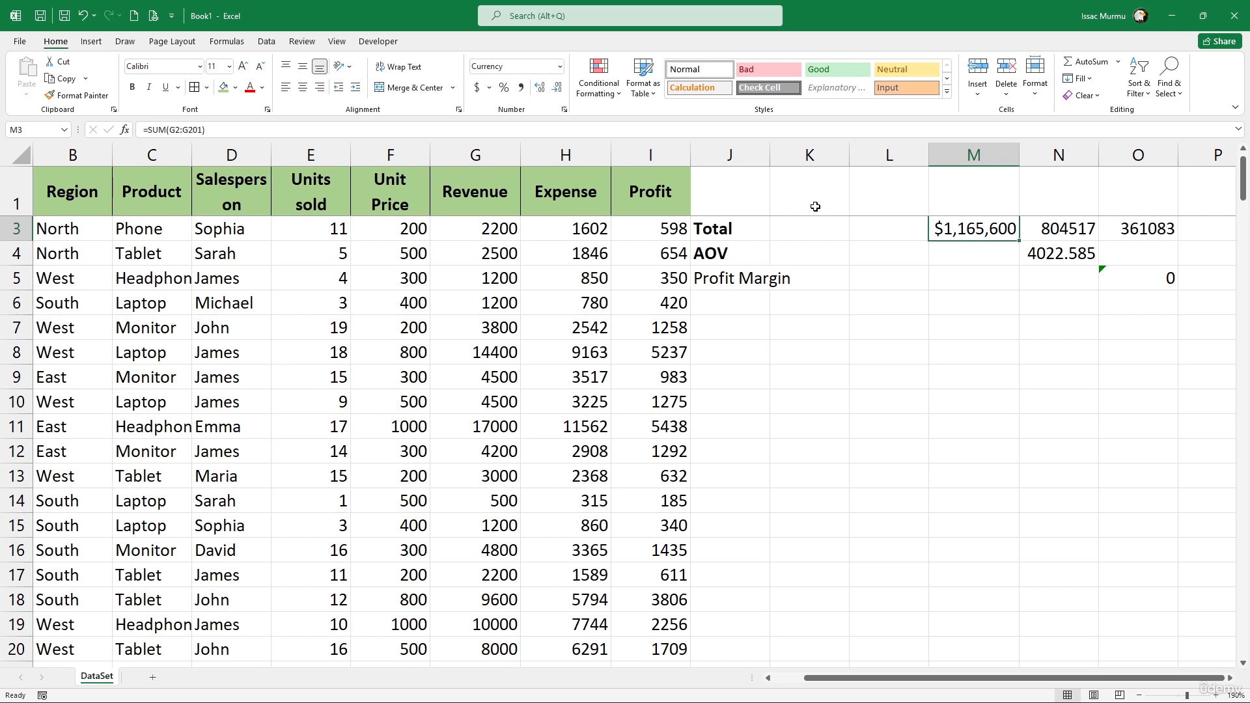
{"action": "left_click_drag", "start_coordinate": [488, 193], "coordinate": [633, 191]}
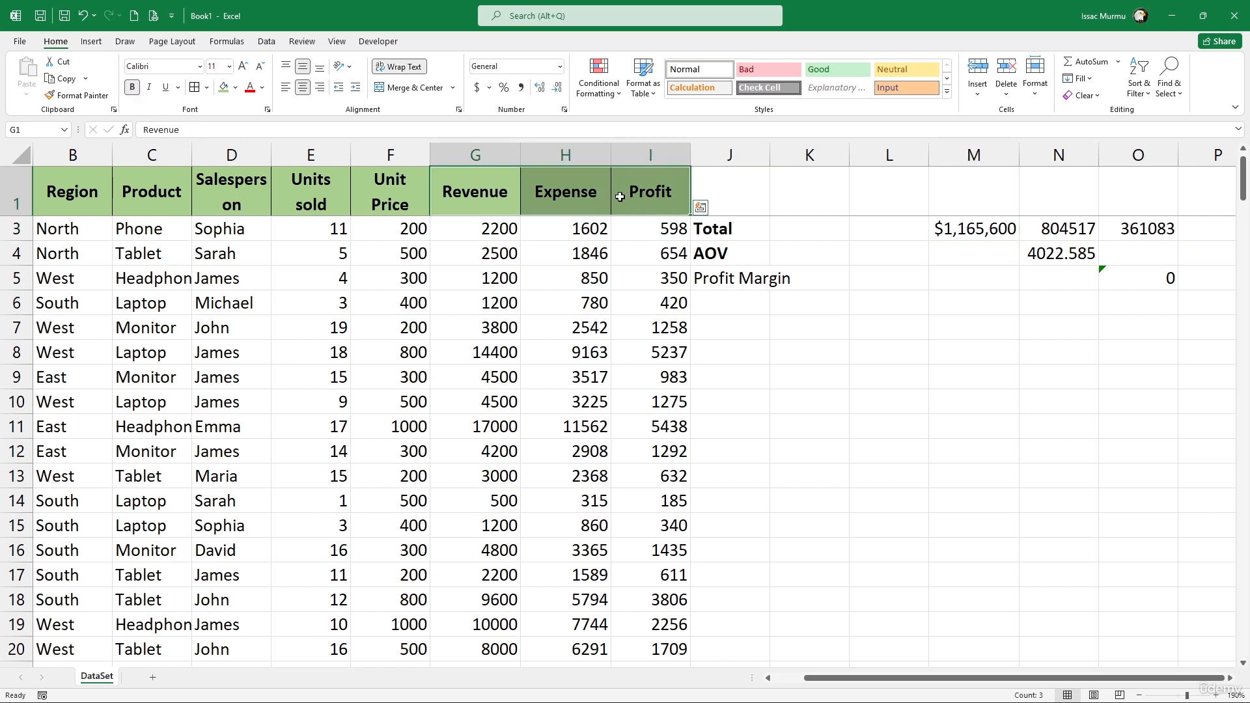
{"action": "key", "text": "ctrl+c"}
{"action": "left_click", "coordinate": [983, 194]}
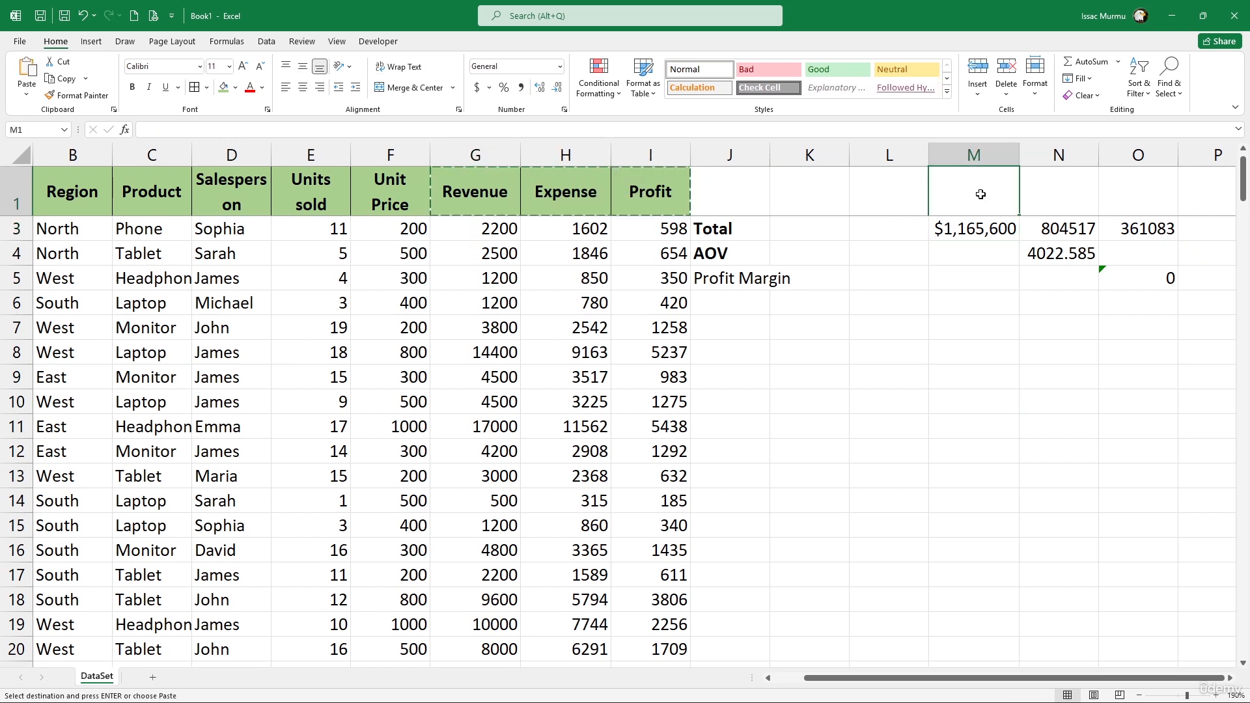
{"action": "key", "text": "ctrl+v"}
{"action": "left_click", "coordinate": [979, 306]}
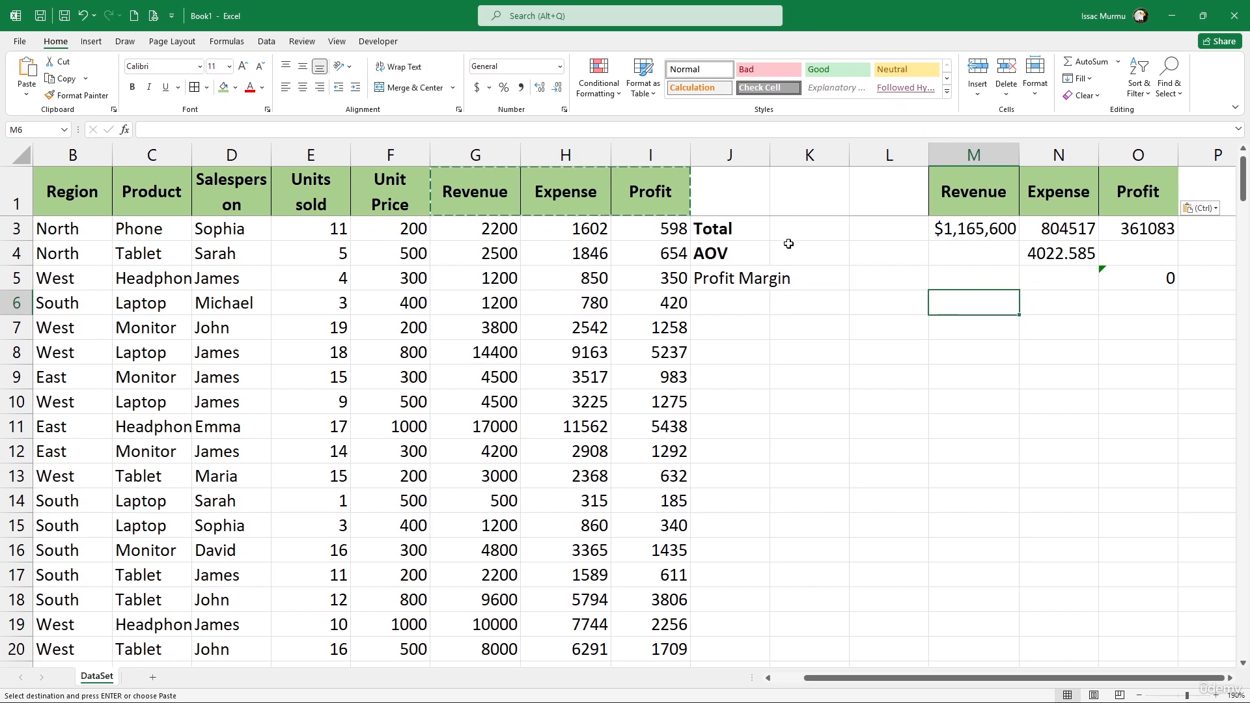
Move the Total, AOV and Profit Margin labels from J3:J5 to L3:L5, next to the summary values.
{"action": "left_click_drag", "start_coordinate": [725, 231], "coordinate": [736, 279]}
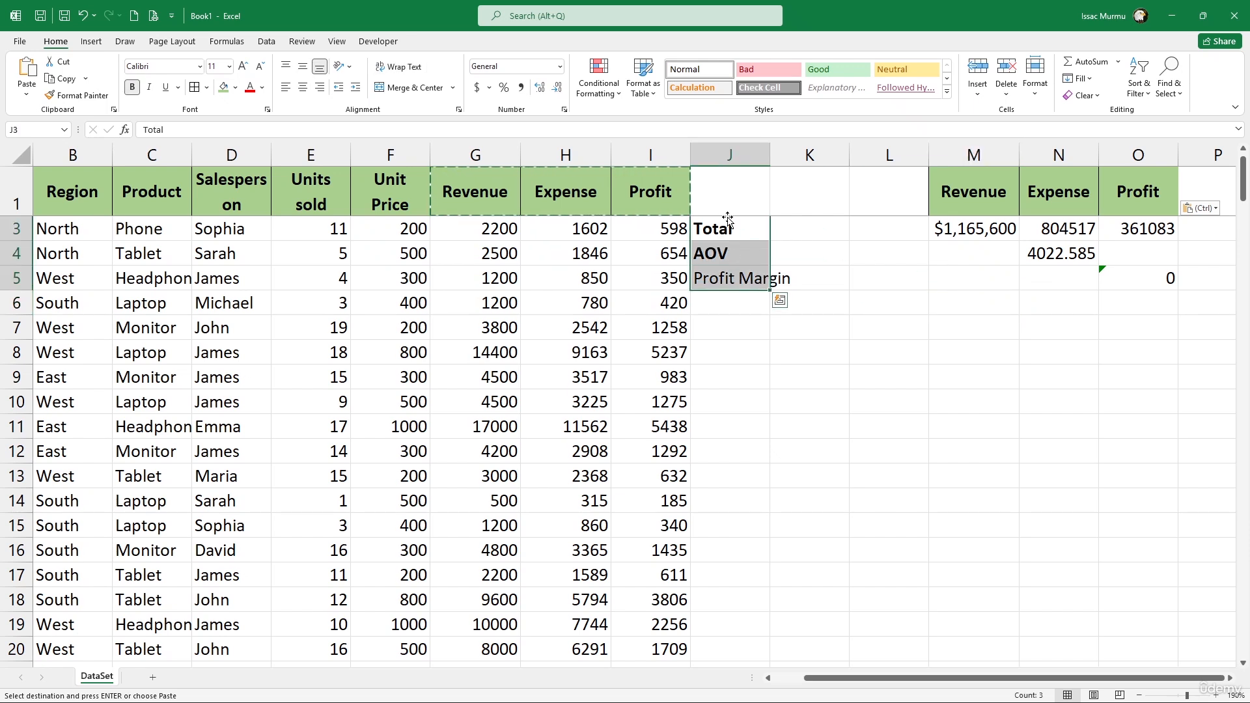
{"action": "left_click_drag", "start_coordinate": [768, 228], "coordinate": [865, 241]}
{"action": "left_click", "coordinate": [973, 376]}
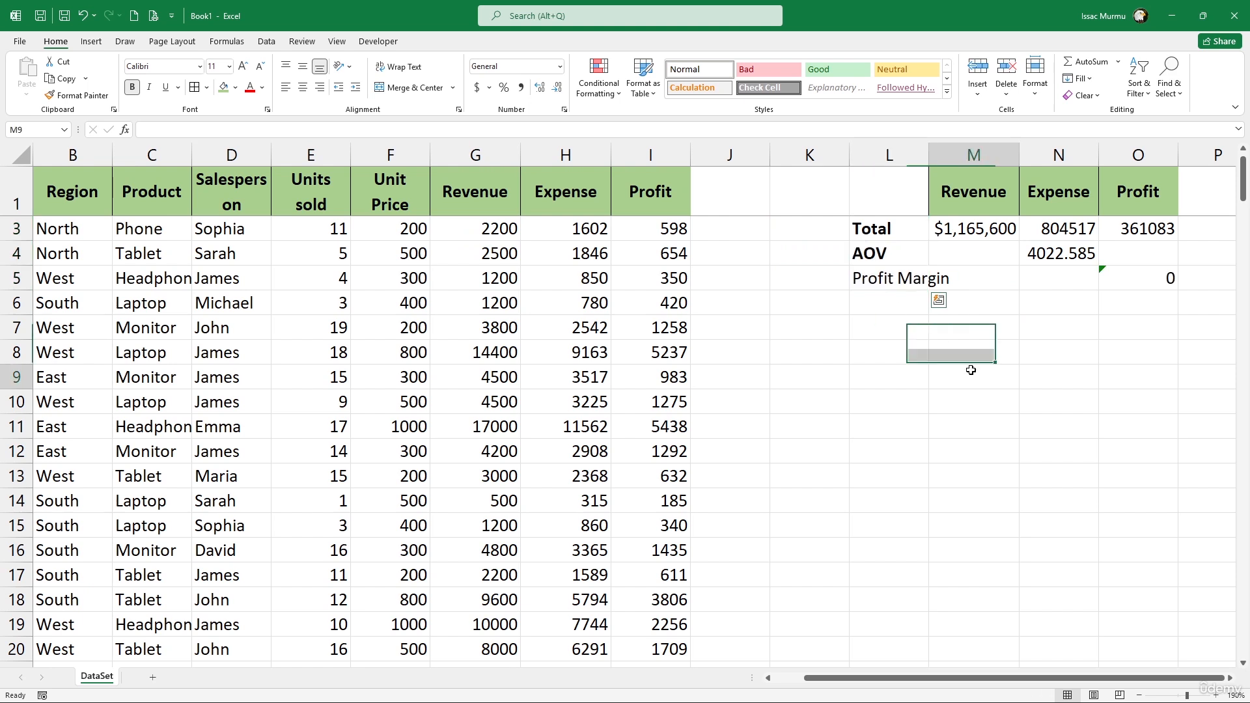
{"action": "left_click", "coordinate": [1056, 367]}
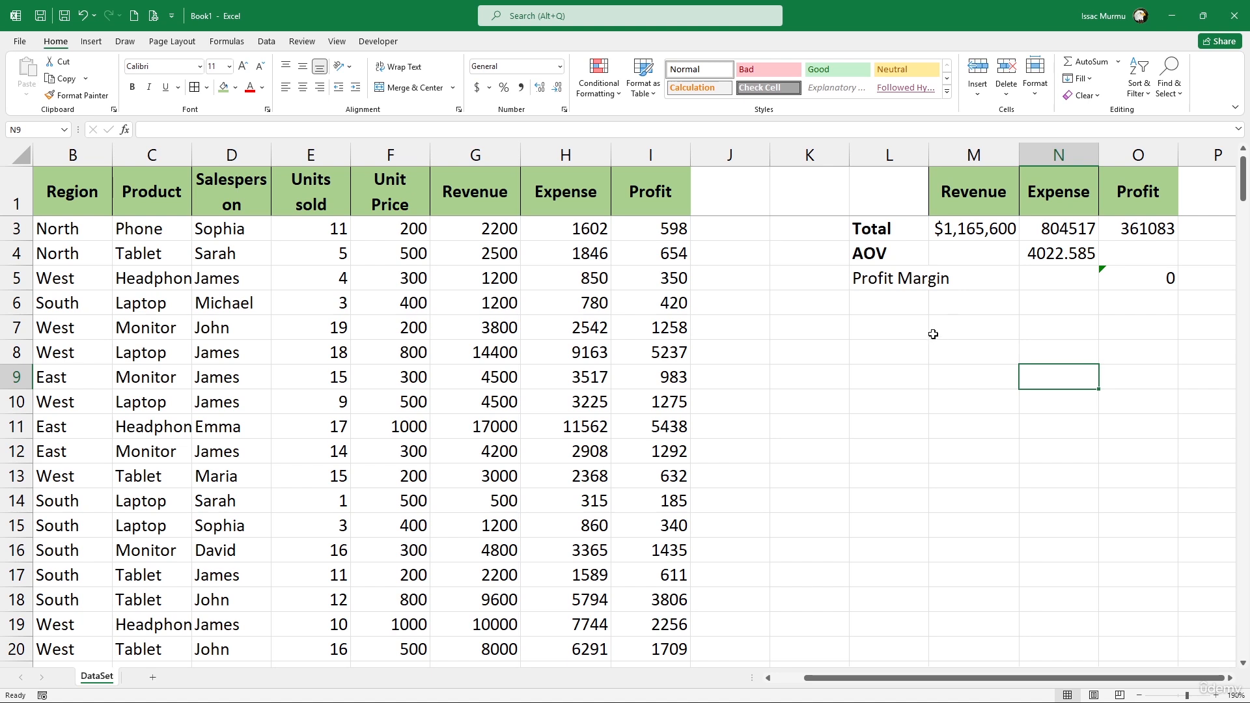
Auto-fit column L to the width of the summary labels.
{"action": "left_click", "coordinate": [873, 316]}
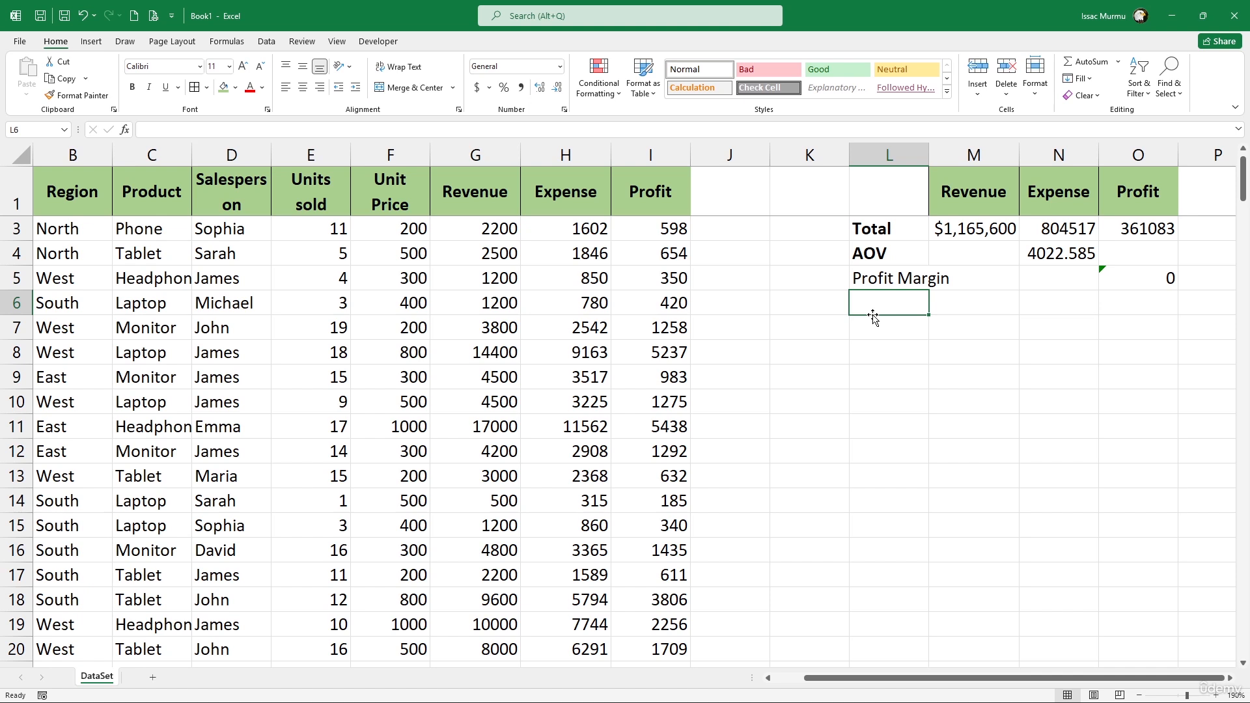
{"action": "left_click", "coordinate": [909, 275]}
{"action": "double_click", "coordinate": [931, 150]}
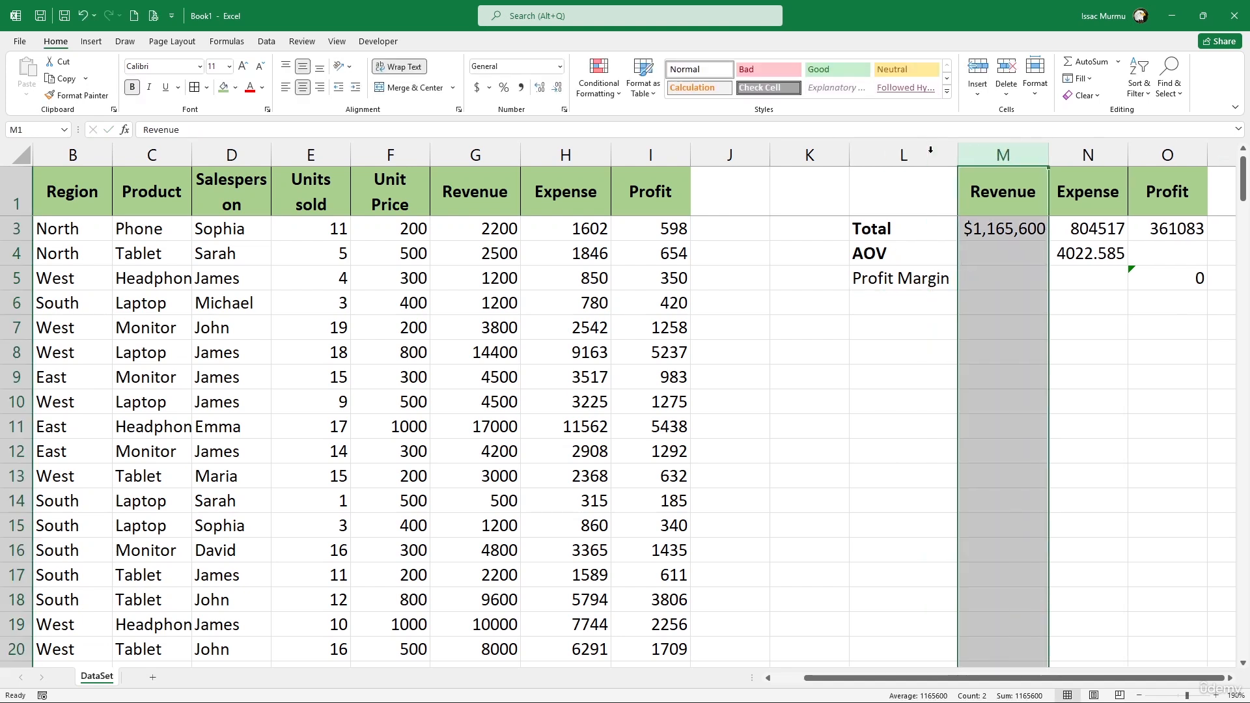
Change the summary label in L5 to "Profit Margin%".
{"action": "left_click", "coordinate": [918, 277]}
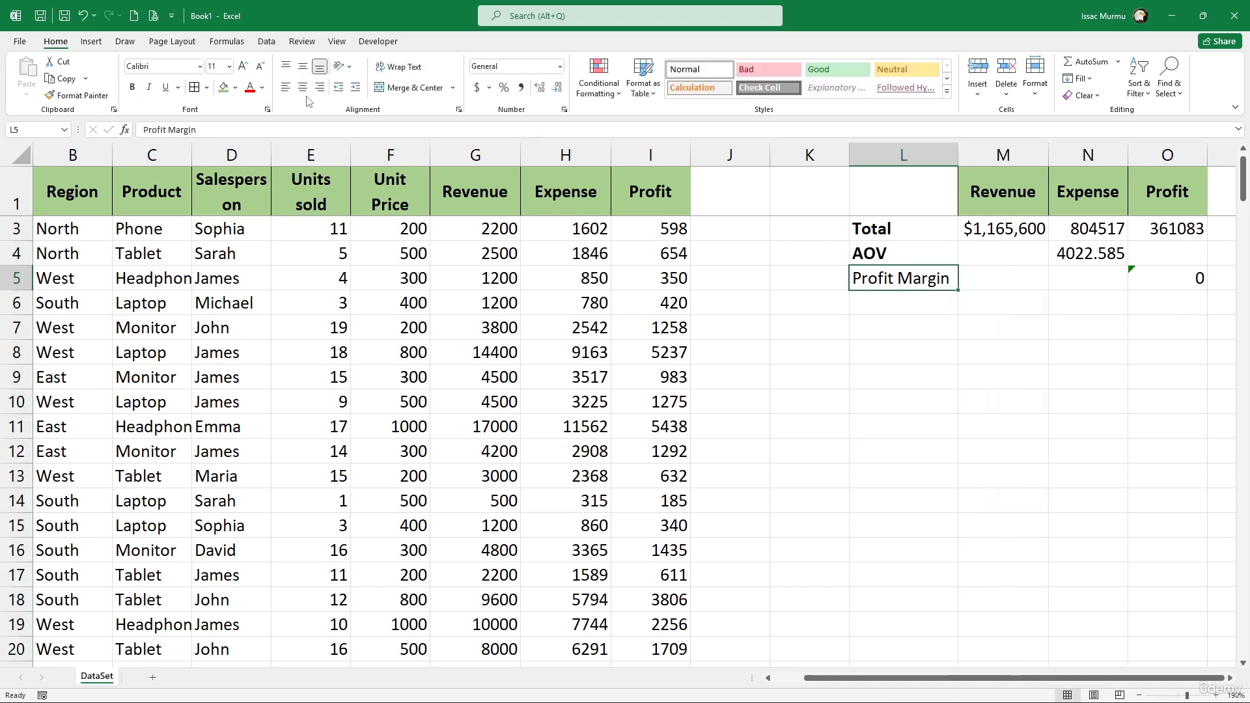
{"action": "left_click", "coordinate": [269, 127]}
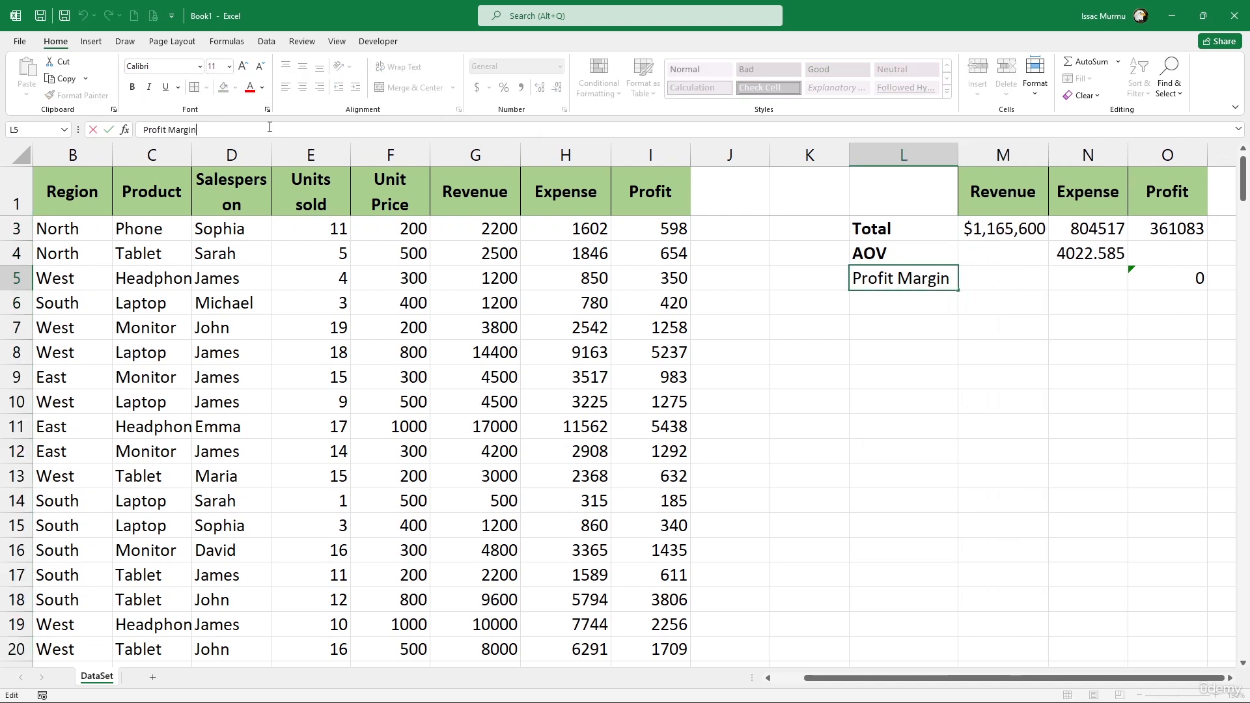
{"action": "type", "text": "%"}
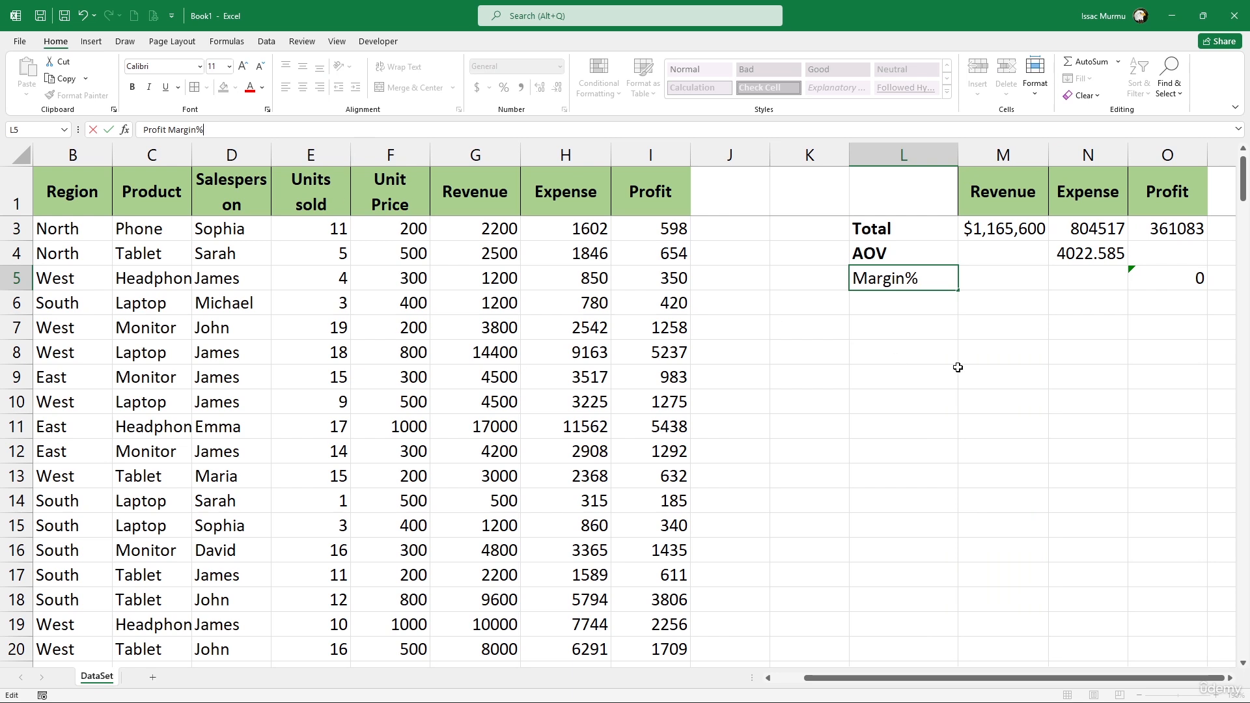
Add the label "Top SalesPerson With Max" in L6, below the profit margin label.
{"action": "left_click", "coordinate": [924, 305]}
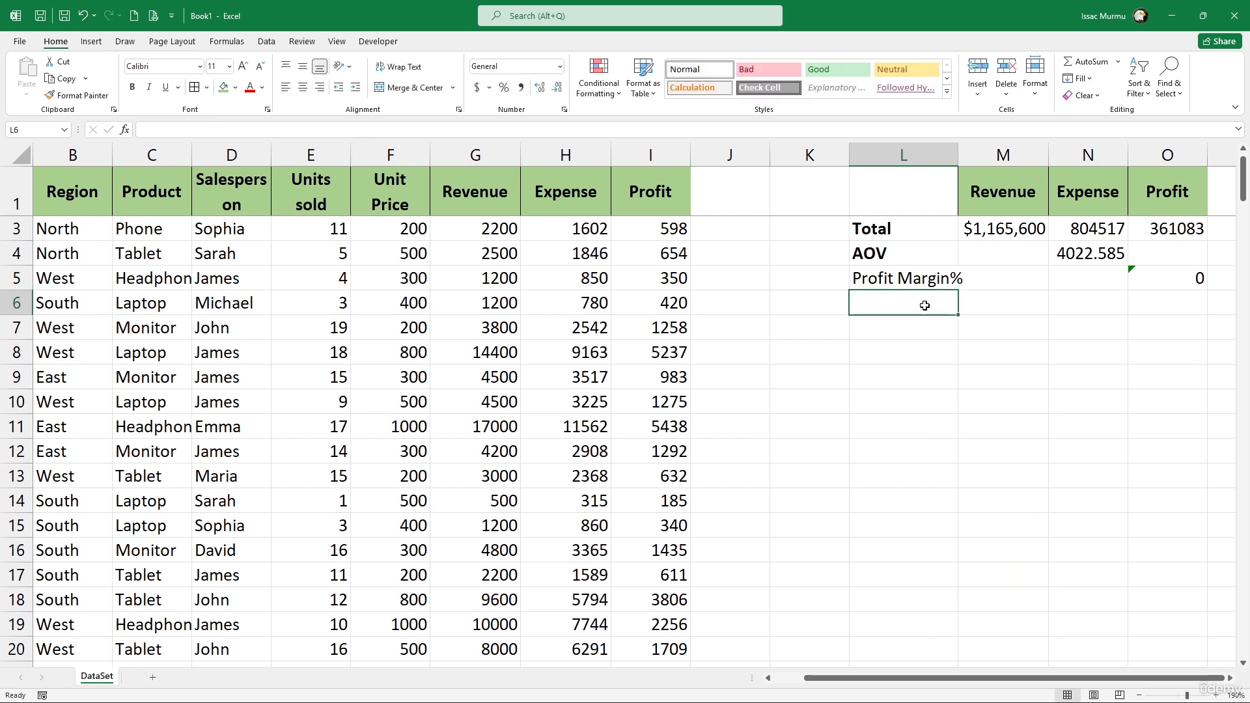
{"action": "type", "text": "Top "}
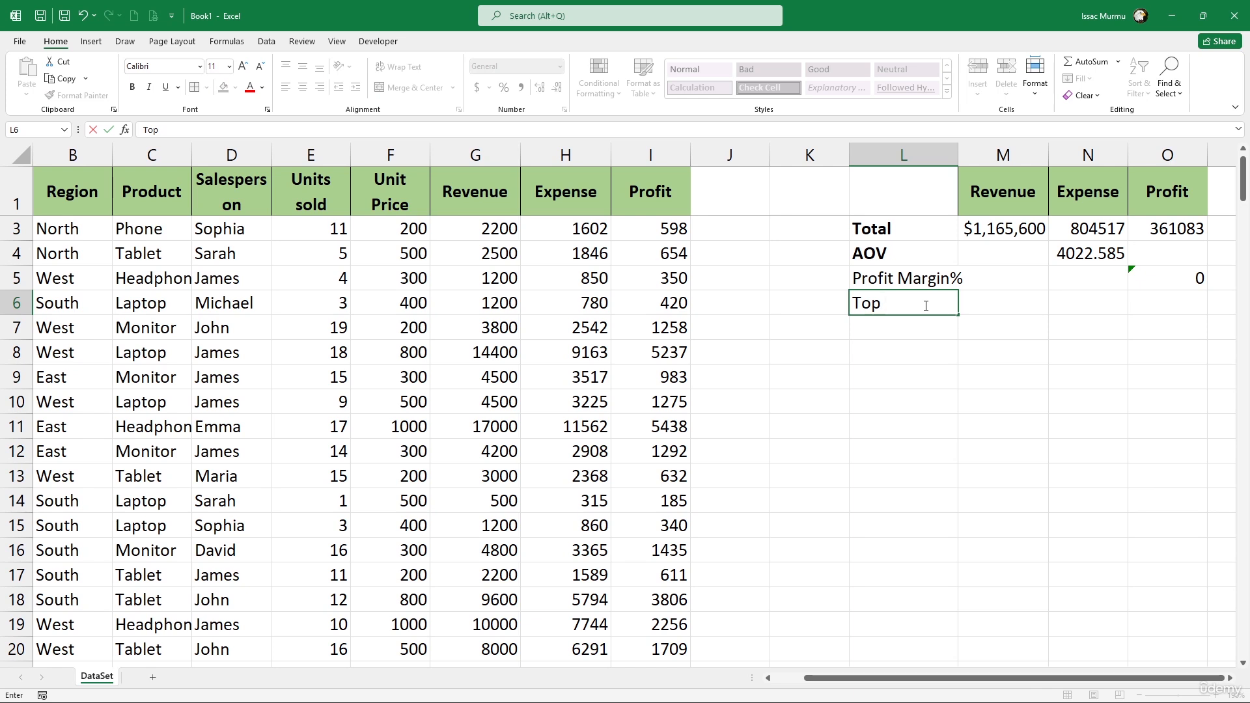
{"action": "type", "text": "SalesPerson"}
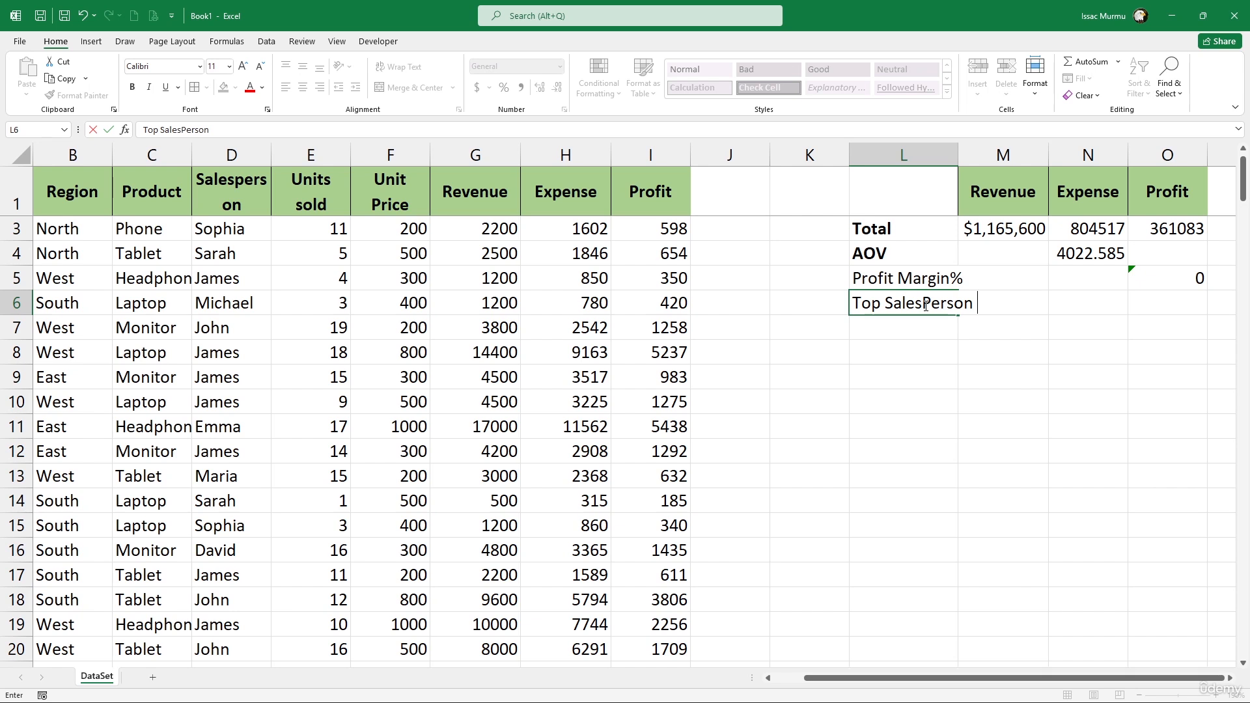
{"action": "type", "text": " With Max"}
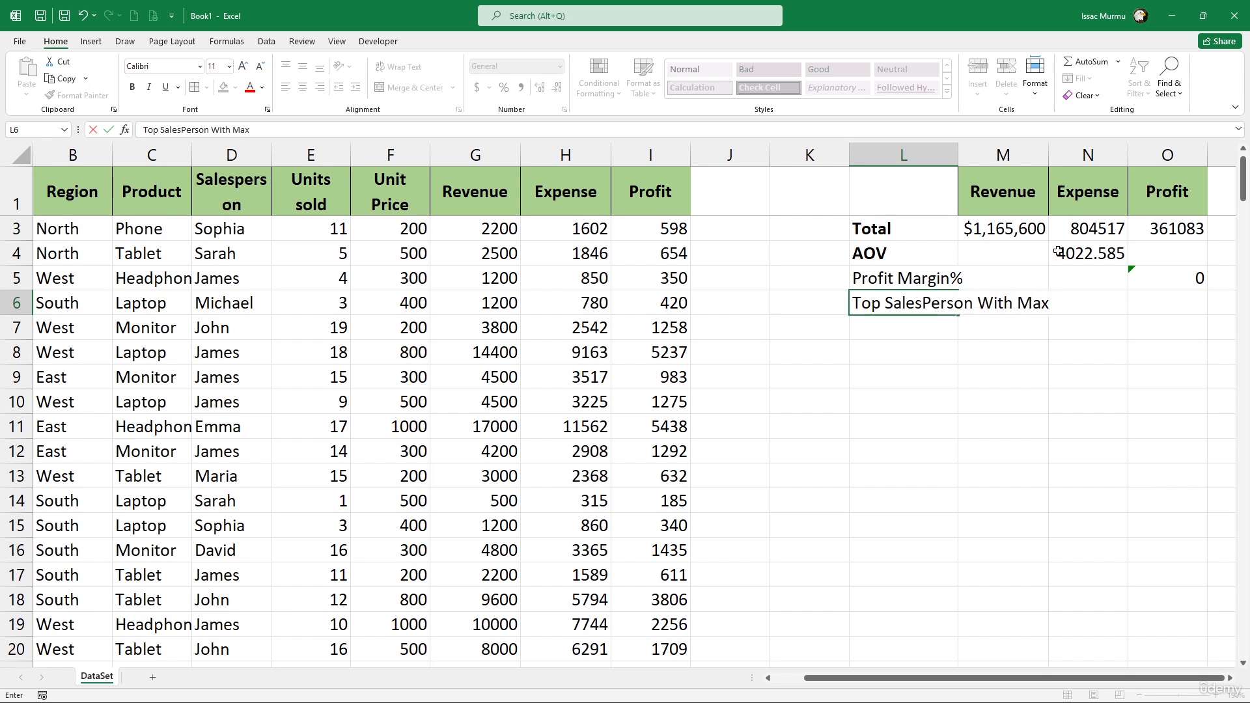
{"action": "left_click", "coordinate": [1082, 351]}
Widen column L to fit the longest summary label and shrink the empty columns J and K to narrow gaps.
{"action": "left_click_drag", "start_coordinate": [971, 156], "coordinate": [1077, 156]}
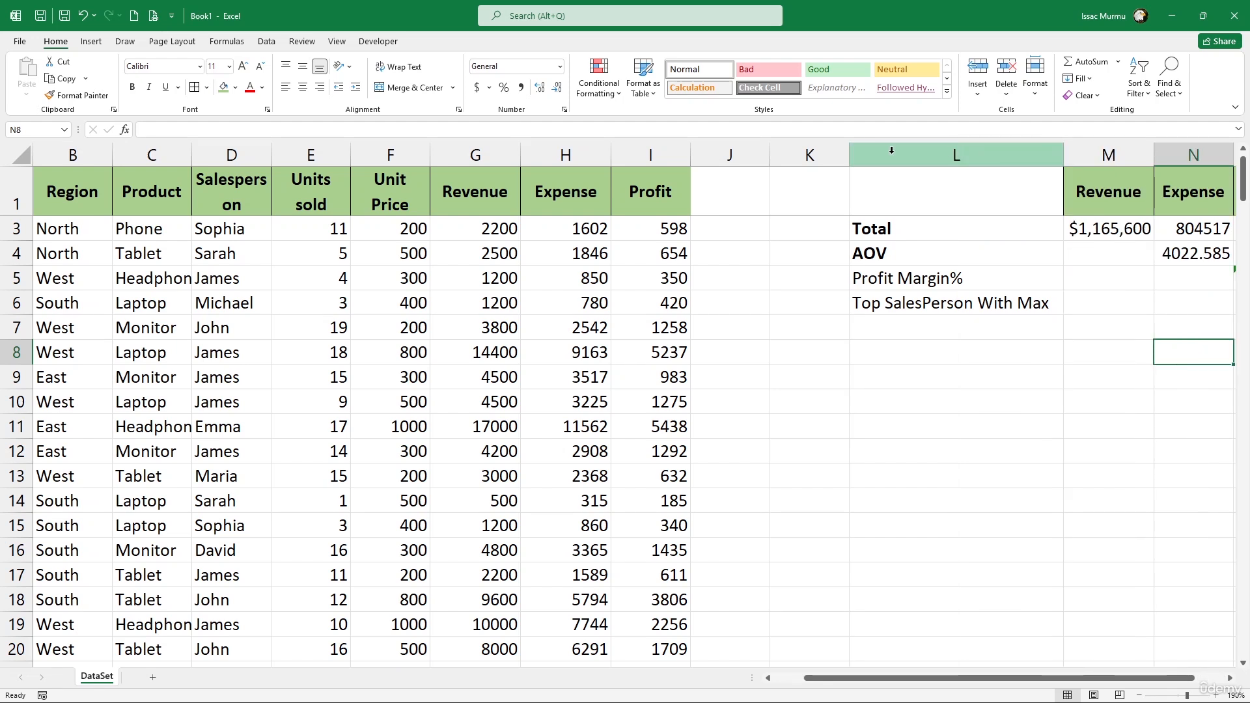
{"action": "left_click_drag", "start_coordinate": [771, 156], "coordinate": [710, 156]}
{"action": "left_click_drag", "start_coordinate": [793, 159], "coordinate": [721, 160]}
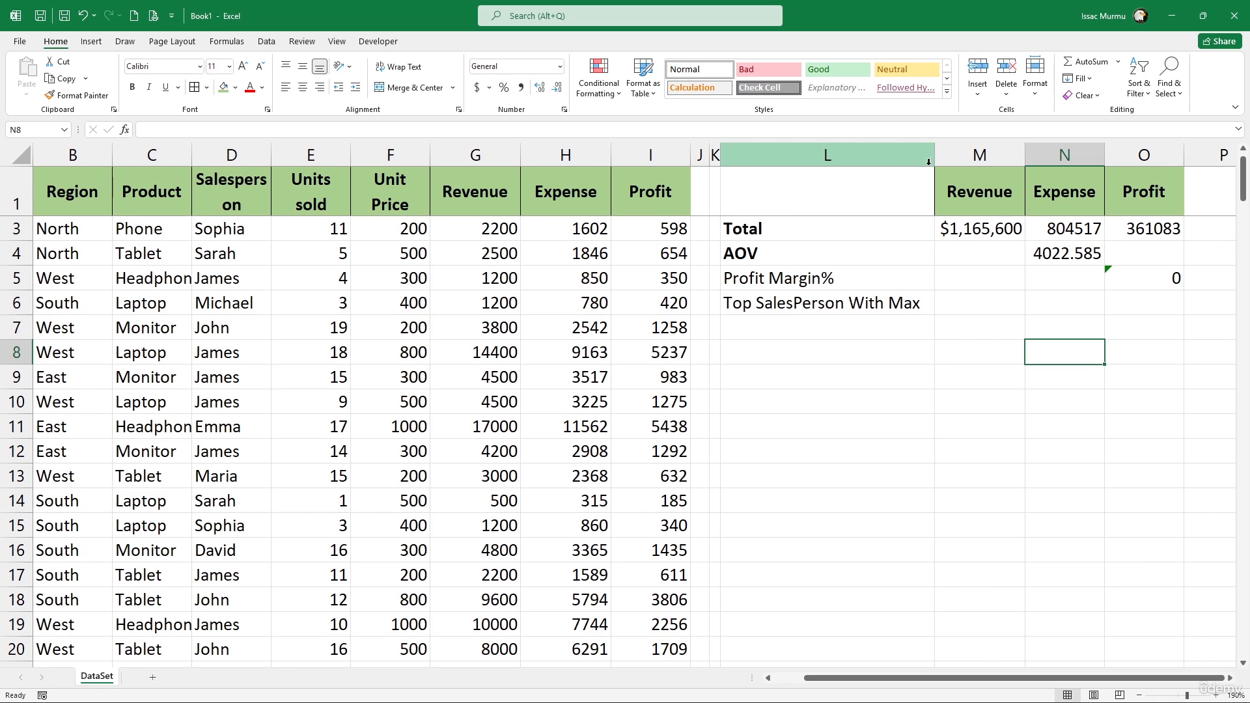
{"action": "left_click_drag", "start_coordinate": [935, 160], "coordinate": [926, 160]}
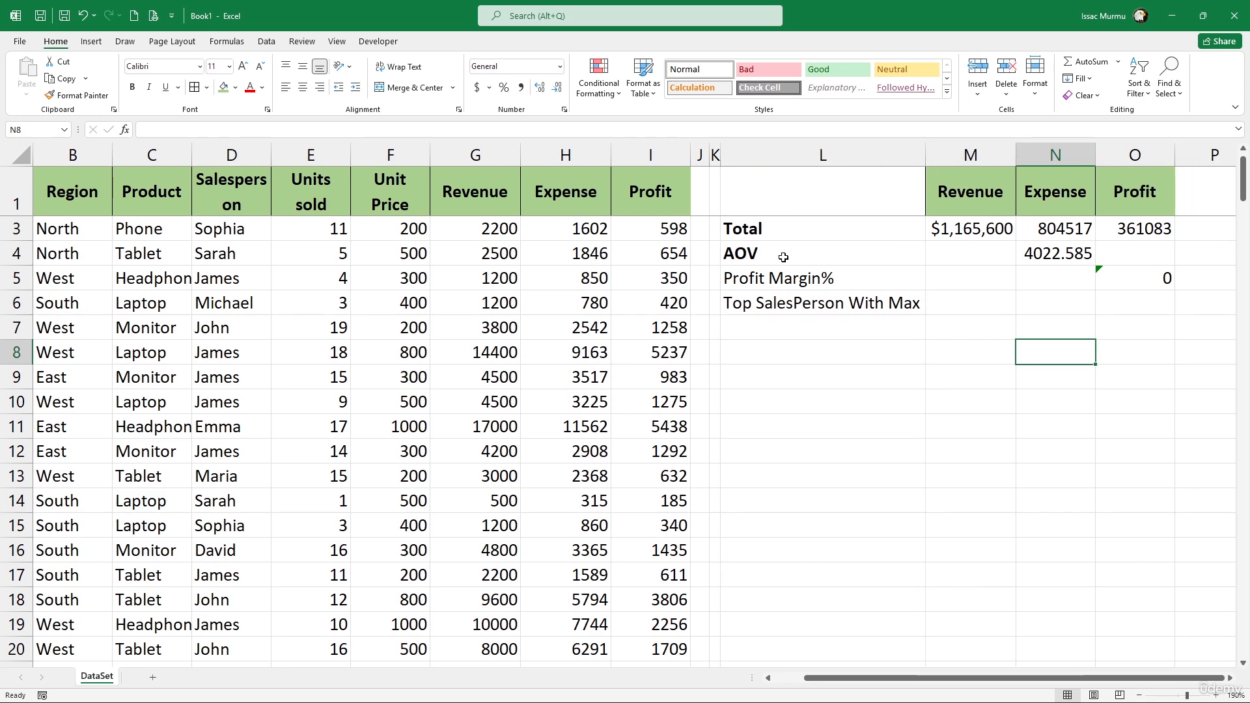
Begin an INDEX formula in M6, beside the top salesperson label, with the Salesperson range D2:D101 as its array.
{"action": "scroll", "coordinate": [784, 257], "scroll_direction": "down", "scroll_amount": 3}
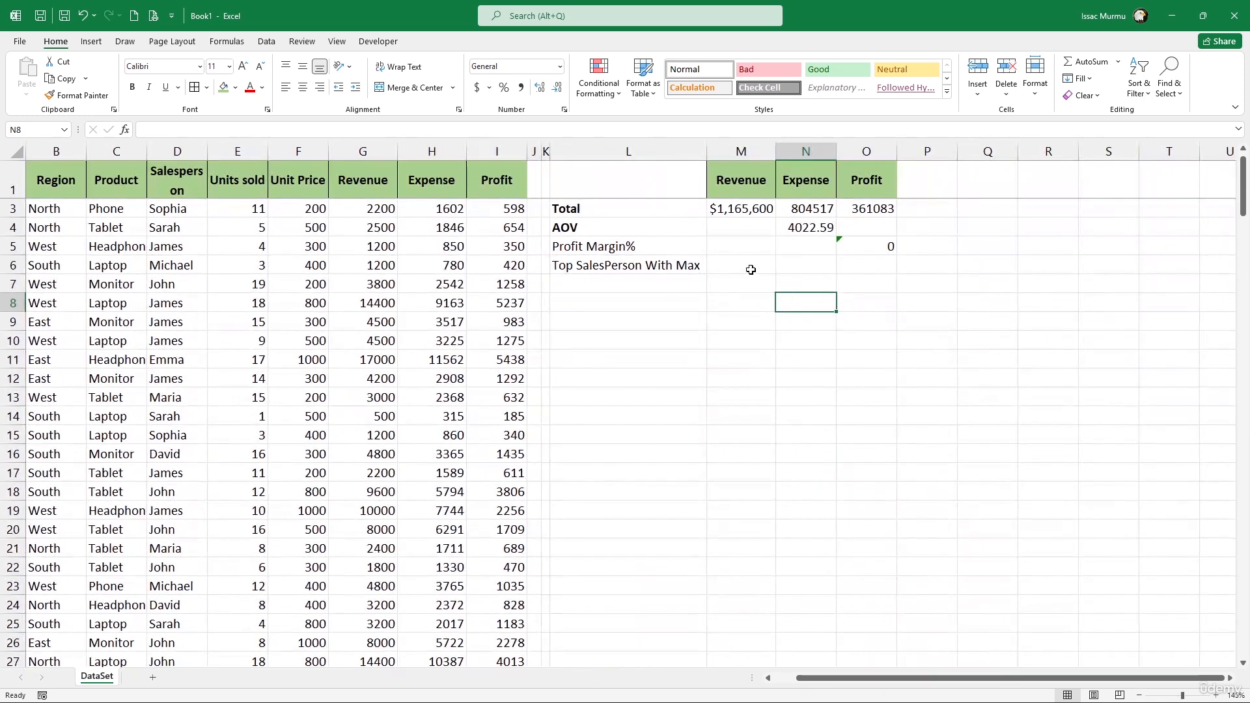
{"action": "left_click", "coordinate": [750, 268]}
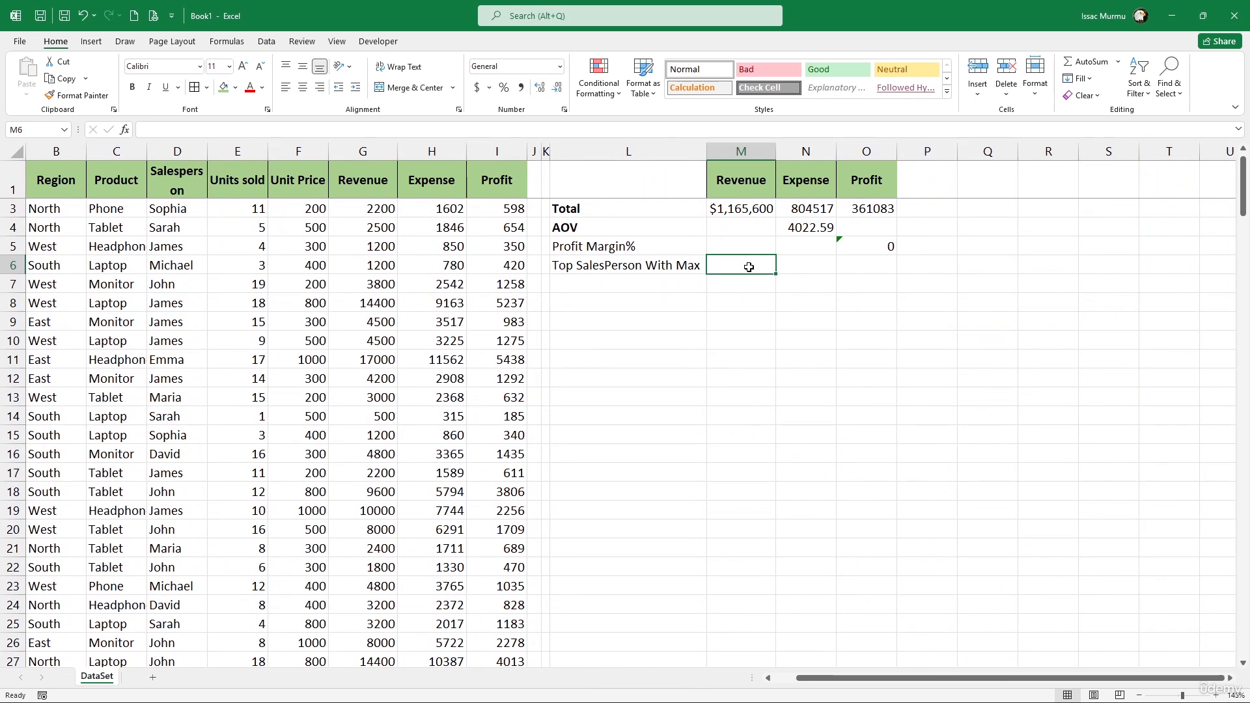
{"action": "type", "text": "=inx"}
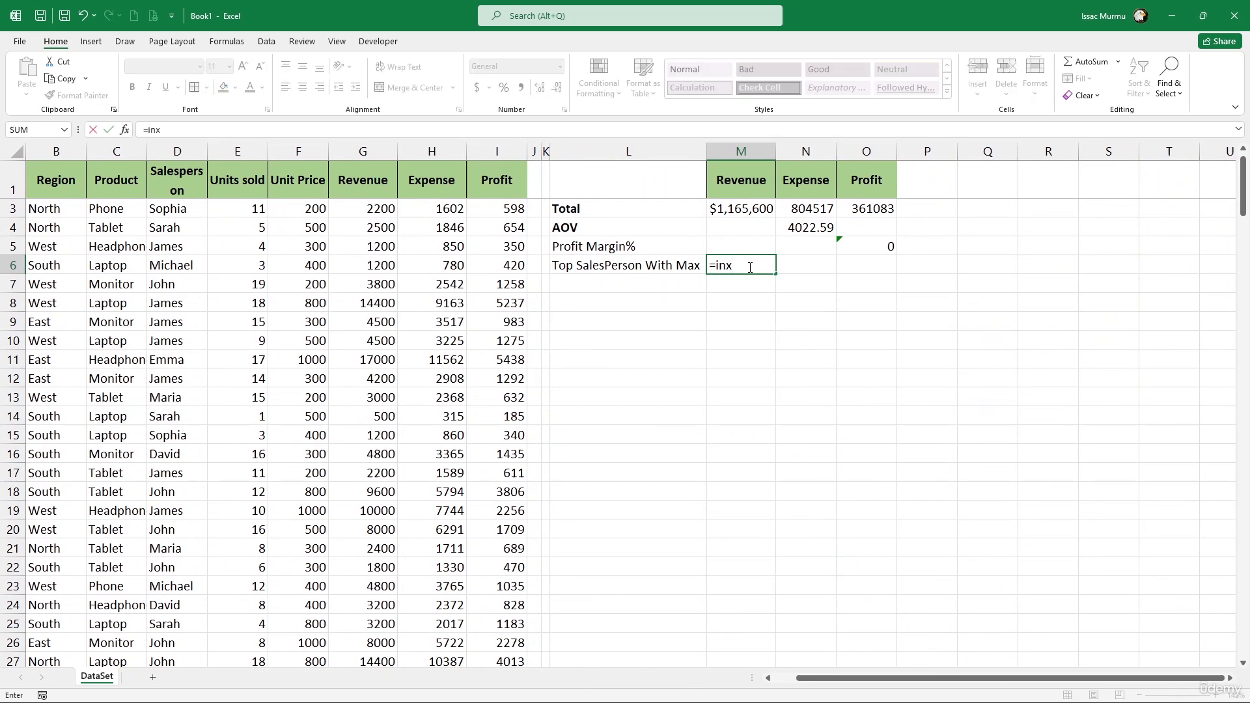
{"action": "key", "text": "BackSpace"}
{"action": "type", "text": "d"}
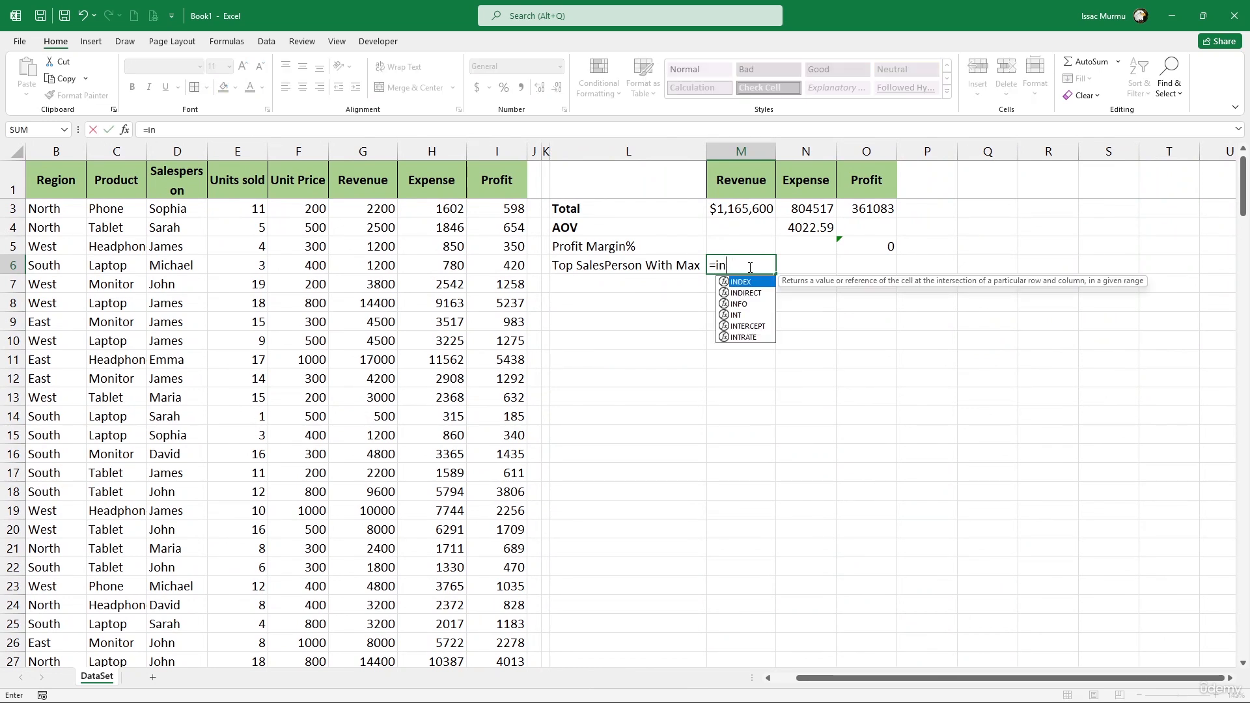
{"action": "key", "text": "Tab"}
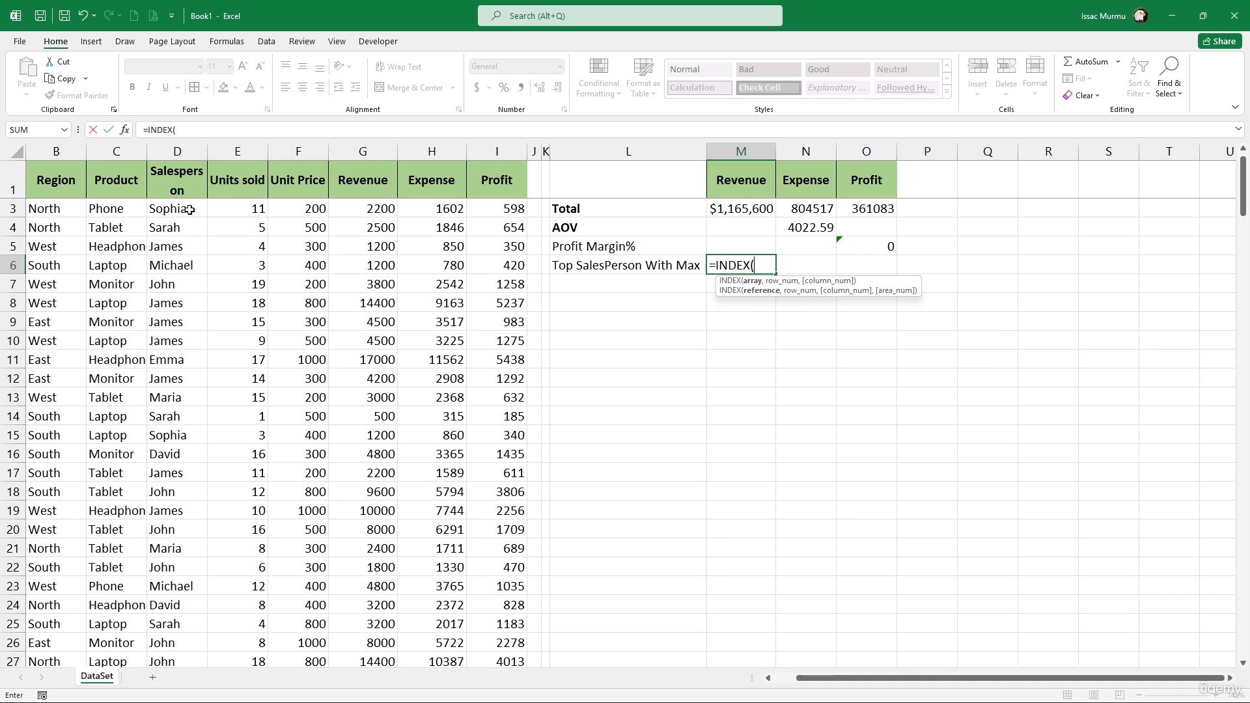
{"action": "type", "text": "@:"}
{"action": "key", "text": "BackSpace"}
{"action": "key", "text": "BackSpace"}
{"action": "key", "text": "BackSpace"}
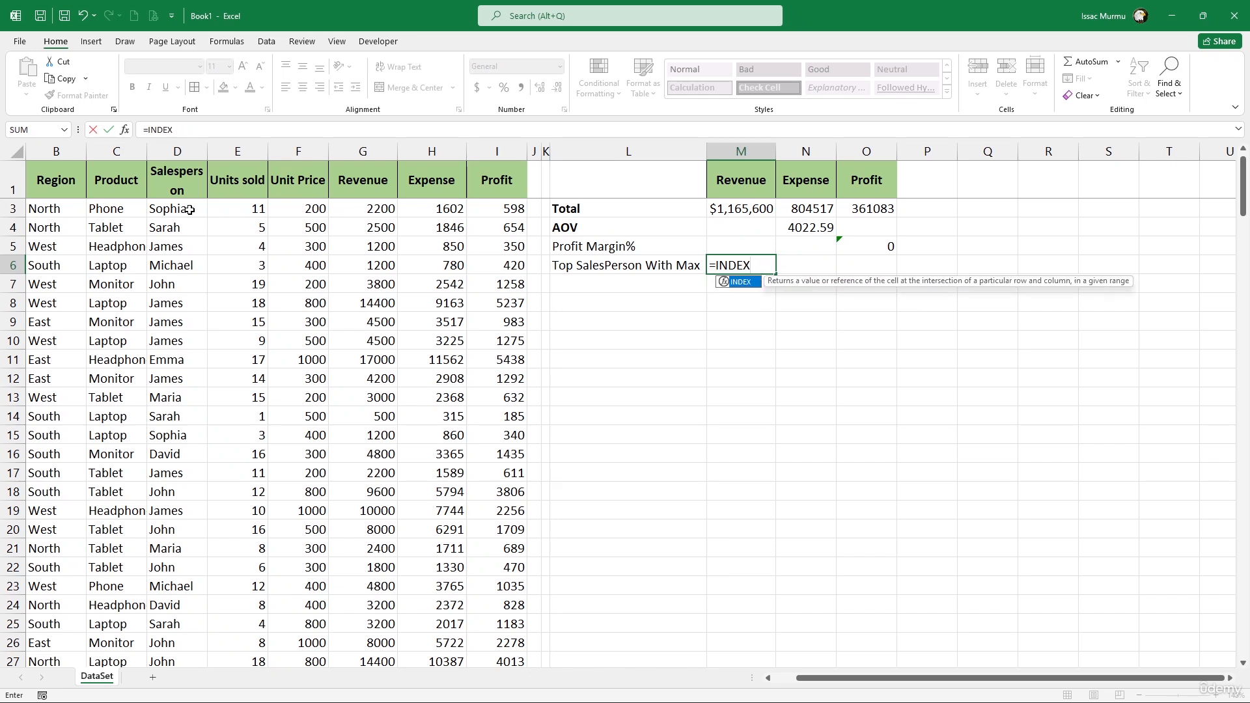
{"action": "type", "text": "("}
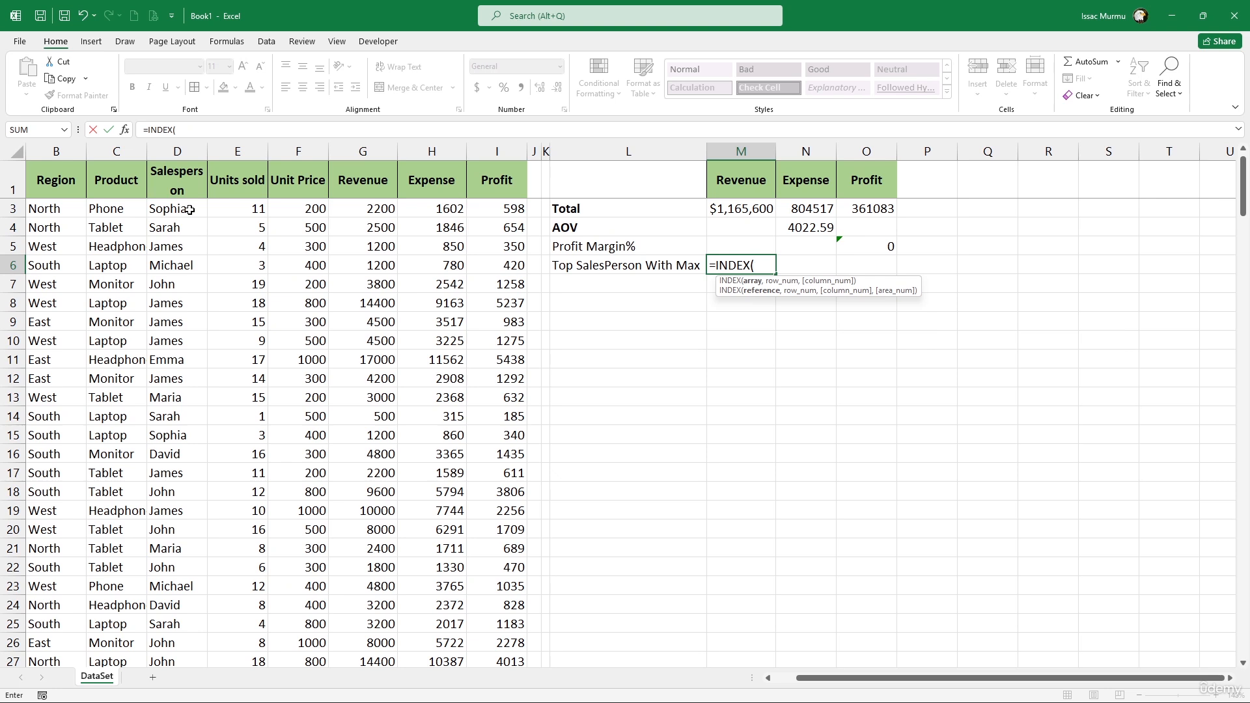
{"action": "type", "text": "d"}
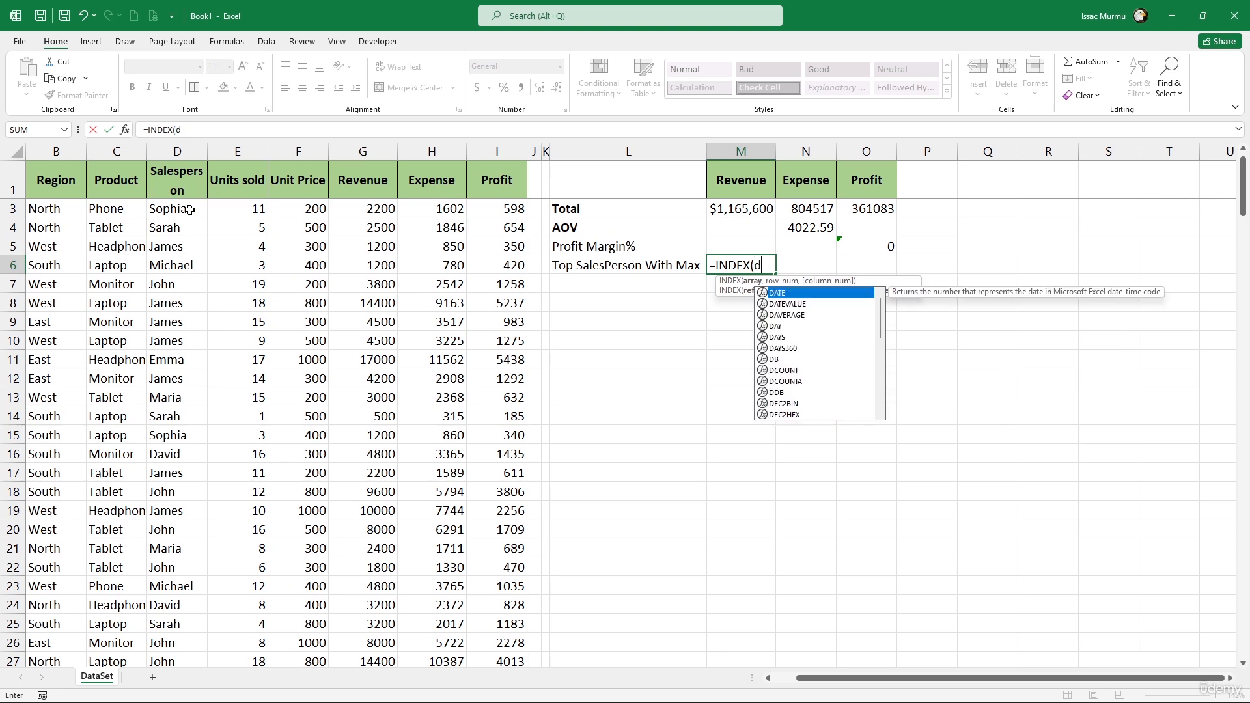
{"action": "type", "text": "2"}
{"action": "key", "text": "BackSpace"}
{"action": "type", "text": "2:"}
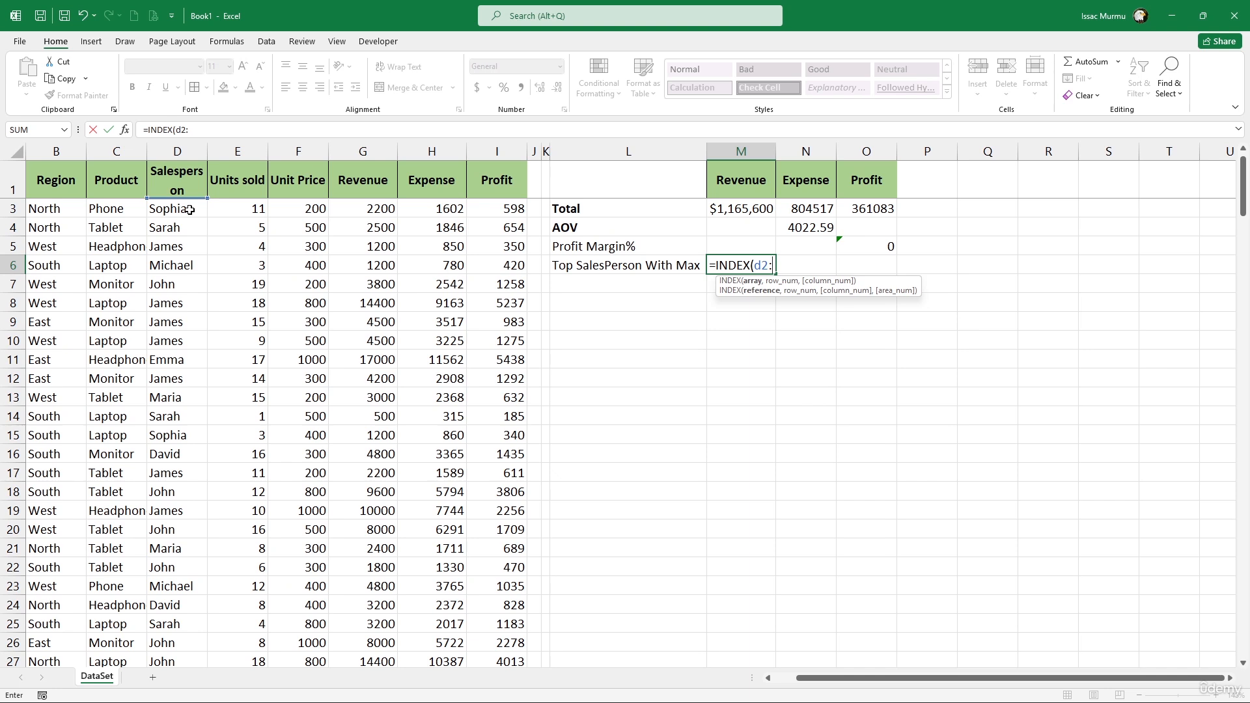
{"action": "type", "text": "D101"}
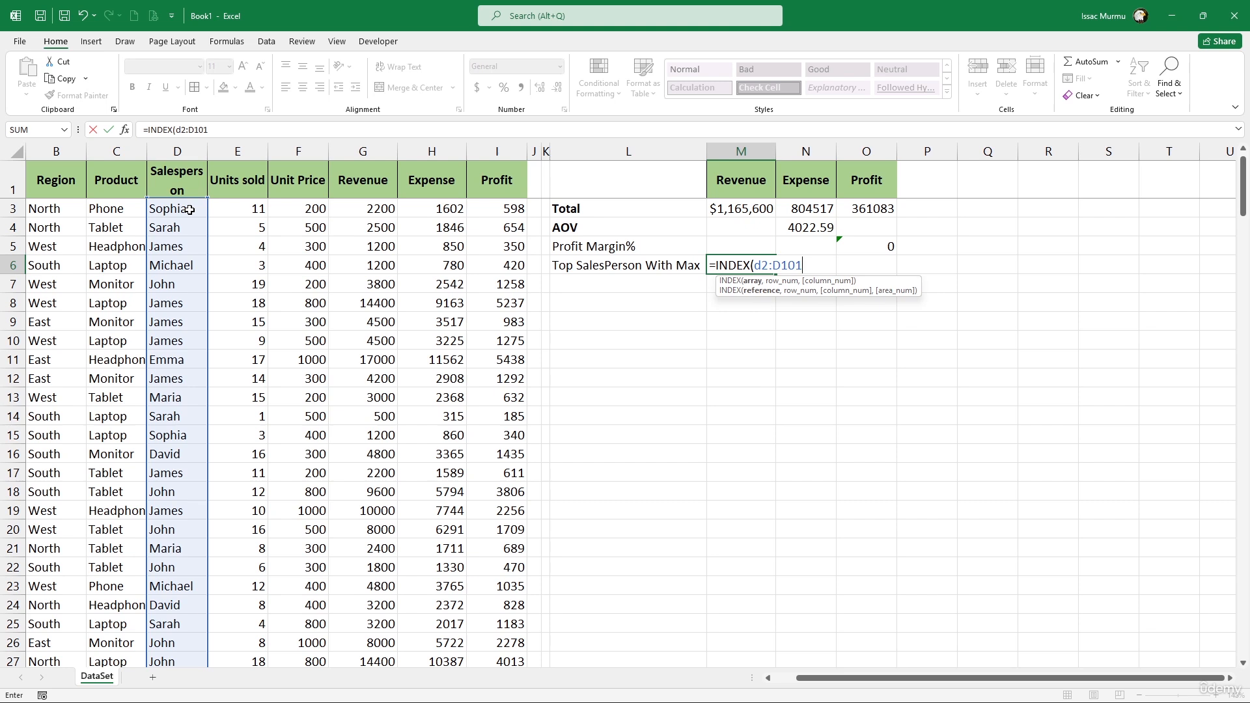
Nest MATCH as the INDEX row number, with MAX(H2:H101) as its lookup value.
{"action": "type", "text": ","}
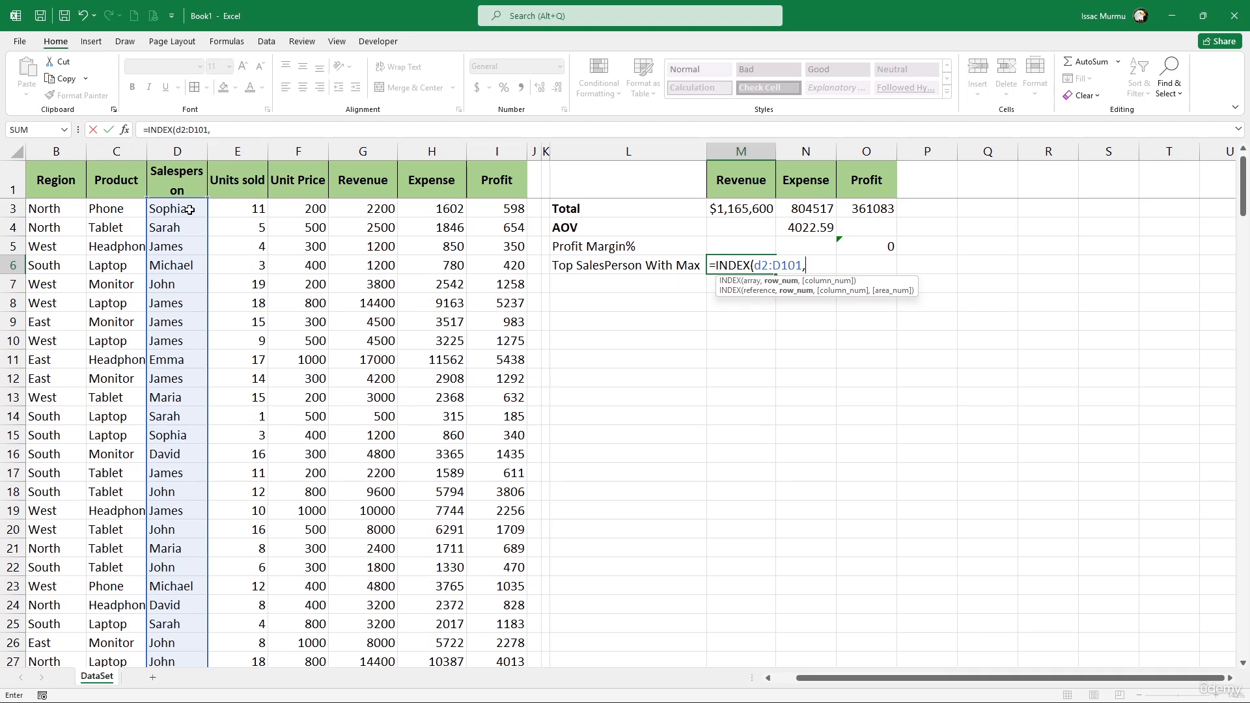
{"action": "type", "text": "ma"}
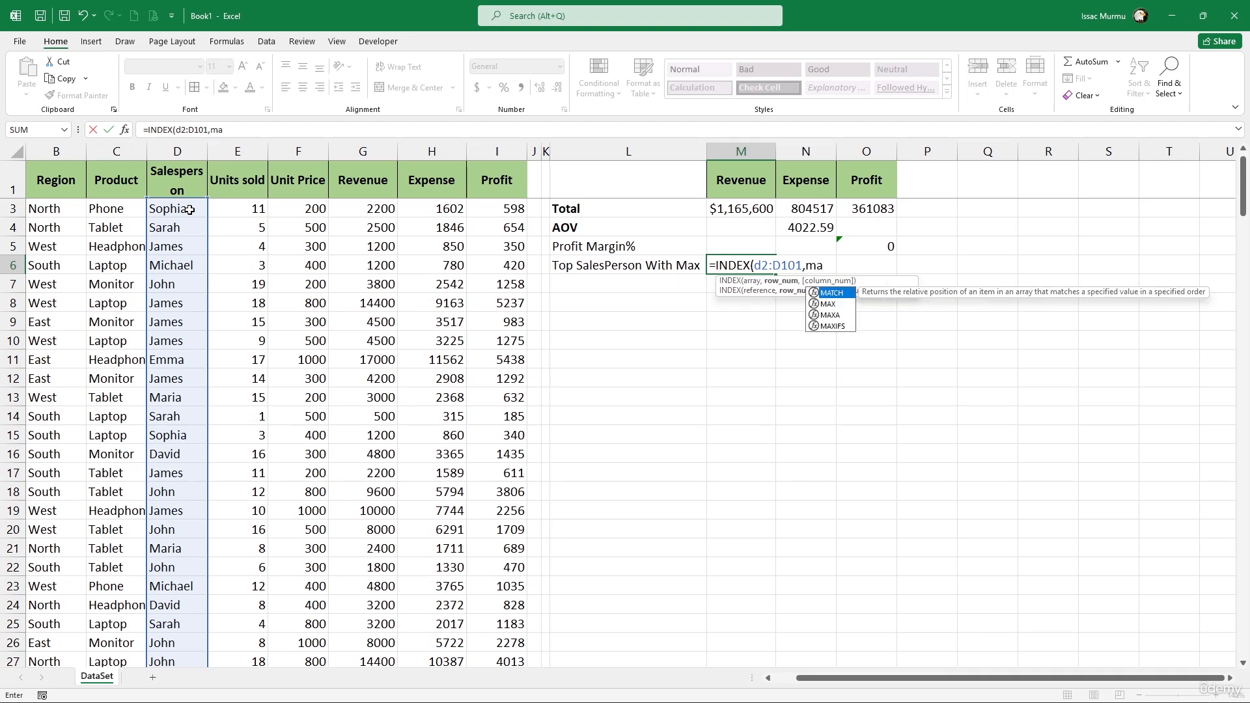
{"action": "key", "text": "Tab"}
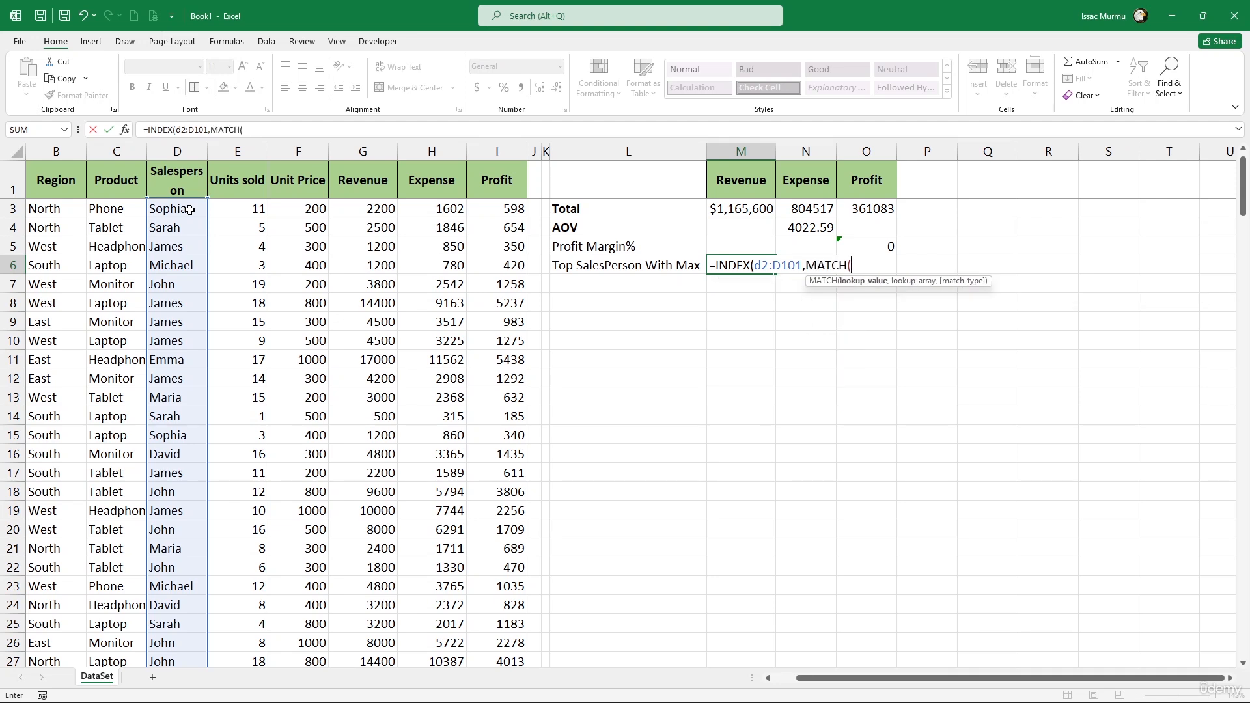
{"action": "type", "text": "ma"}
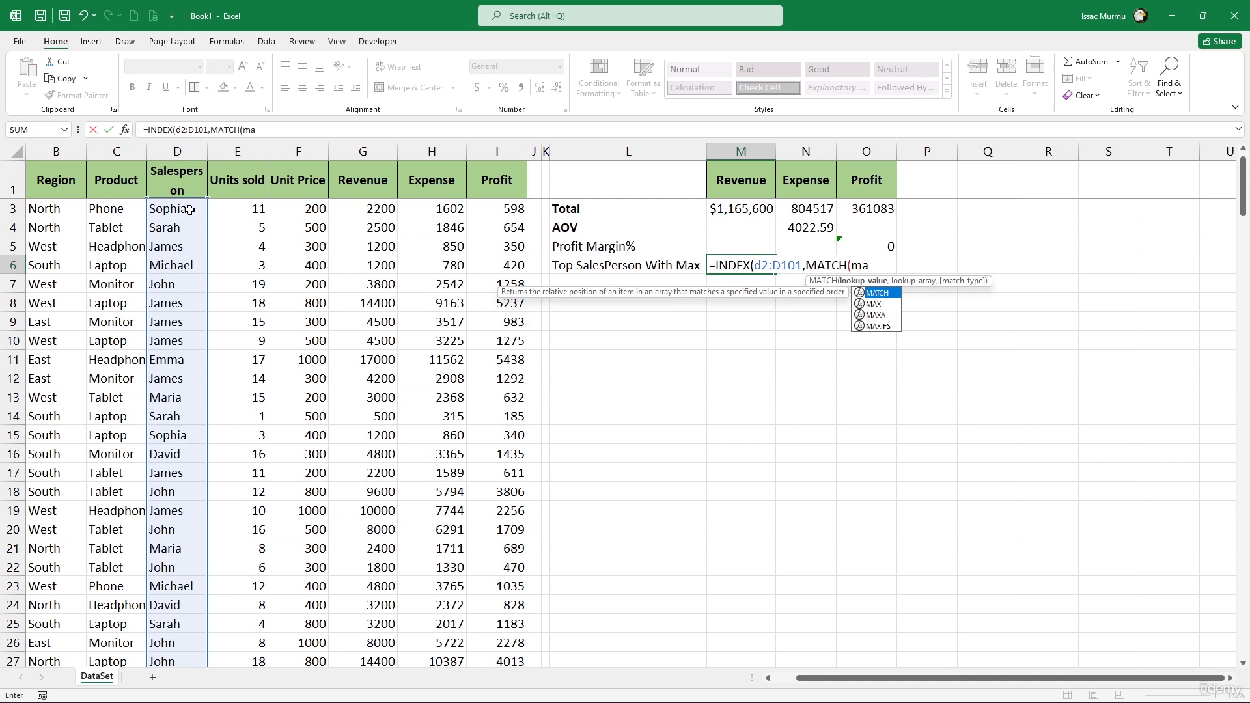
{"action": "type", "text": "x"}
{"action": "key", "text": "Tab"}
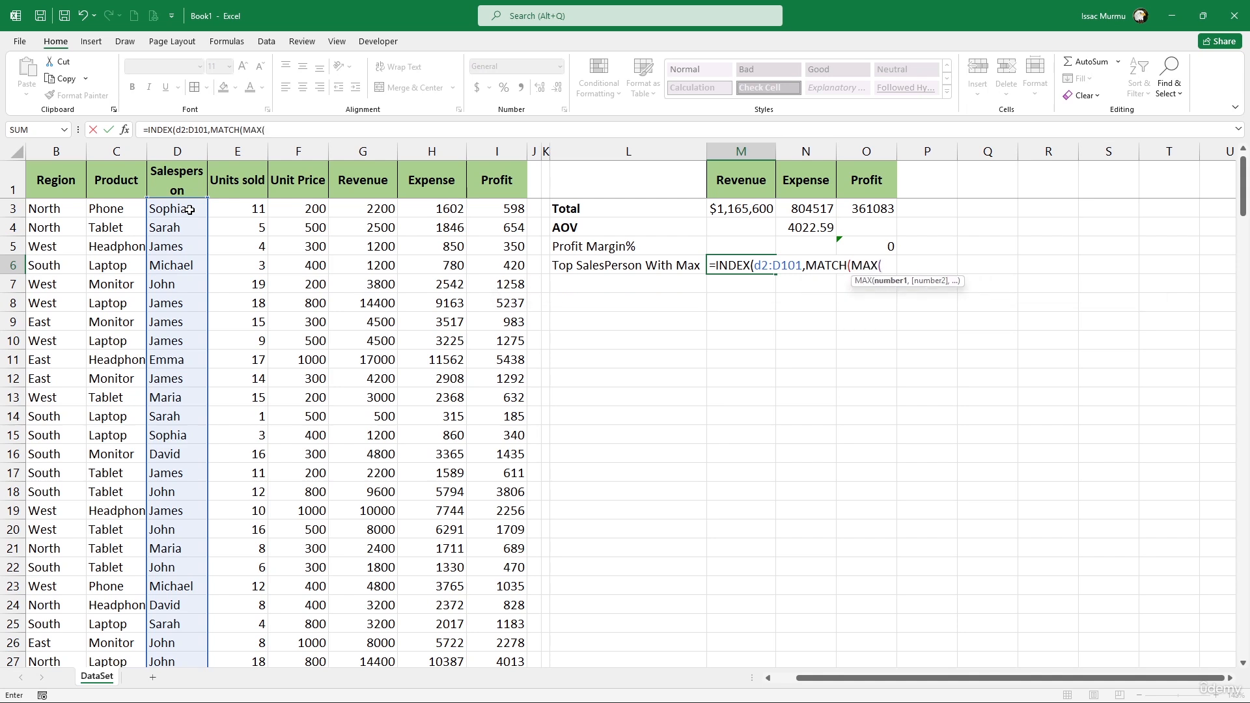
{"action": "type", "text": "H"}
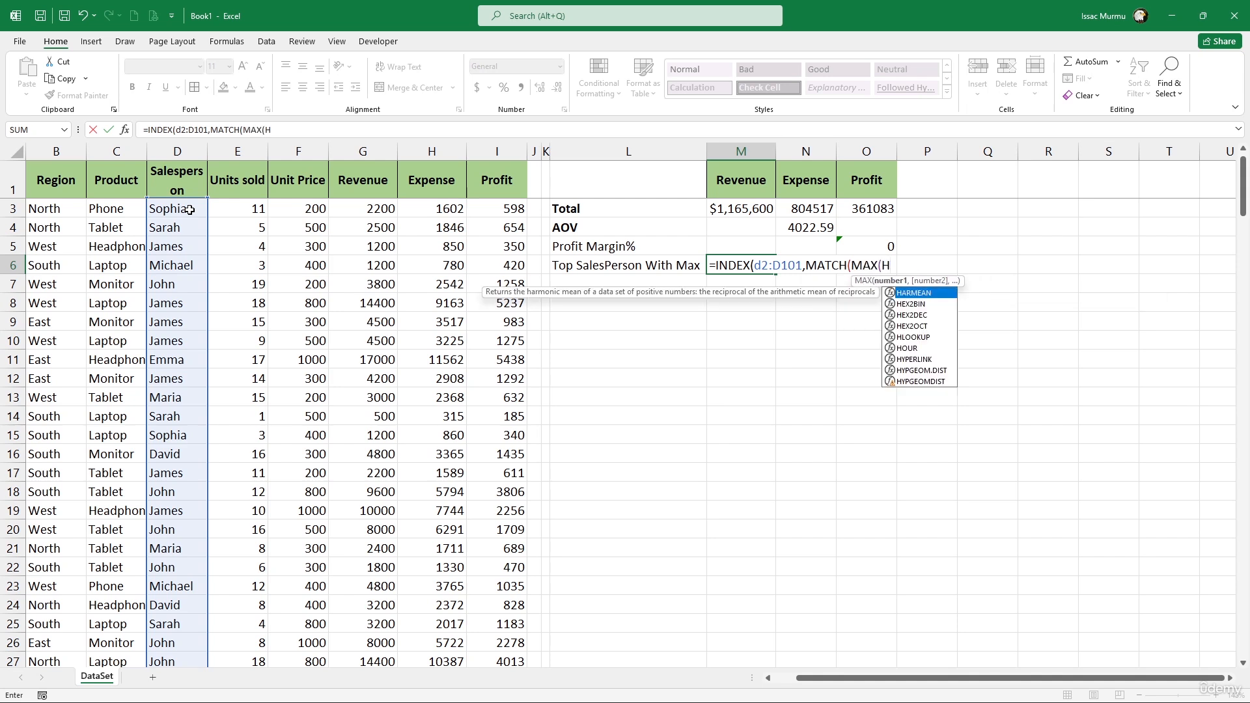
{"action": "type", "text": "2"}
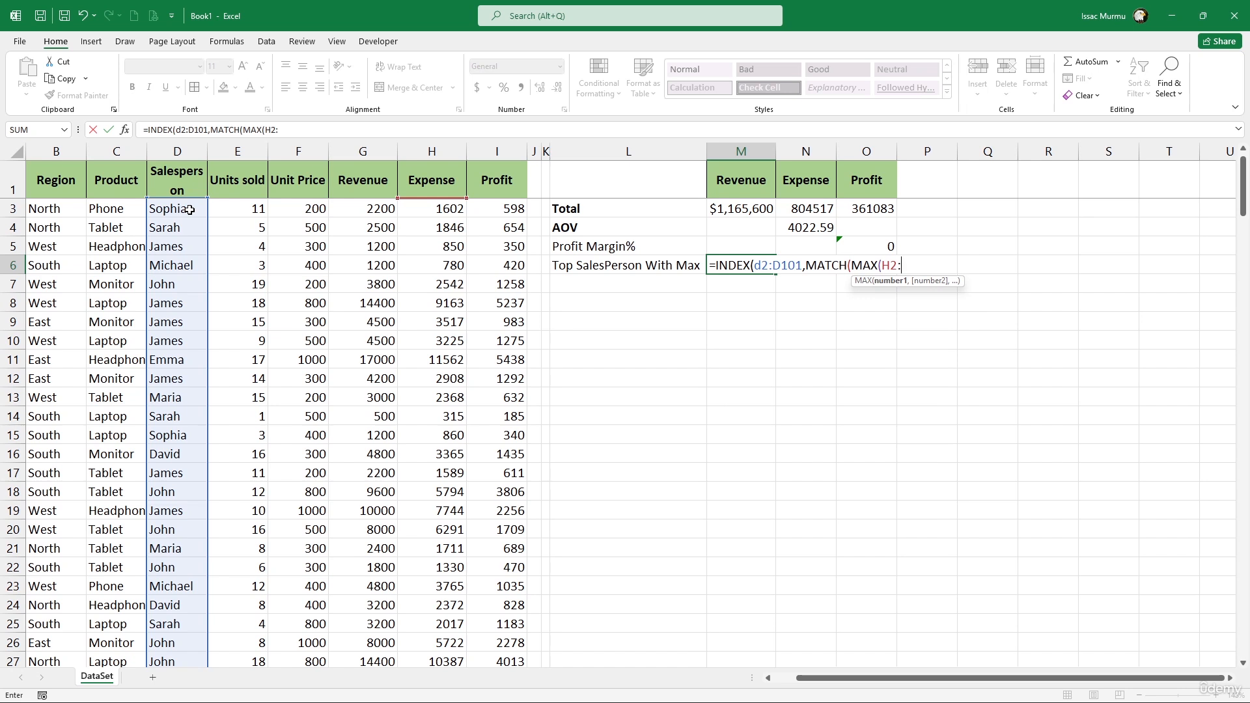
{"action": "type", "text": ":h101"}
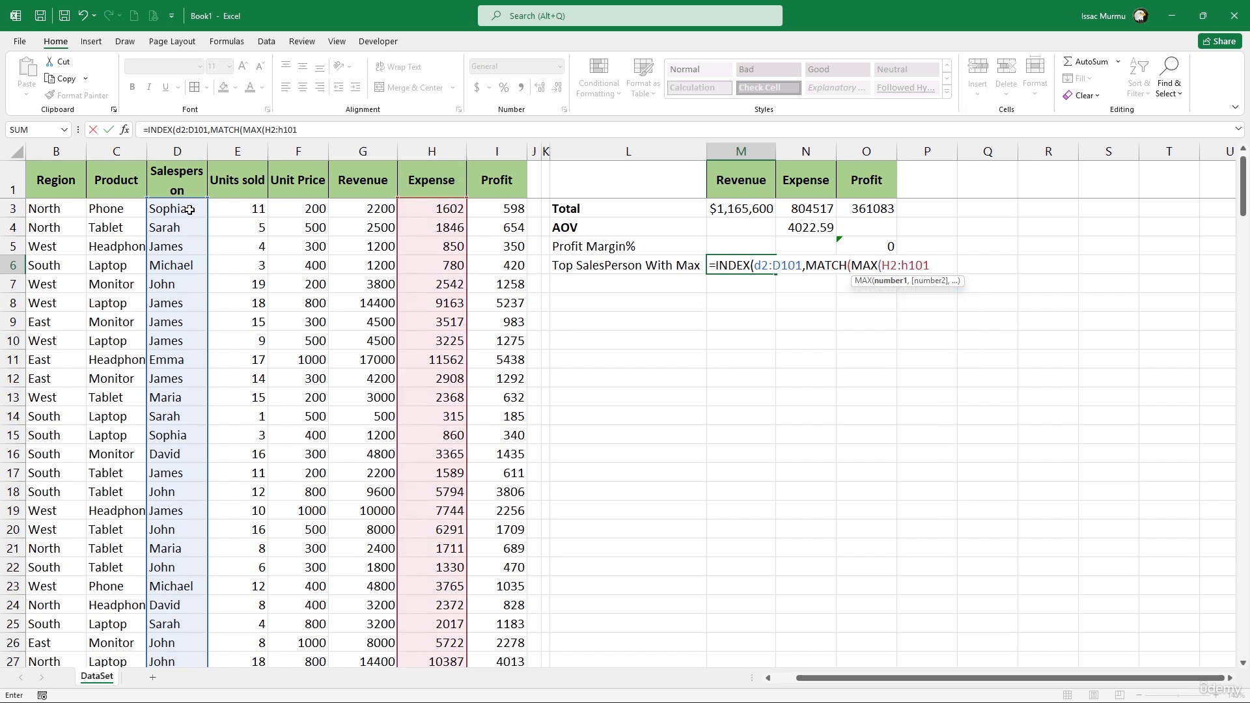
{"action": "type", "text": ")"}
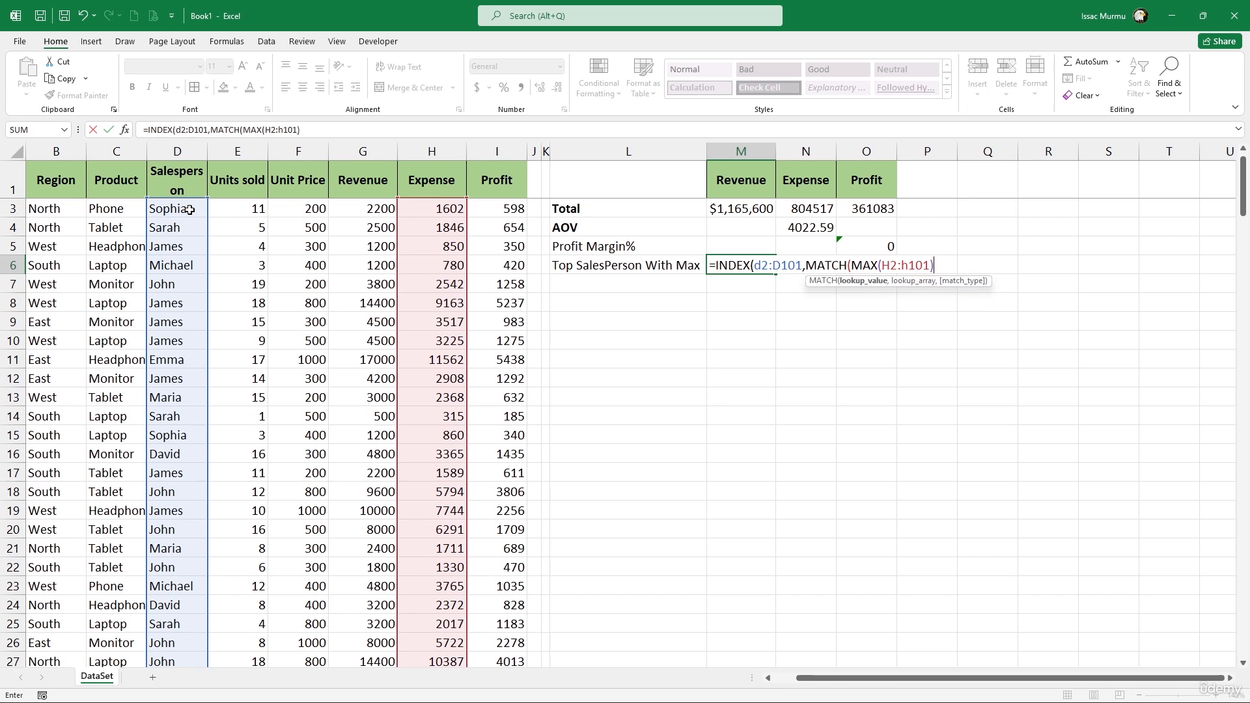
Complete the formula in M6 by giving MATCH the lookup array H2:H101 and match type 0 for an exact match.
{"action": "type", "text": ",H"}
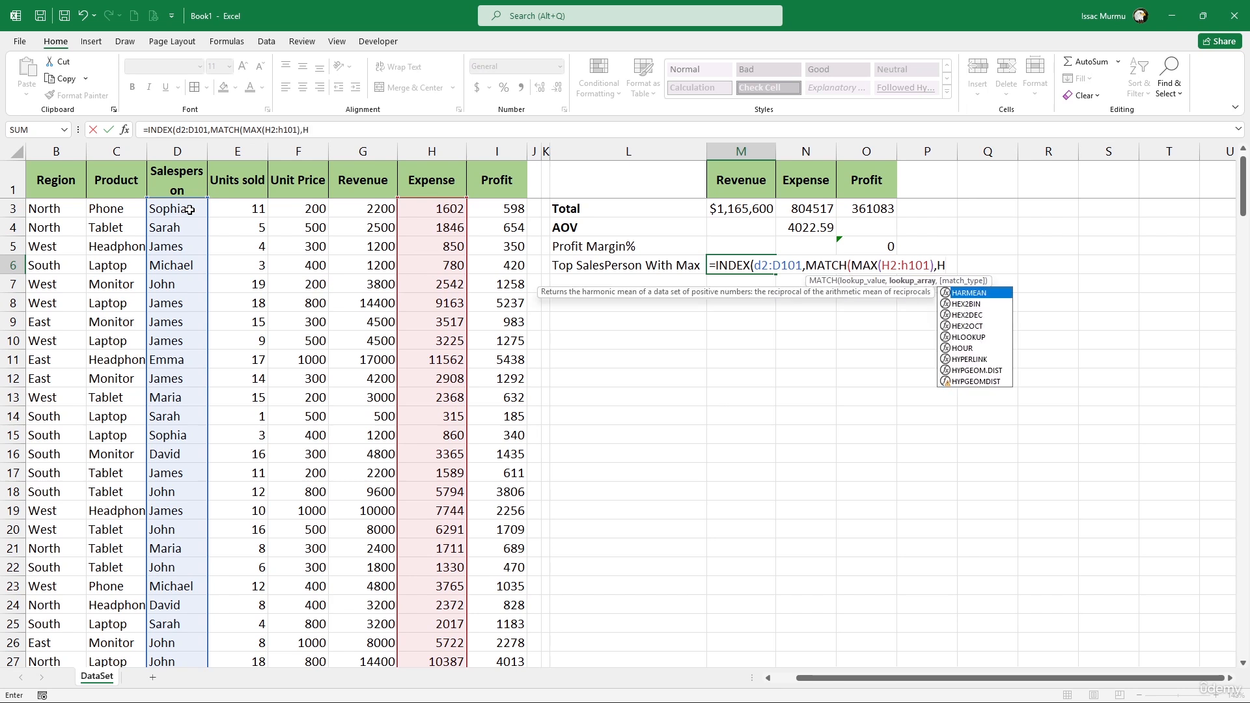
{"action": "type", "text": "2"}
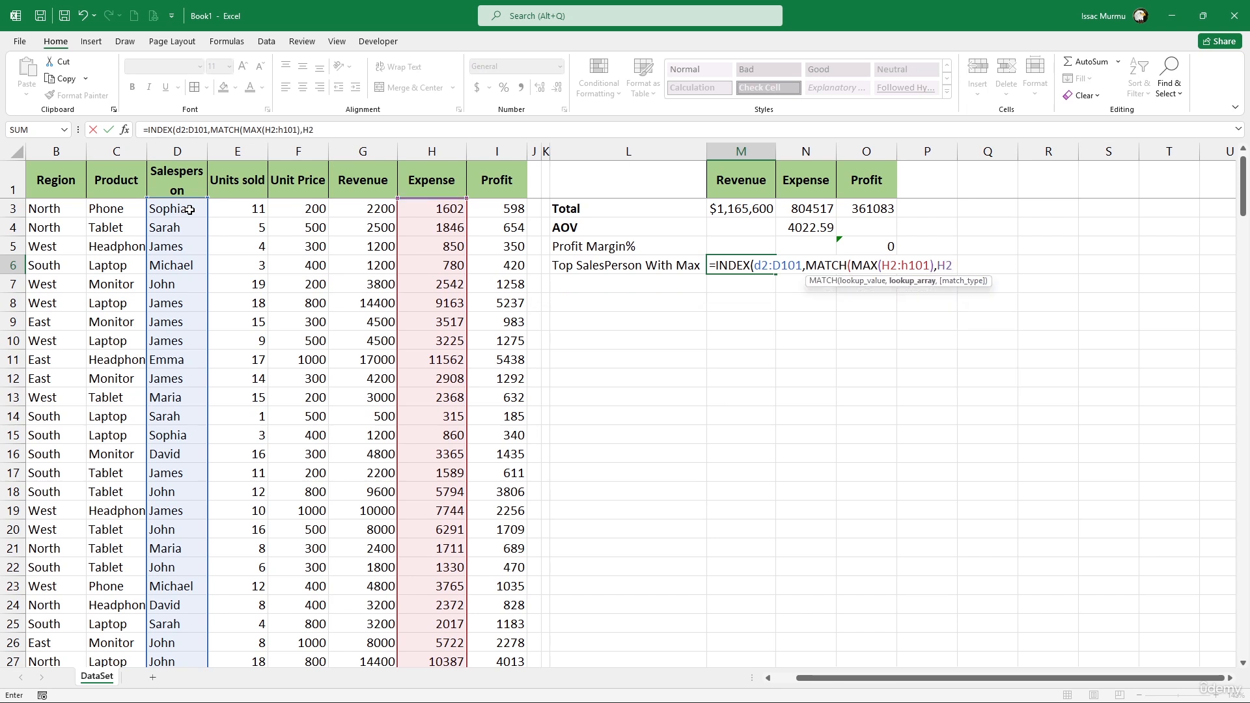
{"action": "type", "text": ":h"}
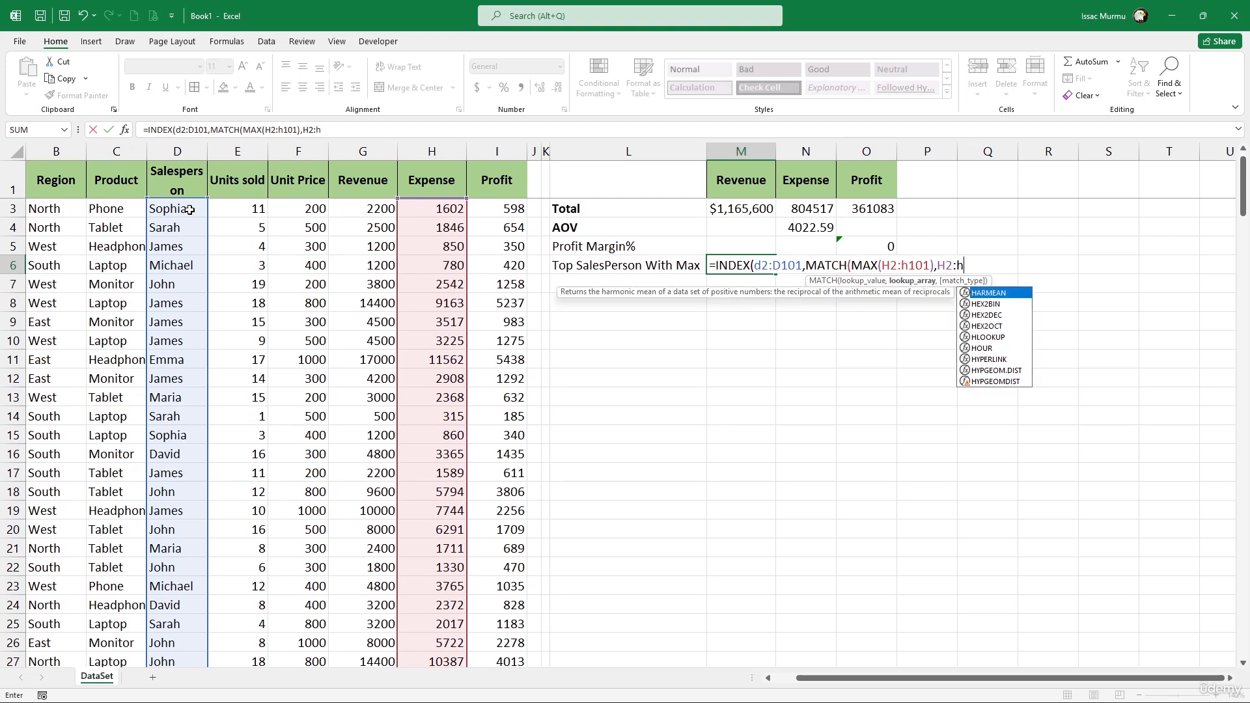
{"action": "type", "text": "10"}
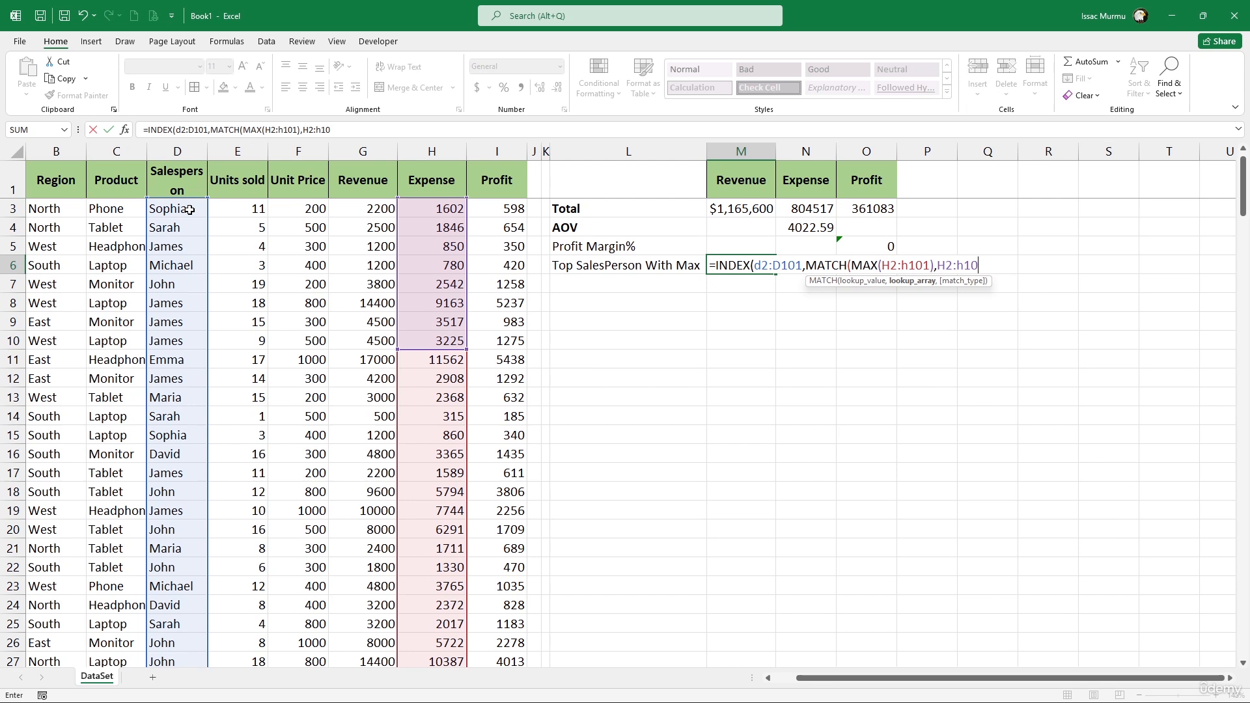
{"action": "type", "text": "1"}
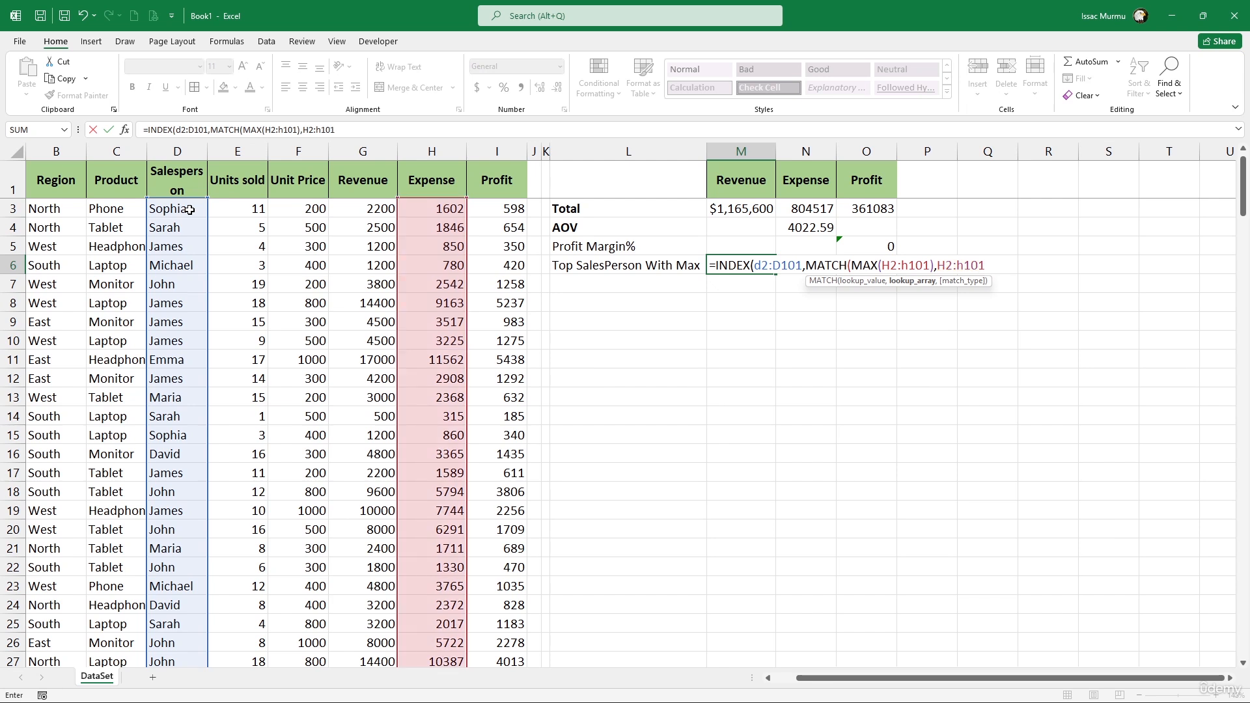
{"action": "type", "text": ","}
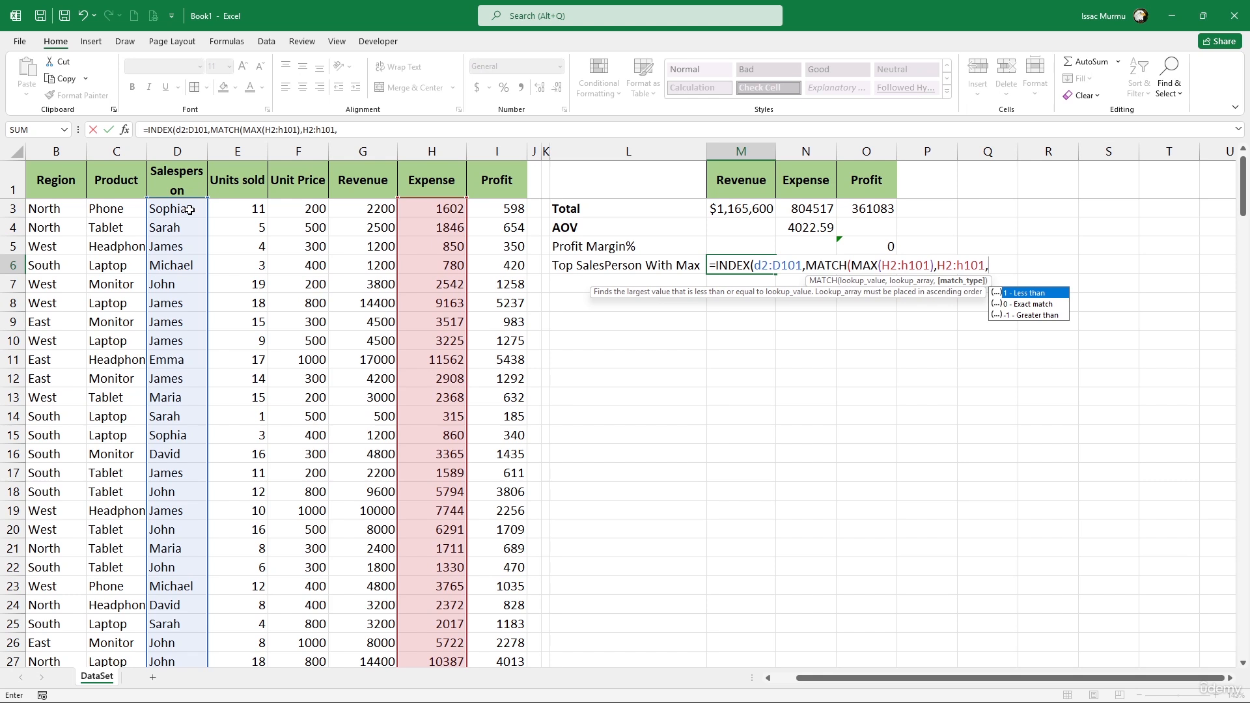
{"action": "type", "text": "0))"}
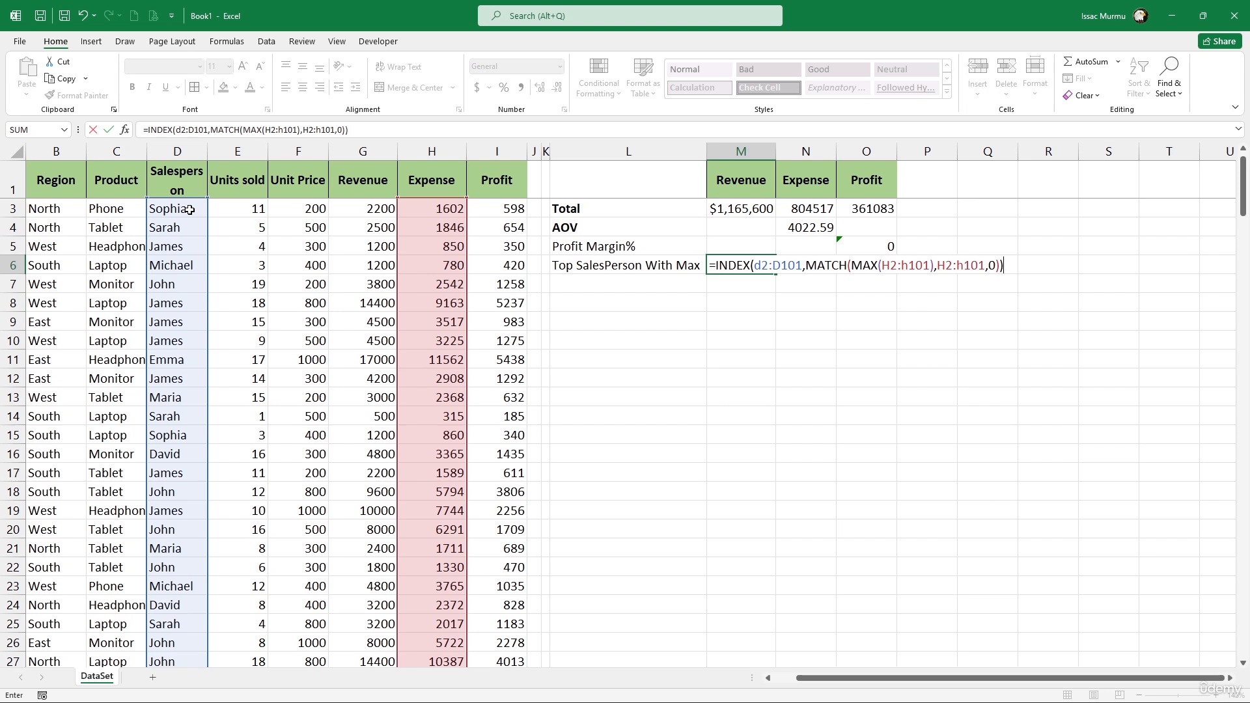
{"action": "key", "text": "Return"}
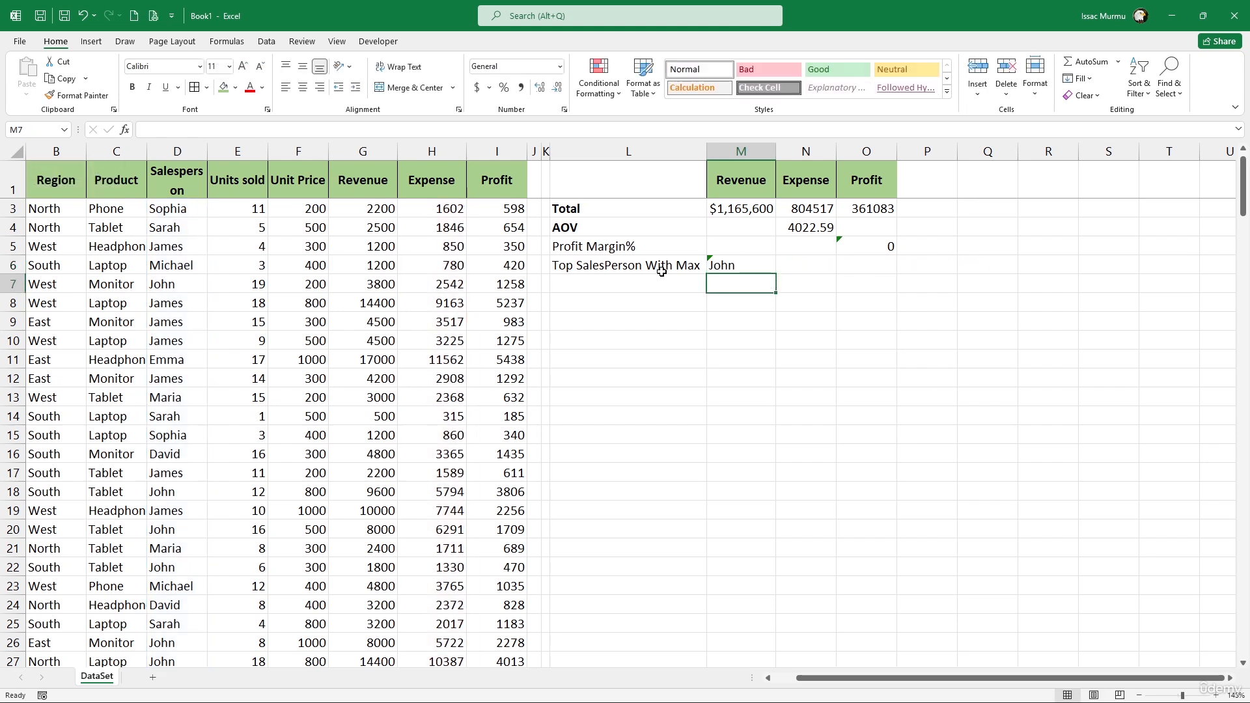
{"action": "left_click", "coordinate": [743, 265]}
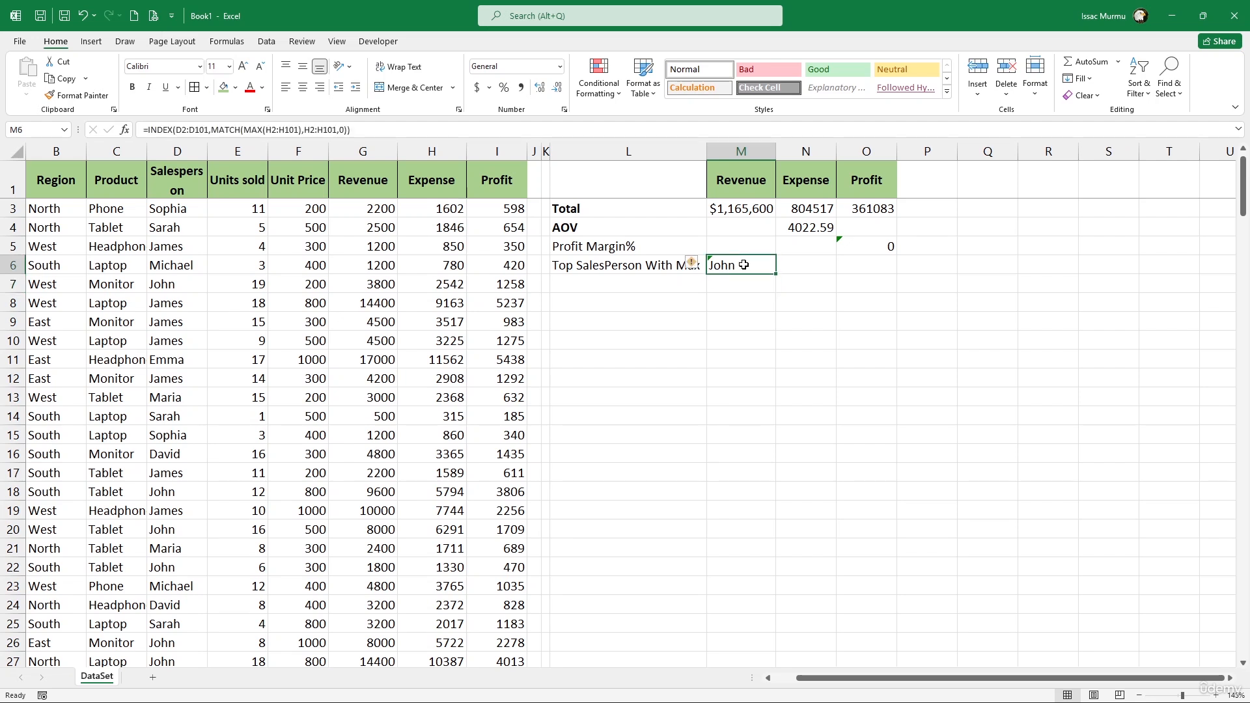
{"action": "left_click", "coordinate": [750, 316]}
{"action": "left_click", "coordinate": [736, 267]}
Enter an IF formula in M7 that tests J2>1000 and returns "High Profit" when true or "Low Profit" when false.
{"action": "left_click", "coordinate": [726, 287]}
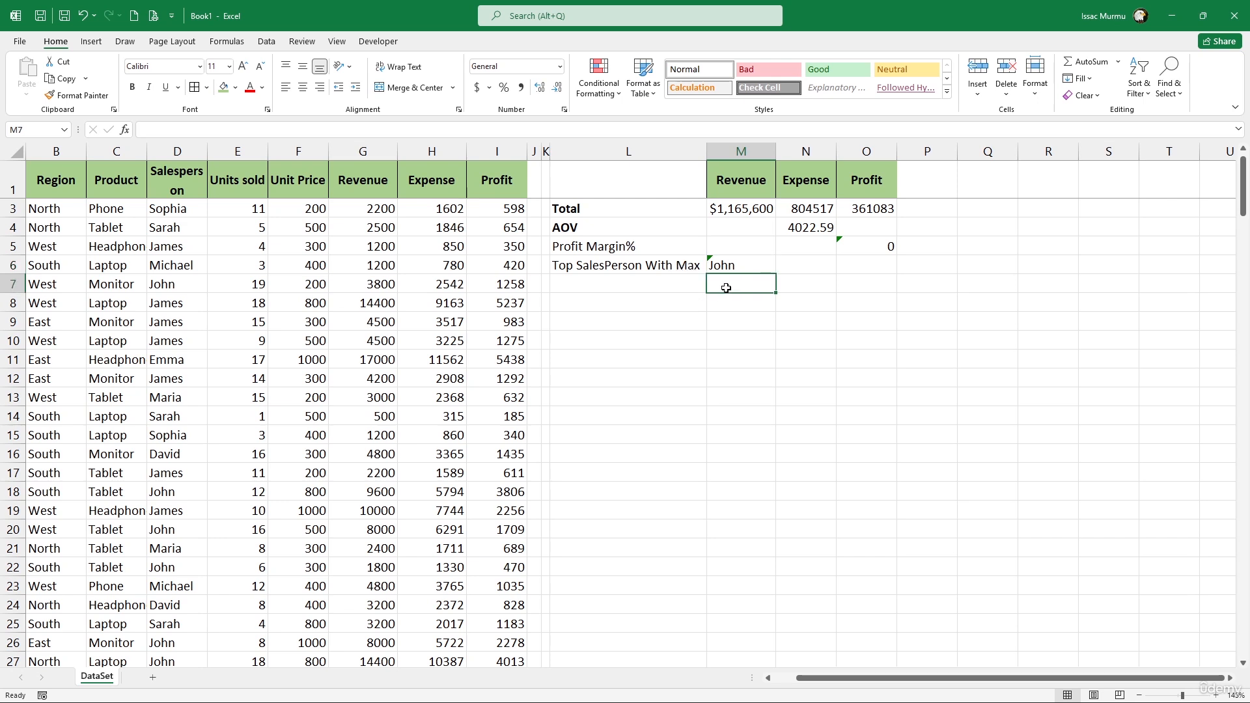
{"action": "type", "text": "=if"}
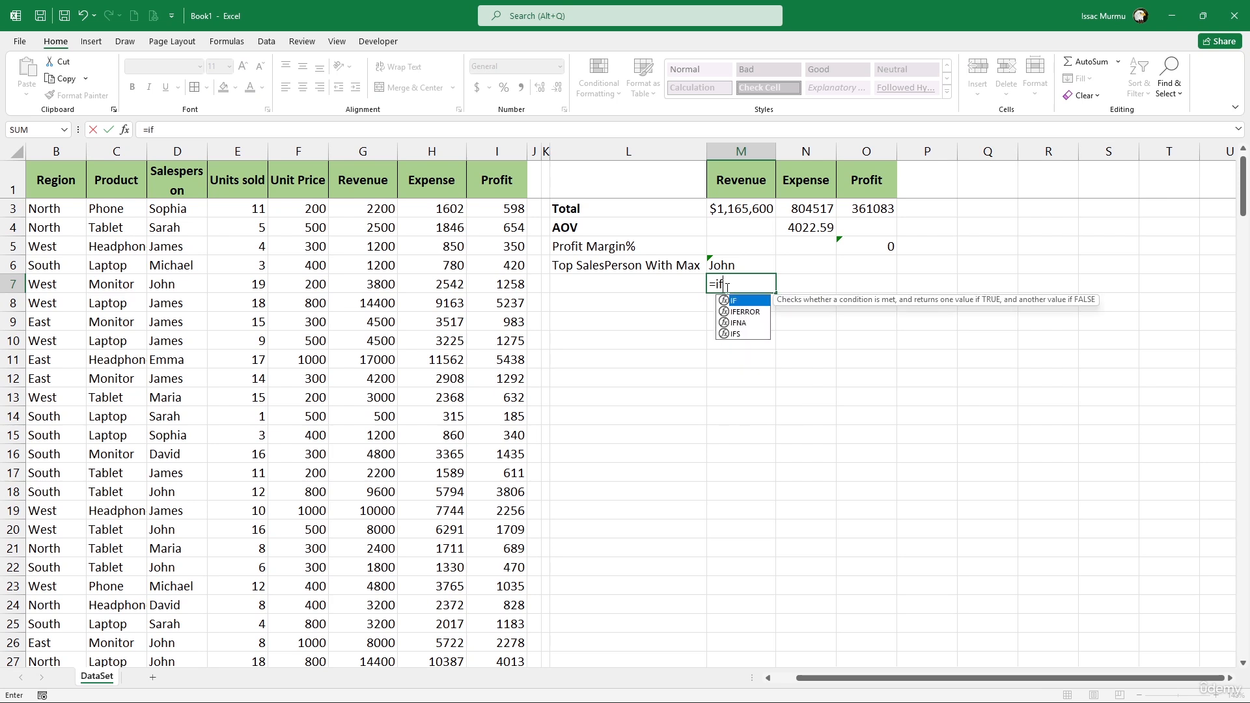
{"action": "type", "text": "("}
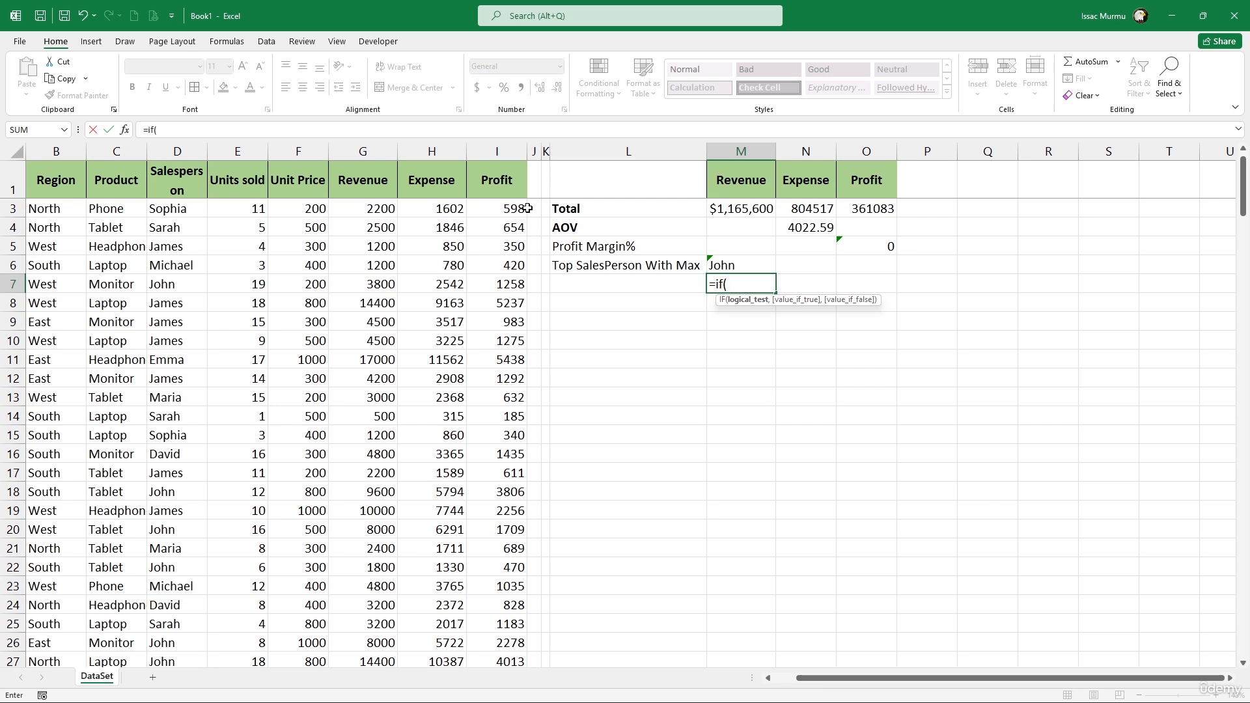
{"action": "type", "text": "J2>1000,"}
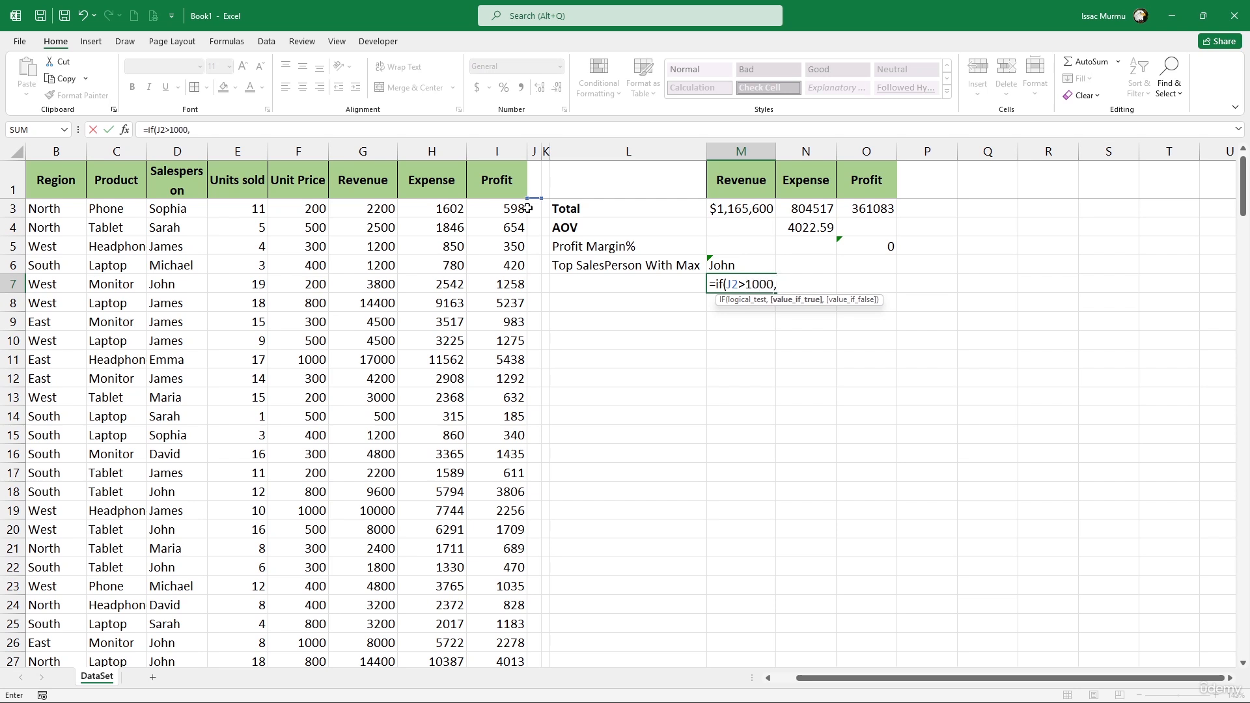
{"action": "type", "text": "\"High Profi,"}
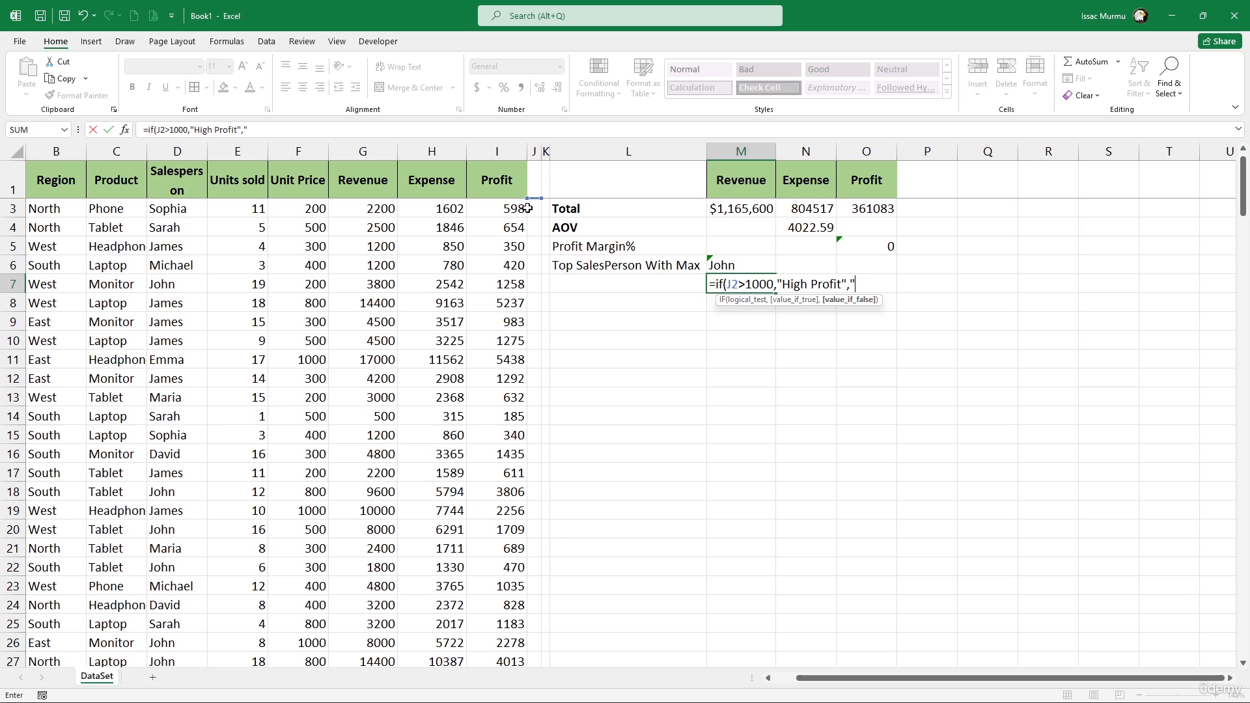
{"action": "type", "text": "\"Low Profit\")"}
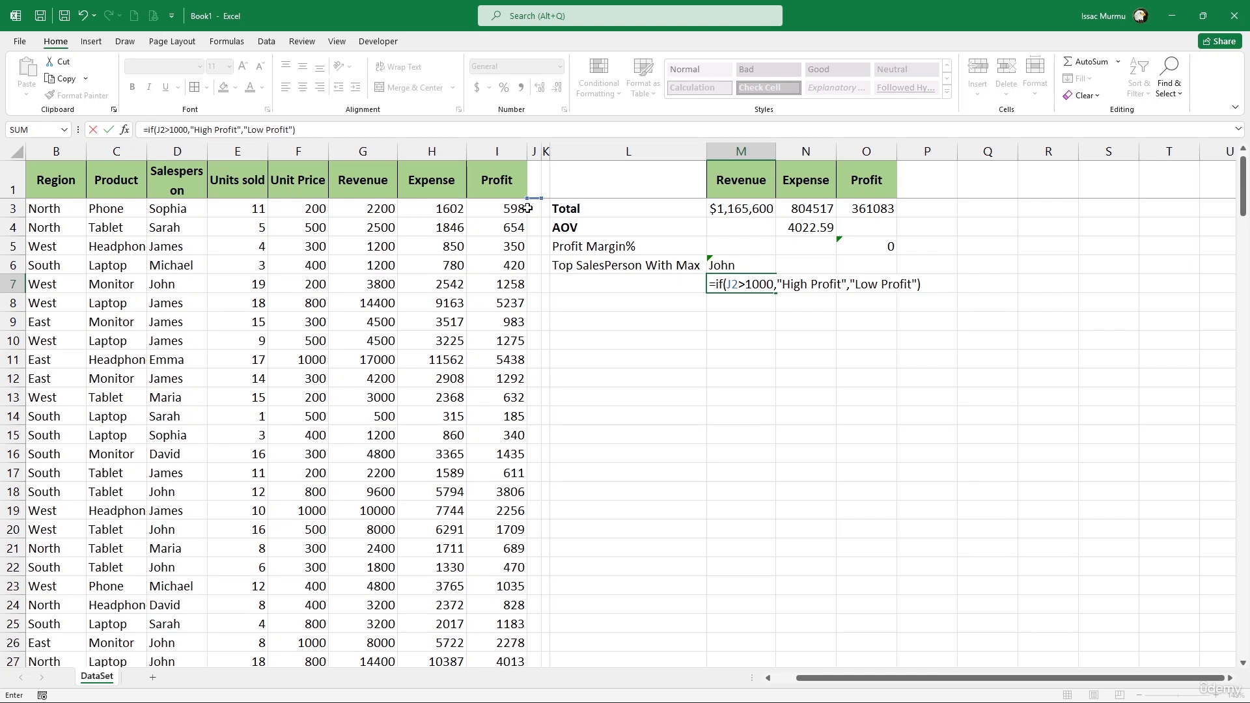
{"action": "key", "text": "Return"}
{"action": "left_click", "coordinate": [717, 279]}
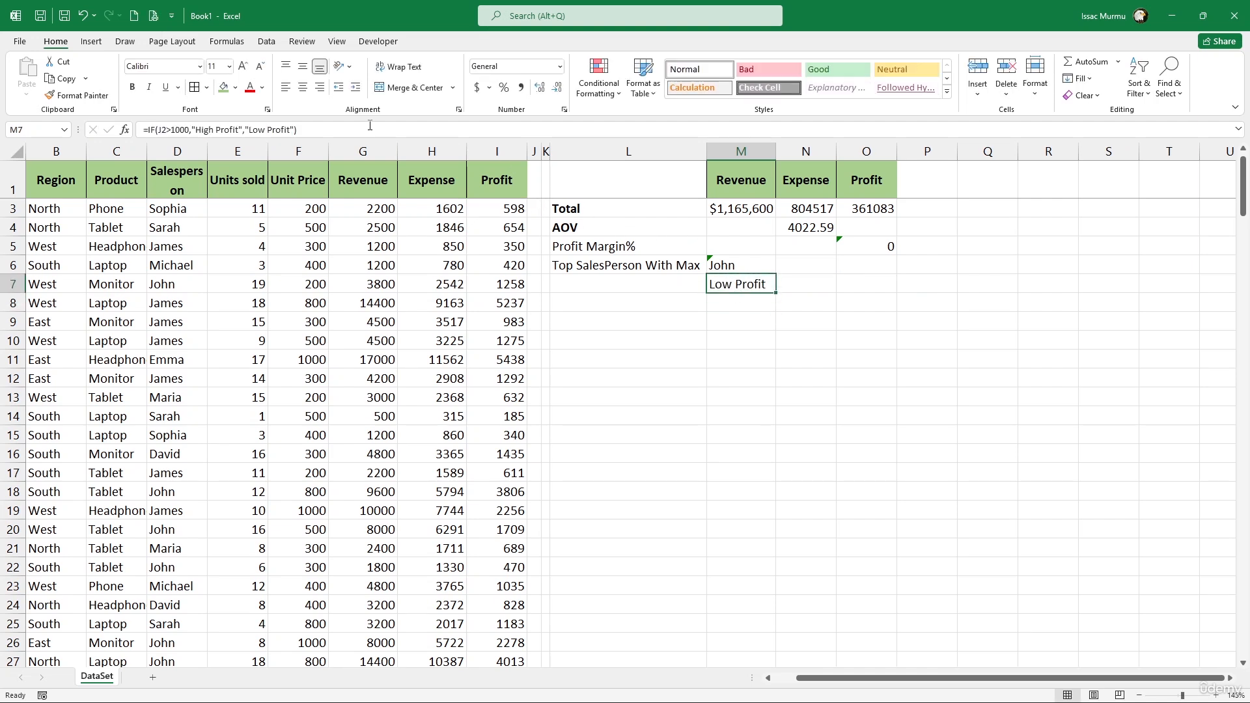
{"action": "left_click", "coordinate": [226, 128]}
{"action": "left_click", "coordinate": [161, 130]}
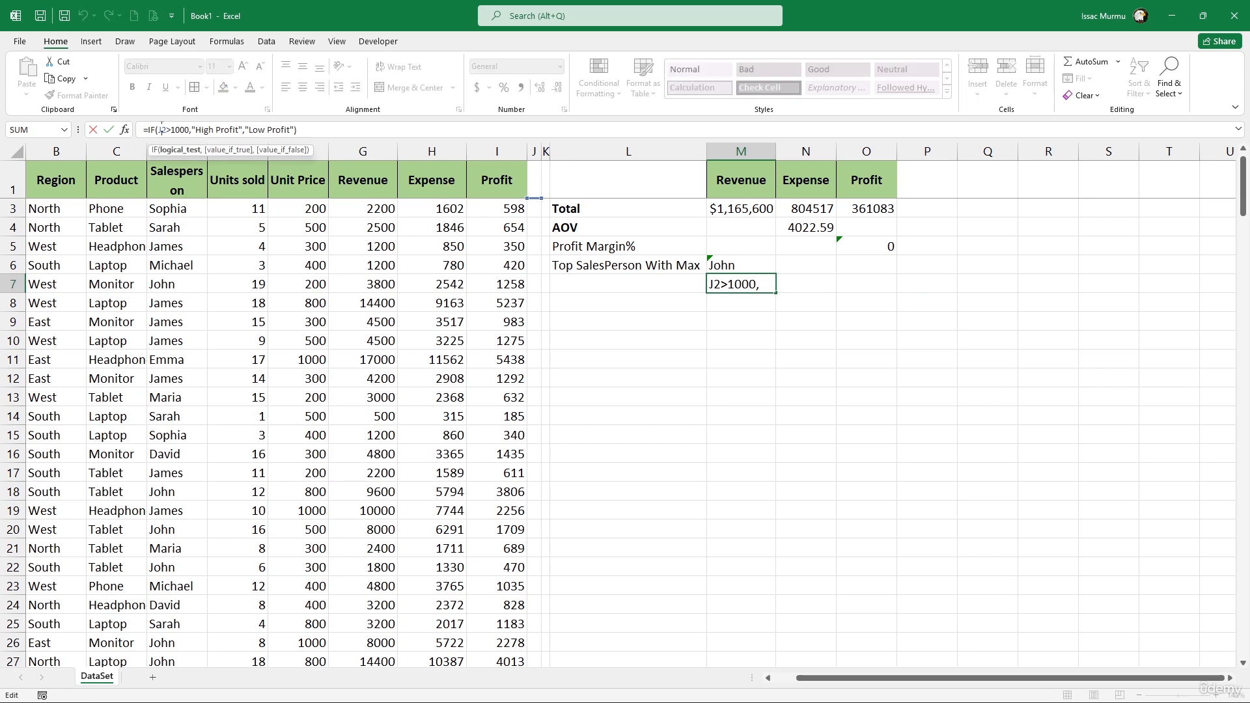
{"action": "key", "text": "Return"}
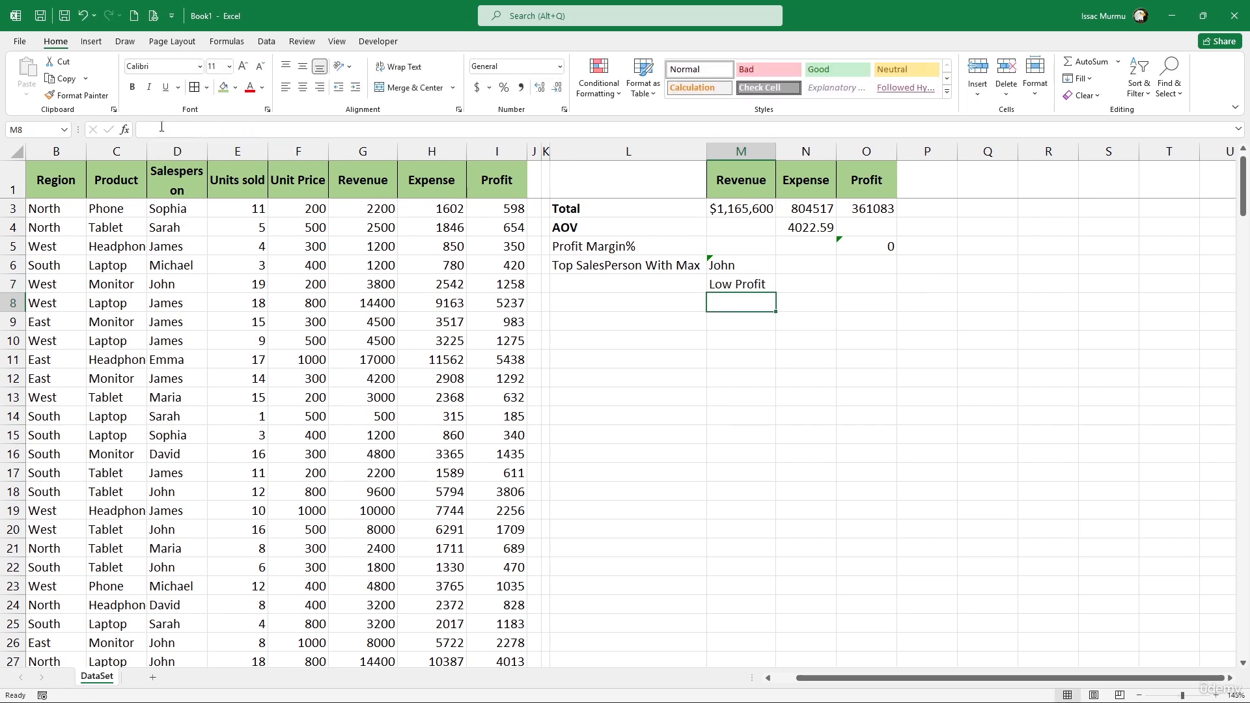
Correct the profit margin formula in O5 so its numerator sums the Profit range I2:I101.
{"action": "left_click", "coordinate": [848, 250]}
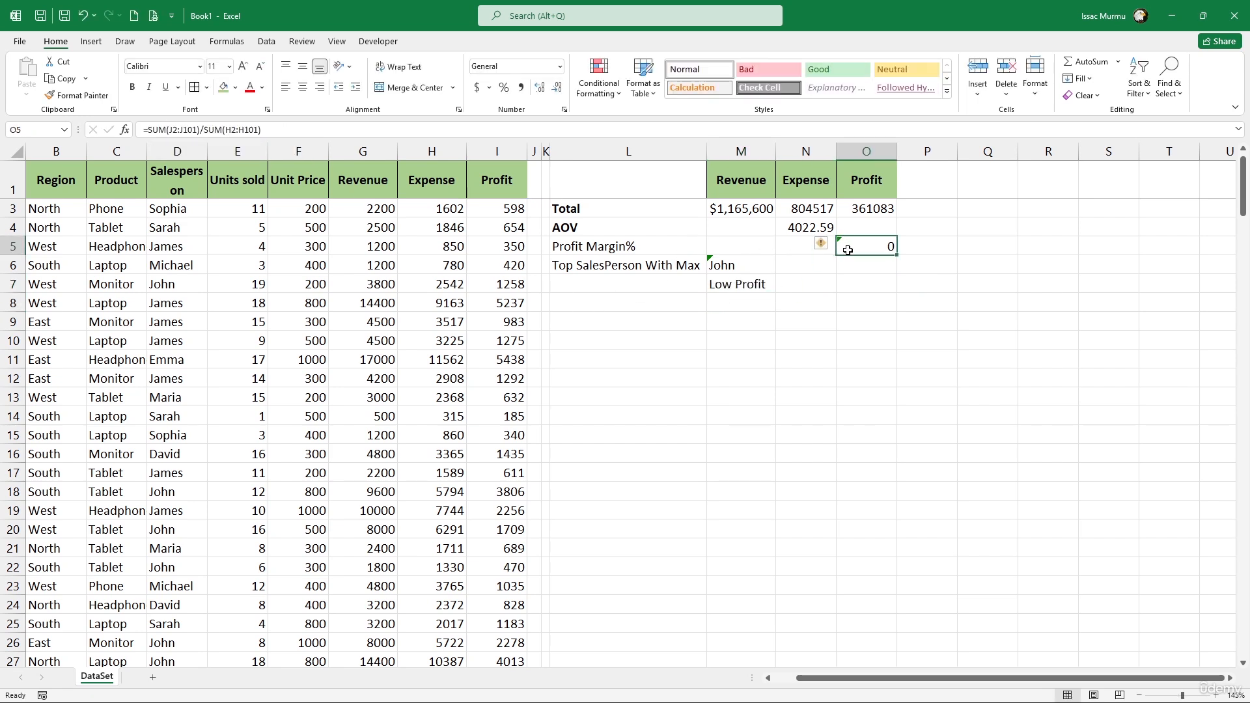
{"action": "left_click", "coordinate": [173, 129]}
{"action": "key", "text": "Delete"}
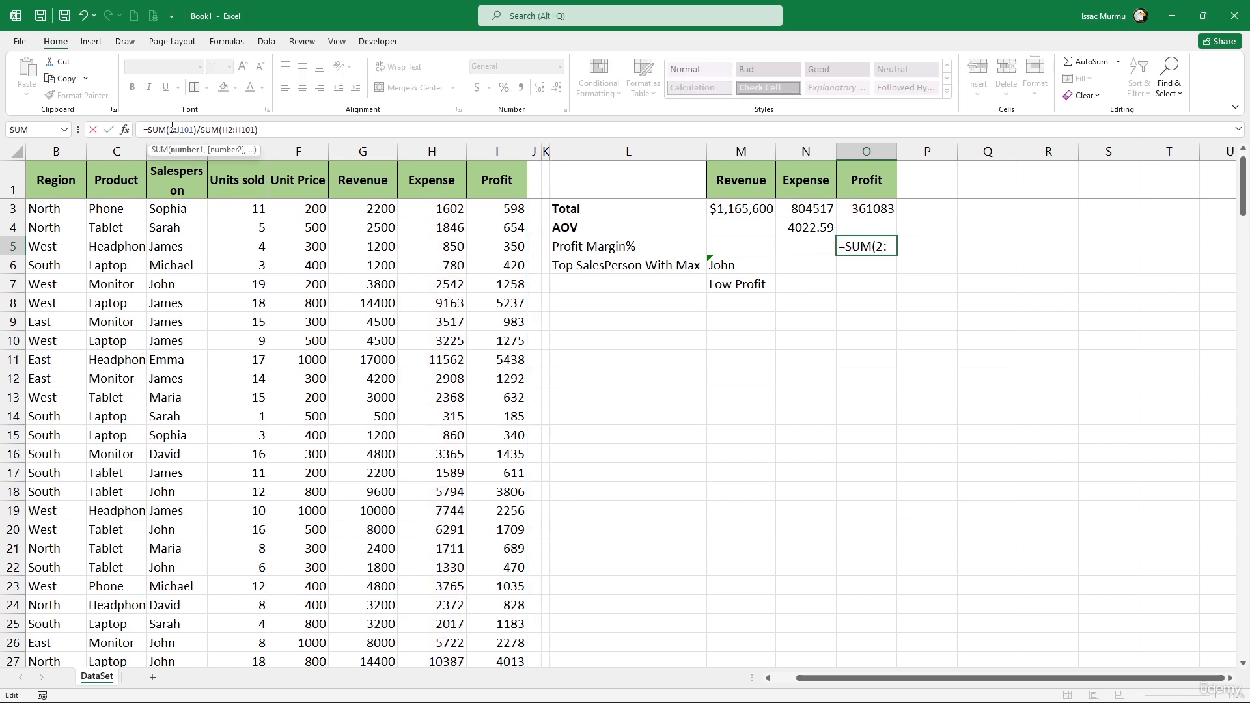
{"action": "type", "text": "i"}
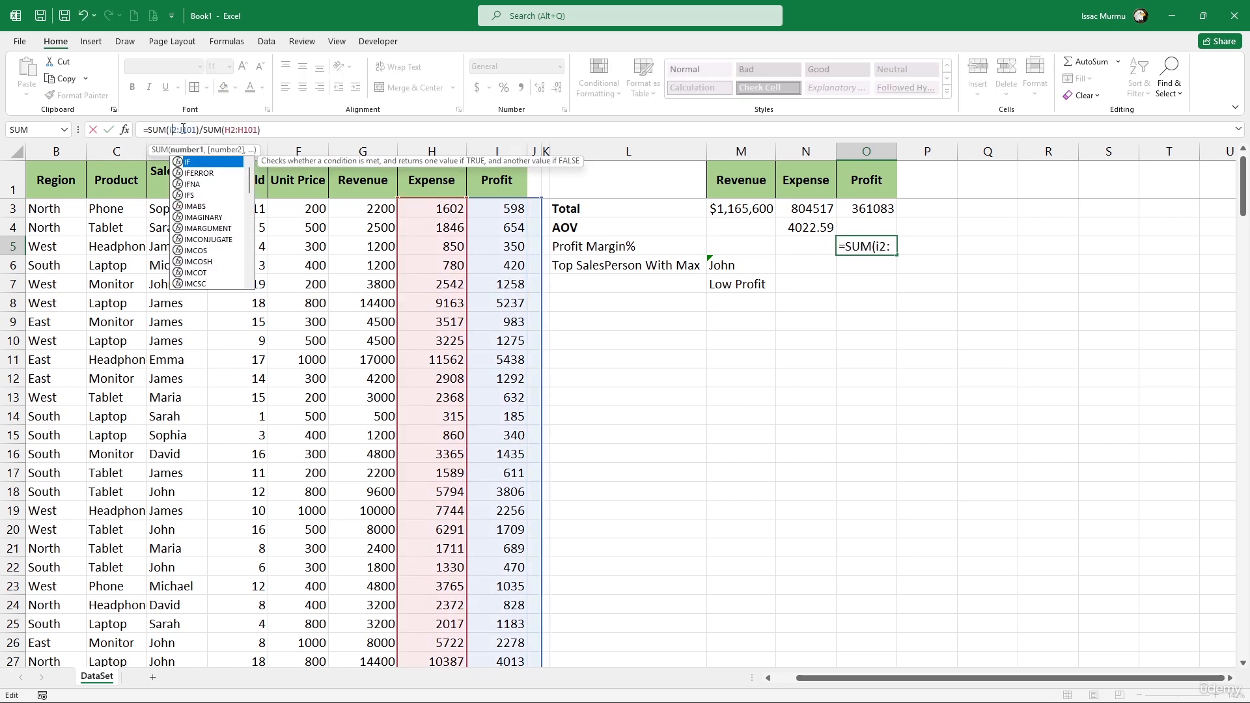
{"action": "left_click", "coordinate": [183, 129]}
{"action": "key", "text": "Delete"}
{"action": "type", "text": "i"}
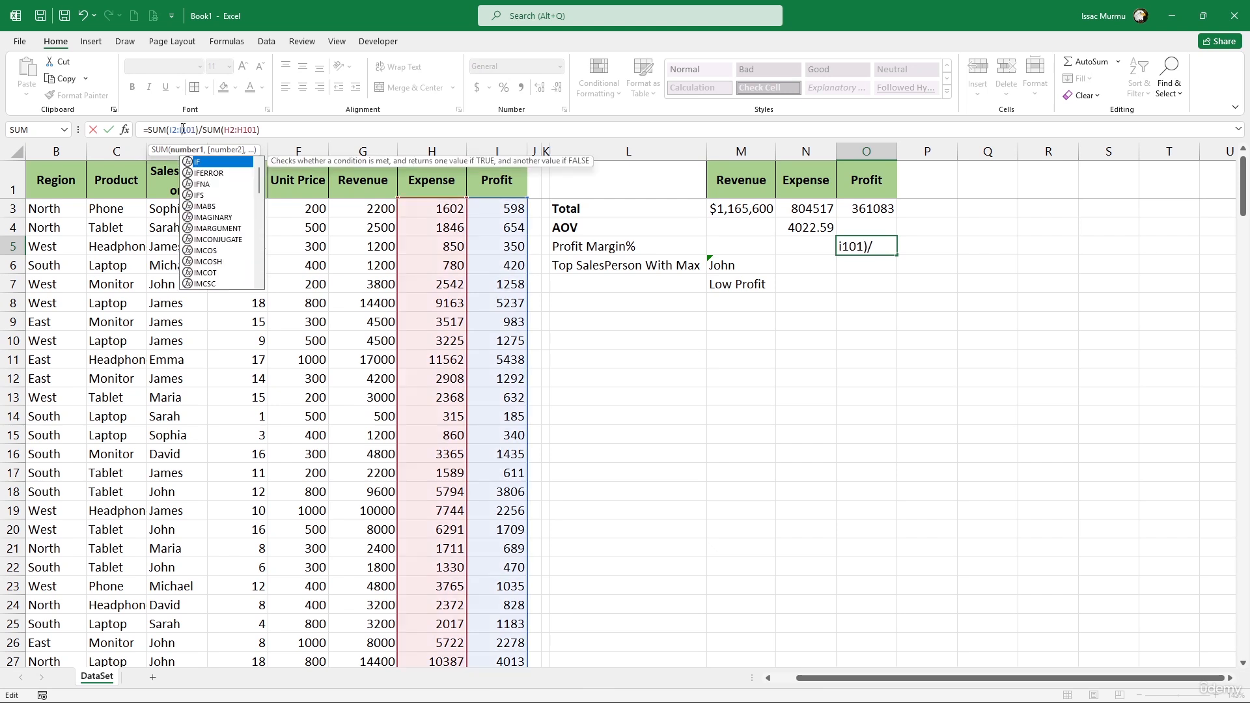
{"action": "key", "text": "Return"}
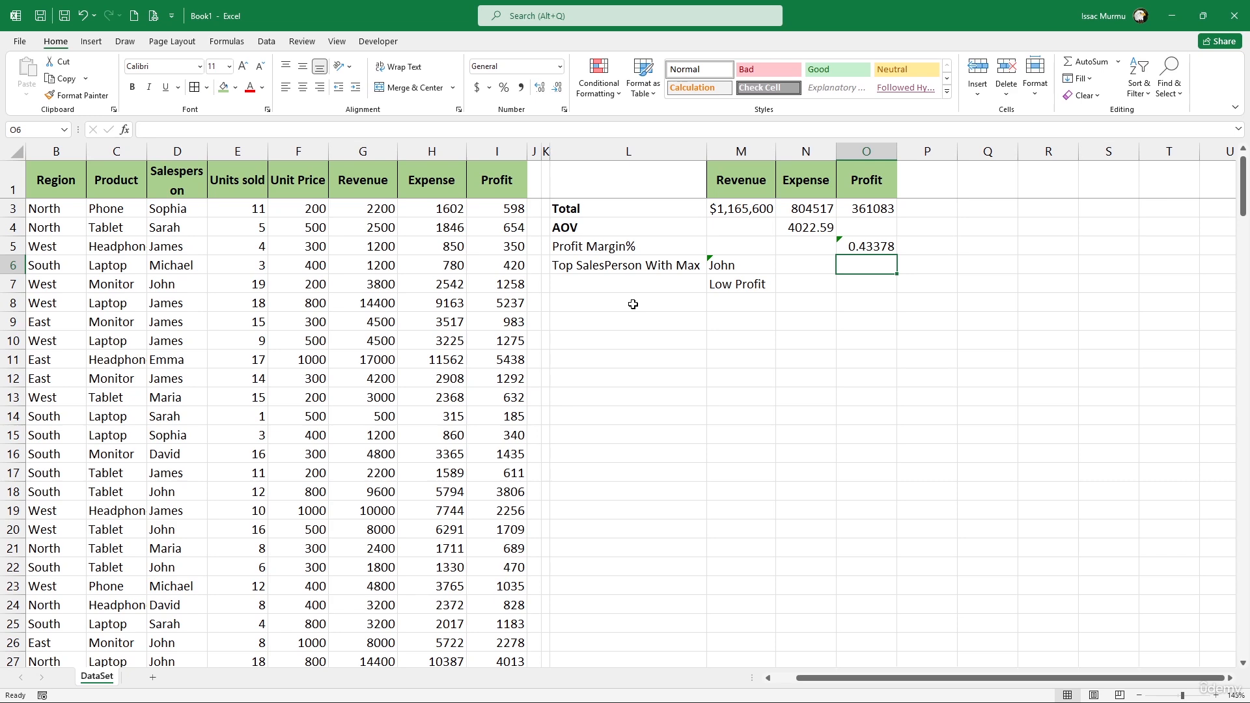
{"action": "scroll", "coordinate": [648, 257], "scroll_direction": "up", "scroll_amount": 1}
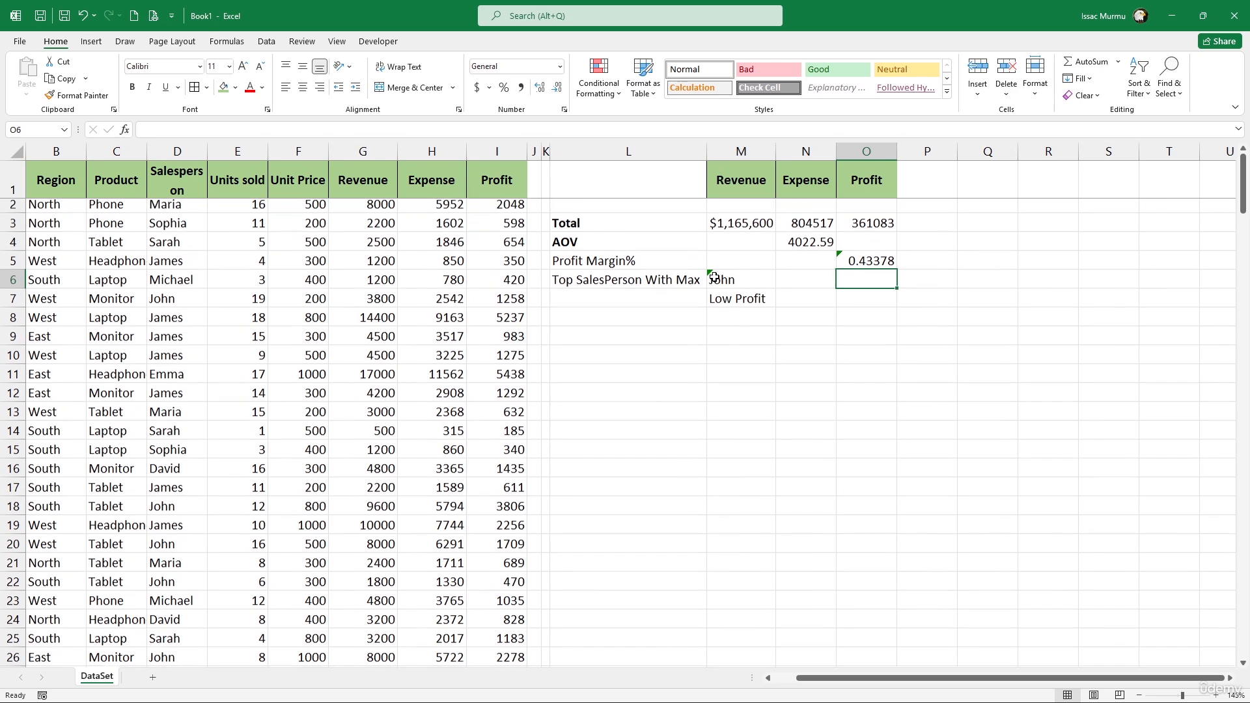
{"action": "left_click", "coordinate": [720, 225]}
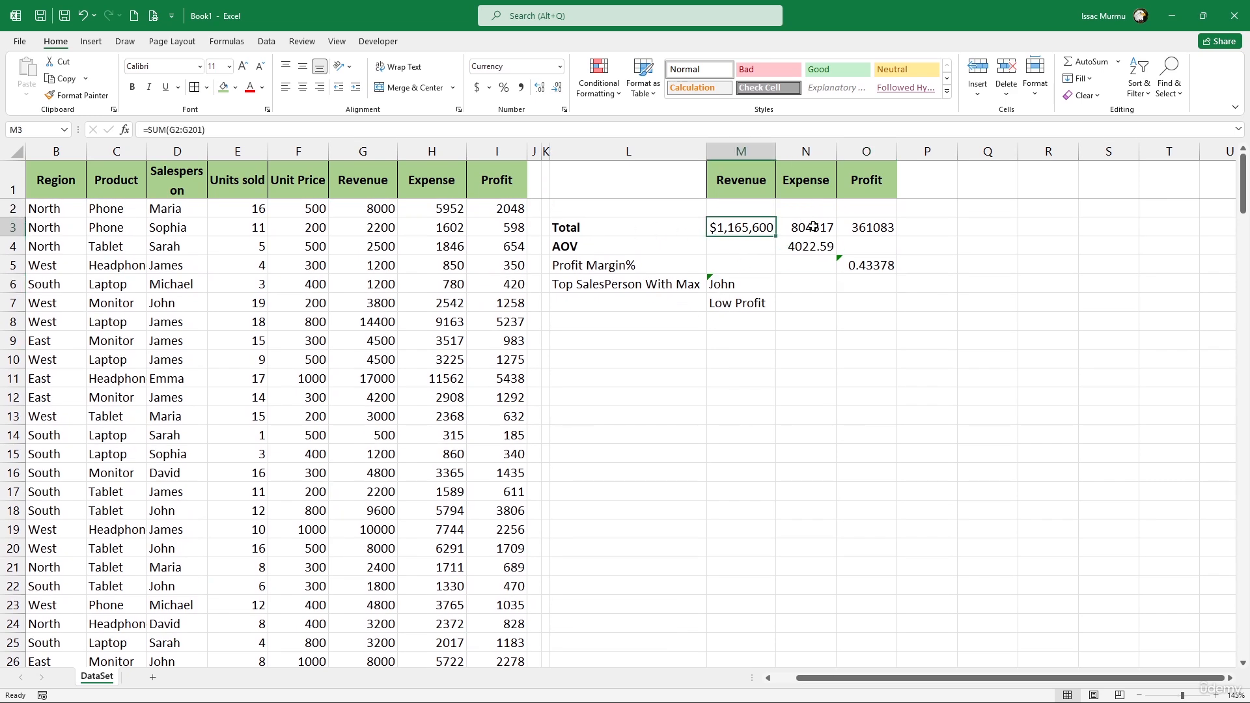
{"action": "key", "text": "Right"}
{"action": "key", "text": "Right"}
{"action": "left_click", "coordinate": [637, 246]}
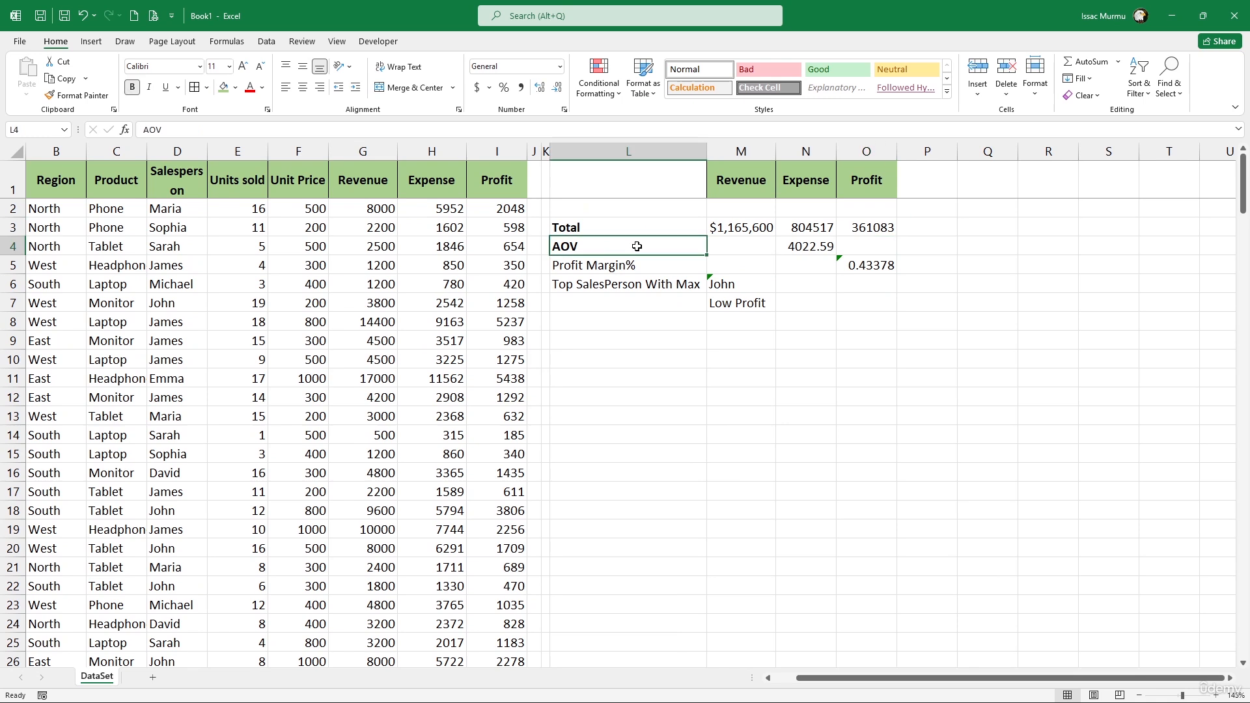
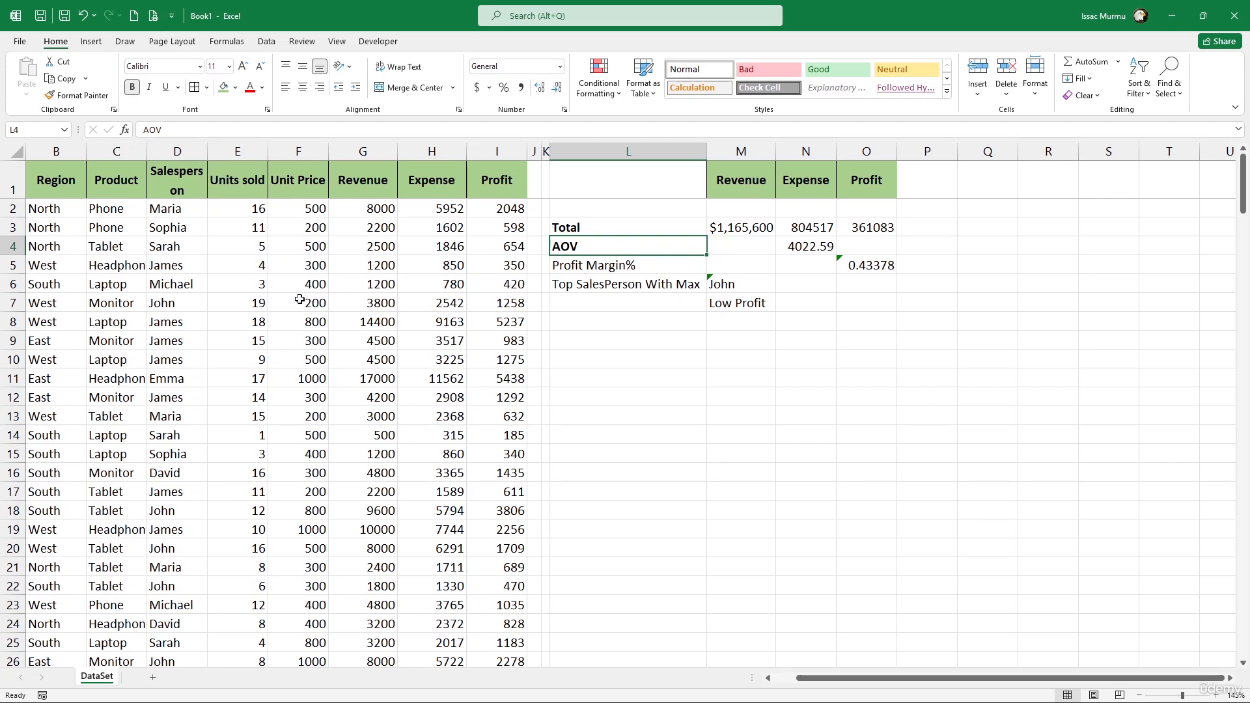
Convert the sales data range A1:I201 into an Excel table with headers.
{"action": "mouse_move", "coordinate": [919, 681]}
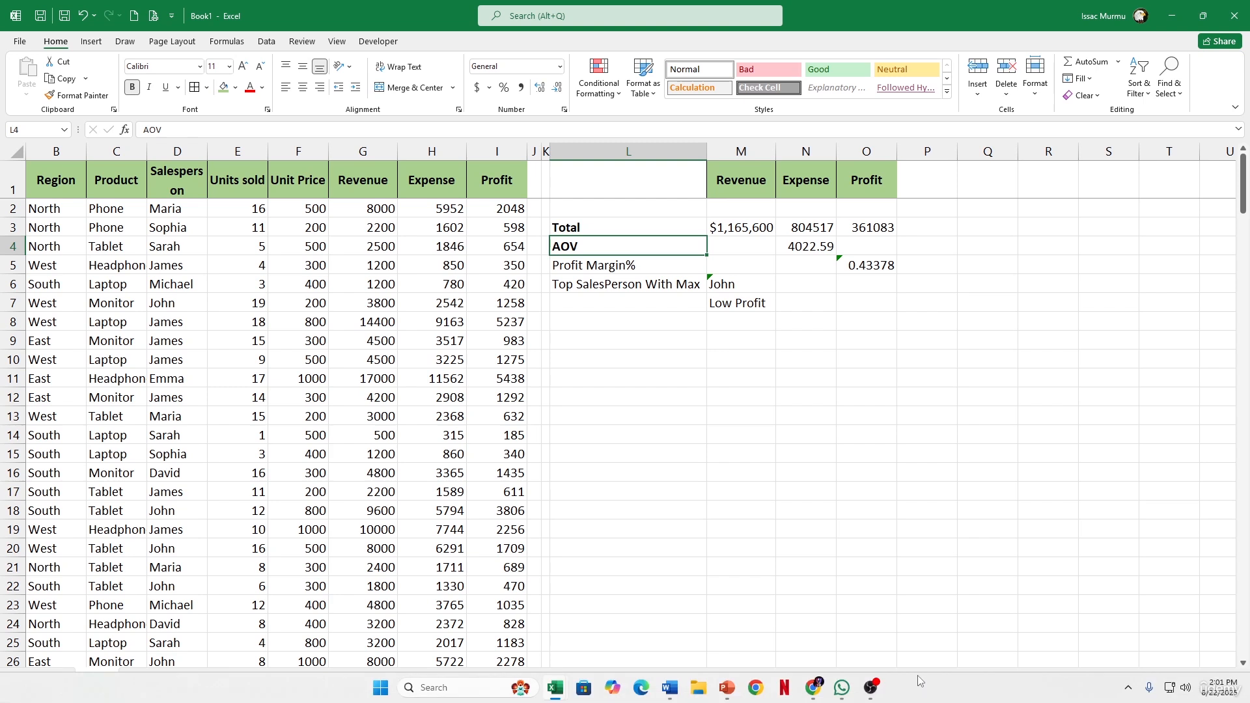
{"action": "left_click_drag", "start_coordinate": [876, 678], "coordinate": [767, 679]}
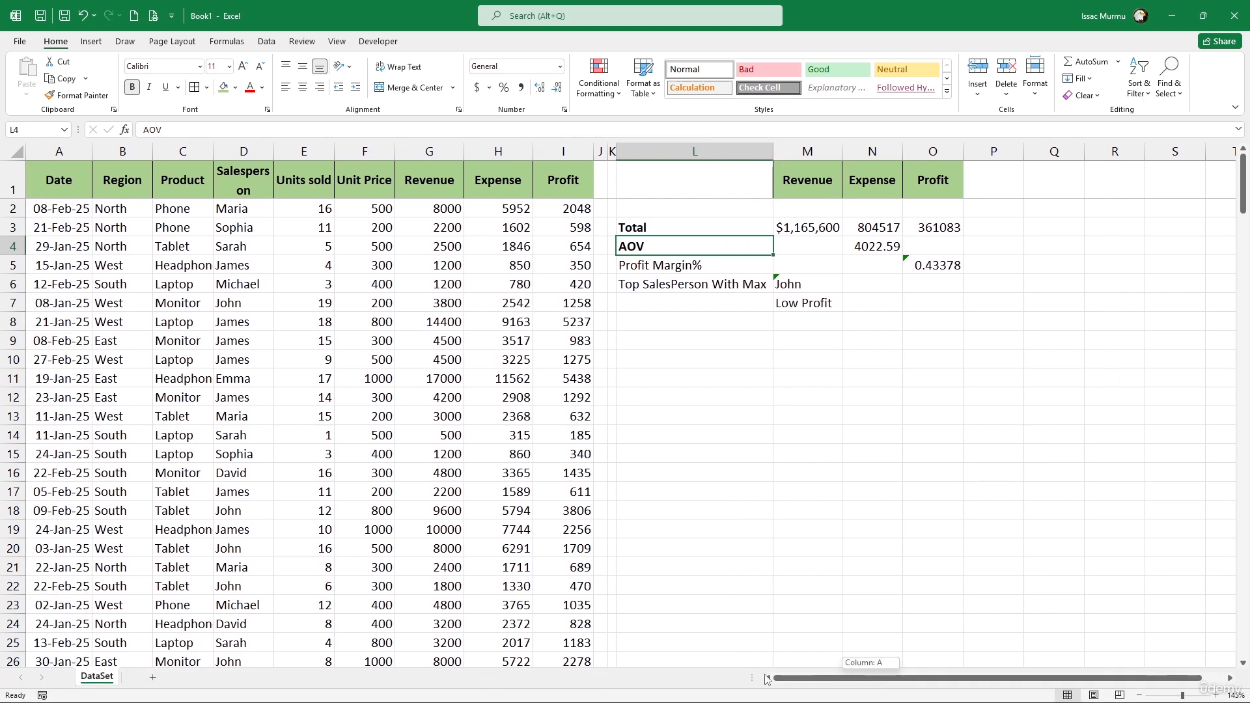
{"action": "left_click", "coordinate": [258, 277]}
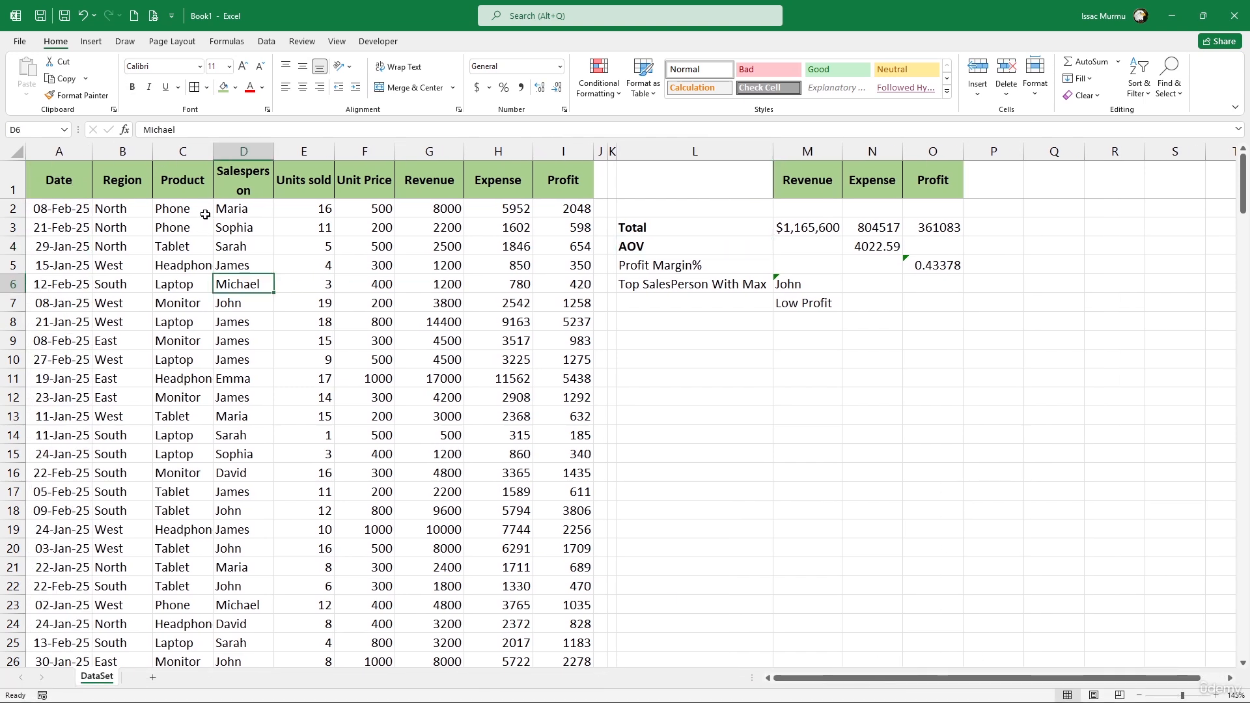
{"action": "left_click", "coordinate": [205, 214]}
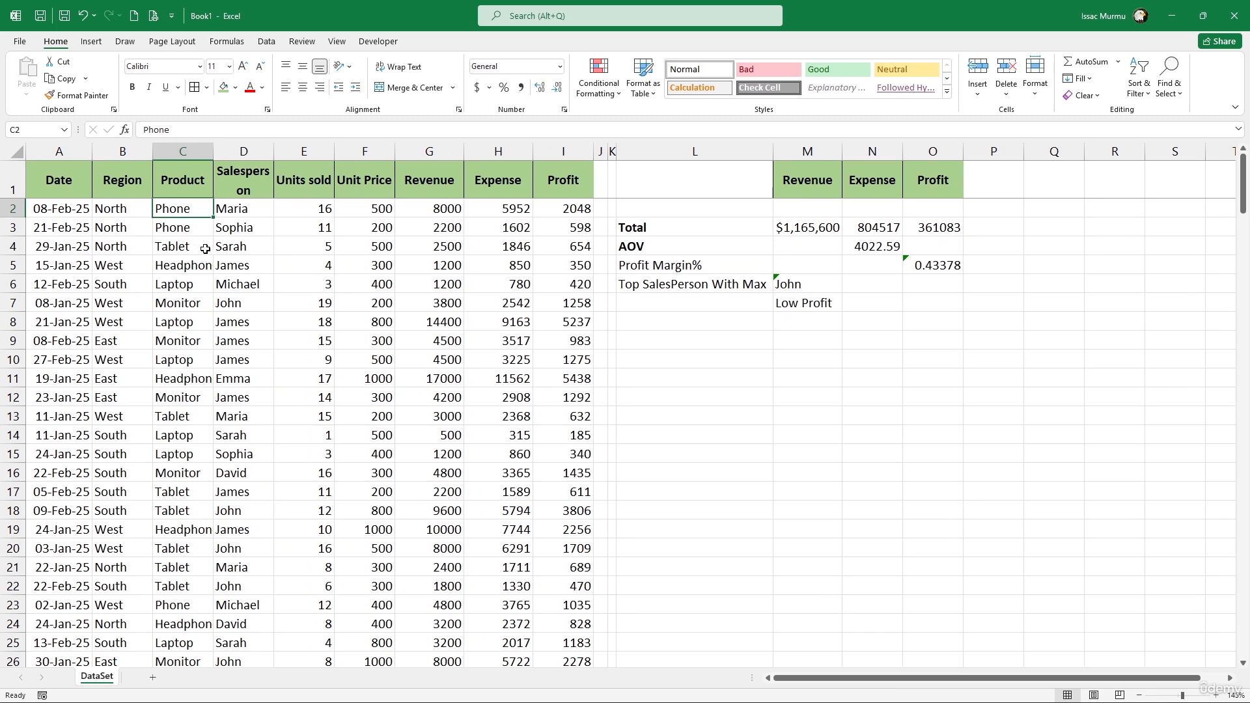
{"action": "left_click", "coordinate": [93, 41]}
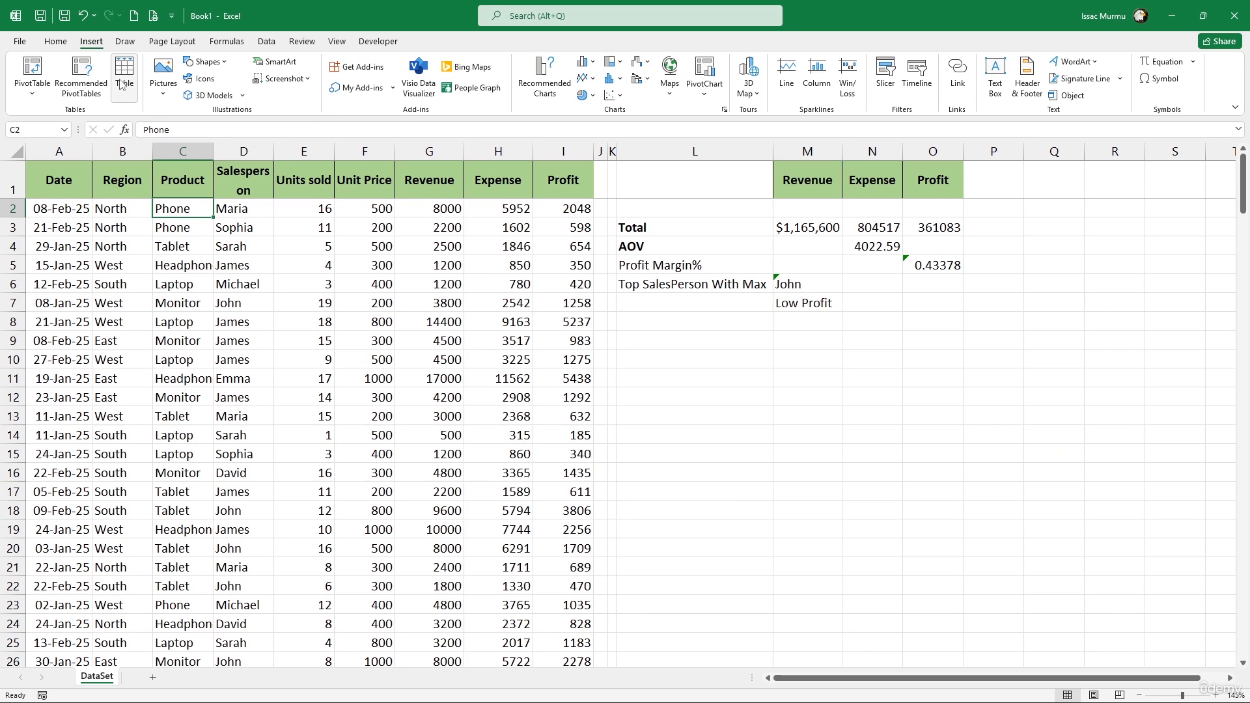
{"action": "left_click", "coordinate": [232, 288]}
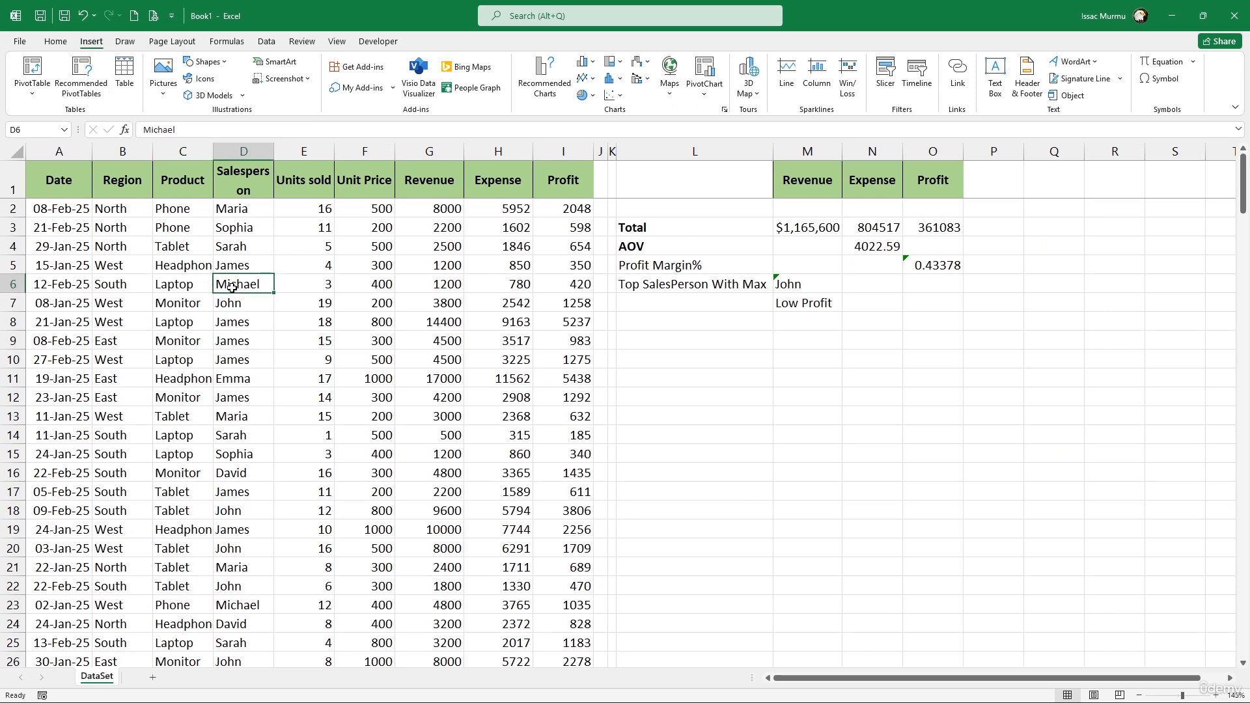
{"action": "key", "text": "ctrl+t"}
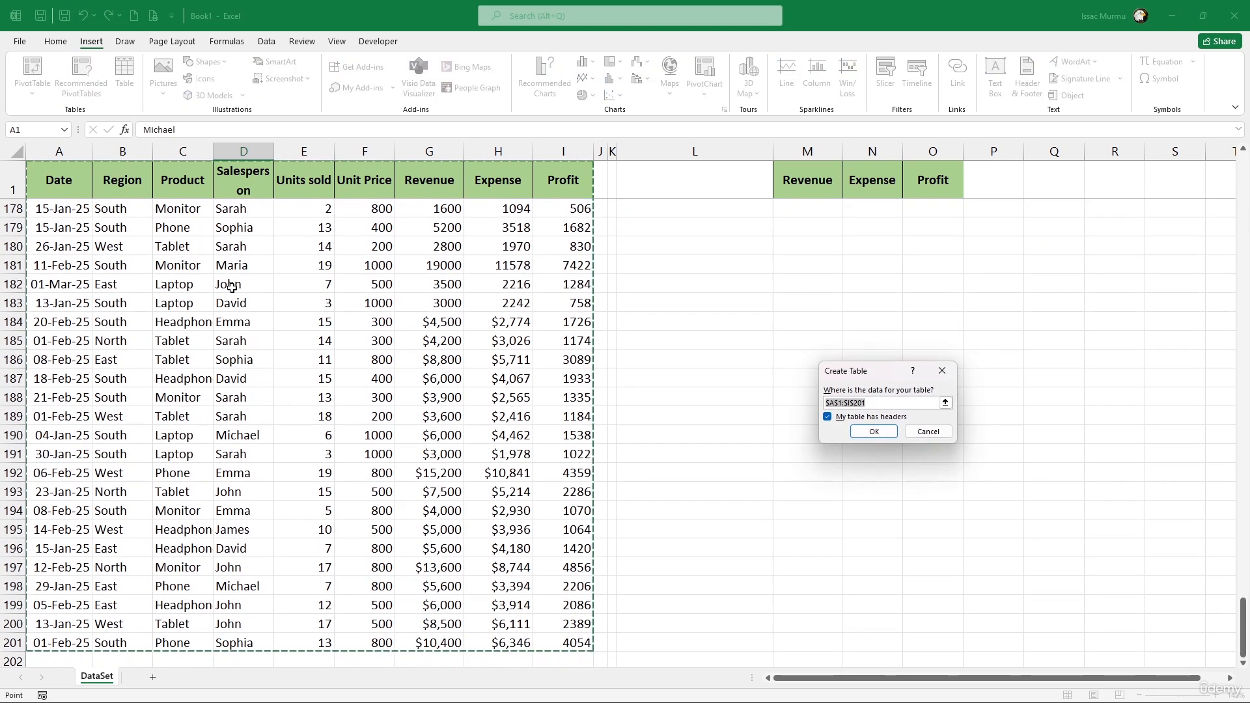
{"action": "left_click", "coordinate": [871, 434]}
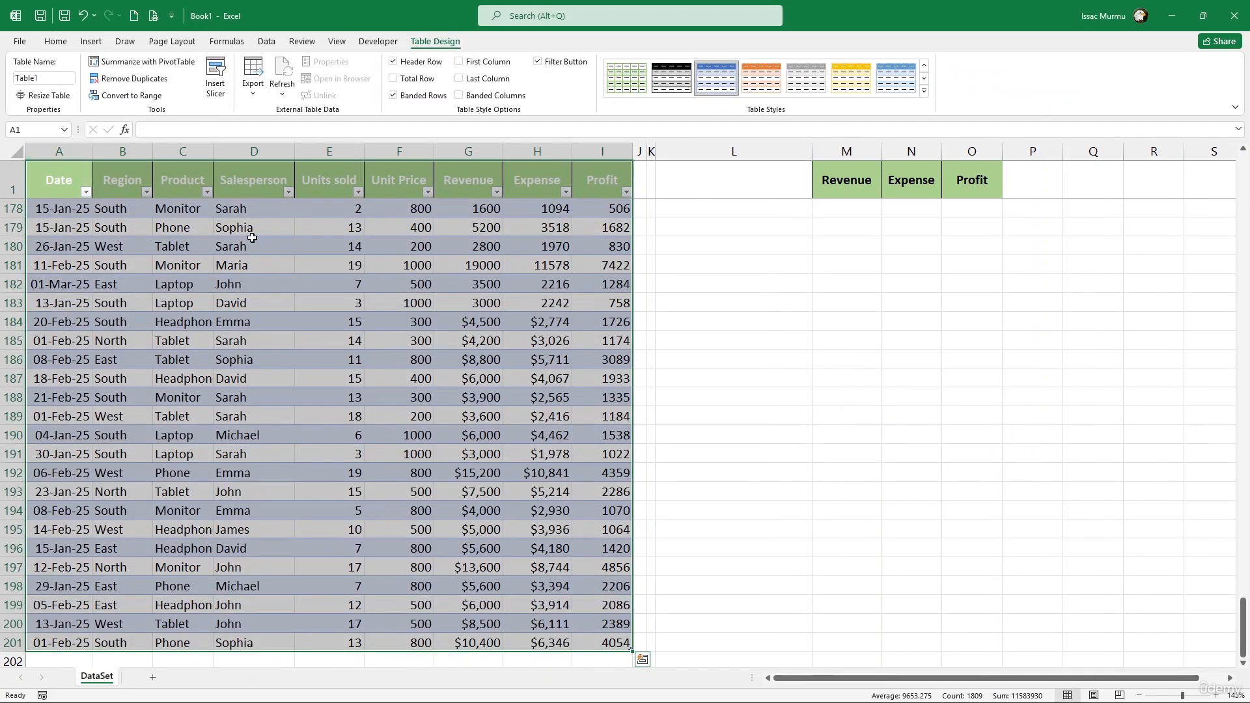
Rename the sales data table as SalesData.
{"action": "scroll", "coordinate": [264, 272], "scroll_direction": "up", "scroll_amount": 20}
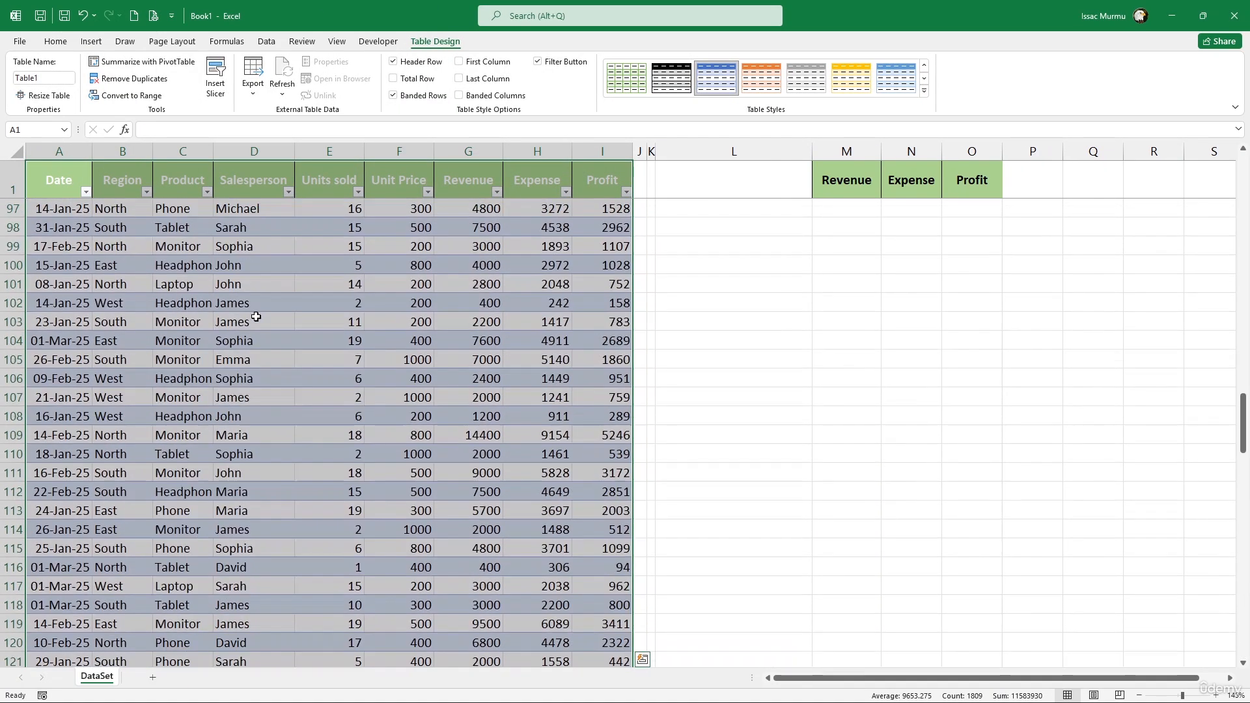
{"action": "scroll", "coordinate": [256, 317], "scroll_direction": "up", "scroll_amount": 17}
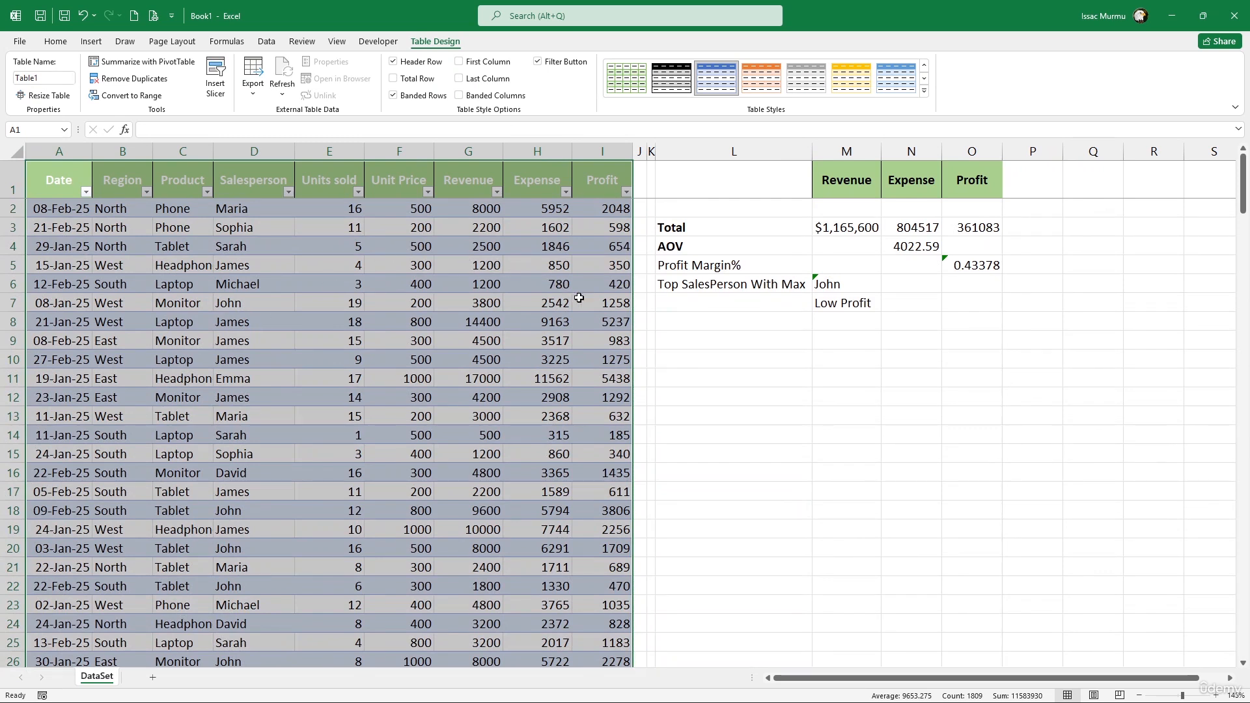
{"action": "left_click", "coordinate": [38, 79]}
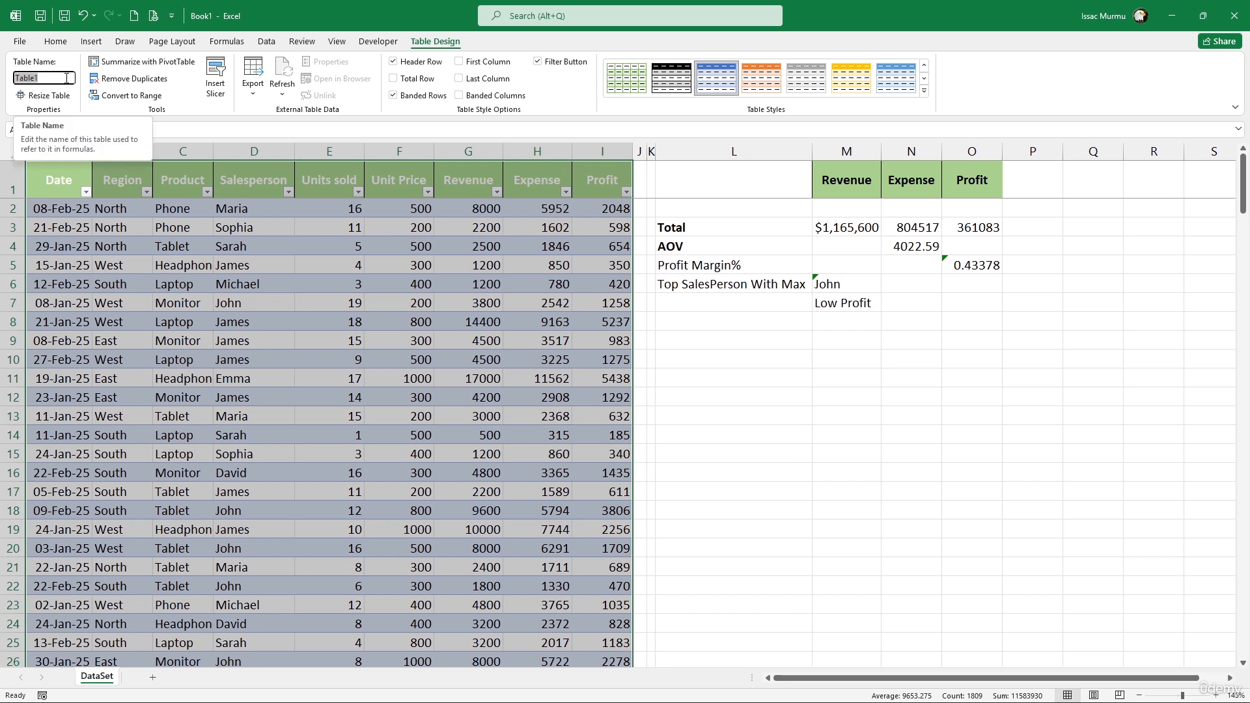
{"action": "key", "text": "BackSpace"}
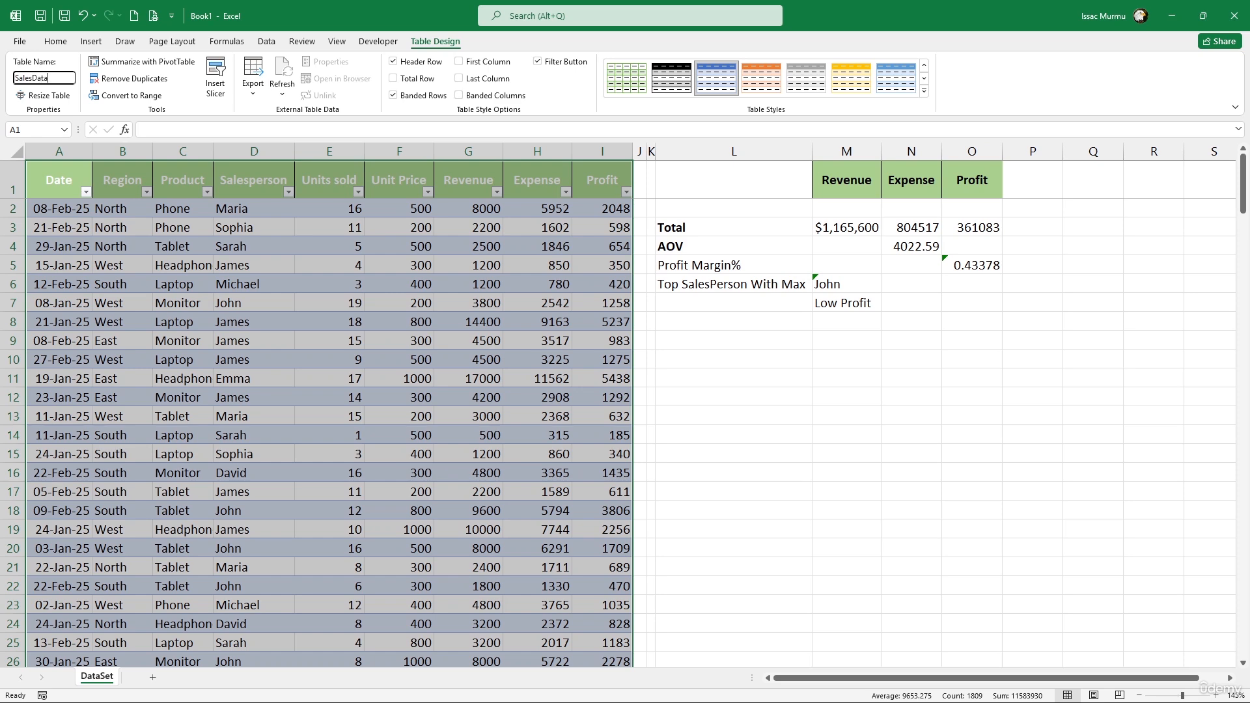
{"action": "key", "text": "Return"}
{"action": "left_click", "coordinate": [285, 263]}
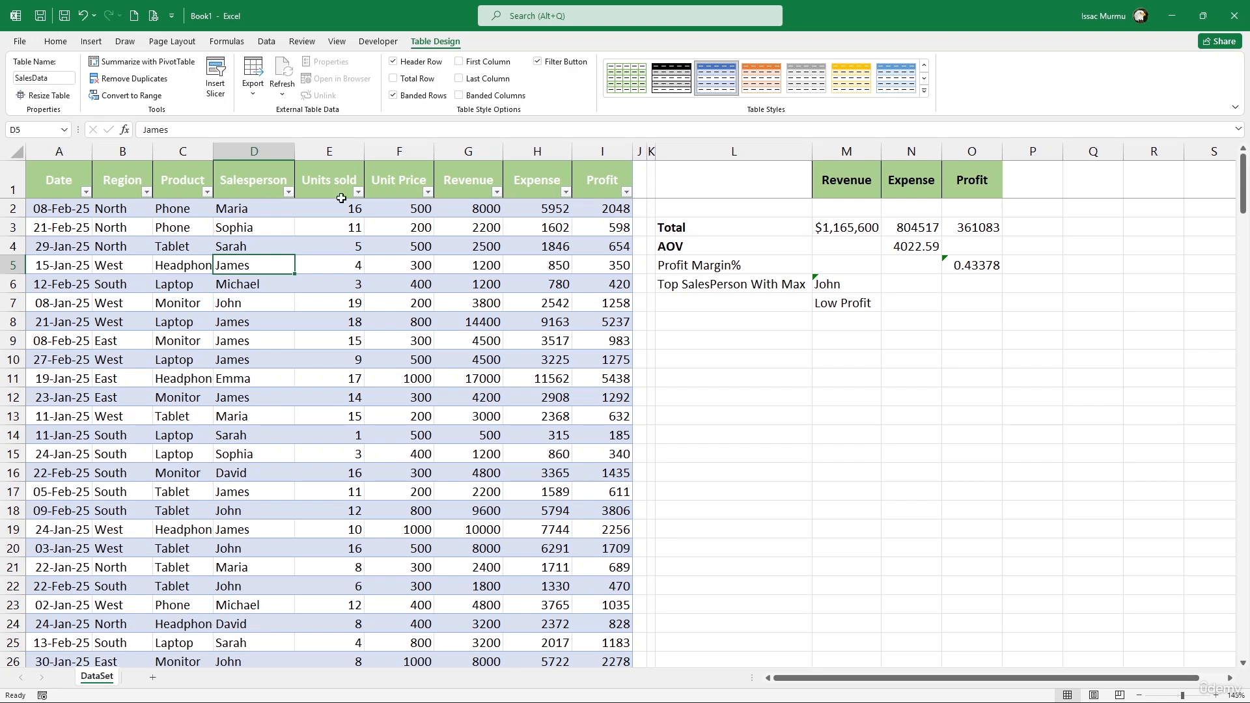
{"action": "left_click", "coordinate": [603, 208]}
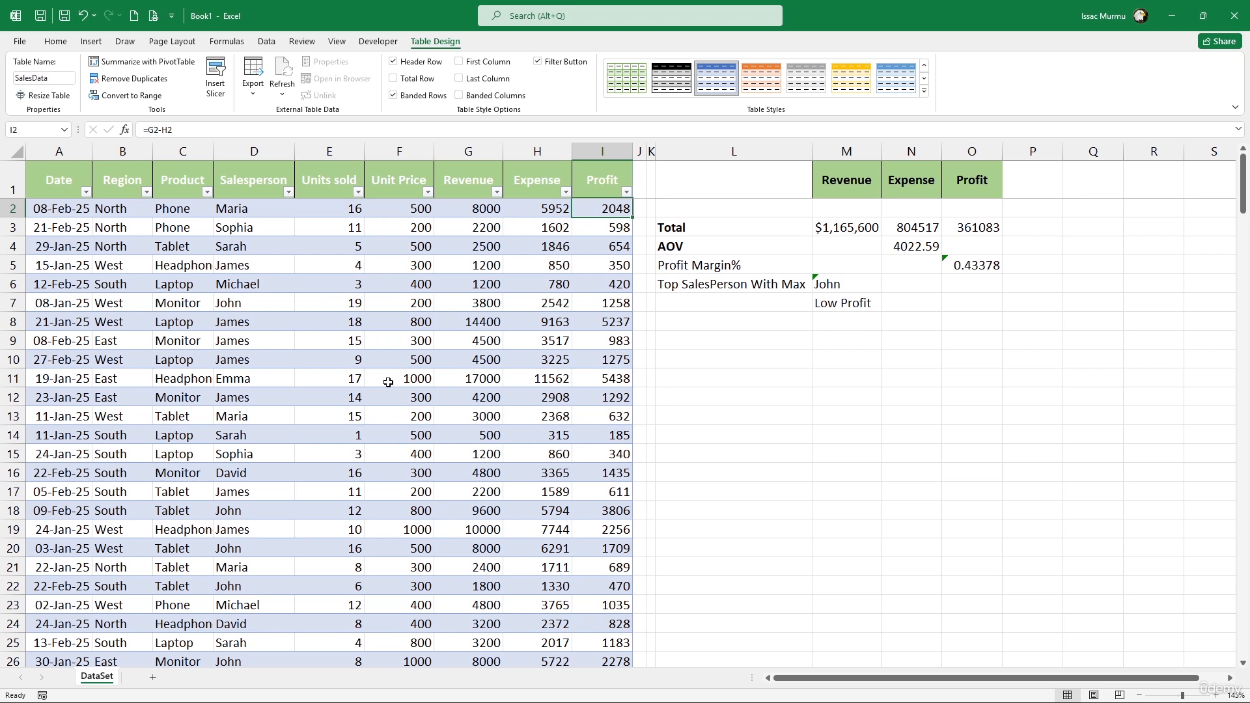
{"action": "left_click", "coordinate": [791, 374]}
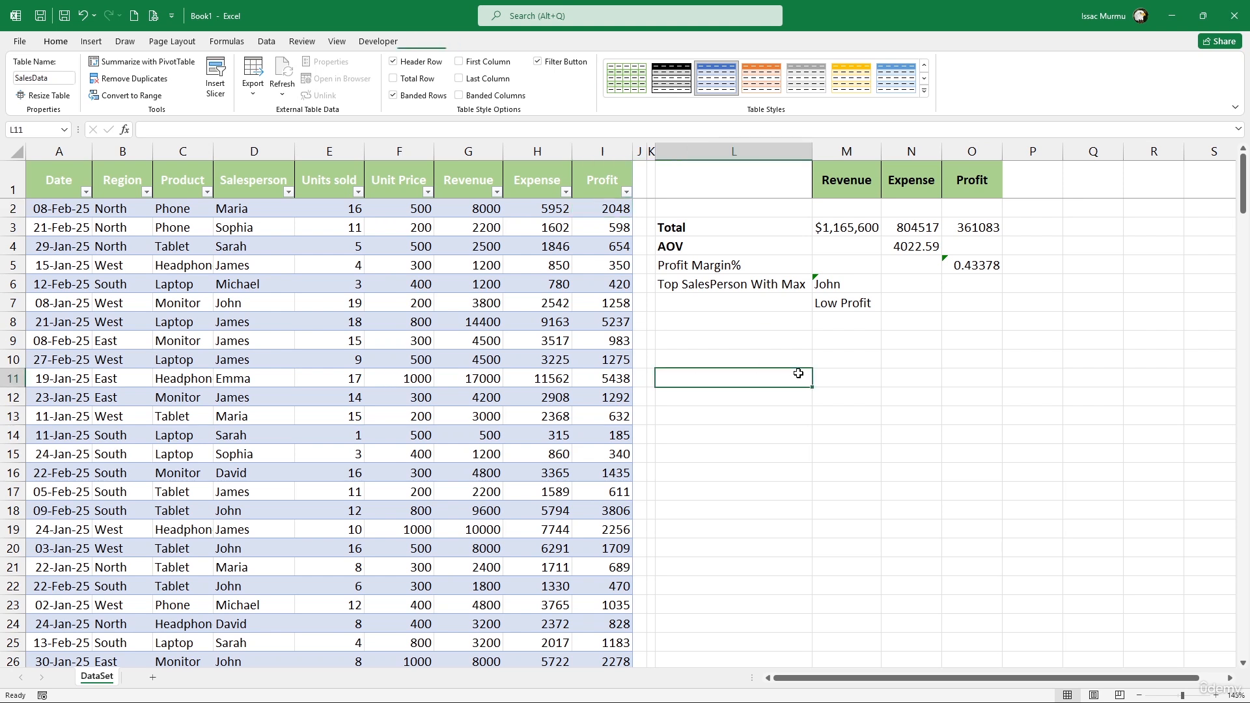
{"action": "left_click", "coordinate": [777, 335]}
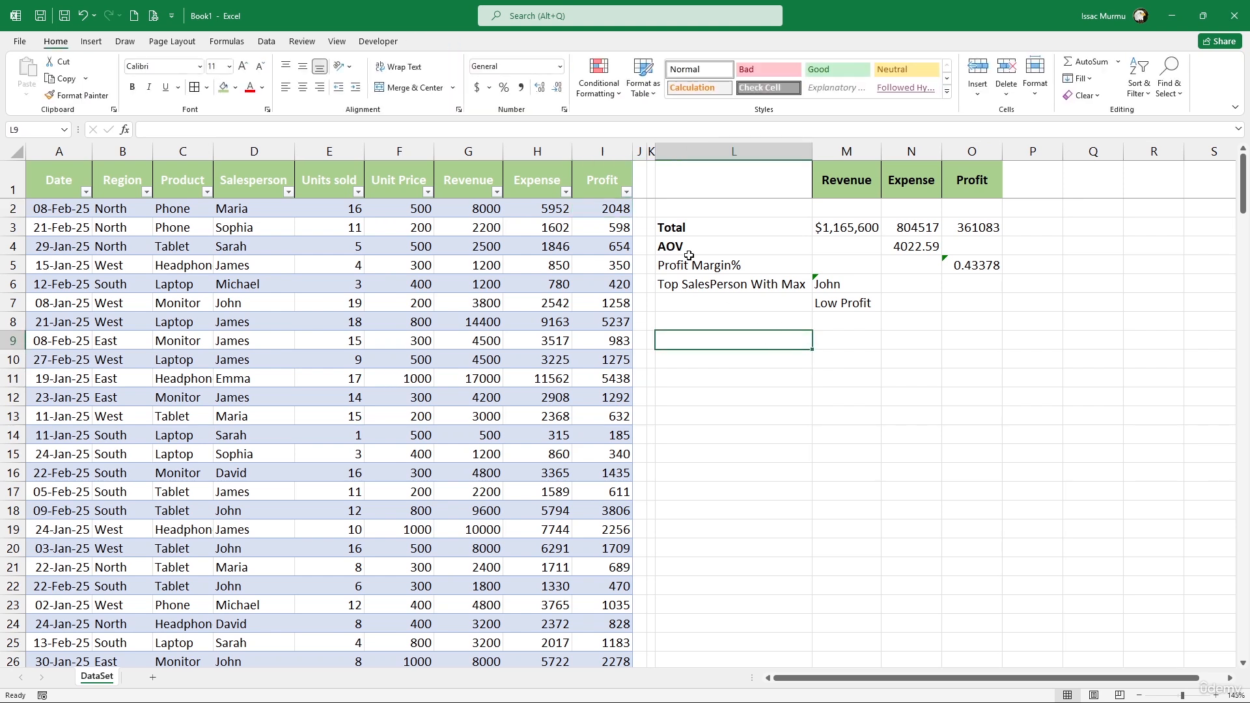
Create a PivotTable from the SalesData table on a new worksheet.
{"action": "left_click", "coordinate": [326, 339]}
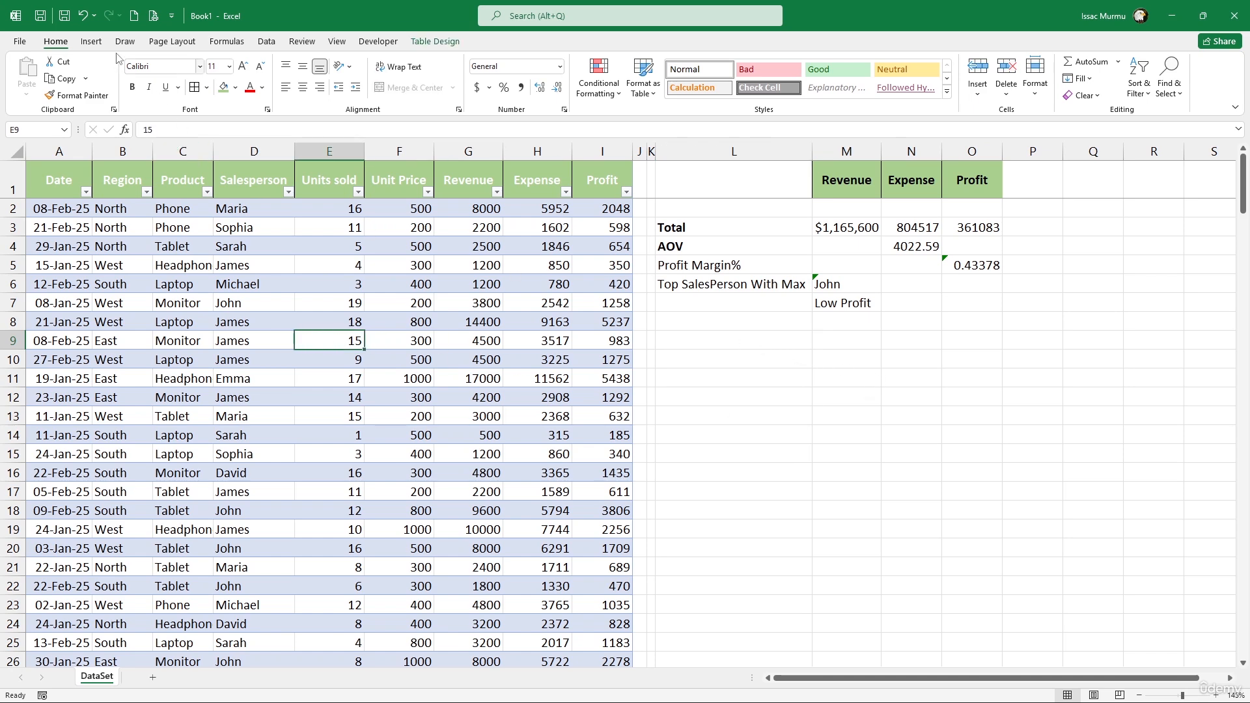
{"action": "left_click", "coordinate": [97, 43]}
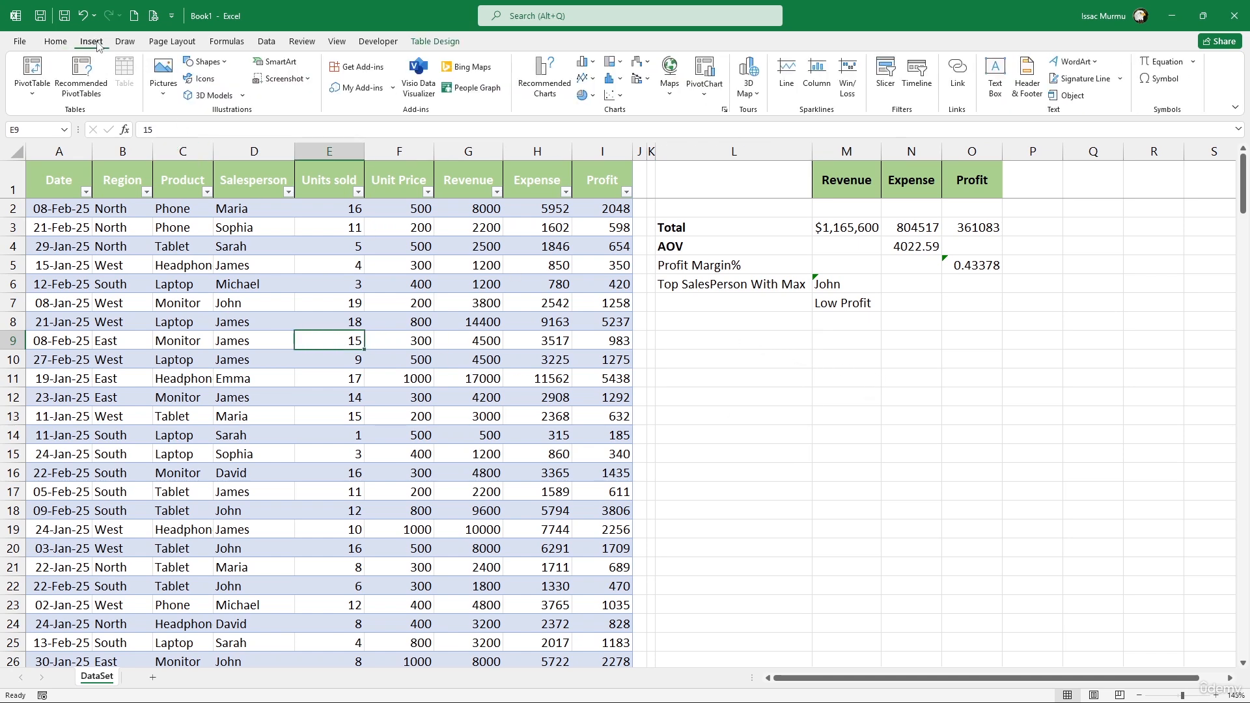
{"action": "left_click", "coordinate": [34, 94]}
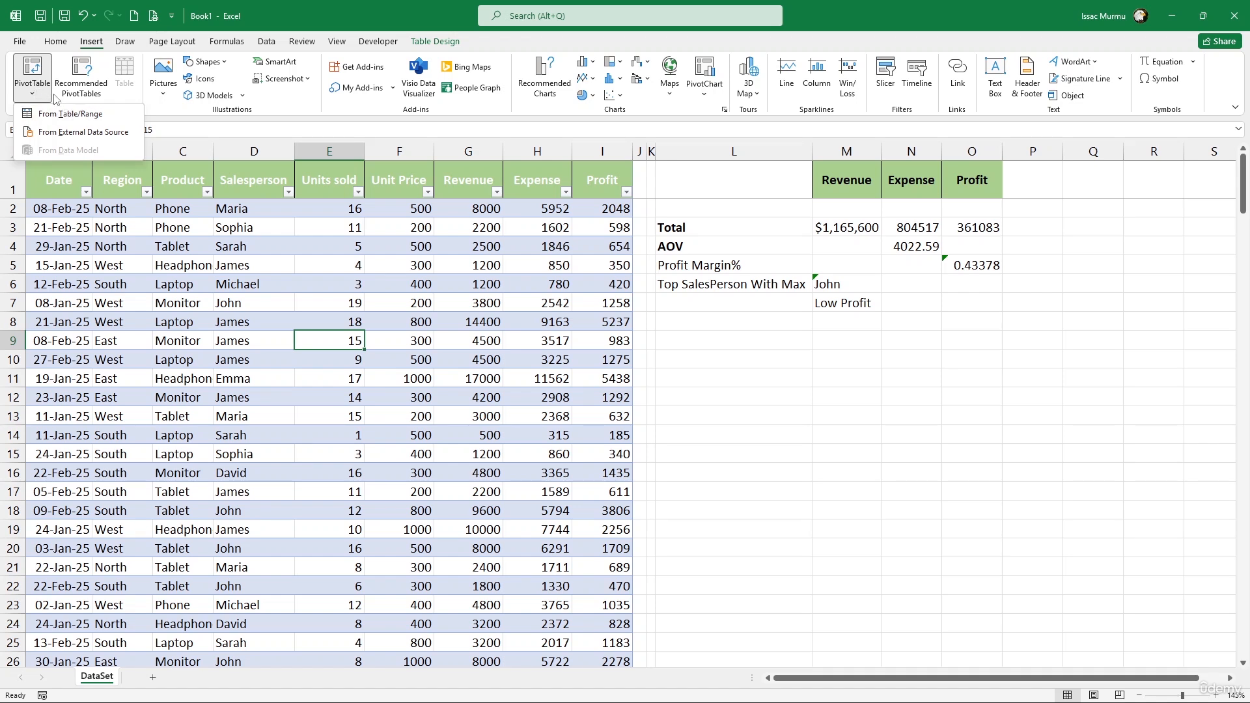
{"action": "left_click", "coordinate": [68, 116]}
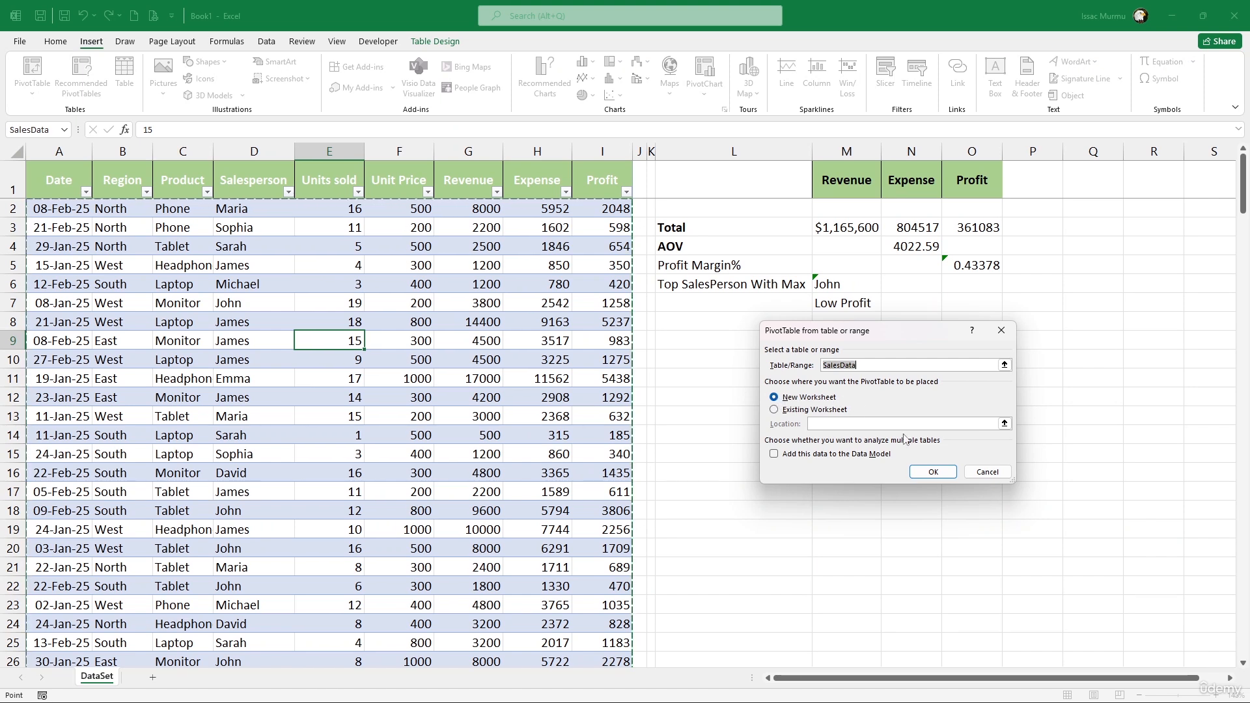
{"action": "left_click", "coordinate": [934, 474]}
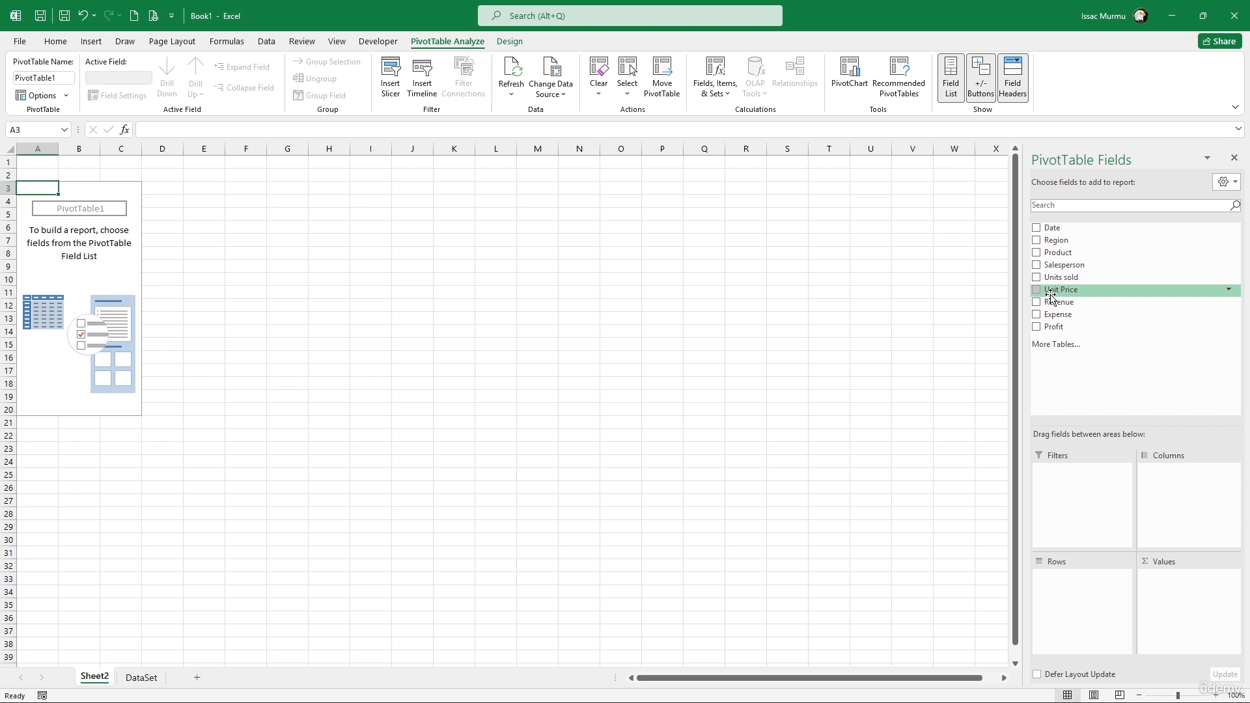
Add the Region field to the rows of the new PivotTable.
{"action": "left_click_drag", "start_coordinate": [1055, 240], "coordinate": [1091, 584]}
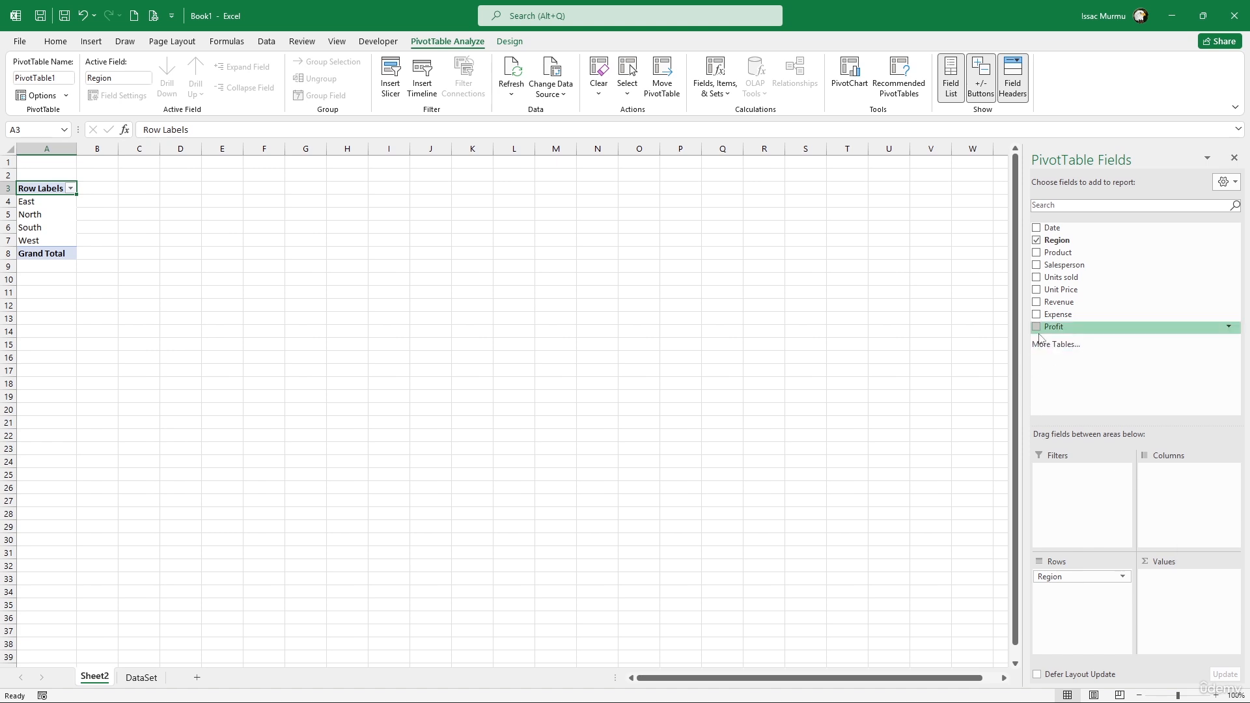
Add the Revenue field as summed values to the pivot table of regions.
{"action": "left_click_drag", "start_coordinate": [1060, 302], "coordinate": [1198, 586]}
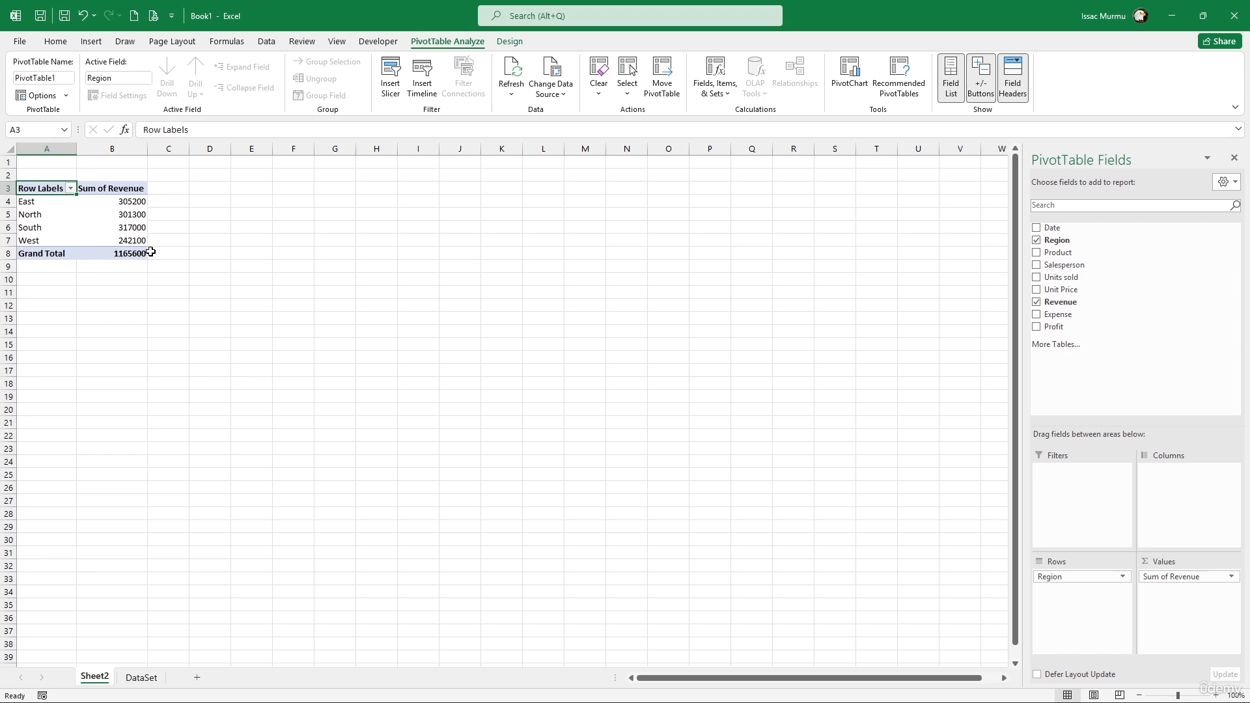
{"action": "left_click", "coordinate": [214, 297]}
{"action": "scroll", "coordinate": [129, 237], "scroll_direction": "up", "scroll_amount": 3}
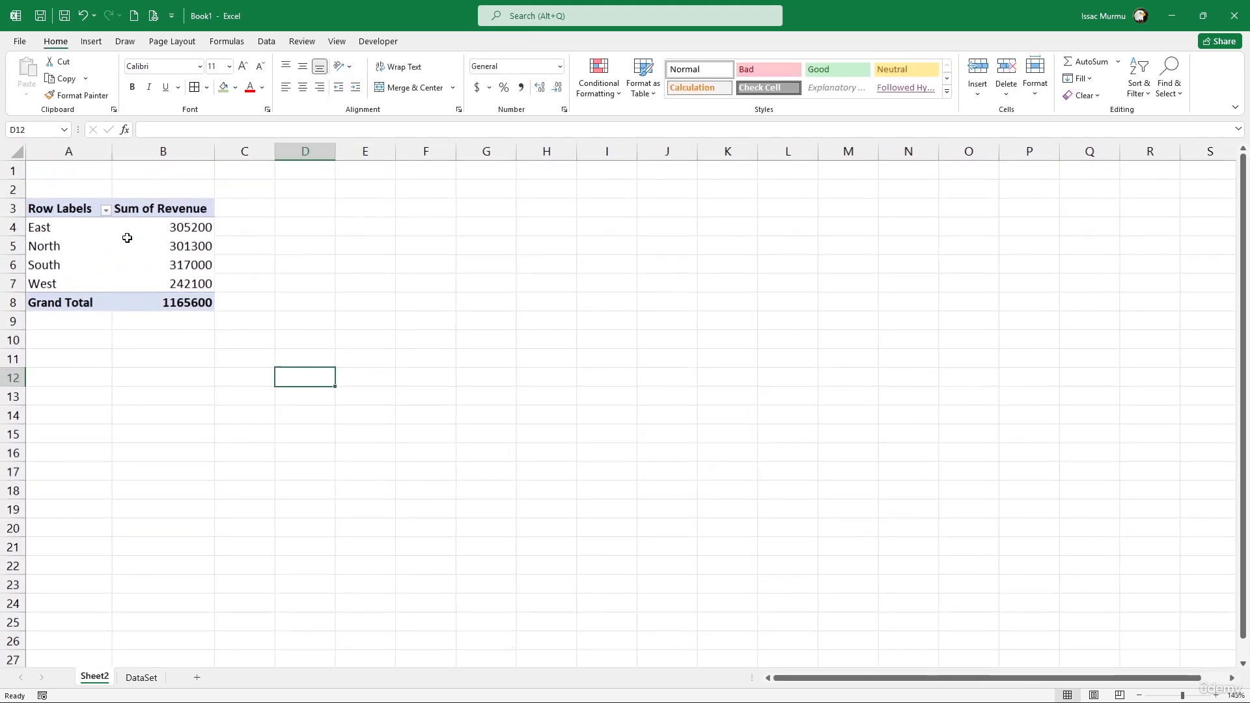
{"action": "left_click", "coordinate": [157, 242]}
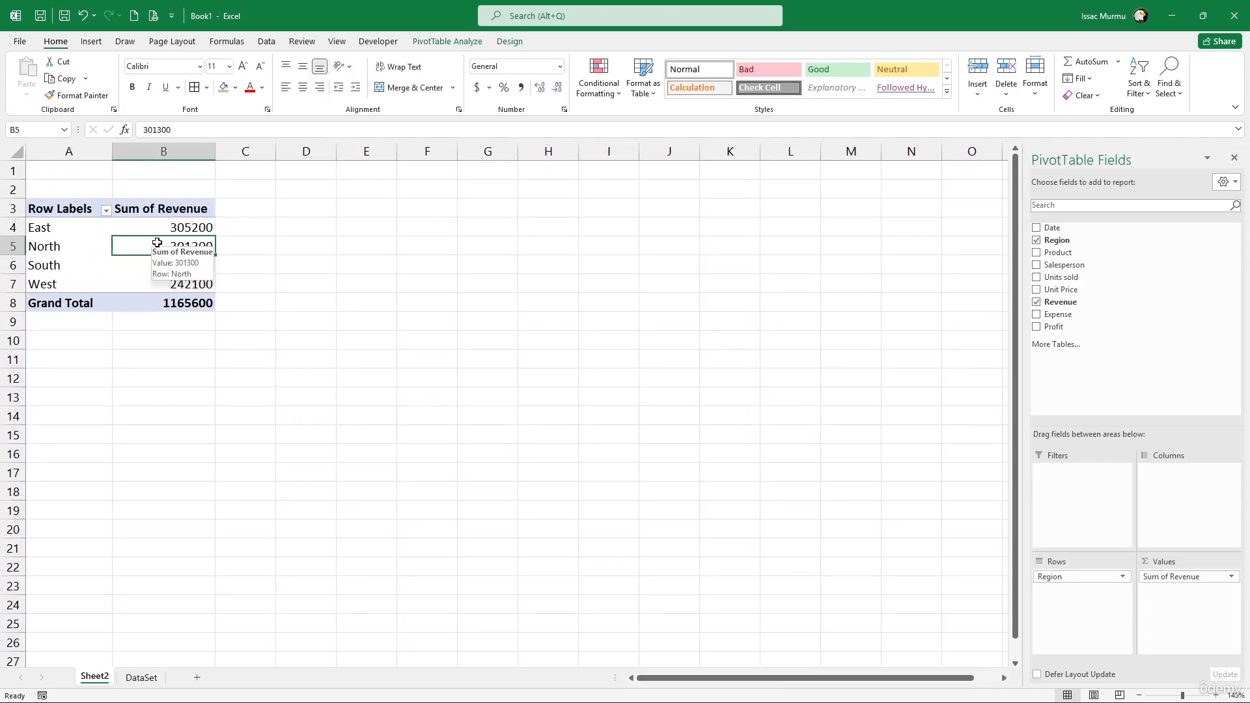
{"action": "left_click", "coordinate": [325, 282]}
{"action": "left_click", "coordinate": [163, 267]}
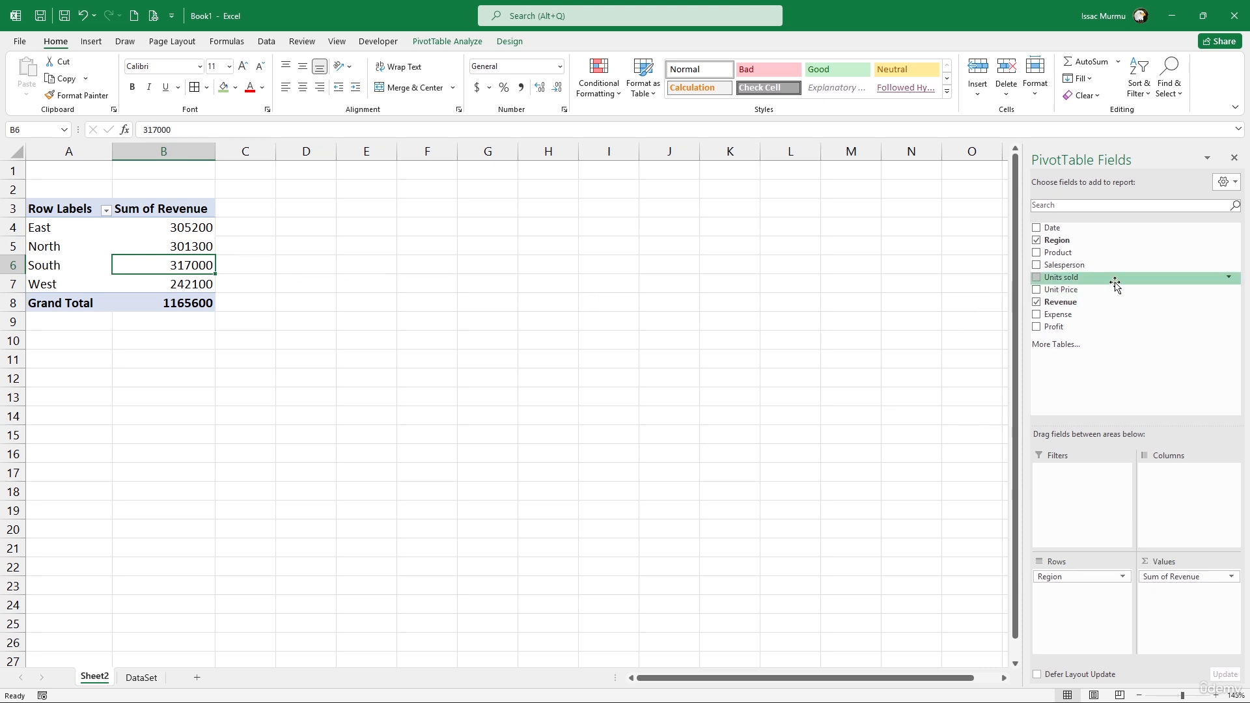
Try nesting the Product field under Region in the pivot table's rows, and remove it again.
{"action": "left_click_drag", "start_coordinate": [1058, 252], "coordinate": [1073, 605]}
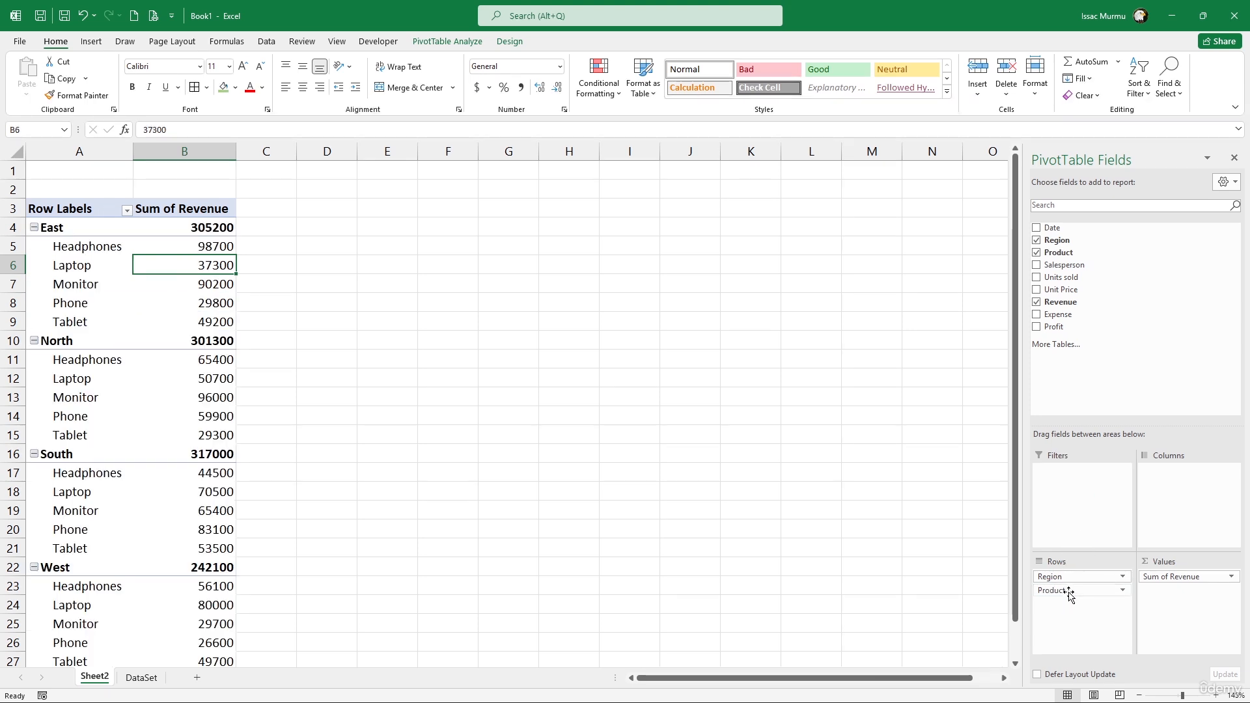
{"action": "left_click", "coordinate": [1068, 591]}
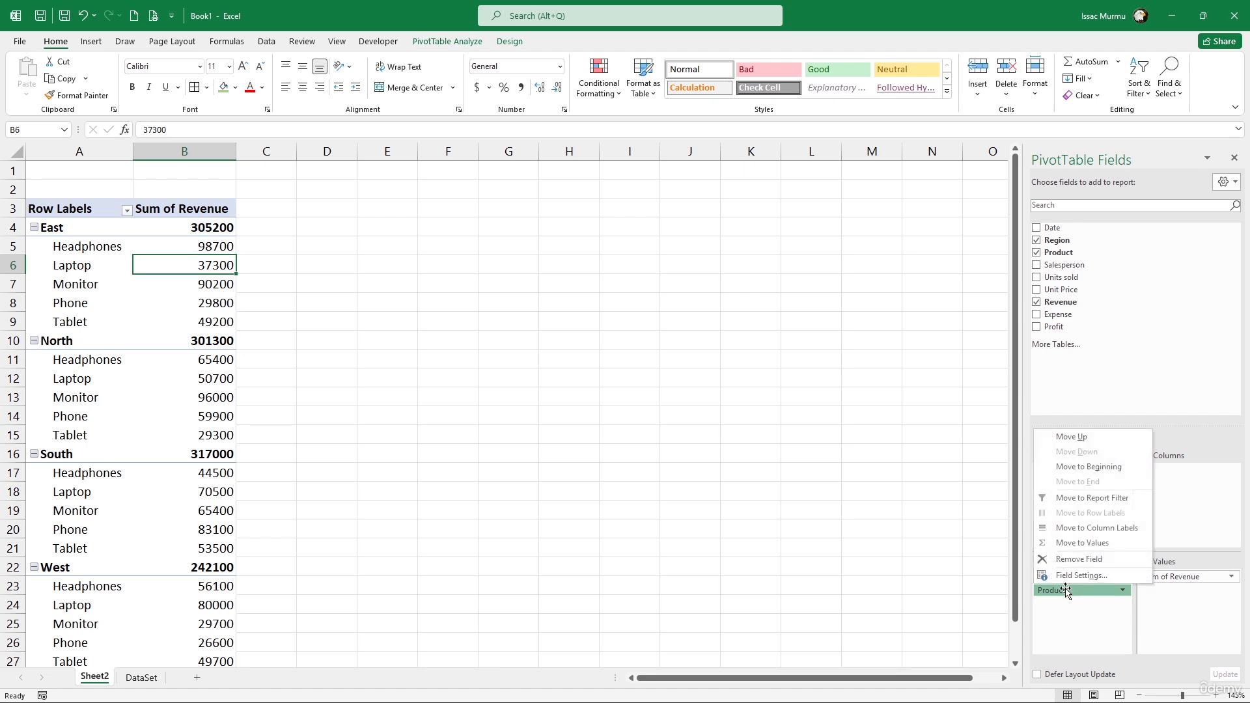
{"action": "left_click", "coordinate": [1078, 560]}
Insert a pivot table from the SalesData table on the DataSet sheet, placed on existing worksheet Sheet2 at cell D3.
{"action": "left_click", "coordinate": [144, 679]}
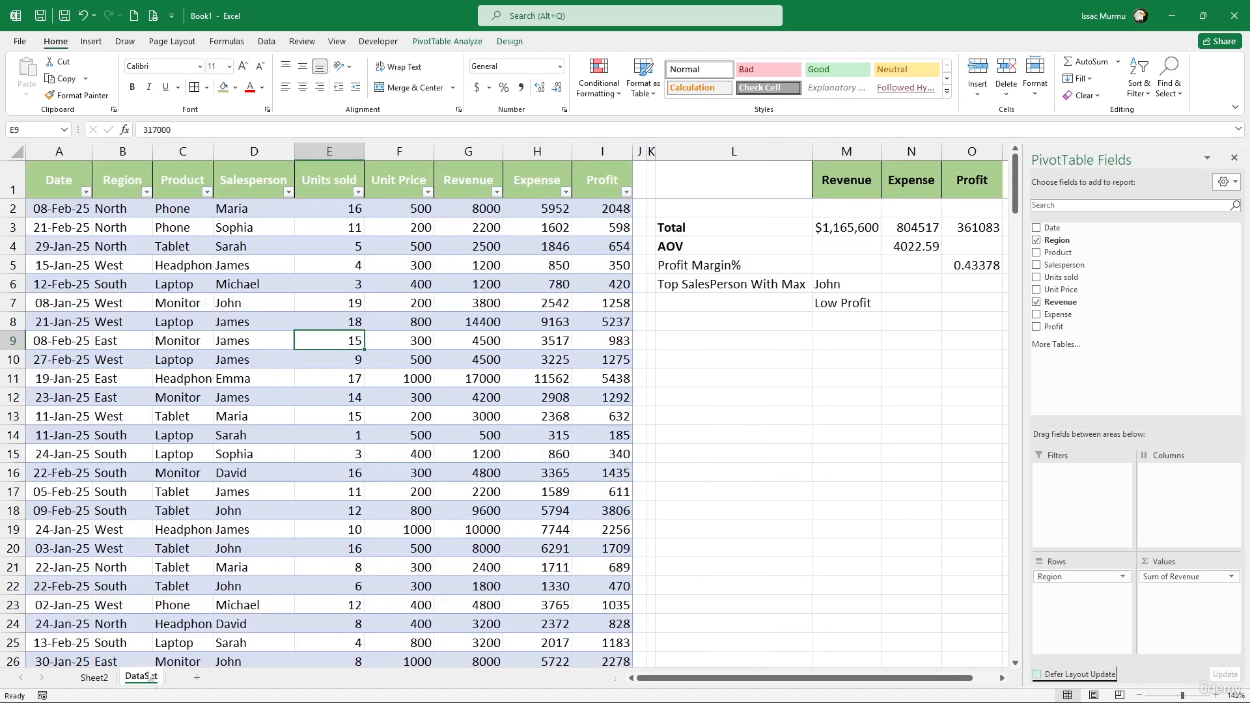
{"action": "left_click", "coordinate": [184, 397]}
{"action": "left_click", "coordinate": [92, 41]}
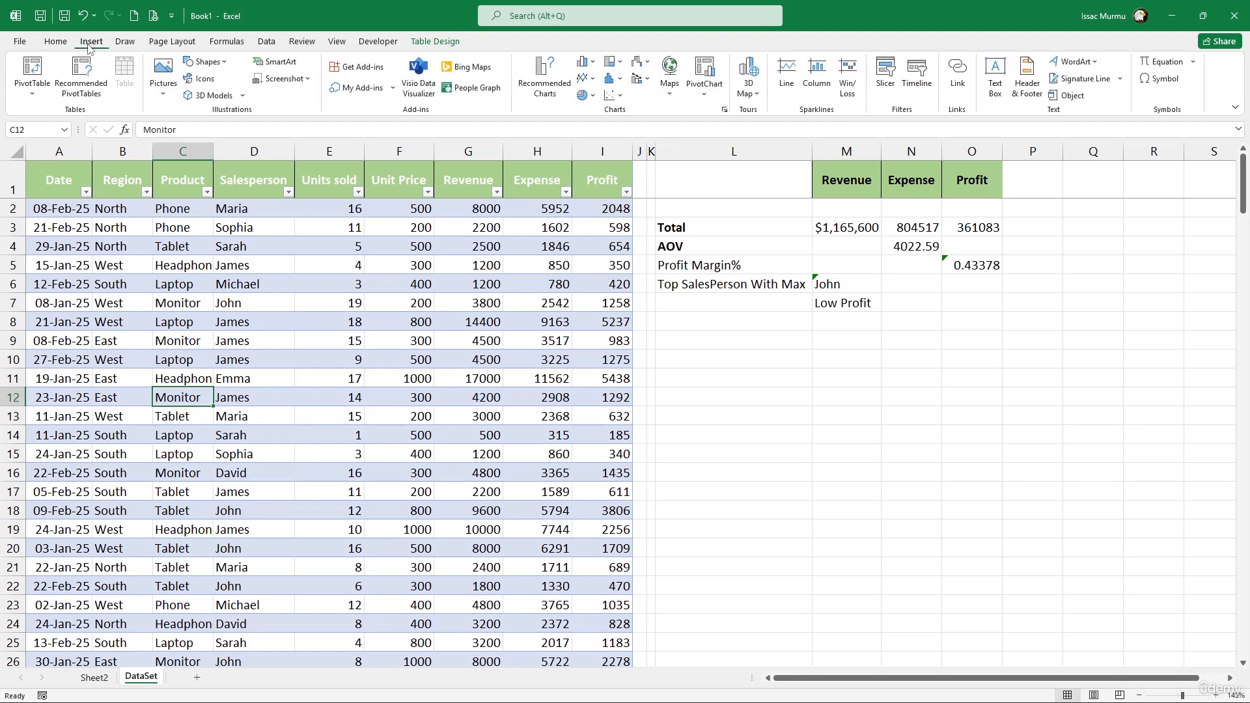
{"action": "left_click", "coordinate": [32, 69]}
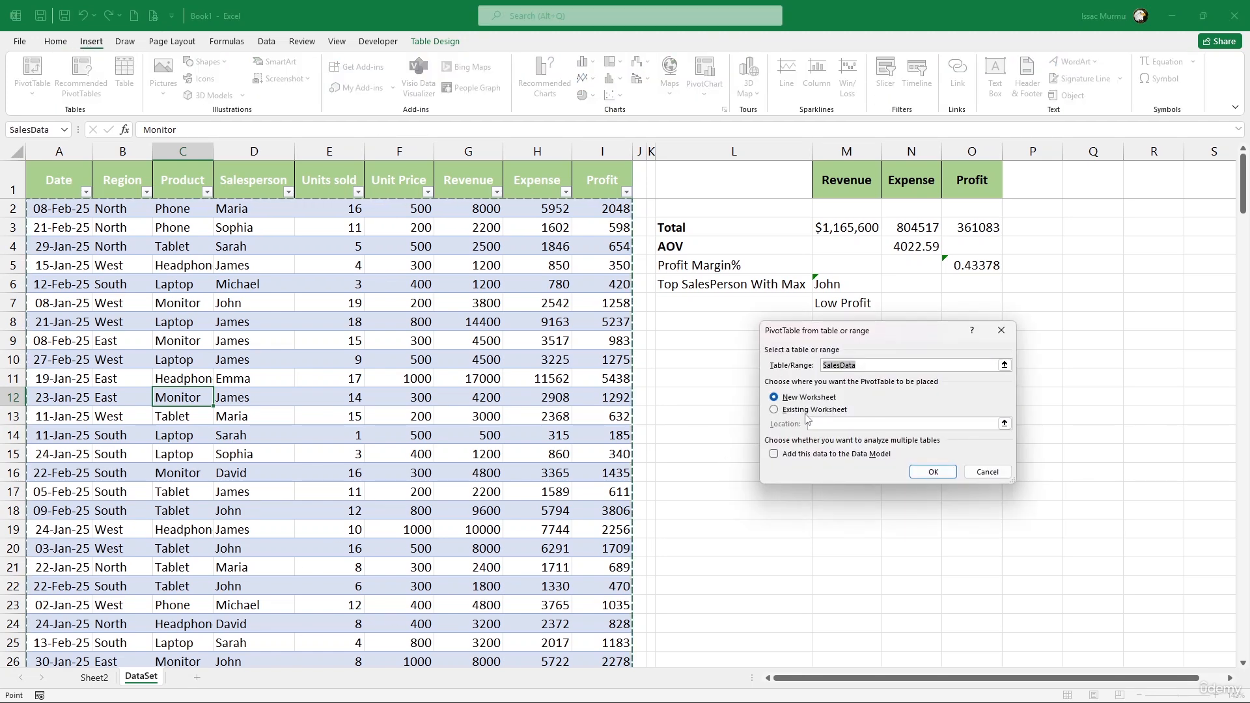
{"action": "left_click", "coordinate": [774, 410]}
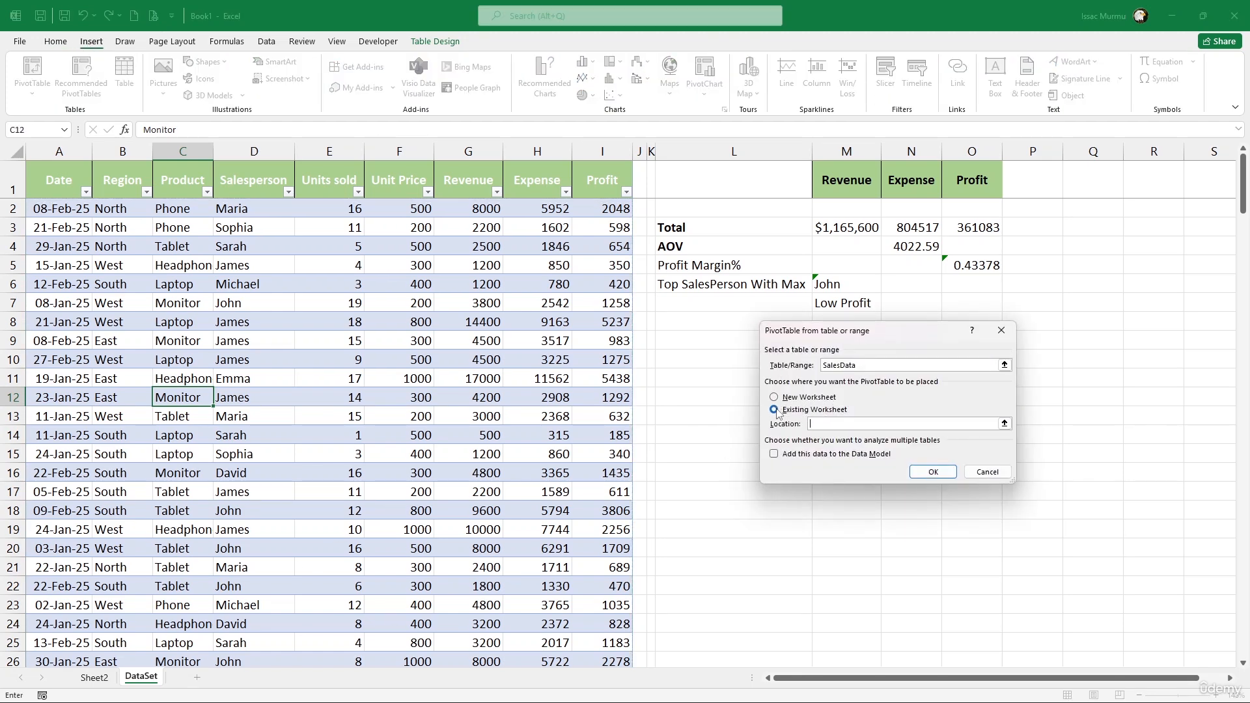
{"action": "left_click", "coordinate": [94, 678]}
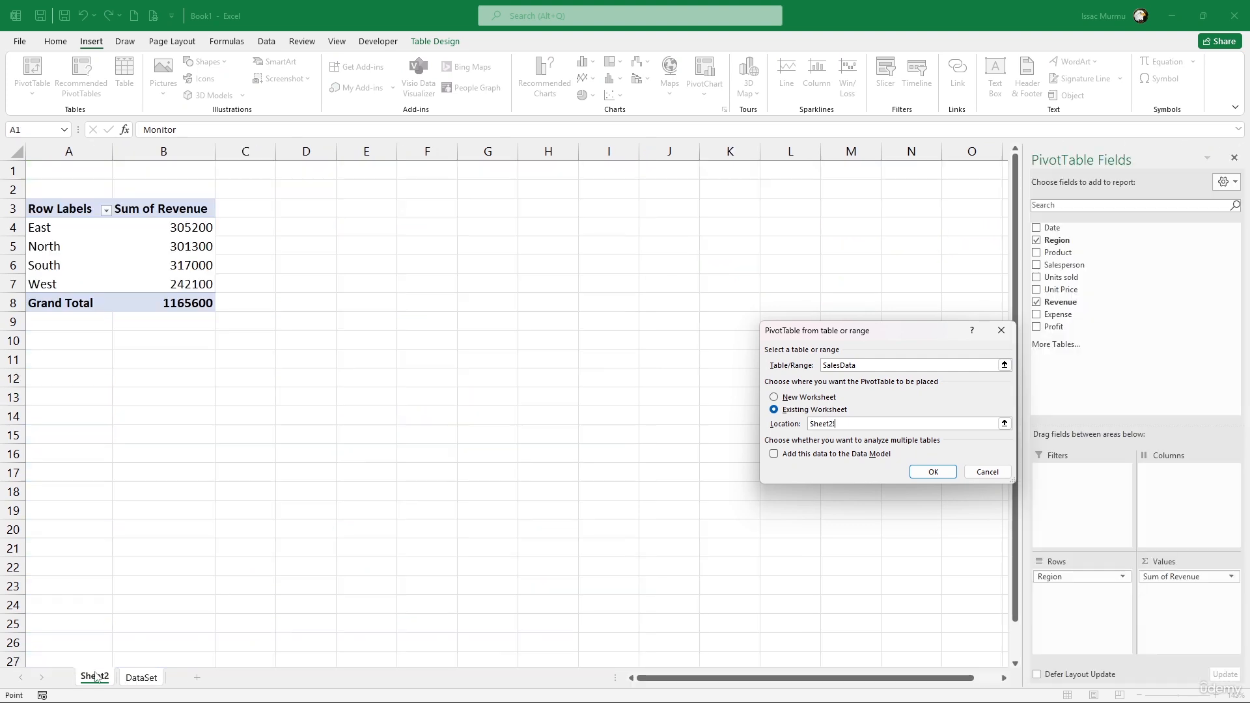
{"action": "left_click", "coordinate": [292, 209]}
{"action": "left_click", "coordinate": [931, 473]}
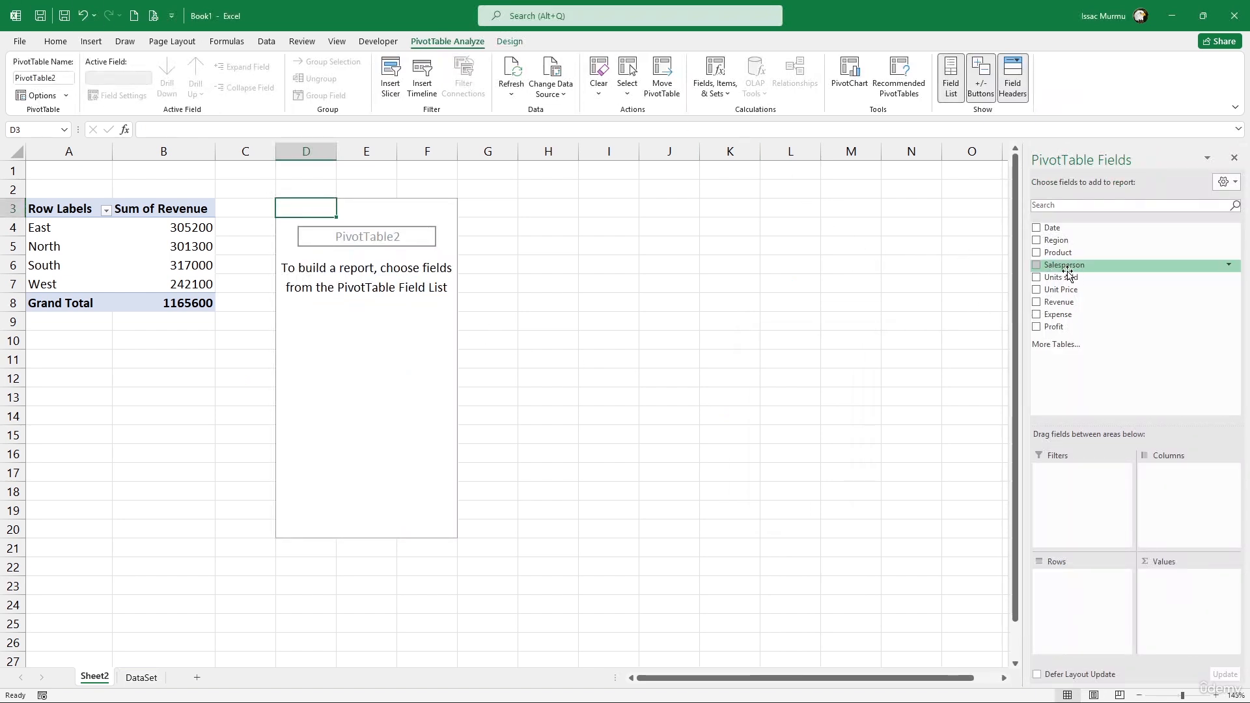
Build the pivot table at D3 with Product as rows and the sum of Units sold as values.
{"action": "left_click_drag", "start_coordinate": [1058, 253], "coordinate": [1074, 586]}
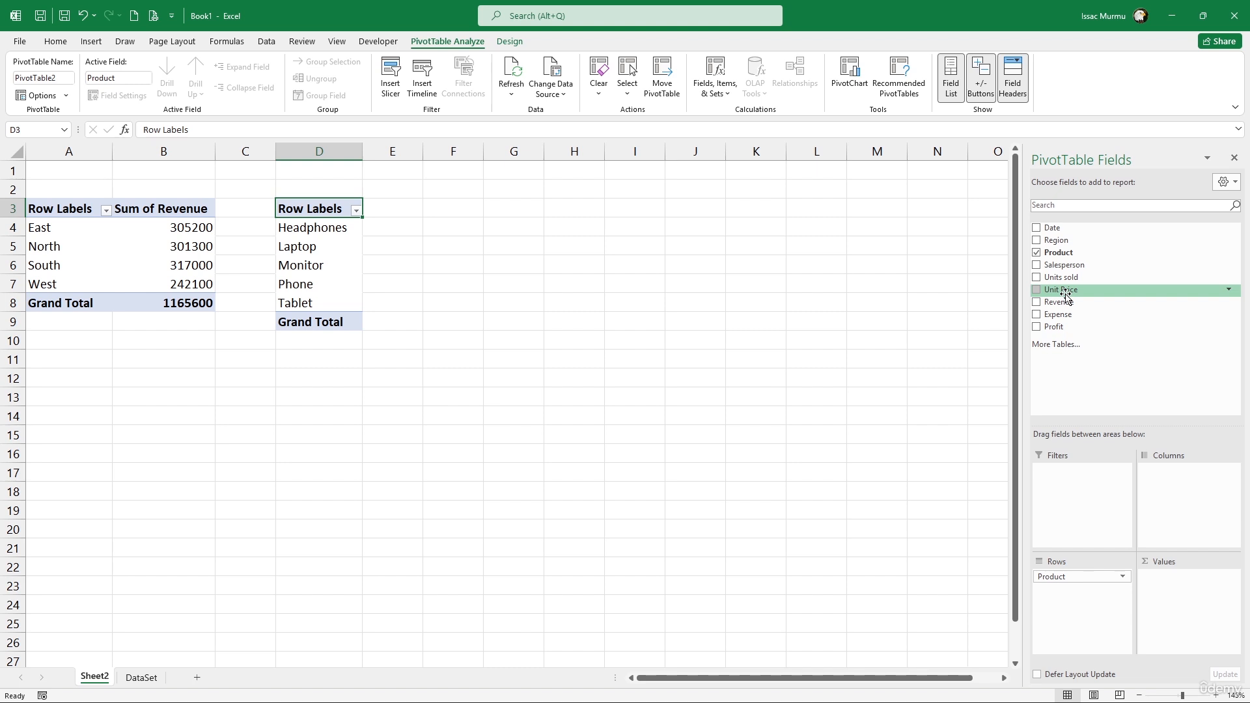
{"action": "left_click_drag", "start_coordinate": [1061, 277], "coordinate": [1182, 586]}
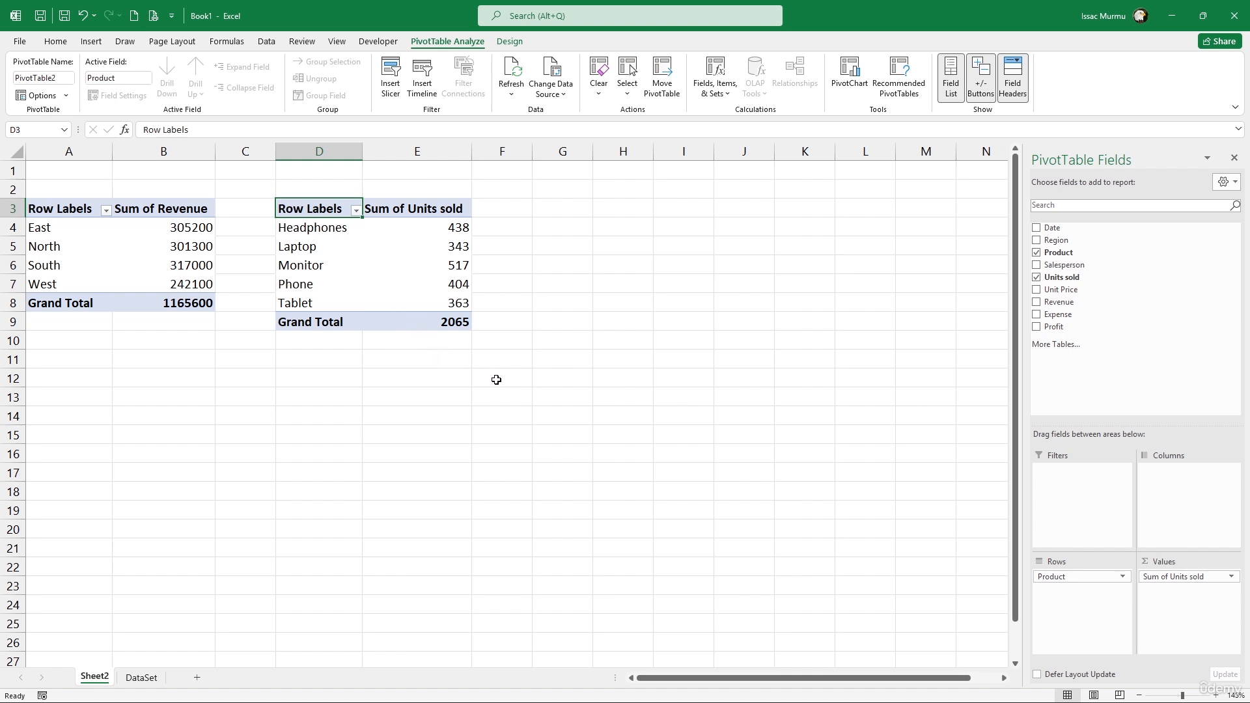
{"action": "left_click", "coordinate": [445, 261]}
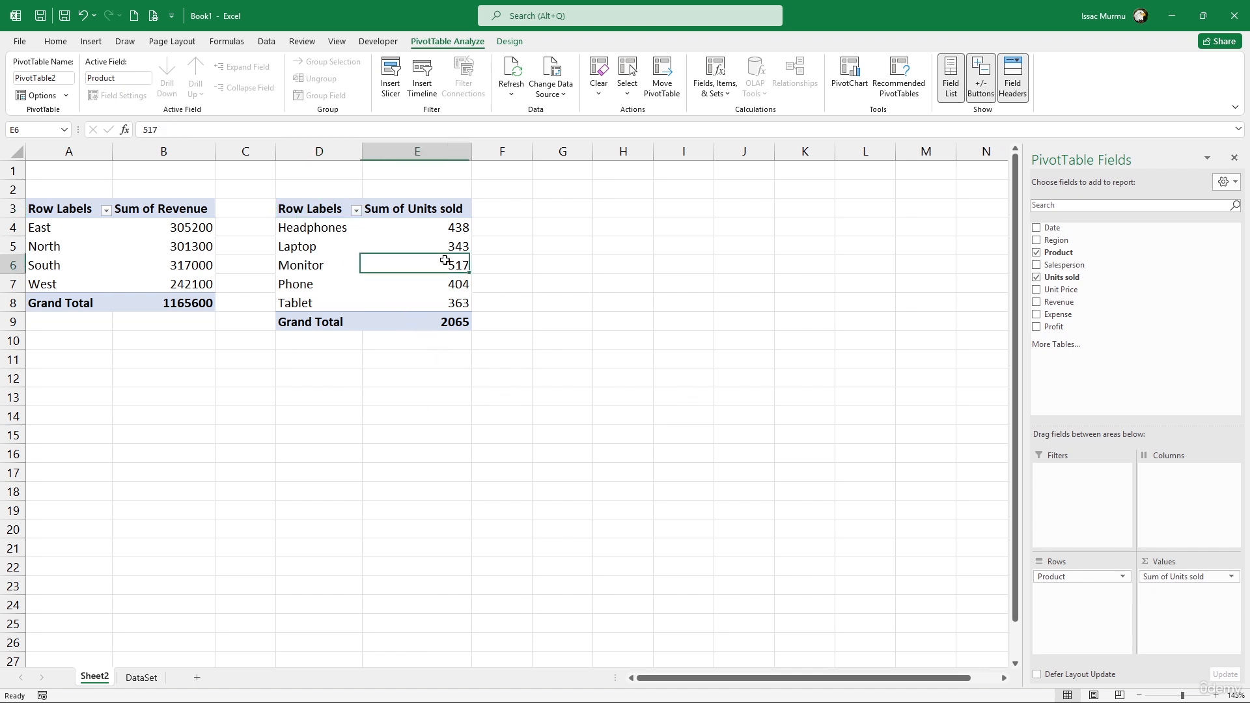
Insert another pivot table from the SalesData table, placed on existing worksheet Sheet2 at cell G3.
{"action": "left_click", "coordinate": [141, 678]}
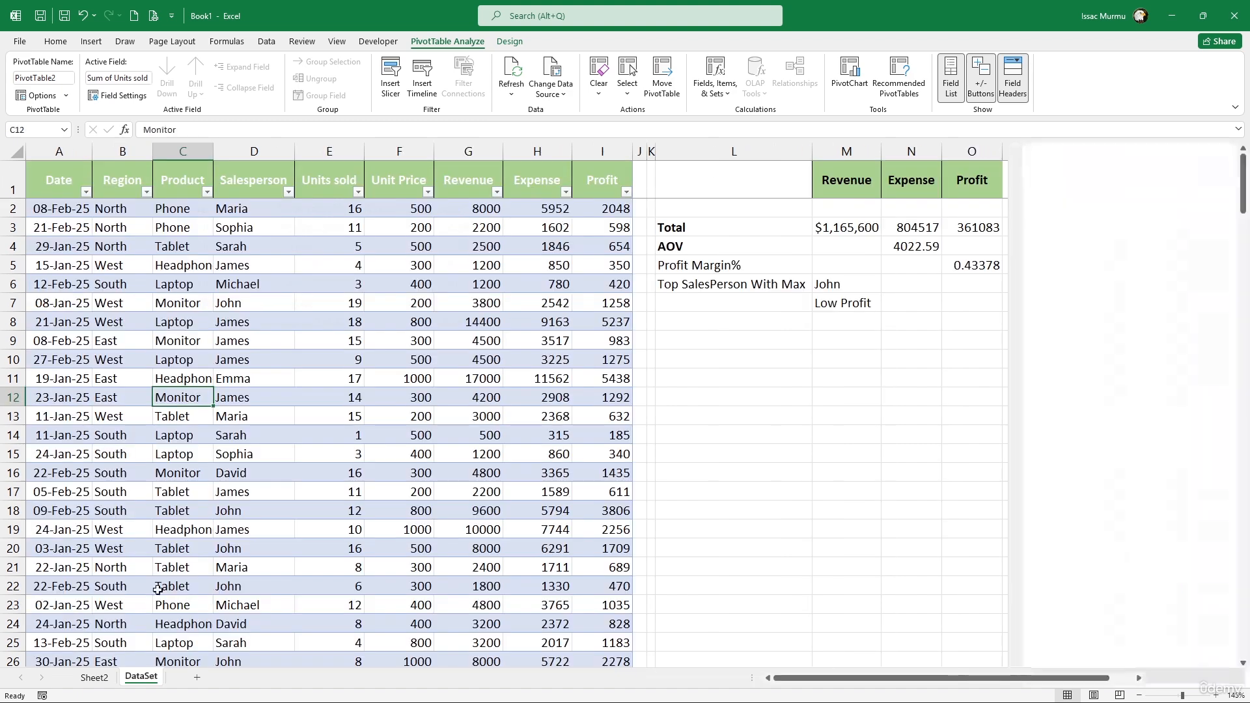
{"action": "left_click", "coordinate": [180, 316]}
{"action": "left_click", "coordinate": [91, 41]}
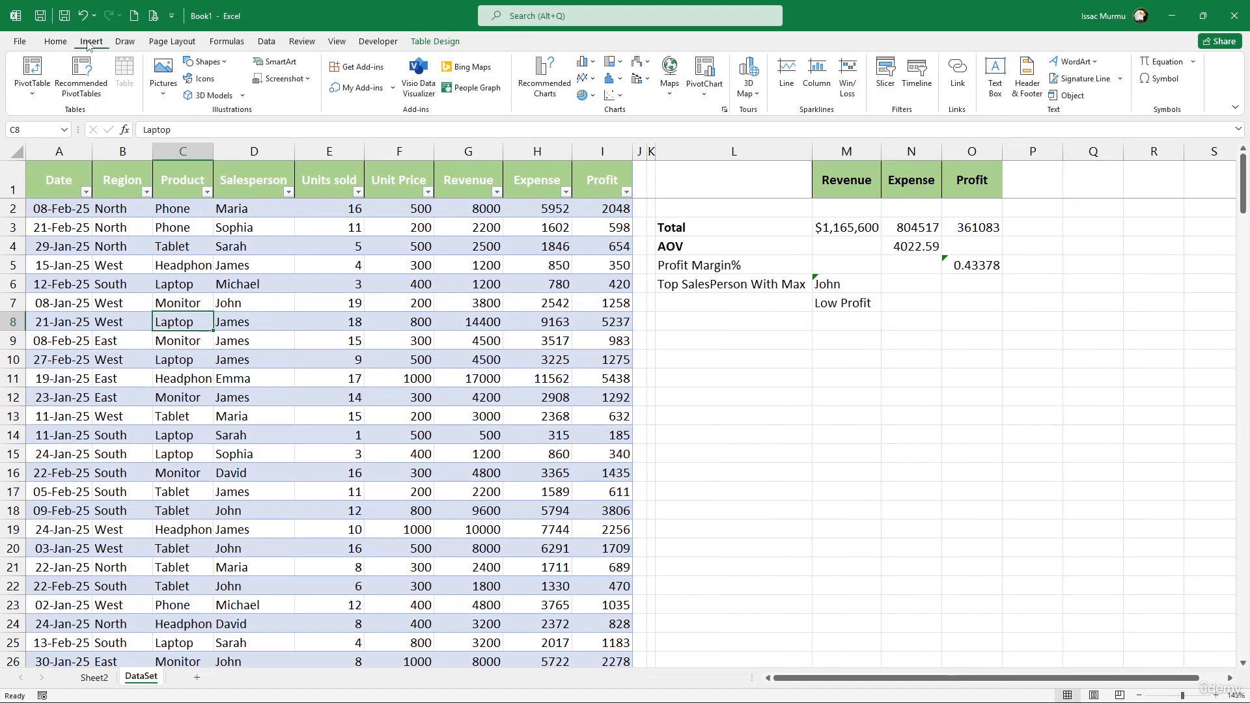
{"action": "left_click", "coordinate": [32, 67]}
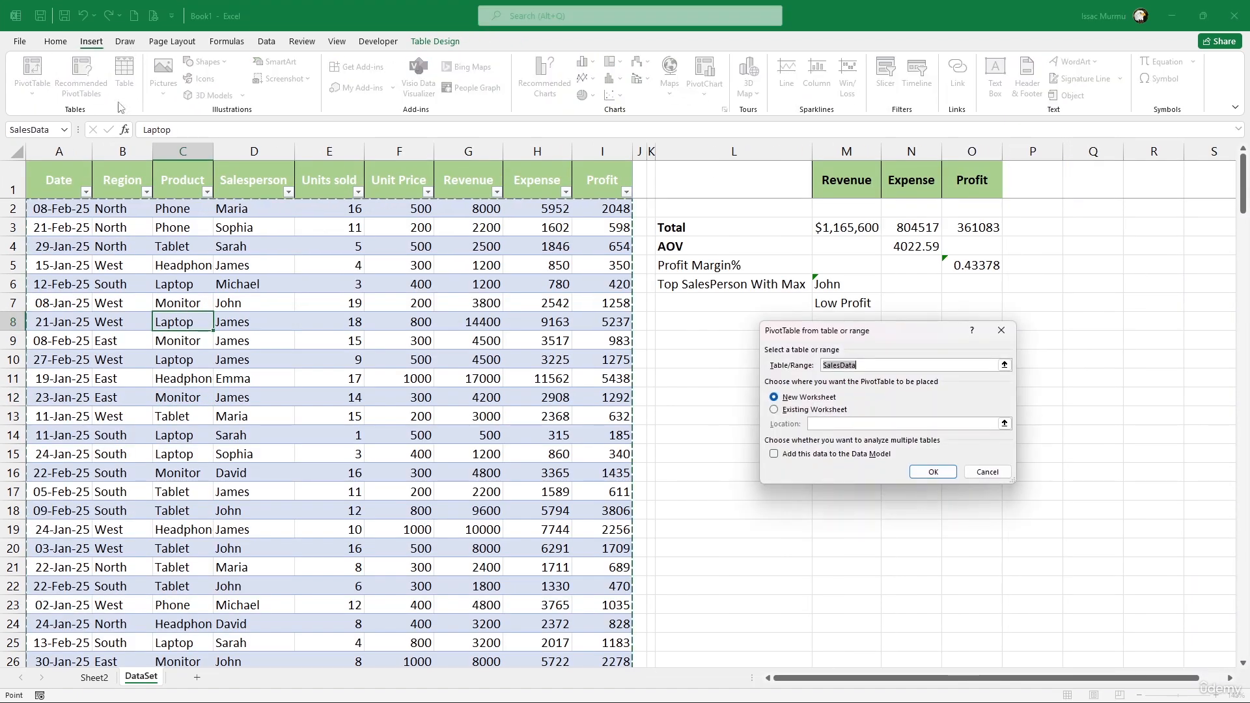
{"action": "left_click", "coordinate": [786, 412]}
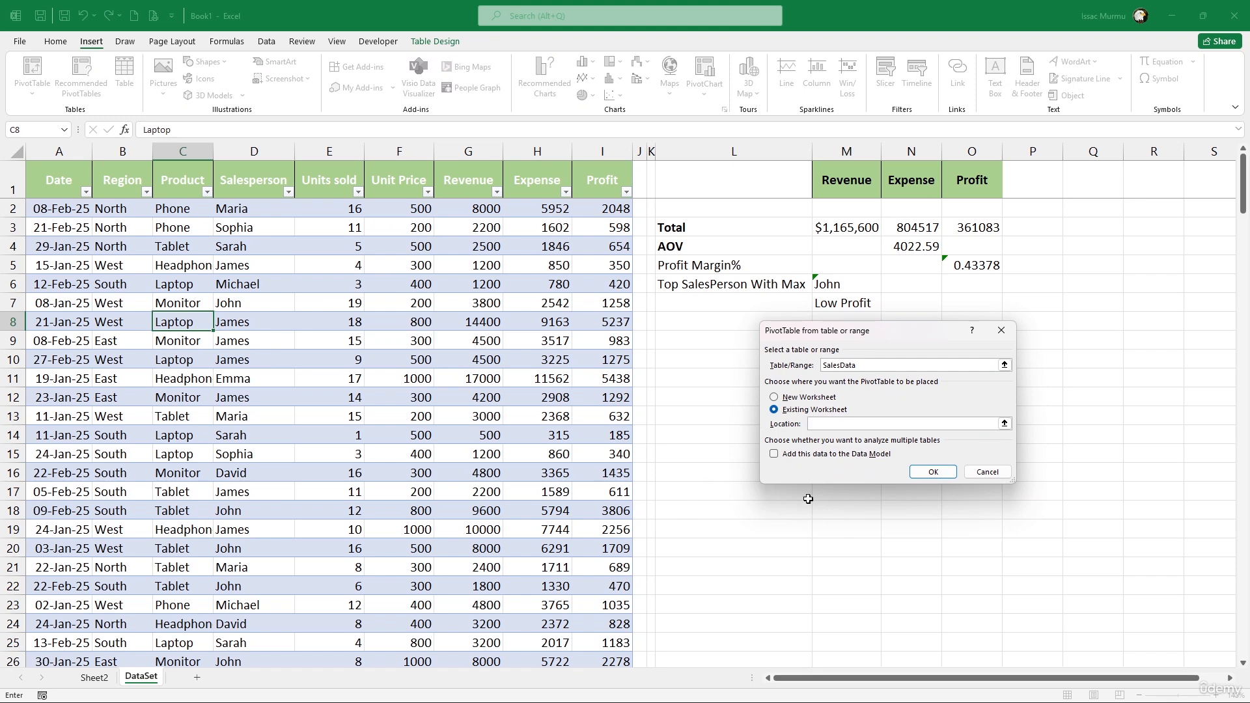
{"action": "left_click", "coordinate": [94, 678]}
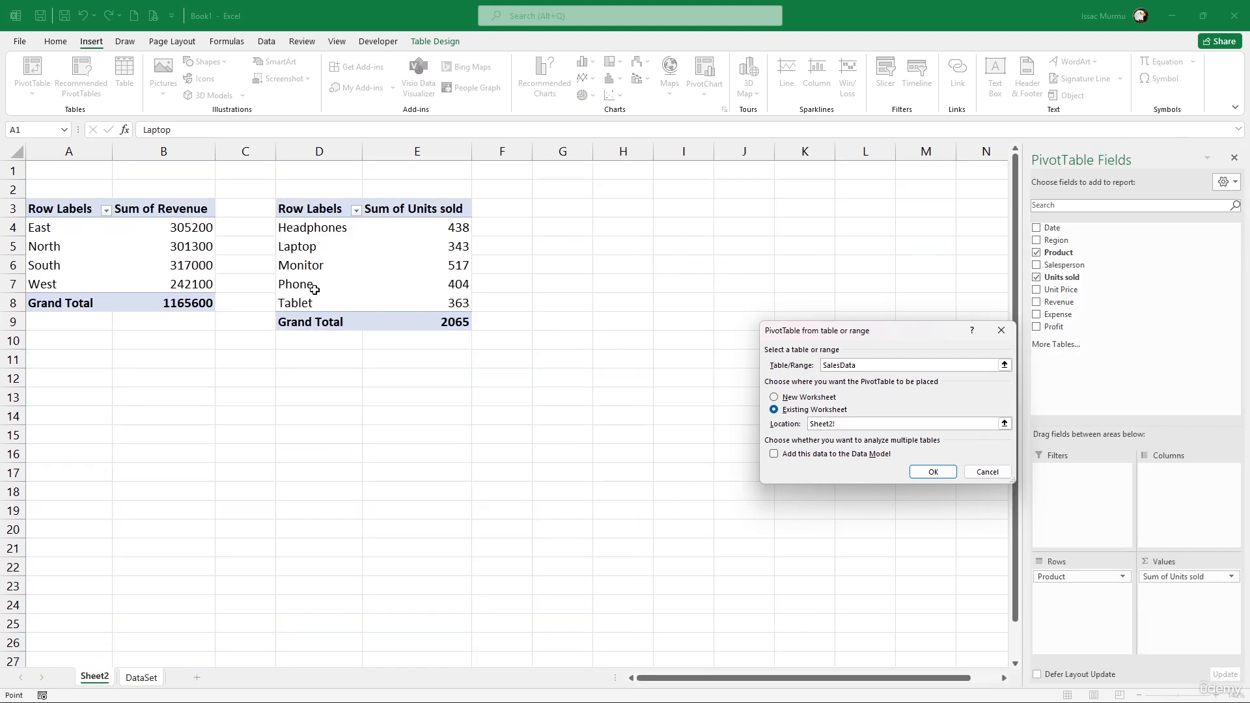
{"action": "left_click", "coordinate": [550, 209]}
{"action": "left_click", "coordinate": [932, 473]}
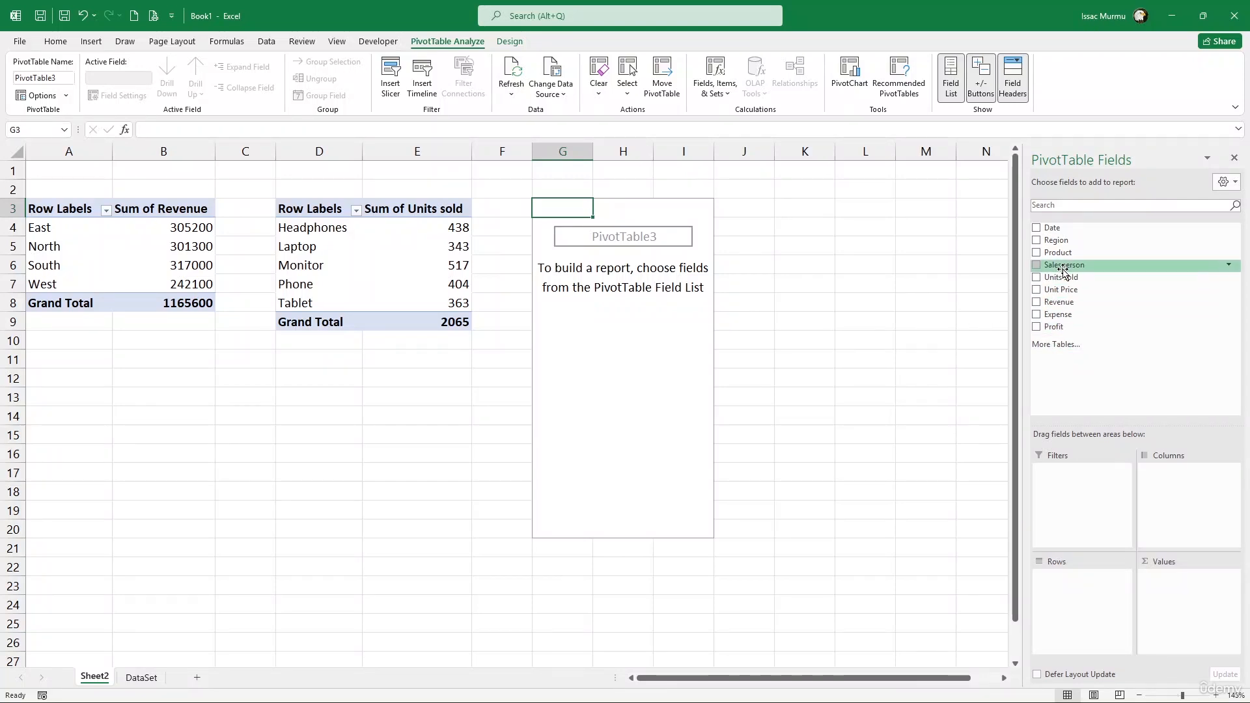
Build the pivot table at G3 with Salesperson as rows and the sum of Profit as values.
{"action": "left_click_drag", "start_coordinate": [1061, 265], "coordinate": [1087, 589]}
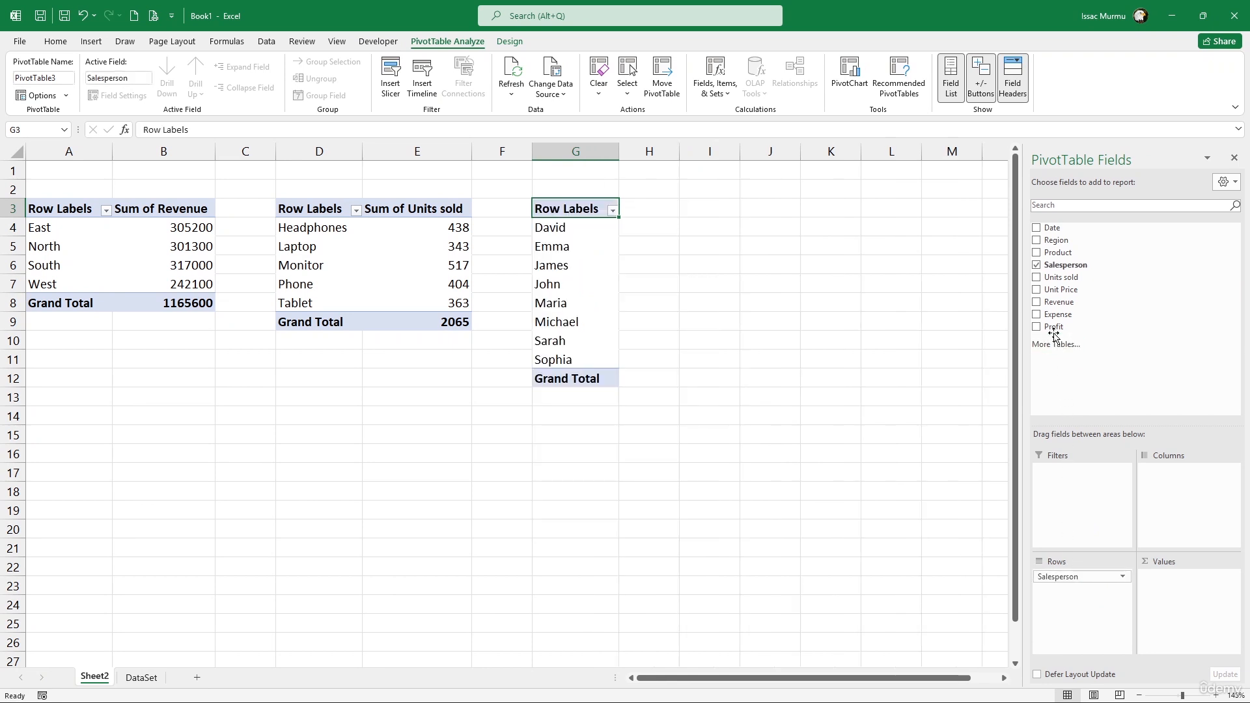
{"action": "left_click_drag", "start_coordinate": [1051, 327], "coordinate": [1180, 583]}
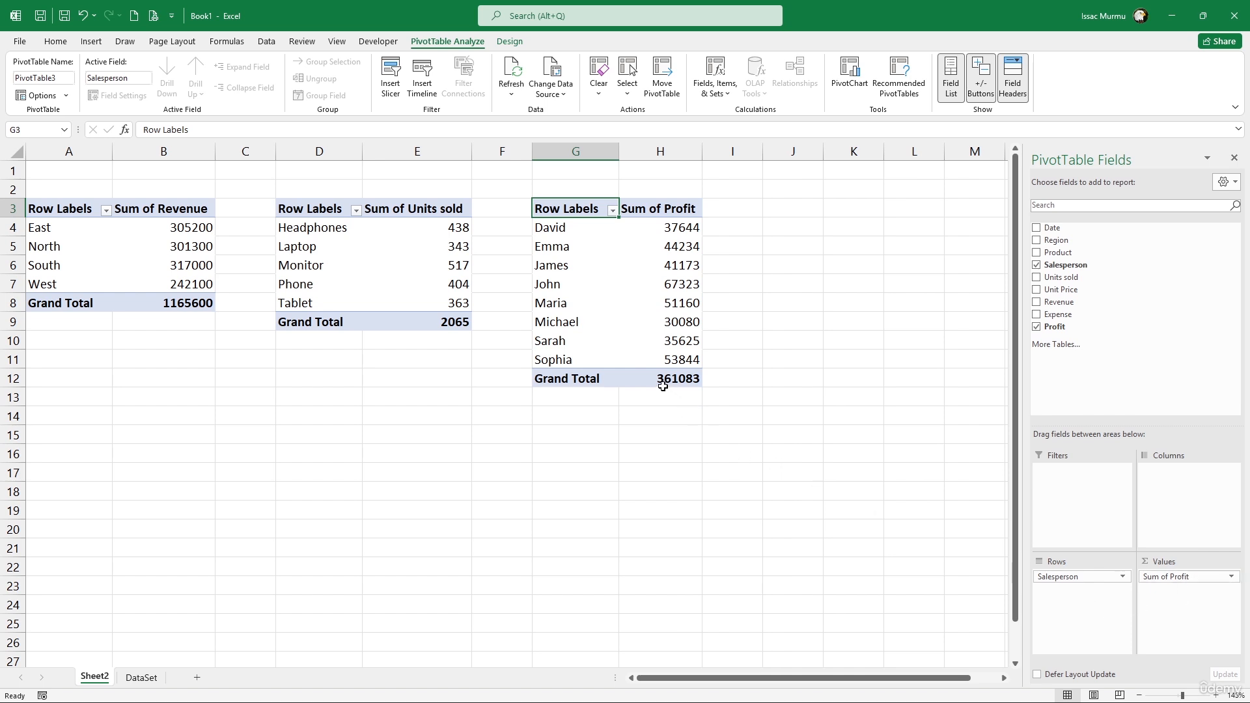
{"action": "mouse_move", "coordinate": [683, 378]}
{"action": "left_click", "coordinate": [733, 208]}
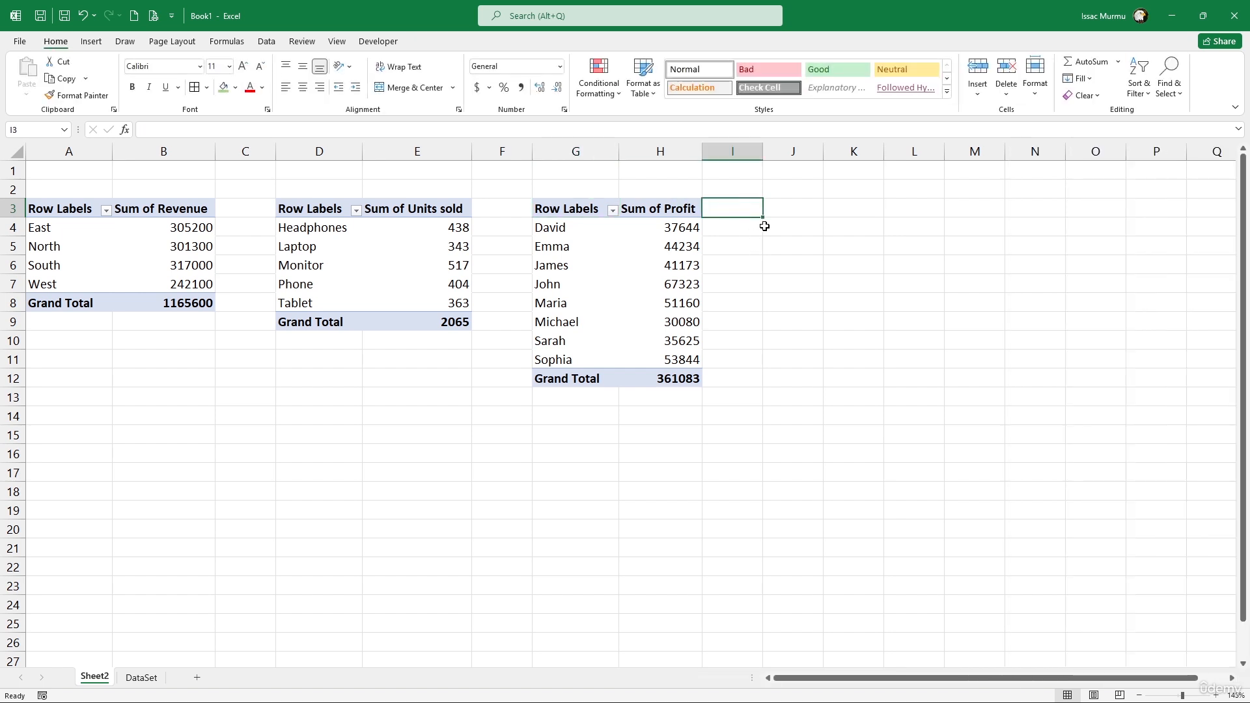
{"action": "left_click", "coordinate": [779, 212]}
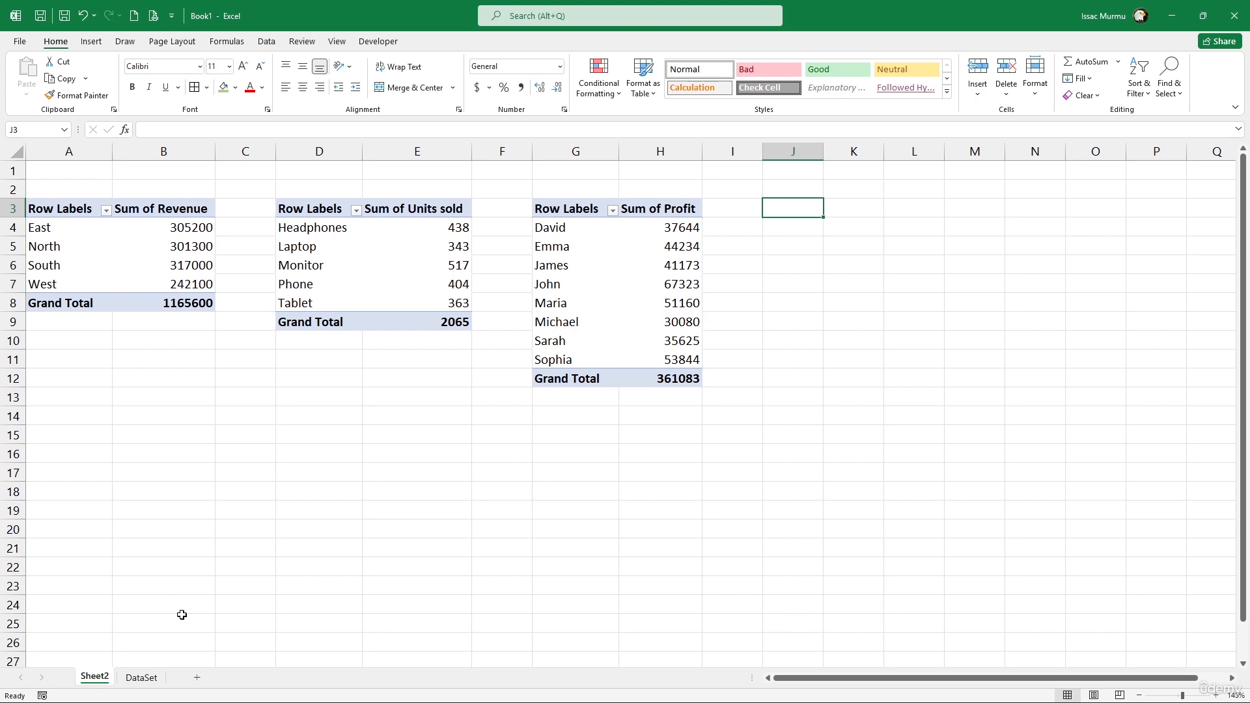
Insert a fourth pivot table from the SalesData table, placed on existing worksheet Sheet2 at cell J3.
{"action": "left_click", "coordinate": [147, 679]}
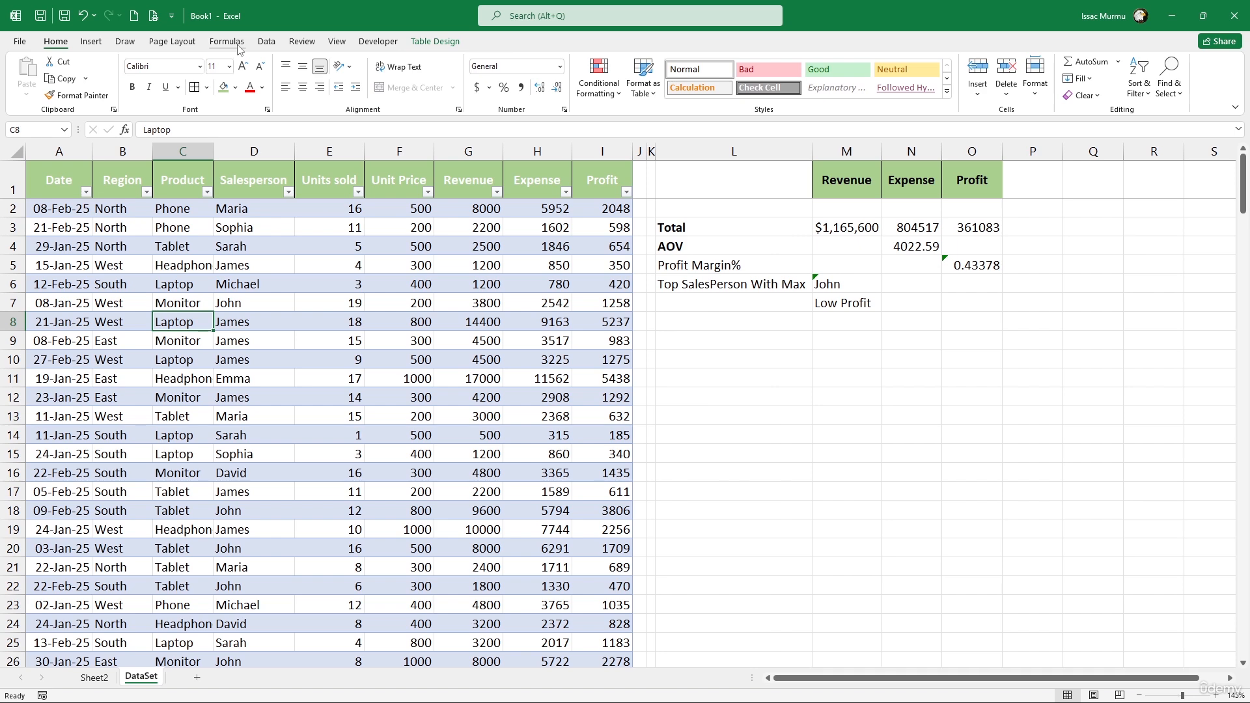
{"action": "left_click", "coordinate": [91, 42]}
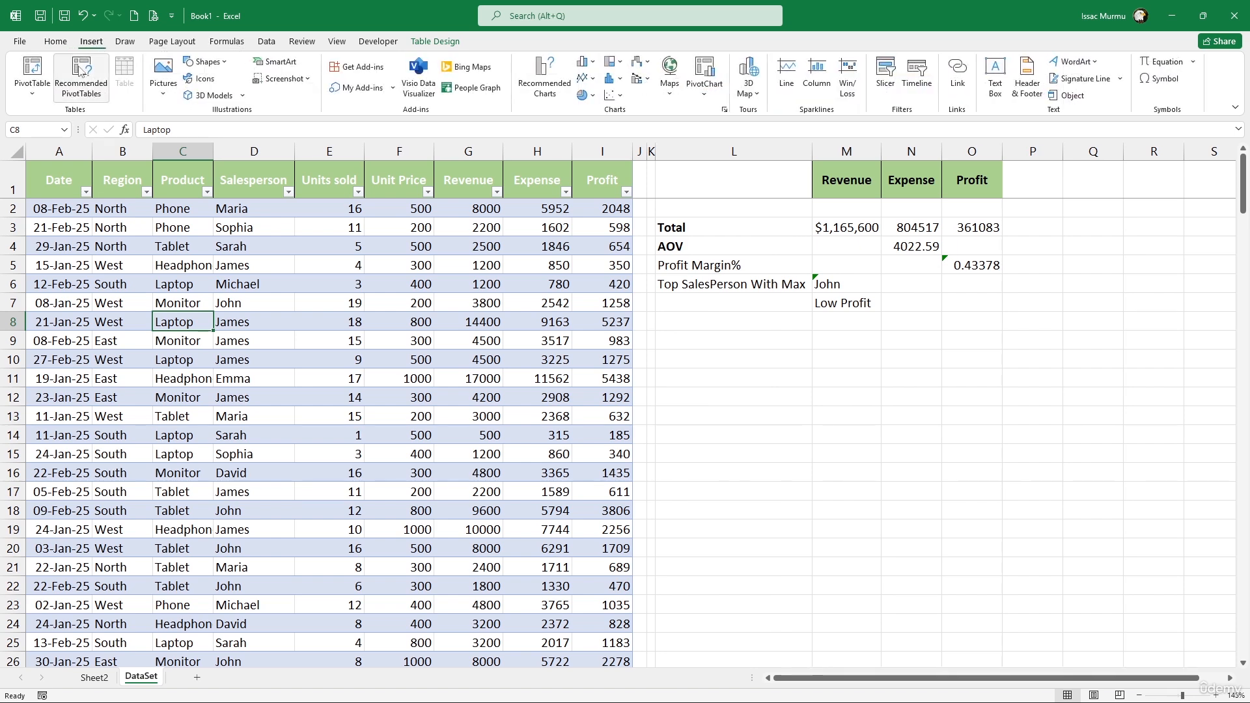
{"action": "left_click", "coordinate": [32, 90]}
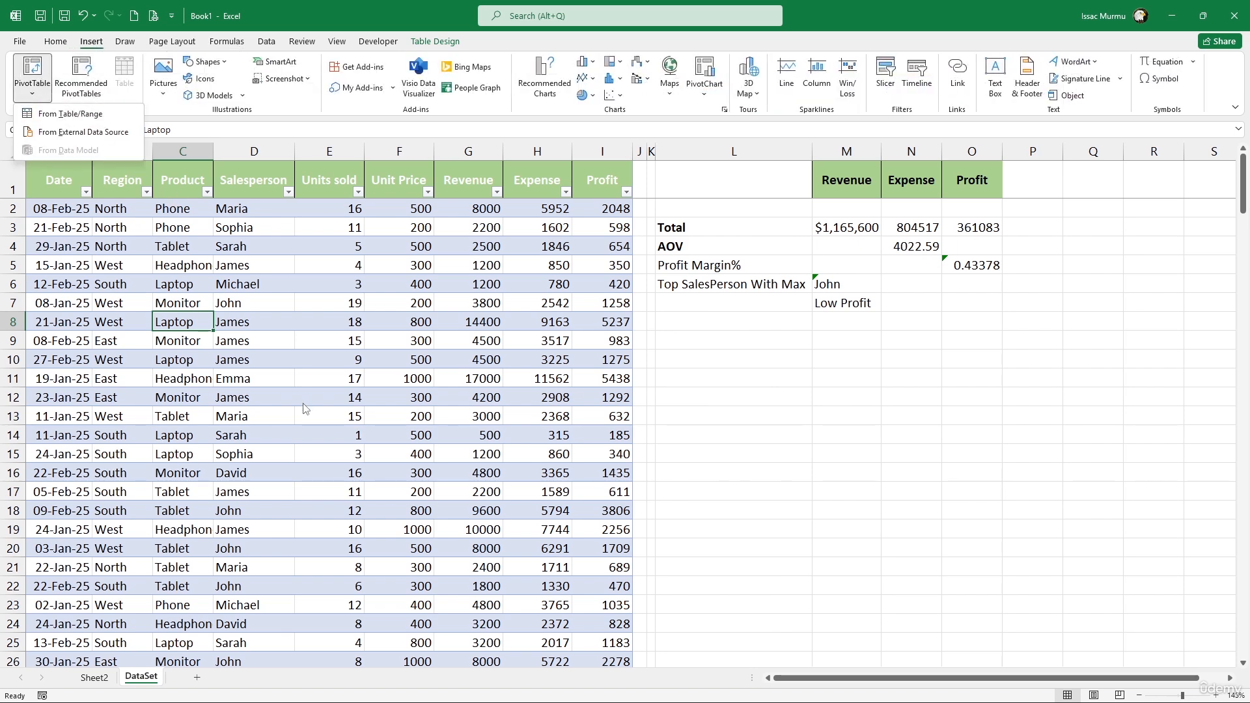
{"action": "left_click", "coordinate": [65, 114]}
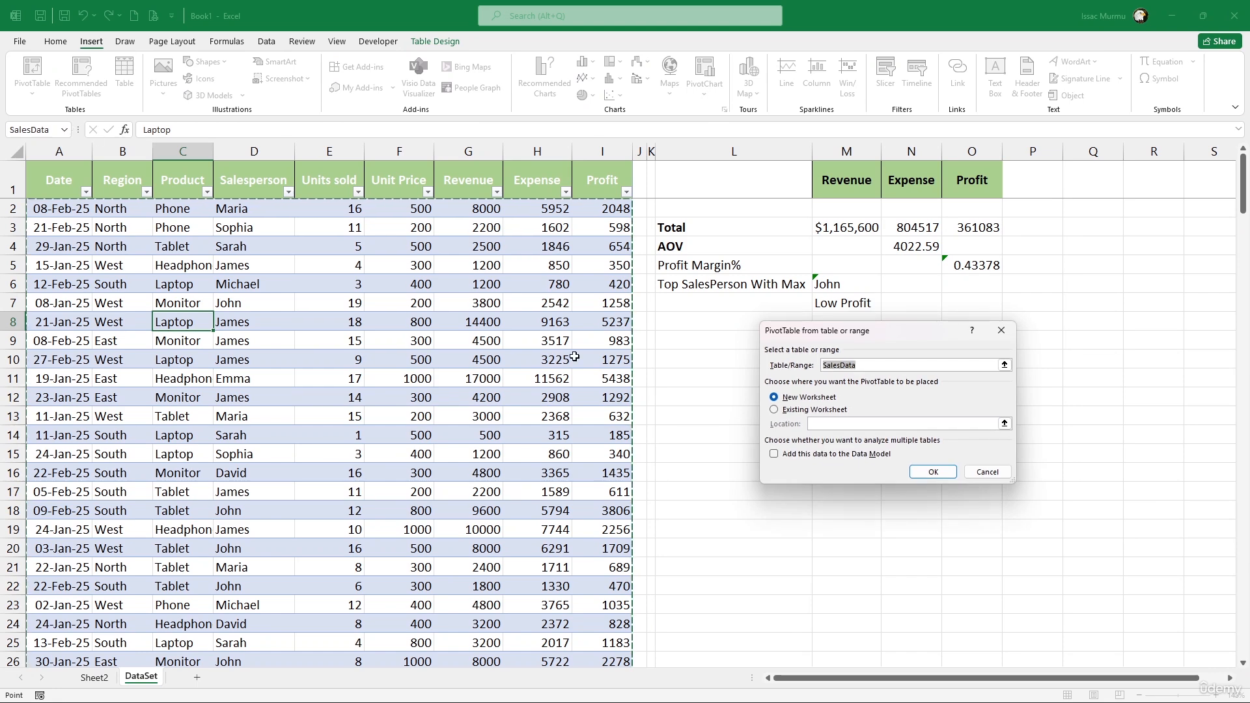
{"action": "left_click", "coordinate": [775, 410]}
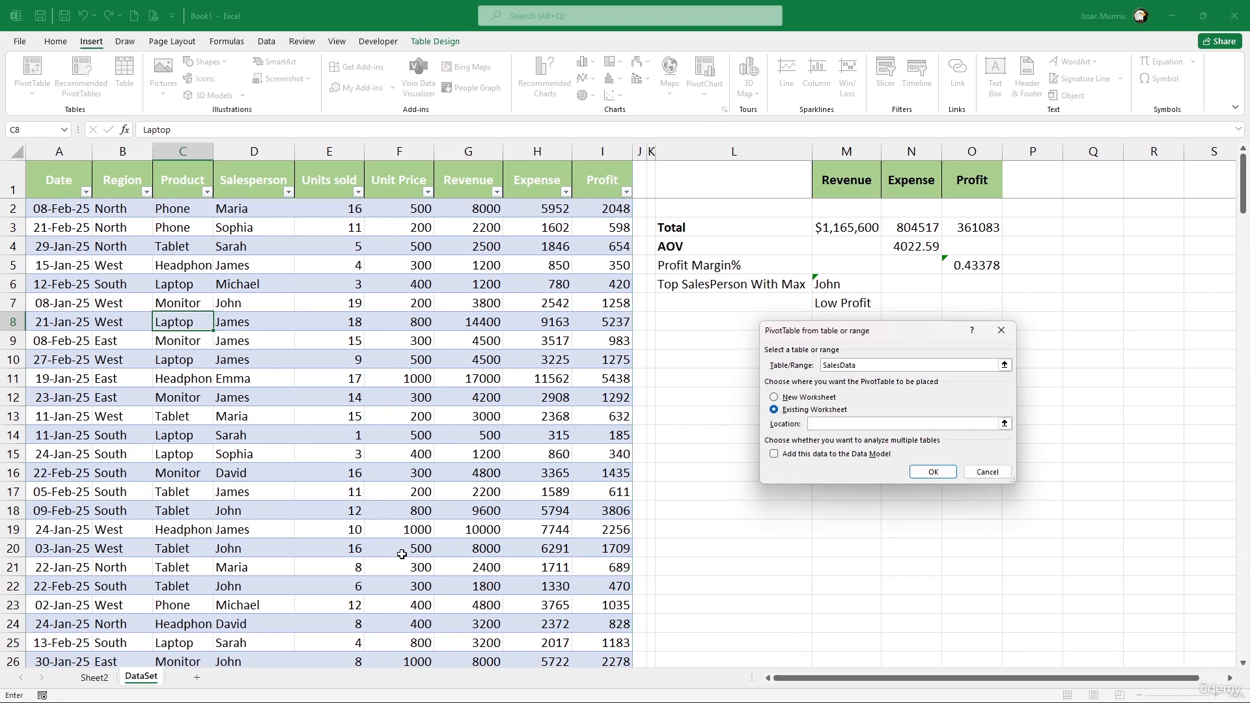
{"action": "left_click", "coordinate": [107, 678]}
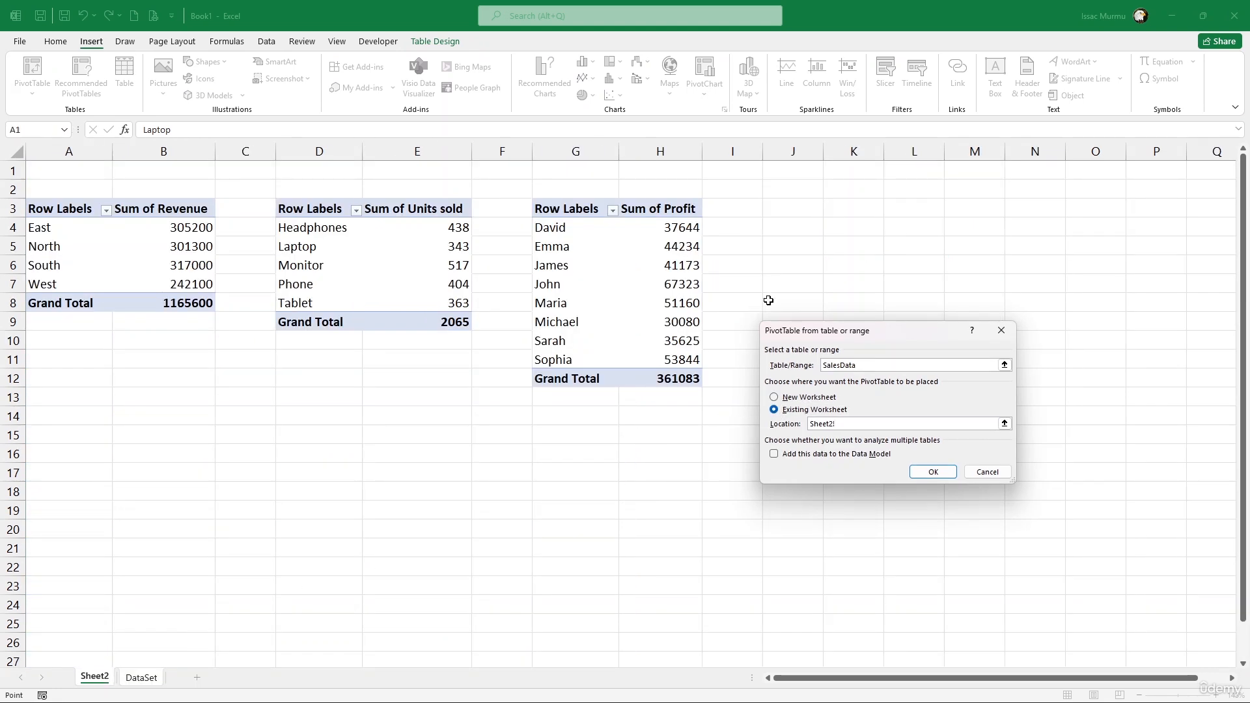
{"action": "left_click", "coordinate": [780, 217]}
{"action": "left_click", "coordinate": [915, 469]}
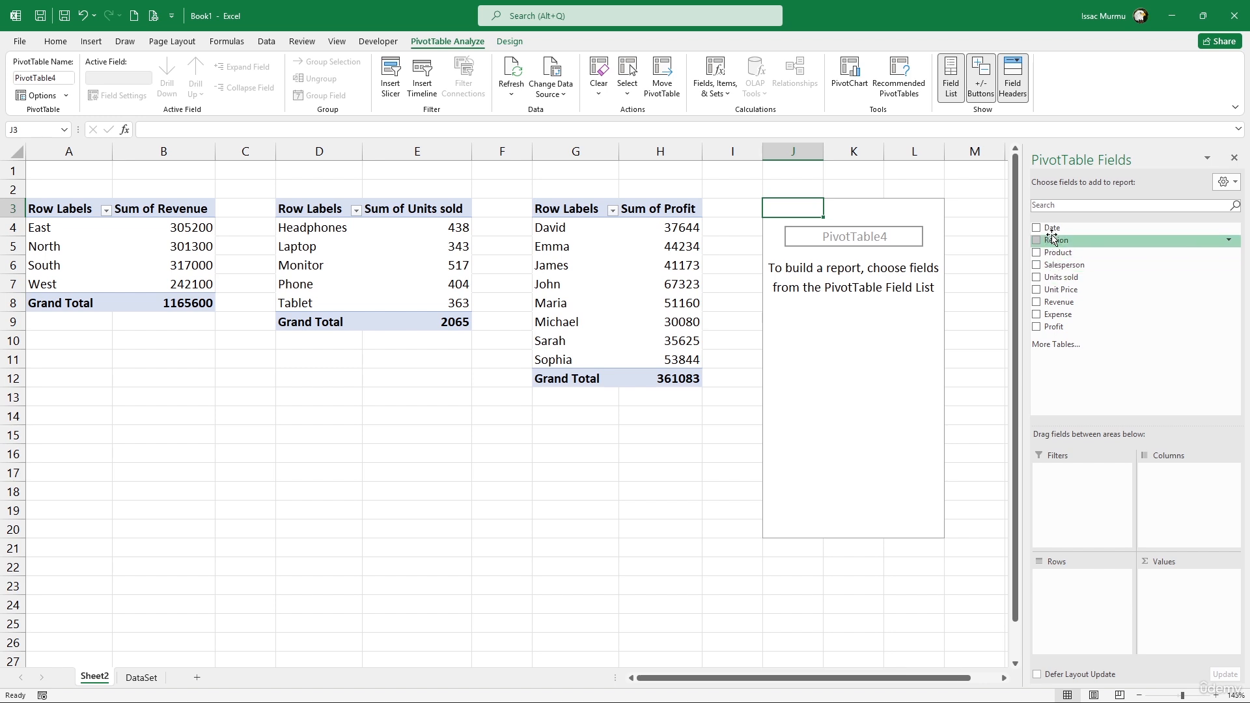
Build the pivot table at J3 with Date as rows and the sum of Revenue as values.
{"action": "left_click_drag", "start_coordinate": [1052, 228], "coordinate": [1078, 588]}
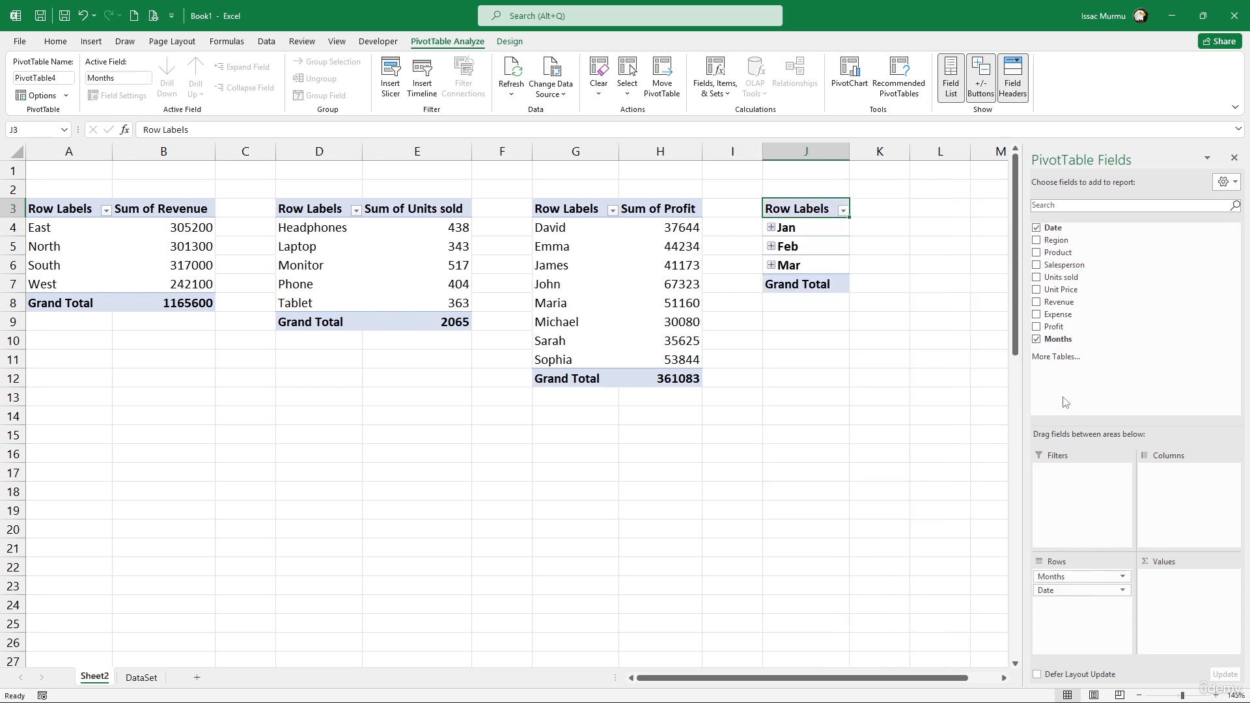
{"action": "left_click_drag", "start_coordinate": [1059, 302], "coordinate": [1183, 605]}
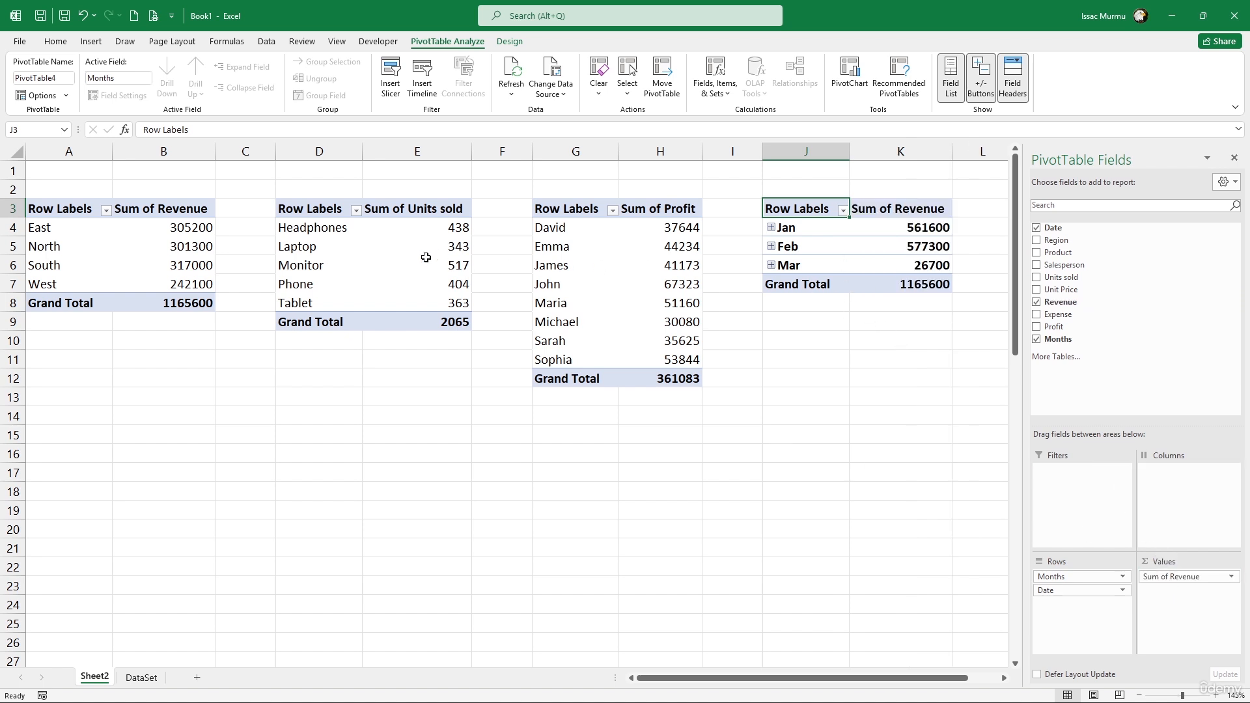
Narrow the empty spacer columns C, F and I between the four pivot tables on Sheet2.
{"action": "left_click_drag", "start_coordinate": [275, 151], "coordinate": [232, 159]}
{"action": "left_click_drag", "start_coordinate": [489, 151], "coordinate": [446, 152]}
{"action": "left_click_drag", "start_coordinate": [616, 151], "coordinate": [630, 152]}
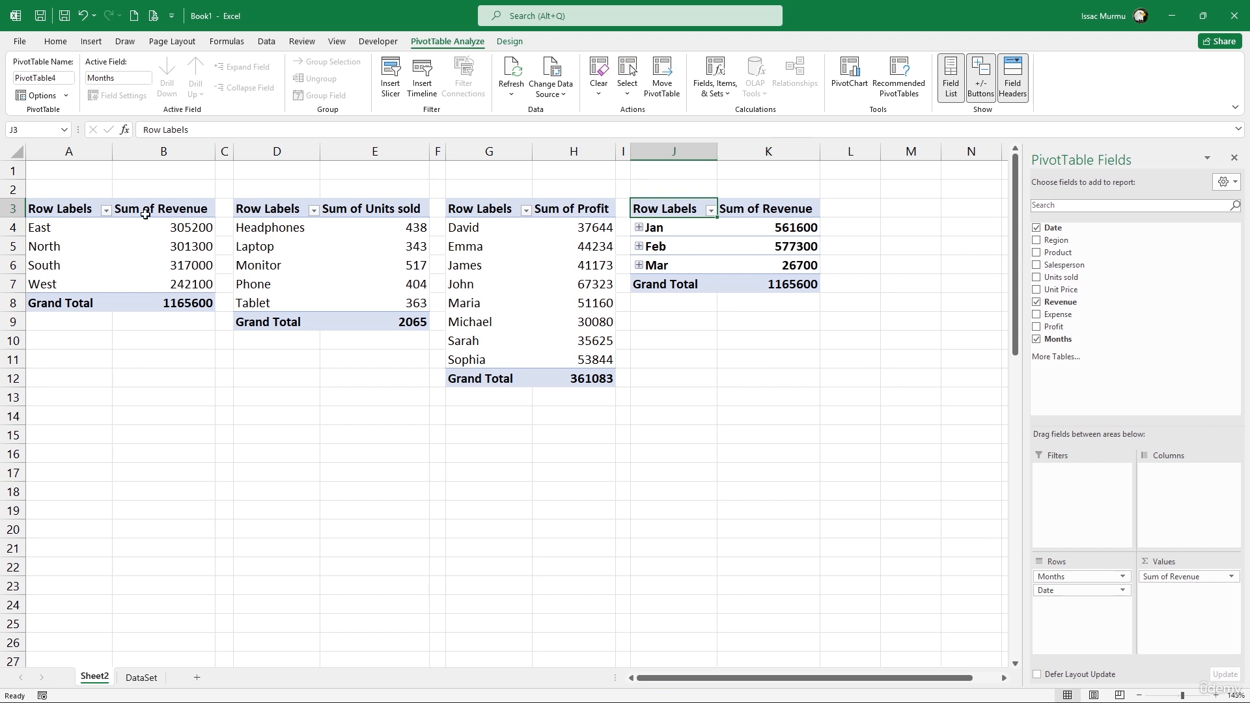
Rename the row-label headers of the first two pivot tables: A3 as Region and D3 as Product.
{"action": "left_click", "coordinate": [66, 205]}
{"action": "double_click", "coordinate": [66, 207]}
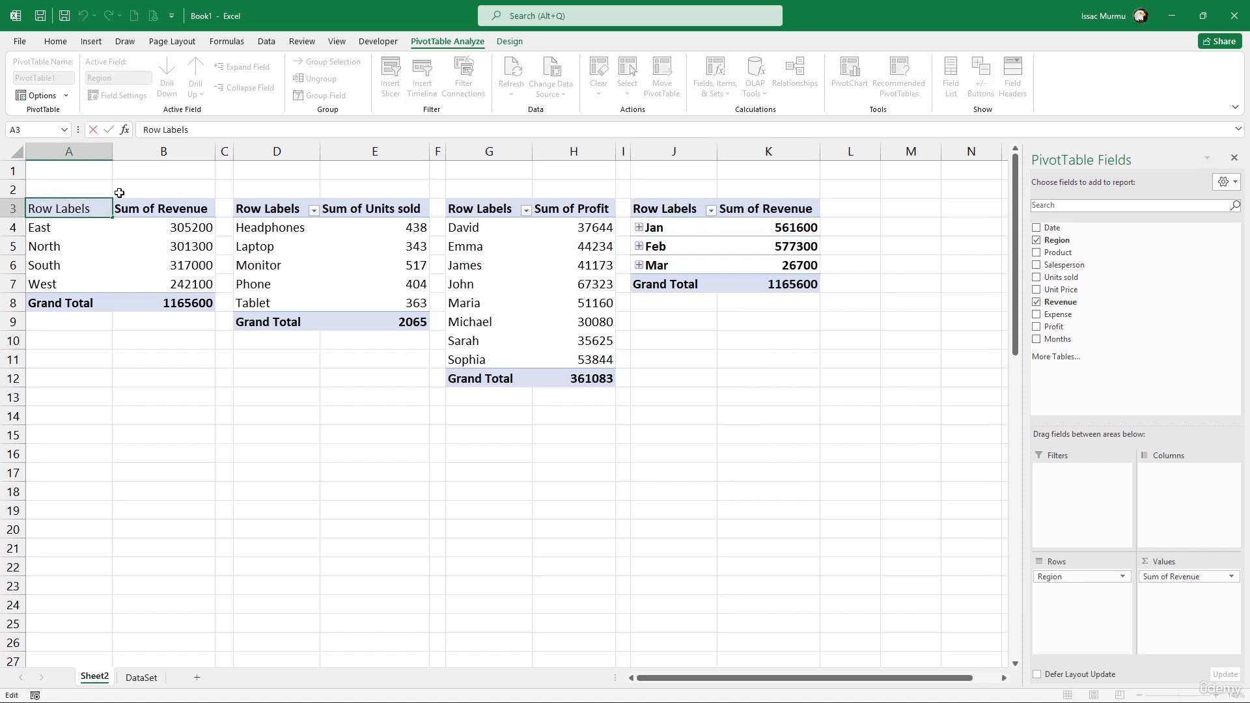
{"action": "triple_click", "coordinate": [233, 128]}
{"action": "type", "text": "R"}
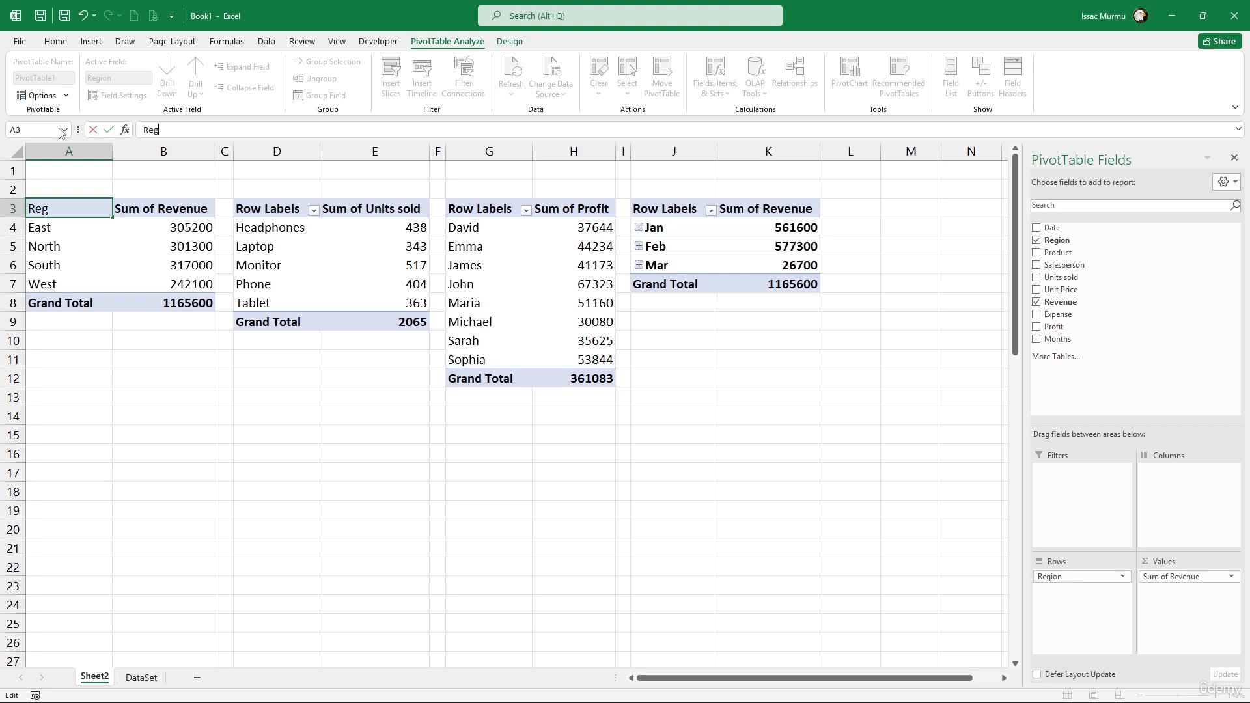
{"action": "type", "text": "egion"}
{"action": "left_click", "coordinate": [249, 209]}
{"action": "left_click_drag", "start_coordinate": [304, 210], "coordinate": [213, 221]}
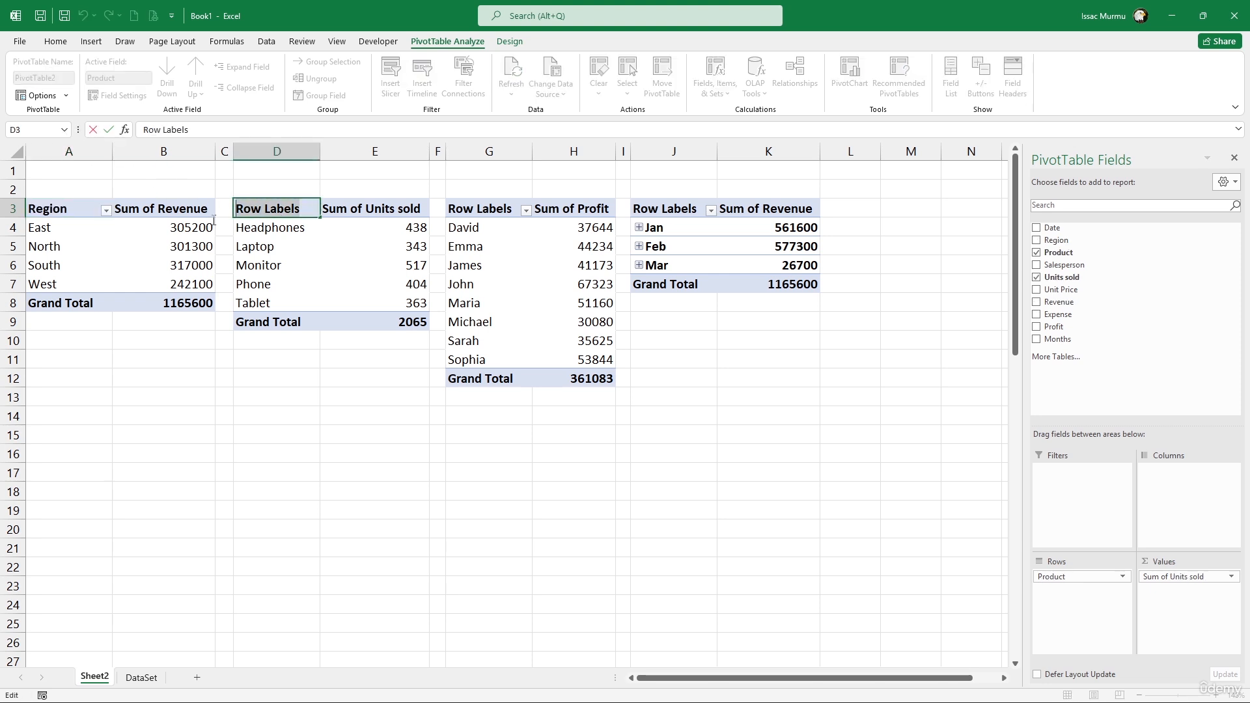
{"action": "key", "text": "BackSpace"}
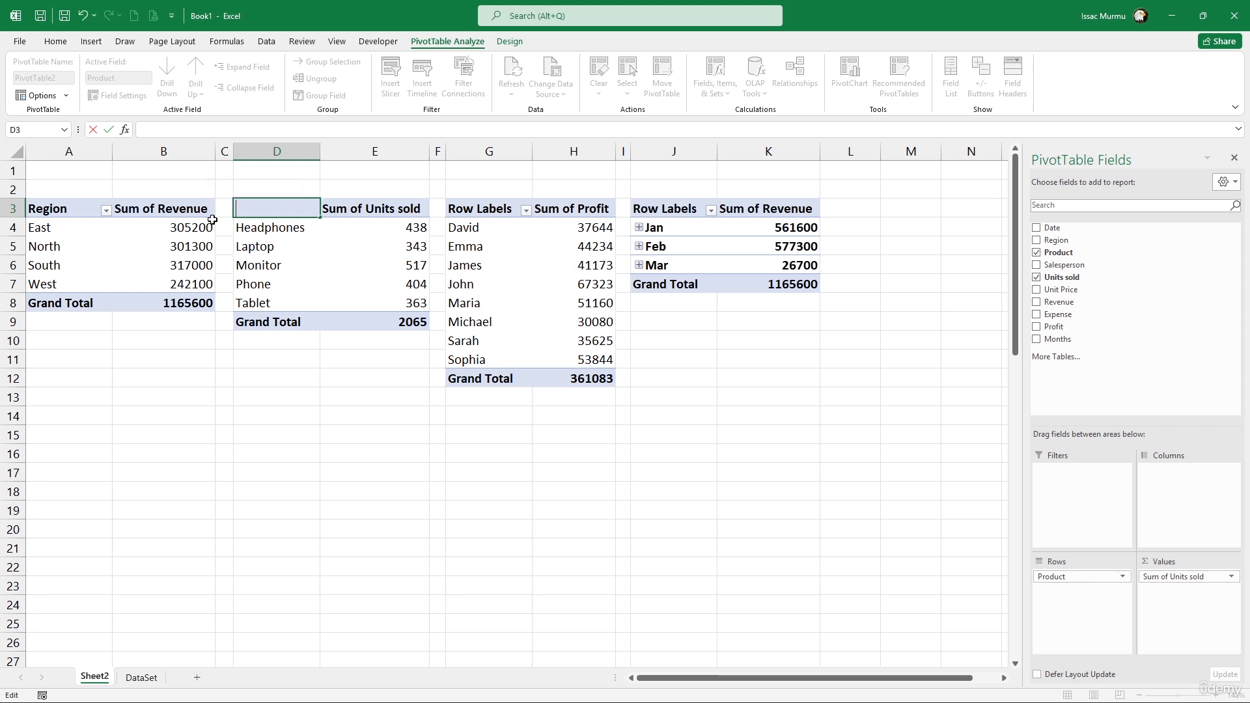
{"action": "type", "text": "Po"}
{"action": "type", "text": "roduct"}
Rename the row-label headers of the last two pivot tables: G3 as Salesperson and J3 as Date.
{"action": "double_click", "coordinate": [508, 208]}
{"action": "left_click_drag", "start_coordinate": [512, 208], "coordinate": [432, 211]}
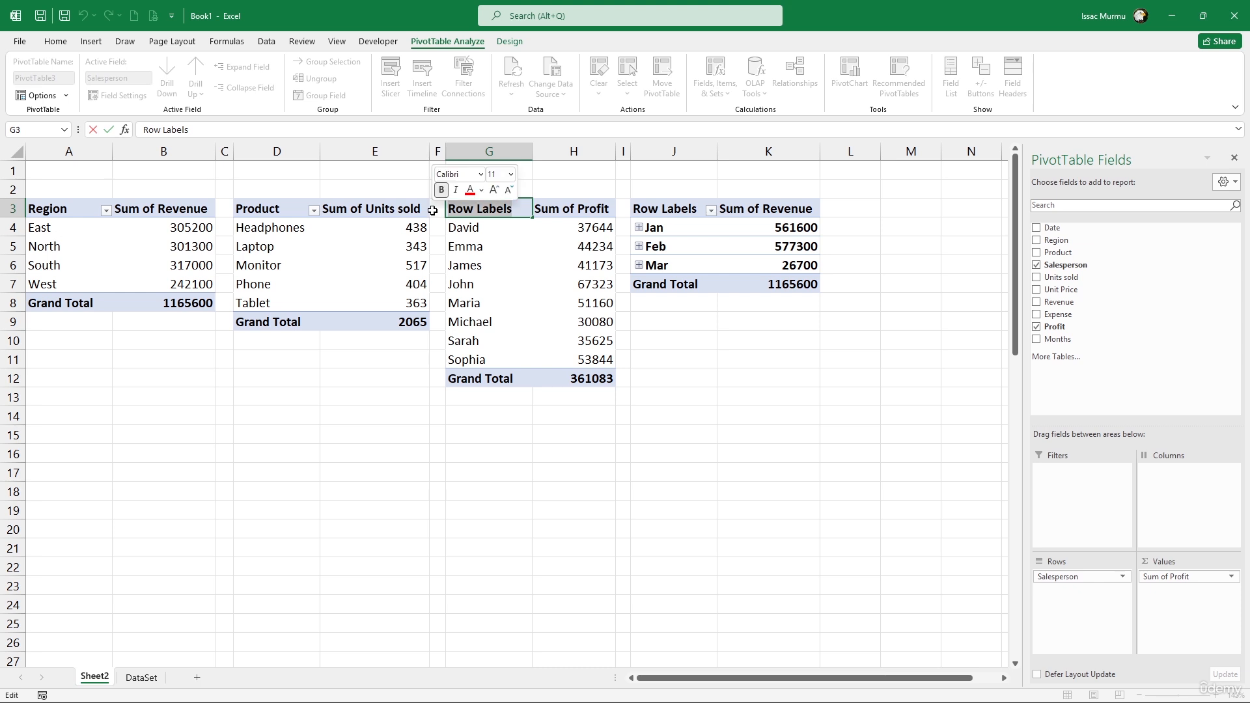
{"action": "type", "text": "Sales"}
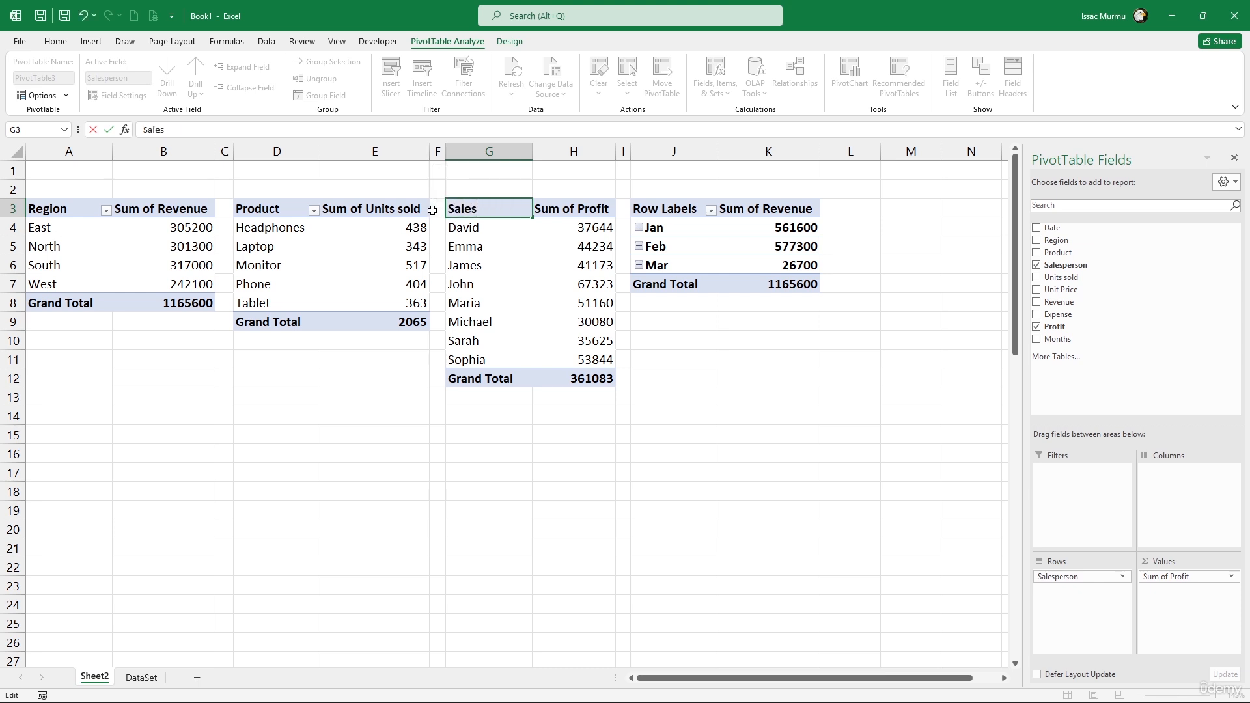
{"action": "type", "text": "person"}
{"action": "double_click", "coordinate": [694, 207]}
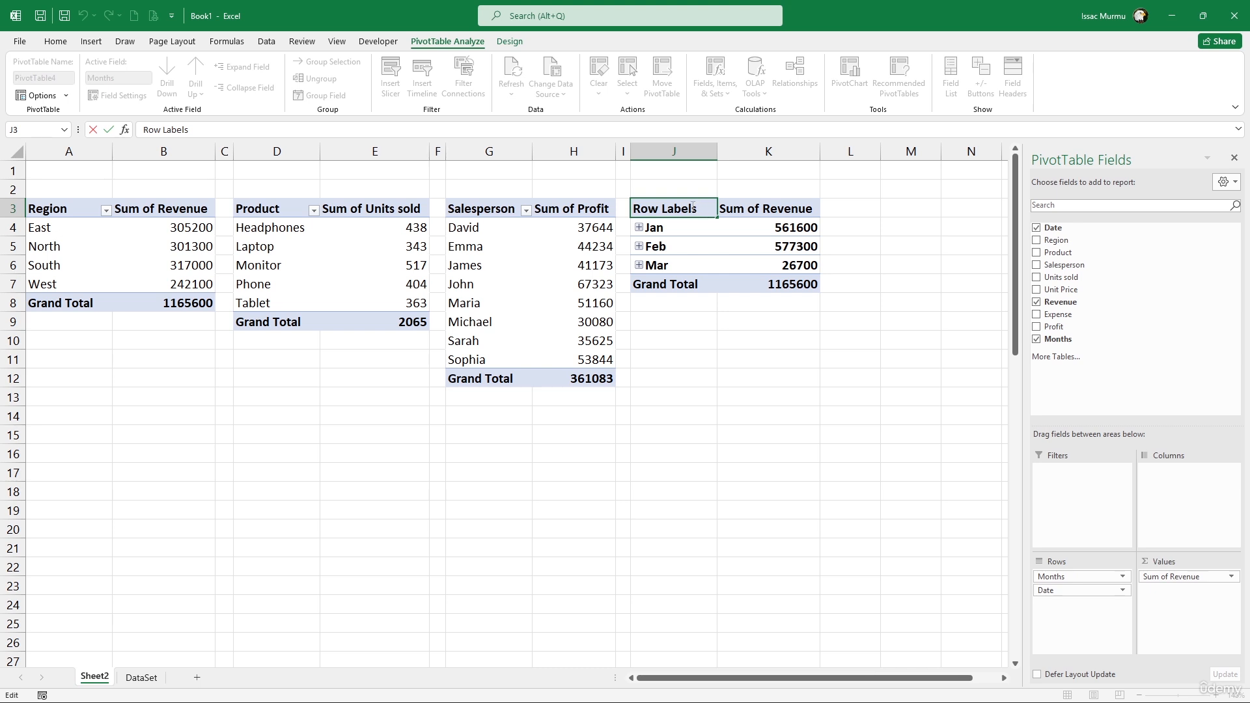
{"action": "left_click_drag", "start_coordinate": [694, 207], "coordinate": [629, 209]}
{"action": "type", "text": "DAt"}
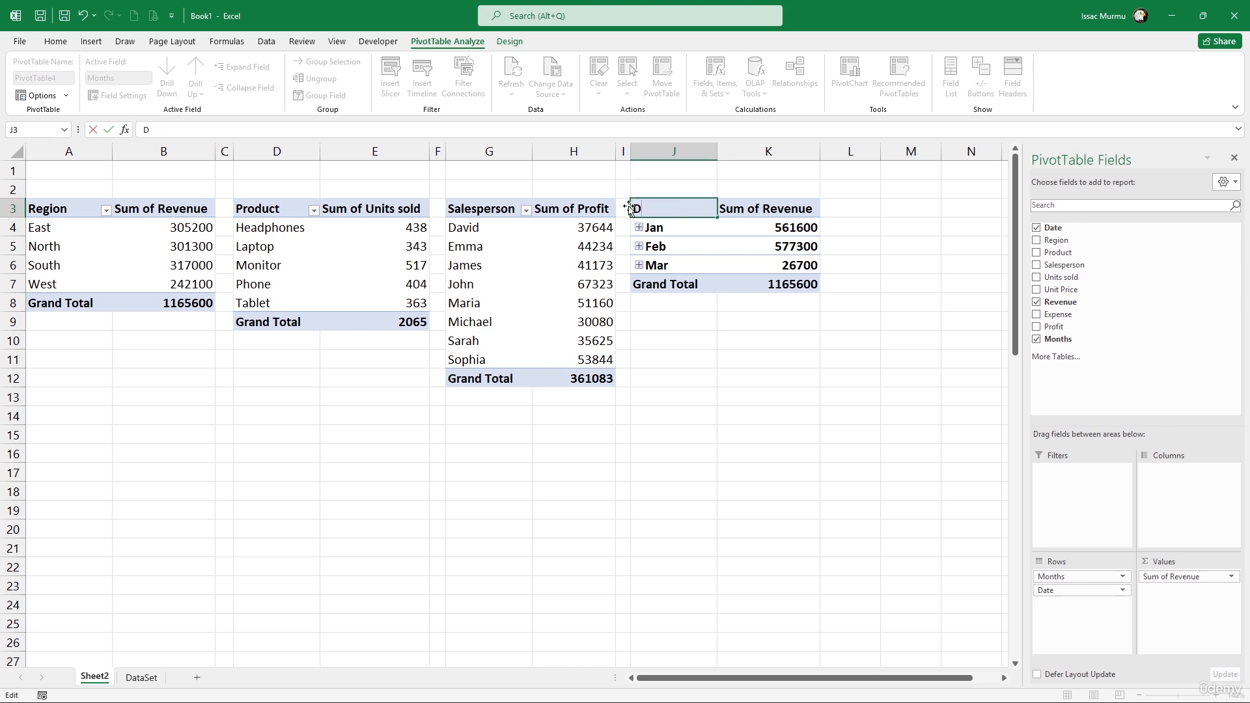
{"action": "left_click", "coordinate": [752, 324]}
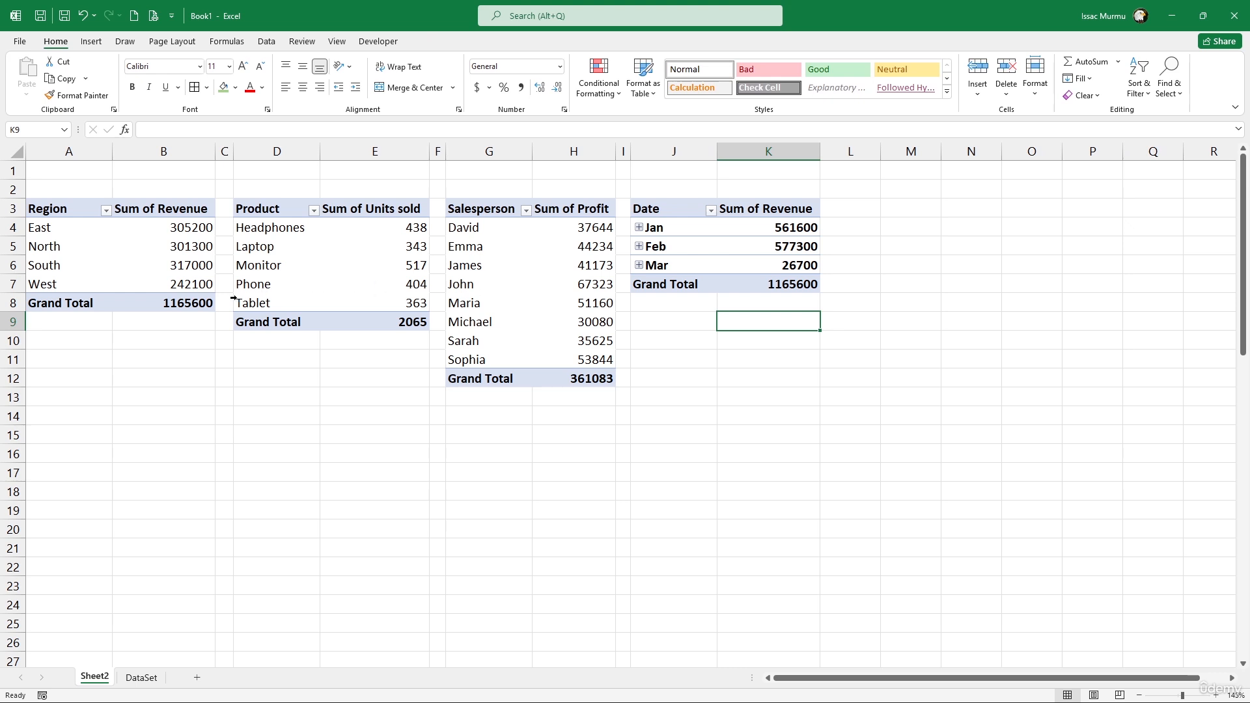
Insert Region and Product slicers for the revenue-by-region pivot table.
{"action": "left_click", "coordinate": [98, 244]}
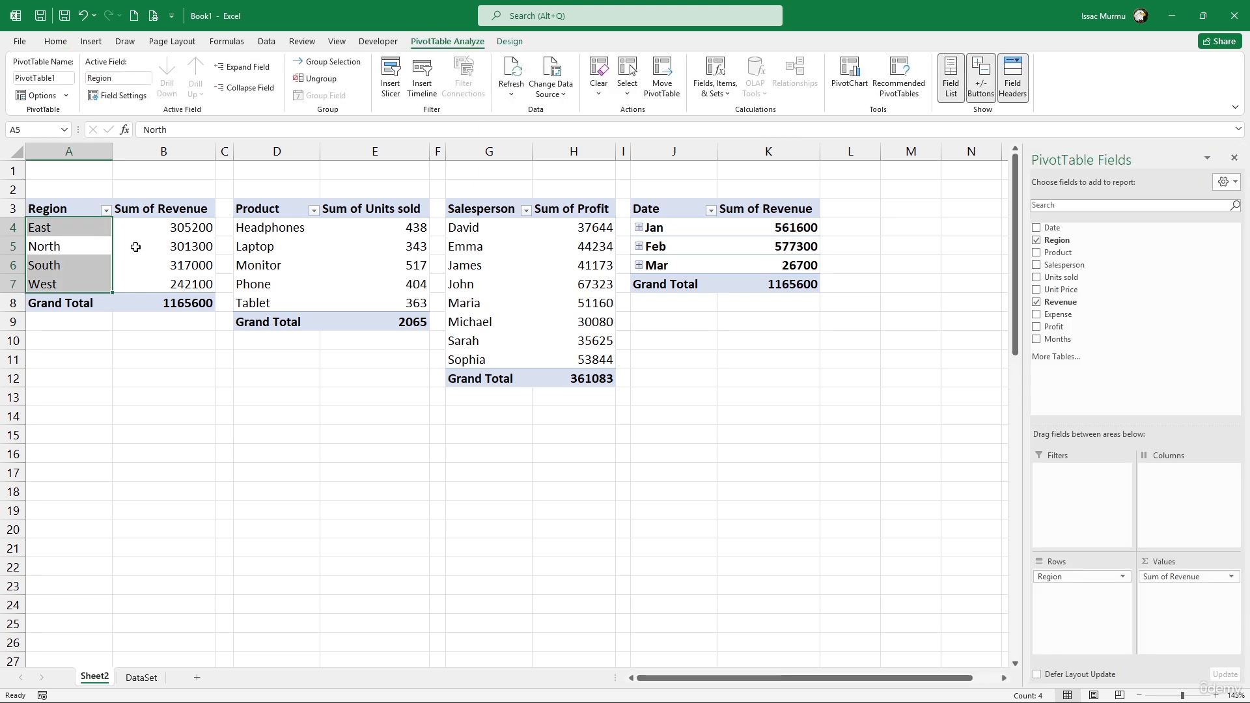
{"action": "left_click", "coordinate": [171, 252]}
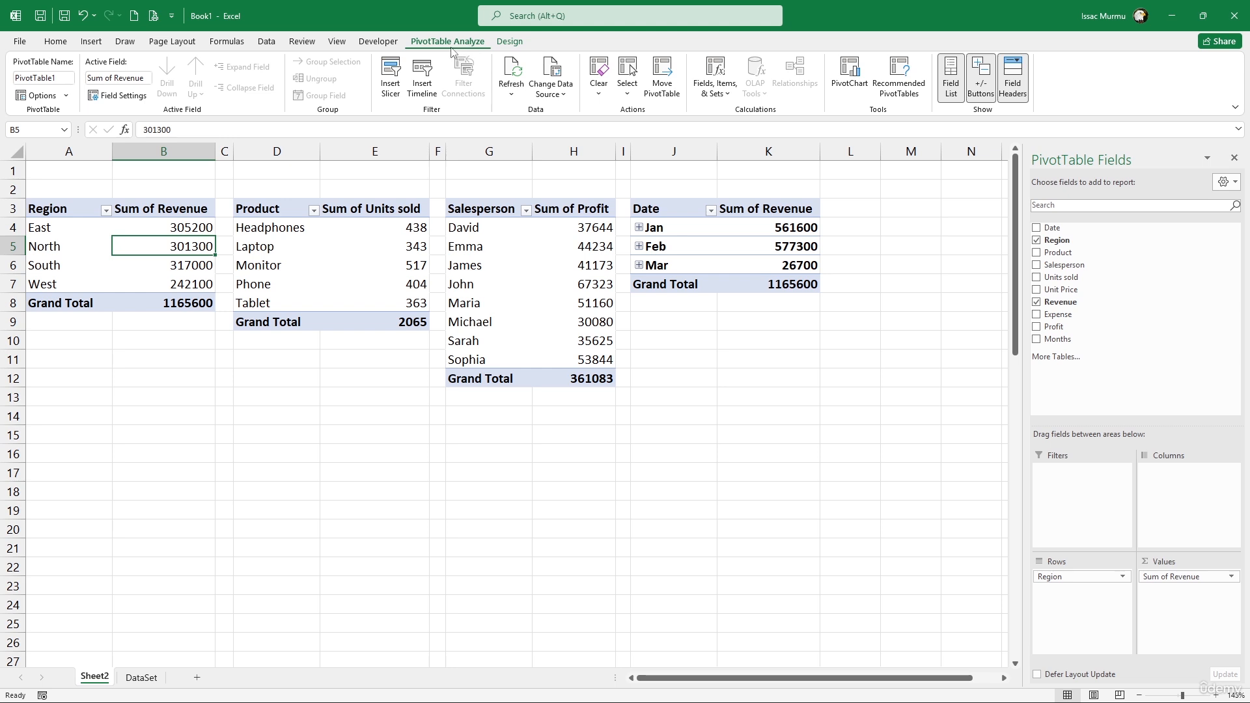
{"action": "left_click", "coordinate": [391, 91]}
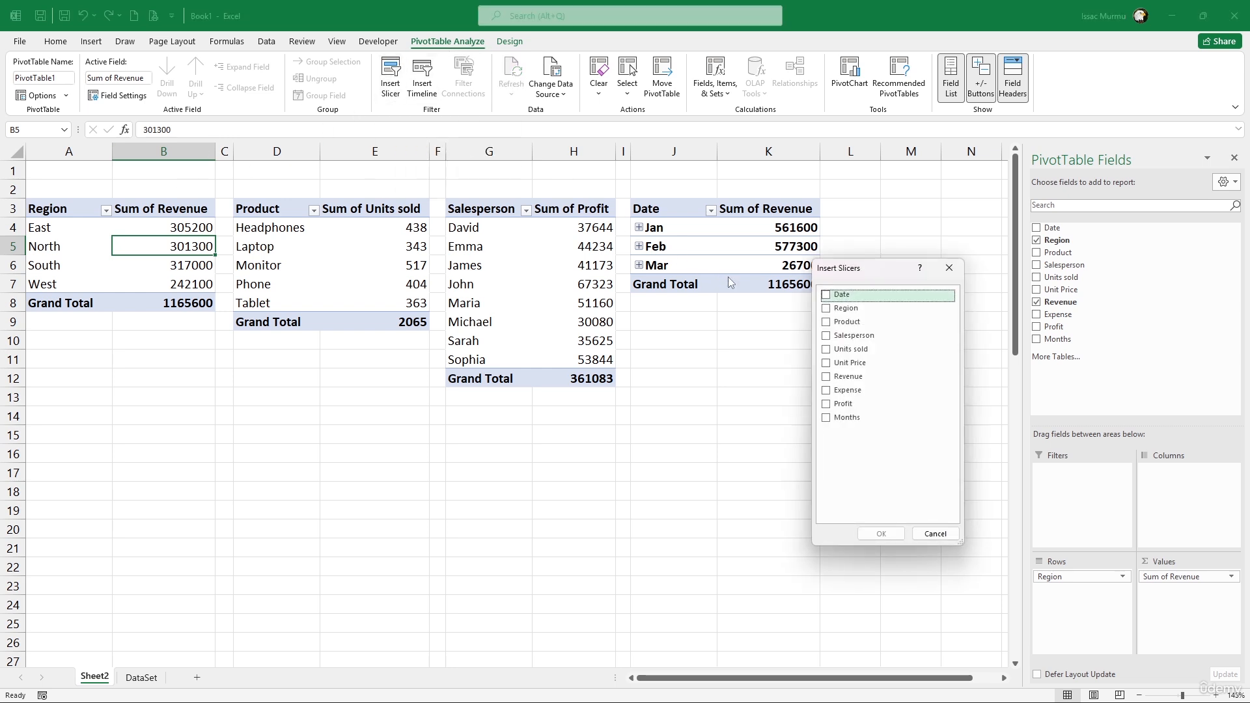
{"action": "left_click", "coordinate": [827, 310]}
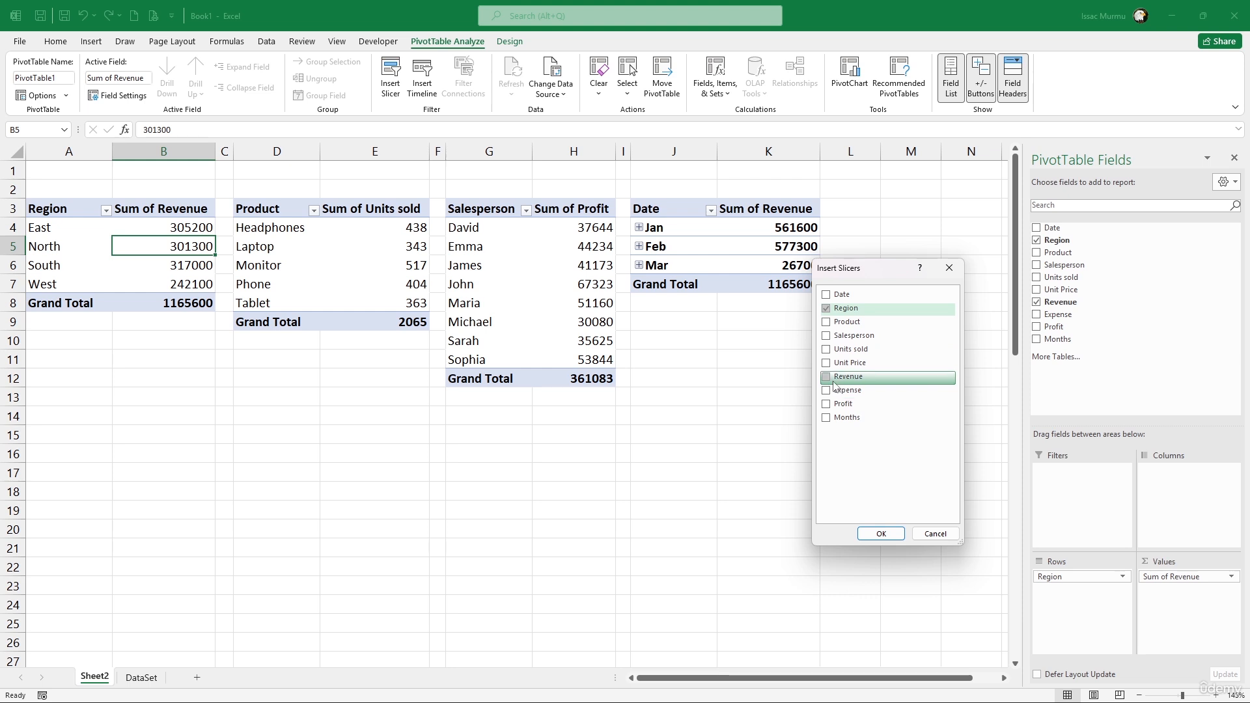
{"action": "left_click", "coordinate": [829, 322]}
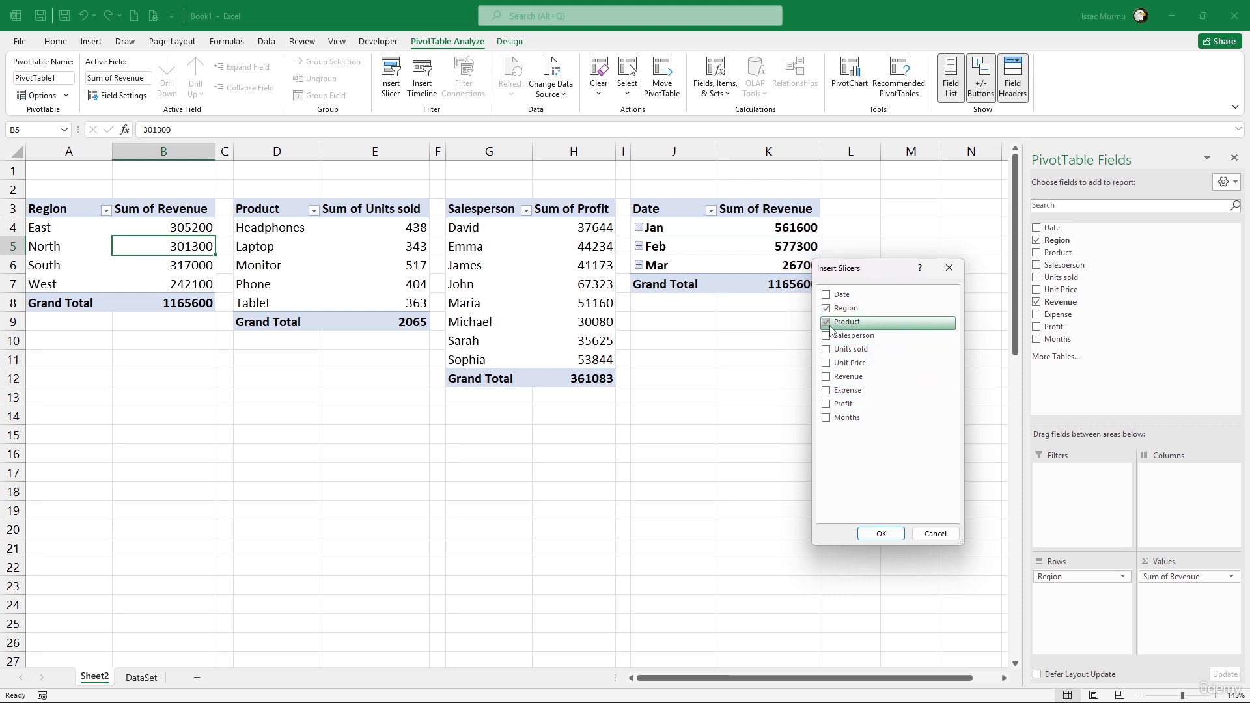
{"action": "left_click", "coordinate": [881, 534]}
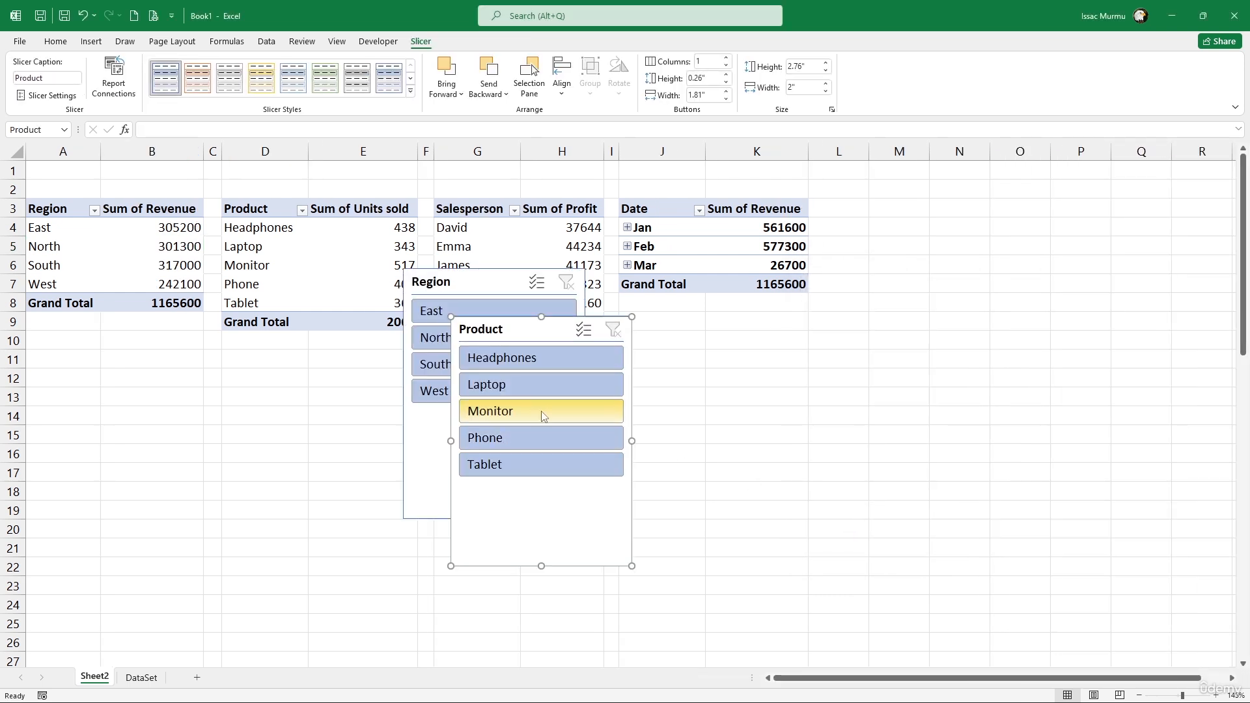
Move the Product and Region slicers below the first two pivot tables and filter the Product slicer to Headphones.
{"action": "left_click_drag", "start_coordinate": [522, 330], "coordinate": [97, 345]}
{"action": "left_click_drag", "start_coordinate": [419, 309], "coordinate": [292, 374]}
{"action": "left_click", "coordinate": [127, 375]}
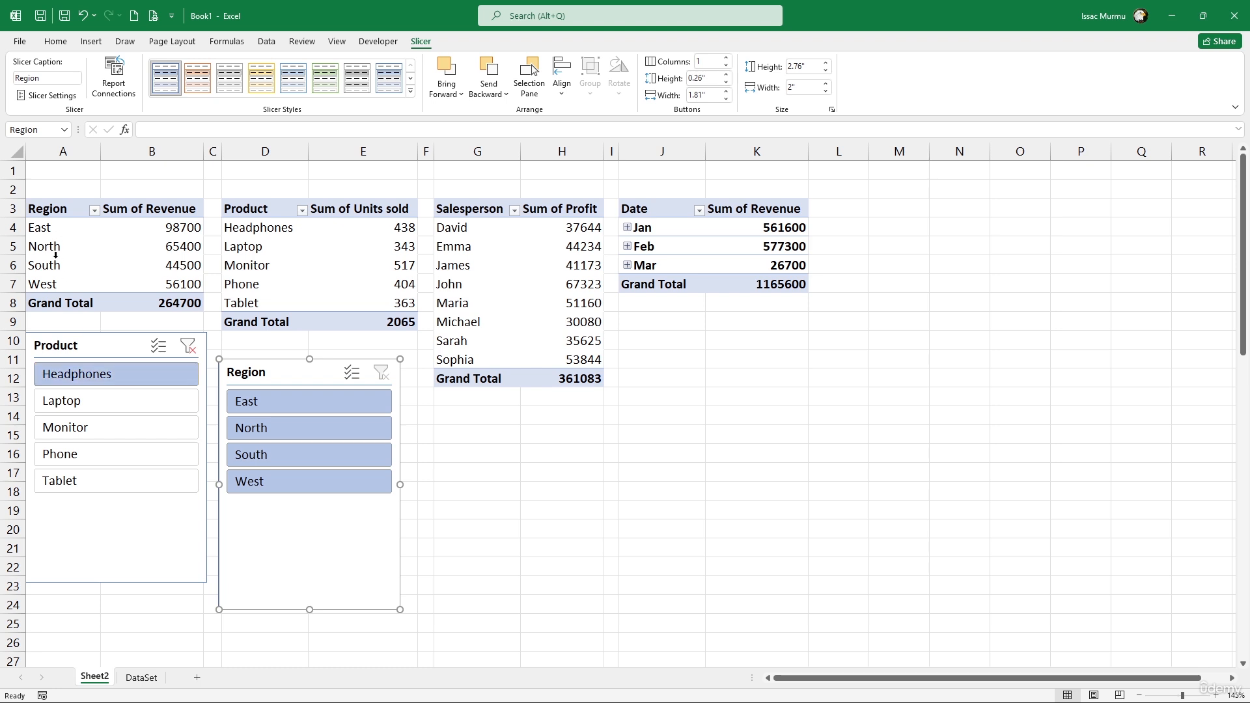
Shorten the Product slicer to about its five items and stack the Region slicer directly beneath it.
{"action": "left_click_drag", "start_coordinate": [297, 372], "coordinate": [229, 564]}
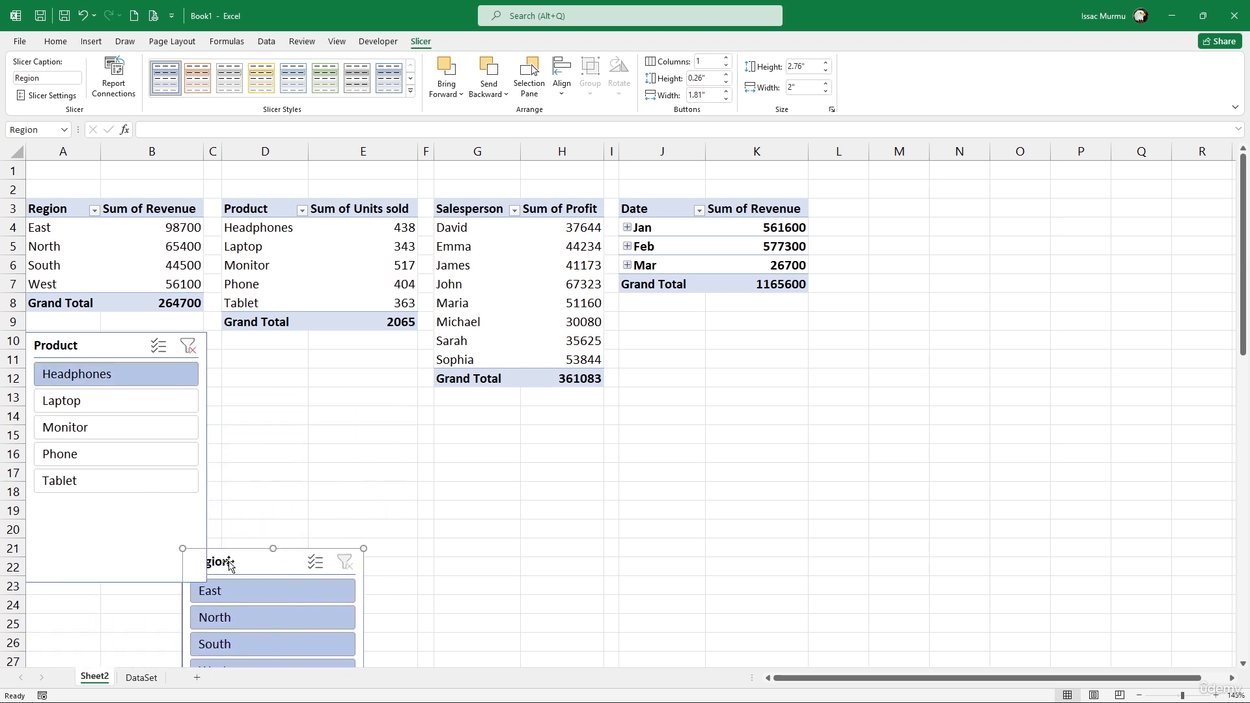
{"action": "left_click", "coordinate": [118, 582]}
{"action": "left_click_drag", "start_coordinate": [121, 536], "coordinate": [123, 496]}
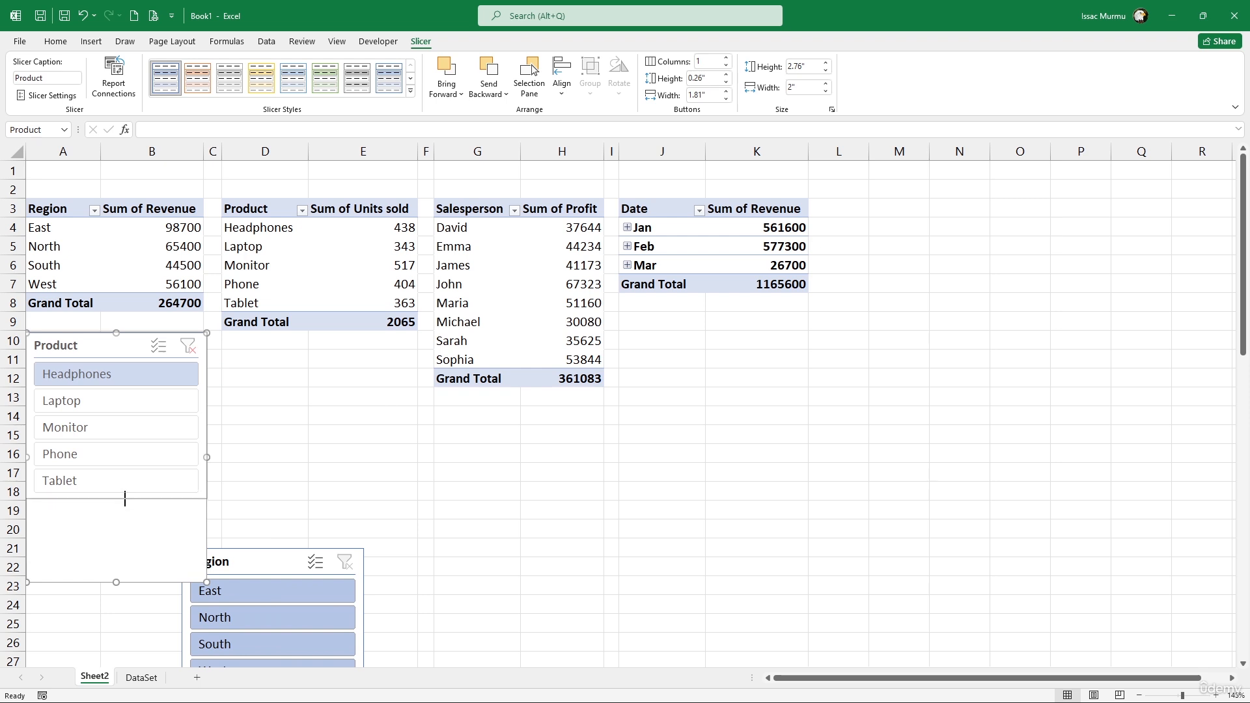
{"action": "left_click_drag", "start_coordinate": [251, 560], "coordinate": [95, 510]}
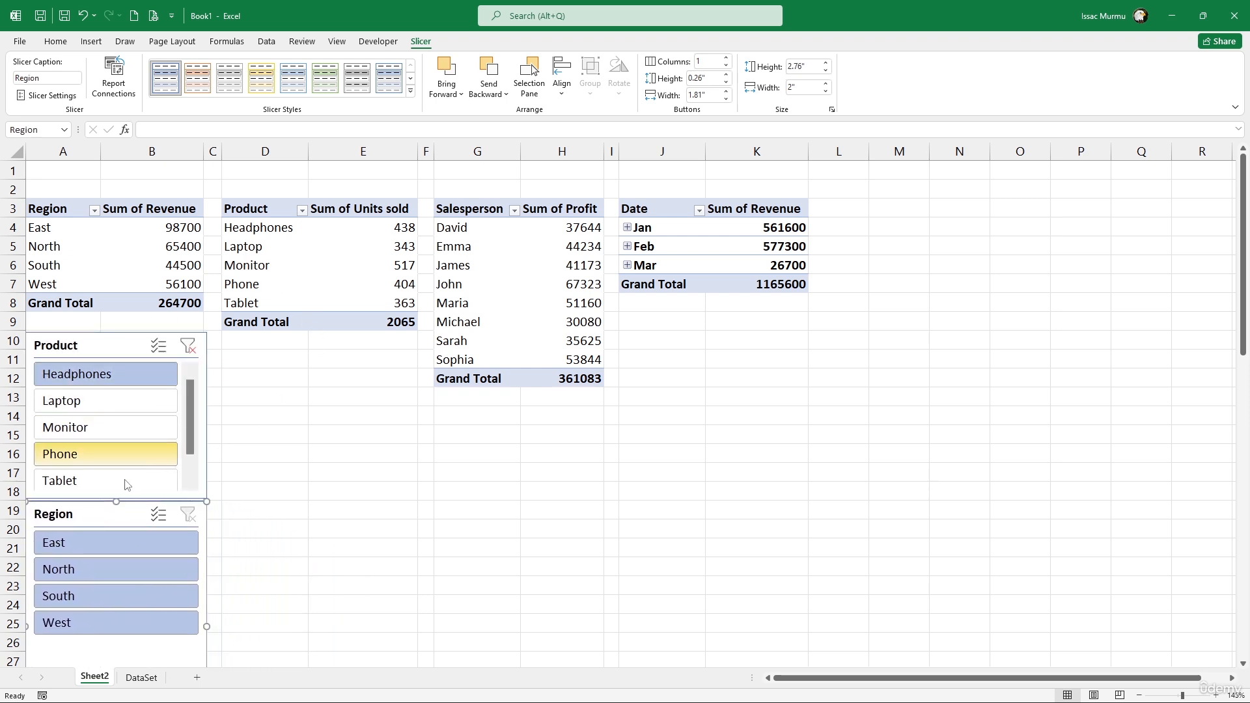
Try the slicers by filtering Product to Laptop and then Tablet, and Region to East.
{"action": "left_click", "coordinate": [75, 414]}
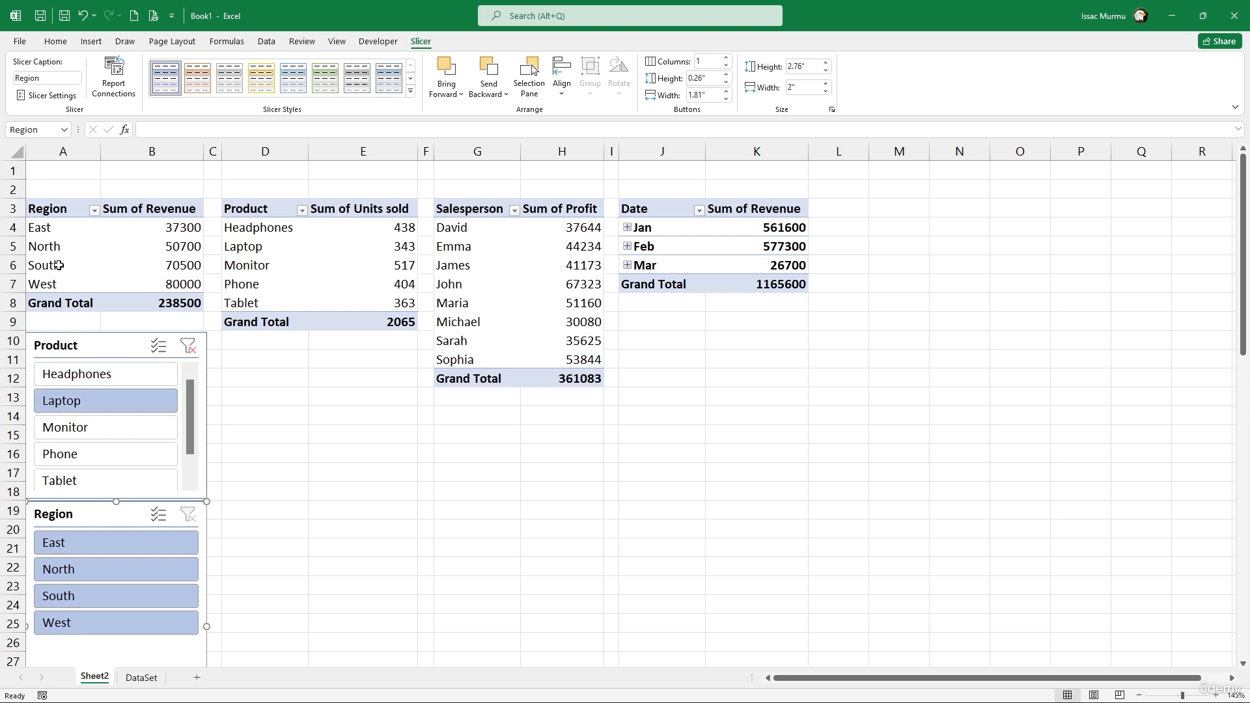
{"action": "left_click", "coordinate": [99, 487]}
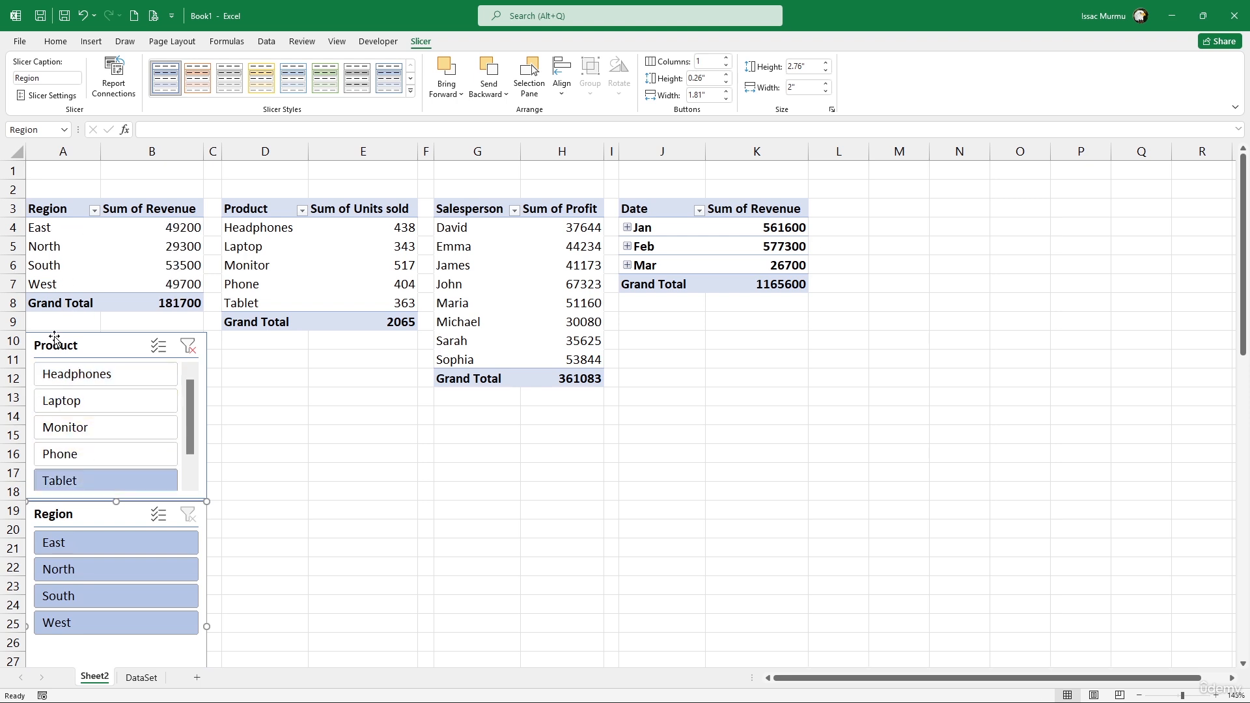
{"action": "left_click", "coordinate": [83, 548]}
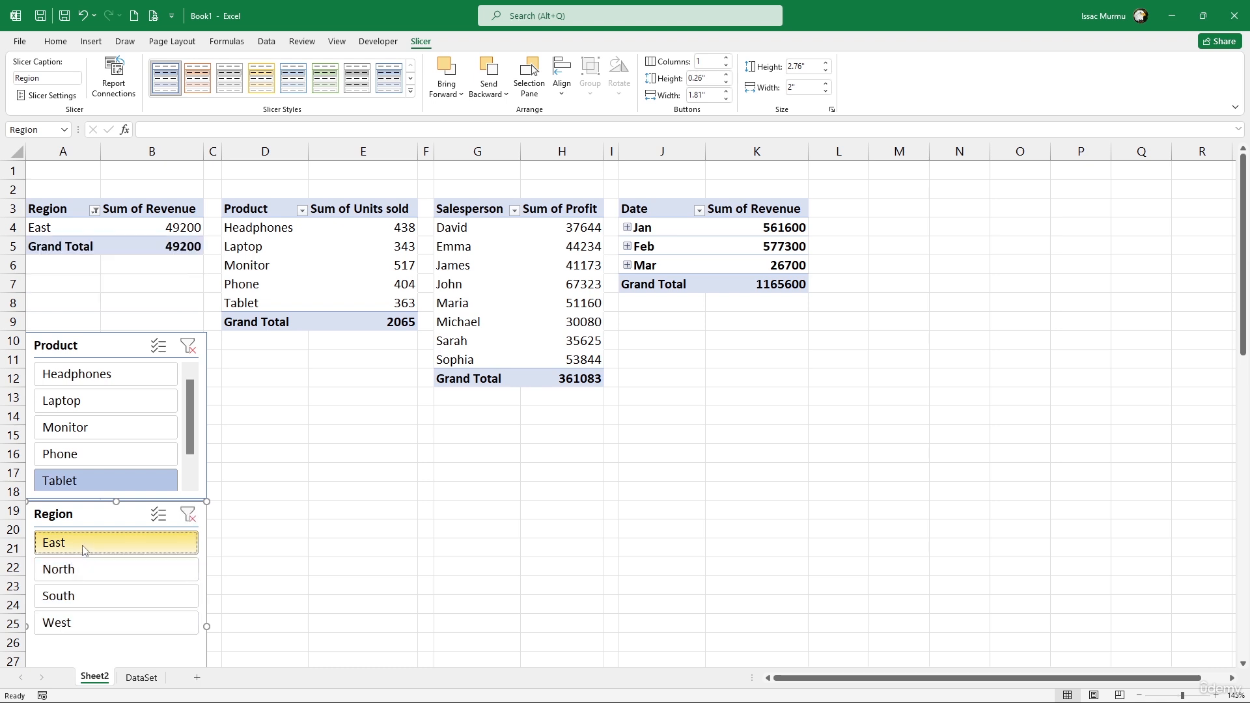
Clear the Product slicer's filter with multi-select turned on, and filter Region to North and then South.
{"action": "left_click", "coordinate": [158, 346]}
{"action": "left_click", "coordinate": [188, 346]}
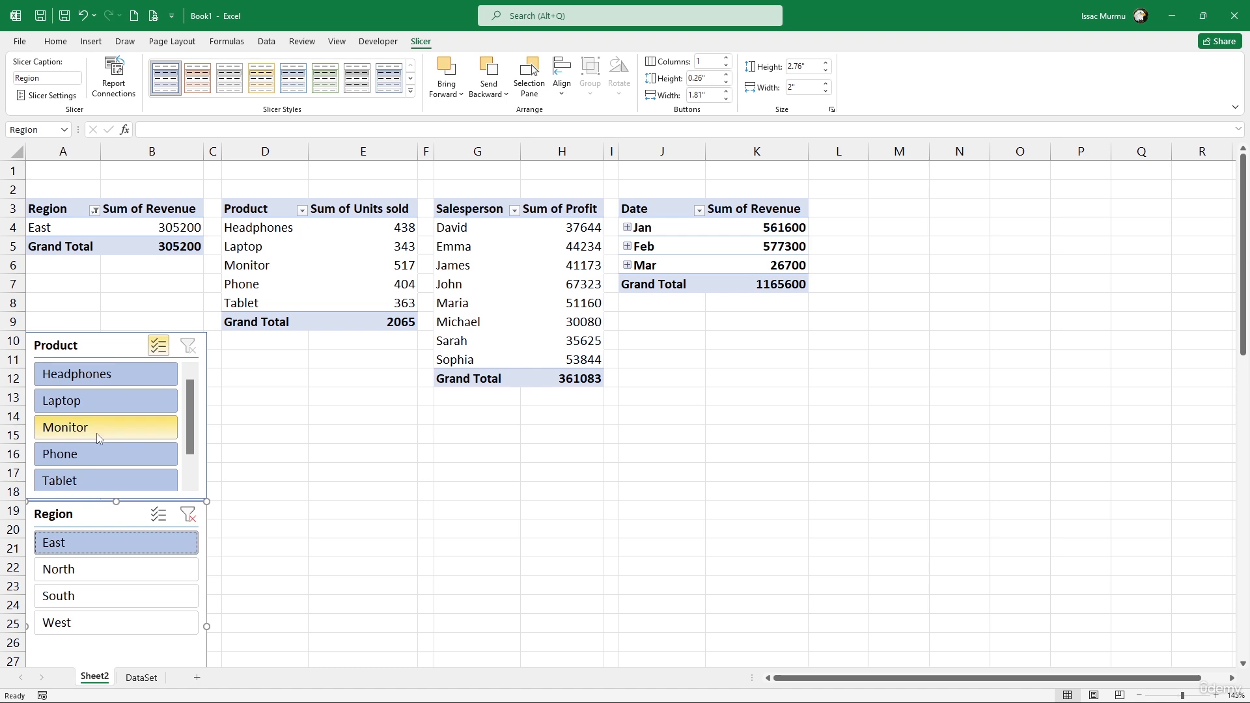
{"action": "left_click", "coordinate": [81, 564]}
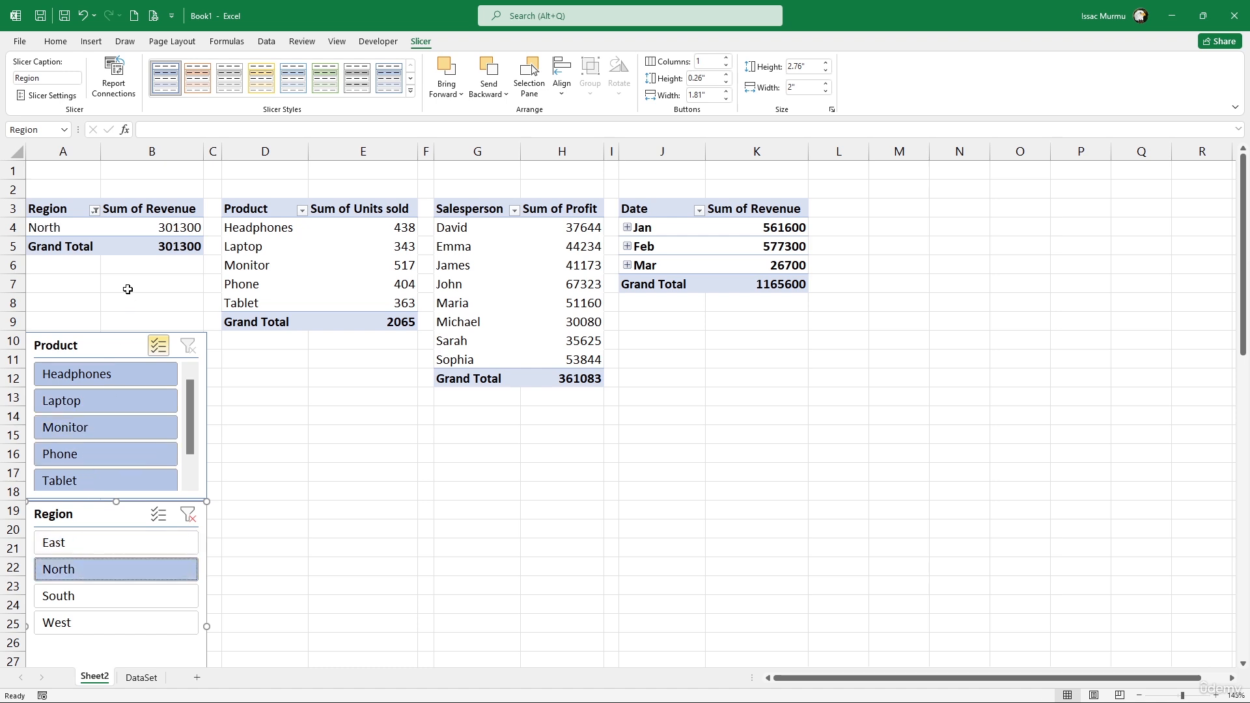
{"action": "left_click", "coordinate": [86, 587]}
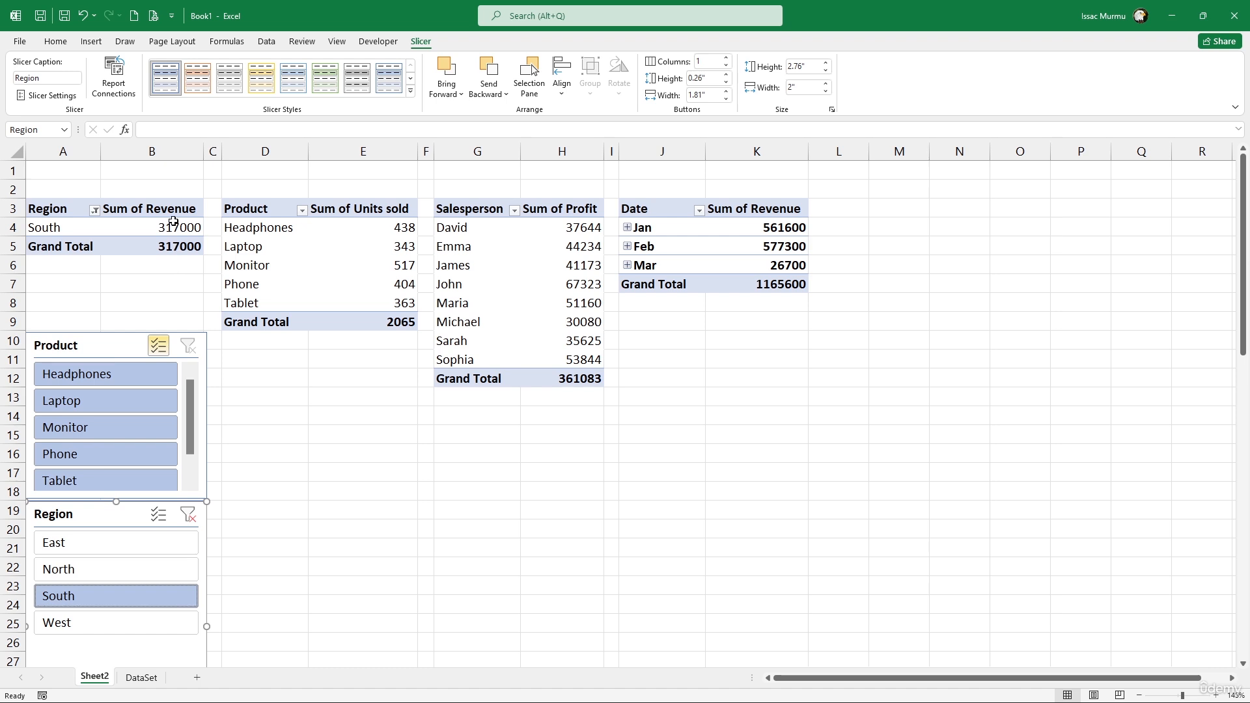
Clear the Region slicer's filter and close the PivotTable Fields pane.
{"action": "left_click", "coordinate": [305, 246]}
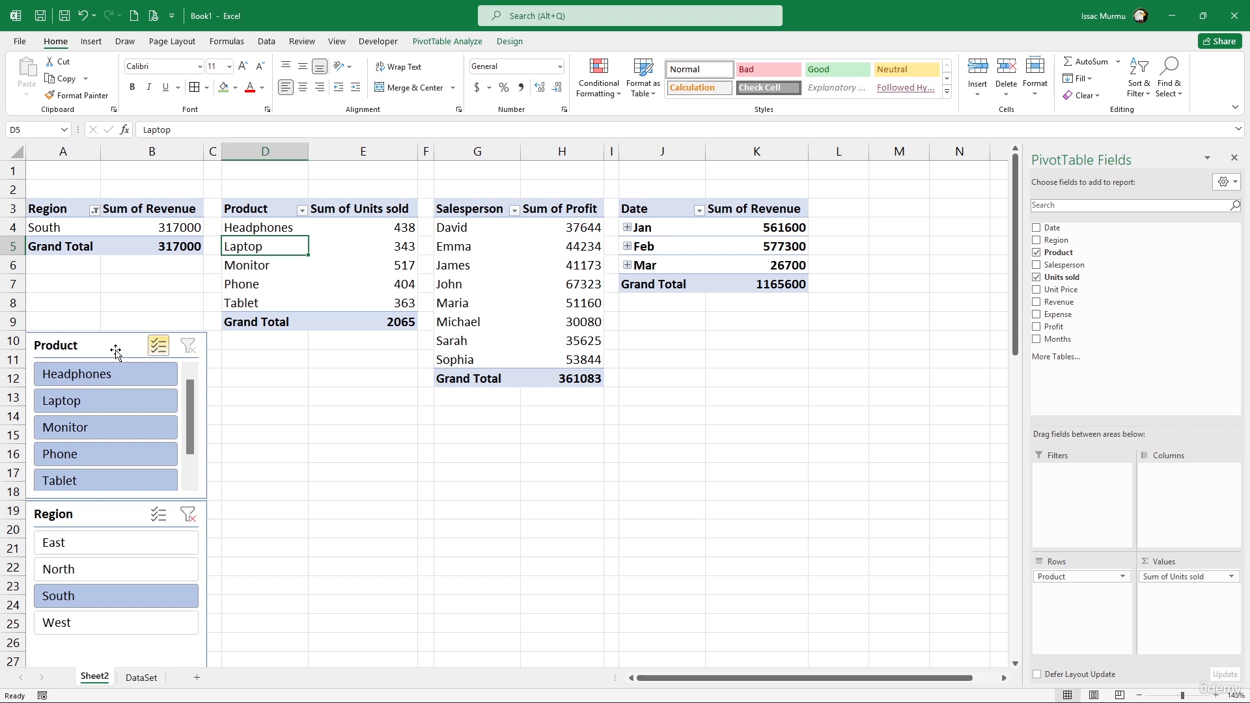
{"action": "left_click", "coordinate": [522, 261]}
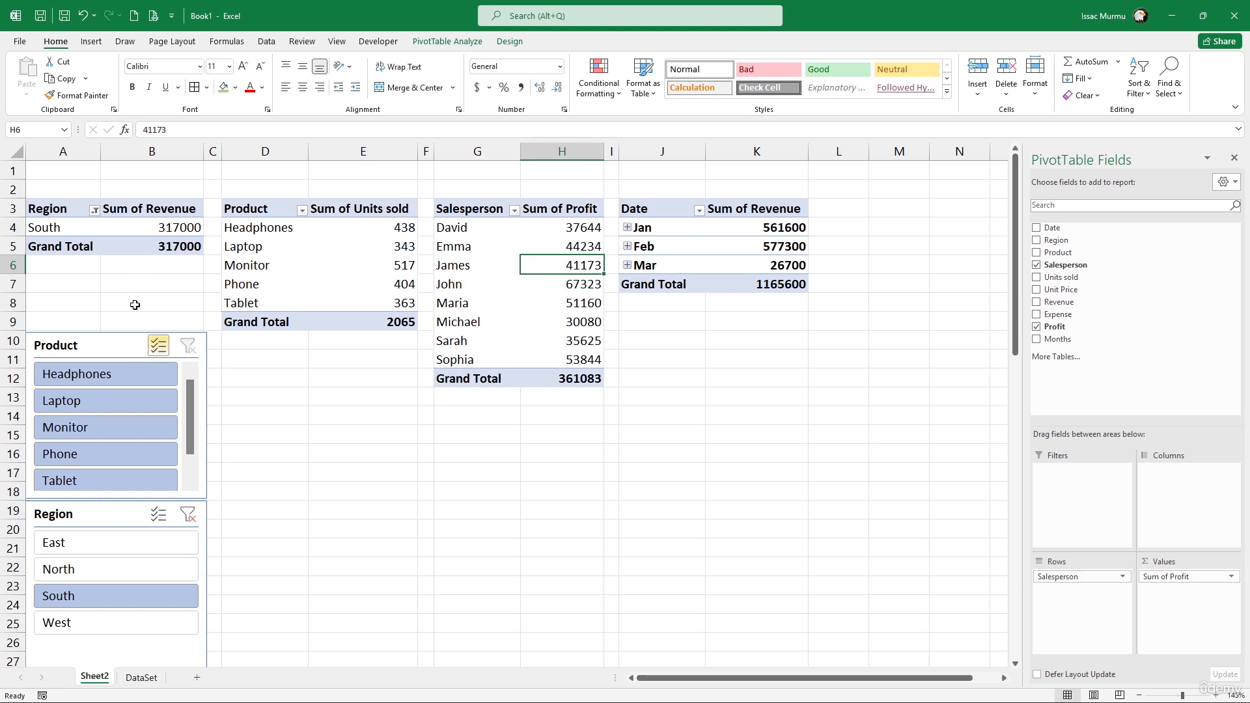
{"action": "left_click", "coordinate": [189, 515]}
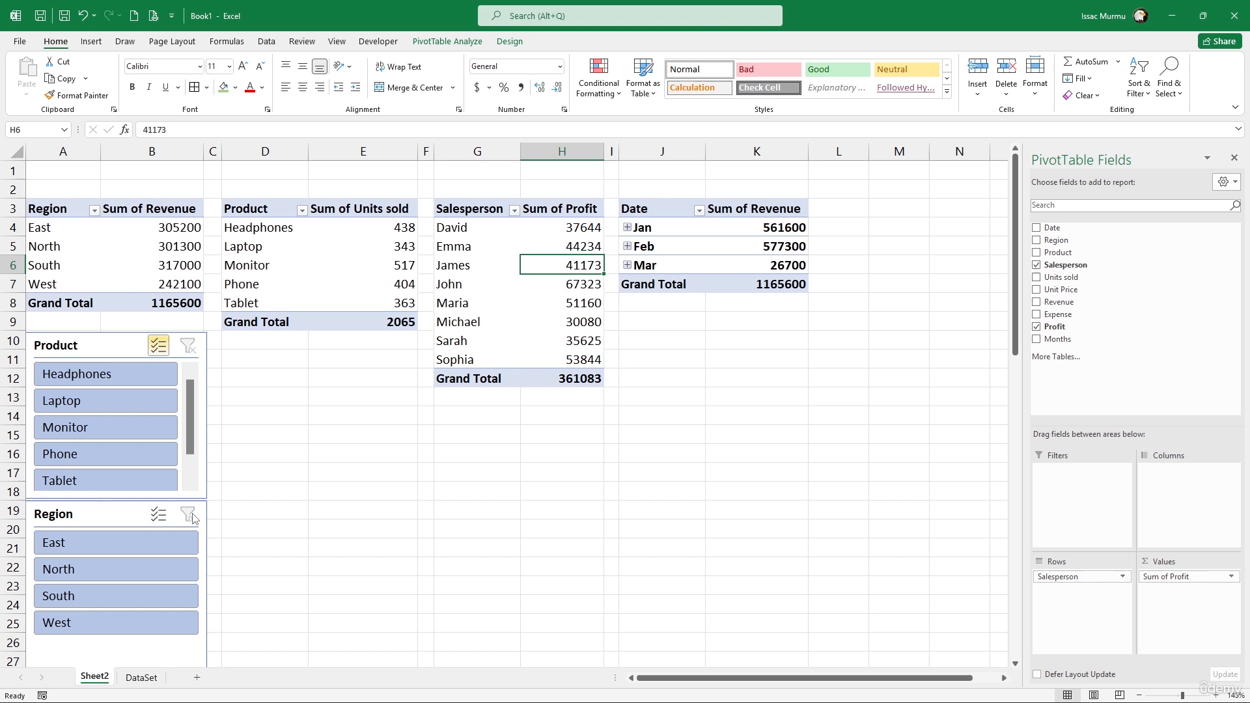
{"action": "left_click", "coordinate": [99, 234]}
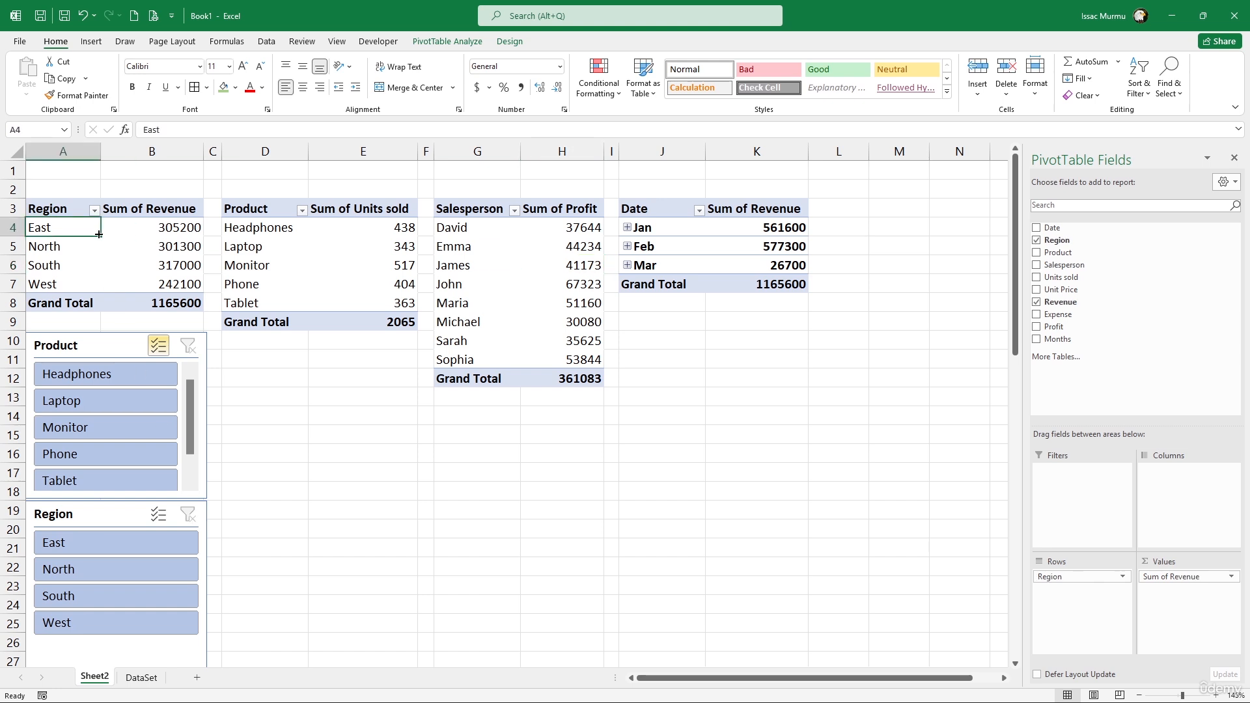
{"action": "left_click", "coordinate": [1234, 158]}
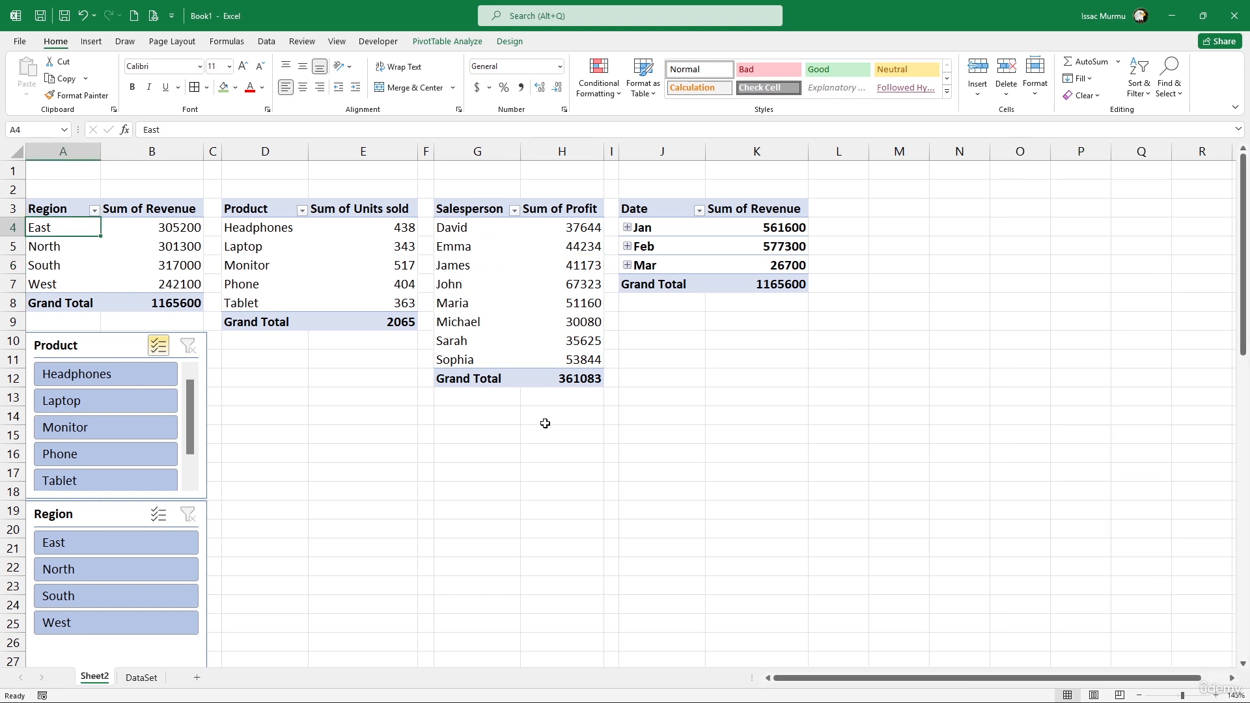
Shorten the Region slicer so it ends just below its West item.
{"action": "scroll", "coordinate": [545, 424], "scroll_direction": "down", "scroll_amount": 1}
{"action": "scroll", "coordinate": [160, 545], "scroll_direction": "down", "scroll_amount": 1}
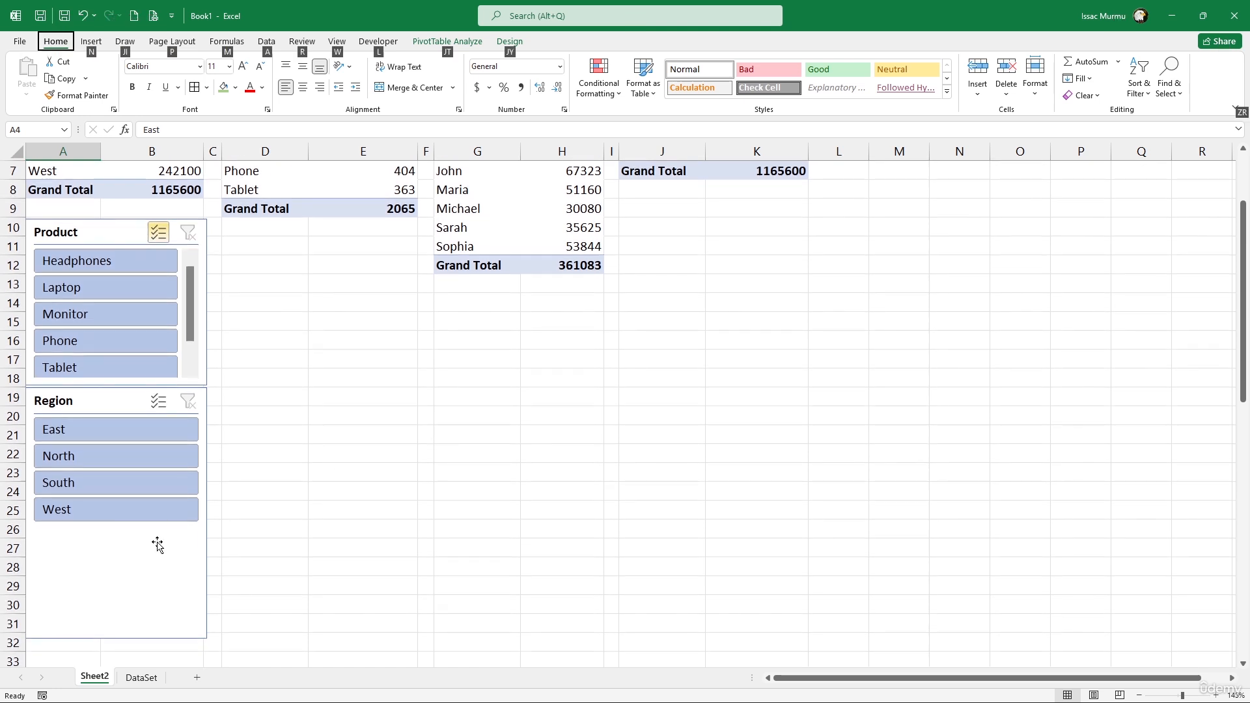
{"action": "left_click", "coordinate": [129, 613]}
{"action": "left_click_drag", "start_coordinate": [114, 638], "coordinate": [116, 528]}
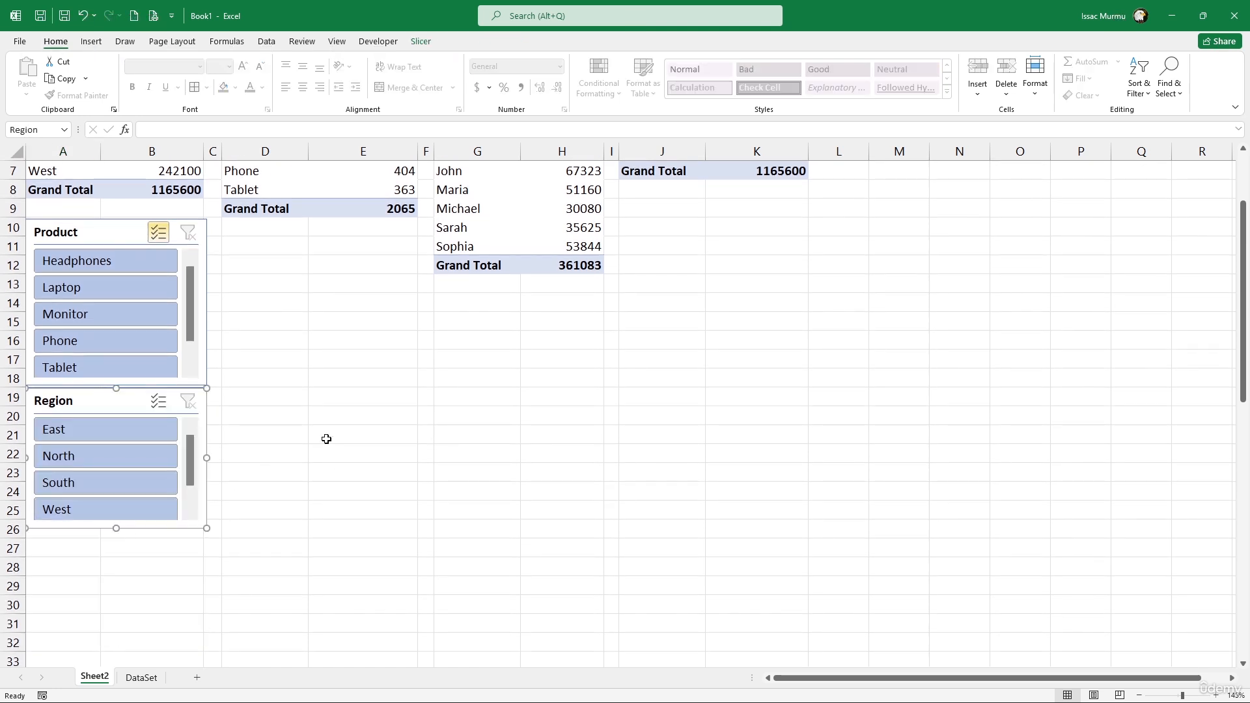
{"action": "left_click", "coordinate": [261, 284]}
{"action": "scroll", "coordinate": [300, 270], "scroll_direction": "up", "scroll_amount": 2}
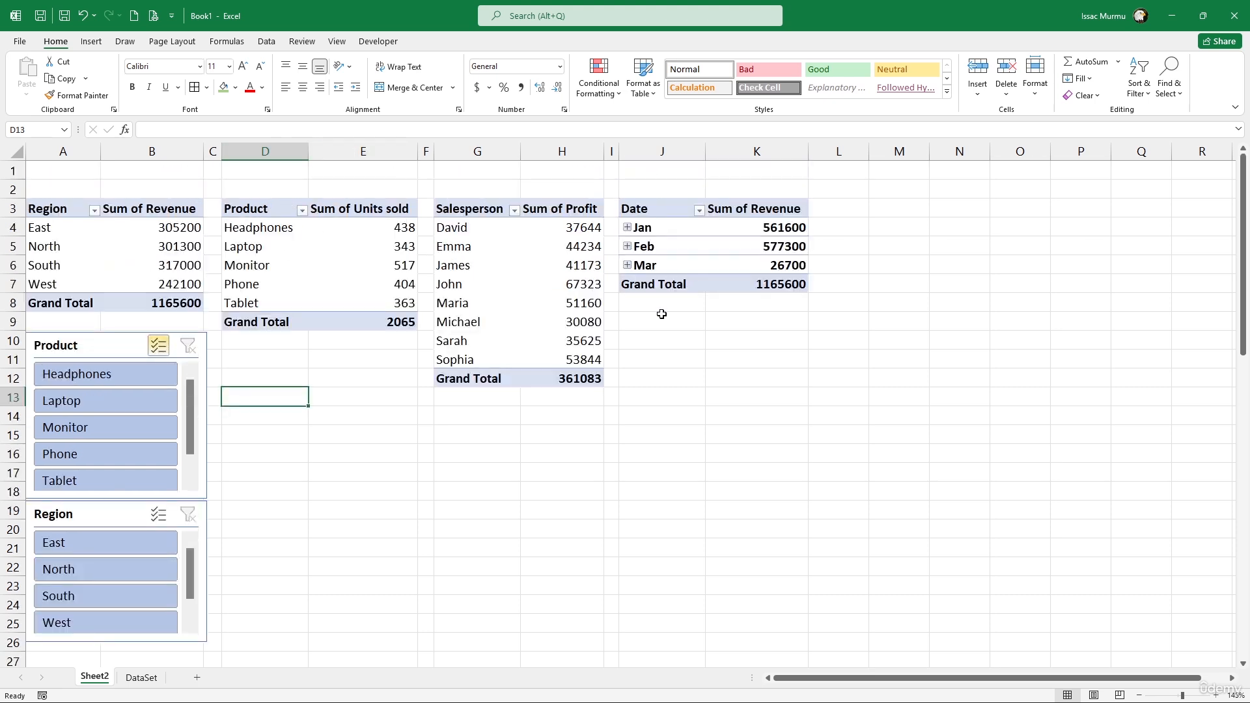
{"action": "left_click", "coordinate": [213, 152]}
{"action": "right_click", "coordinate": [212, 154]}
{"action": "key", "text": "Escape"}
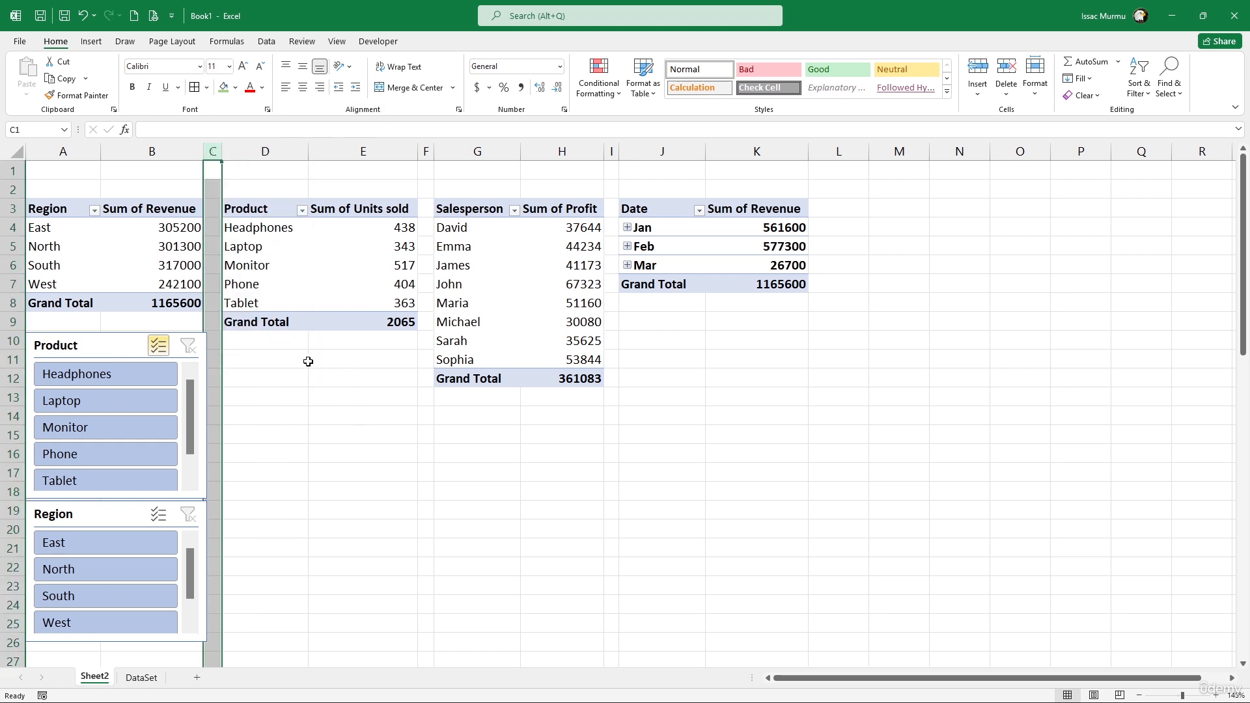
Insert a clustered column PivotChart from the Region revenue pivot table.
{"action": "left_click", "coordinate": [121, 261]}
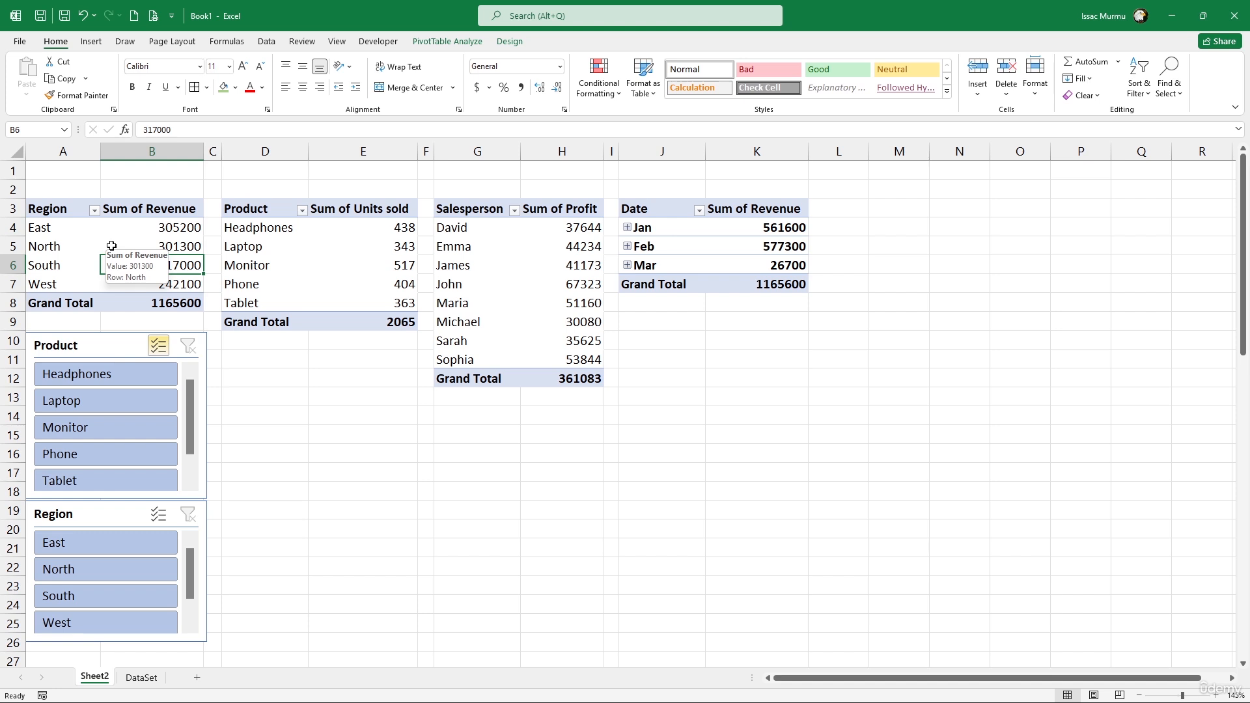
{"action": "right_click", "coordinate": [122, 233]}
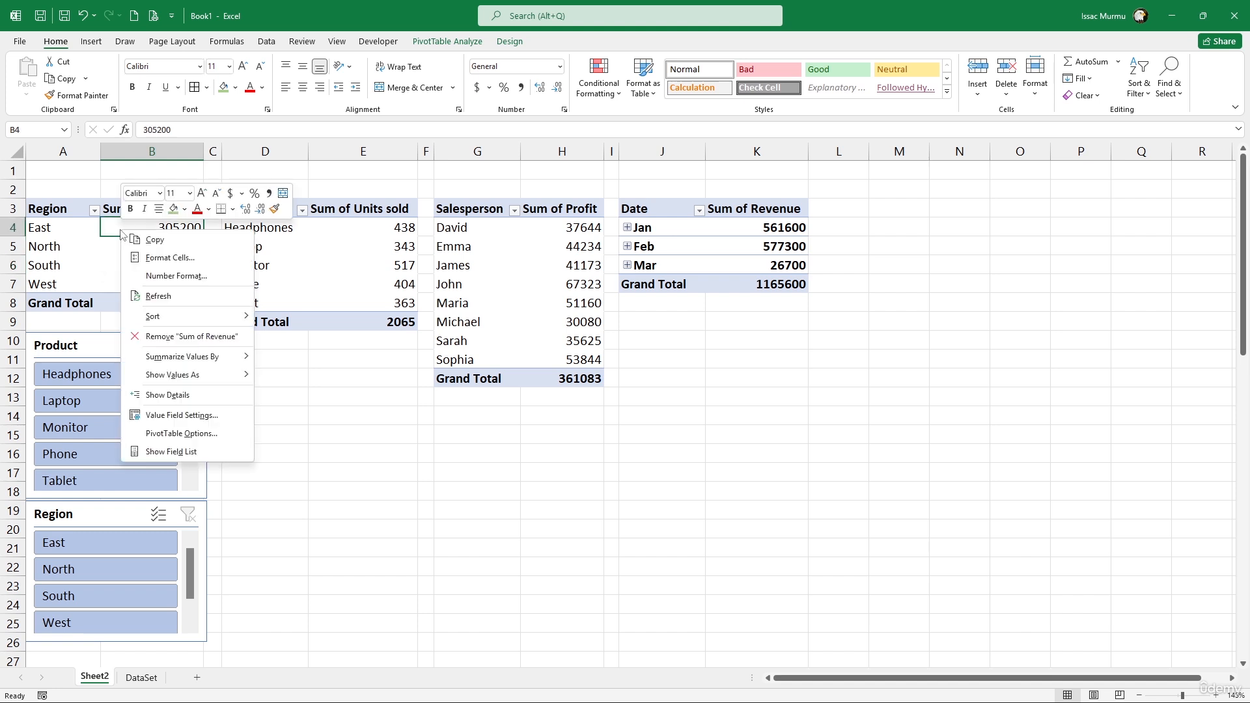
{"action": "left_click", "coordinate": [82, 246]}
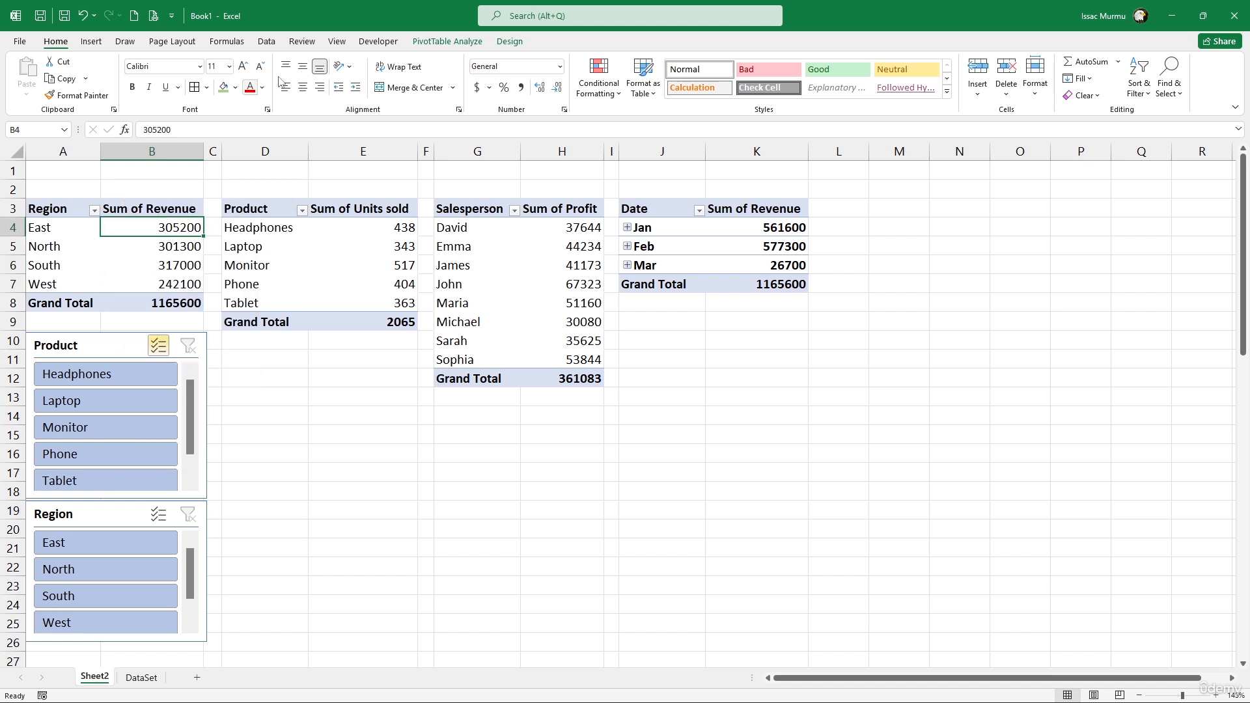
{"action": "left_click", "coordinate": [443, 43]}
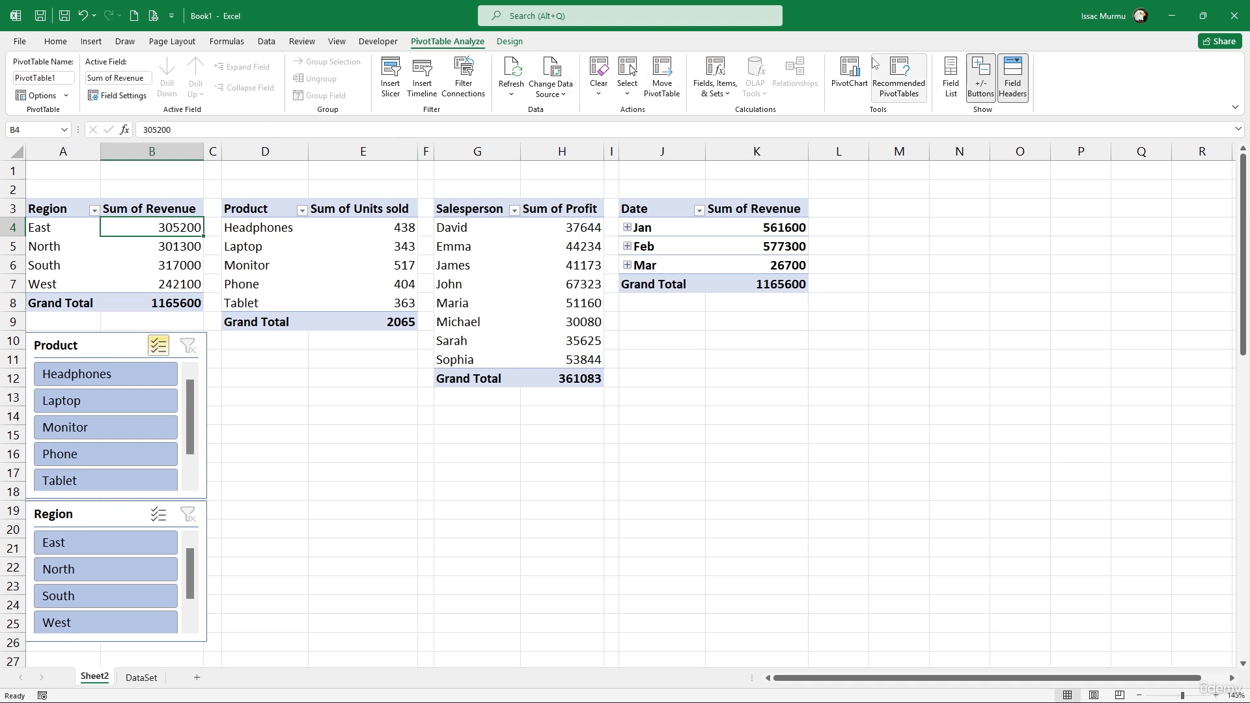
{"action": "left_click", "coordinate": [854, 70]}
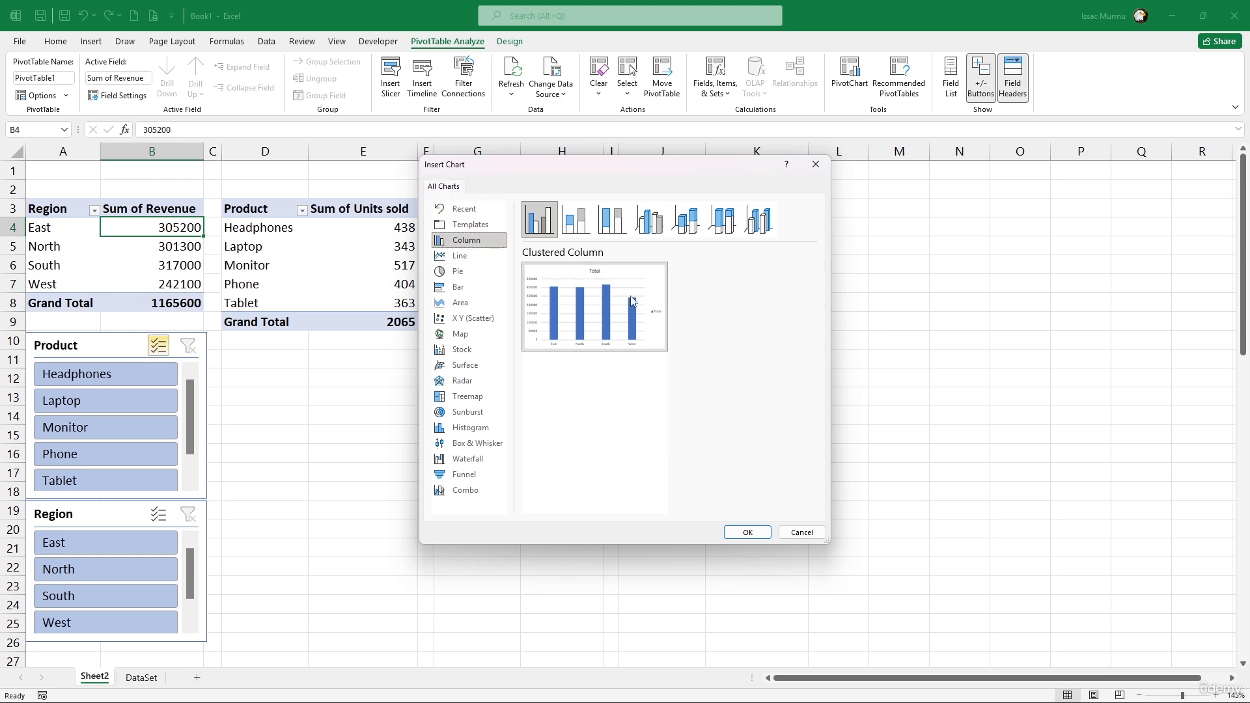
{"action": "left_click", "coordinate": [749, 533]}
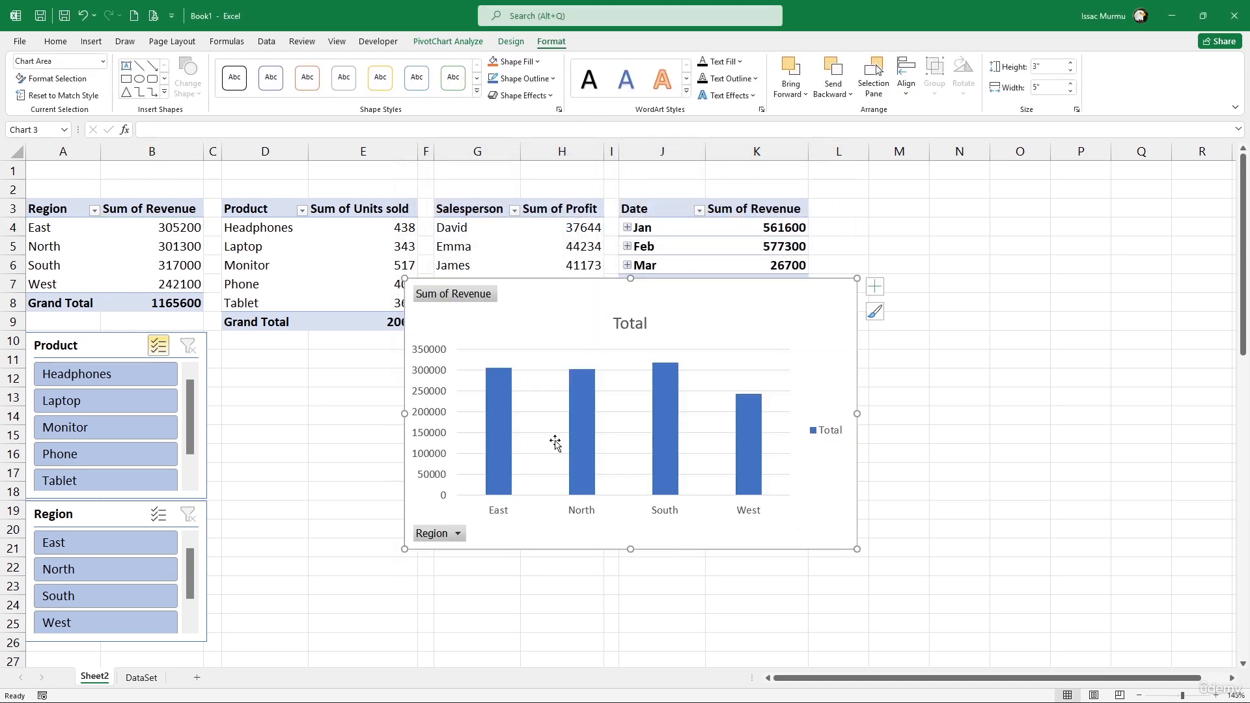
Move the revenue chart below the Product and Salesperson pivot tables and add data labels to its columns.
{"action": "left_click_drag", "start_coordinate": [541, 299], "coordinate": [369, 422]}
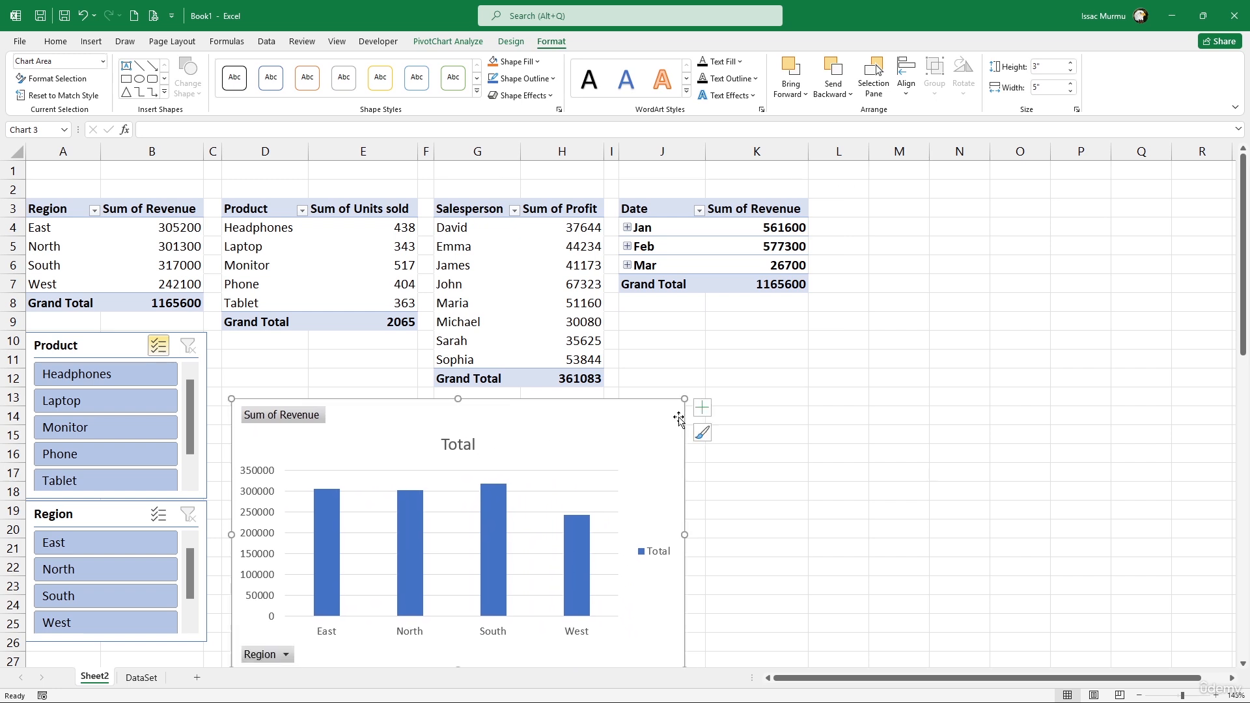
{"action": "left_click", "coordinate": [703, 407]}
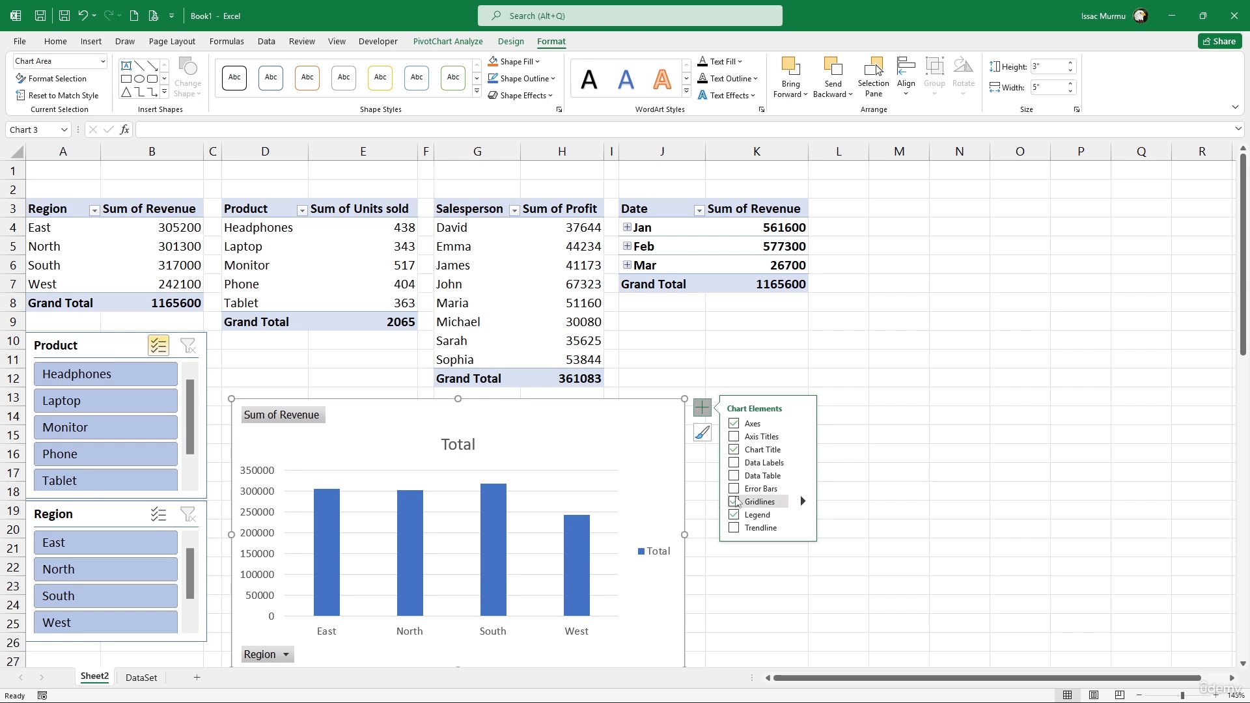
{"action": "left_click", "coordinate": [734, 464]}
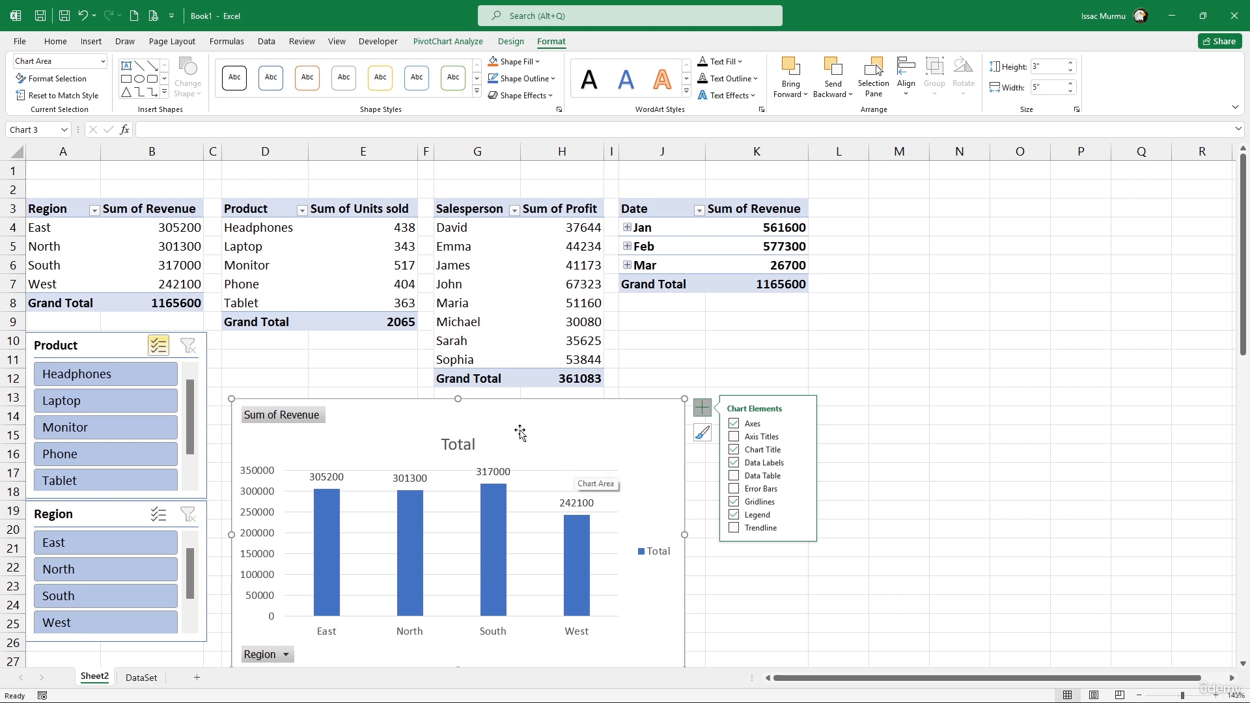
Try the Product slicer on the revenue chart by toggling several products, ending with Monitor and Phone deselected.
{"action": "left_click", "coordinate": [96, 411]}
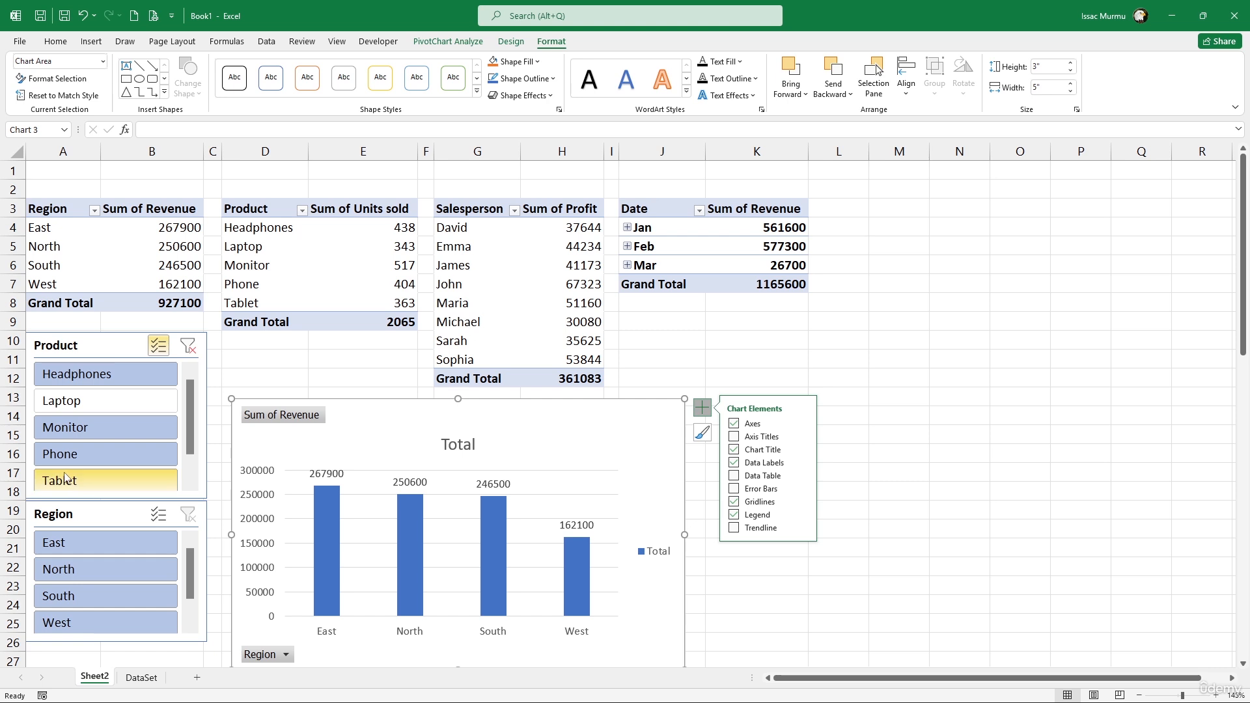
{"action": "left_click", "coordinate": [65, 480]}
{"action": "left_click", "coordinate": [72, 454]}
{"action": "left_click", "coordinate": [78, 427]}
{"action": "left_click", "coordinate": [91, 384]}
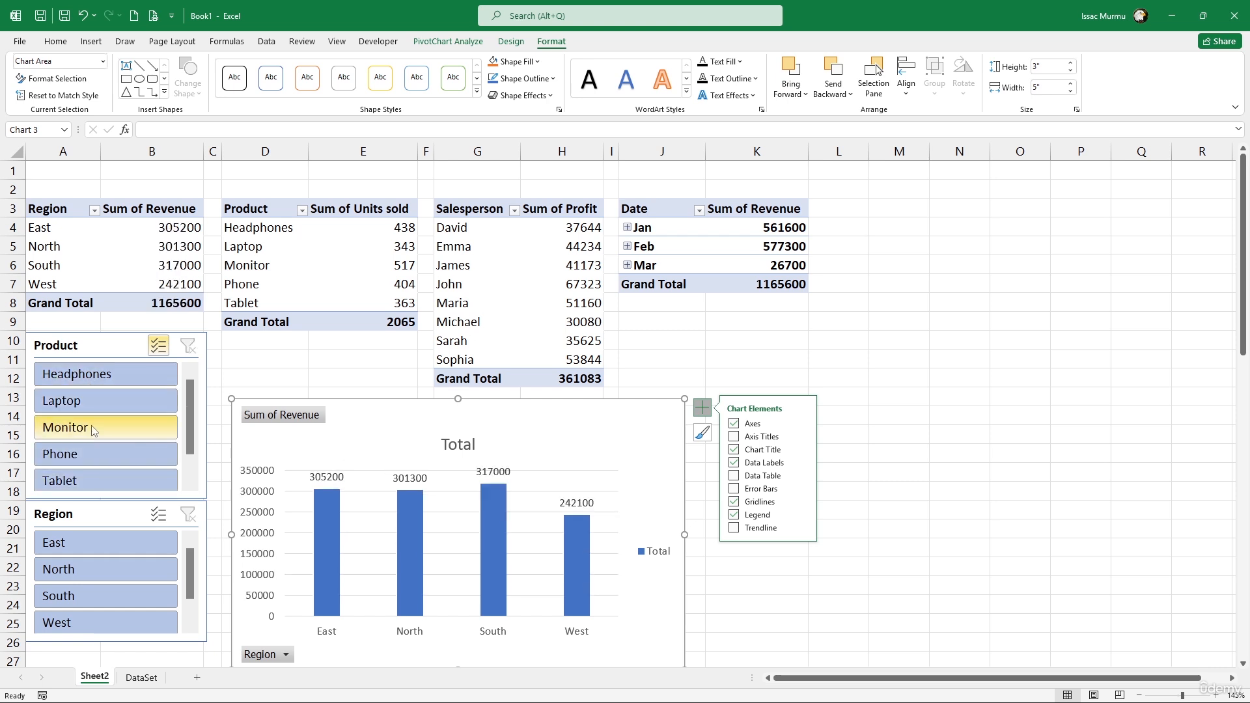
{"action": "left_click", "coordinate": [93, 430]}
{"action": "left_click", "coordinate": [89, 455]}
Filter Region to East, North and South with multi-select turned on, and reselect Monitor and Phone in the Product slicer.
{"action": "left_click", "coordinate": [79, 603]}
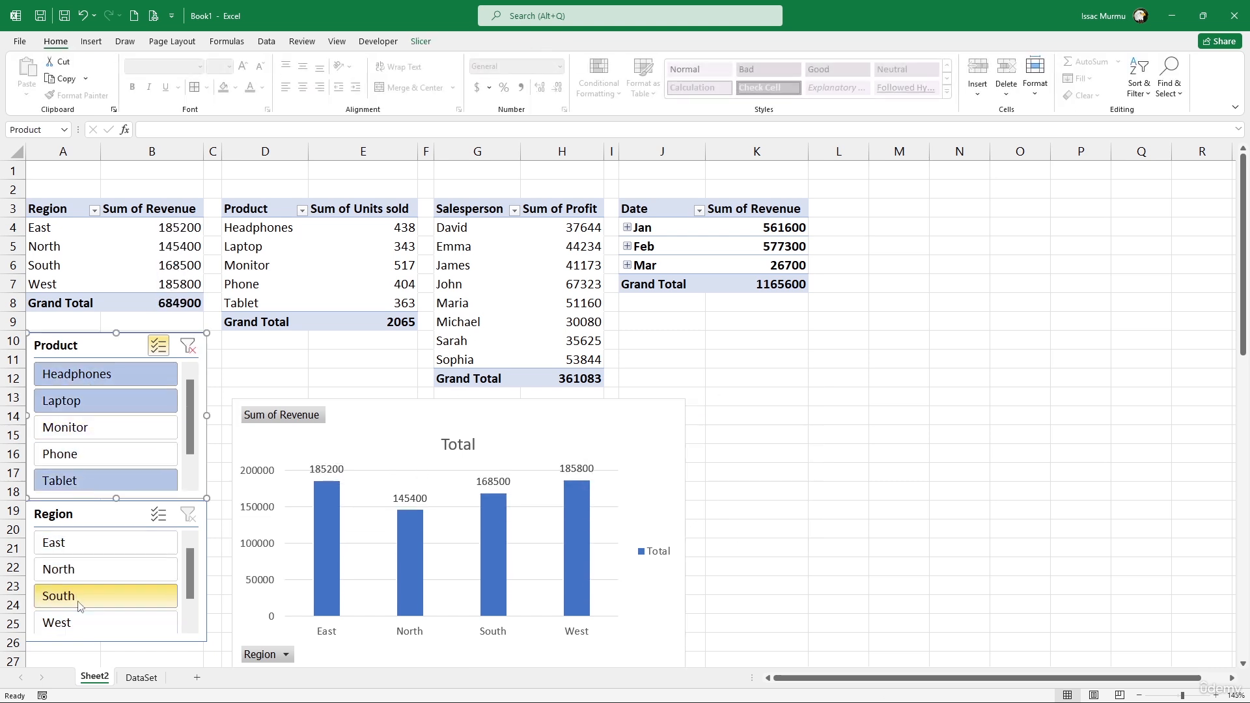
{"action": "left_click", "coordinate": [85, 569]}
{"action": "left_click", "coordinate": [88, 549]}
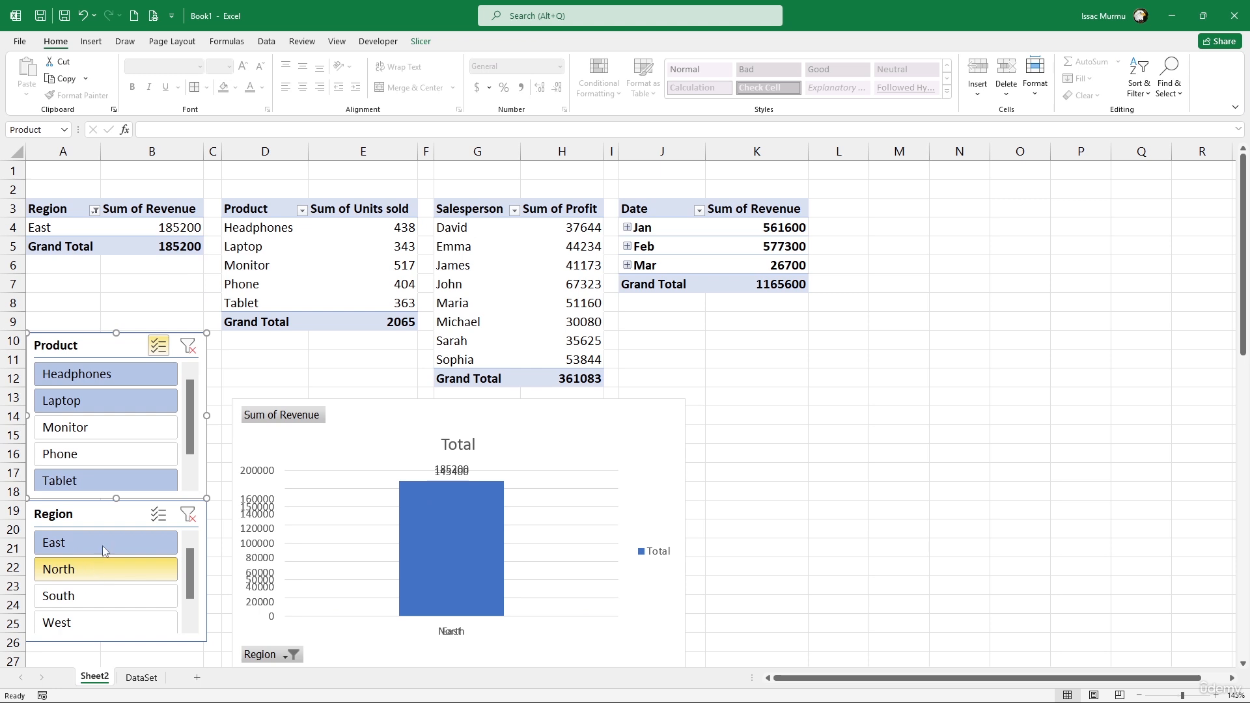
{"action": "key", "text": "alt+s"}
{"action": "left_click", "coordinate": [83, 565]}
{"action": "left_click", "coordinate": [81, 595]}
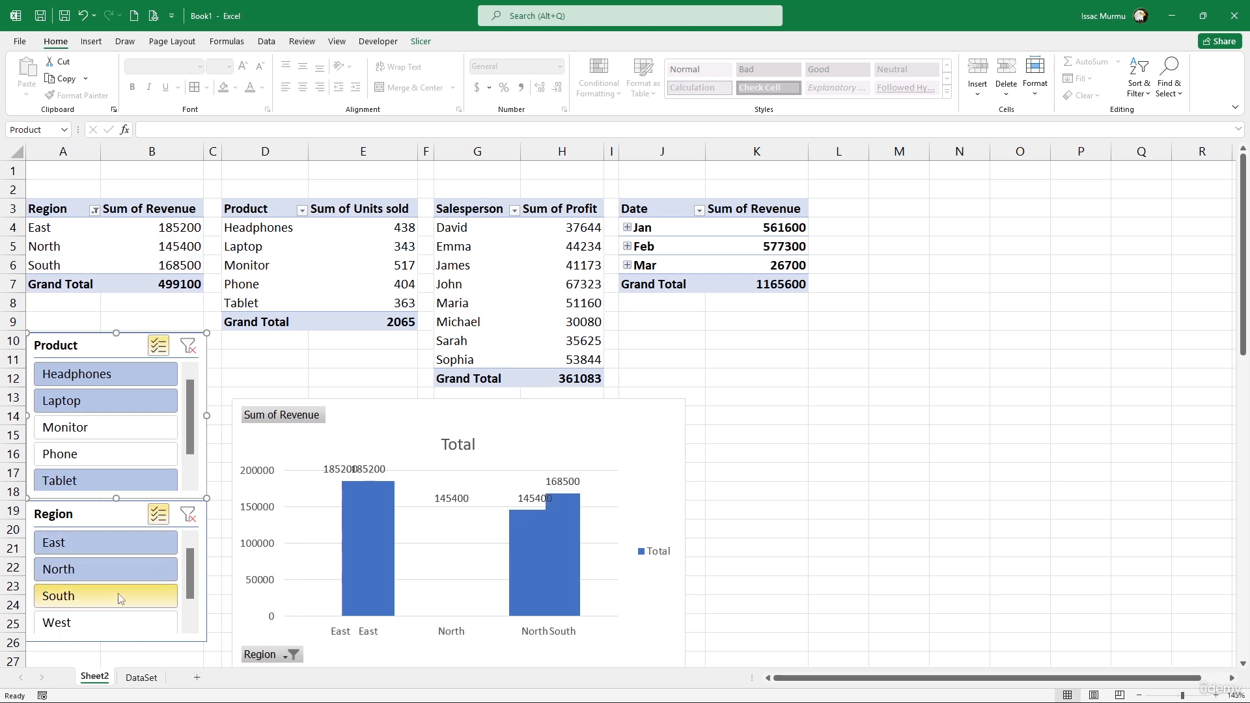
{"action": "left_click", "coordinate": [130, 428]}
{"action": "left_click", "coordinate": [130, 454]}
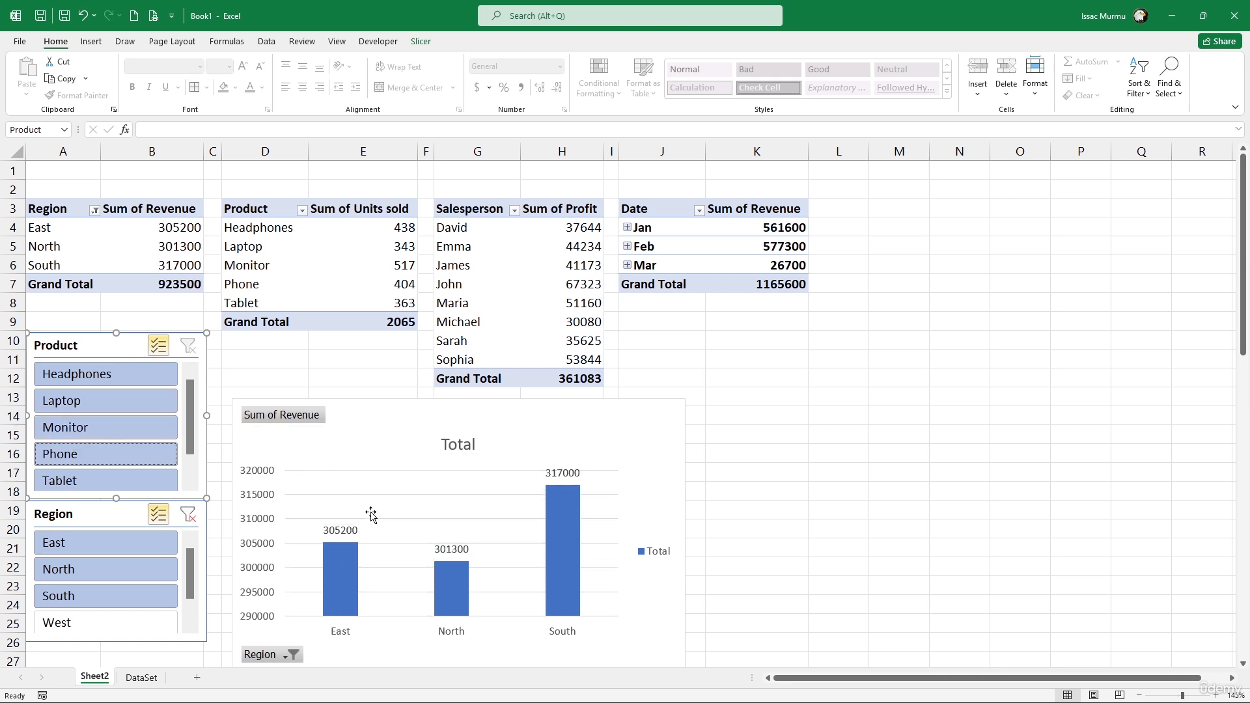
{"action": "mouse_move", "coordinate": [572, 507]}
{"action": "left_click", "coordinate": [475, 253]}
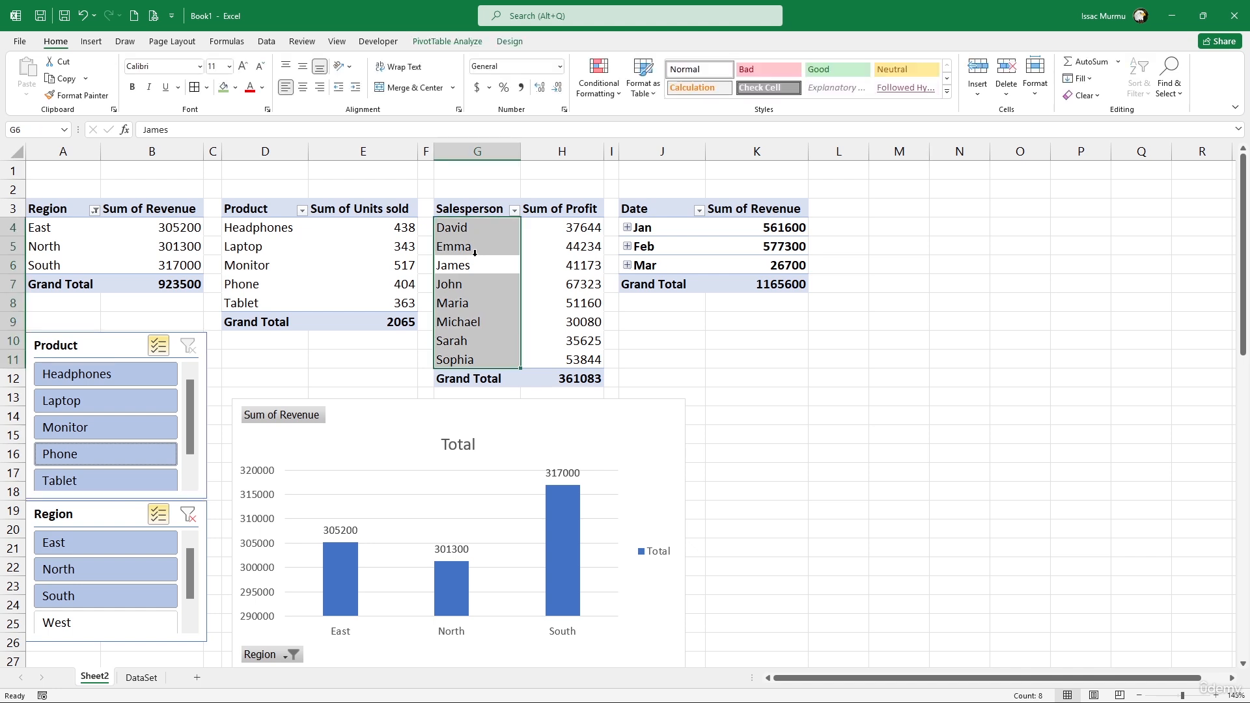
{"action": "left_click", "coordinate": [537, 250]}
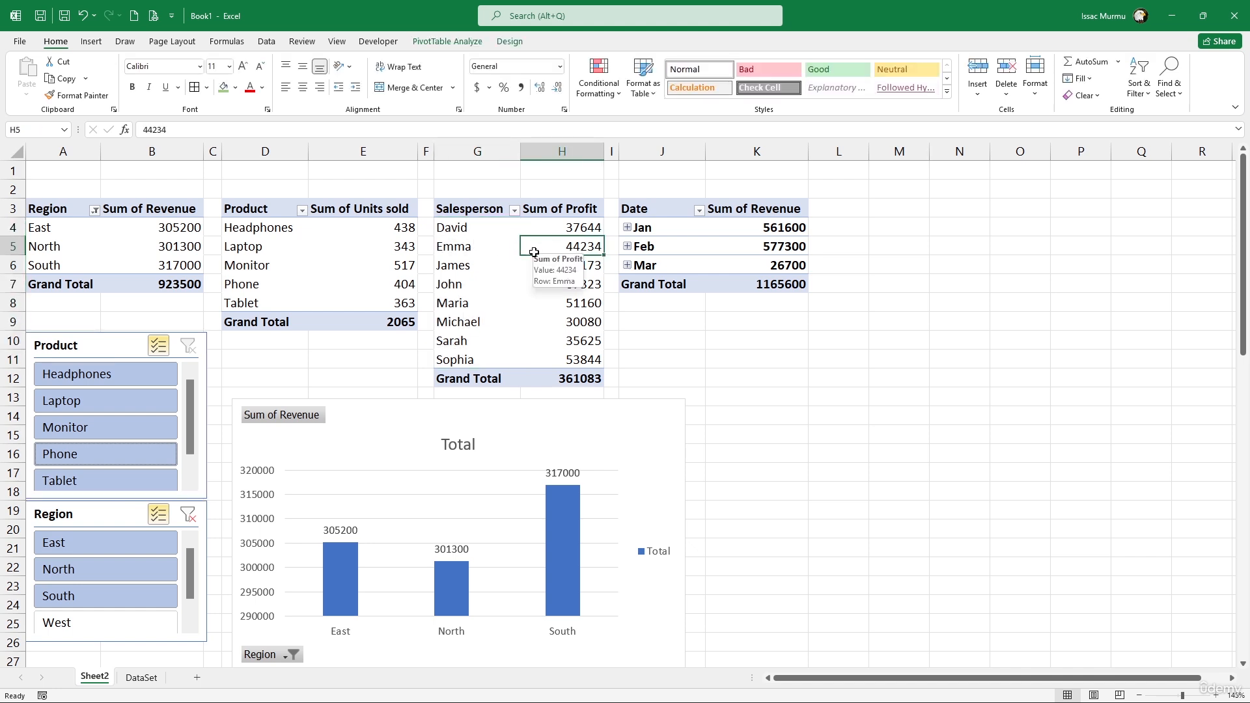
Narrow and shorten the revenue chart so it fits under the Product pivot table, directly beside the slicers.
{"action": "left_click", "coordinate": [628, 464]}
{"action": "left_click_drag", "start_coordinate": [686, 534], "coordinate": [437, 504]}
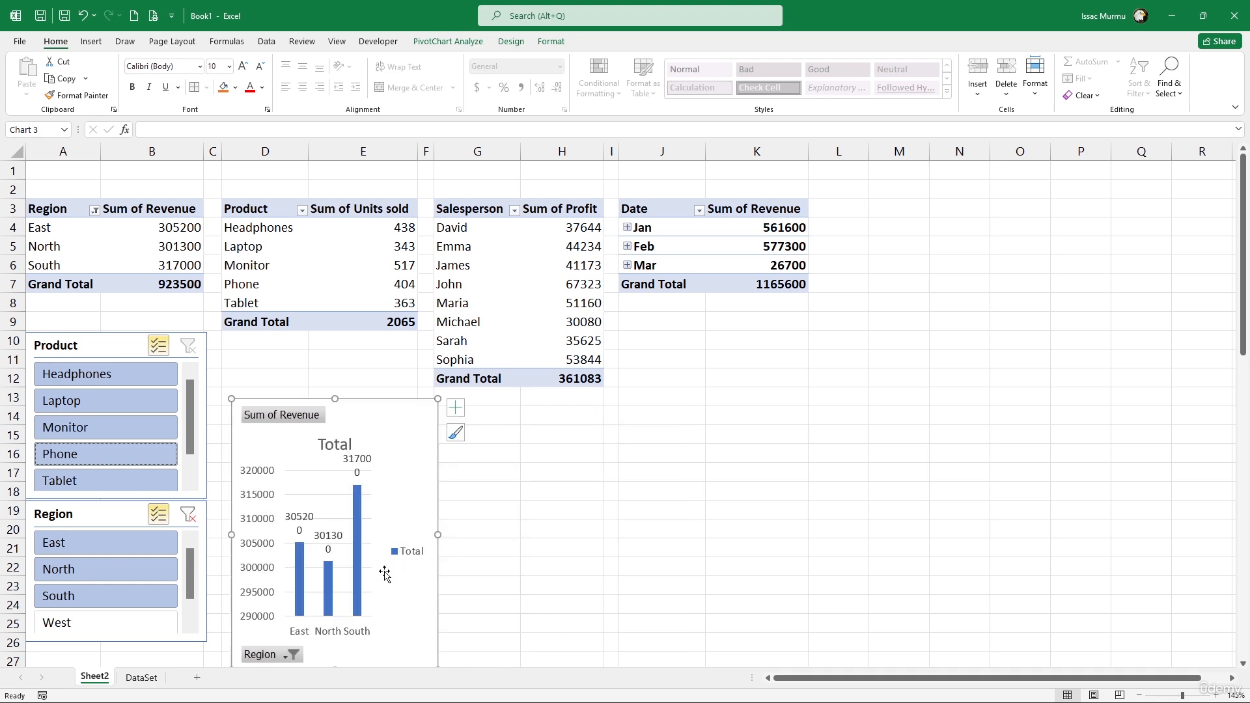
{"action": "scroll", "coordinate": [385, 545], "scroll_direction": "down", "scroll_amount": 2}
{"action": "left_click", "coordinate": [331, 545]}
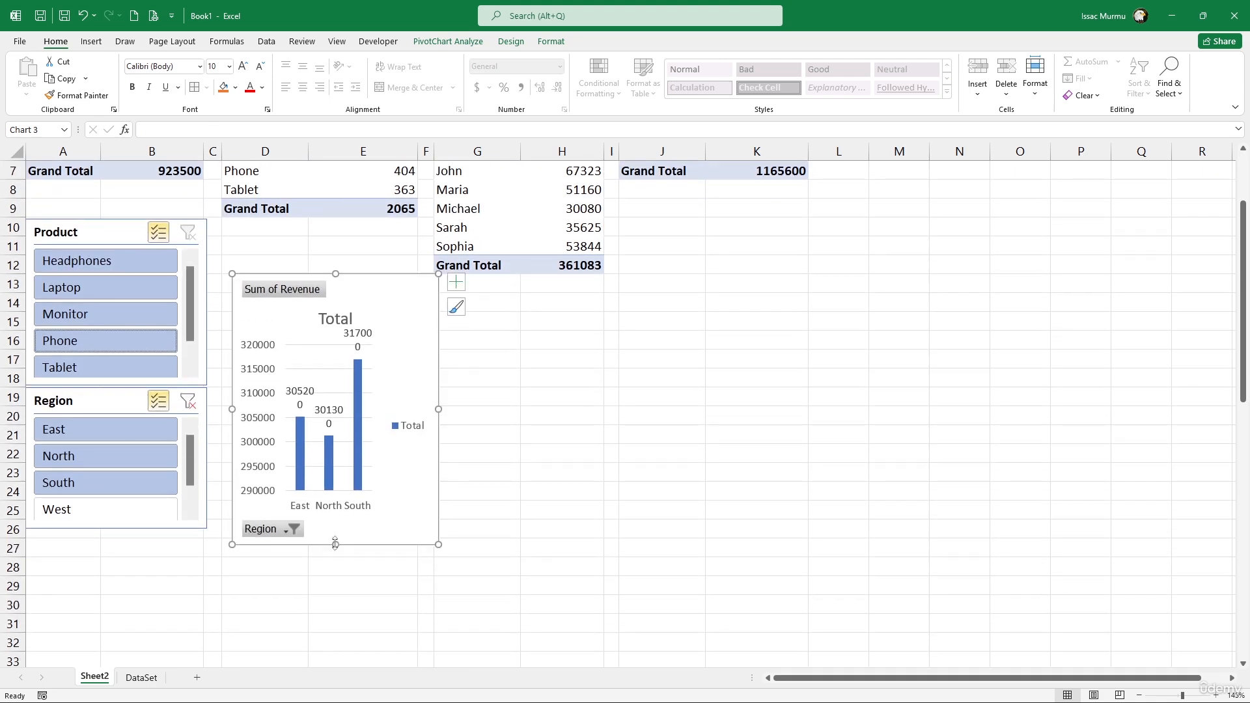
{"action": "left_click_drag", "start_coordinate": [335, 547], "coordinate": [335, 496]}
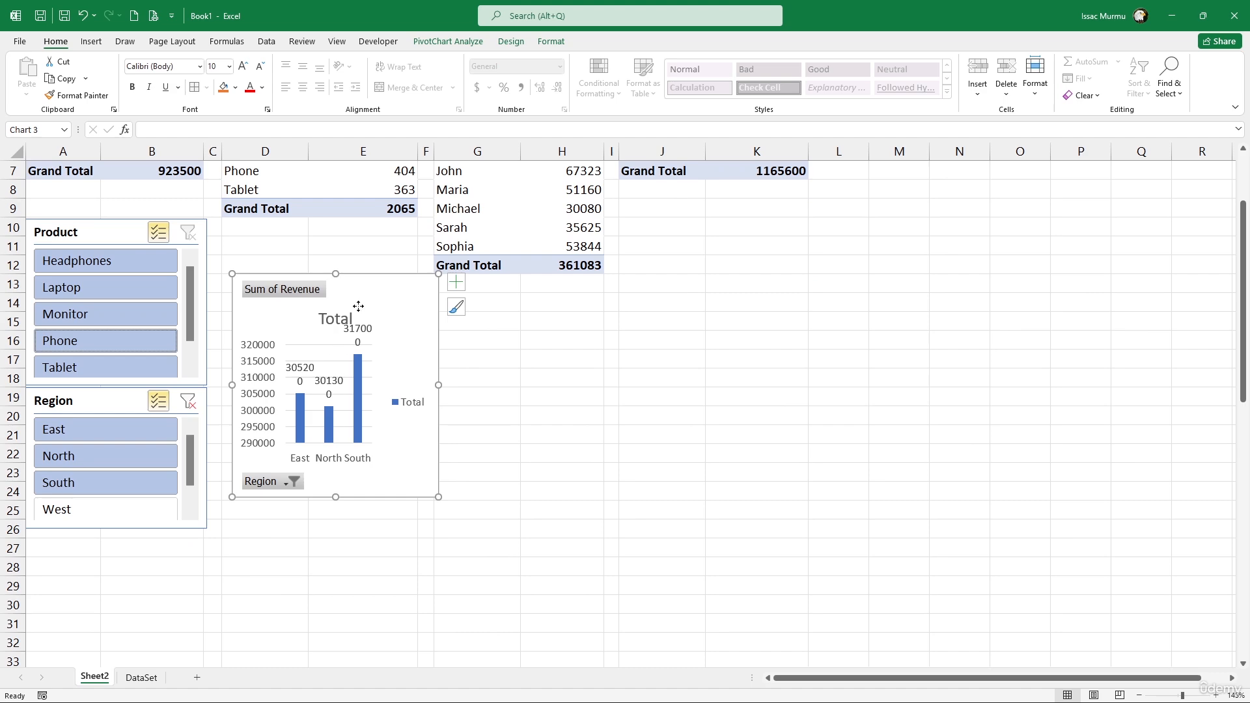
{"action": "left_click_drag", "start_coordinate": [358, 307], "coordinate": [346, 306]}
{"action": "scroll", "coordinate": [496, 364], "scroll_direction": "up", "scroll_amount": 2}
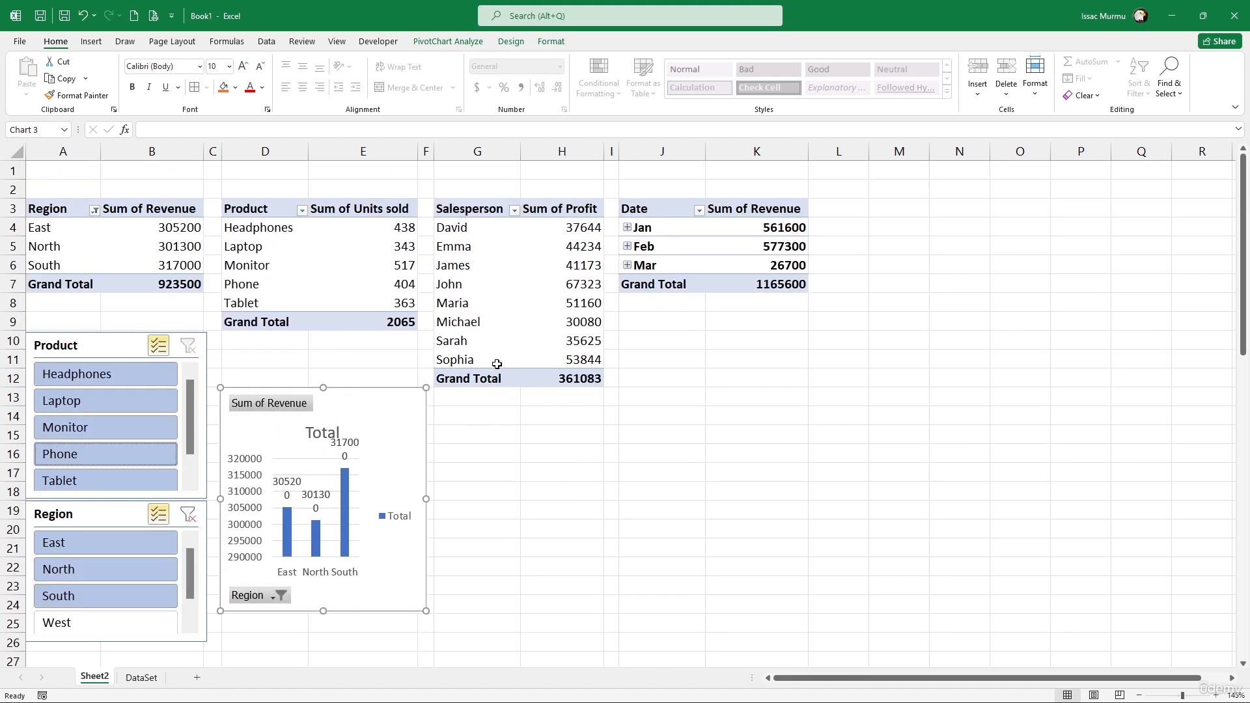
Widen columns F and C to make room, and stretch the revenue chart's width partway into column F.
{"action": "left_click_drag", "start_coordinate": [430, 150], "coordinate": [517, 156]}
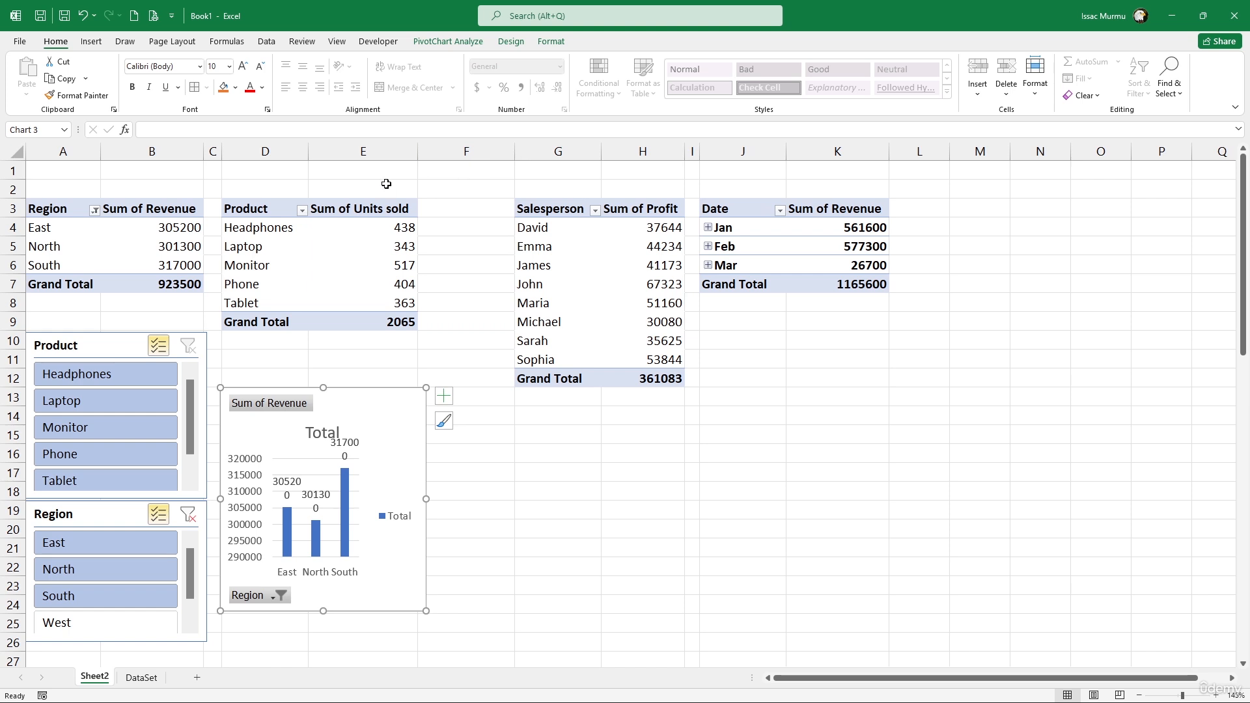
{"action": "left_click_drag", "start_coordinate": [222, 151], "coordinate": [239, 153]}
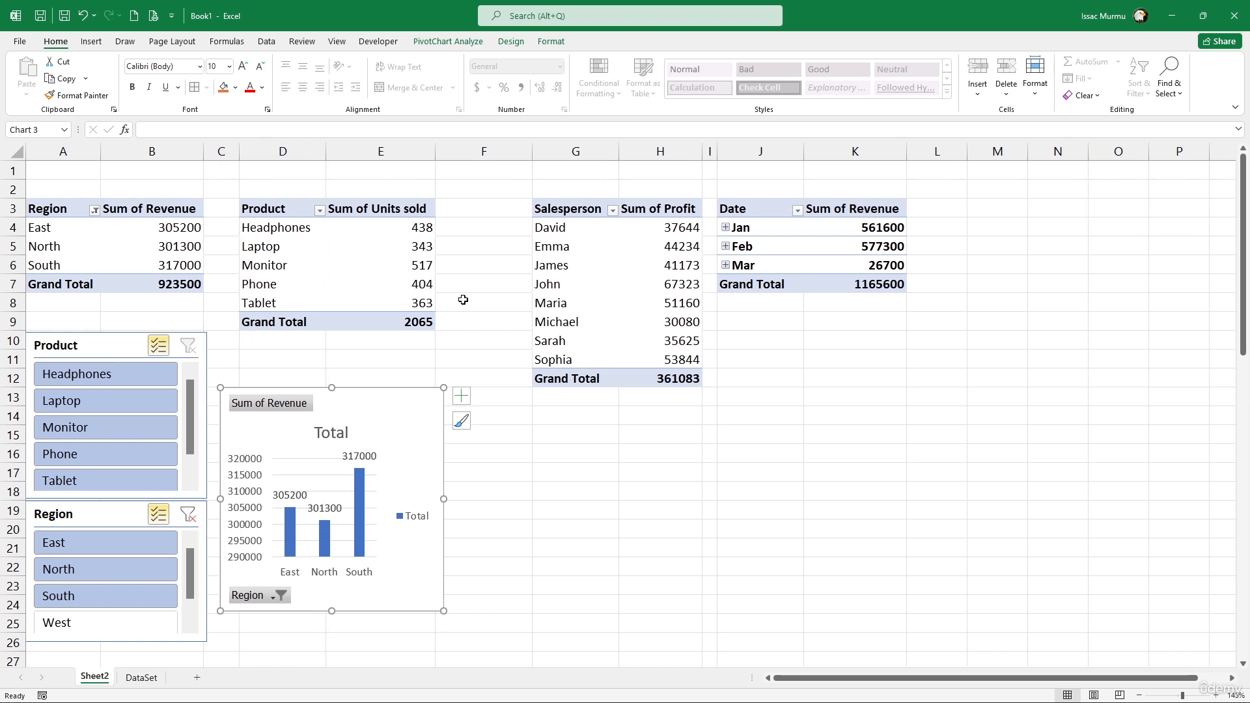
{"action": "left_click_drag", "start_coordinate": [442, 500], "coordinate": [472, 500]}
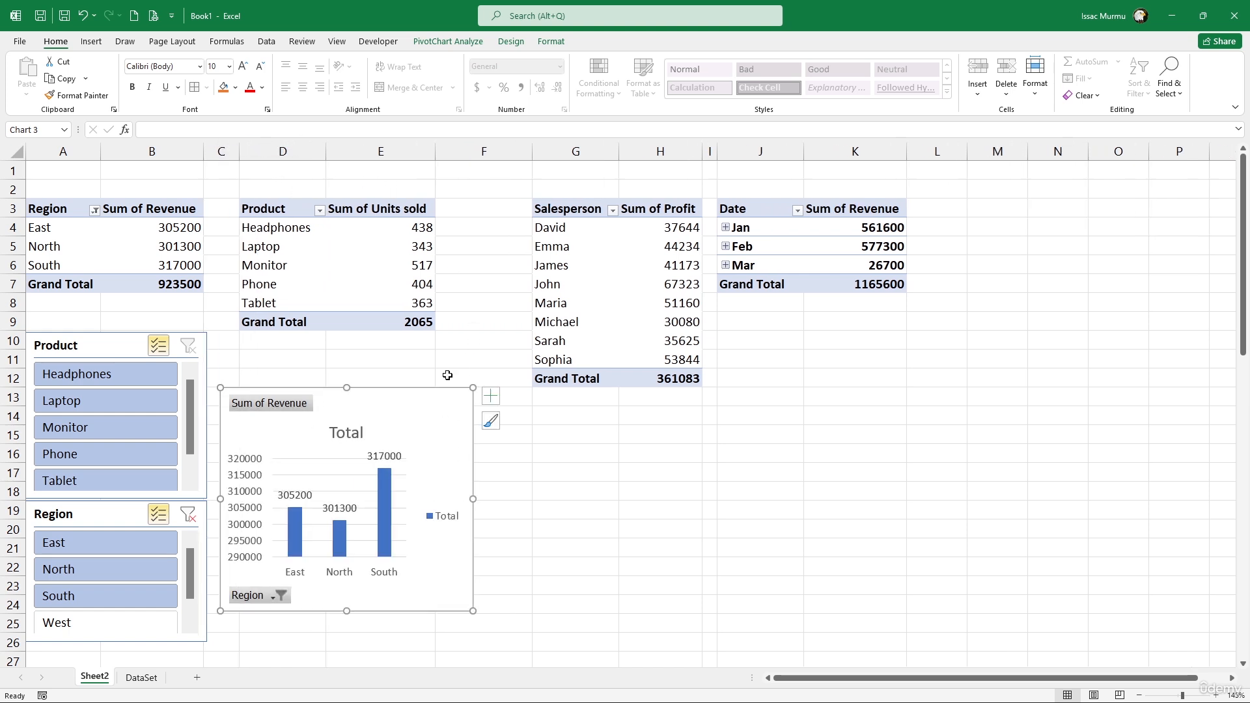
Insert a clustered bar PivotChart from the Salesperson profit pivot table.
{"action": "left_click", "coordinate": [598, 320]}
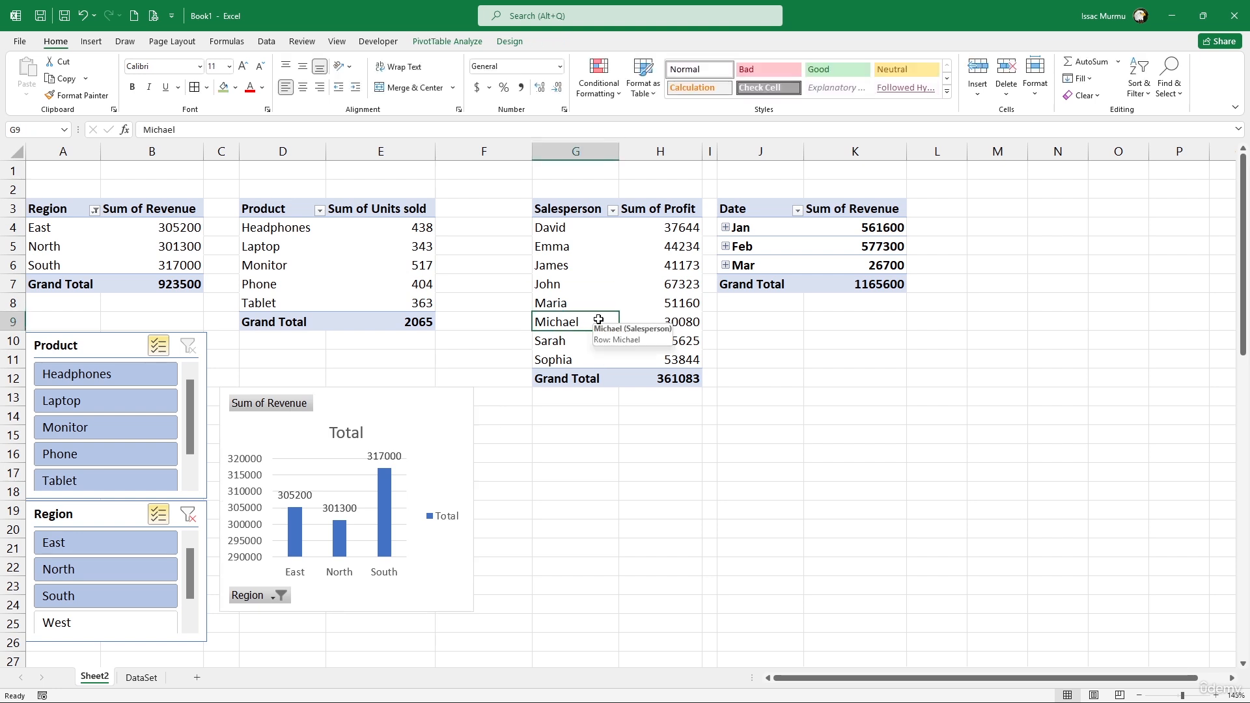
{"action": "left_click", "coordinate": [622, 266]}
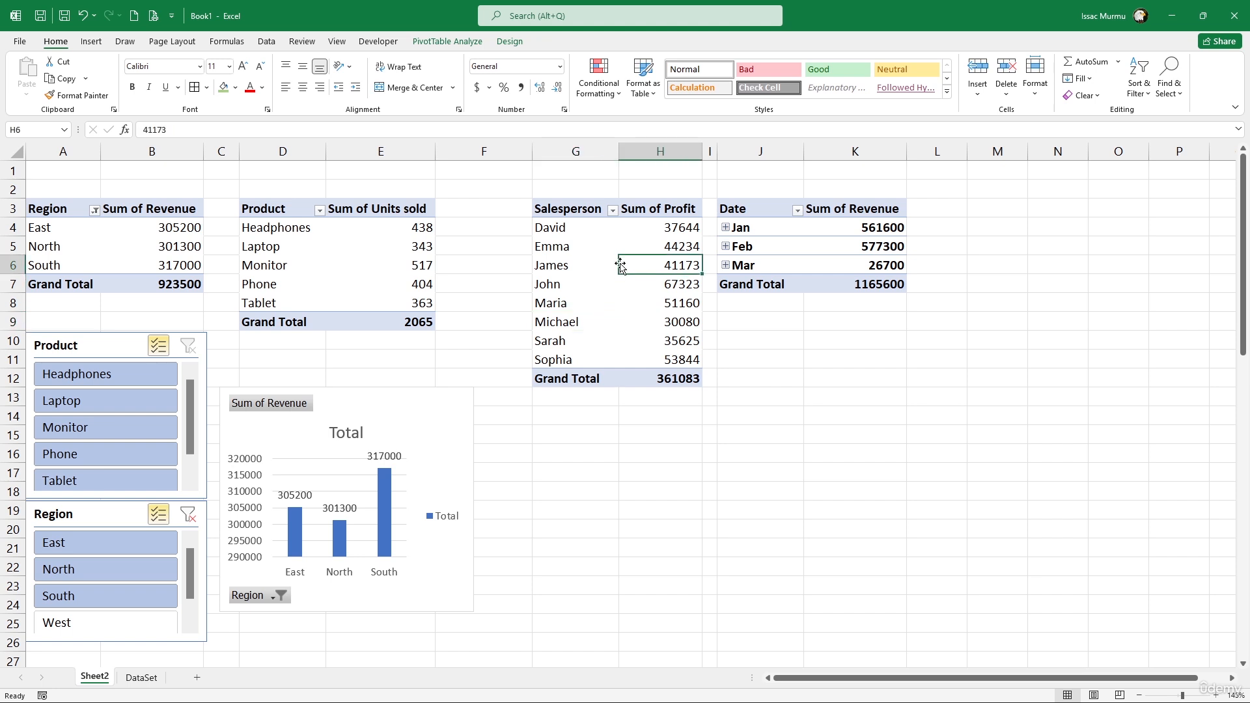
{"action": "left_click", "coordinate": [433, 43]}
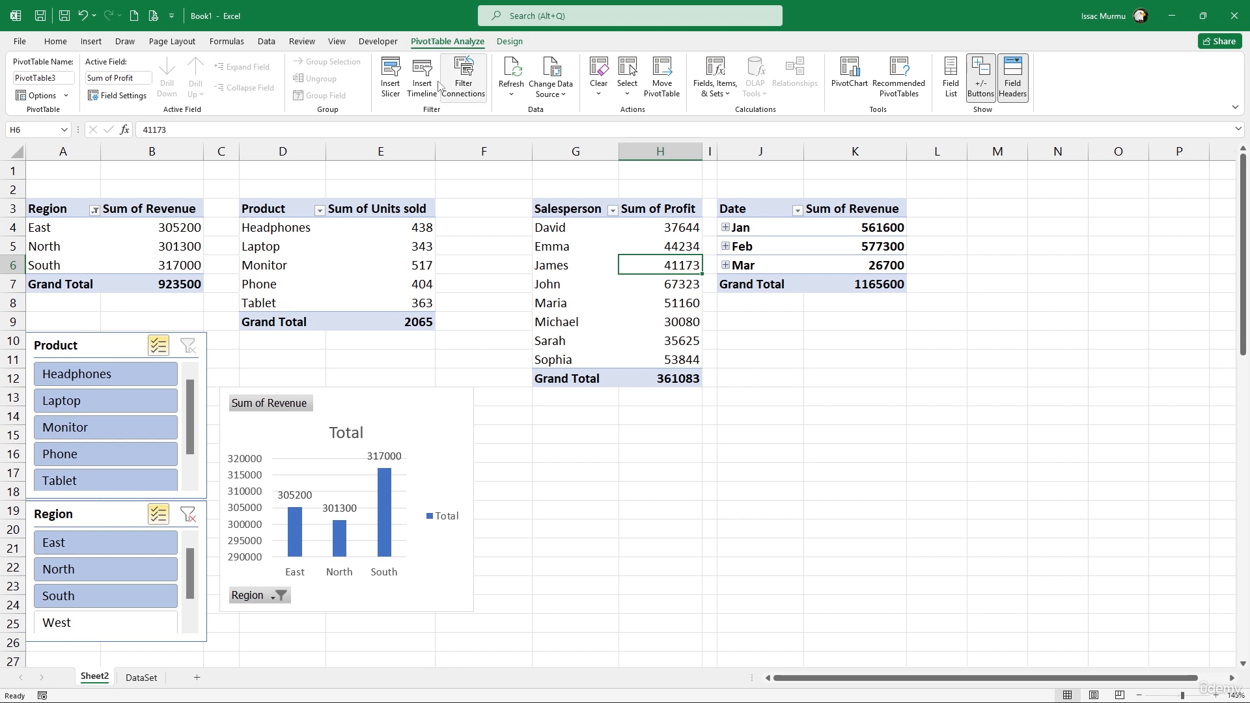
{"action": "left_click", "coordinate": [851, 71]}
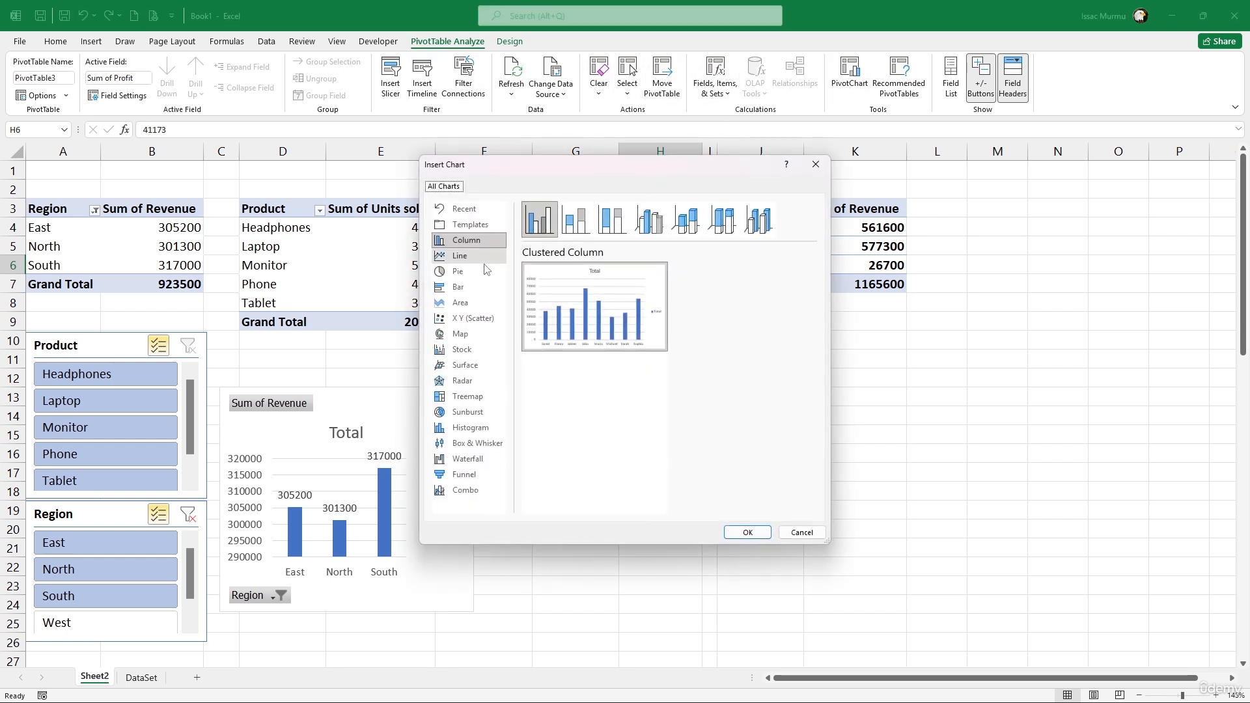
{"action": "left_click", "coordinate": [458, 286]}
{"action": "mouse_move", "coordinate": [550, 291]}
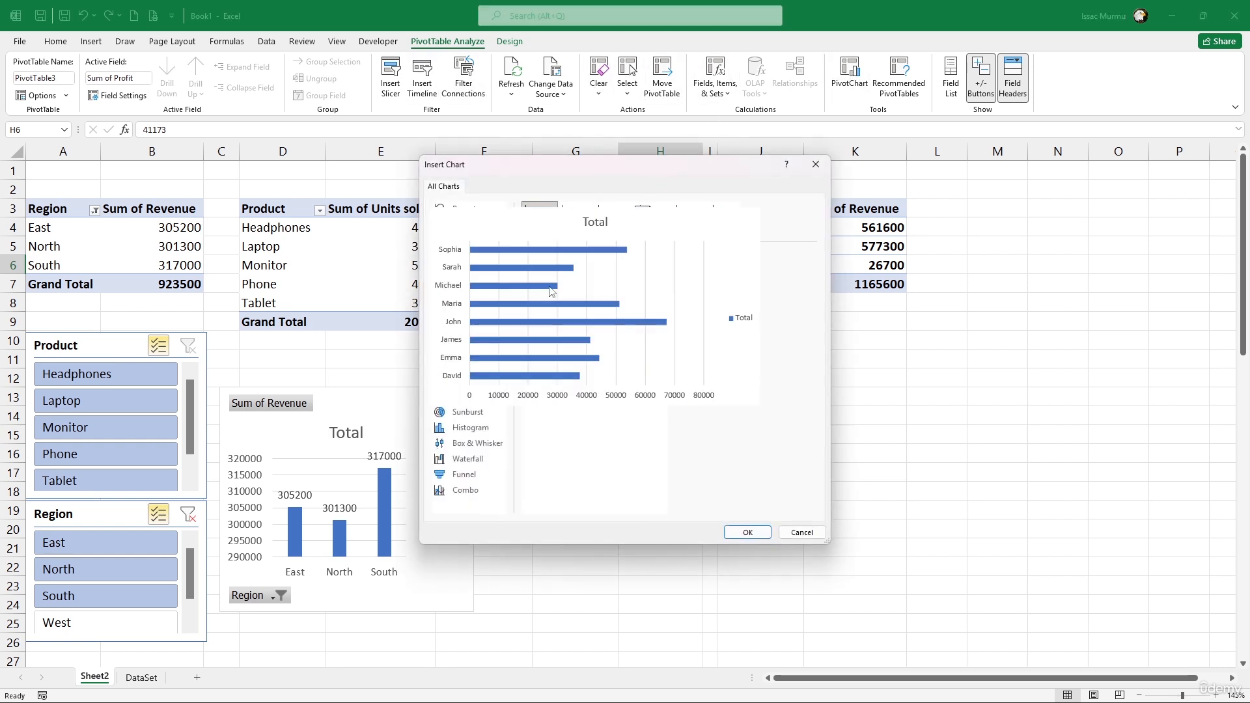
{"action": "left_click", "coordinate": [746, 532]}
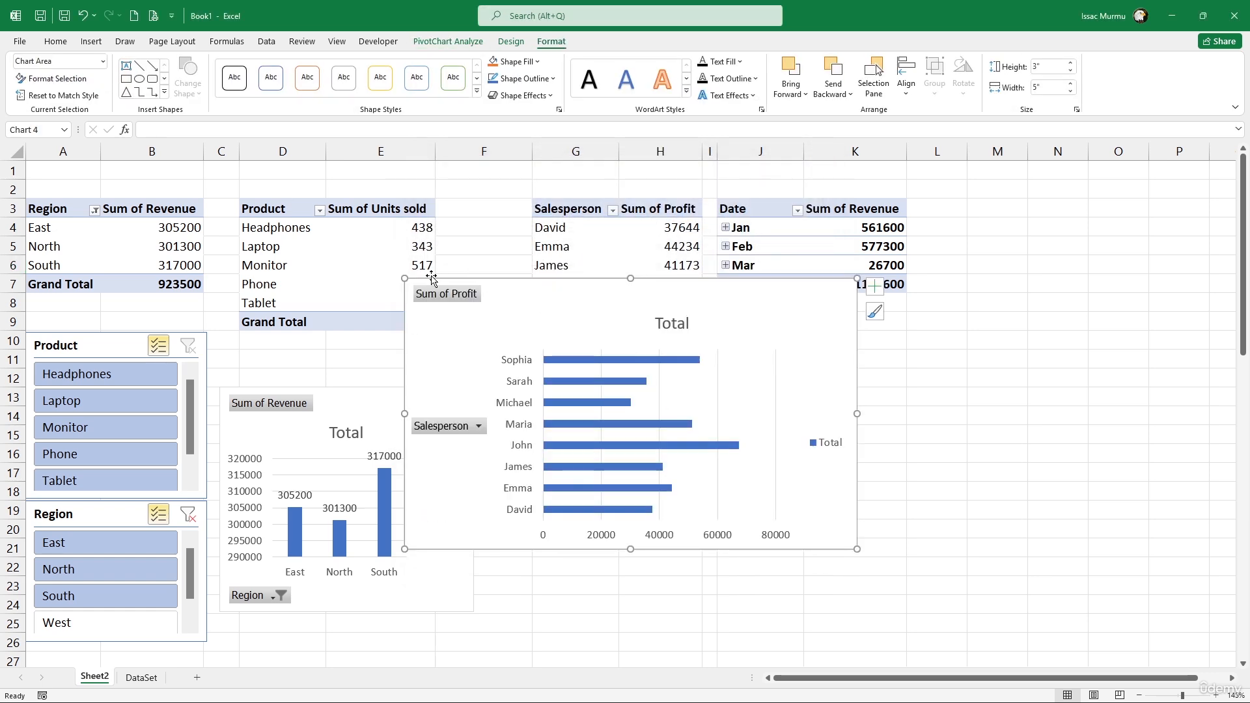
Widen column I, resize the profit chart to about 2.37" high by 3.99" wide, and place it beneath the Salesperson pivot table.
{"action": "left_click_drag", "start_coordinate": [402, 280], "coordinate": [545, 335]}
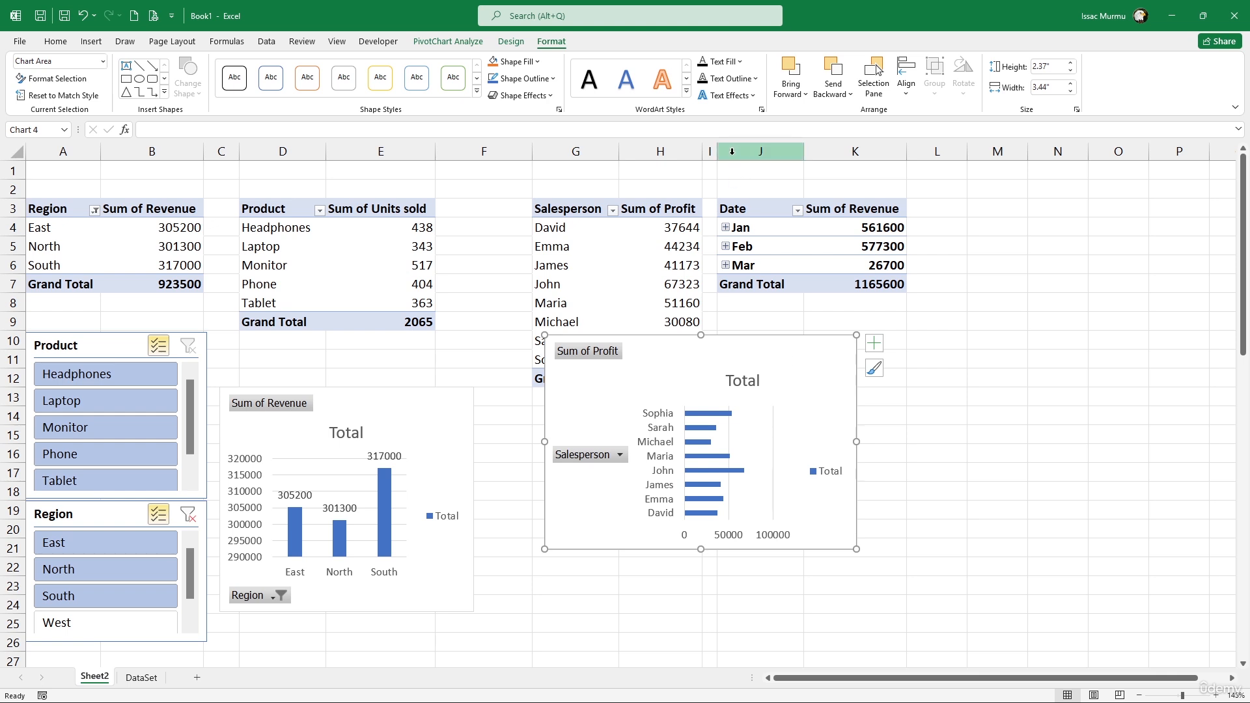
{"action": "left_click_drag", "start_coordinate": [717, 151], "coordinate": [853, 154]}
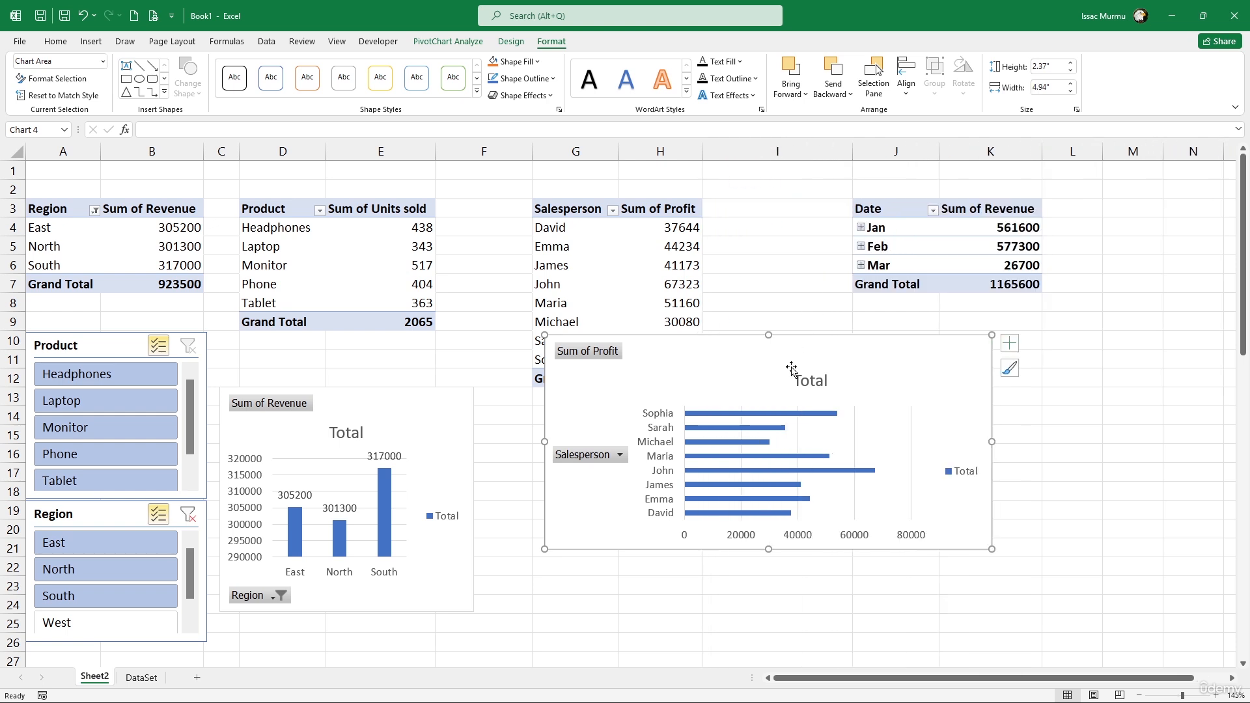
{"action": "left_click_drag", "start_coordinate": [991, 442], "coordinate": [906, 442]}
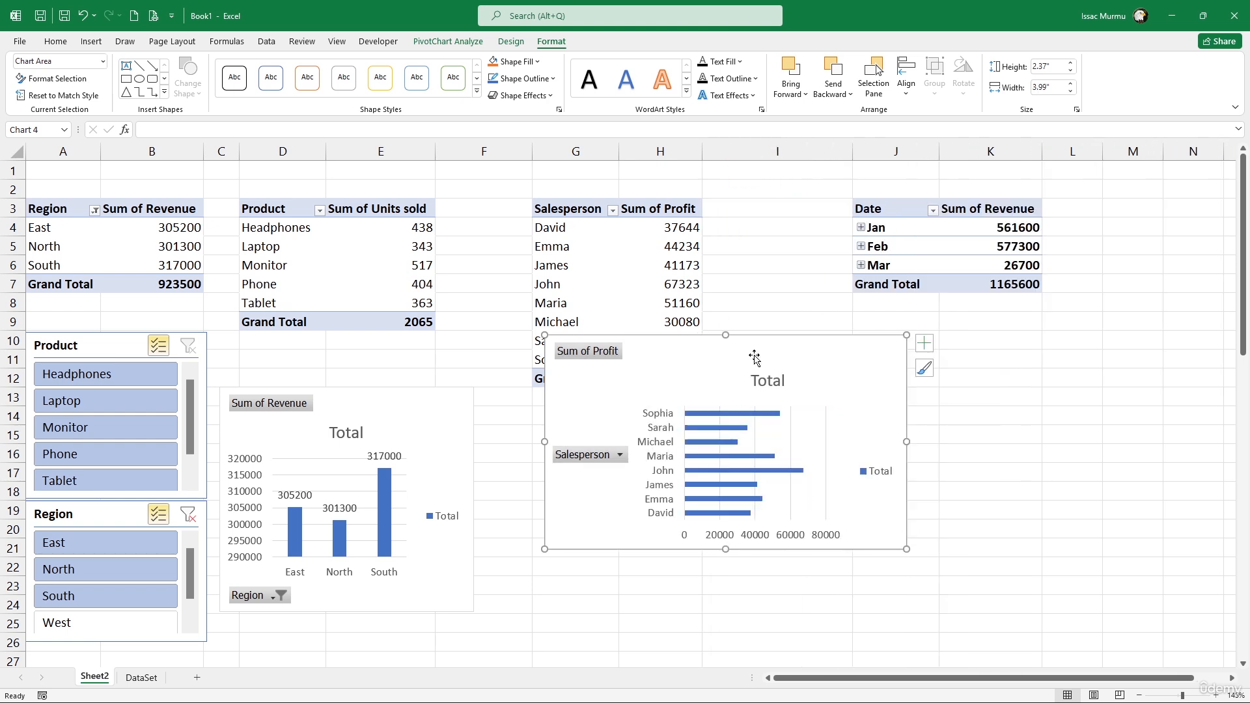
{"action": "left_click_drag", "start_coordinate": [760, 354], "coordinate": [697, 434]}
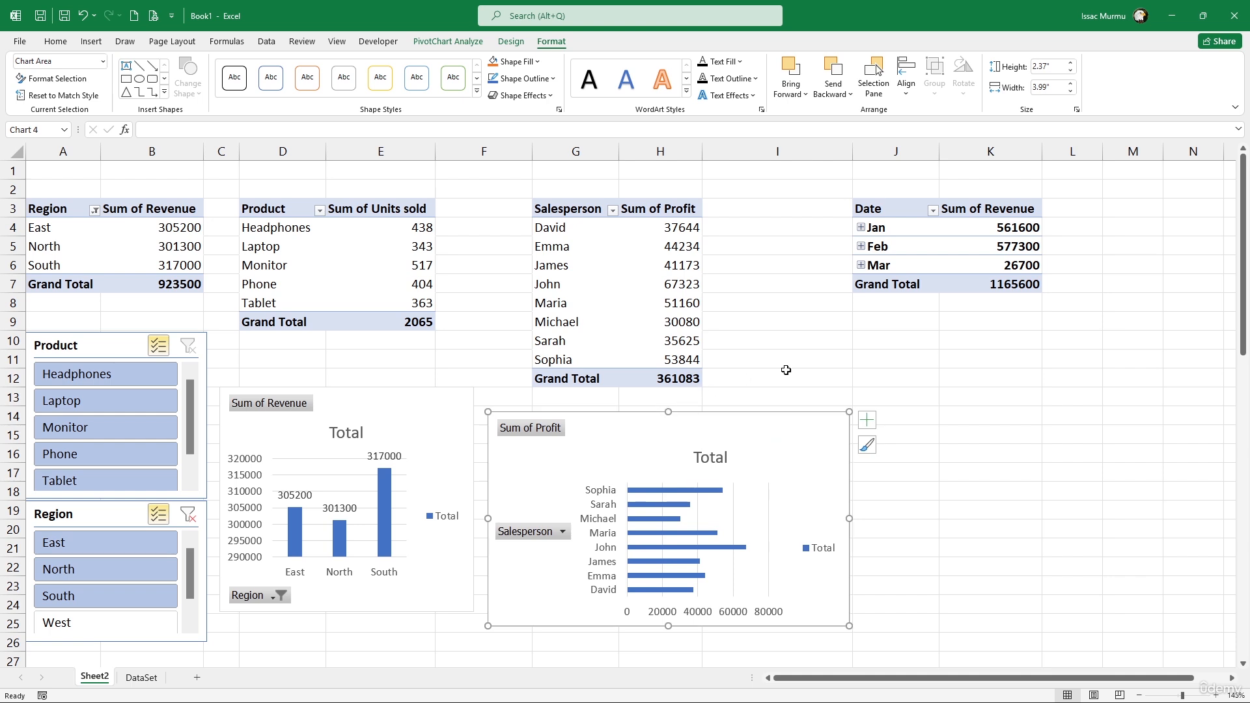
Insert a pie PivotChart from the Date revenue pivot table.
{"action": "left_click", "coordinate": [1018, 243]}
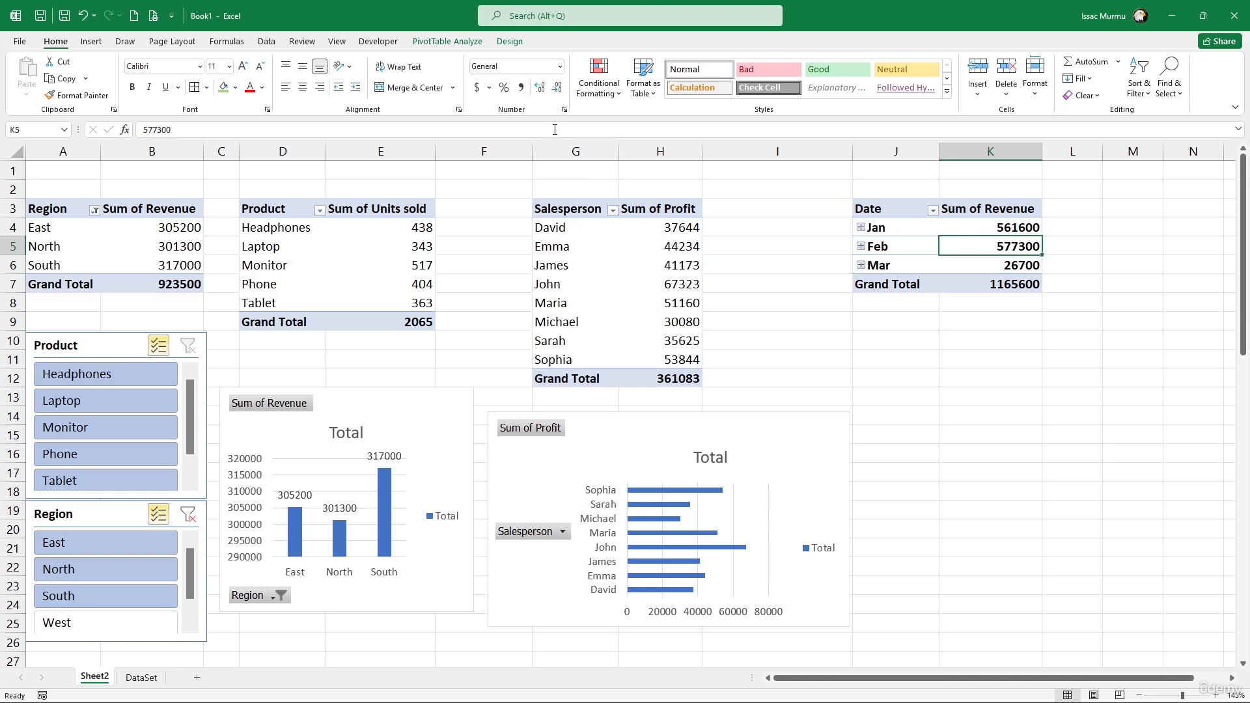
{"action": "left_click", "coordinate": [448, 42]}
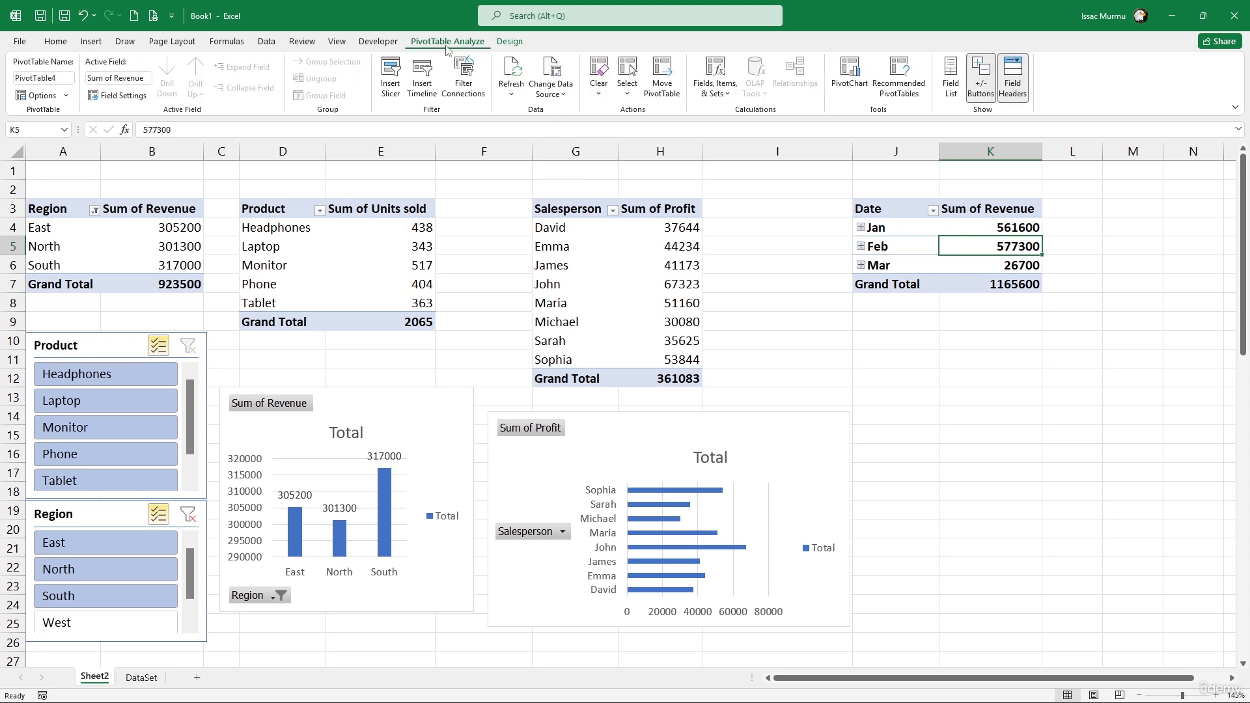
{"action": "left_click", "coordinate": [836, 85]}
{"action": "left_click", "coordinate": [486, 286]}
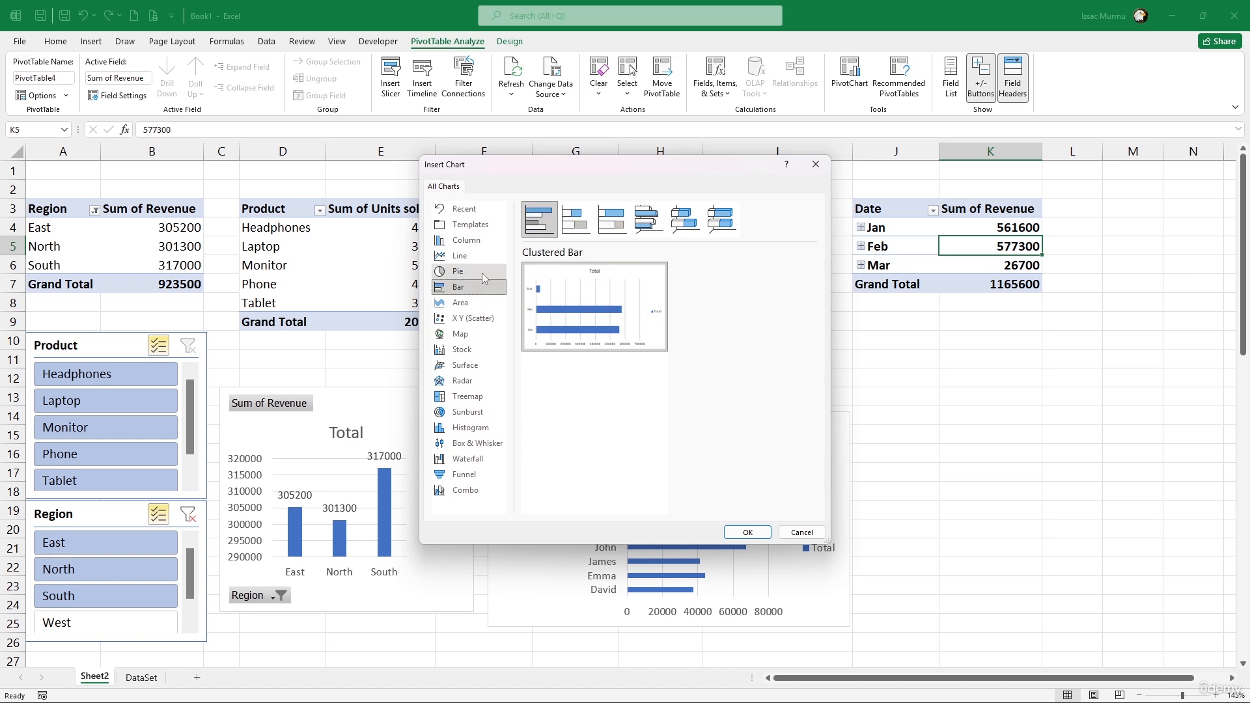
{"action": "left_click", "coordinate": [482, 273]}
{"action": "mouse_move", "coordinate": [627, 293]}
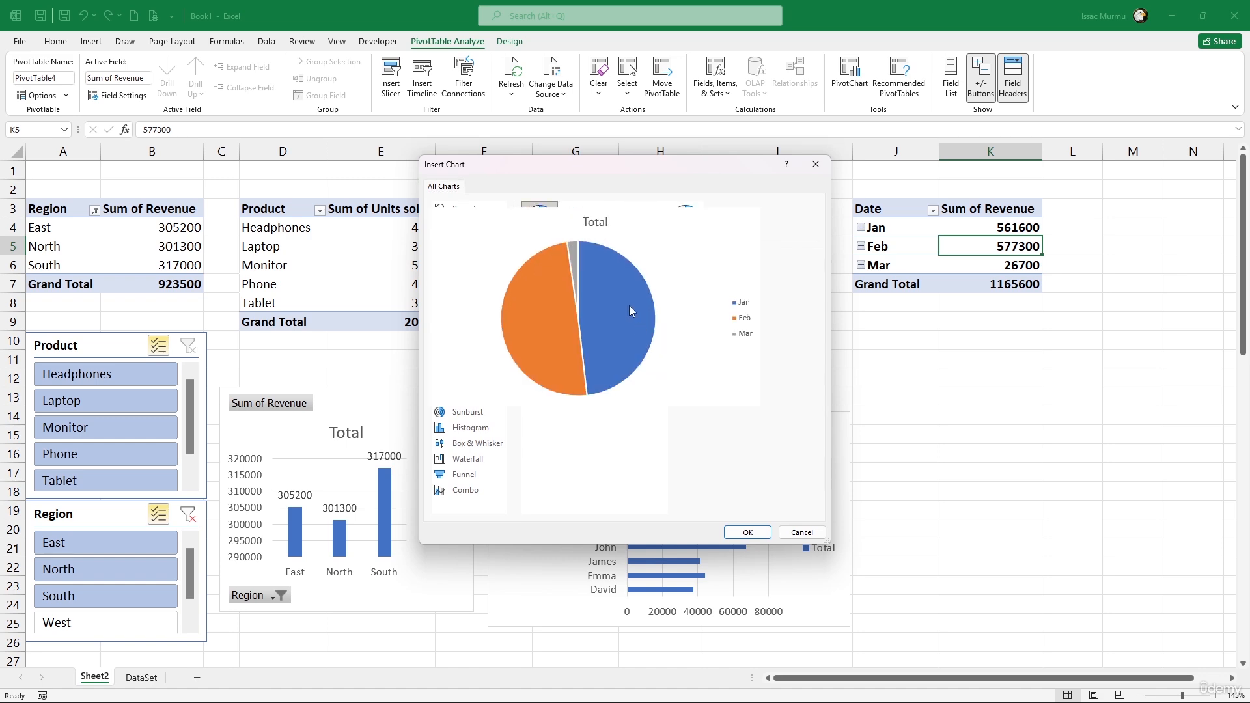
{"action": "left_click", "coordinate": [748, 532]}
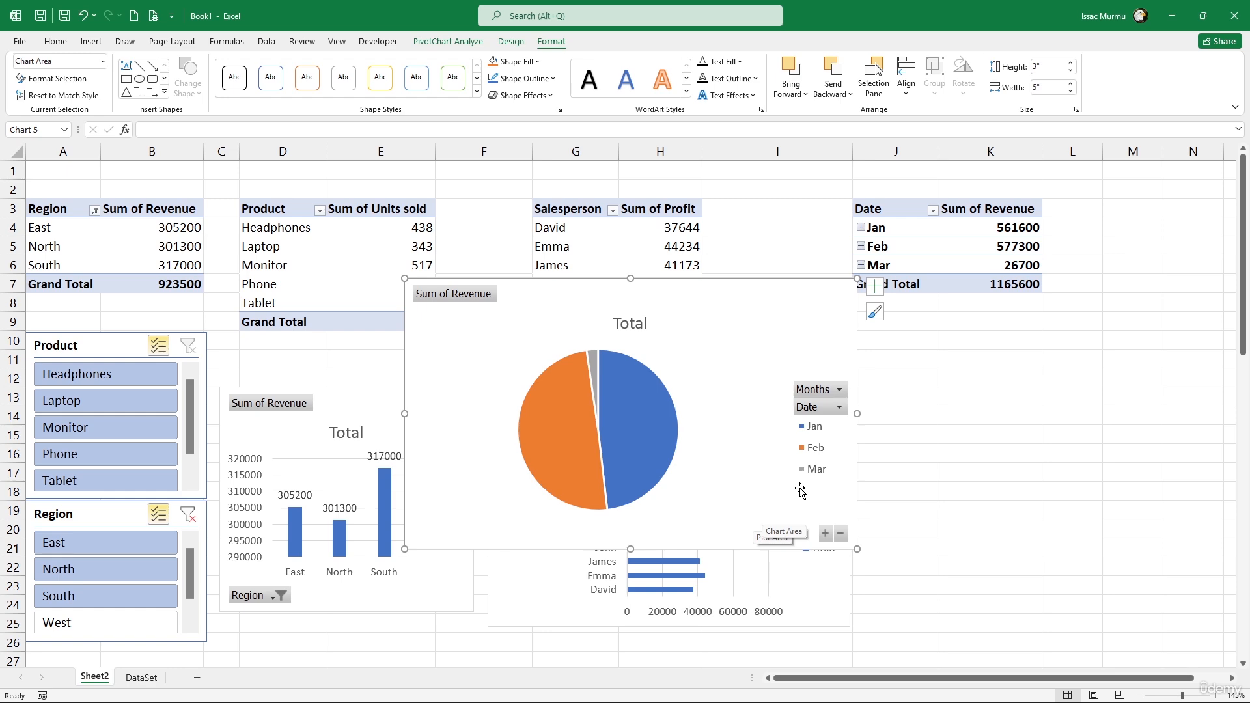
Move the monthly revenue pie chart beneath the Date pivot table, clear of most of the profit chart.
{"action": "scroll", "coordinate": [752, 443], "scroll_direction": "down", "scroll_amount": 9}
{"action": "scroll", "coordinate": [752, 443], "scroll_direction": "up", "scroll_amount": 9}
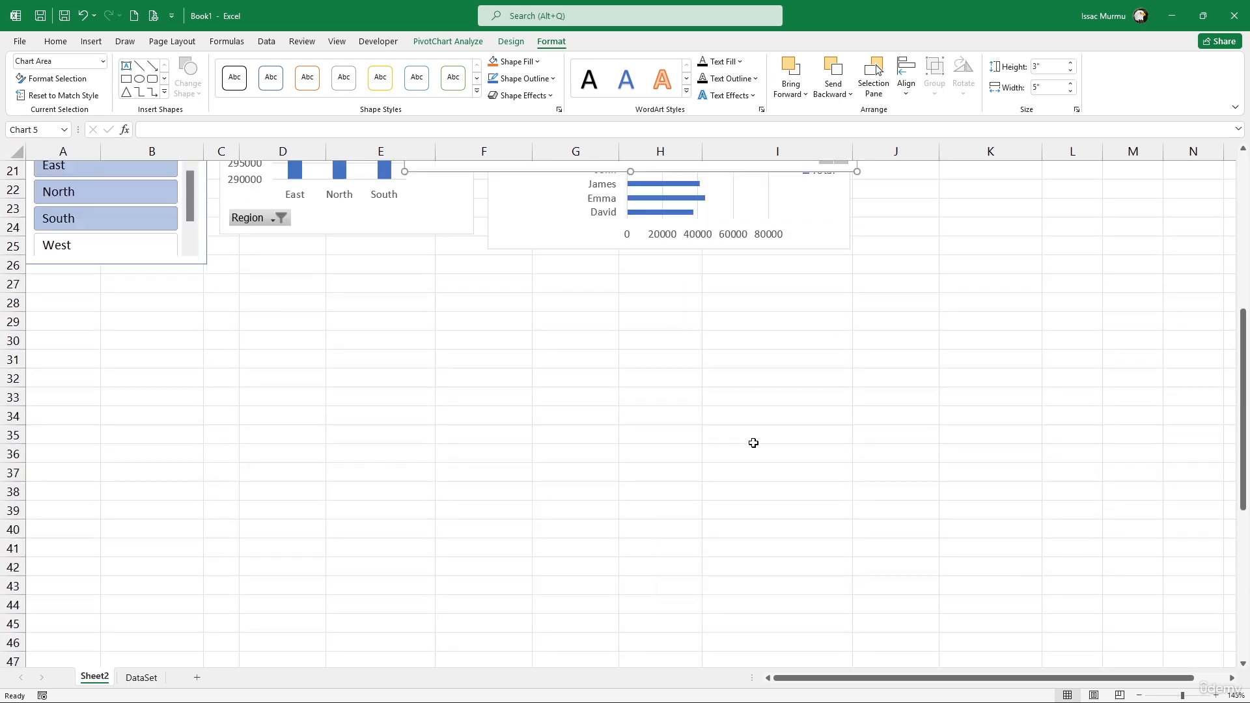
{"action": "left_click_drag", "start_coordinate": [709, 352], "coordinate": [1026, 408]}
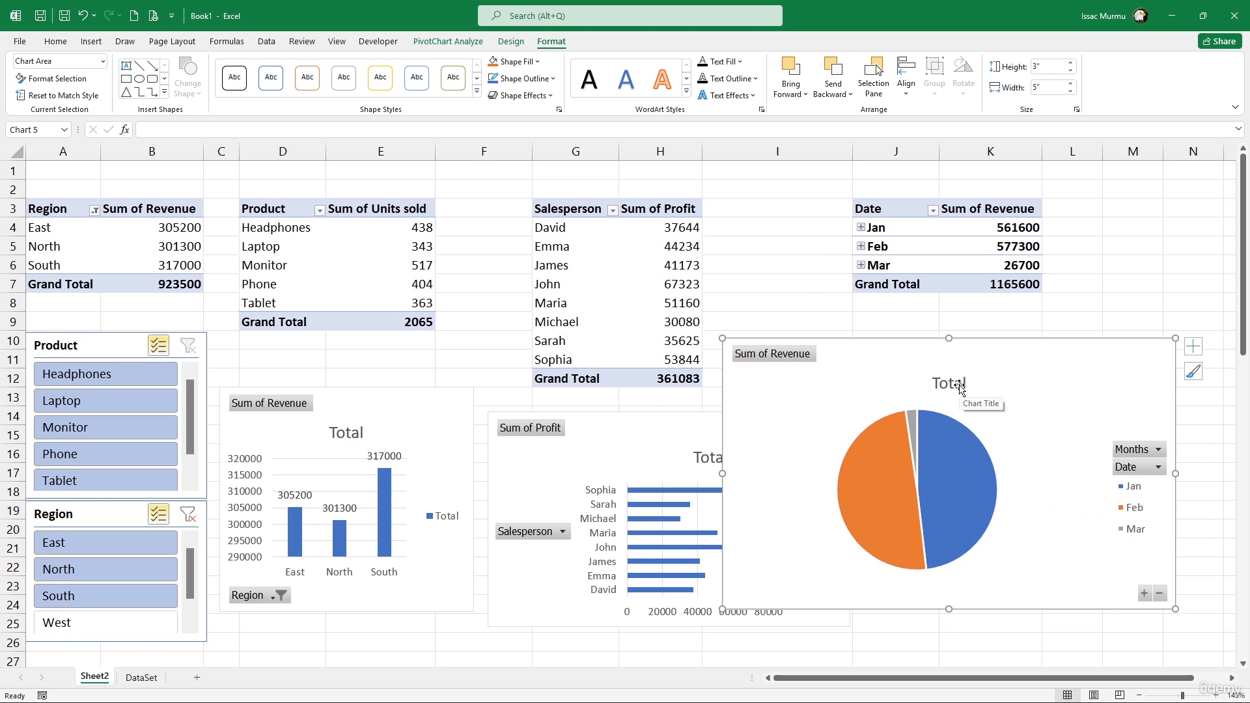
{"action": "mouse_move", "coordinate": [920, 449]}
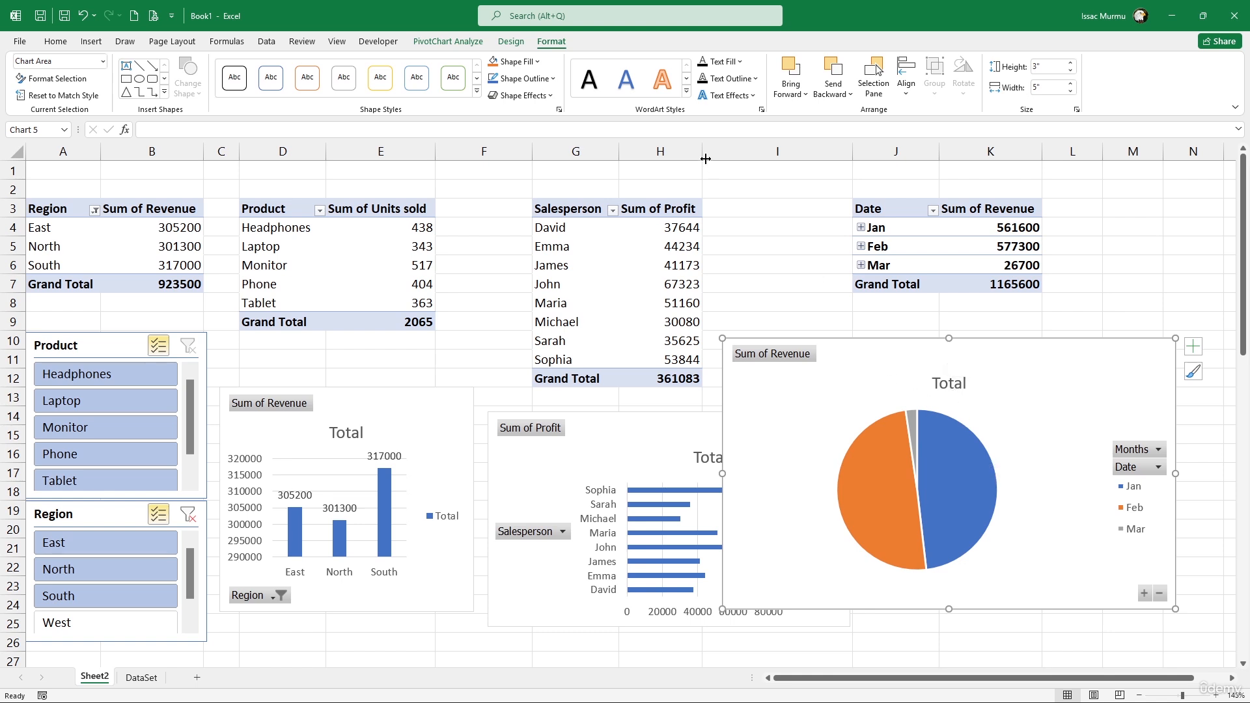
Change the monthly revenue chart from pie to line and shrink it so it covers less of the profit chart.
{"action": "left_click", "coordinate": [511, 41]}
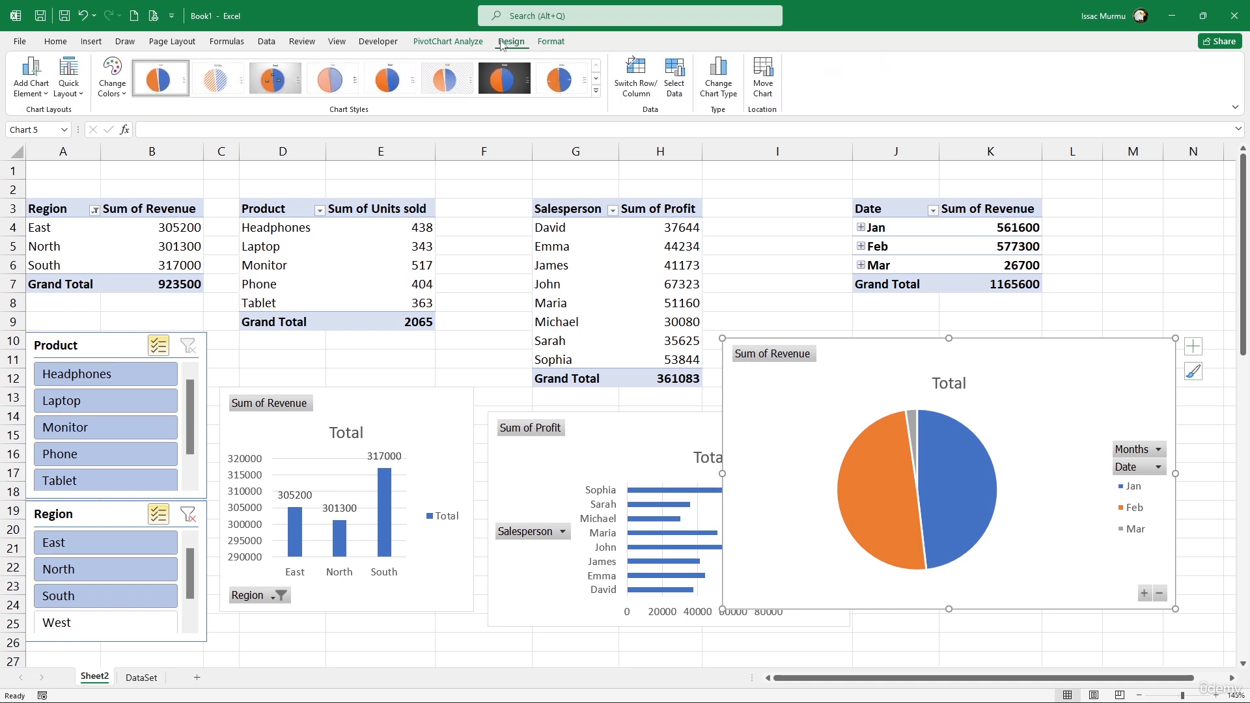
{"action": "left_click", "coordinate": [719, 78]}
{"action": "left_click", "coordinate": [462, 255]}
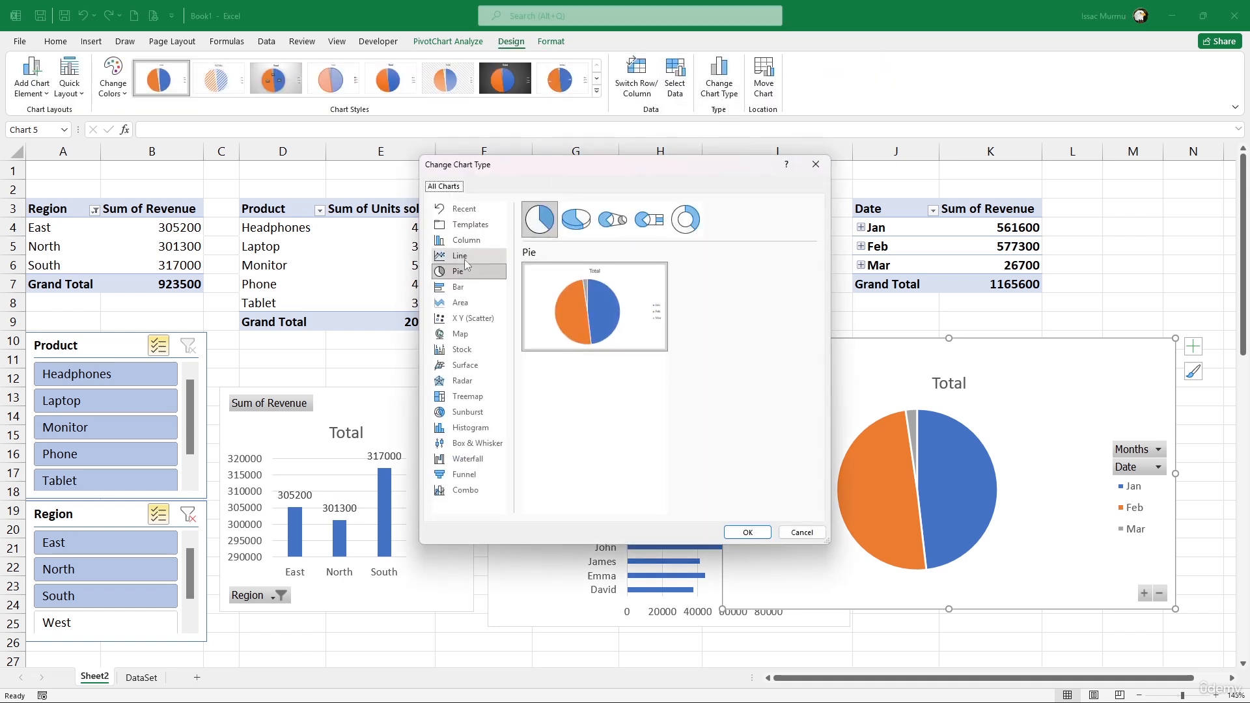
{"action": "left_click", "coordinate": [747, 532]}
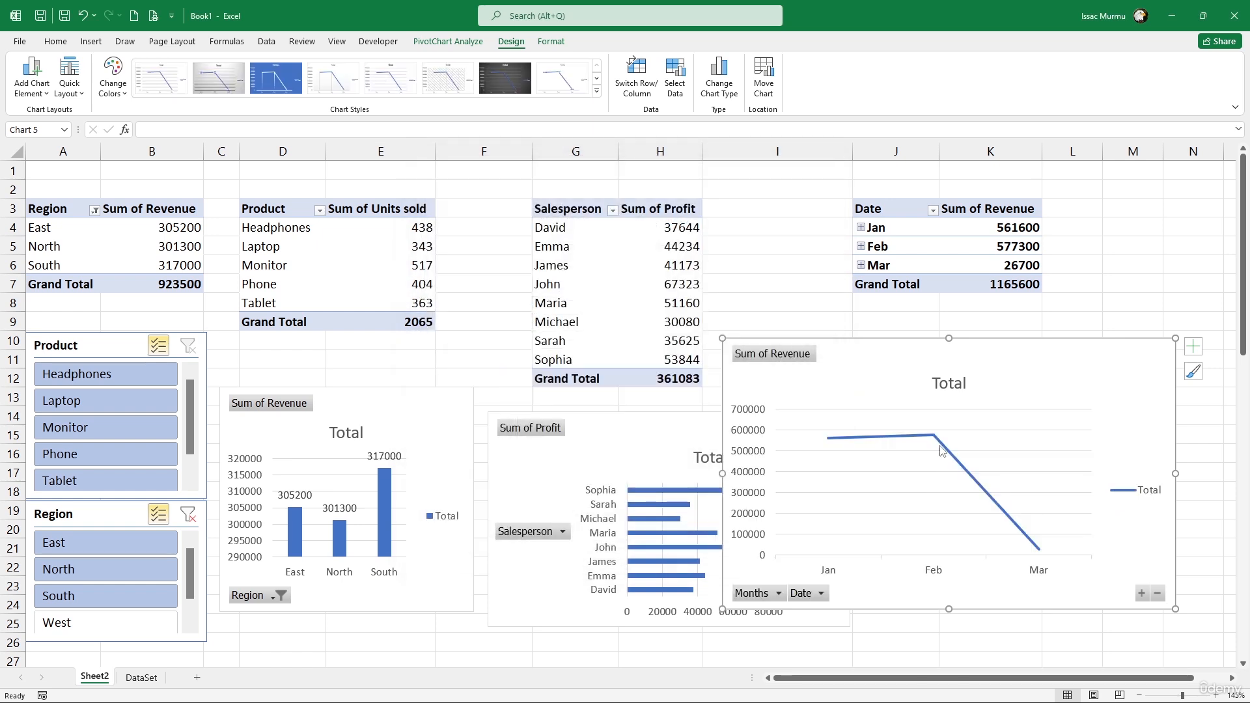
{"action": "left_click_drag", "start_coordinate": [723, 338], "coordinate": [820, 386]}
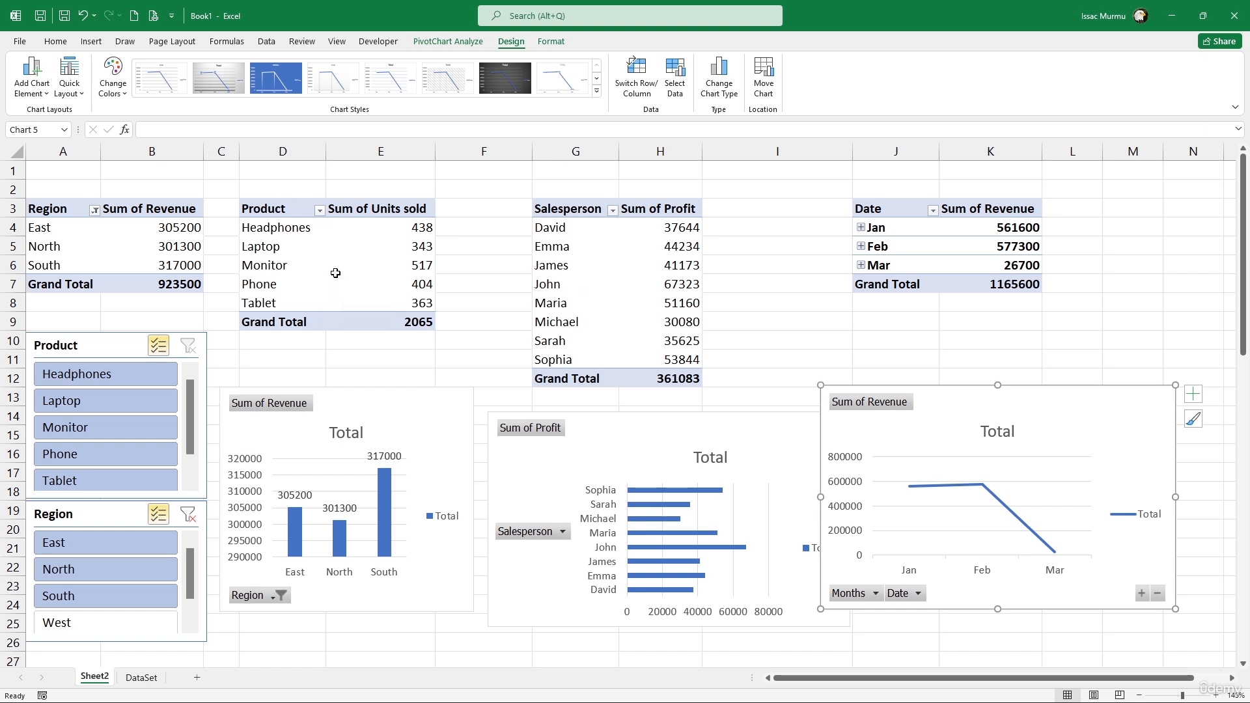
Insert a pie PivotChart from the Product units sold pivot table.
{"action": "left_click", "coordinate": [330, 241]}
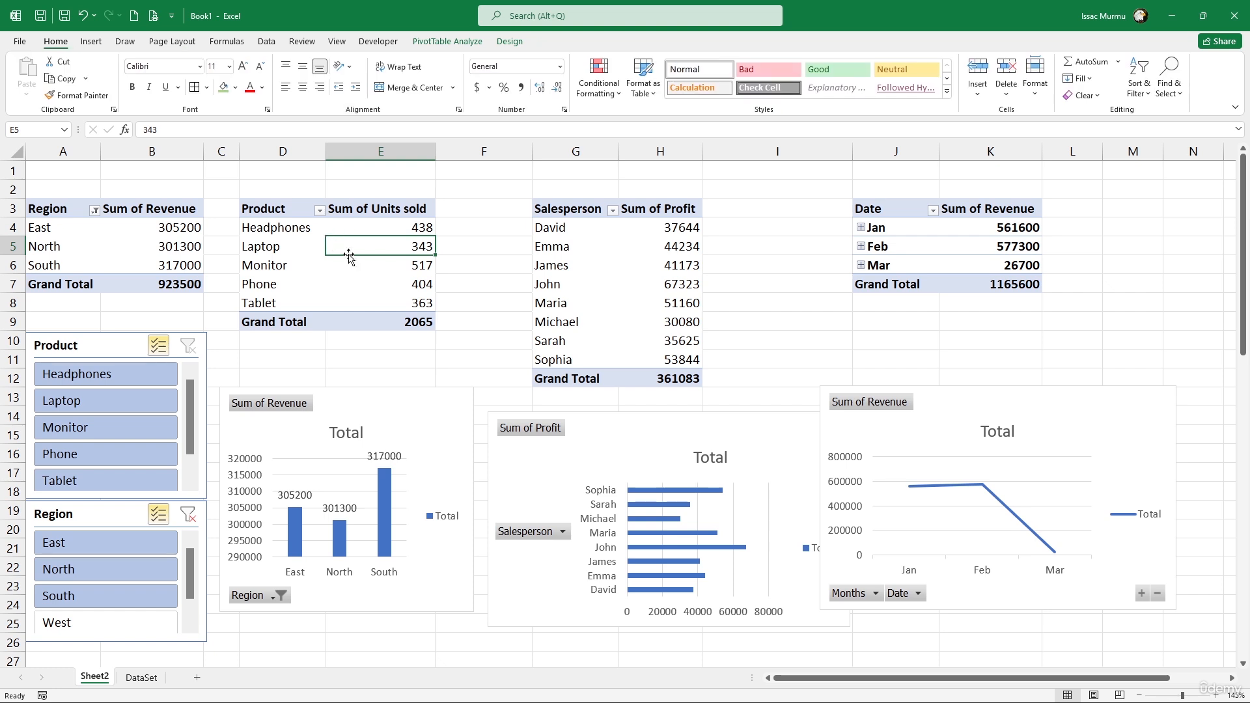
{"action": "scroll", "coordinate": [374, 371], "scroll_direction": "down", "scroll_amount": 1}
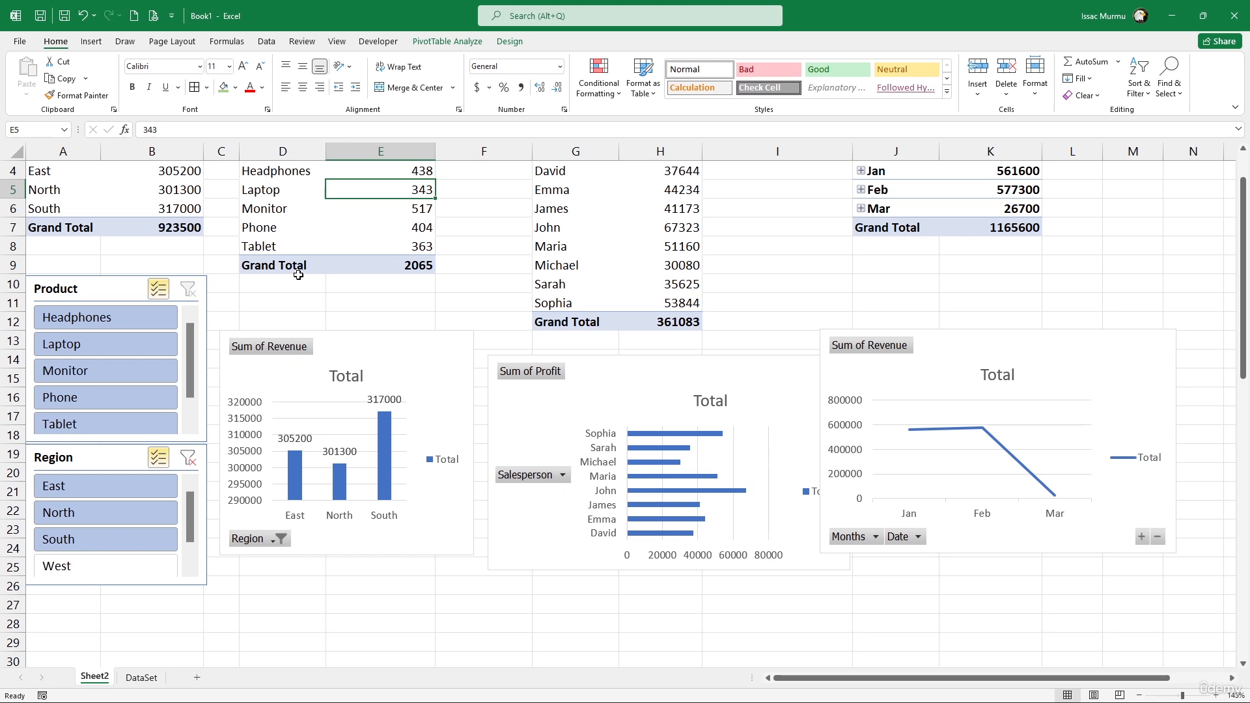
{"action": "scroll", "coordinate": [275, 196], "scroll_direction": "up", "scroll_amount": 1}
{"action": "left_click", "coordinate": [274, 196]}
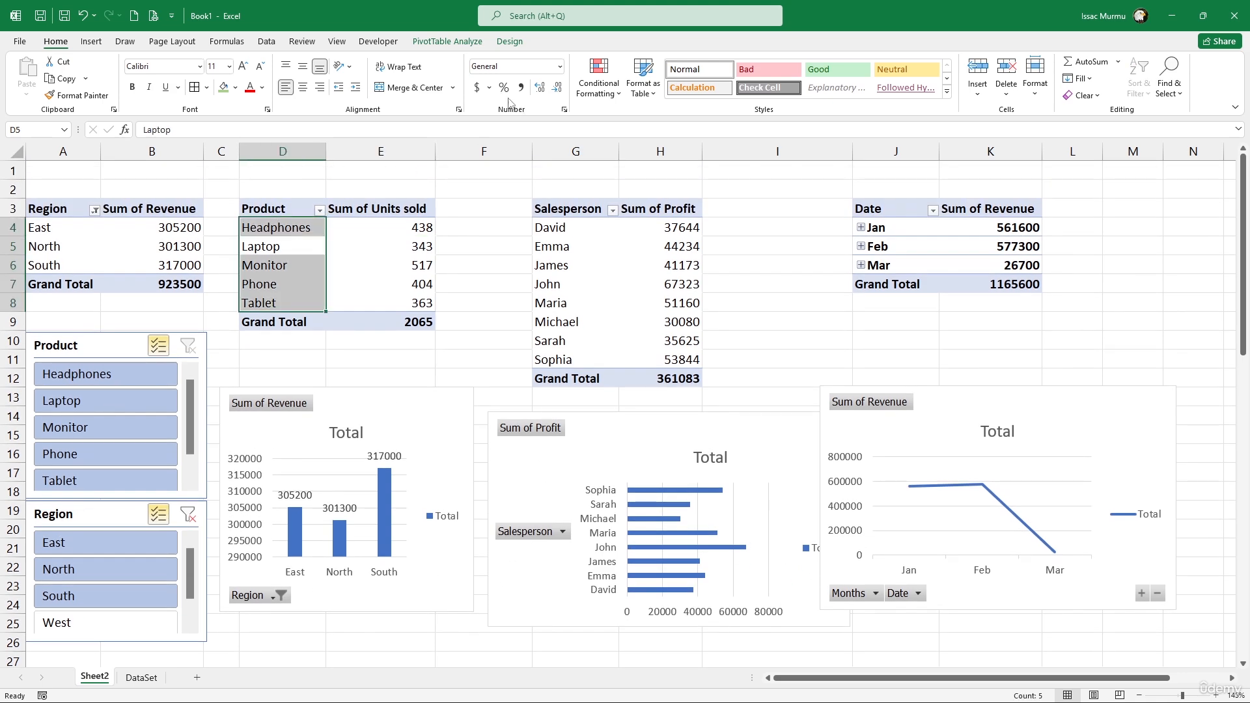
{"action": "left_click", "coordinate": [438, 43]}
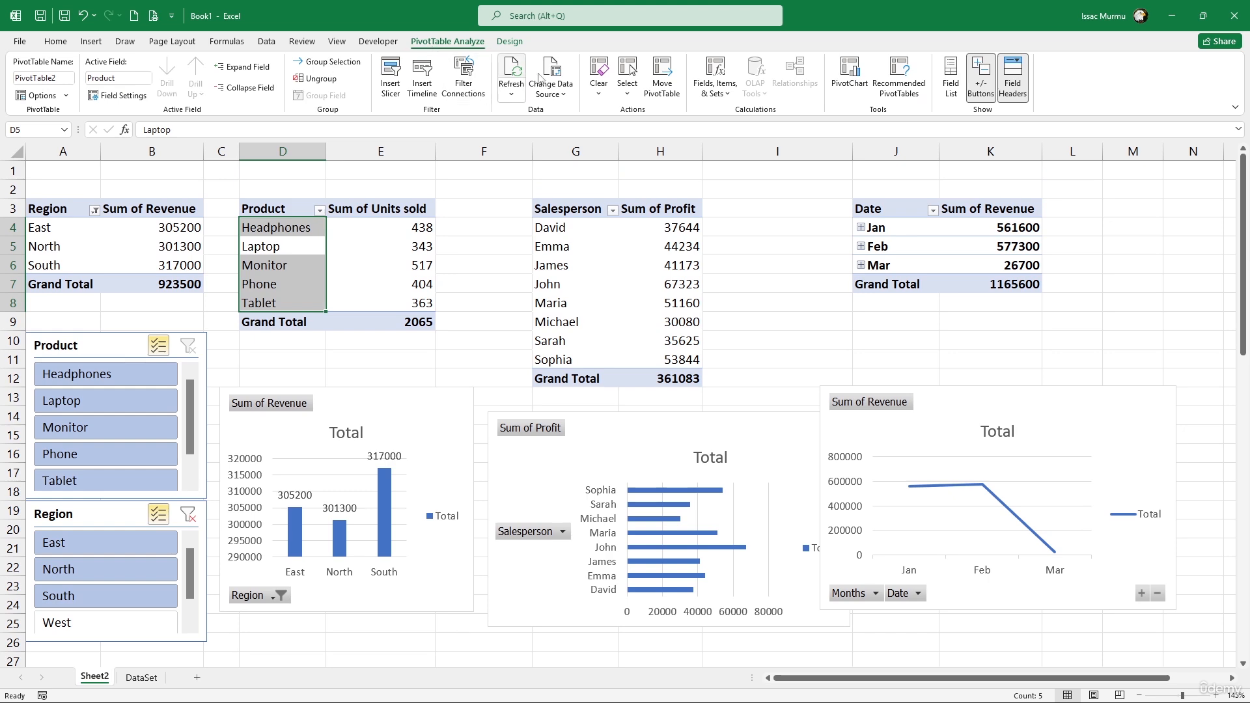
{"action": "left_click", "coordinate": [850, 77]}
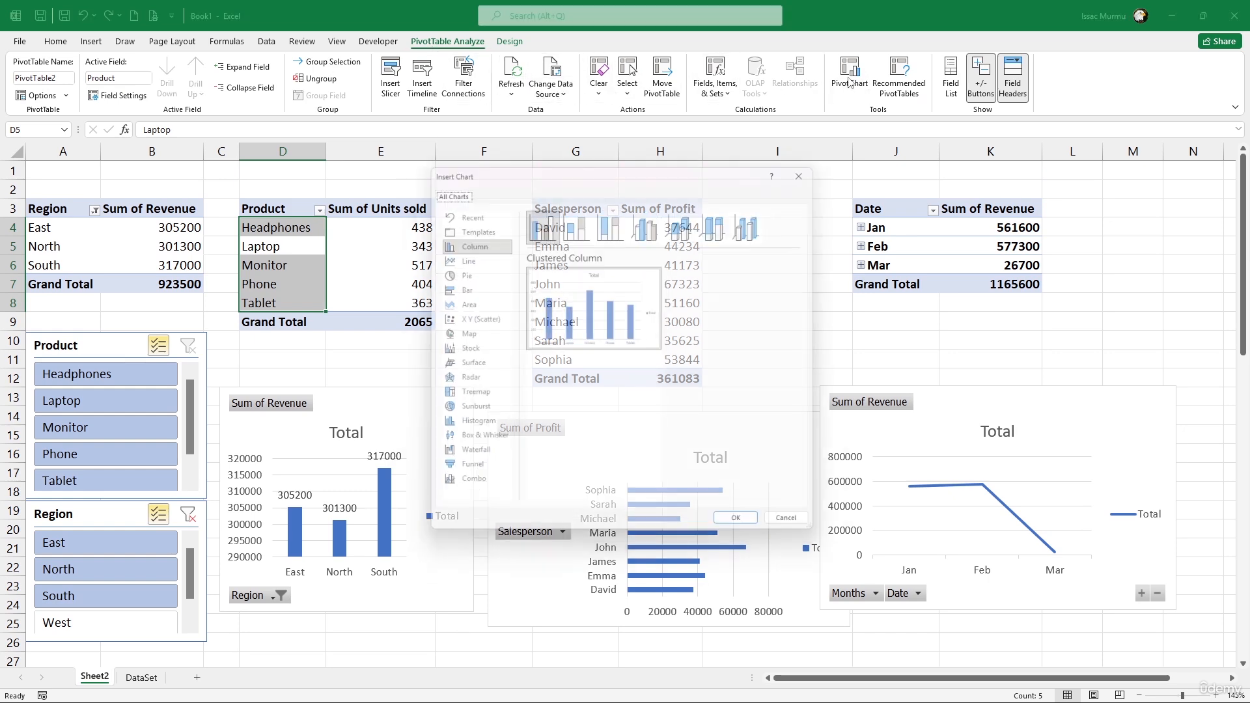
{"action": "left_click", "coordinate": [458, 271]}
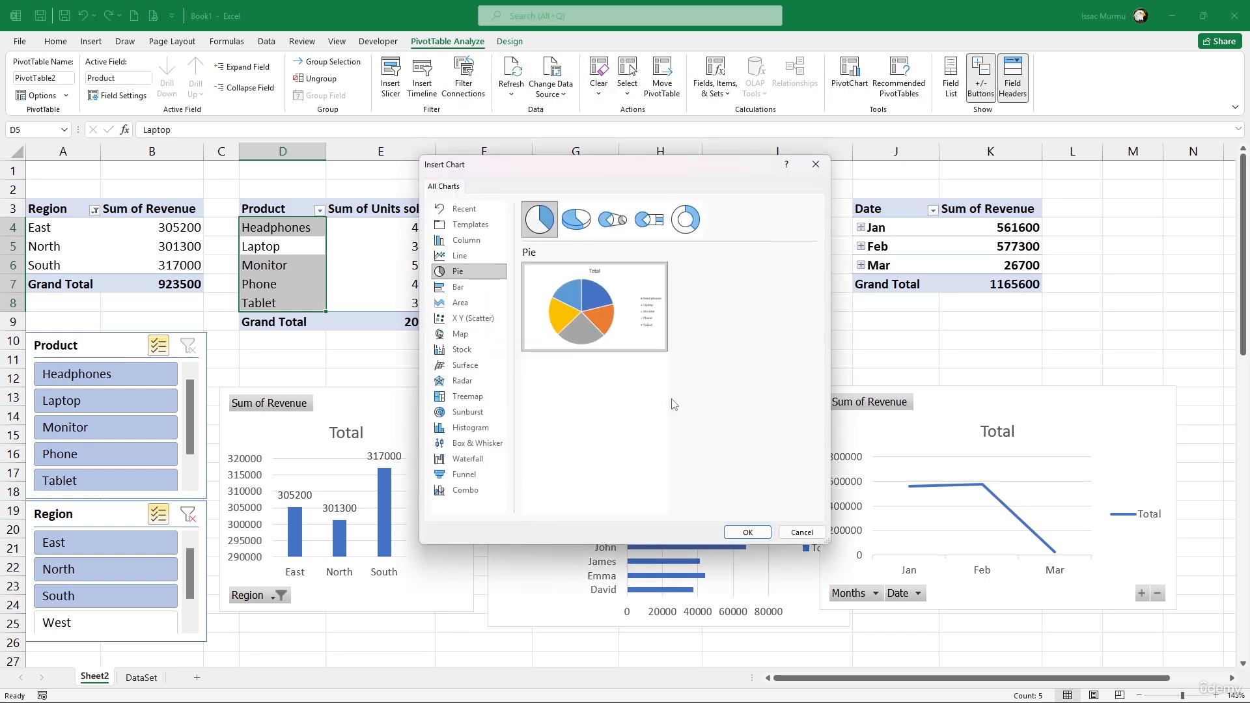
{"action": "left_click", "coordinate": [748, 532]}
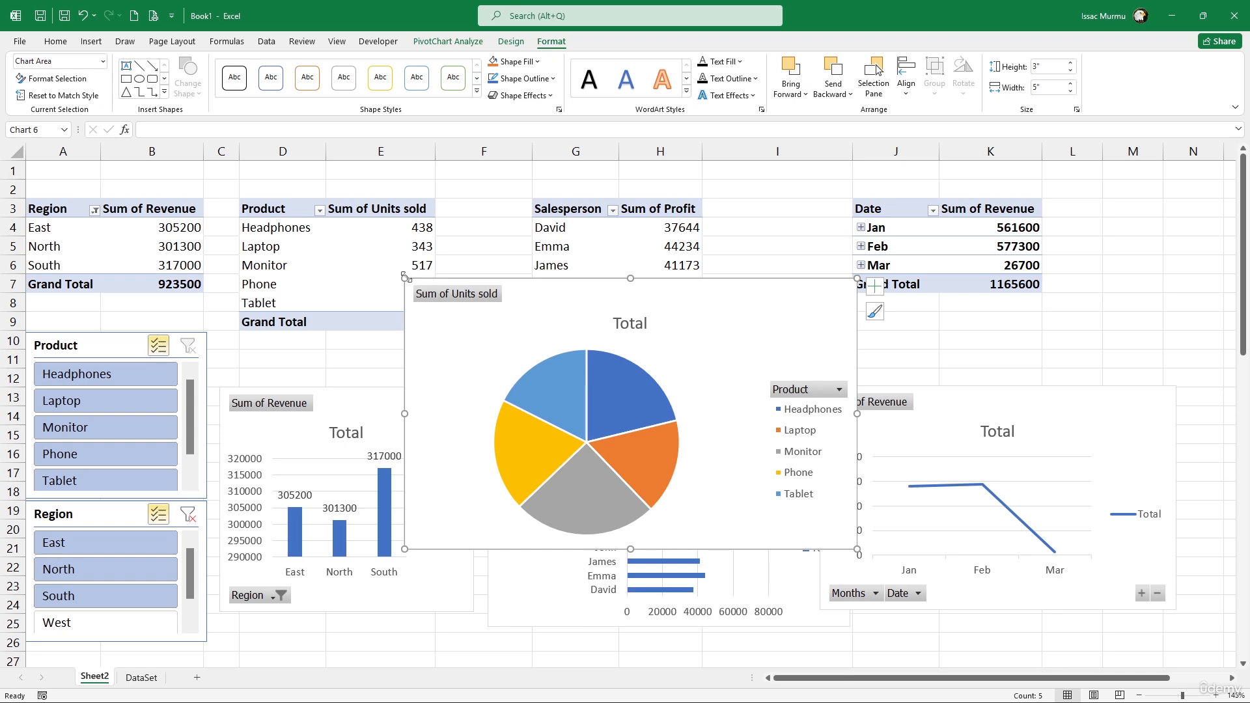
Resize the units sold pie chart to about 1.92" high by 2.81" wide and place it beneath the region revenue chart.
{"action": "left_click_drag", "start_coordinate": [405, 279], "coordinate": [601, 376]}
{"action": "left_click_drag", "start_coordinate": [709, 401], "coordinate": [341, 648]}
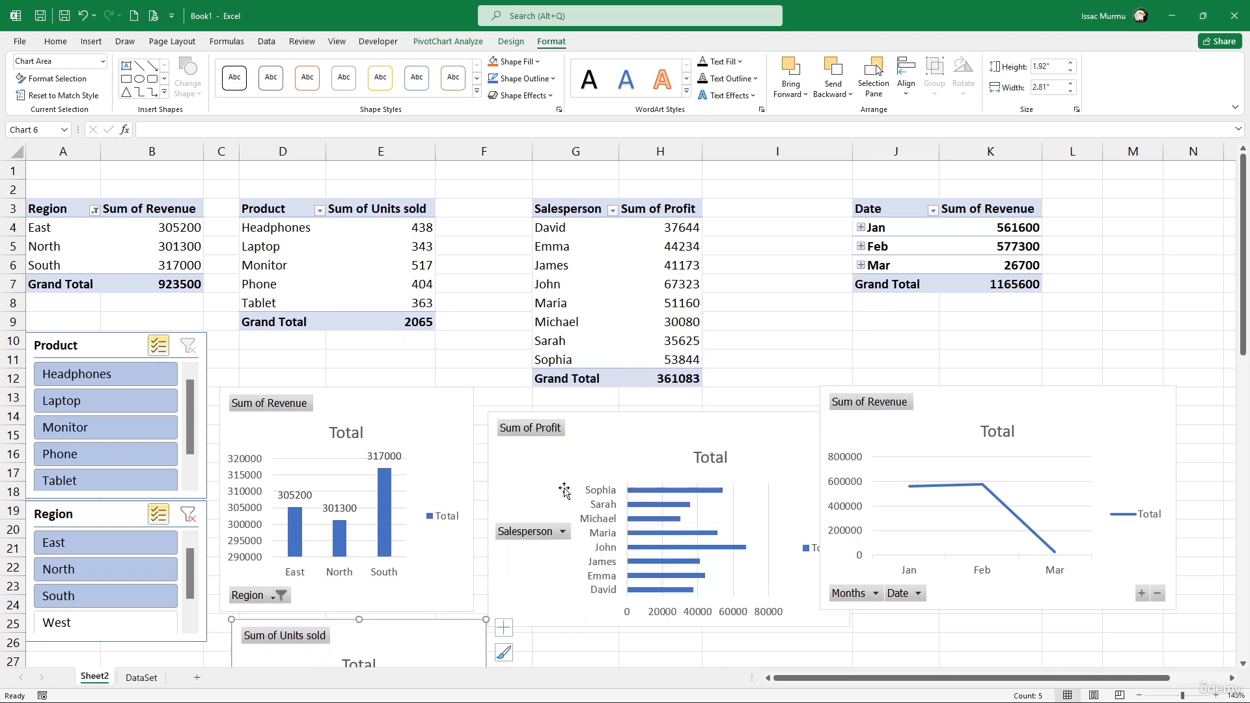
{"action": "scroll", "coordinate": [654, 429], "scroll_direction": "down", "scroll_amount": 4}
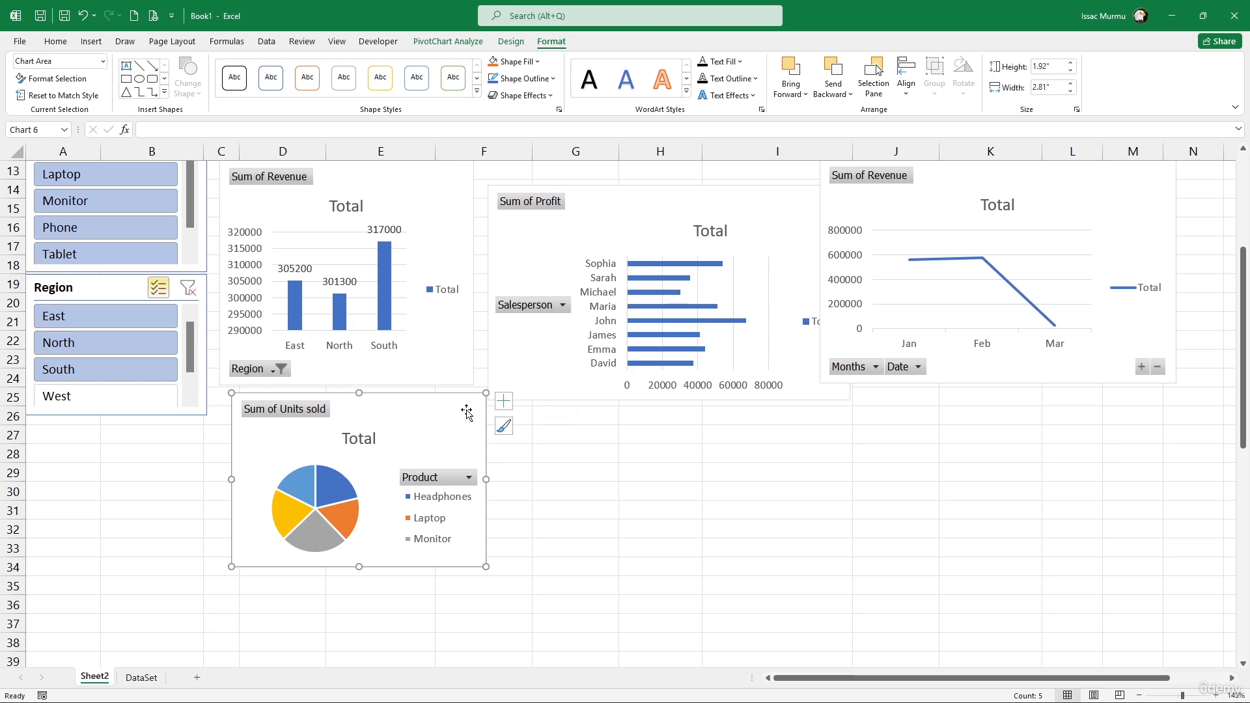
{"action": "scroll", "coordinate": [468, 404], "scroll_direction": "up", "scroll_amount": 4}
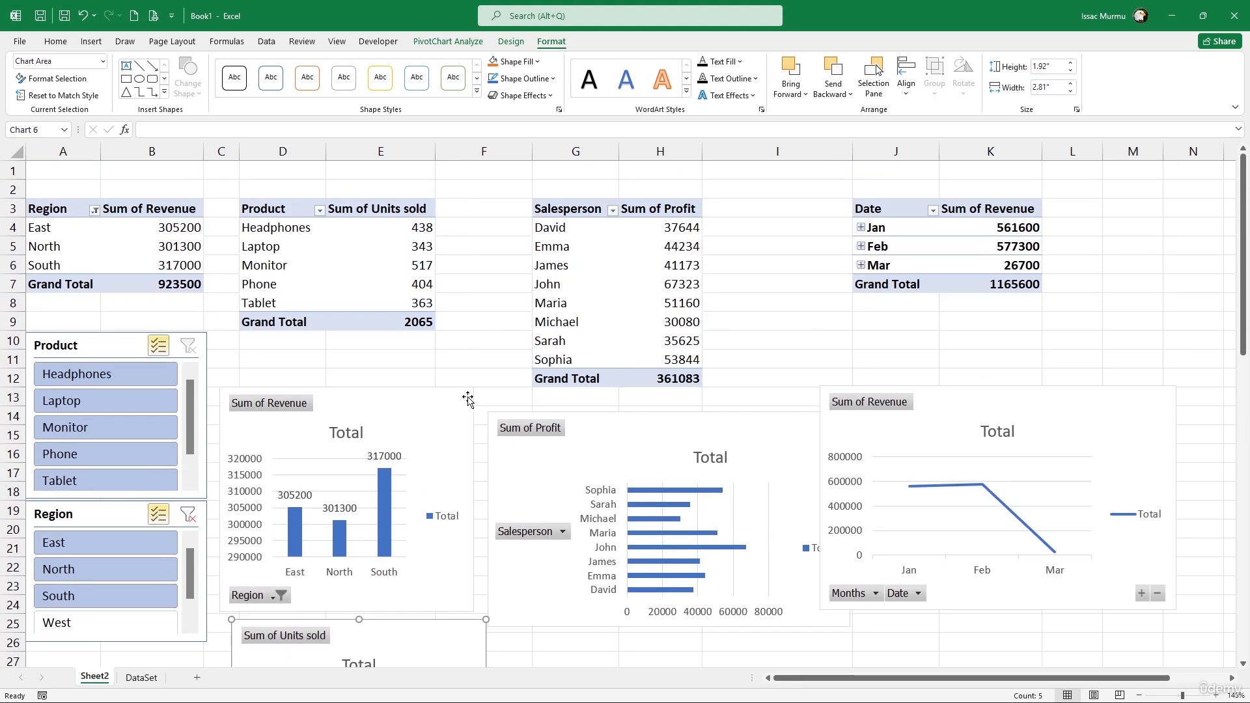
{"action": "scroll", "coordinate": [468, 401], "scroll_direction": "down", "scroll_amount": 2}
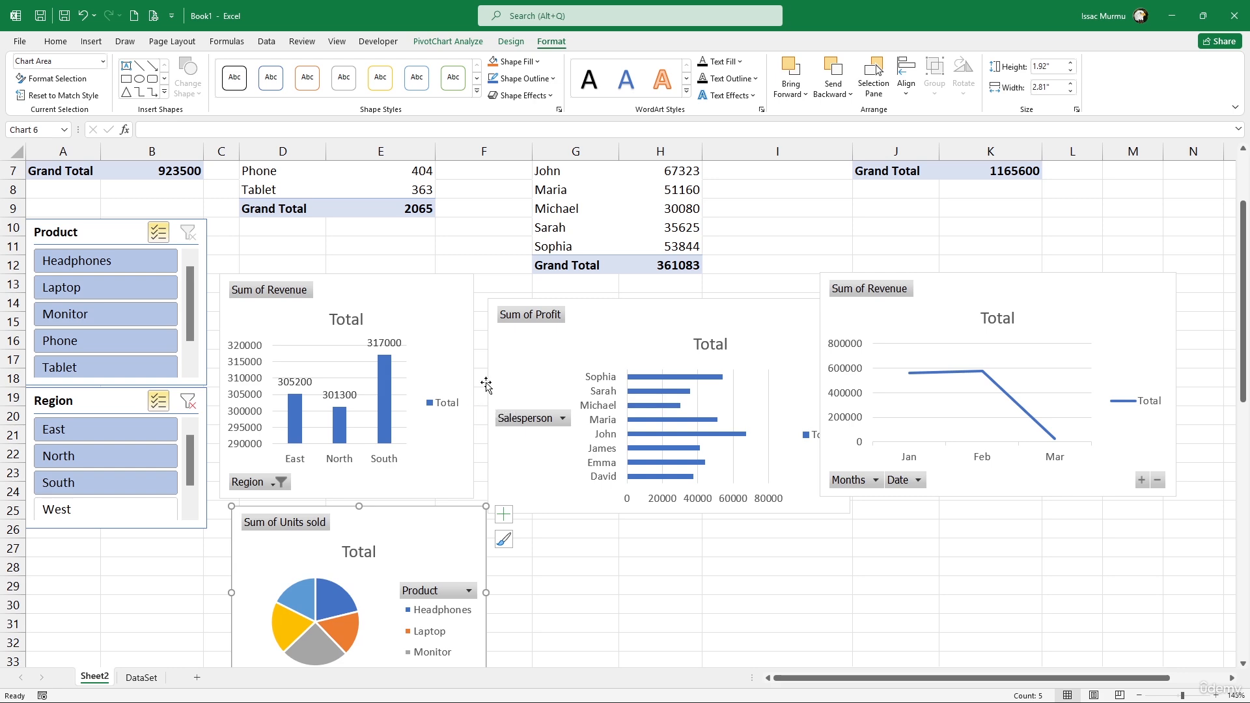
{"action": "scroll", "coordinate": [489, 391], "scroll_direction": "up", "scroll_amount": 2}
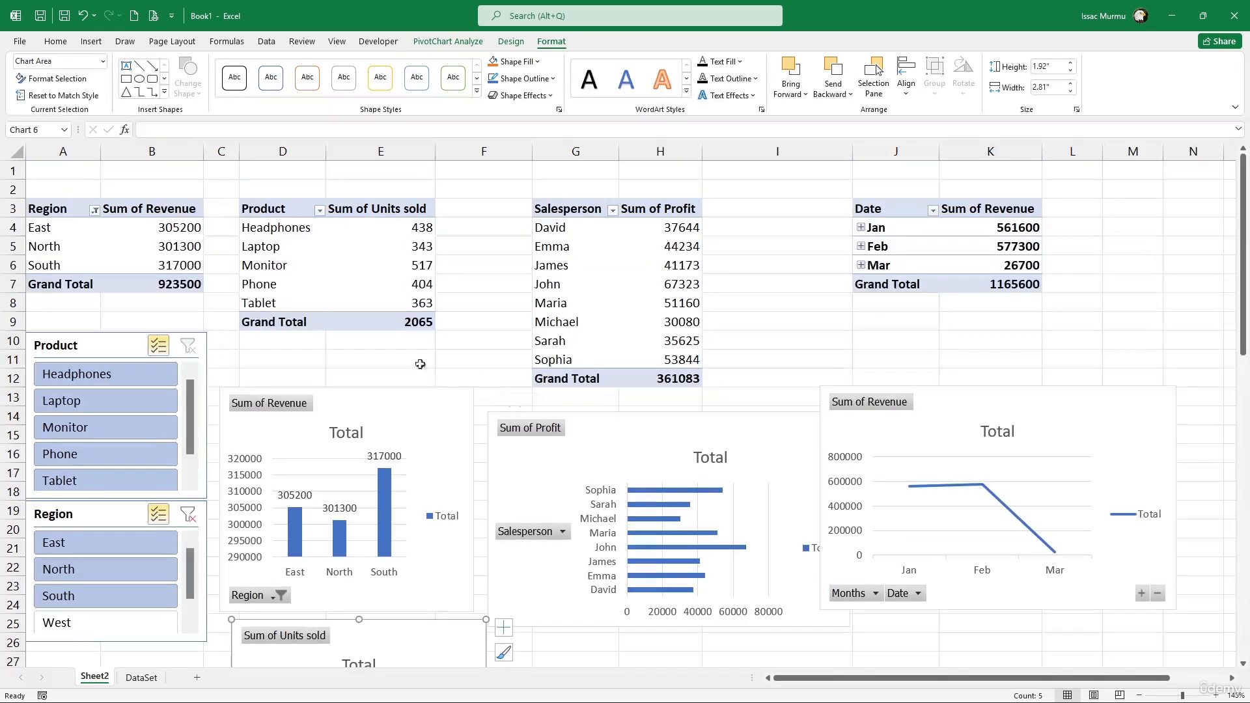
{"action": "left_click", "coordinate": [346, 433]}
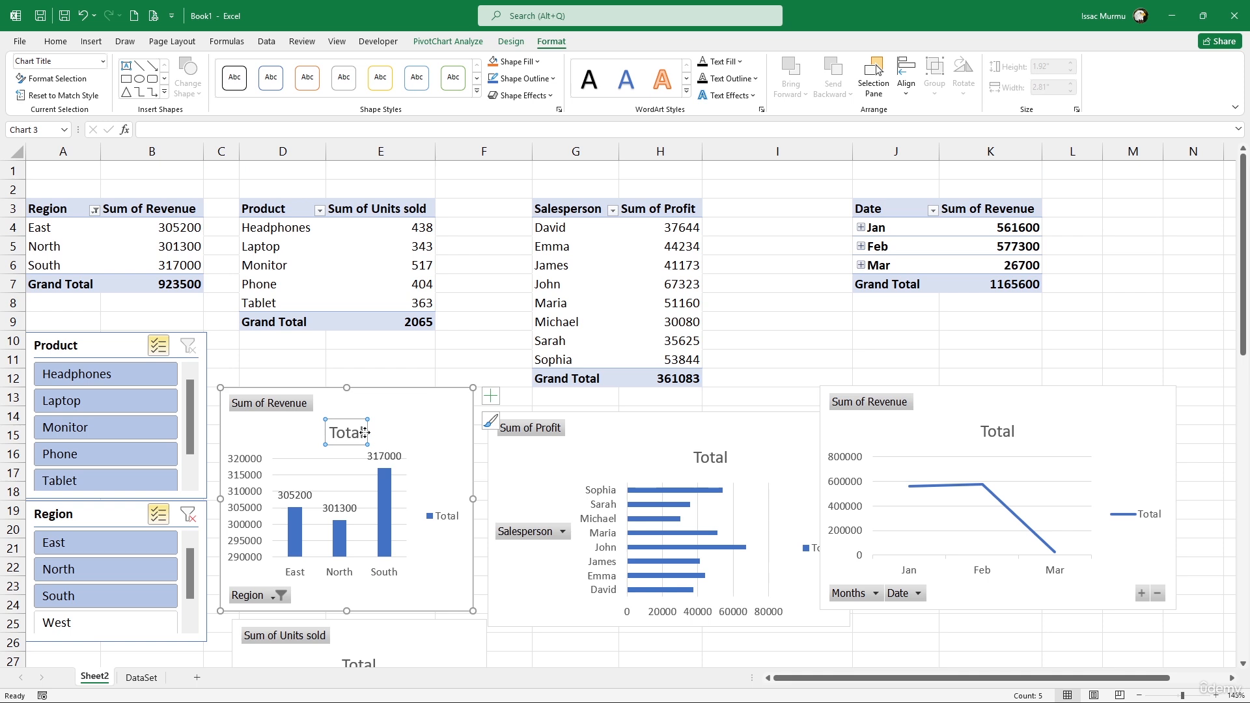
{"action": "left_click", "coordinate": [376, 267]}
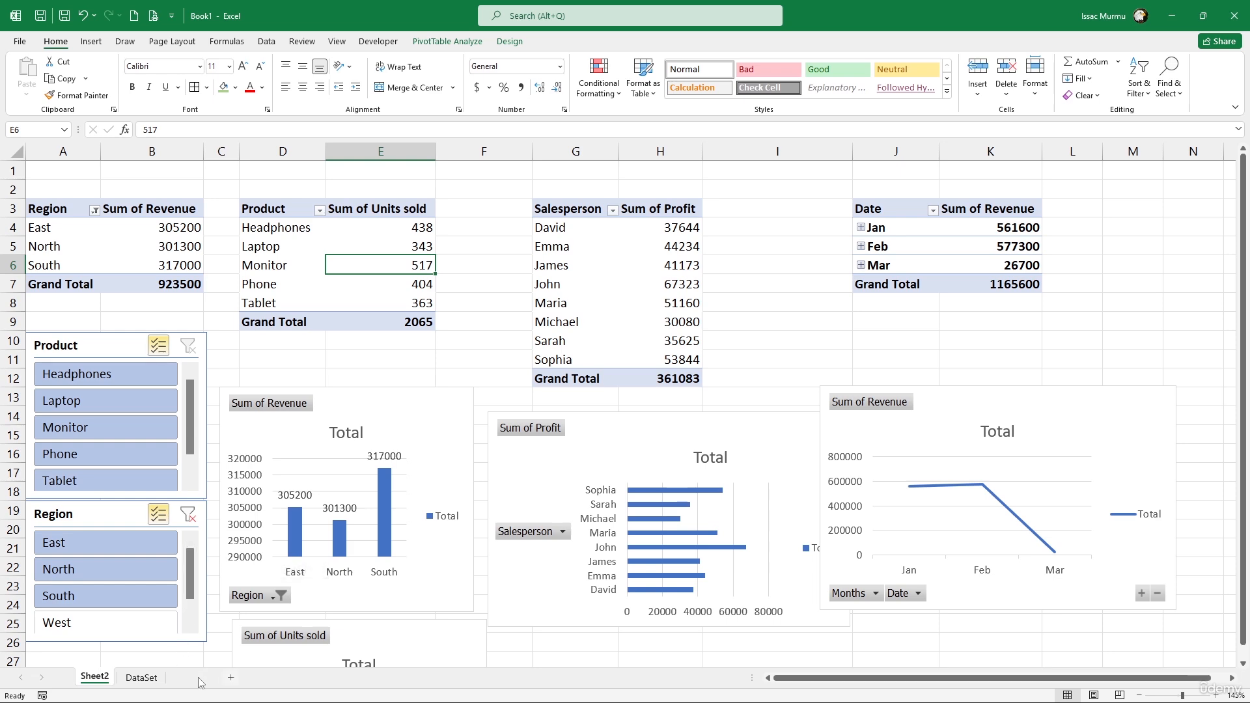
Add a new worksheet after Sheet2 and name it Dashboard.
{"action": "left_click", "coordinate": [198, 679]}
{"action": "double_click", "coordinate": [147, 678]}
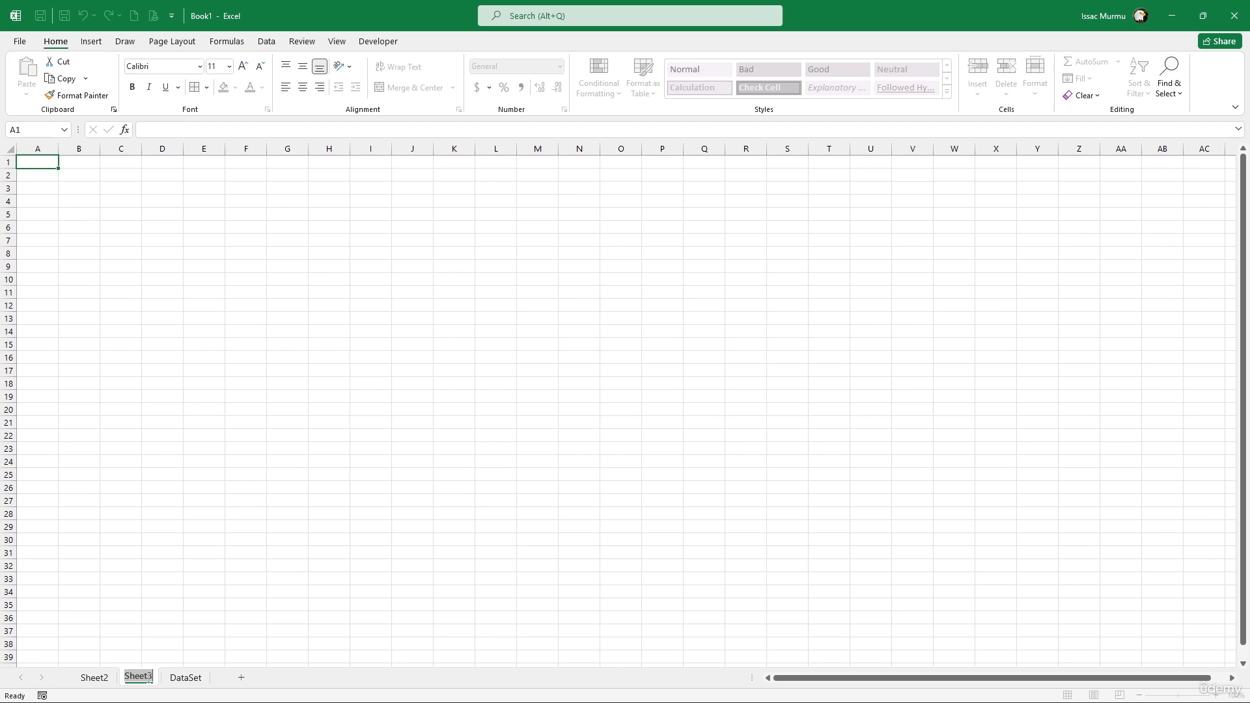
{"action": "type", "text": "Dashboard"}
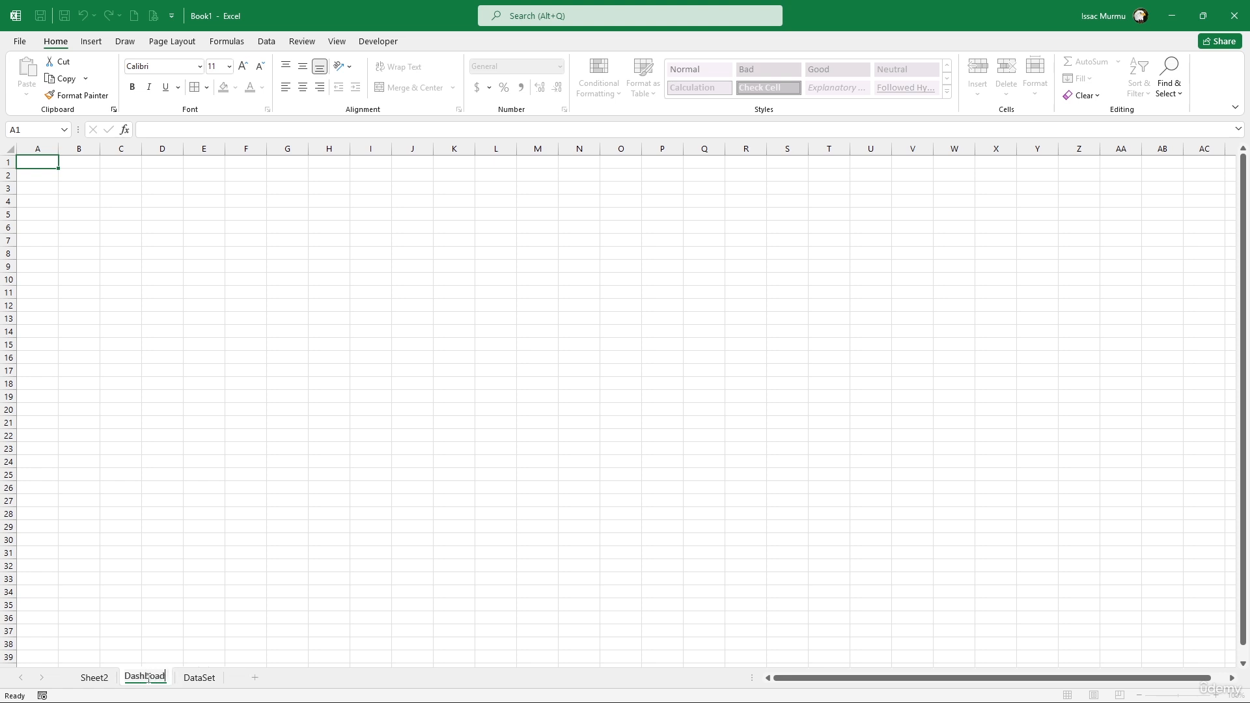
{"action": "key", "text": "BackSpace"}
{"action": "type", "text": "rd"}
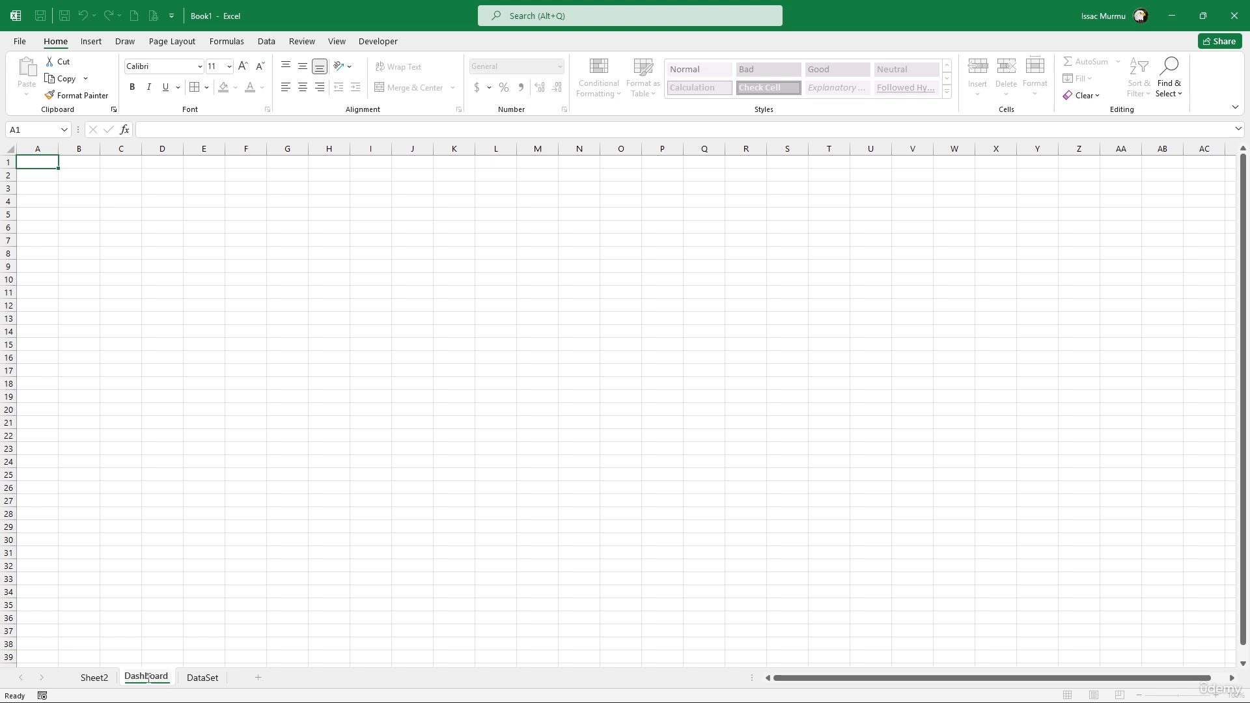
{"action": "key", "text": "Return"}
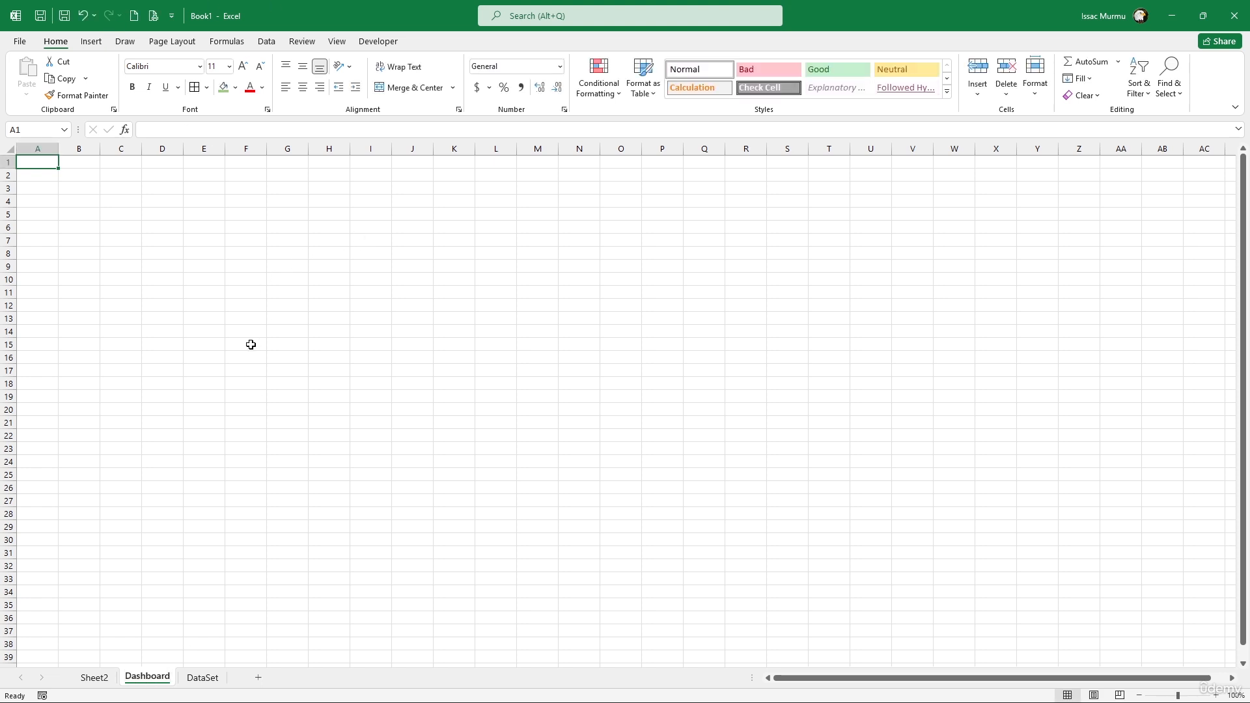
Select the region revenue, units sold, profit and monthly revenue charts together on Sheet2 and copy them.
{"action": "left_click", "coordinate": [95, 678]}
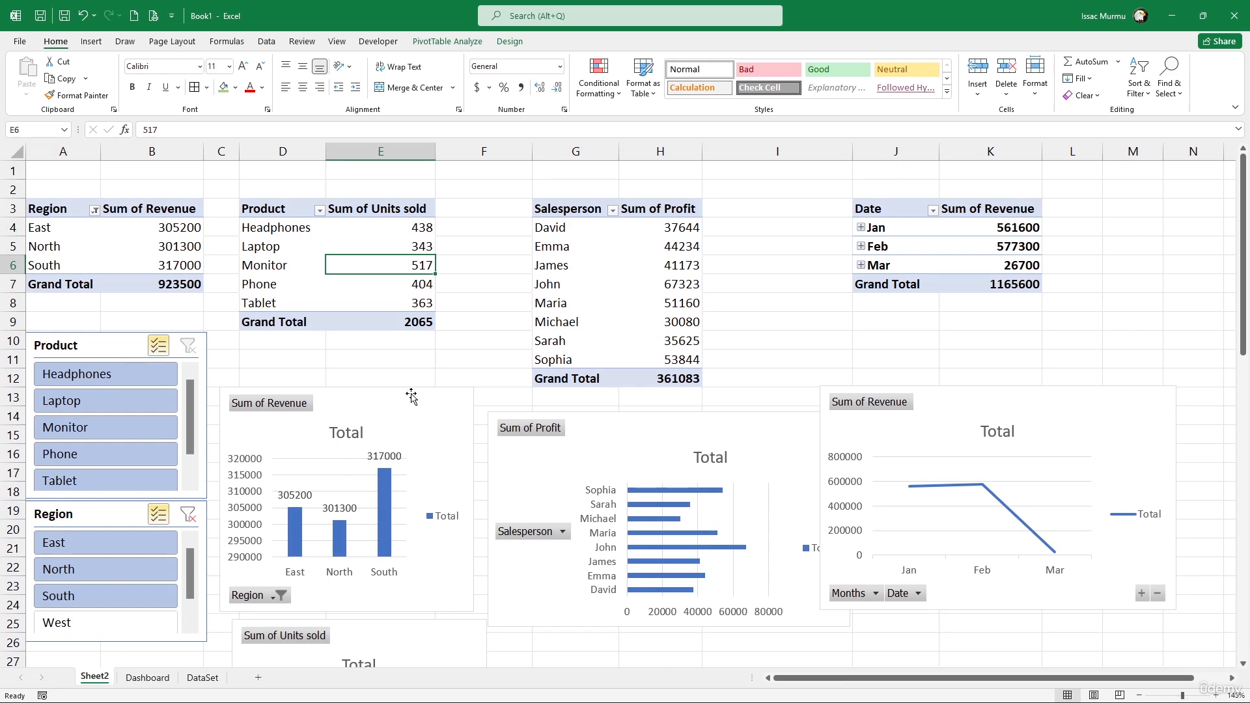
{"action": "left_click", "coordinate": [380, 418]}
{"action": "scroll", "coordinate": [381, 418], "scroll_direction": "down", "scroll_amount": 2}
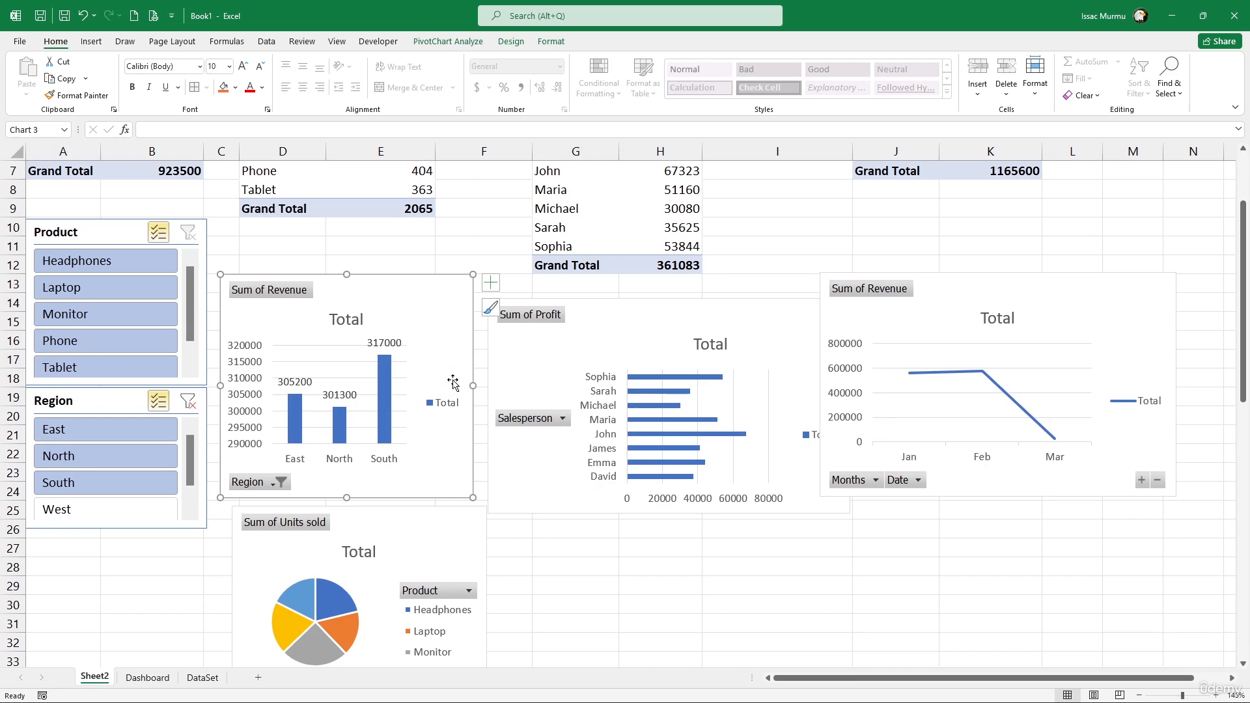
{"action": "left_click", "coordinate": [410, 521], "text": "ctrl"}
{"action": "left_click", "coordinate": [631, 345], "text": "ctrl"}
{"action": "left_click", "coordinate": [947, 323], "text": "ctrl"}
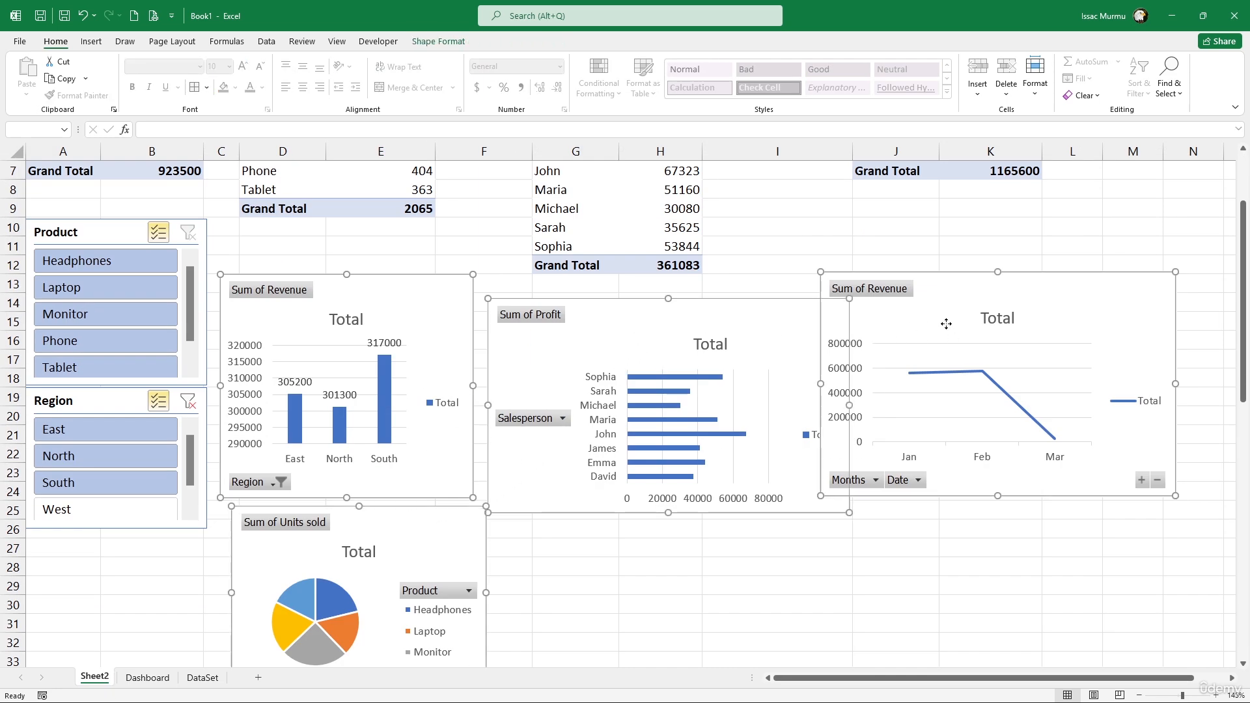
{"action": "key", "text": "ctrl+c"}
Paste the four copied charts onto the Dashboard sheet and move them together so the group starts around column F, row 3.
{"action": "left_click", "coordinate": [148, 678]}
{"action": "left_click", "coordinate": [567, 164]}
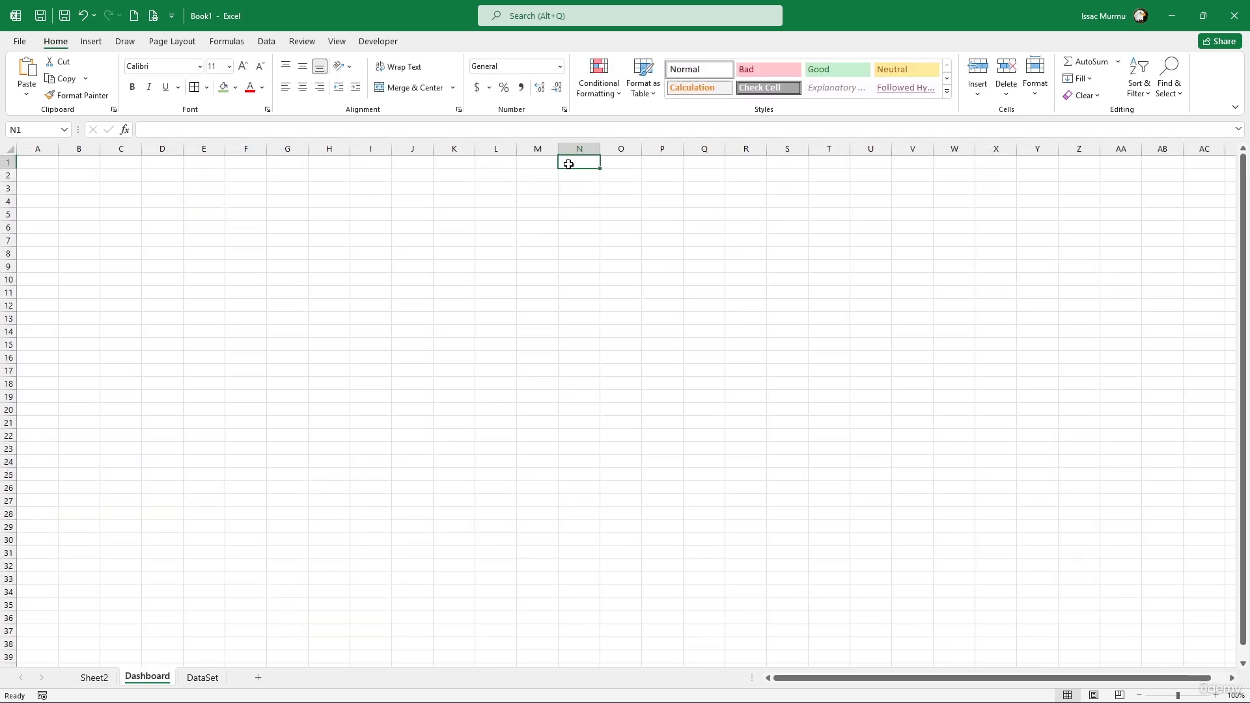
{"action": "scroll", "coordinate": [552, 223], "scroll_direction": "up", "scroll_amount": 3}
{"action": "key", "text": "alt"}
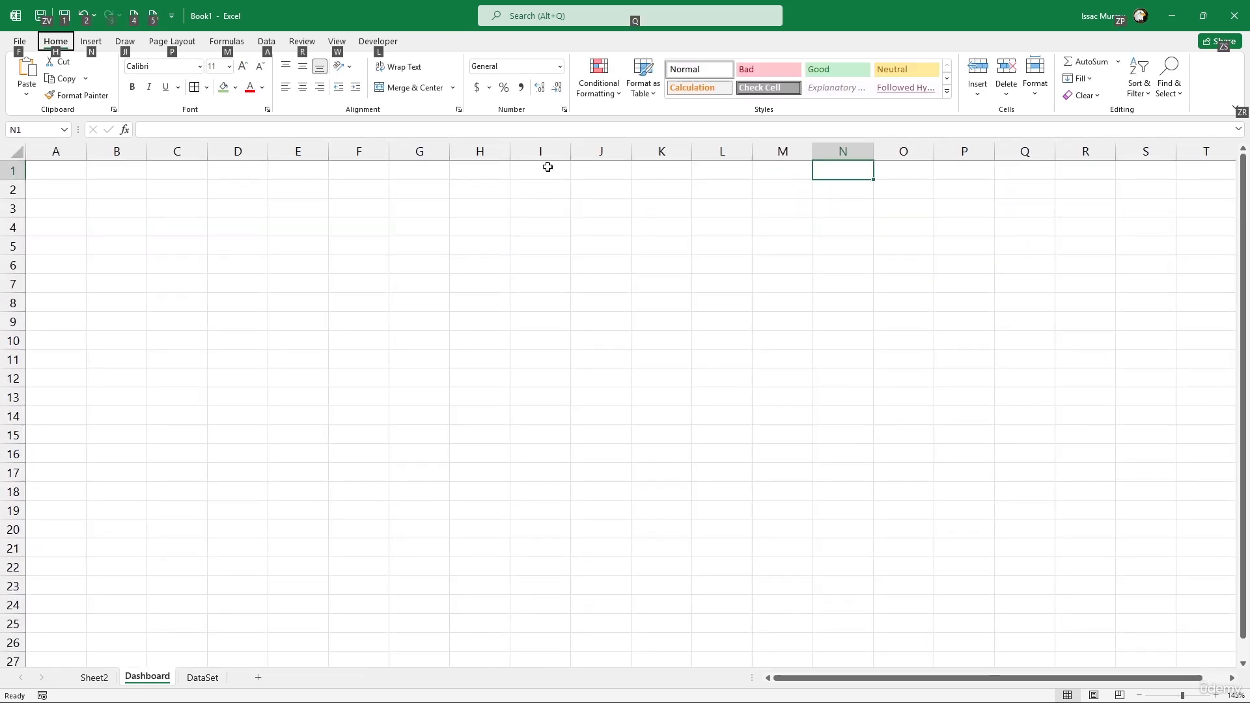
{"action": "left_click", "coordinate": [547, 167]}
{"action": "key", "text": "ctrl+v"}
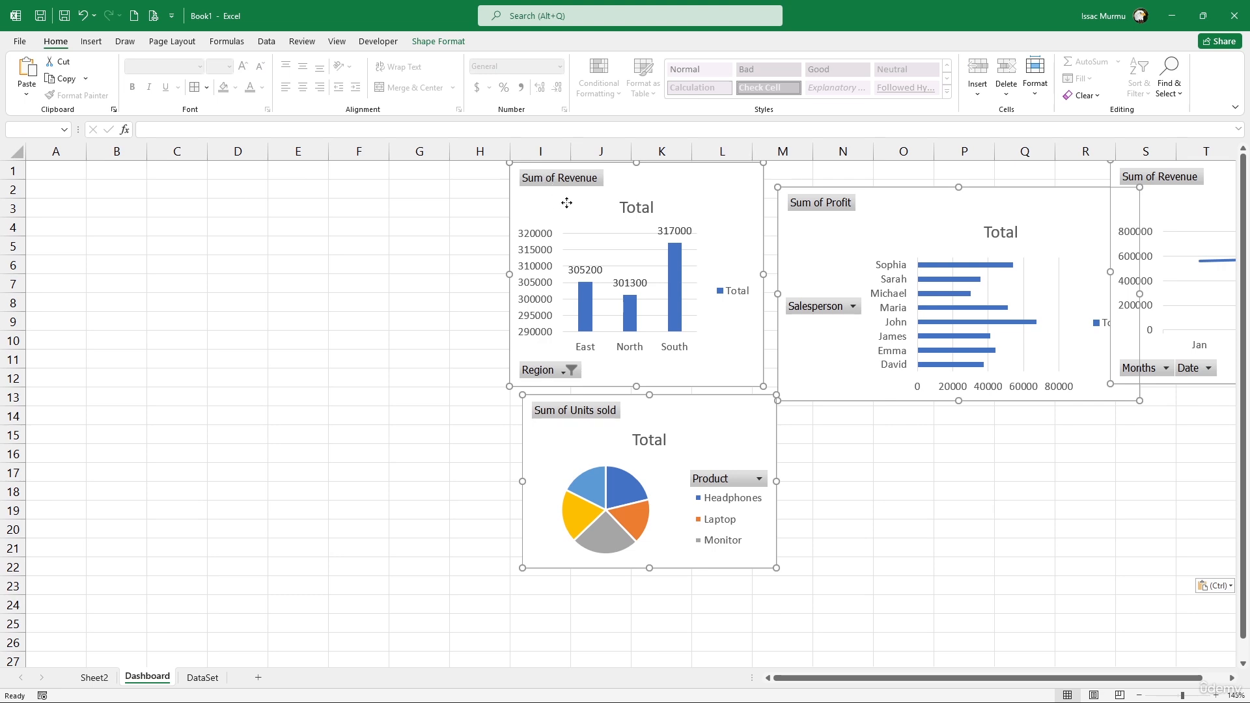
{"action": "left_click_drag", "start_coordinate": [655, 190], "coordinate": [488, 190]}
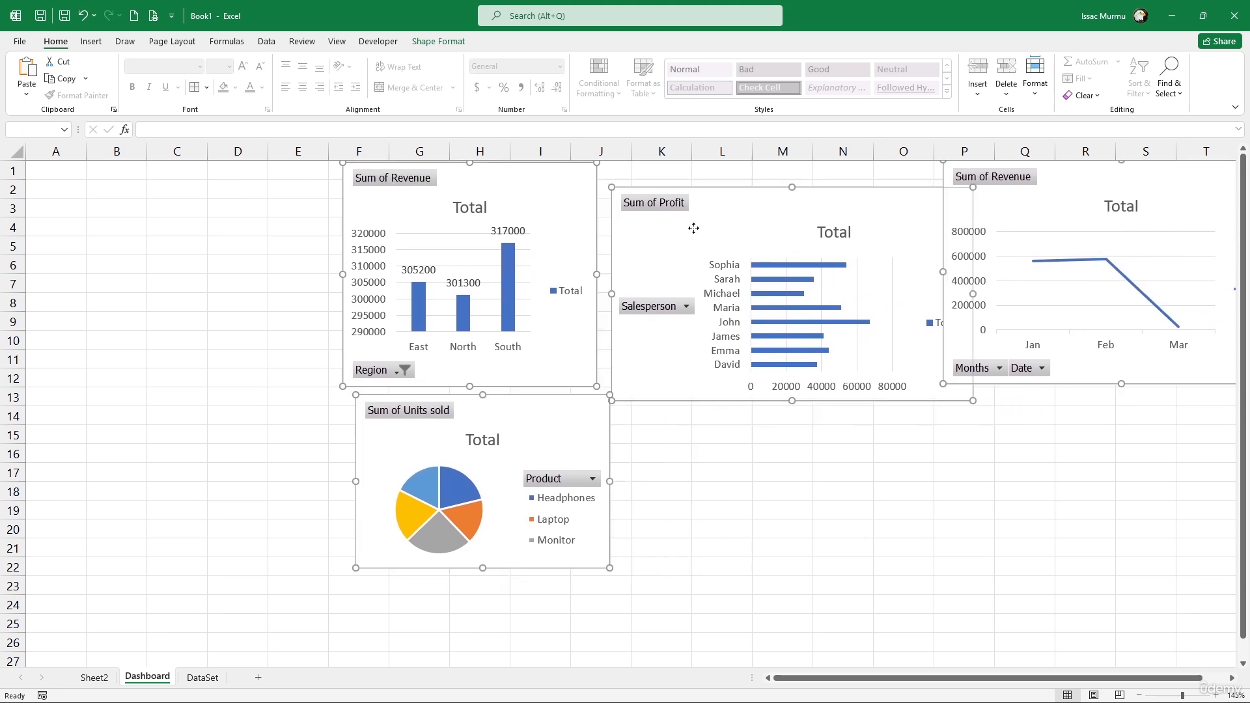
{"action": "left_click_drag", "start_coordinate": [525, 421], "coordinate": [510, 461]}
{"action": "left_click", "coordinate": [713, 499]}
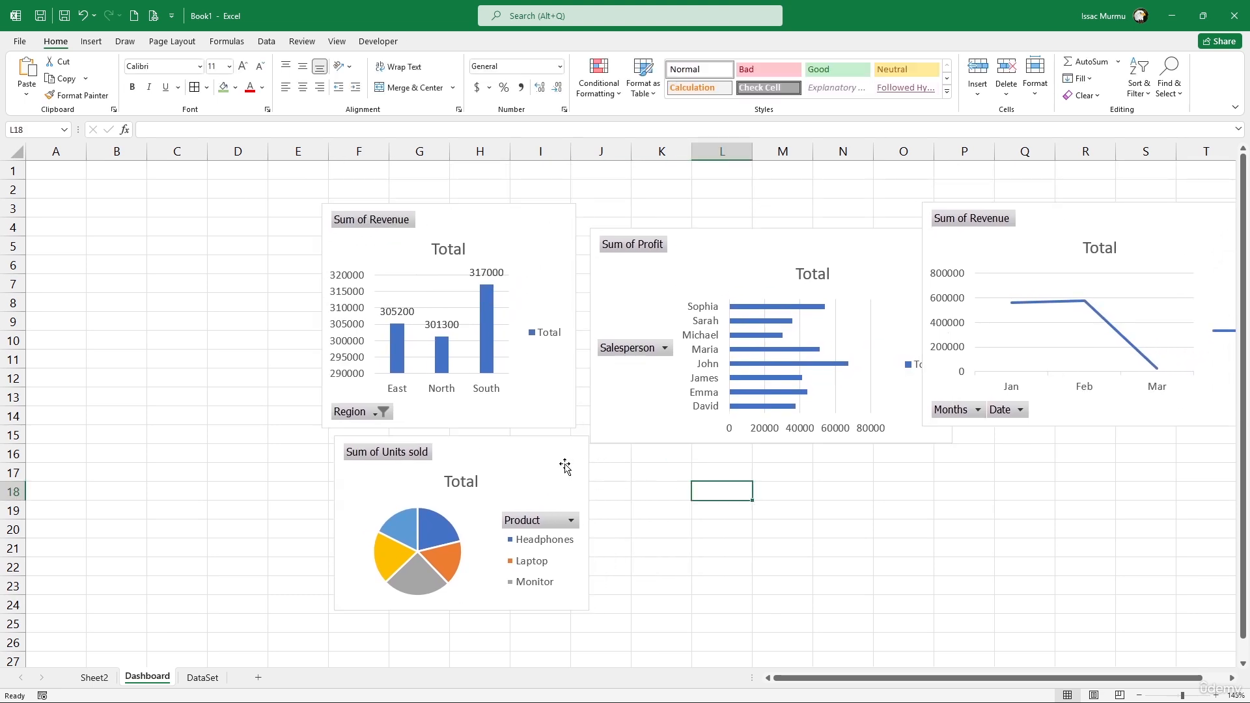
Arrange the charts two by two, with the enlarged pie under region revenue and monthly revenue under profit, and narrow the profit chart to match.
{"action": "left_click_drag", "start_coordinate": [564, 463], "coordinate": [552, 486]}
{"action": "left_click_drag", "start_coordinate": [451, 457], "coordinate": [532, 433]}
{"action": "mouse_move", "coordinate": [745, 243]}
{"action": "left_mouse_down"}
{"action": "mouse_move", "coordinate": [734, 215]}
{"action": "mouse_move", "coordinate": [753, 233]}
{"action": "left_mouse_up"}
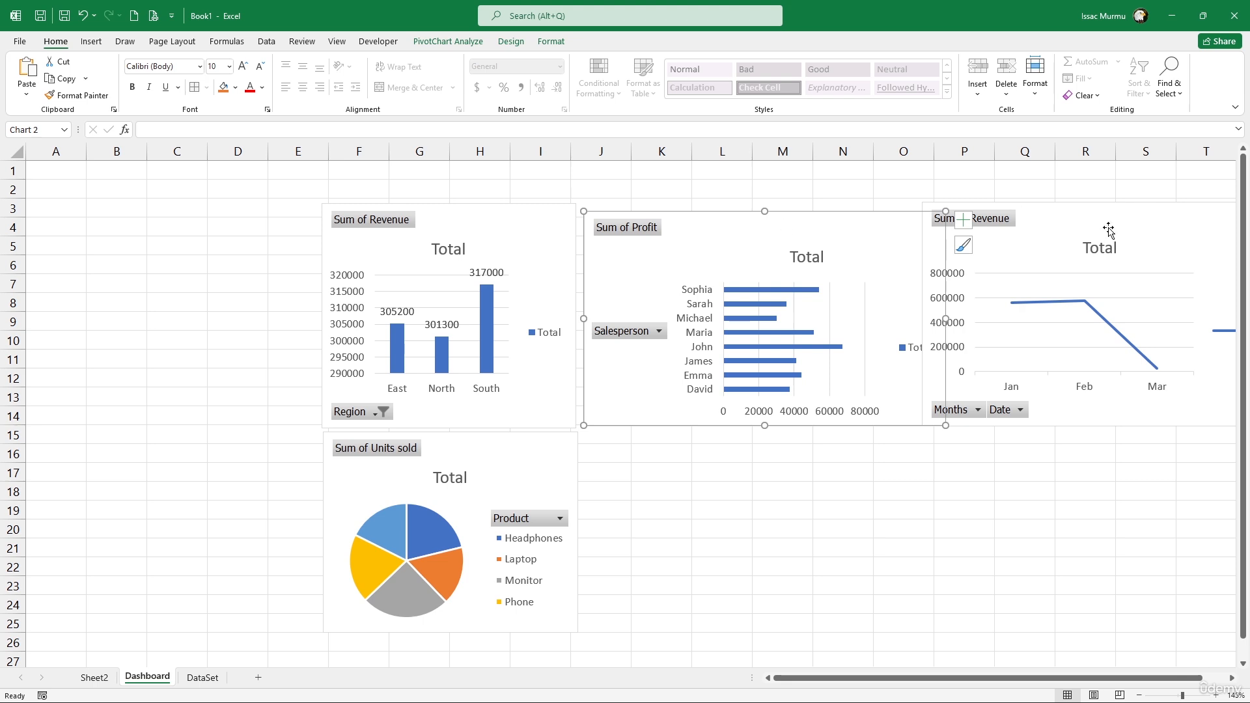
{"action": "left_click_drag", "start_coordinate": [1107, 257], "coordinate": [758, 454]}
{"action": "left_click", "coordinate": [937, 309]}
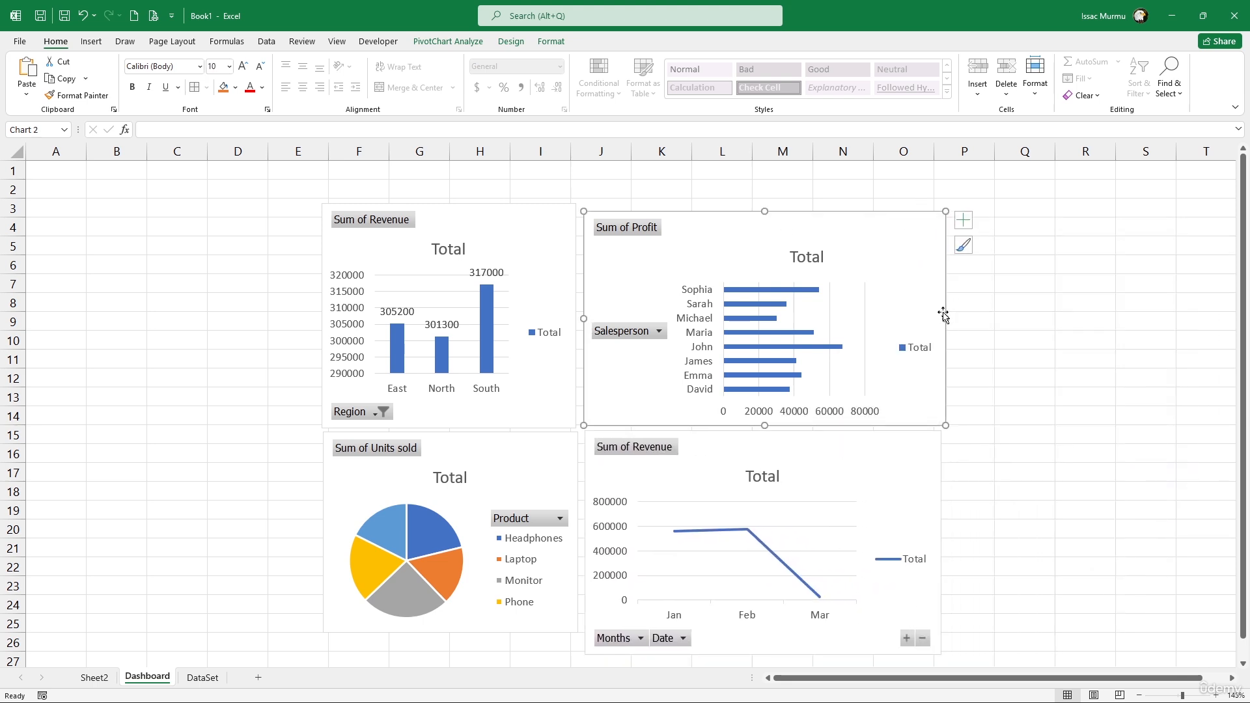
{"action": "left_click_drag", "start_coordinate": [948, 319], "coordinate": [941, 319]}
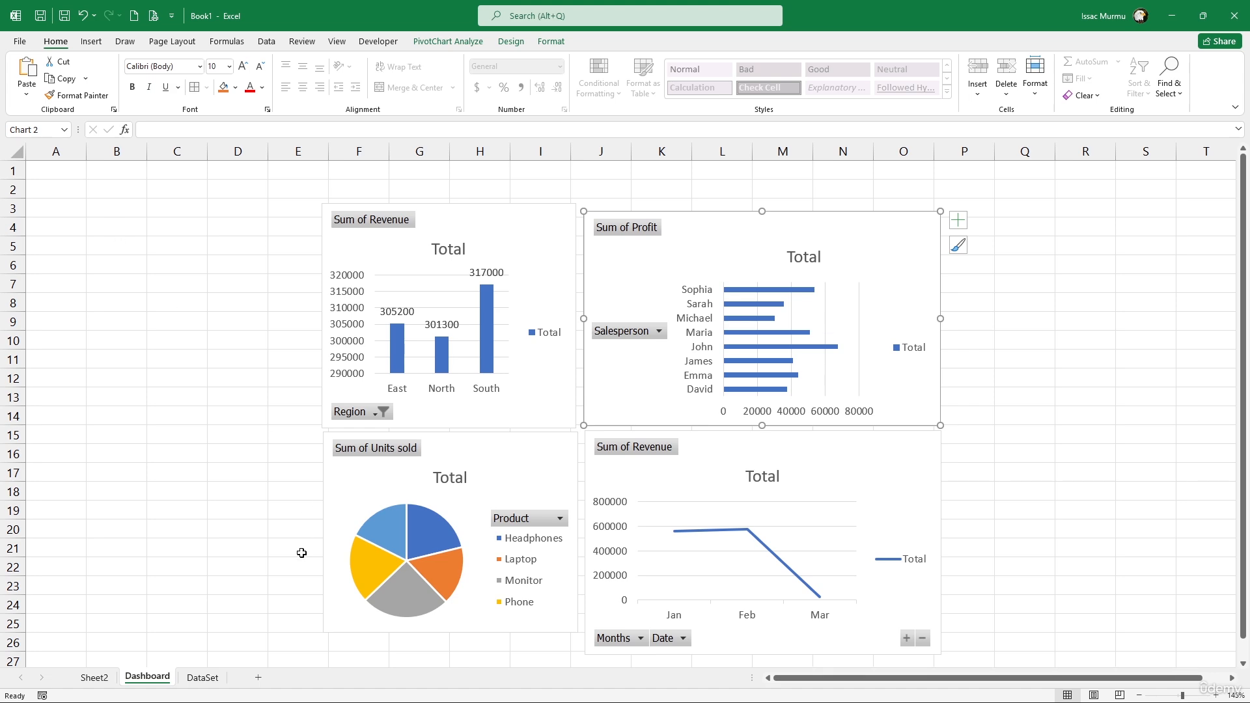
Copy the summary block L1:O7 from the DataSet sheet and return to the Dashboard sheet.
{"action": "left_click", "coordinate": [203, 677]}
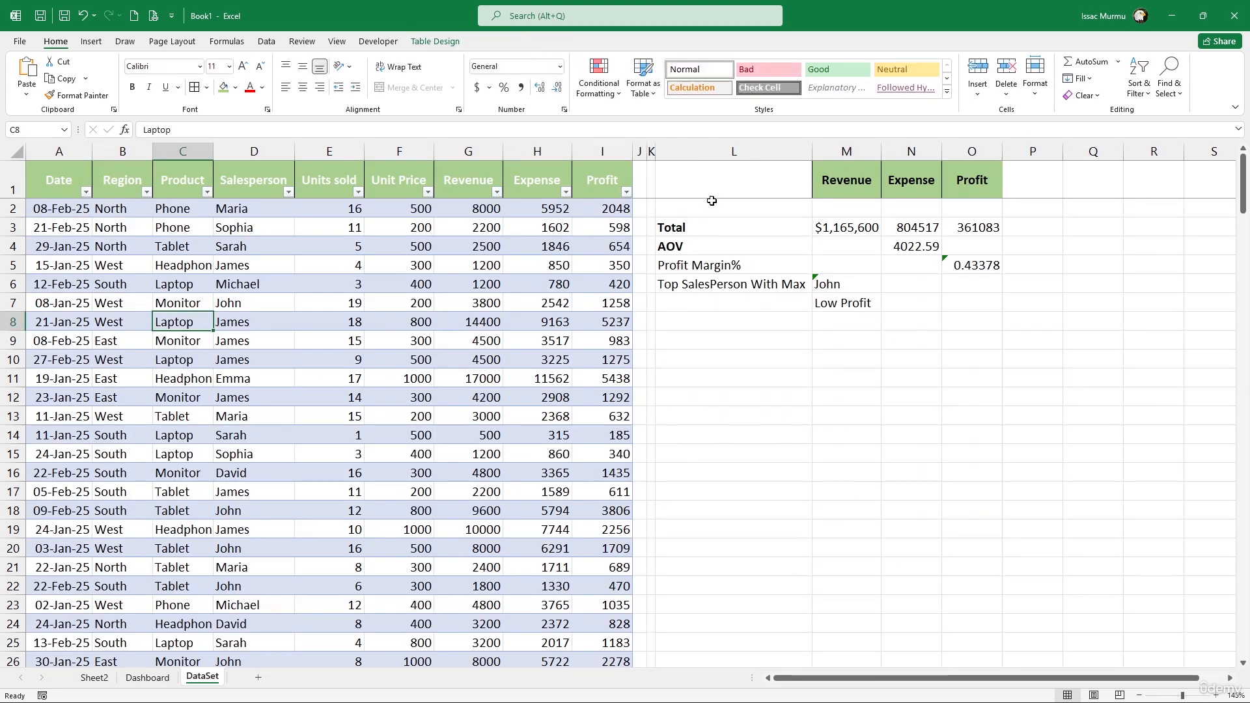
{"action": "left_click_drag", "start_coordinate": [708, 181], "coordinate": [970, 301]}
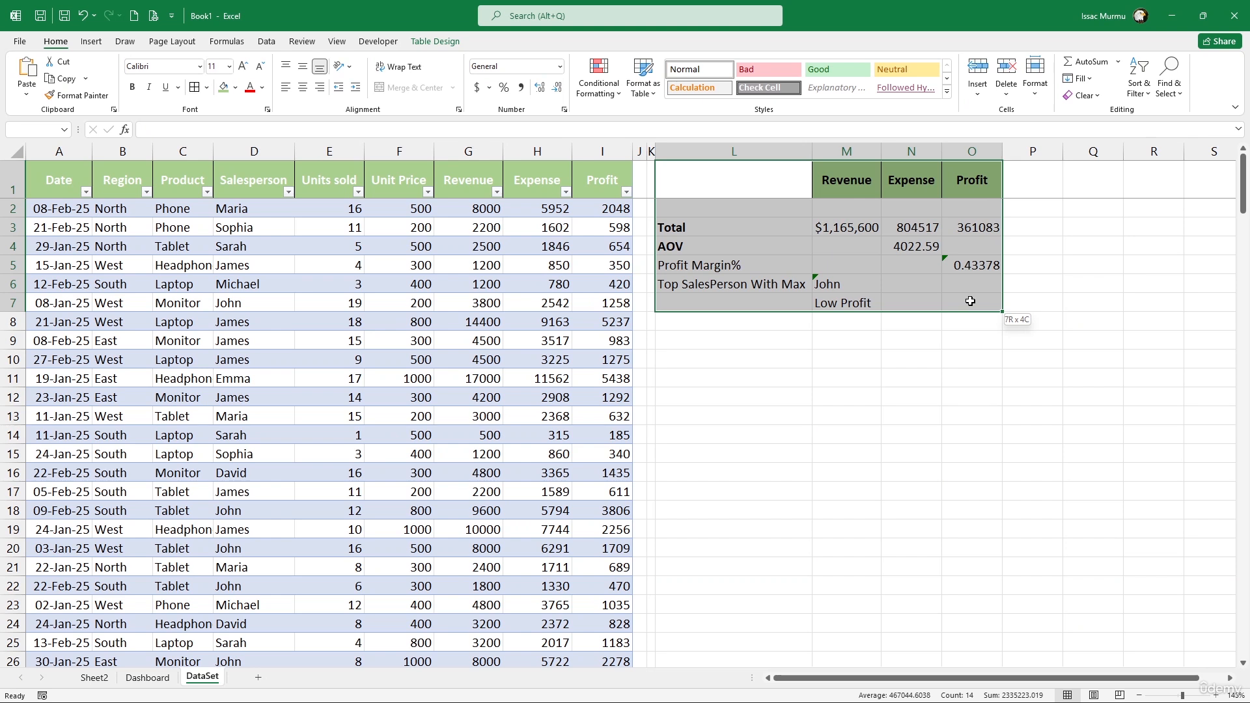
{"action": "left_click_drag", "start_coordinate": [971, 300], "coordinate": [970, 301]}
{"action": "key", "text": "ctrl+c"}
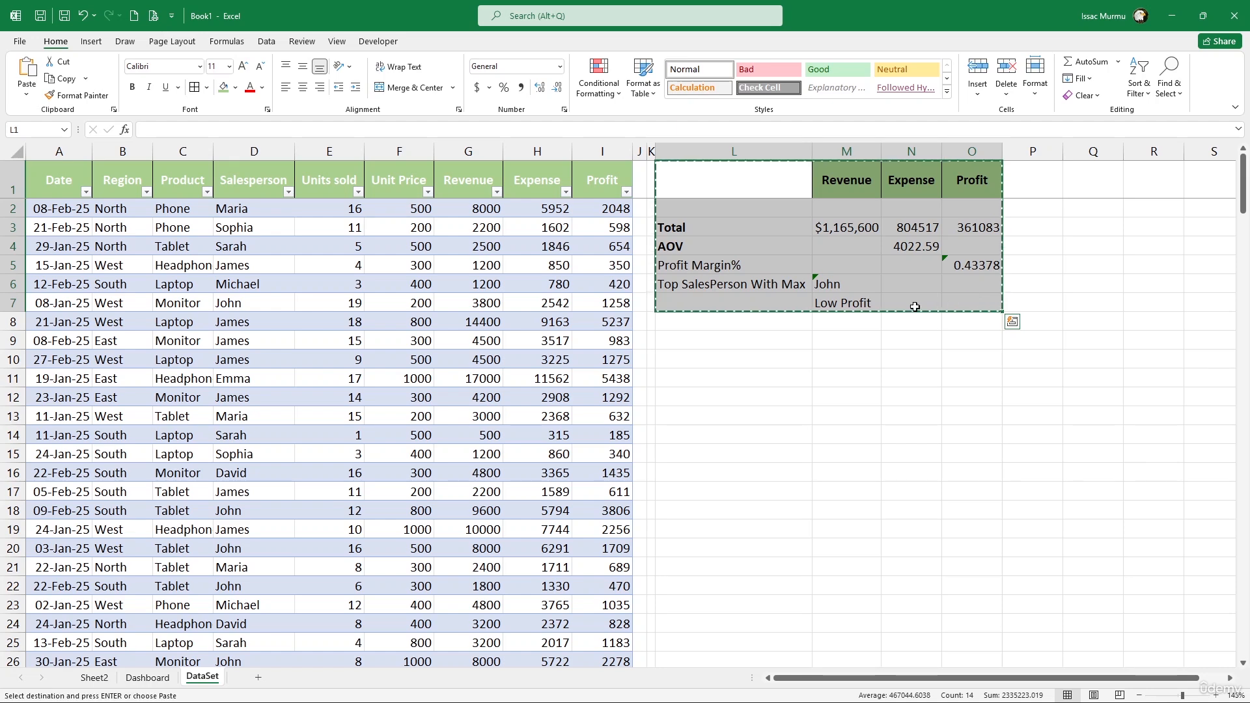
{"action": "left_click", "coordinate": [147, 678]}
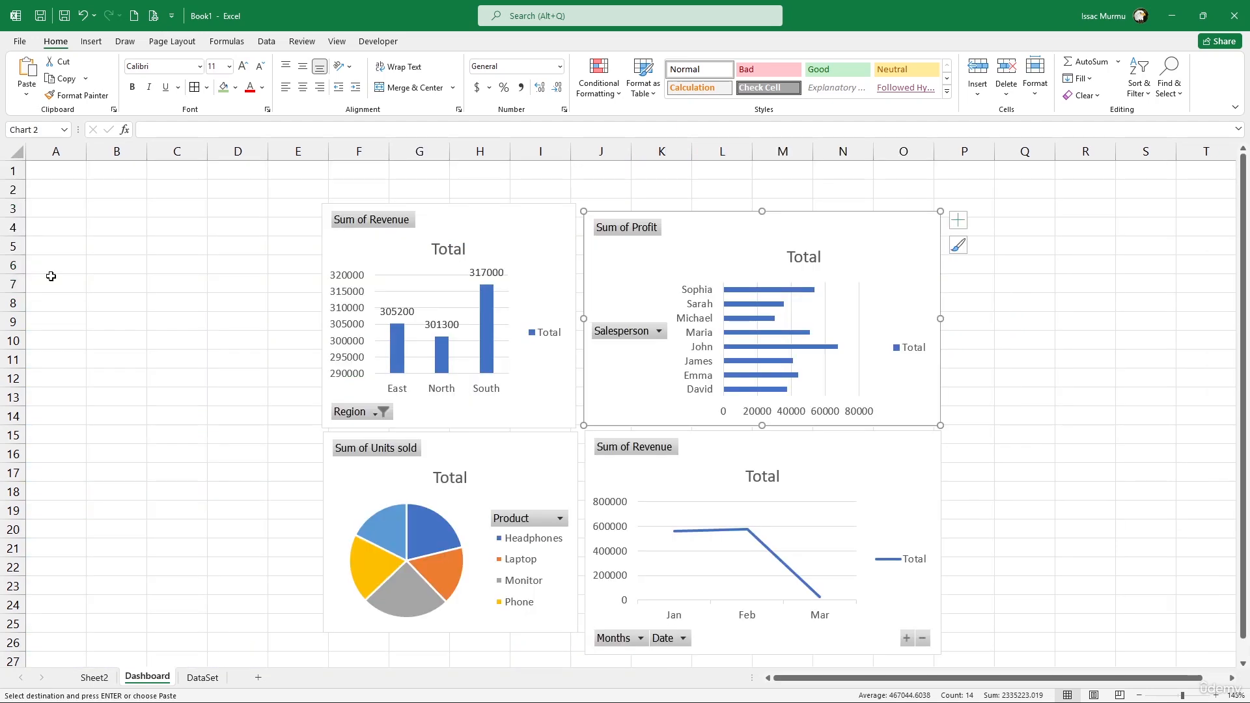
Try a regular paste of the copied summary at cell A1, and undo it.
{"action": "left_click", "coordinate": [50, 165]}
{"action": "key", "text": "ctrl+v"}
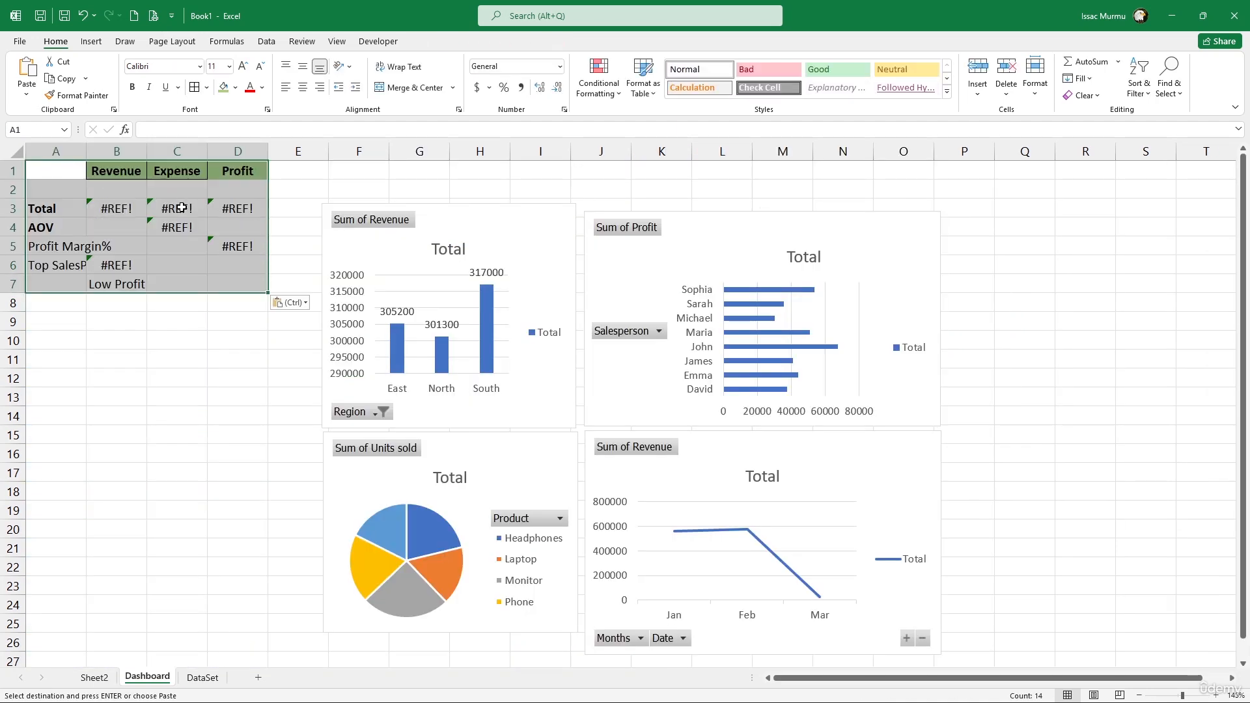
{"action": "left_click", "coordinate": [182, 208]}
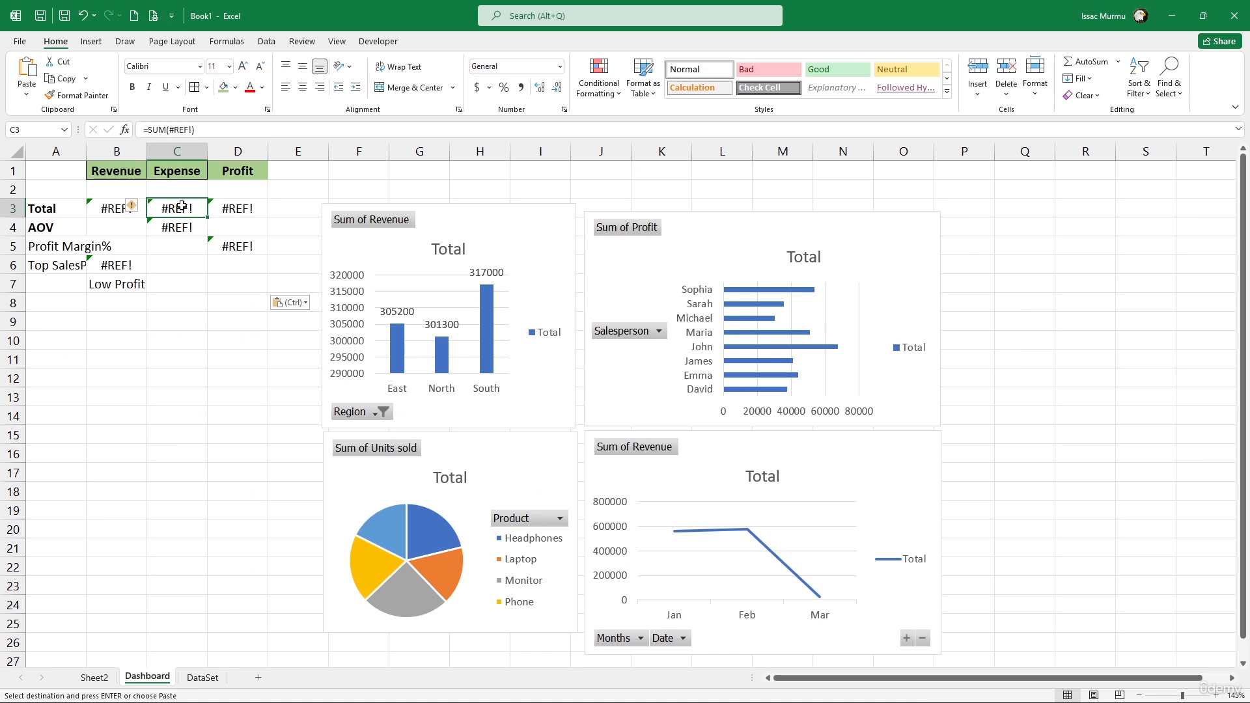
{"action": "key", "text": "ctrl+z"}
Try pasting the copied summary at A1 as values only, inspect the resulting cells, and undo the paste.
{"action": "right_click", "coordinate": [73, 169]}
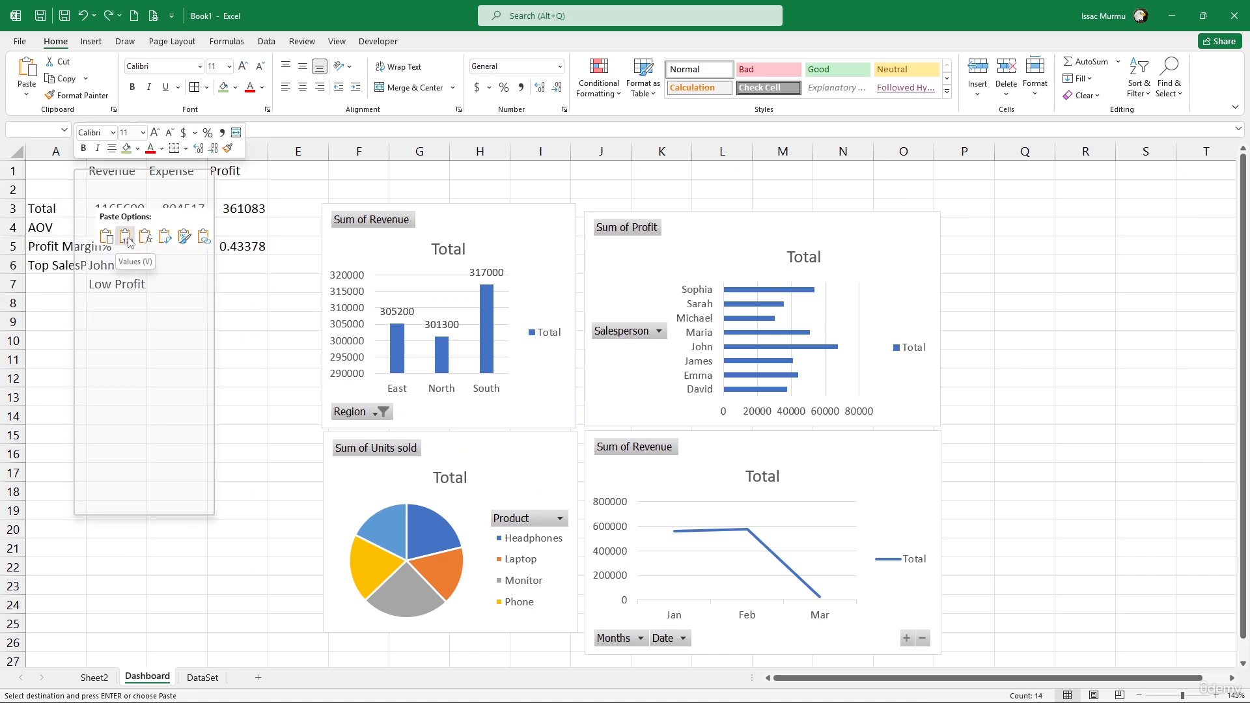
{"action": "left_click", "coordinate": [130, 242]}
{"action": "left_click", "coordinate": [243, 210]}
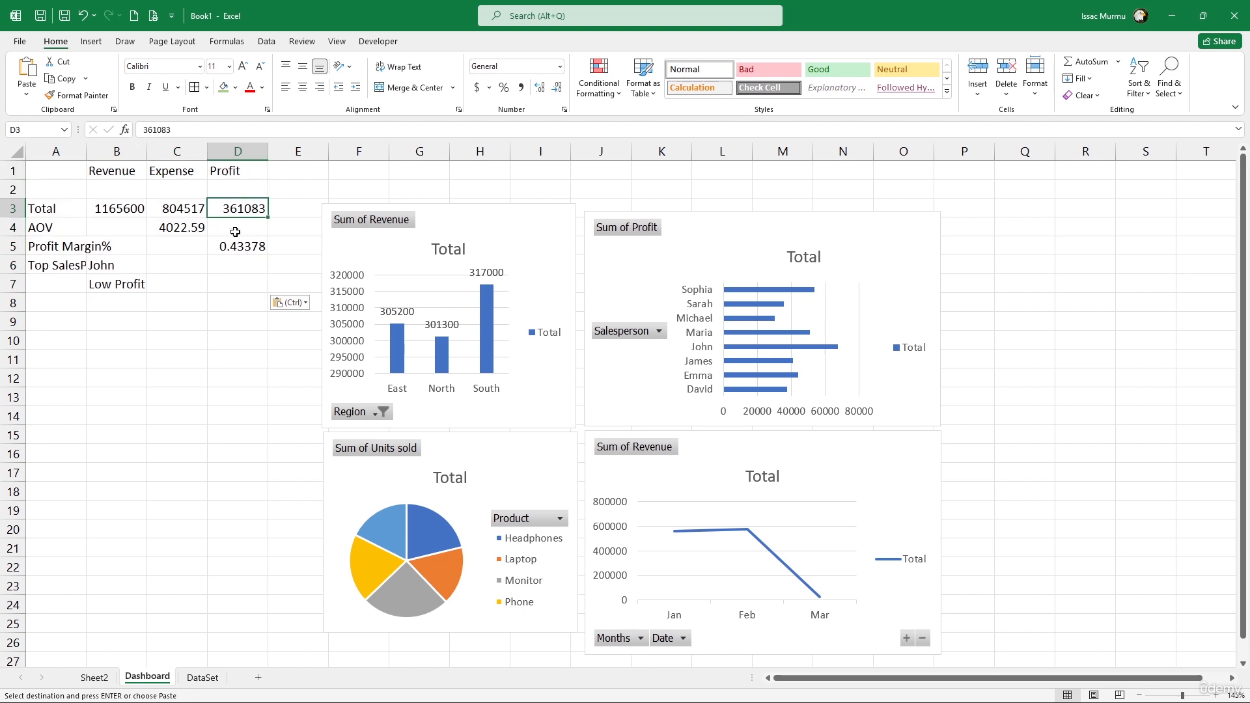
{"action": "left_click", "coordinate": [214, 242]}
{"action": "left_click", "coordinate": [180, 236]}
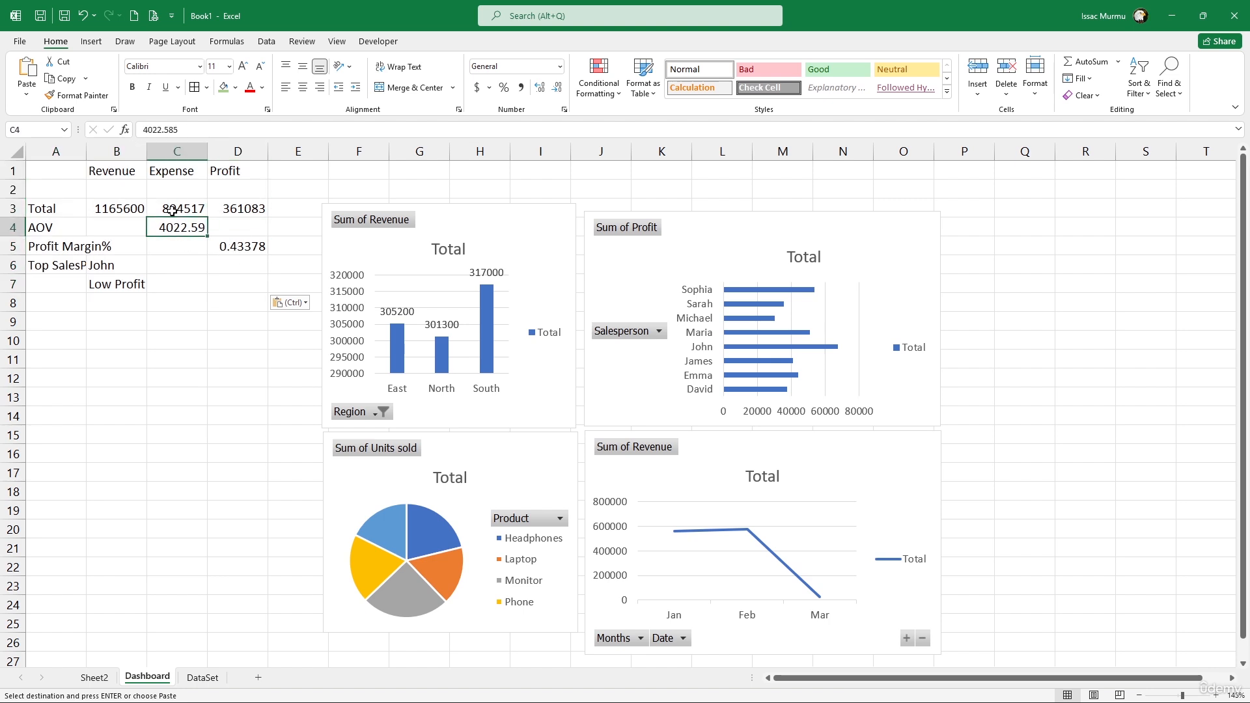
{"action": "left_click", "coordinate": [177, 207]}
{"action": "key", "text": "ctrl+z"}
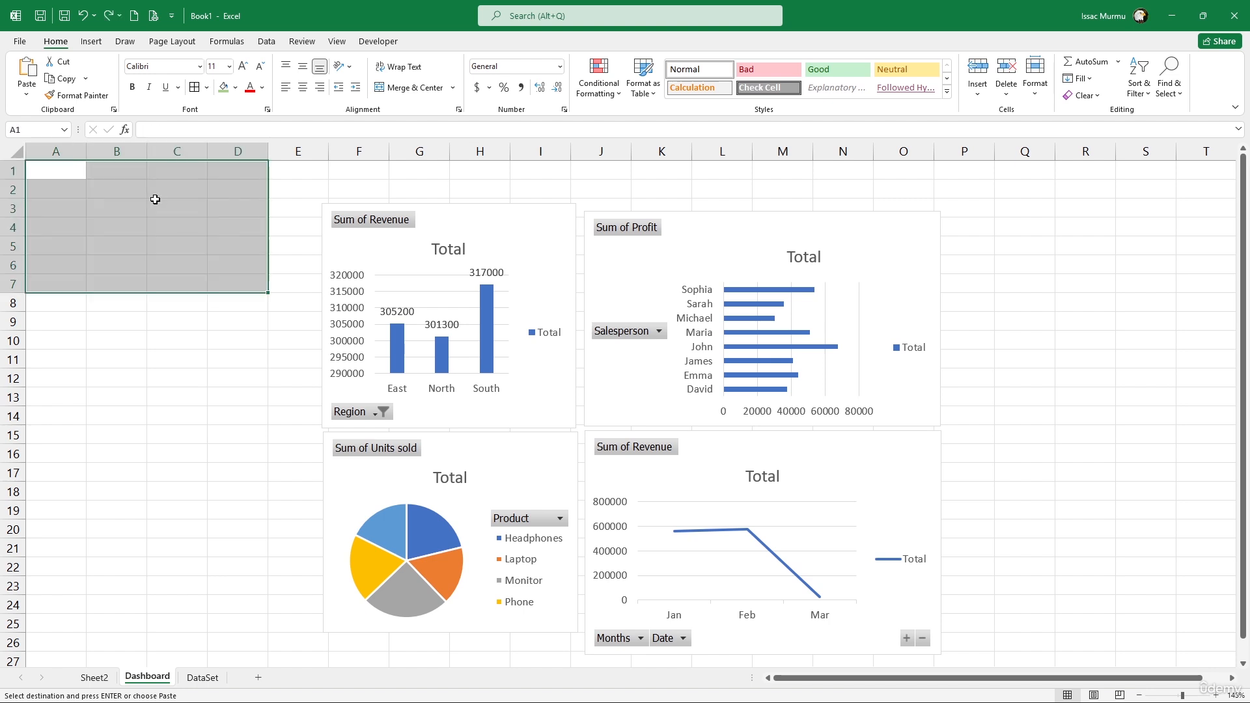
Paste the copied summary at A1 as links to the DataSet sheet and check it against the source block.
{"action": "right_click", "coordinate": [112, 174]}
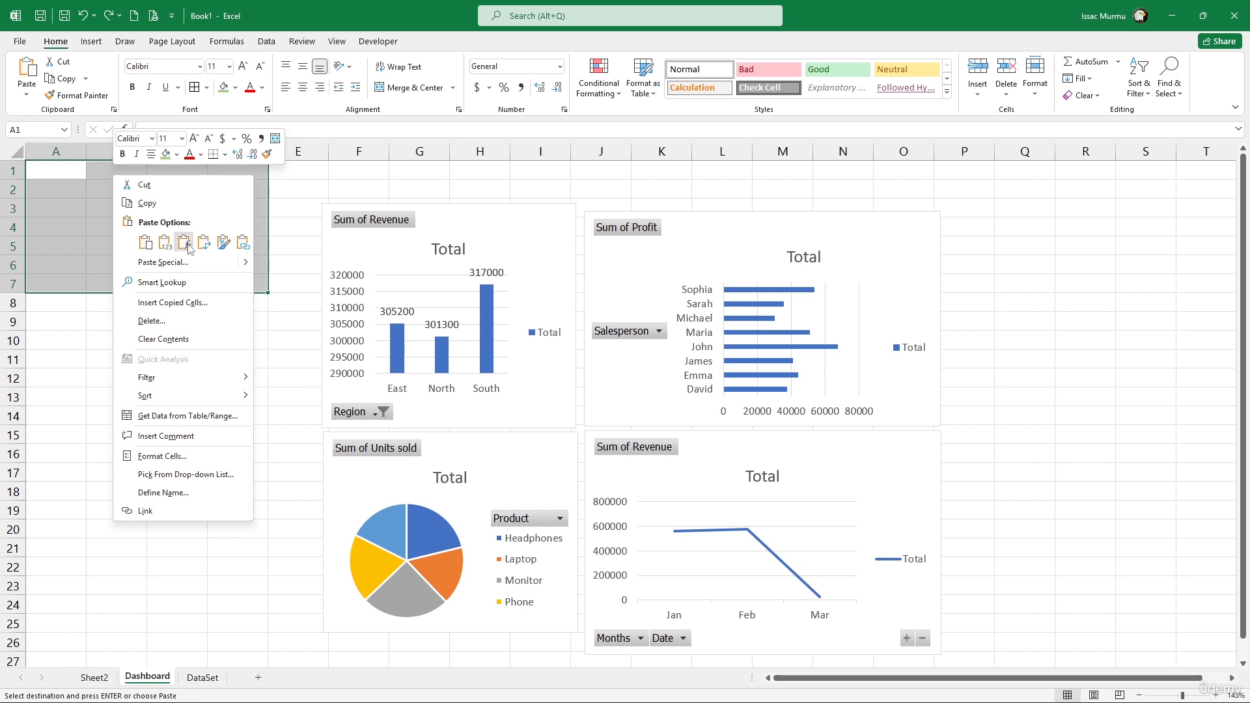
{"action": "left_click", "coordinate": [240, 245]}
{"action": "left_click", "coordinate": [248, 208]}
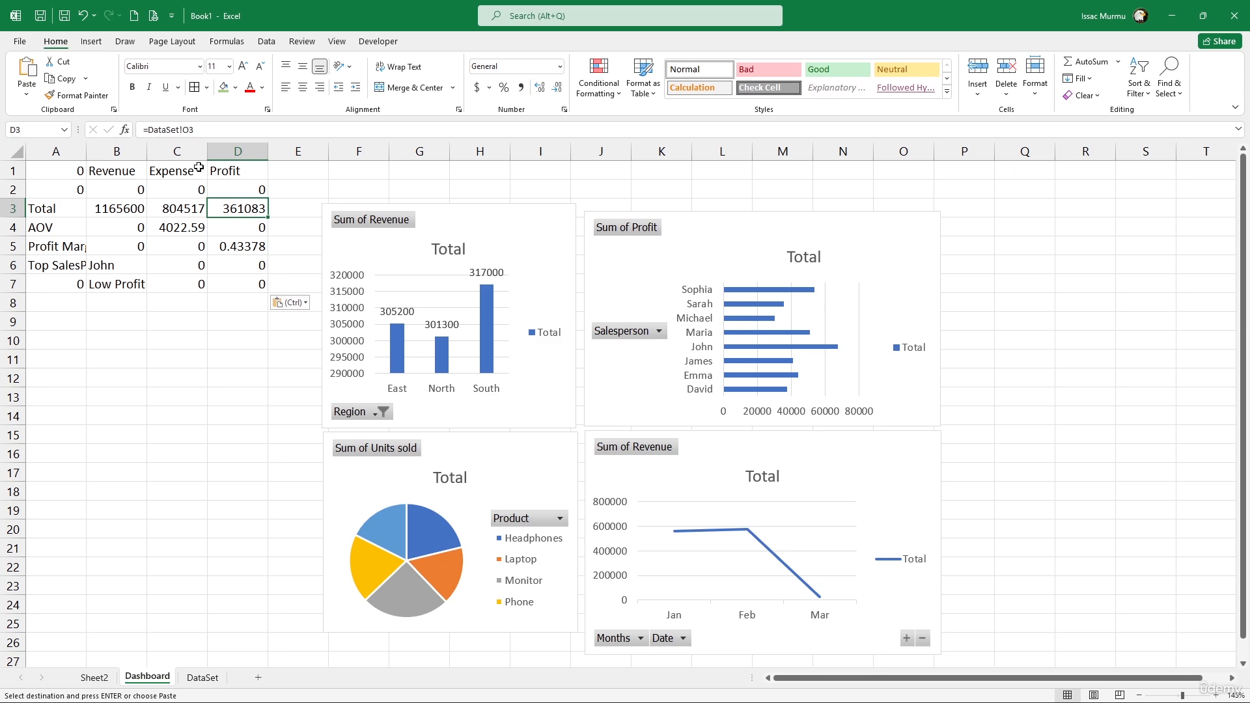
{"action": "left_click", "coordinate": [244, 247]}
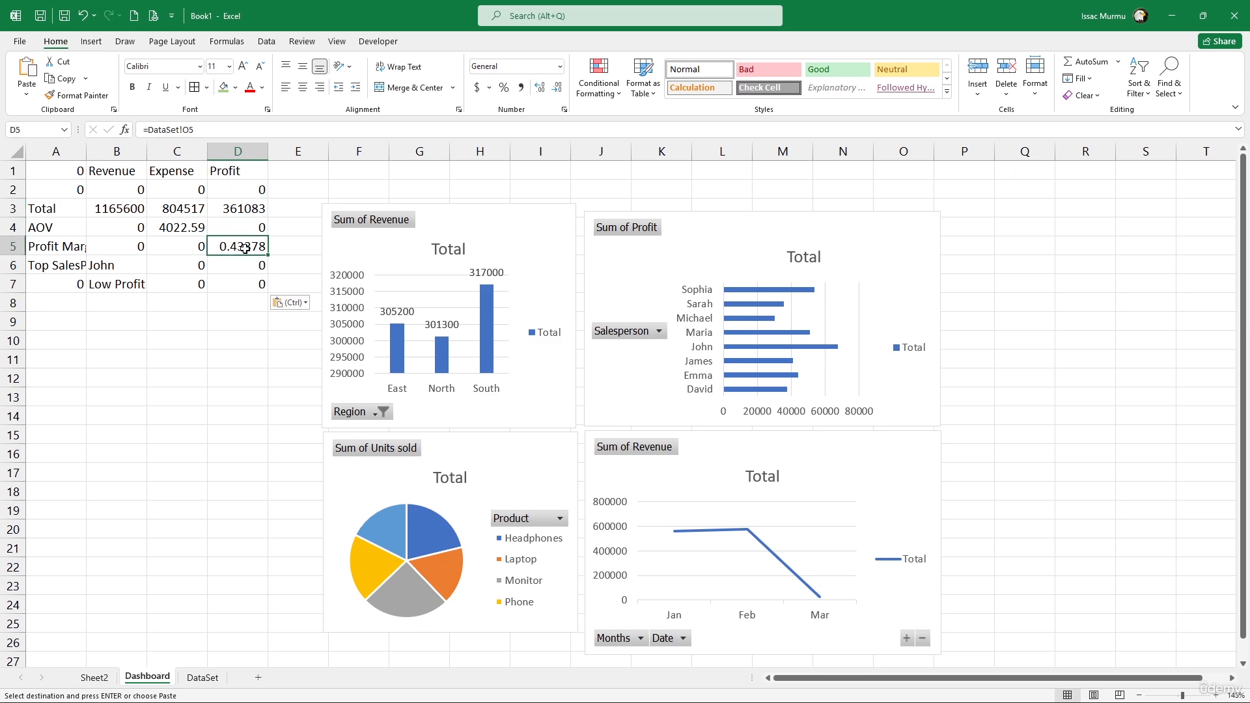
{"action": "left_click", "coordinate": [95, 684]}
{"action": "left_click", "coordinate": [207, 683]}
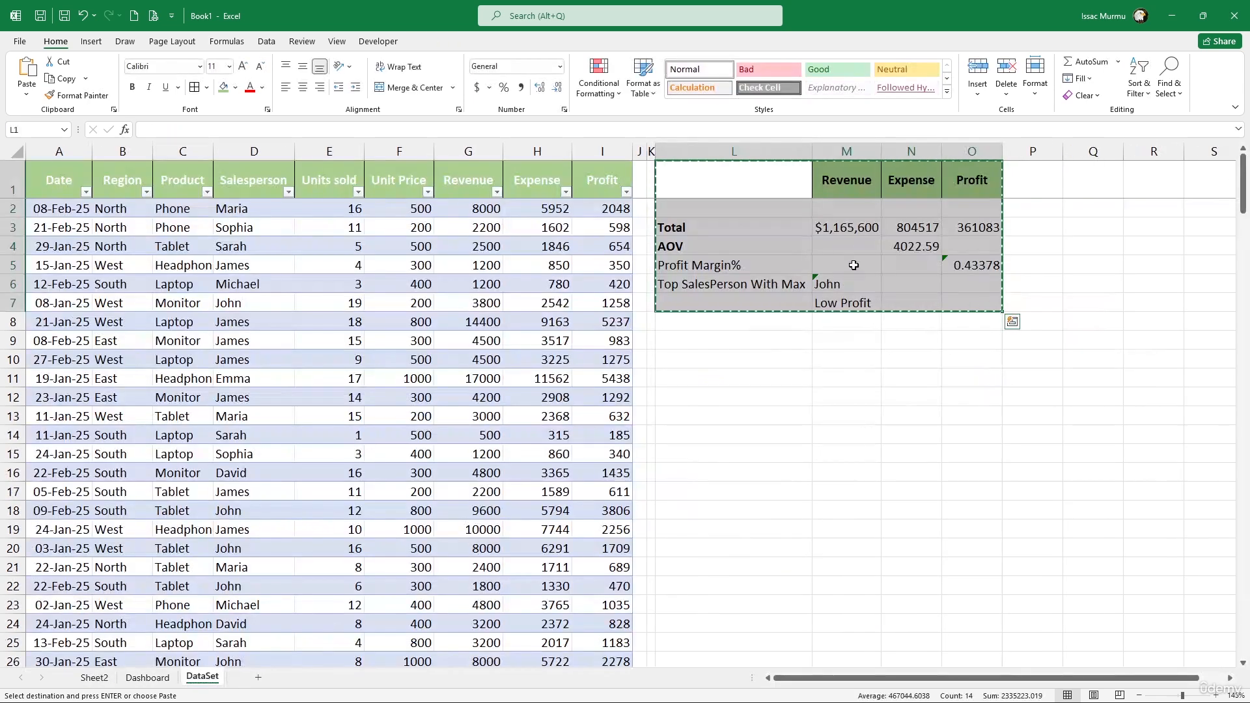
{"action": "left_click", "coordinate": [147, 677]}
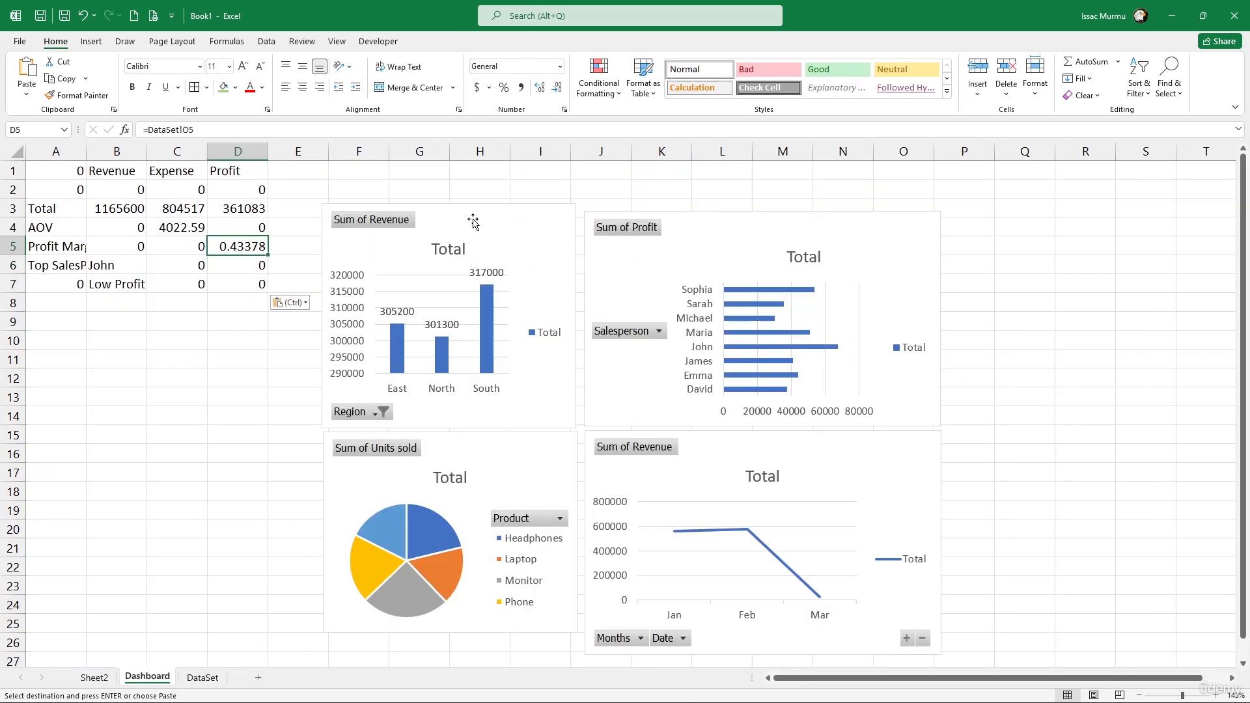
Clear the unneeded linked cells A1 and A2:D2 in the pasted summary.
{"action": "left_click", "coordinate": [78, 172]}
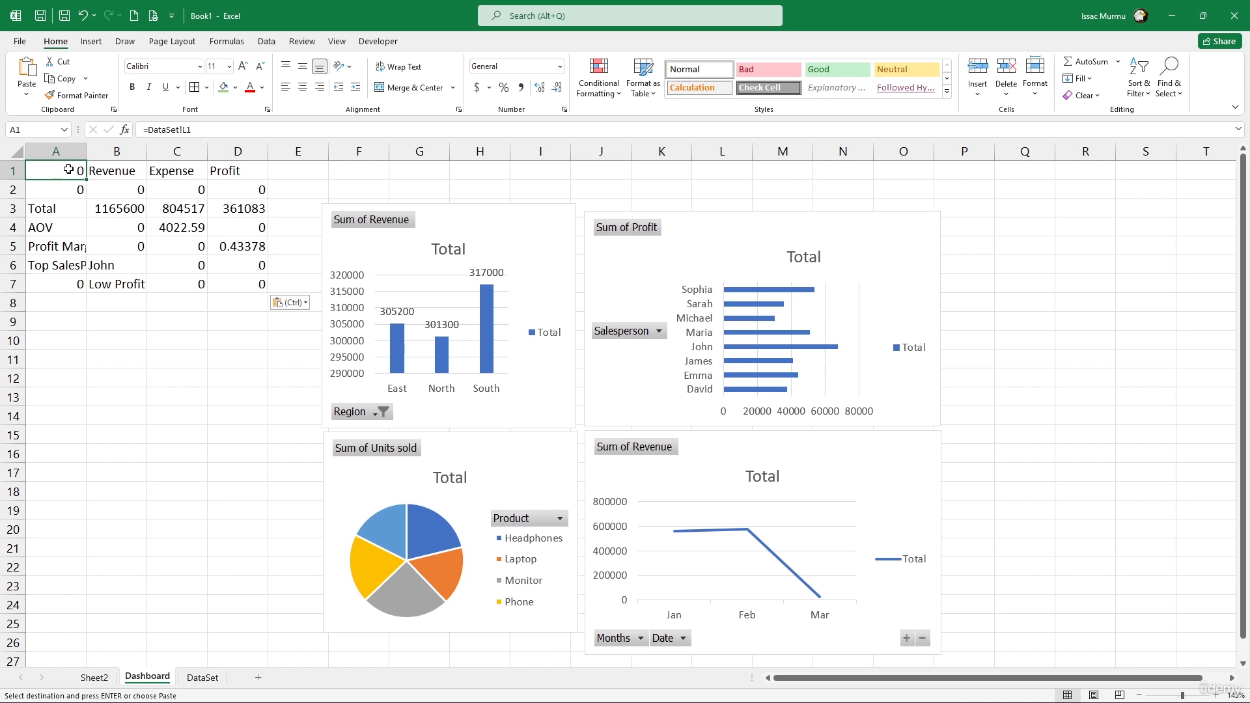
{"action": "left_click_drag", "start_coordinate": [65, 171], "coordinate": [172, 169]}
{"action": "left_click", "coordinate": [82, 170]}
{"action": "key", "text": "Delete"}
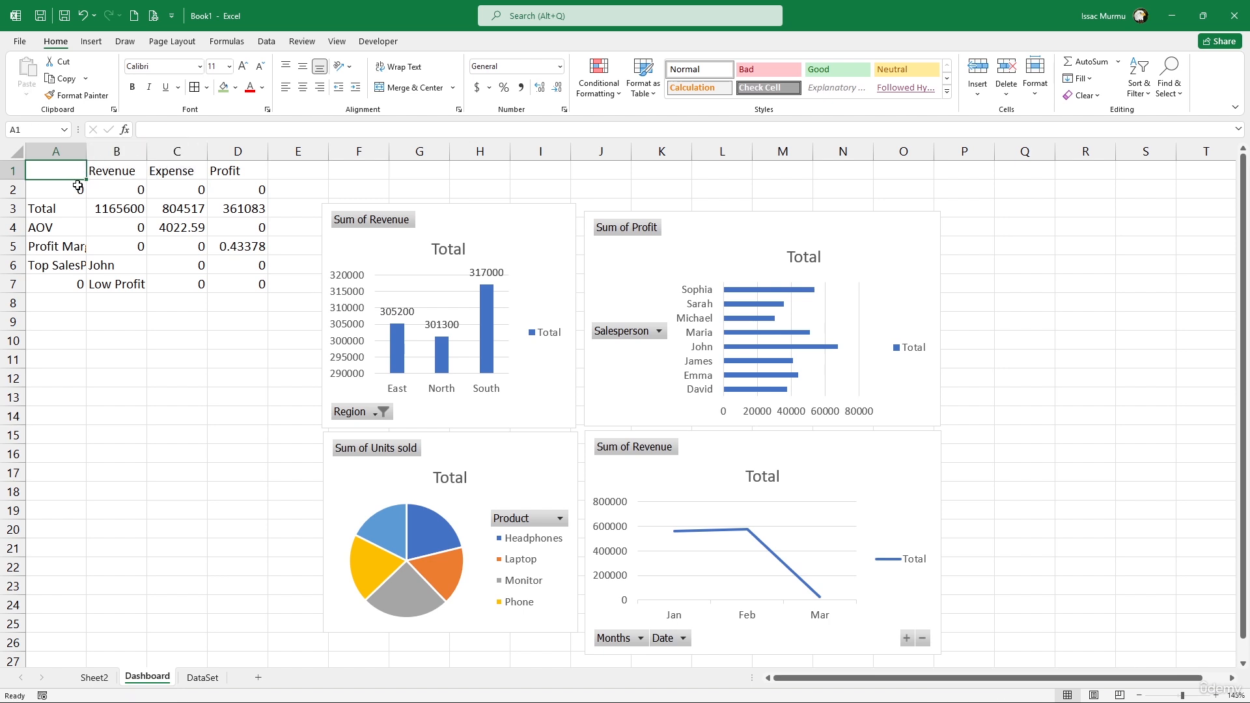
{"action": "left_click", "coordinate": [76, 190]}
{"action": "double_click", "coordinate": [77, 189]}
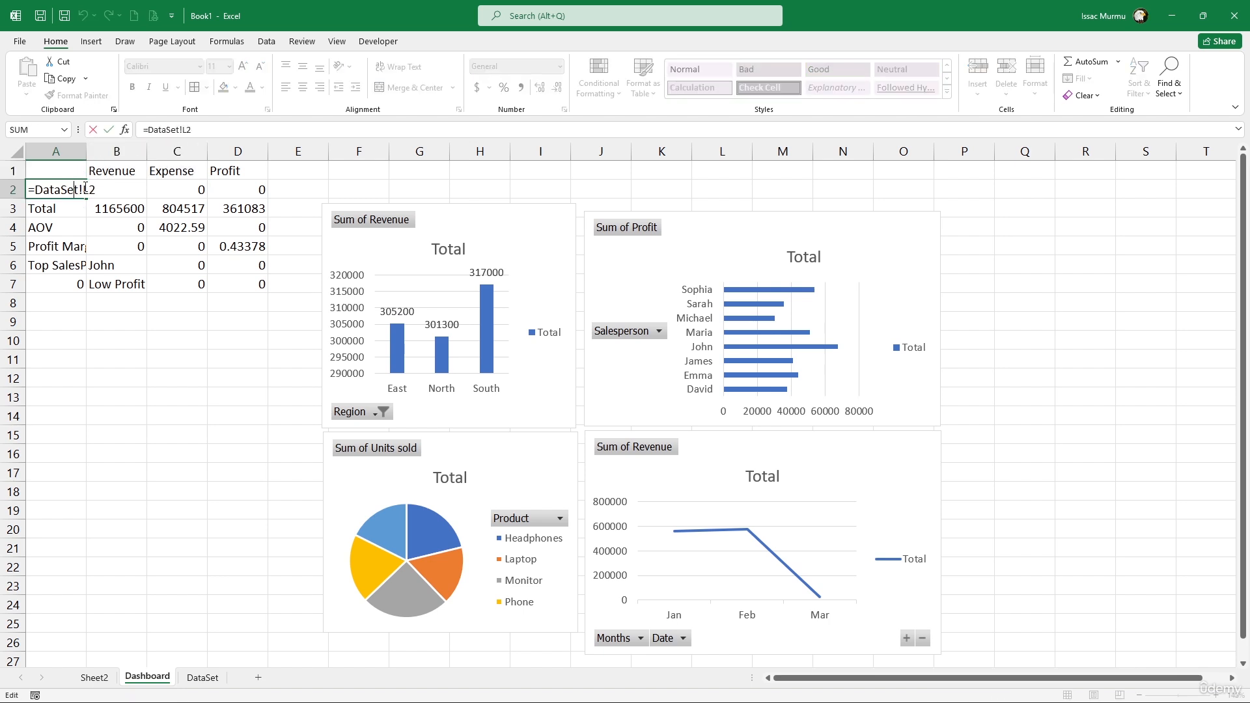
{"action": "key", "text": "Return"}
{"action": "left_click_drag", "start_coordinate": [79, 189], "coordinate": [230, 188]}
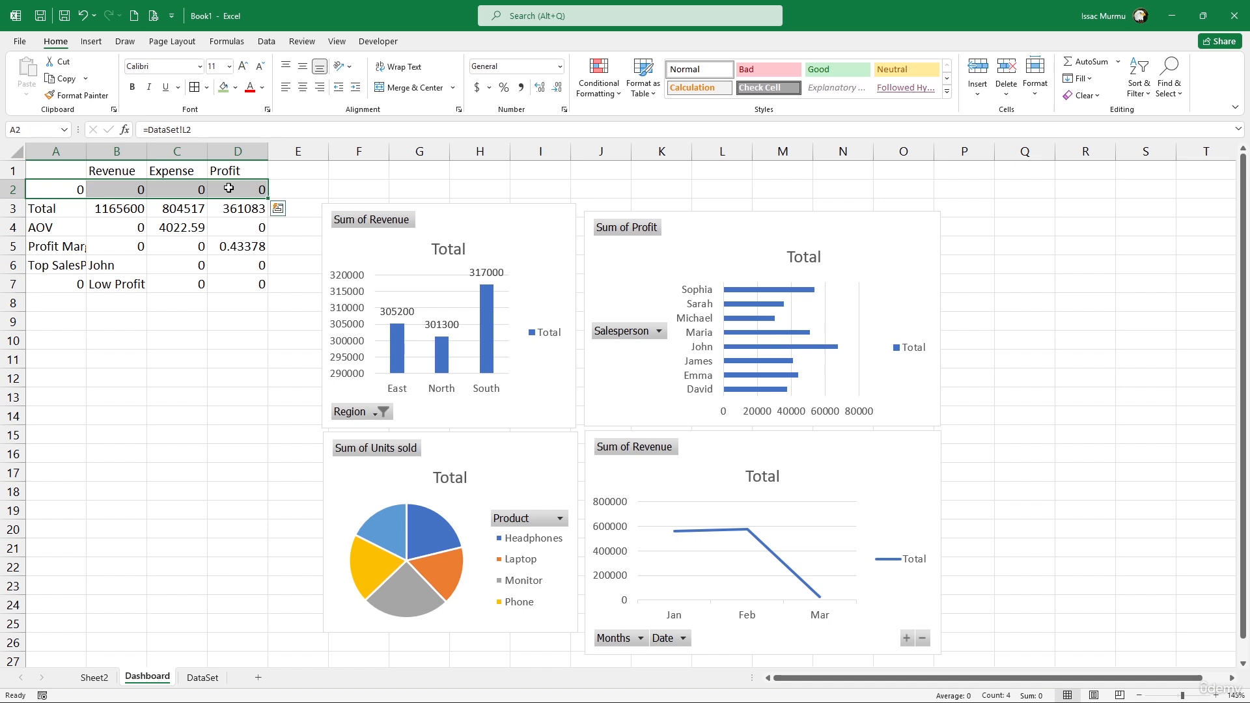
{"action": "key", "text": "Delete"}
Fill the Revenue, Expense and Profit headers in B1:D1 light green and bold the row labels in A3:A6.
{"action": "left_click_drag", "start_coordinate": [102, 165], "coordinate": [233, 171]}
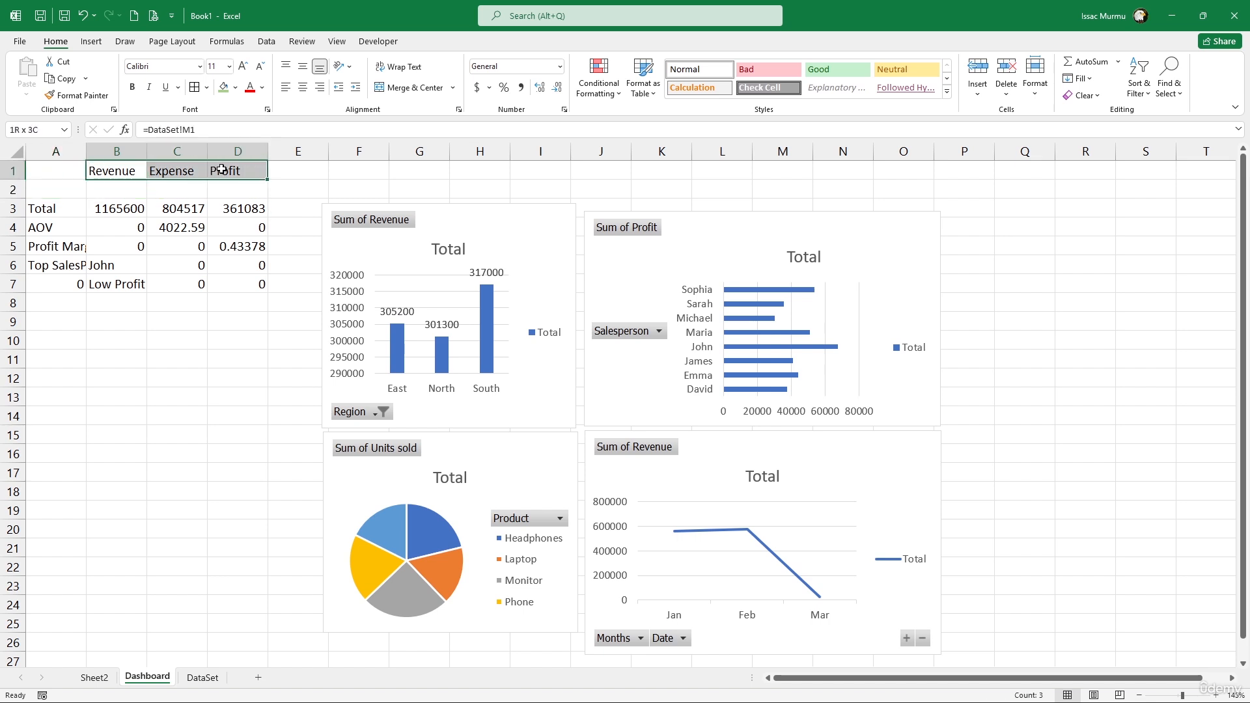
{"action": "left_click", "coordinate": [223, 89]}
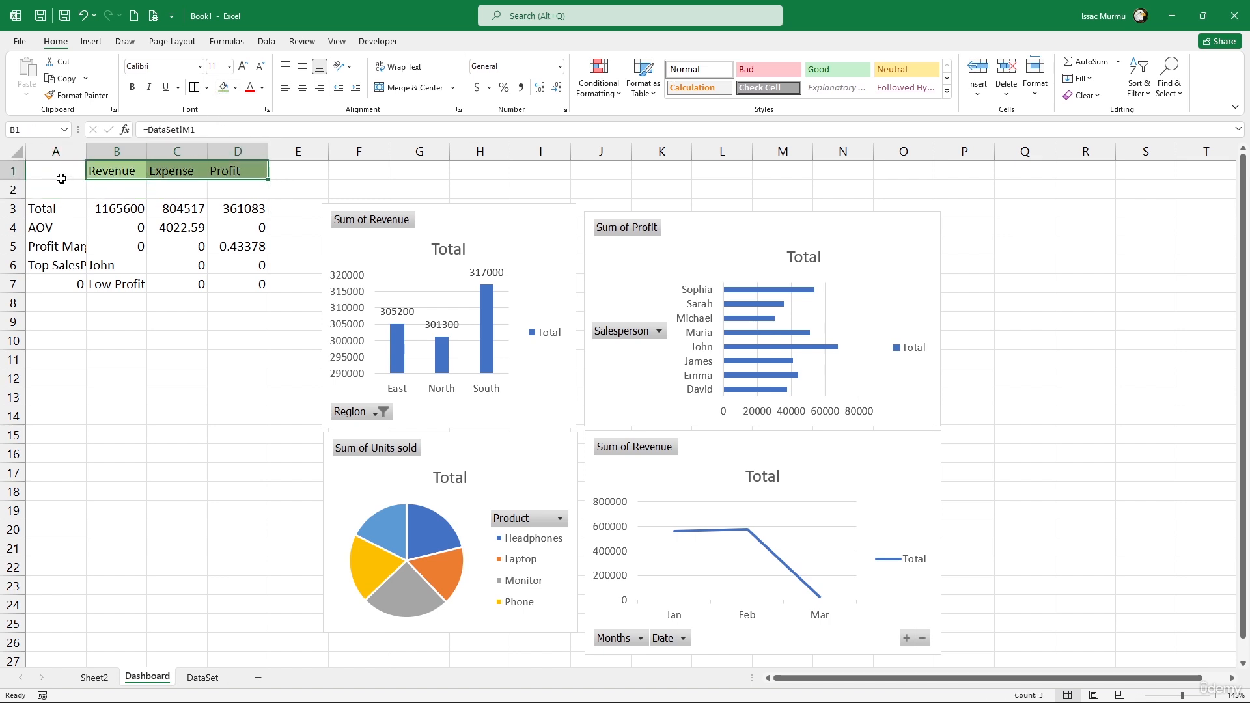
{"action": "left_click", "coordinate": [60, 223]}
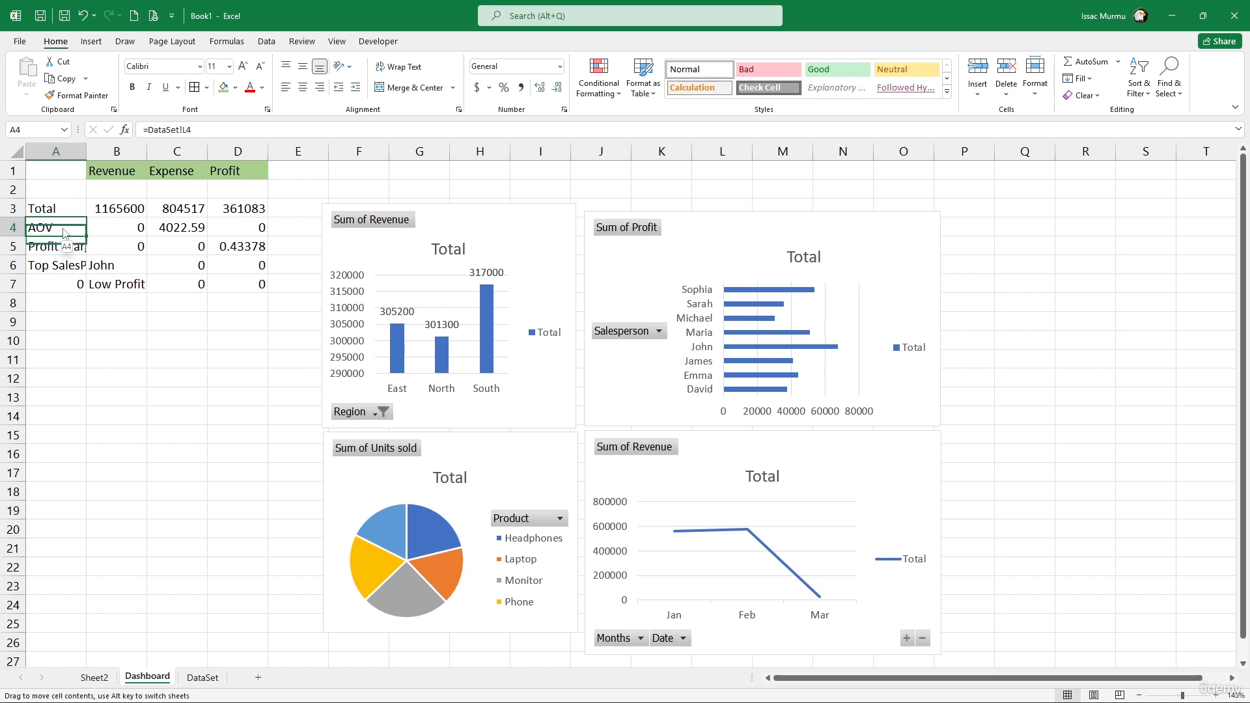
{"action": "left_click_drag", "start_coordinate": [61, 212], "coordinate": [61, 263]}
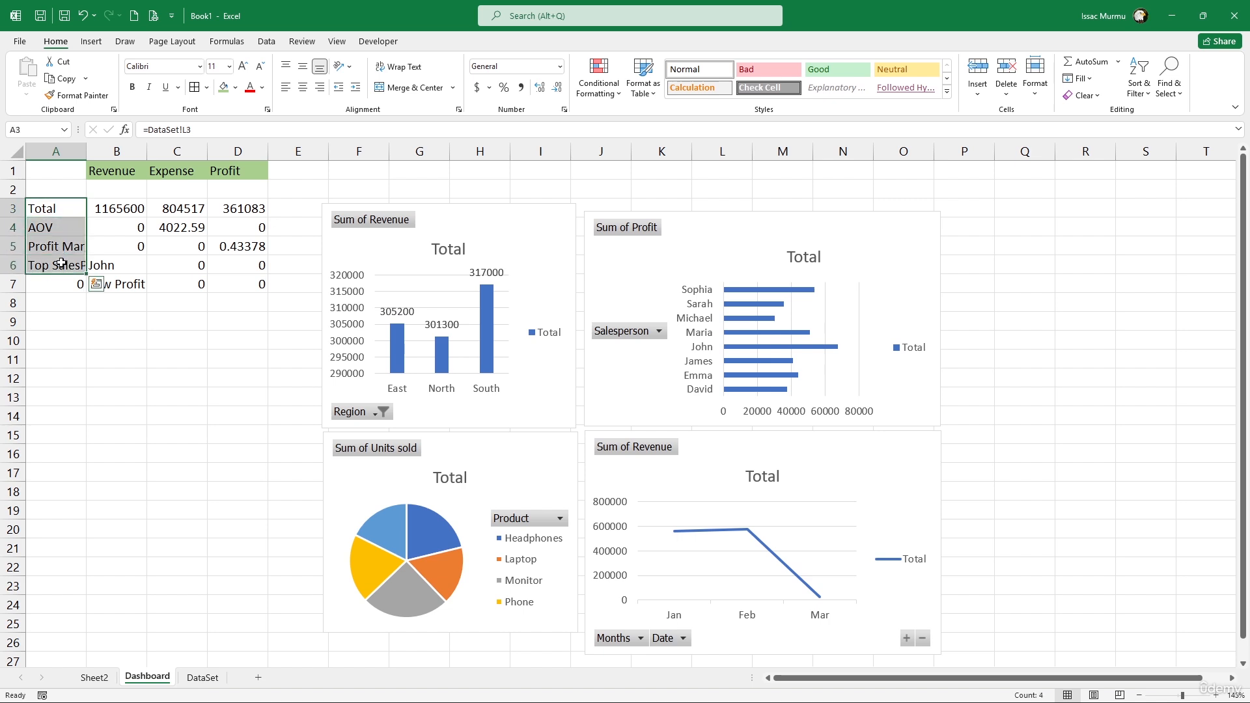
{"action": "key", "text": "ctrl+b"}
Fit column A to the width of its labels and bold the headers in B1:D1.
{"action": "double_click", "coordinate": [86, 151]}
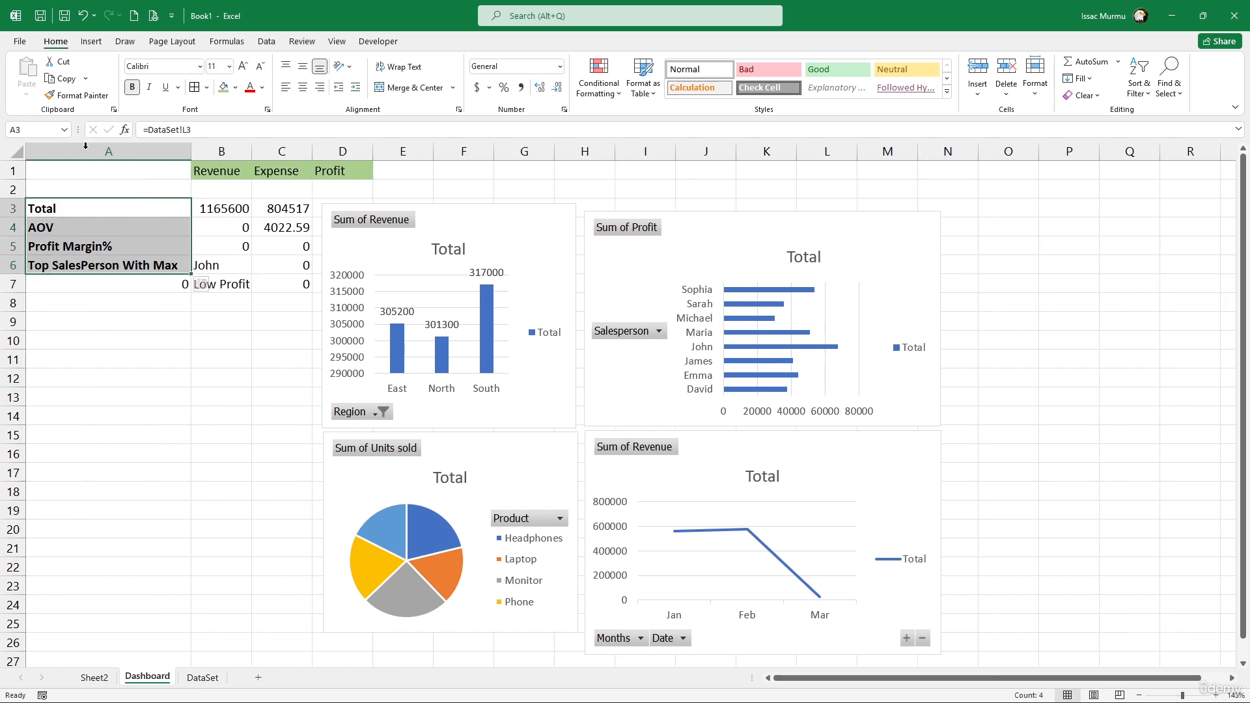
{"action": "left_click_drag", "start_coordinate": [196, 173], "coordinate": [328, 172]}
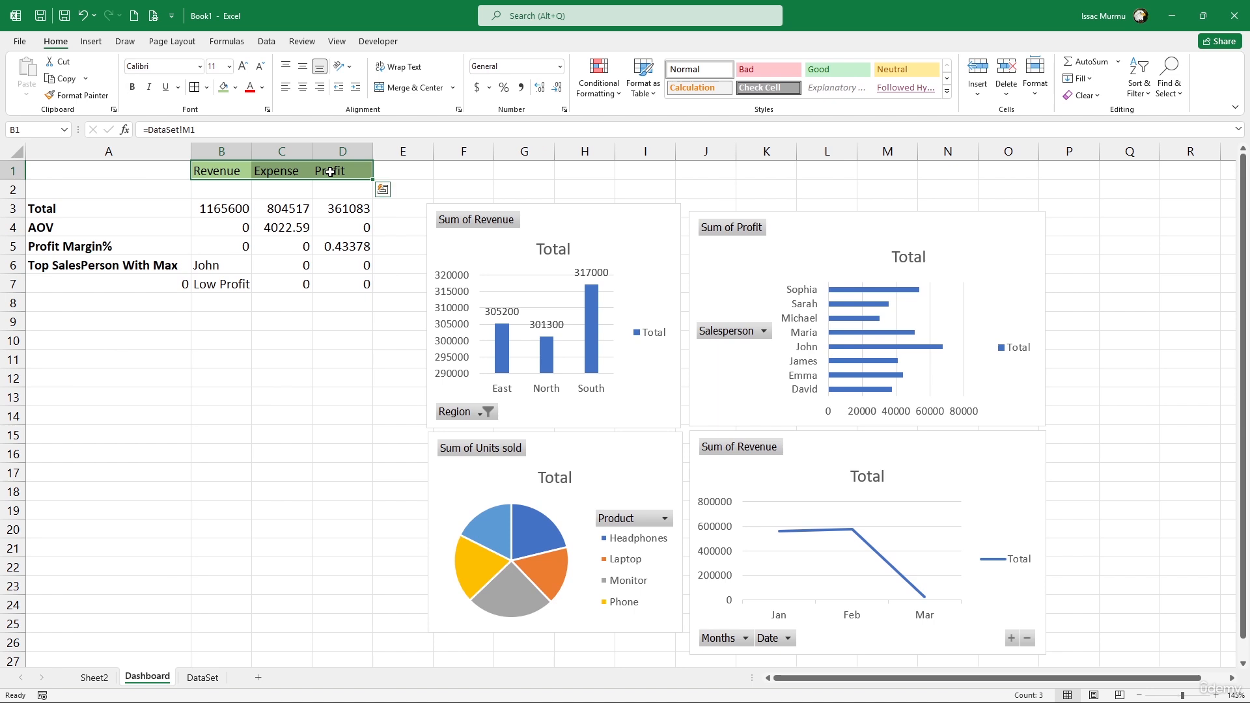
{"action": "key", "text": "ctrl+b"}
{"action": "left_click", "coordinate": [306, 226]}
{"action": "left_click", "coordinate": [305, 323]}
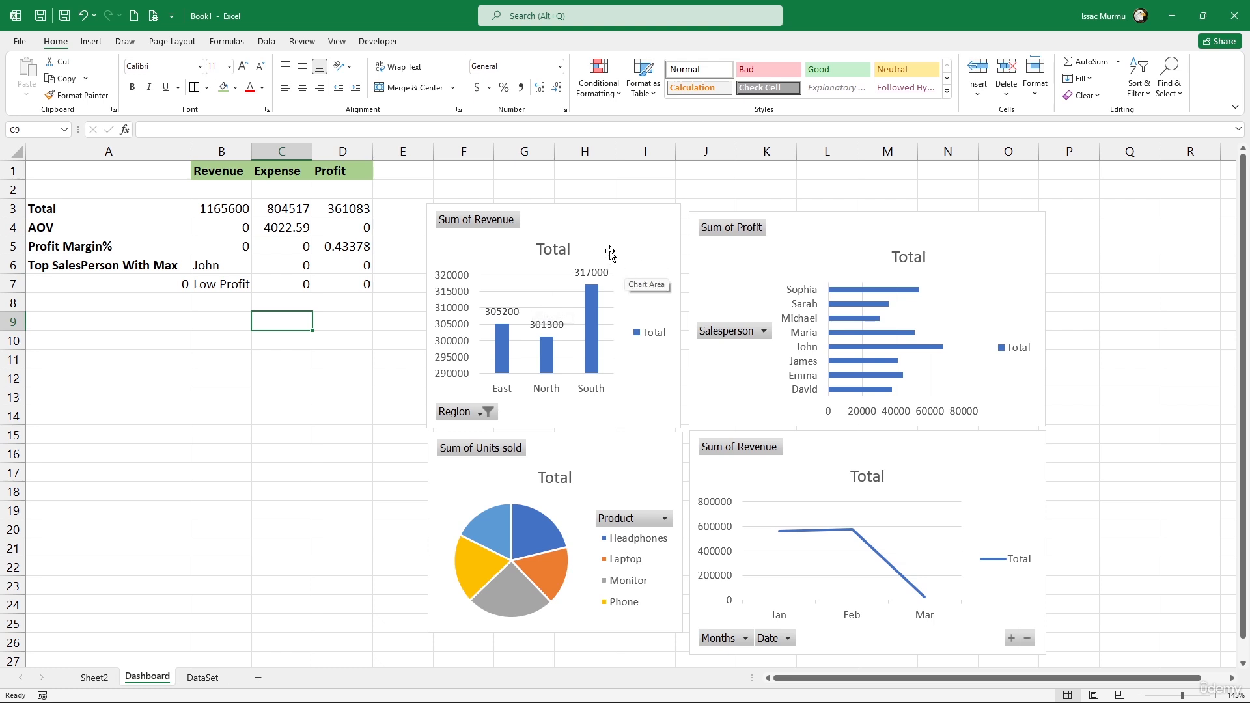
Arrange the four PivotCharts in a two-by-two block below the summary table, with the revenue-by-region and profit-by-salesperson charts in the upper row.
{"action": "left_click_drag", "start_coordinate": [609, 253], "coordinate": [217, 369]}
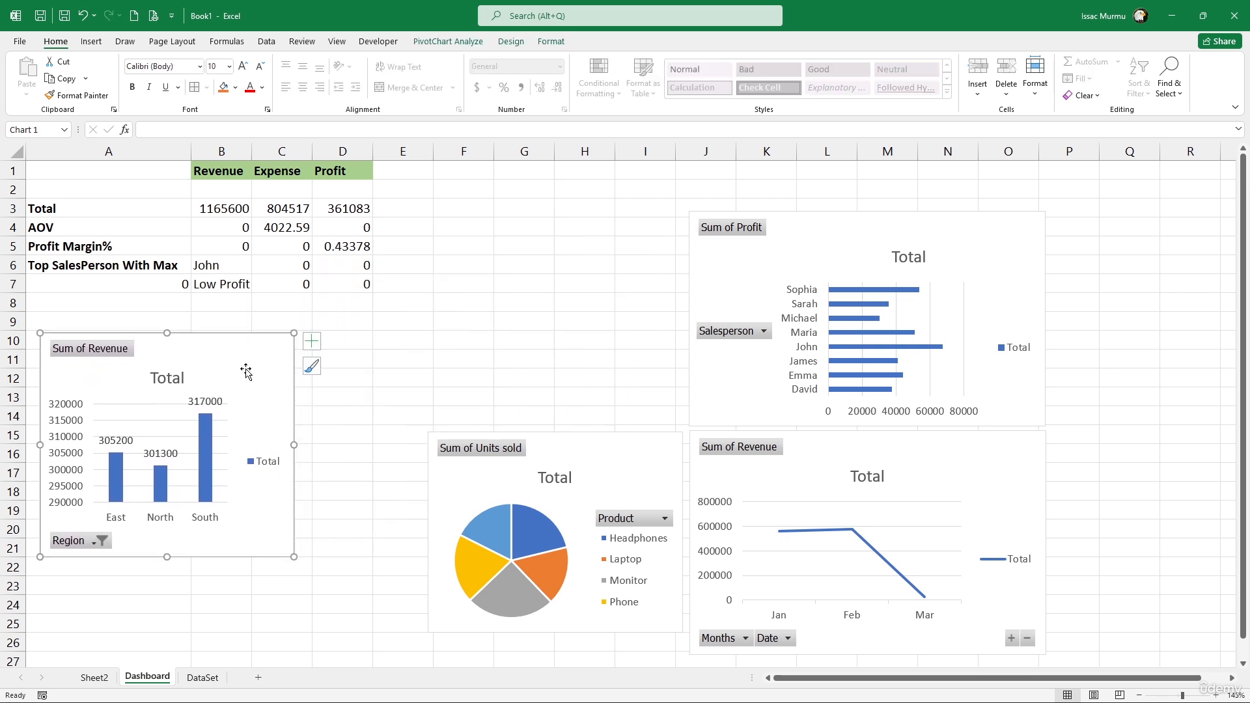
{"action": "left_click", "coordinate": [617, 449]}
{"action": "left_click_drag", "start_coordinate": [617, 449], "coordinate": [573, 571]}
{"action": "left_click_drag", "start_coordinate": [759, 273], "coordinate": [374, 401]}
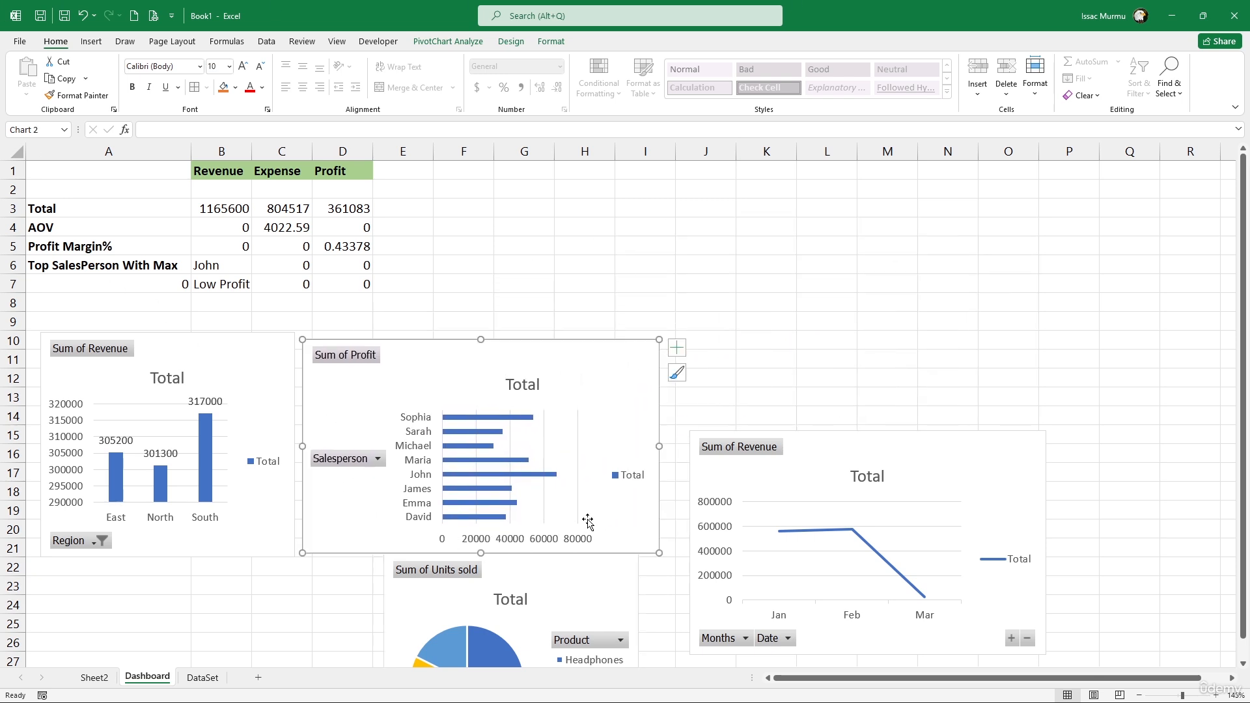
{"action": "scroll", "coordinate": [589, 521], "scroll_direction": "down", "scroll_amount": 3}
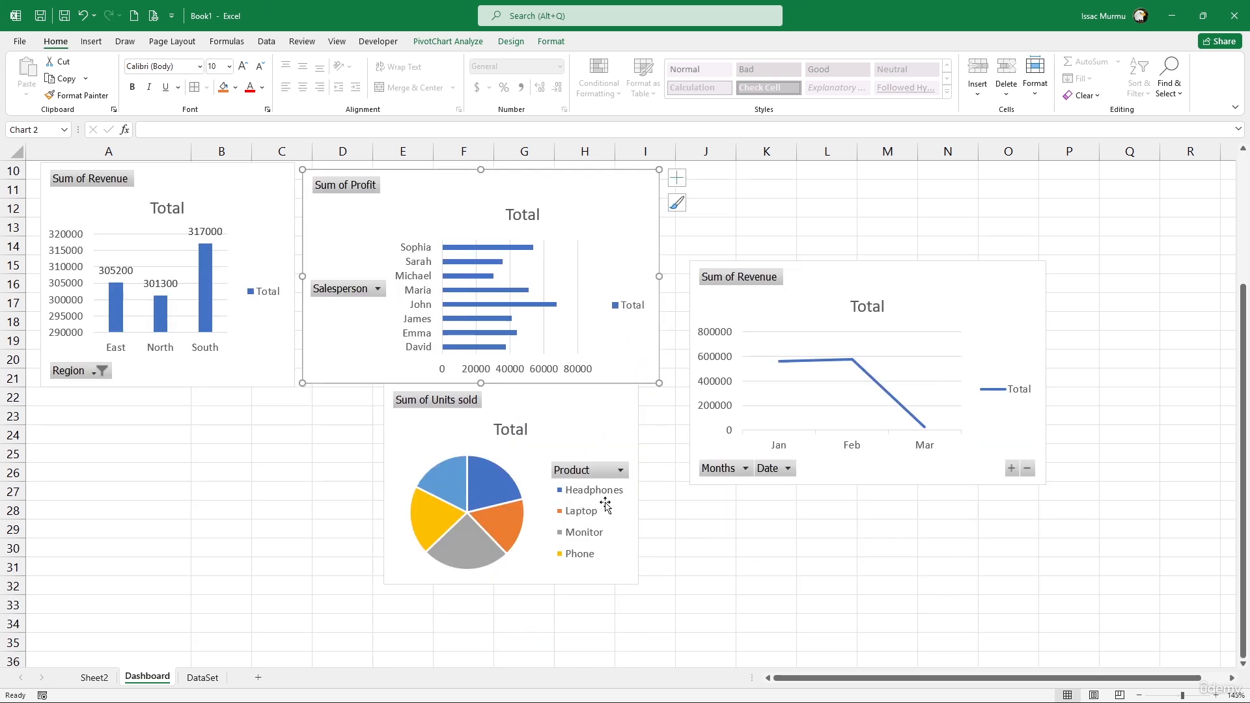
{"action": "left_click", "coordinate": [891, 277]}
{"action": "left_click_drag", "start_coordinate": [890, 276], "coordinate": [229, 405]}
{"action": "scroll", "coordinate": [479, 410], "scroll_direction": "up", "scroll_amount": 3}
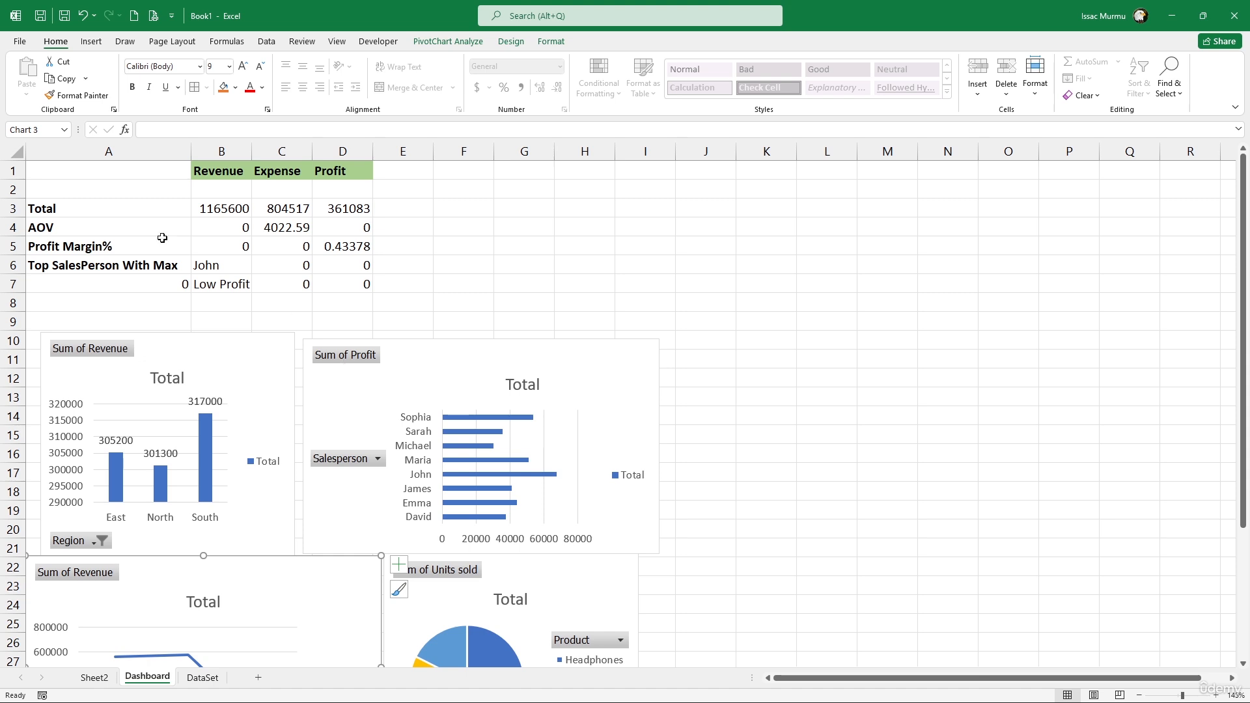
Insert four blank rows above the summary table's header row.
{"action": "left_click", "coordinate": [9, 171]}
{"action": "left_click_drag", "start_coordinate": [9, 172], "coordinate": [9, 226]}
{"action": "right_click", "coordinate": [9, 226]}
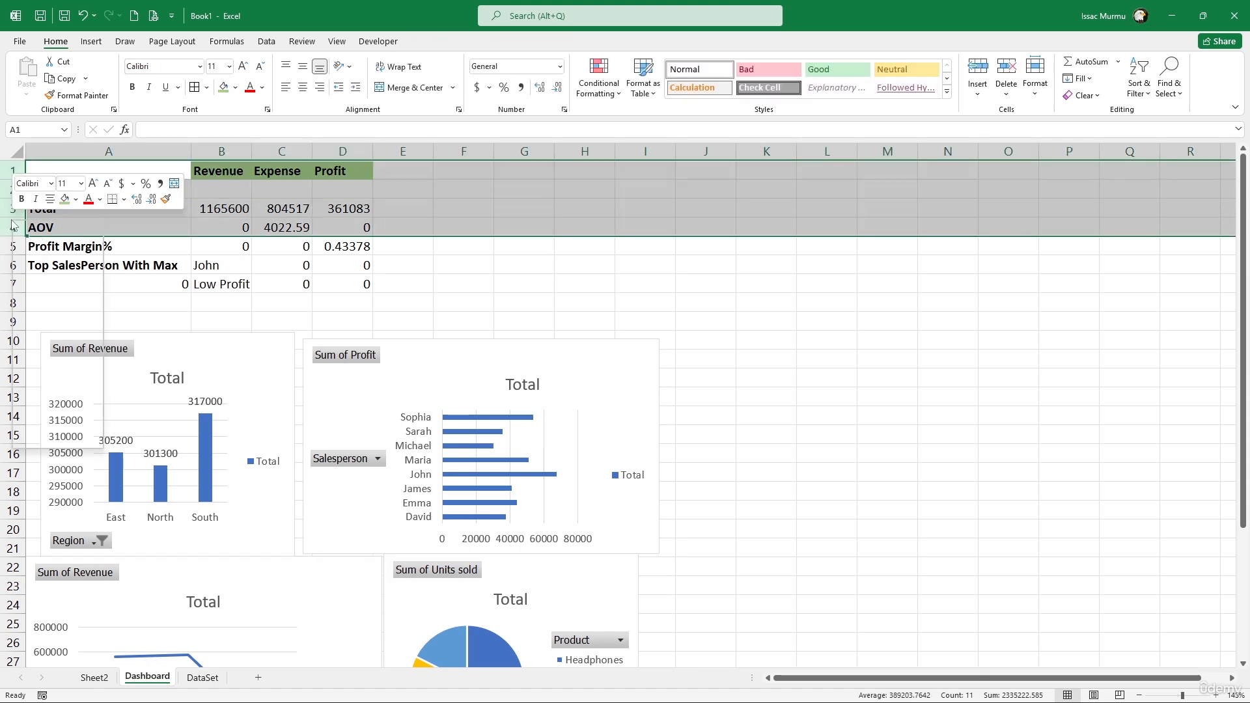
{"action": "left_click", "coordinate": [47, 326]}
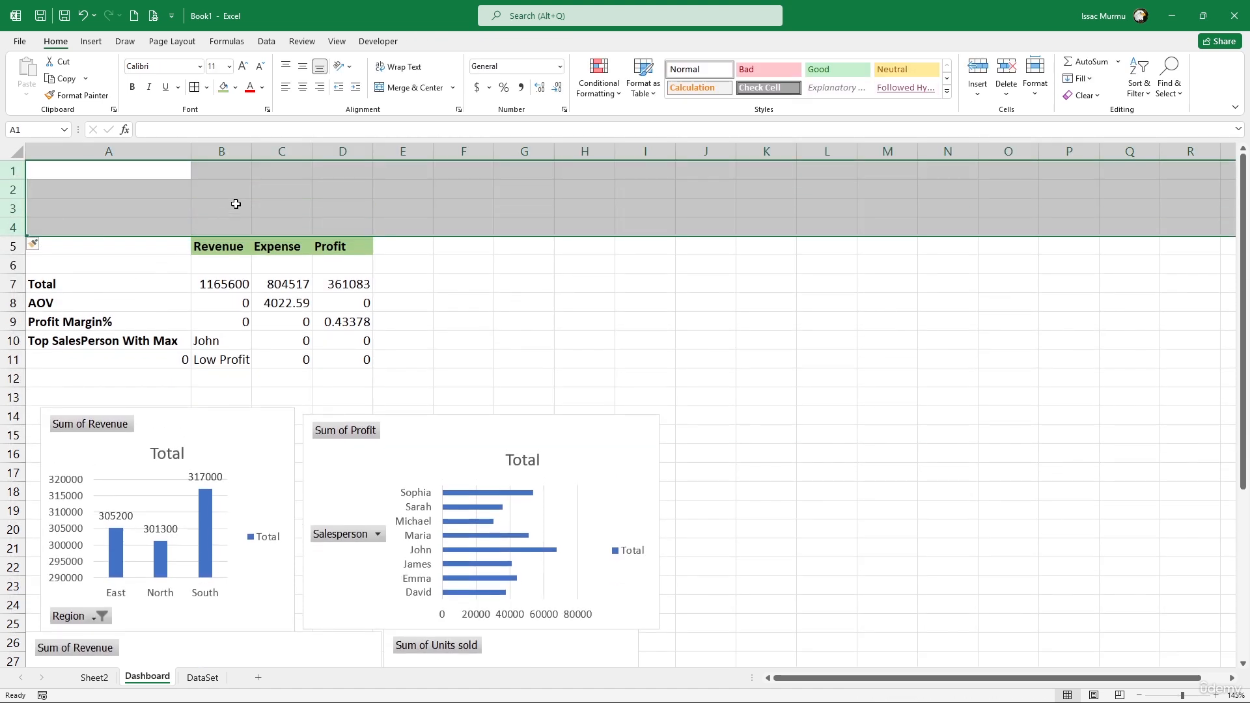
{"action": "left_click", "coordinate": [248, 189]}
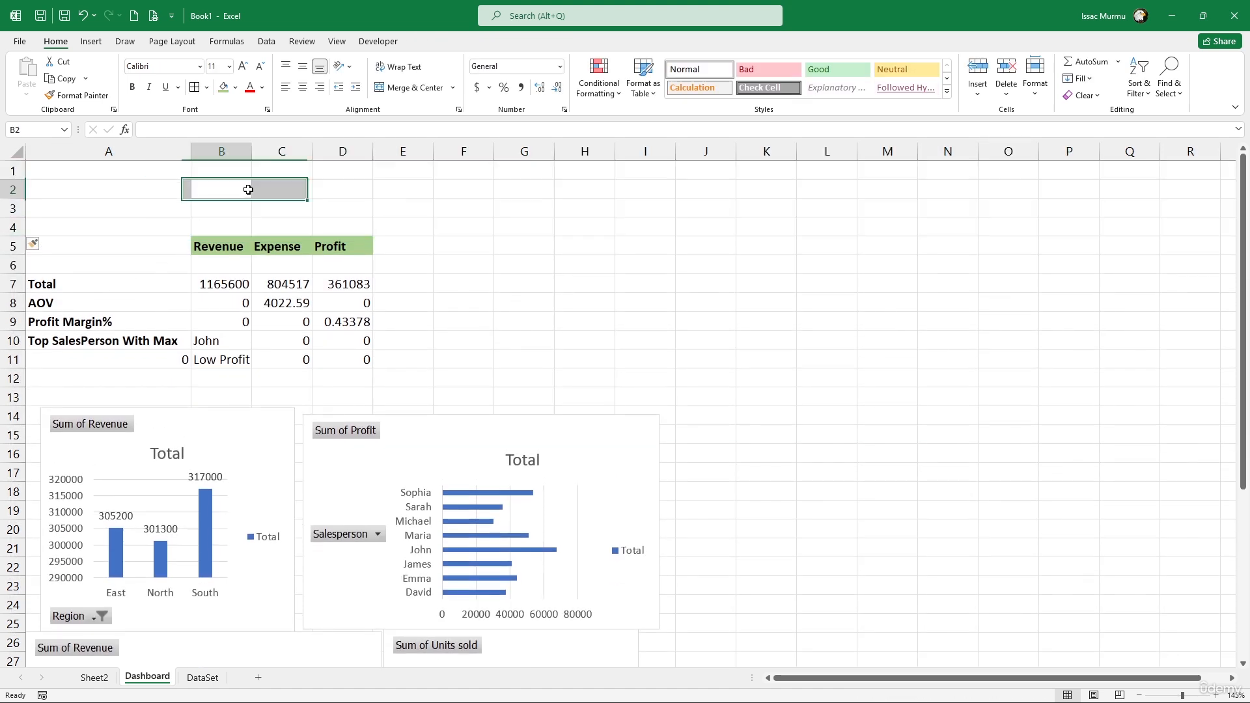
Copy the Product and Region slicers from Sheet2 and paste them at A1 of the Dashboard sheet.
{"action": "left_click", "coordinate": [203, 678]}
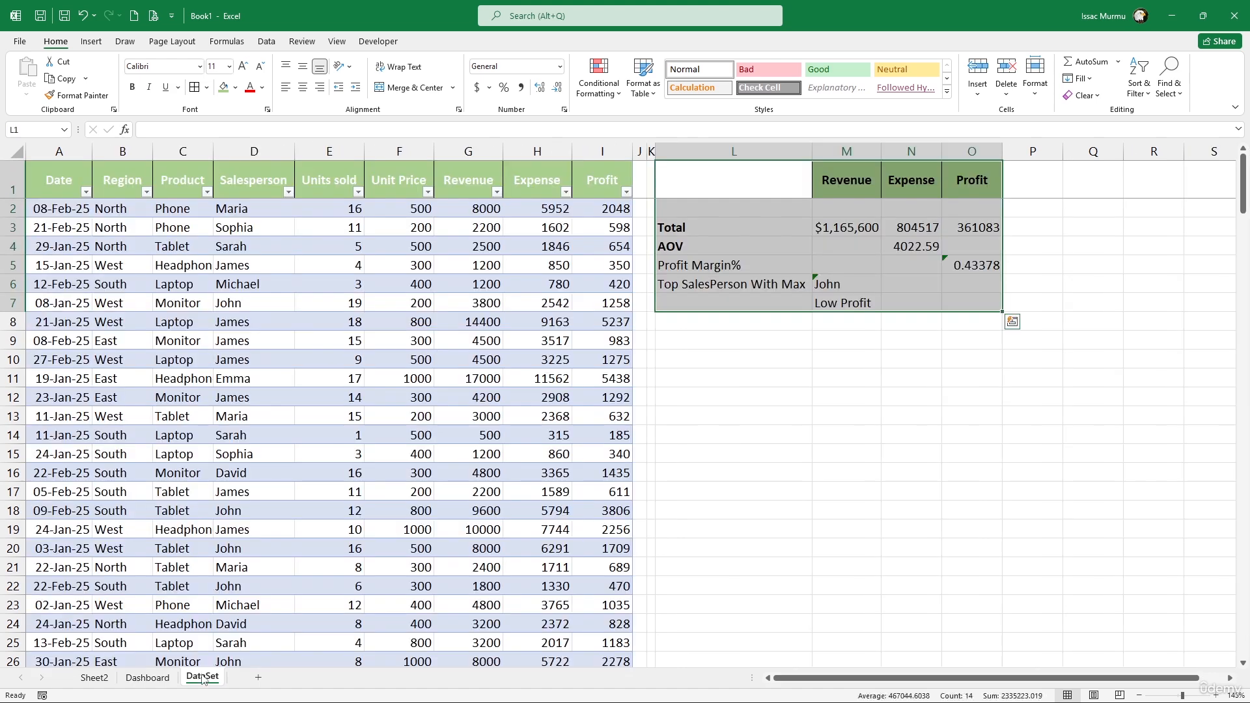
{"action": "left_click", "coordinate": [95, 678]}
{"action": "scroll", "coordinate": [557, 218], "scroll_direction": "up", "scroll_amount": 2}
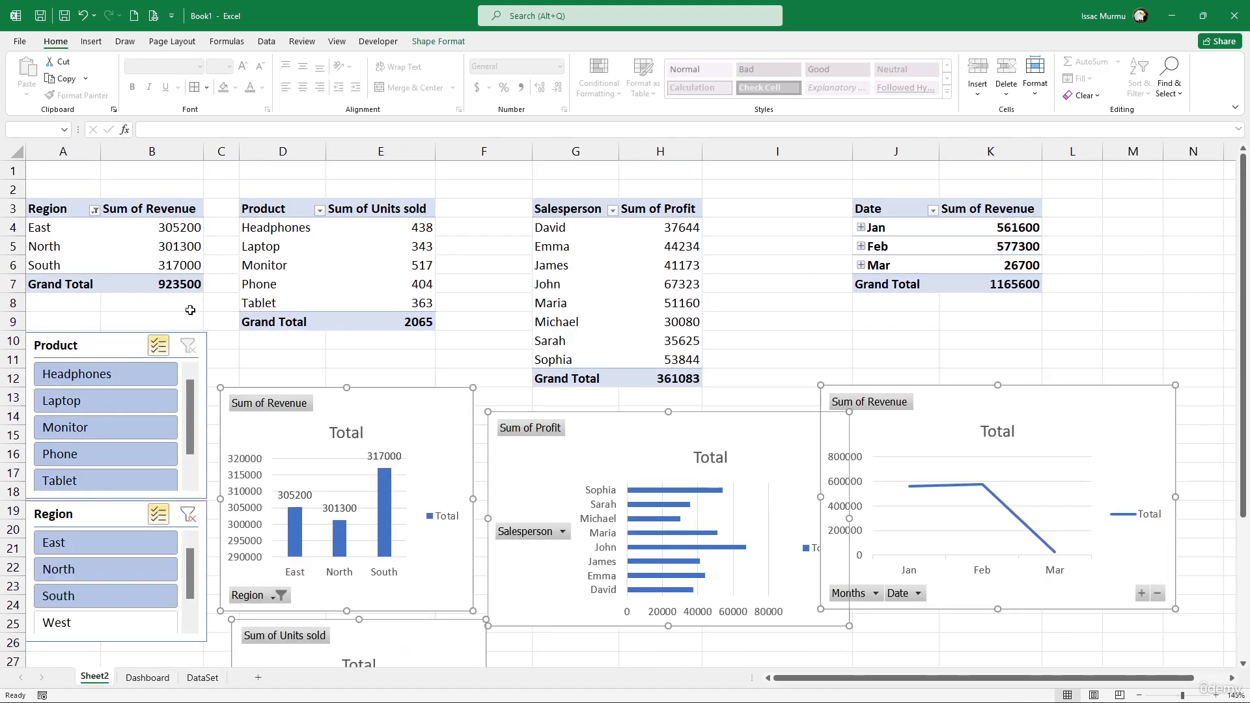
{"action": "left_click", "coordinate": [78, 349]}
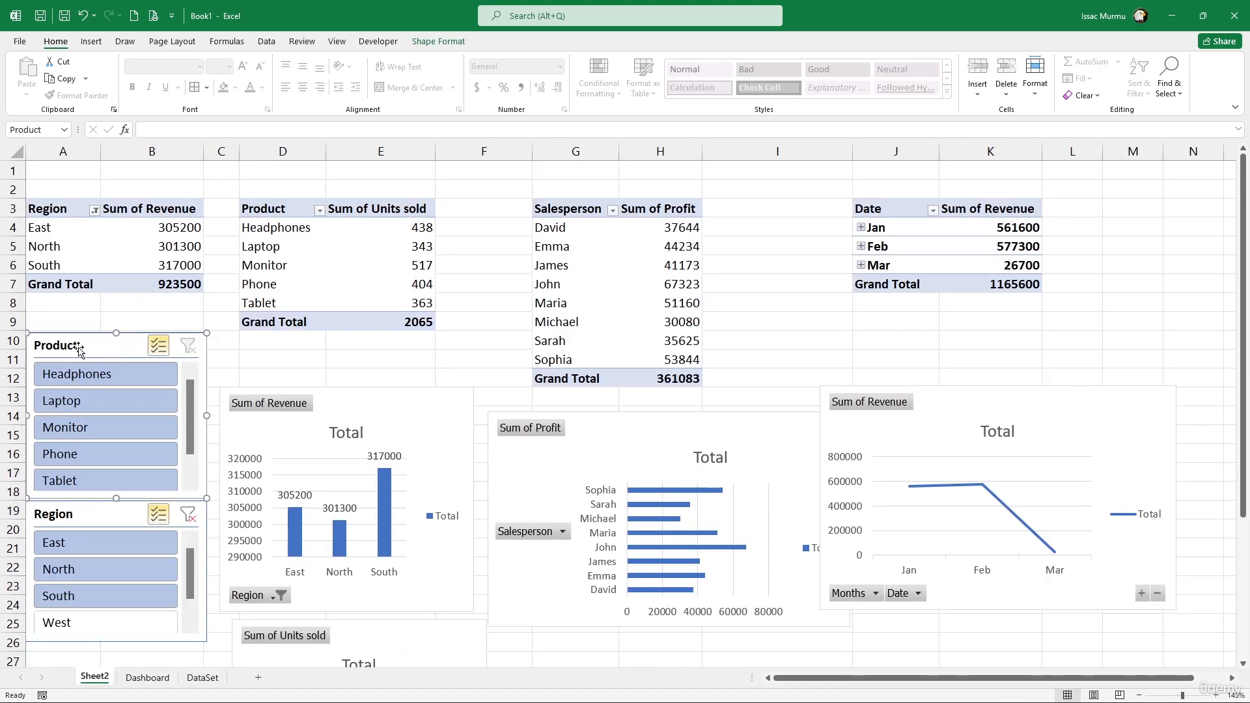
{"action": "left_click", "coordinate": [91, 514], "text": "ctrl"}
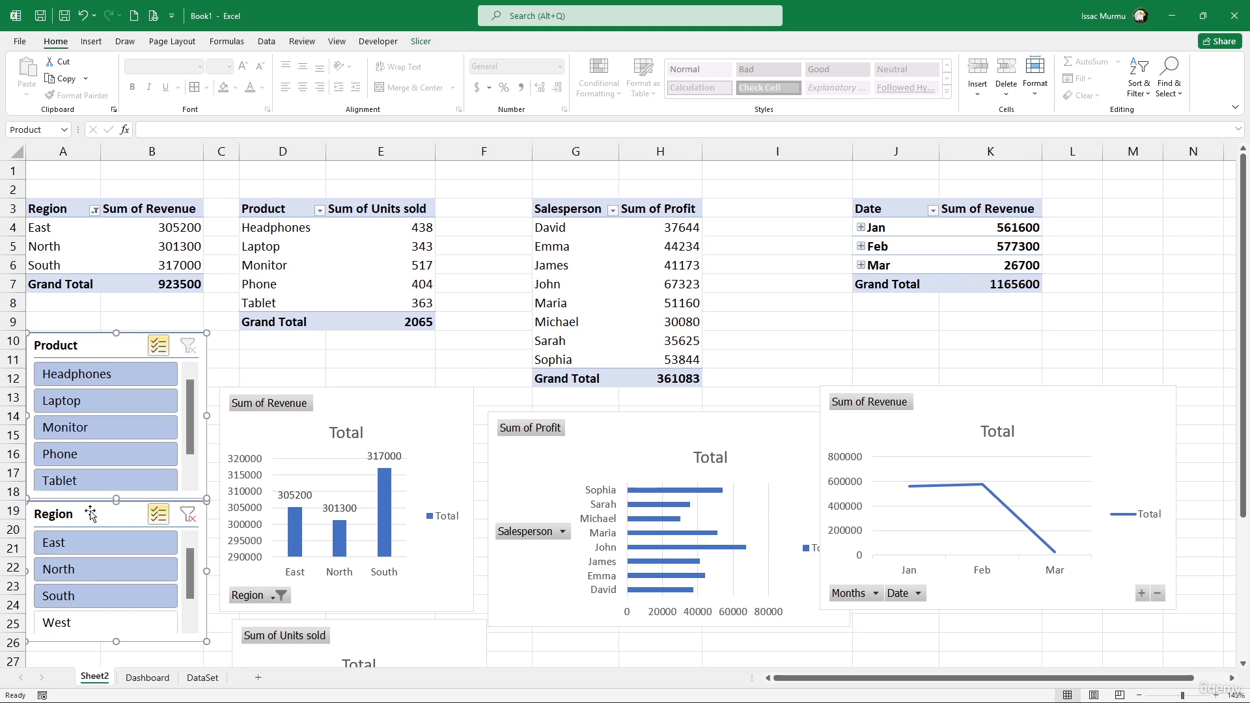
{"action": "key", "text": "ctrl+c"}
{"action": "left_click", "coordinate": [147, 678]}
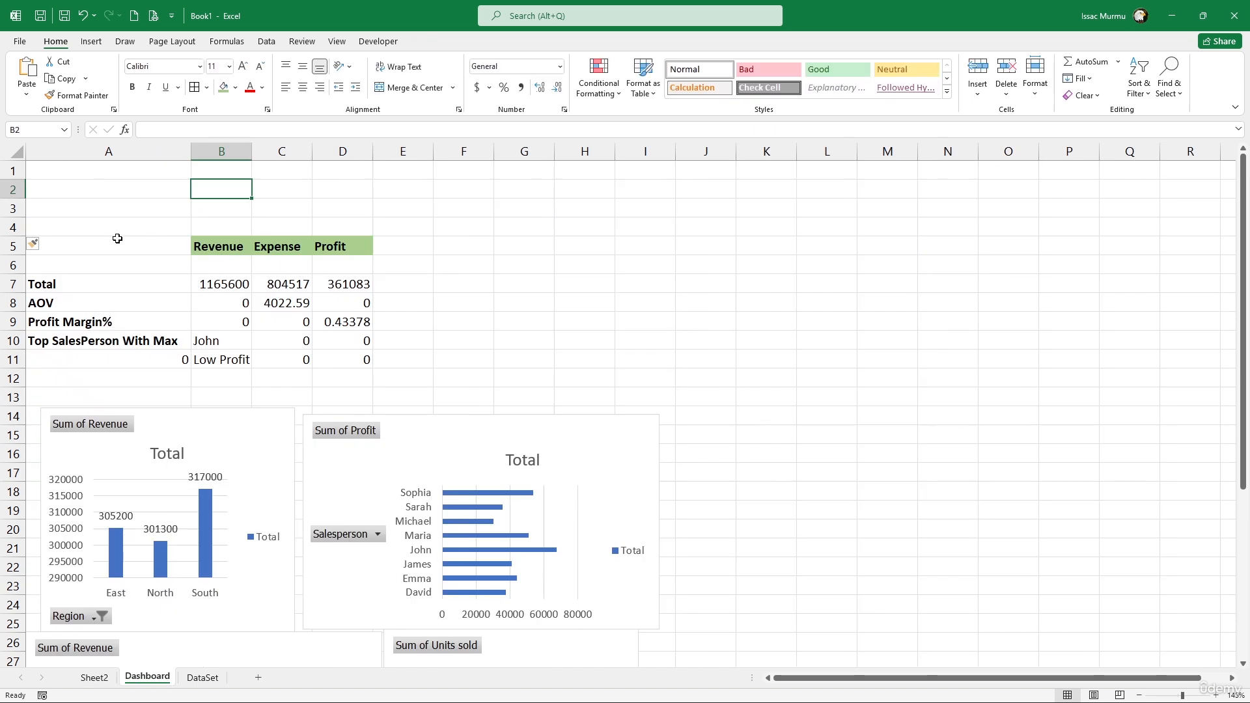
{"action": "left_click", "coordinate": [93, 170]}
{"action": "key", "text": "ctrl+v"}
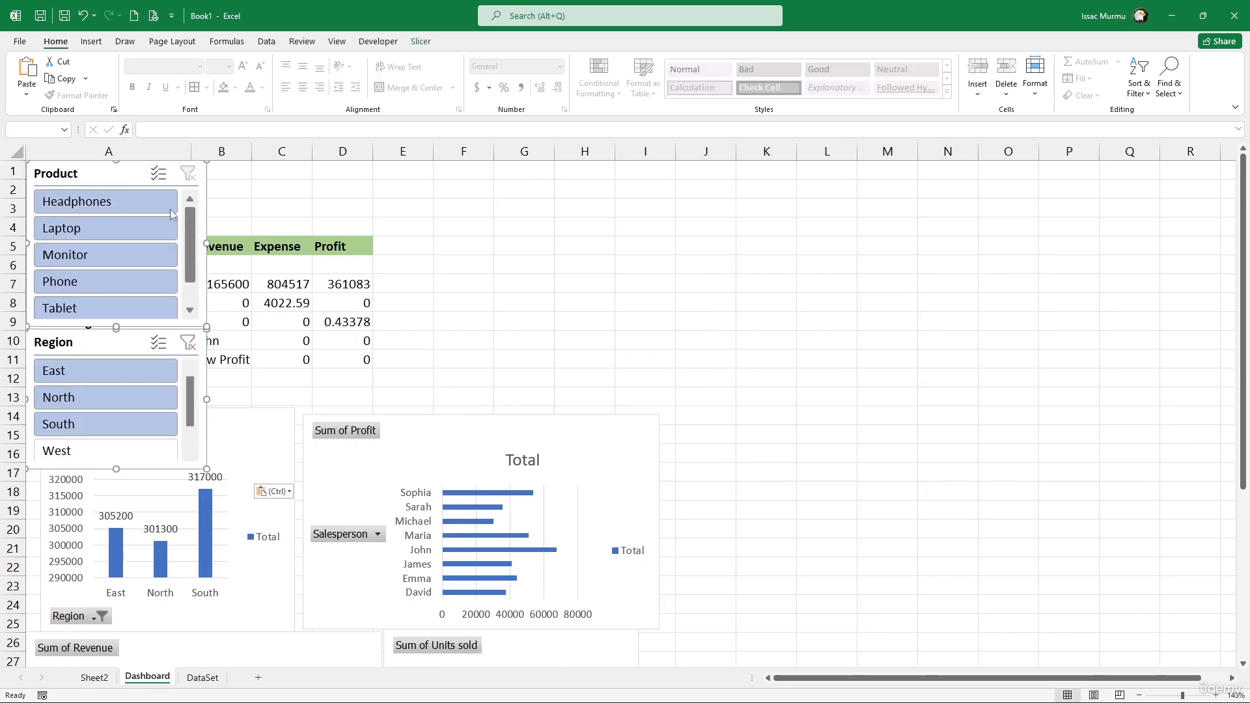
Insert four more blank rows at rows 1 to 4 of the Dashboard to make room for the slicers.
{"action": "left_click_drag", "start_coordinate": [11, 172], "coordinate": [11, 225]}
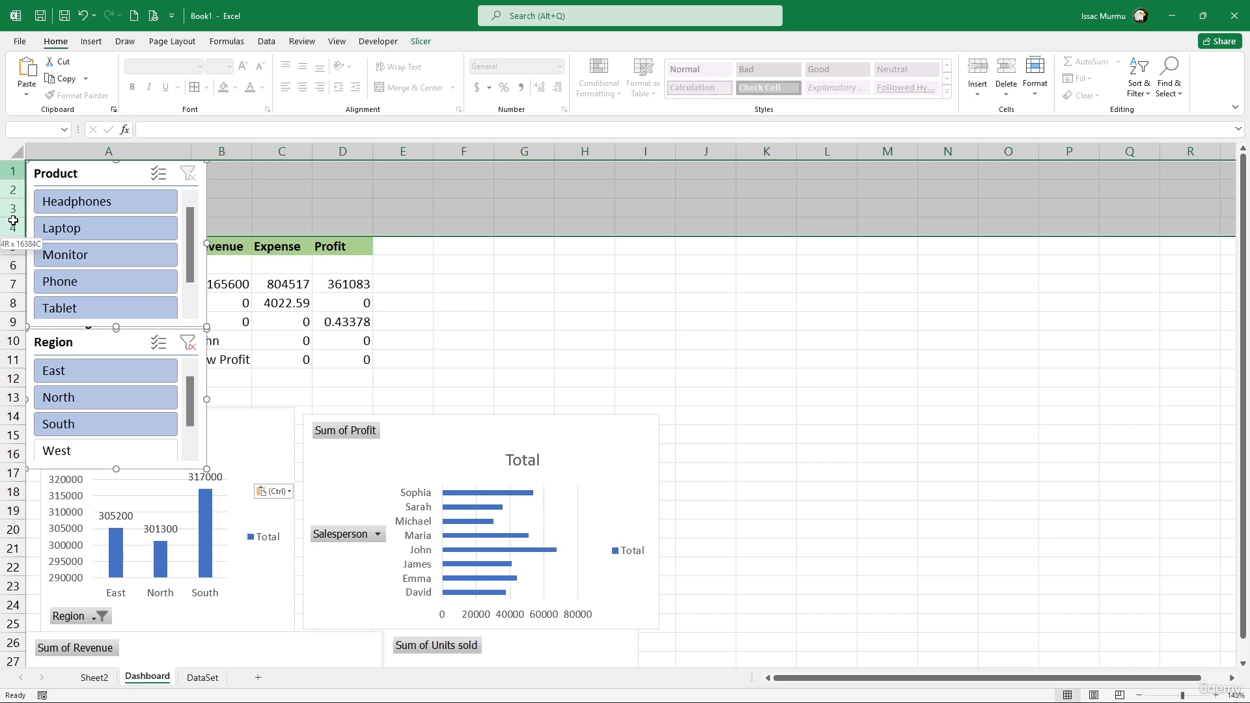
{"action": "right_click", "coordinate": [13, 221]}
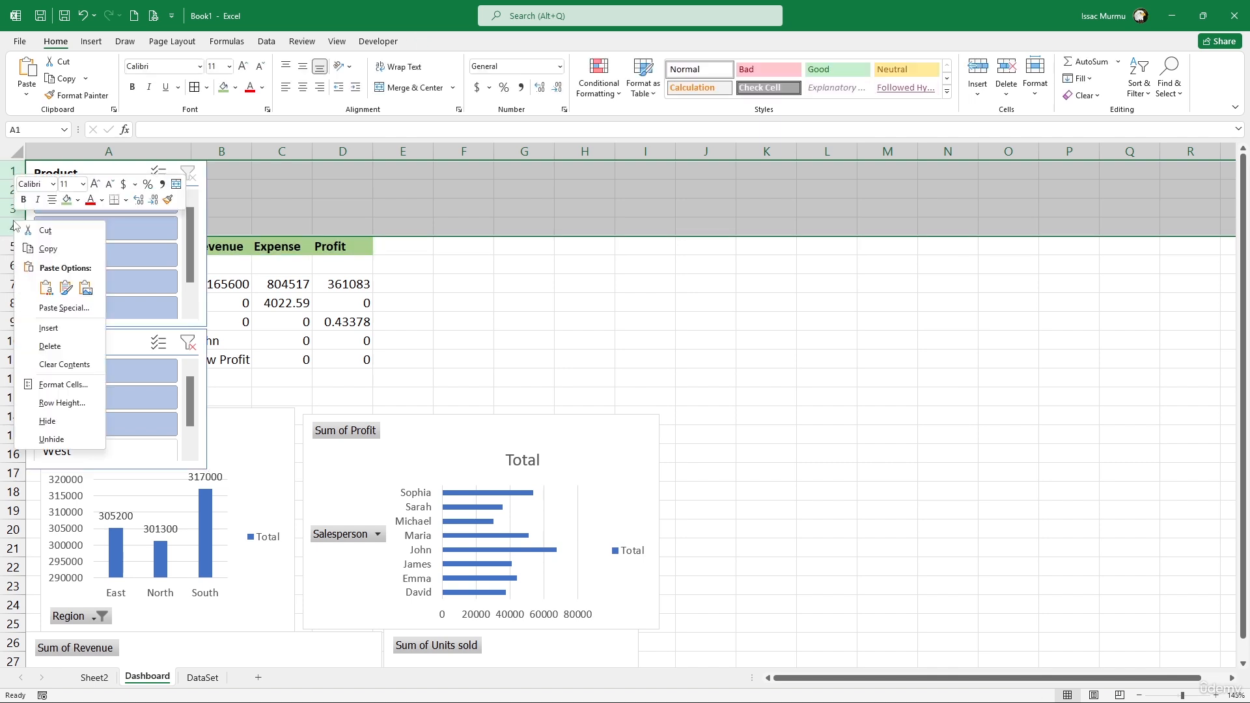
{"action": "left_click", "coordinate": [55, 328]}
{"action": "left_click", "coordinate": [313, 299]}
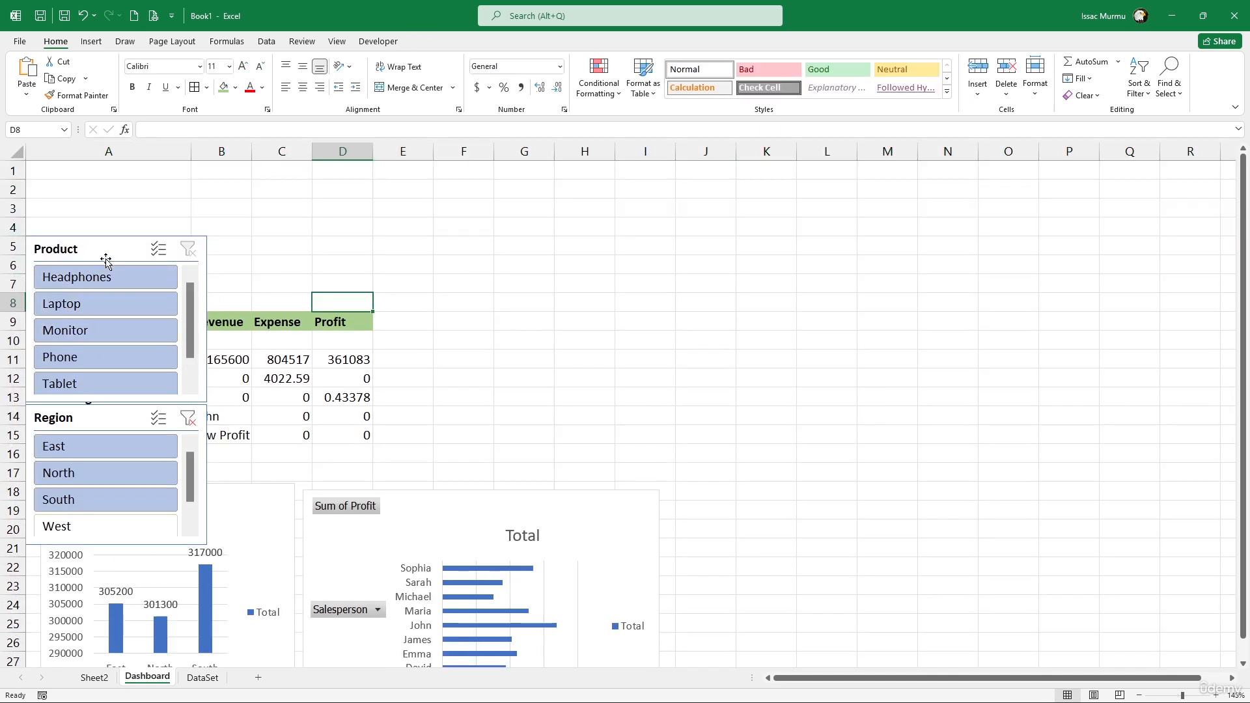
Place the Product and Region slicers side by side above the summary table, shortening them to end around row 8.
{"action": "left_click_drag", "start_coordinate": [94, 249], "coordinate": [101, 174]}
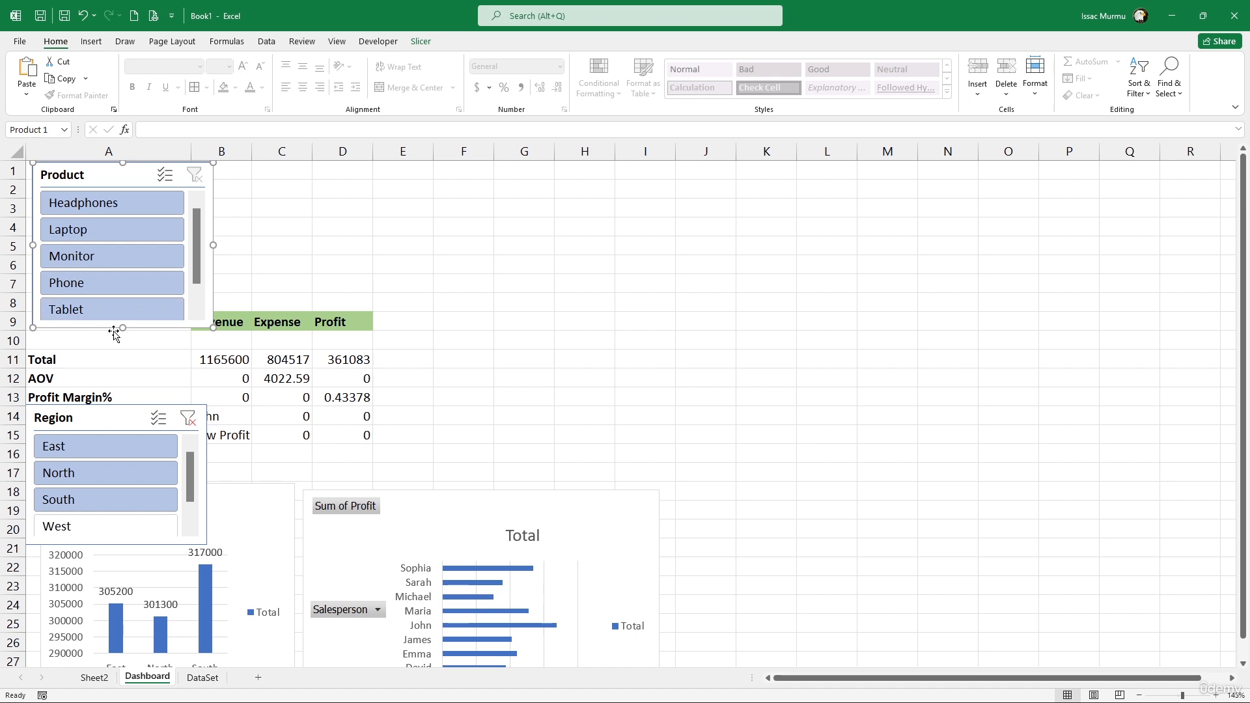
{"action": "left_click_drag", "start_coordinate": [121, 328], "coordinate": [123, 299]}
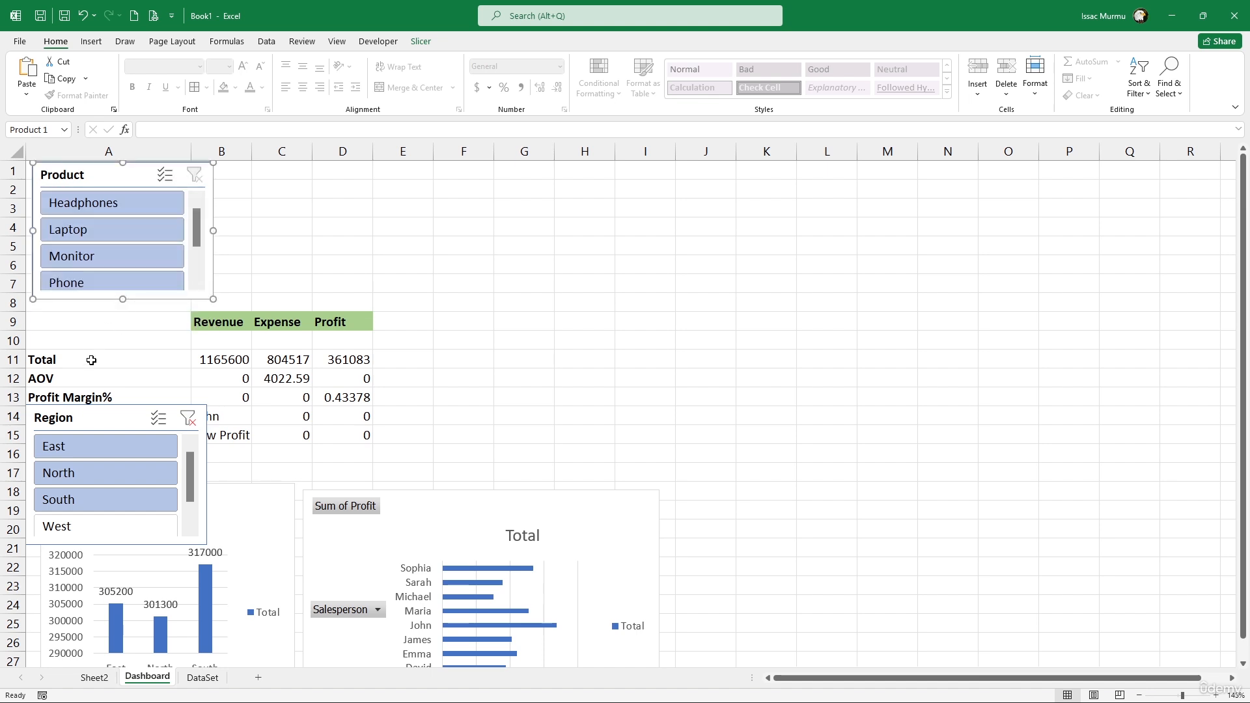
{"action": "left_click", "coordinate": [95, 446]}
{"action": "left_click_drag", "start_coordinate": [108, 418], "coordinate": [296, 172]}
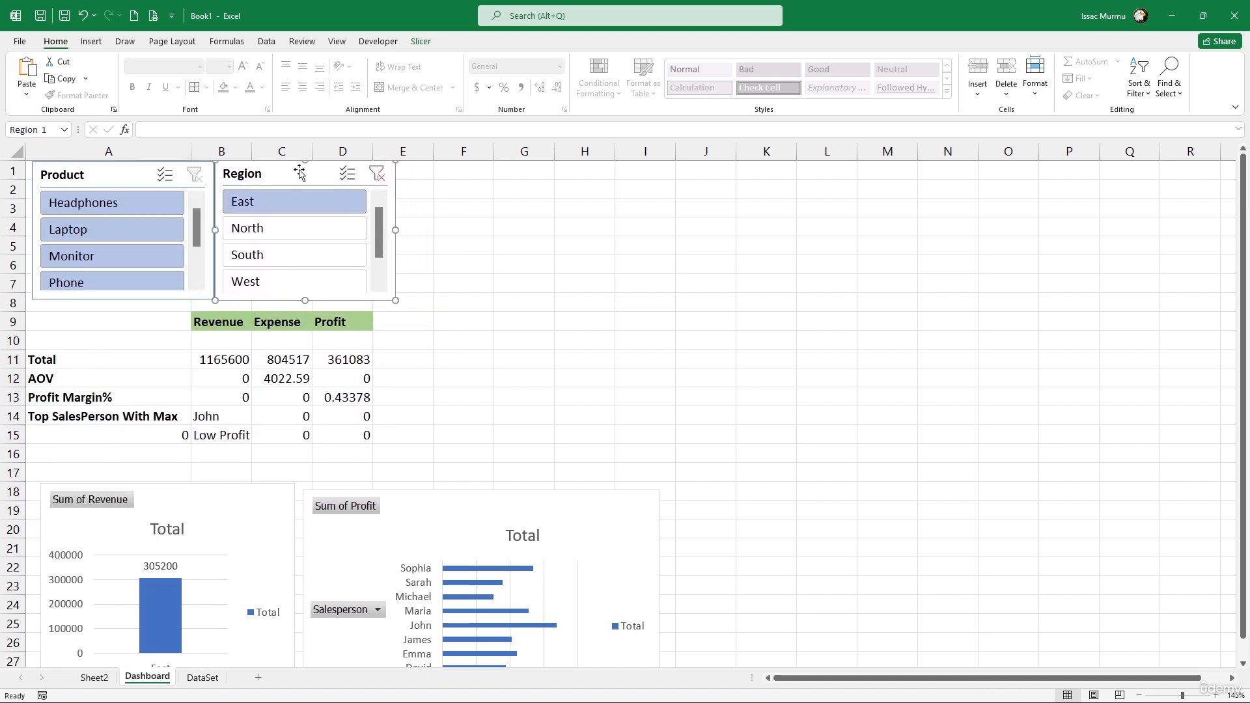
{"action": "left_click", "coordinate": [423, 301]}
{"action": "scroll", "coordinate": [112, 529], "scroll_direction": "down", "scroll_amount": 2}
{"action": "scroll", "coordinate": [145, 435], "scroll_direction": "up", "scroll_amount": 2}
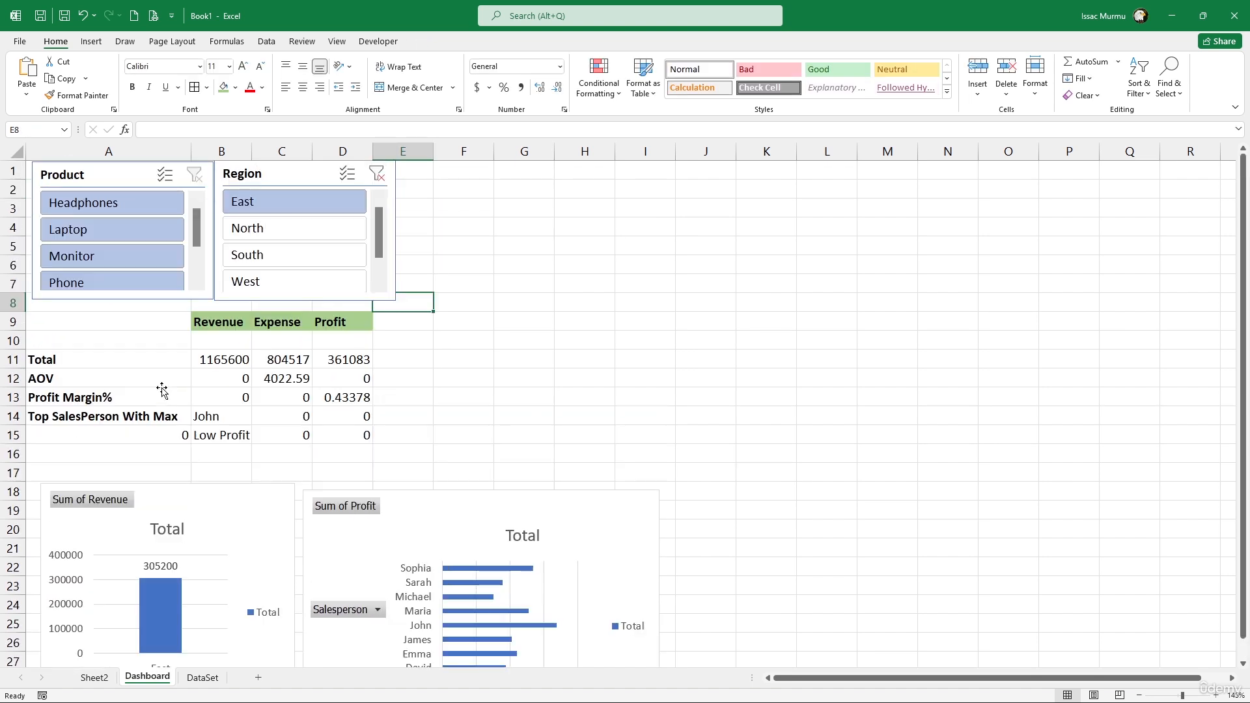
Filter the Region slicer to South, then turn on multi-select and add East and North.
{"action": "left_click", "coordinate": [264, 260]}
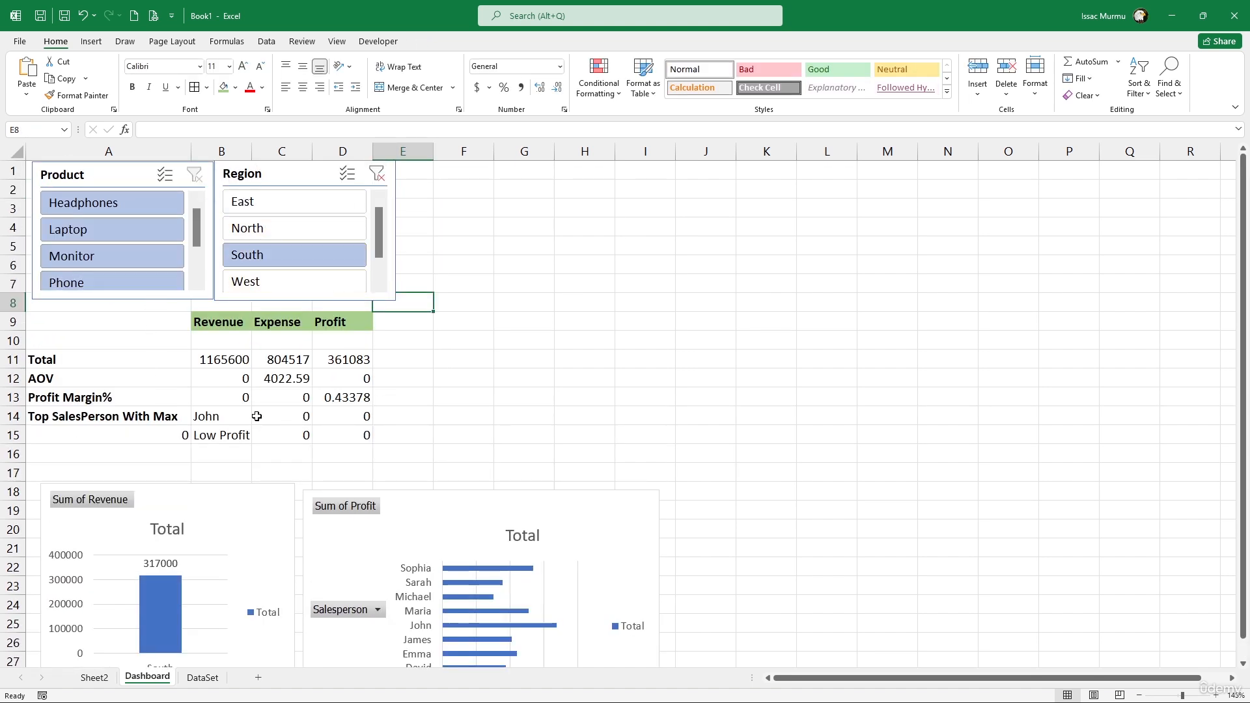
{"action": "left_click", "coordinate": [347, 173]}
{"action": "left_click", "coordinate": [287, 203]}
{"action": "left_click", "coordinate": [284, 236]}
{"action": "scroll", "coordinate": [240, 405], "scroll_direction": "down", "scroll_amount": 2}
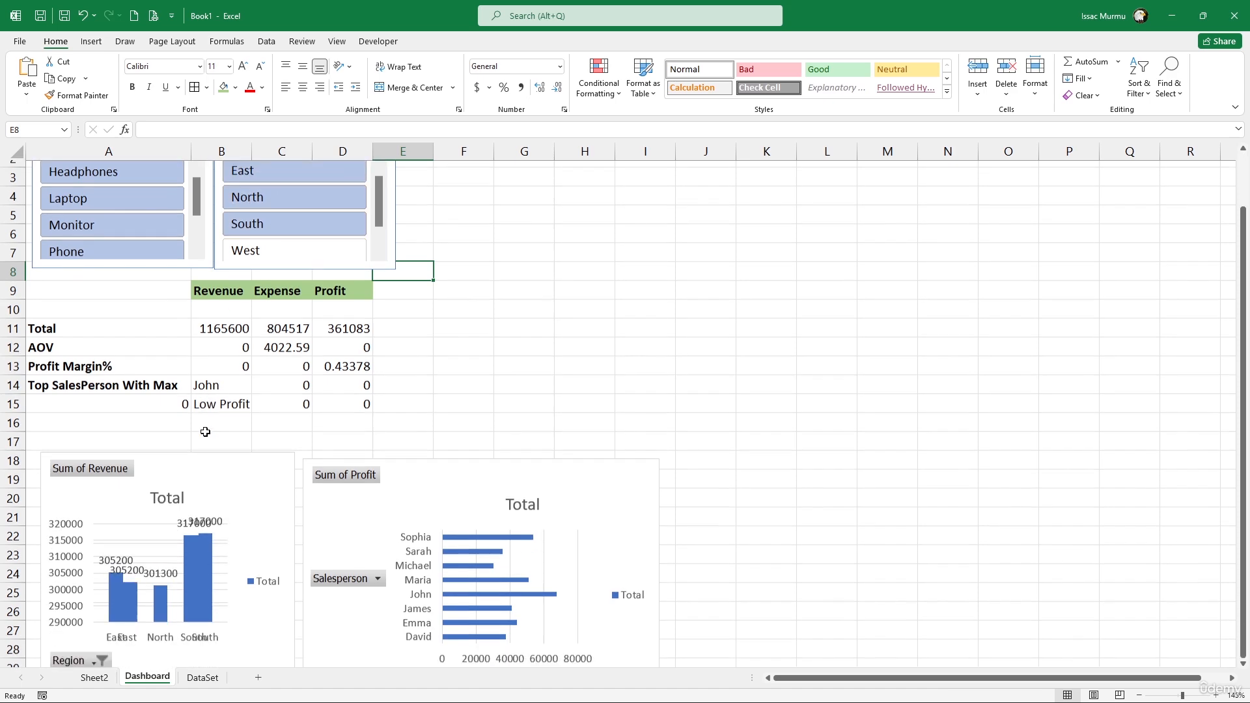
{"action": "scroll", "coordinate": [240, 397], "scroll_direction": "down", "scroll_amount": 2}
{"action": "scroll", "coordinate": [240, 388], "scroll_direction": "up", "scroll_amount": 4}
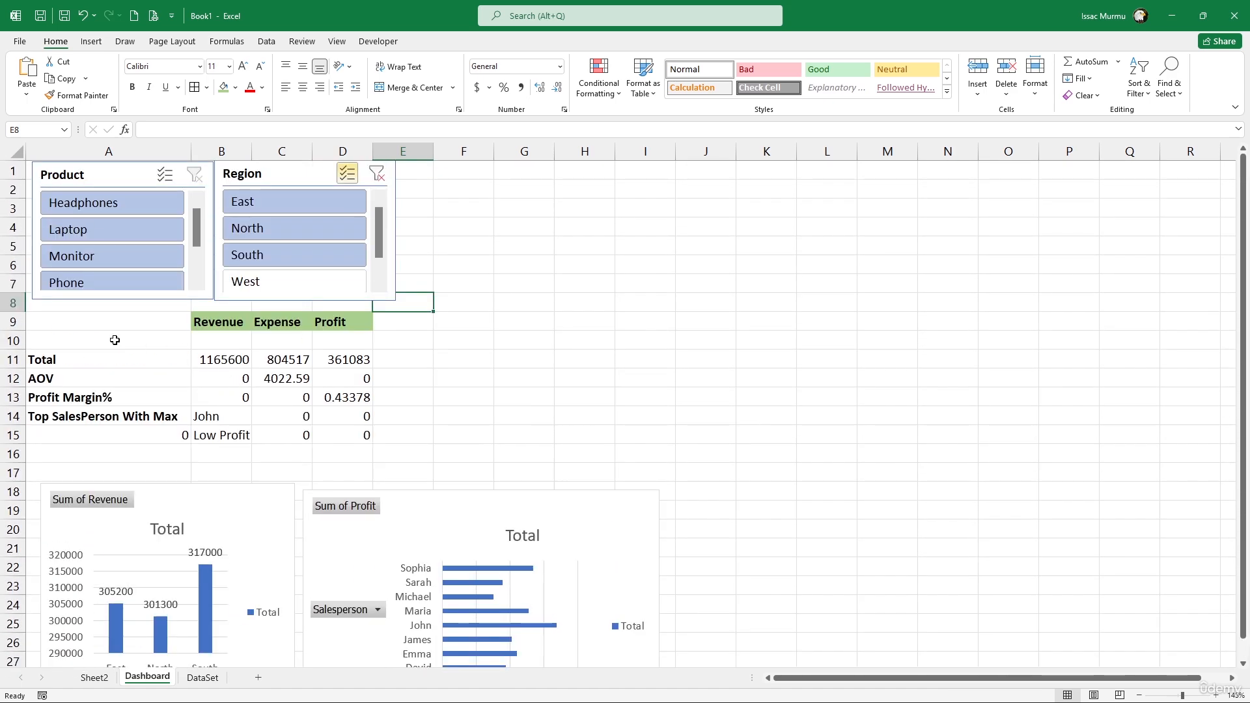
Hide rows 9 to 15 containing the summary table.
{"action": "left_click", "coordinate": [7, 319]}
{"action": "left_click_drag", "start_coordinate": [8, 319], "coordinate": [11, 435]}
{"action": "right_click", "coordinate": [11, 435]}
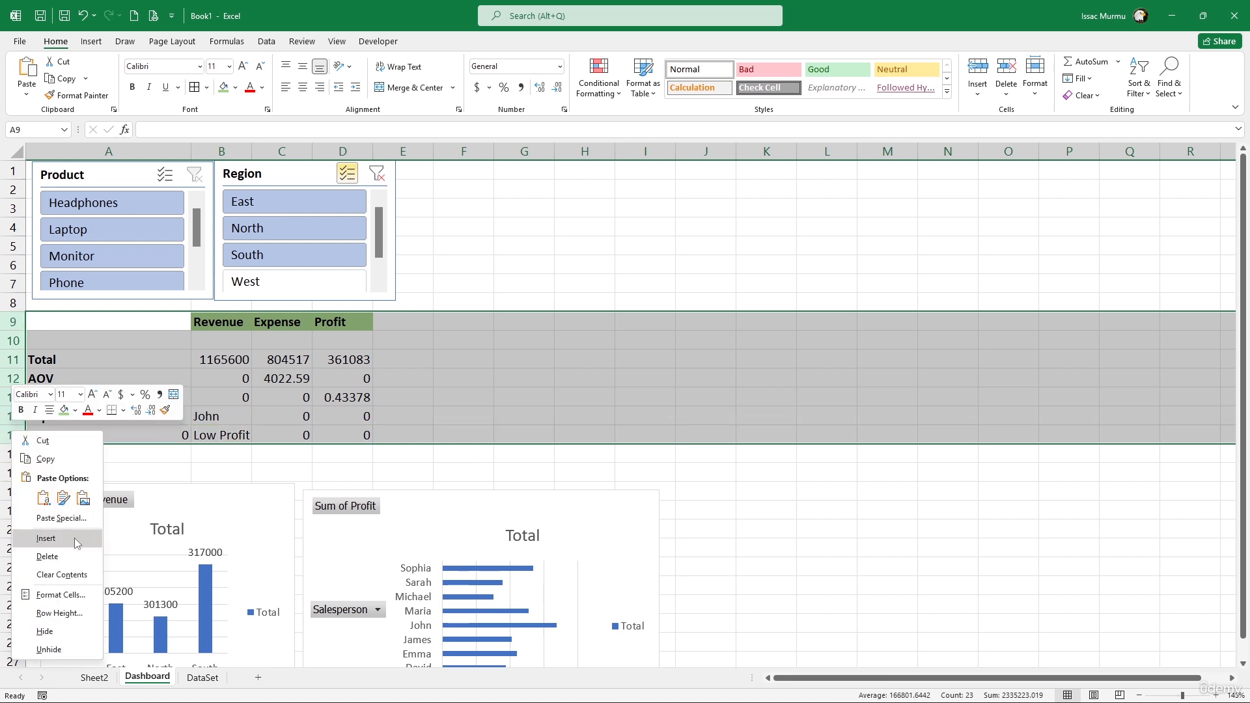
{"action": "left_click", "coordinate": [65, 631]}
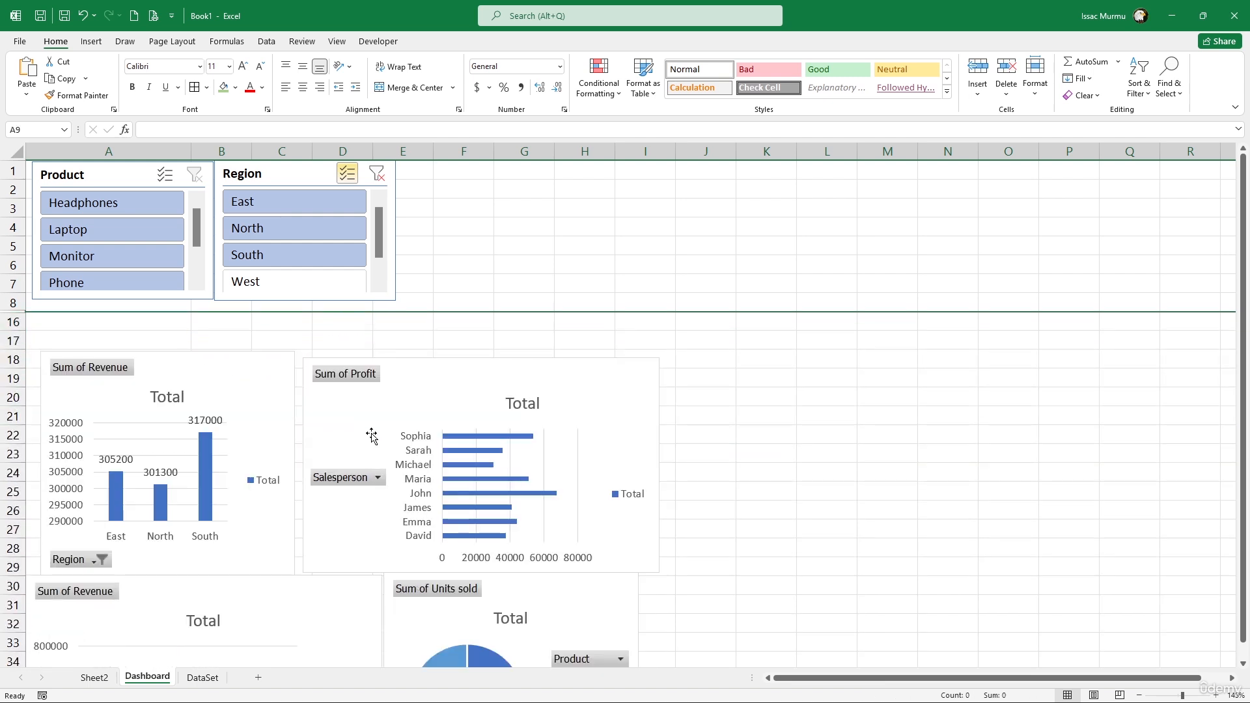
{"action": "left_click", "coordinate": [515, 319]}
Add West to the Region slicer's selection and filter the Product slicer to Laptop, checking the revenue-by-region chart.
{"action": "left_click", "coordinate": [295, 282]}
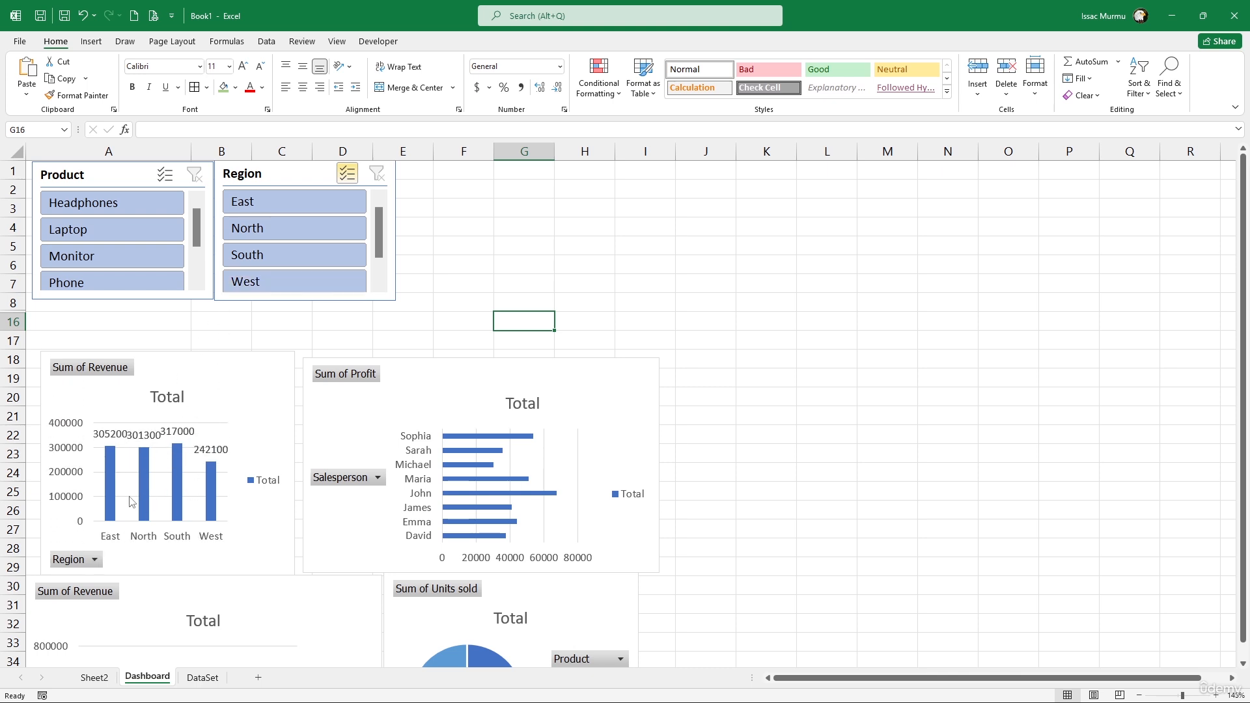
{"action": "scroll", "coordinate": [155, 461], "scroll_direction": "down", "scroll_amount": 1}
{"action": "scroll", "coordinate": [158, 443], "scroll_direction": "up", "scroll_amount": 1}
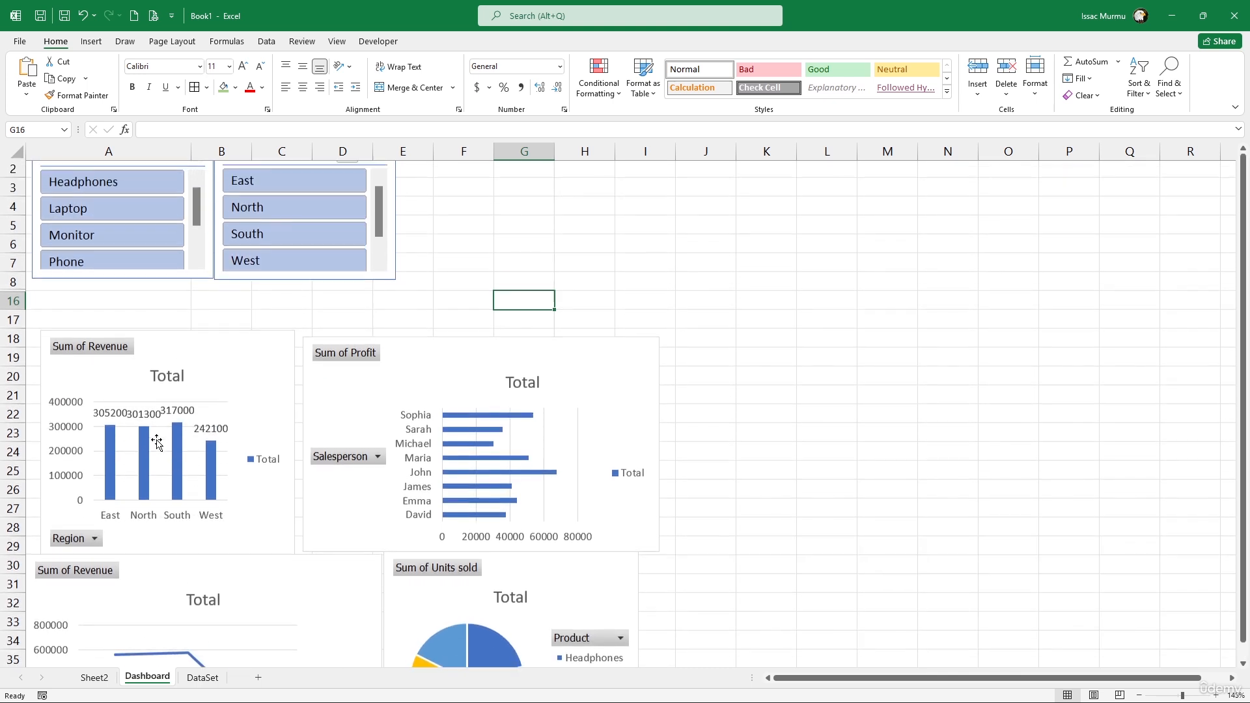
{"action": "left_click", "coordinate": [95, 232]}
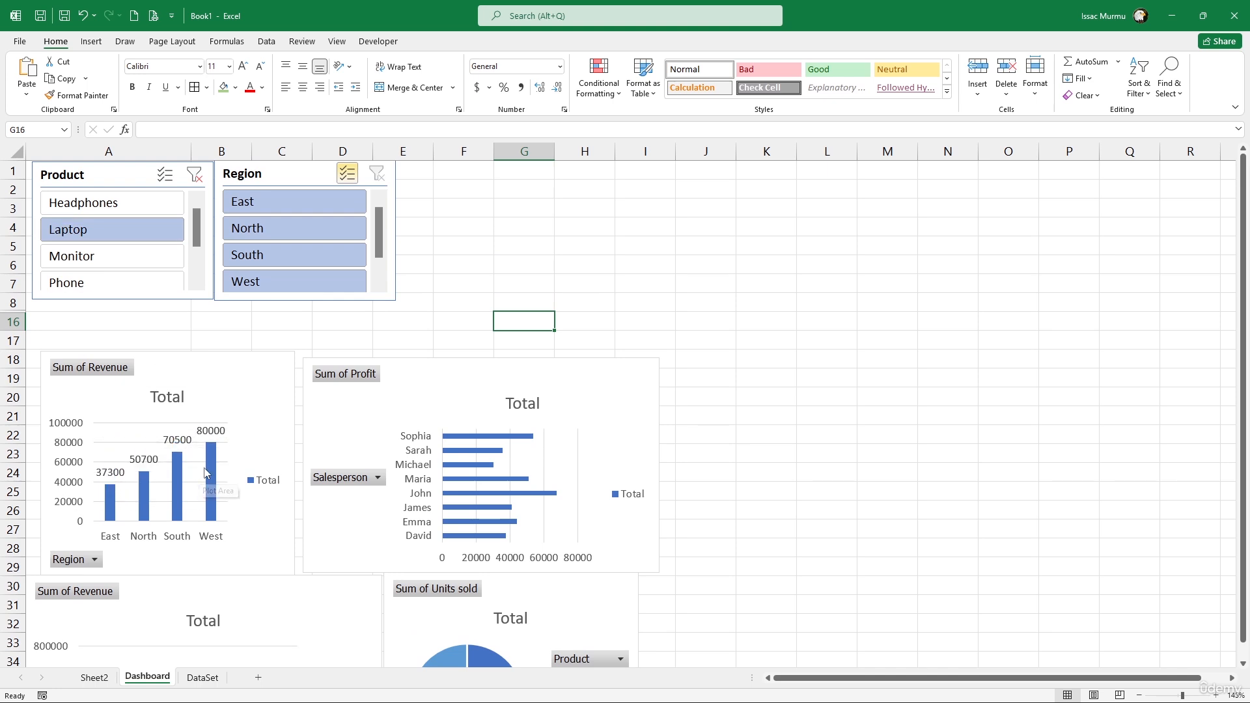
{"action": "mouse_move", "coordinate": [216, 458]}
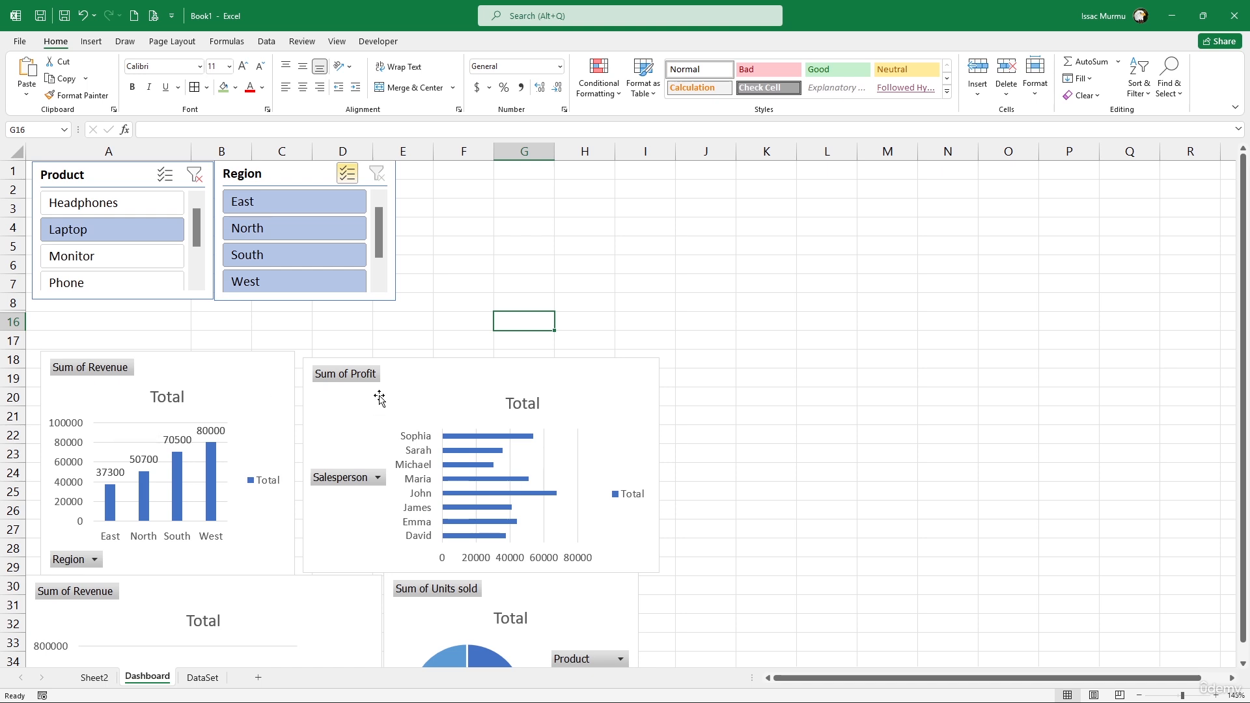
{"action": "left_click", "coordinate": [417, 378]}
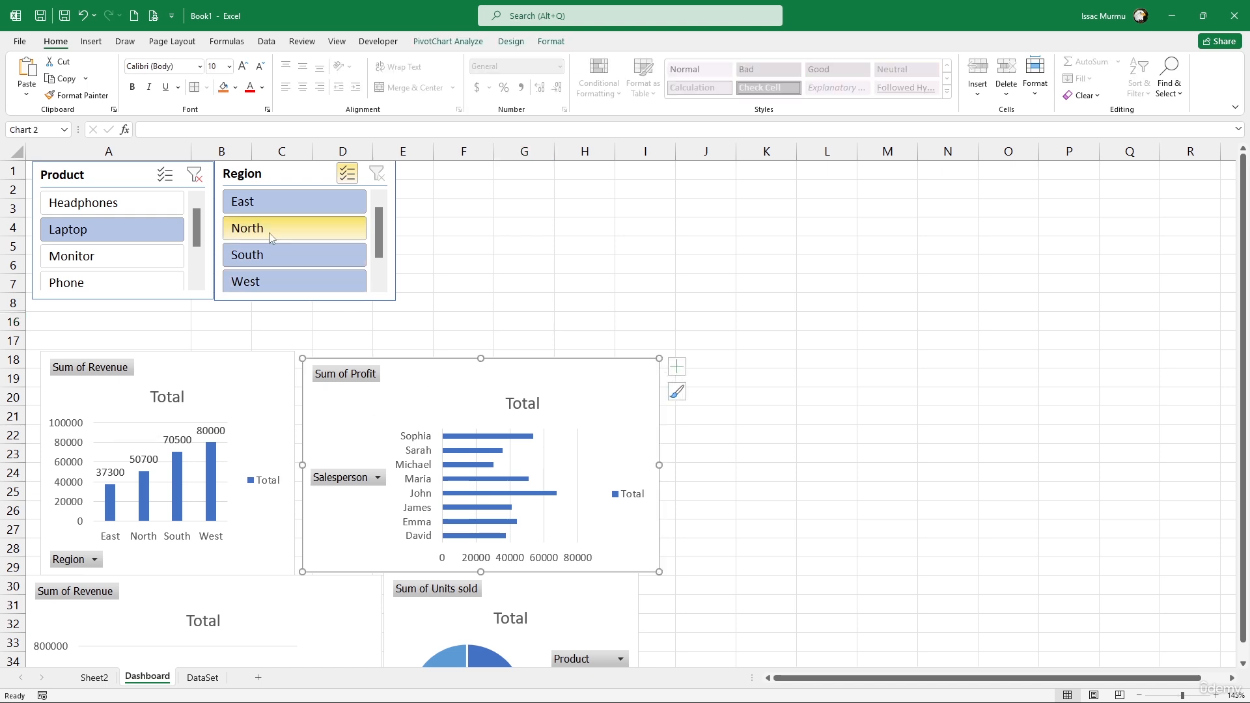
{"action": "right_click", "coordinate": [449, 368]}
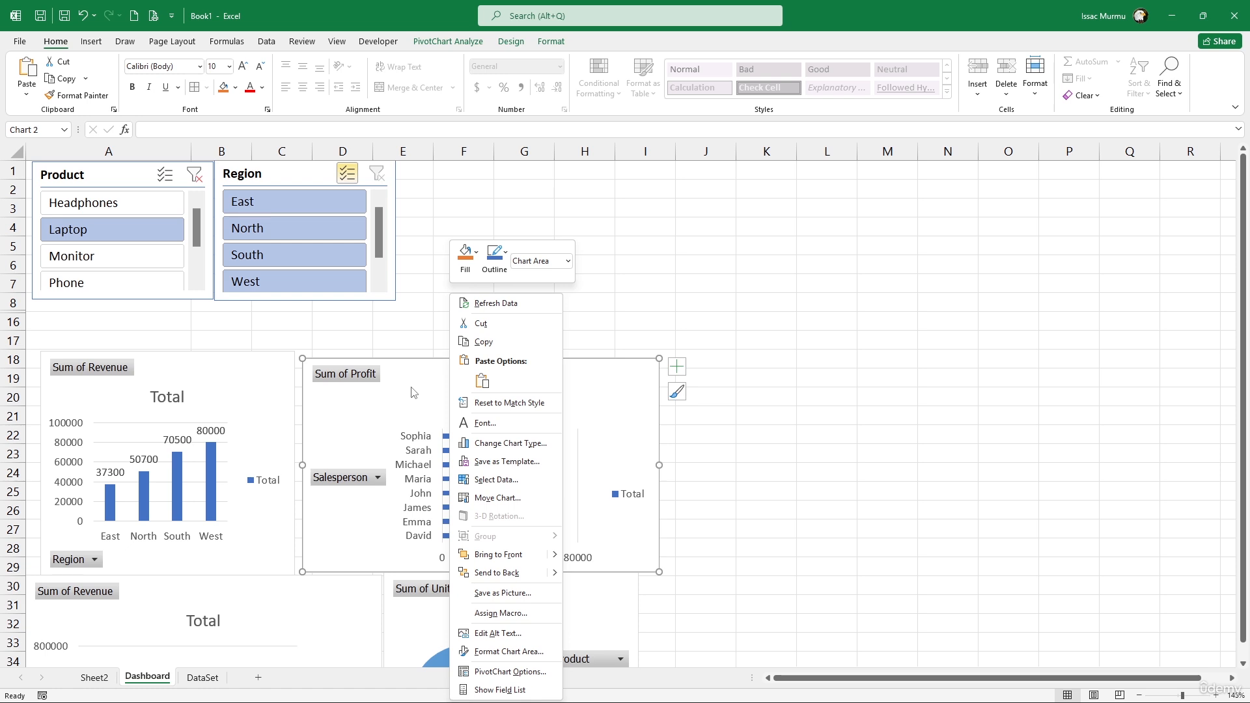
{"action": "left_click", "coordinate": [390, 385]}
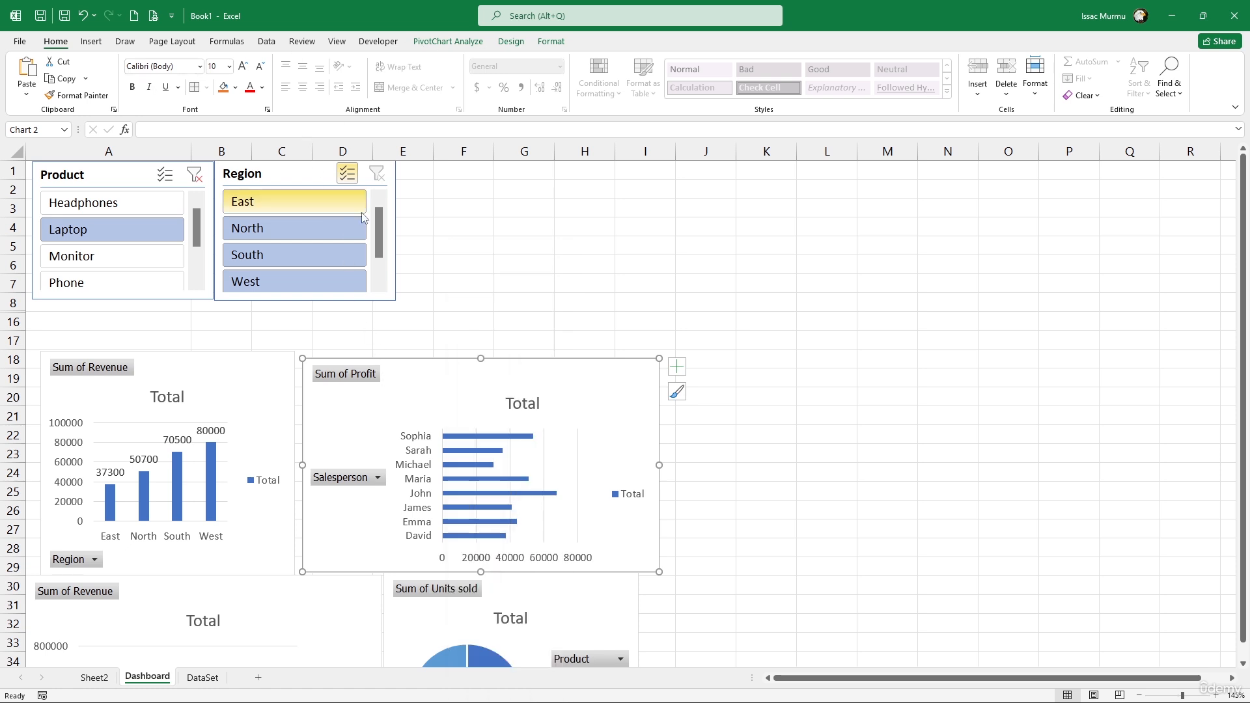
Remove North from the Region slicer's selection and check the Product slicer's settings.
{"action": "left_click", "coordinate": [166, 173]}
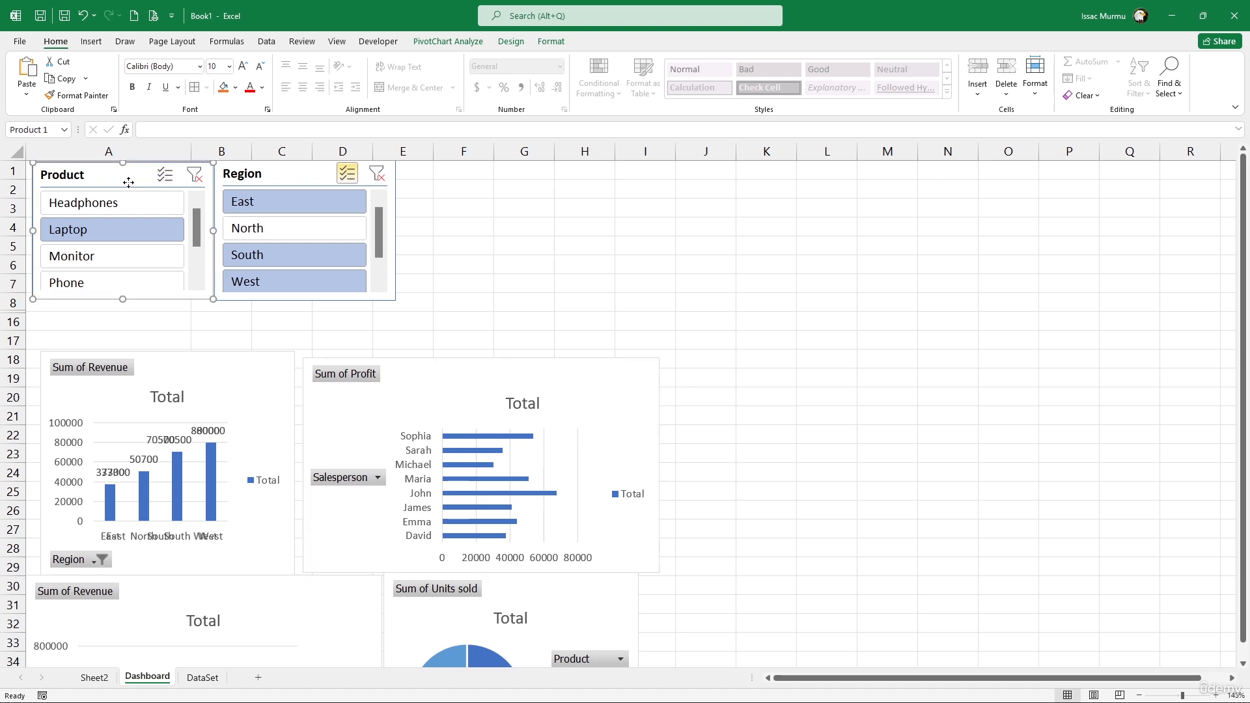
{"action": "right_click", "coordinate": [130, 188]}
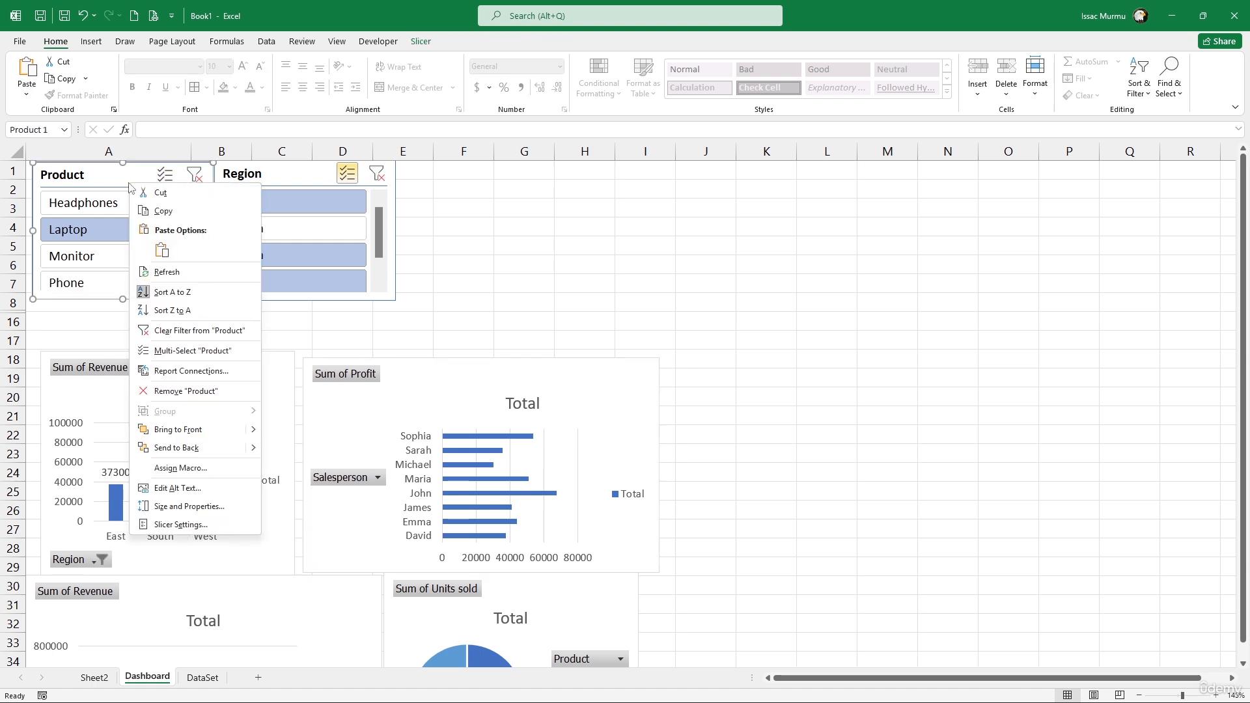
{"action": "left_click", "coordinate": [214, 526]}
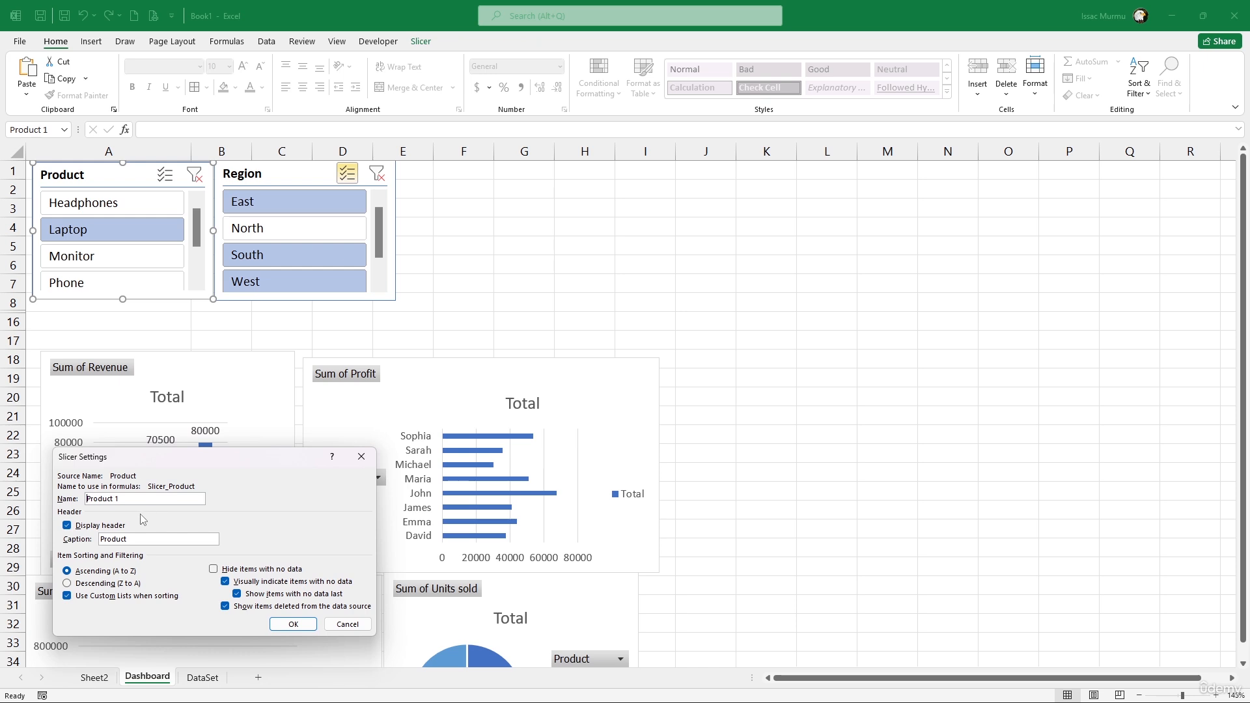
{"action": "left_click", "coordinate": [362, 456]}
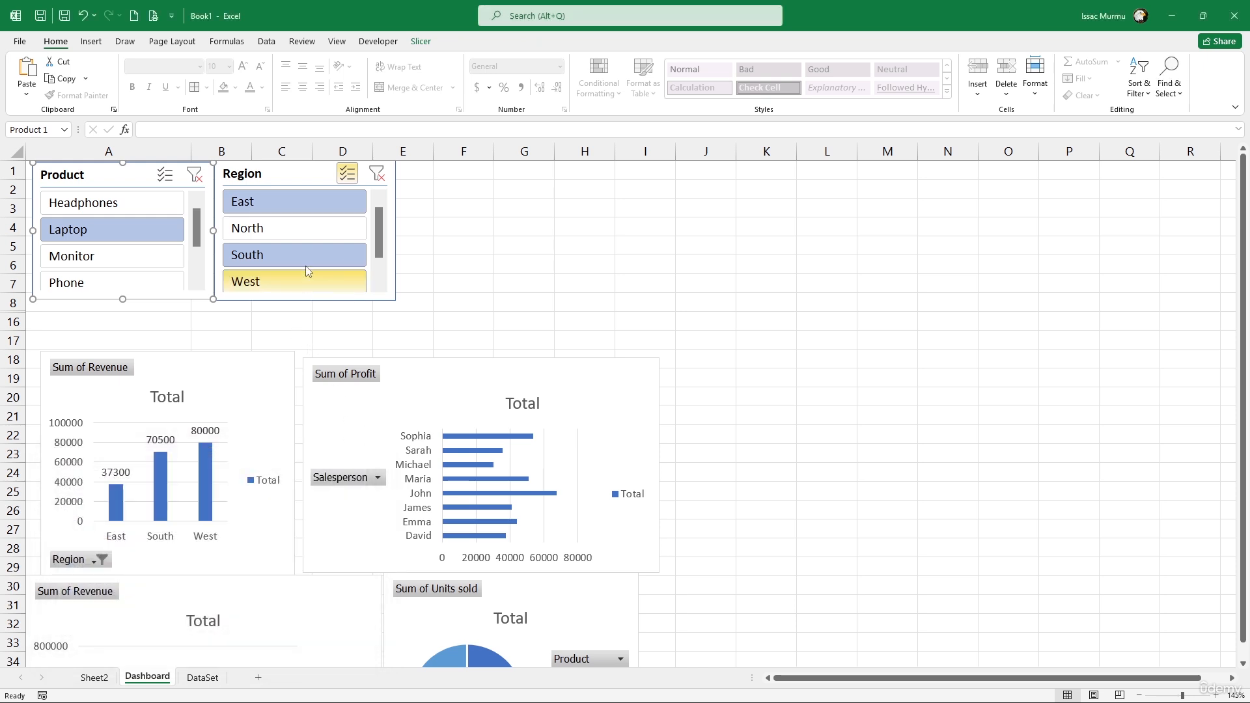
Examine the revenue-by-region chart's PivotTable options and which slicers its filter connections include.
{"action": "left_click", "coordinate": [182, 366]}
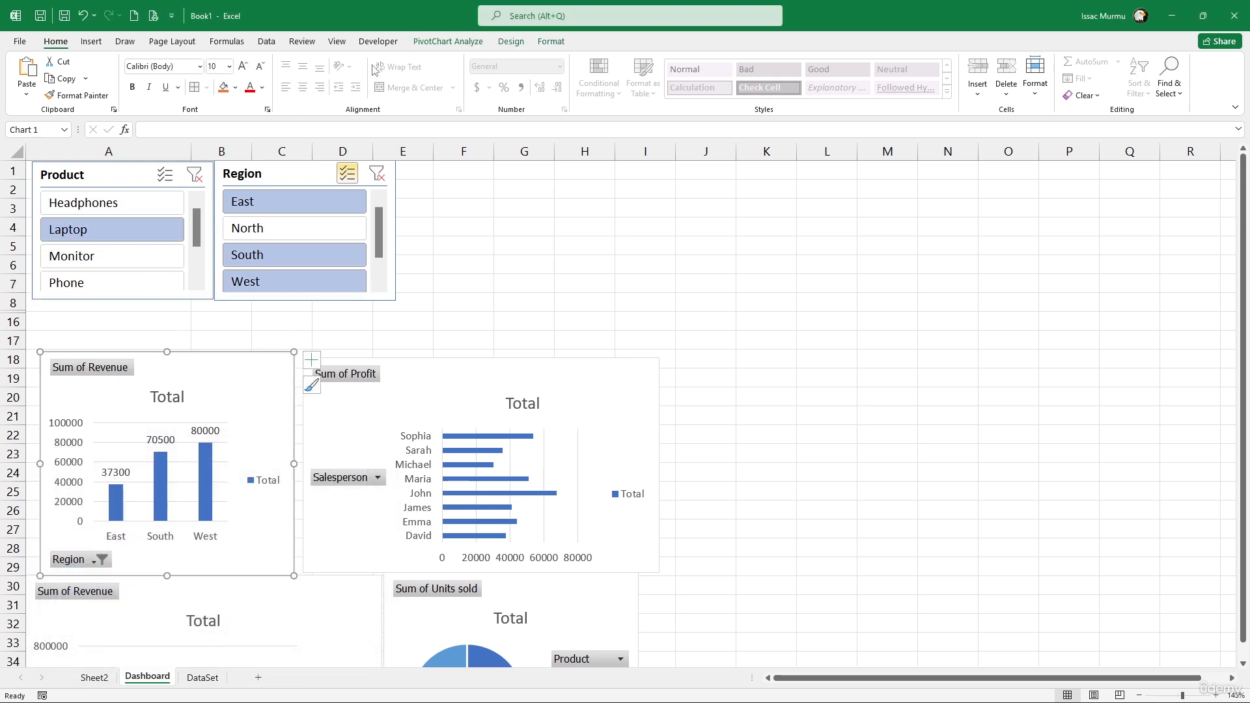
{"action": "left_click", "coordinate": [448, 41]}
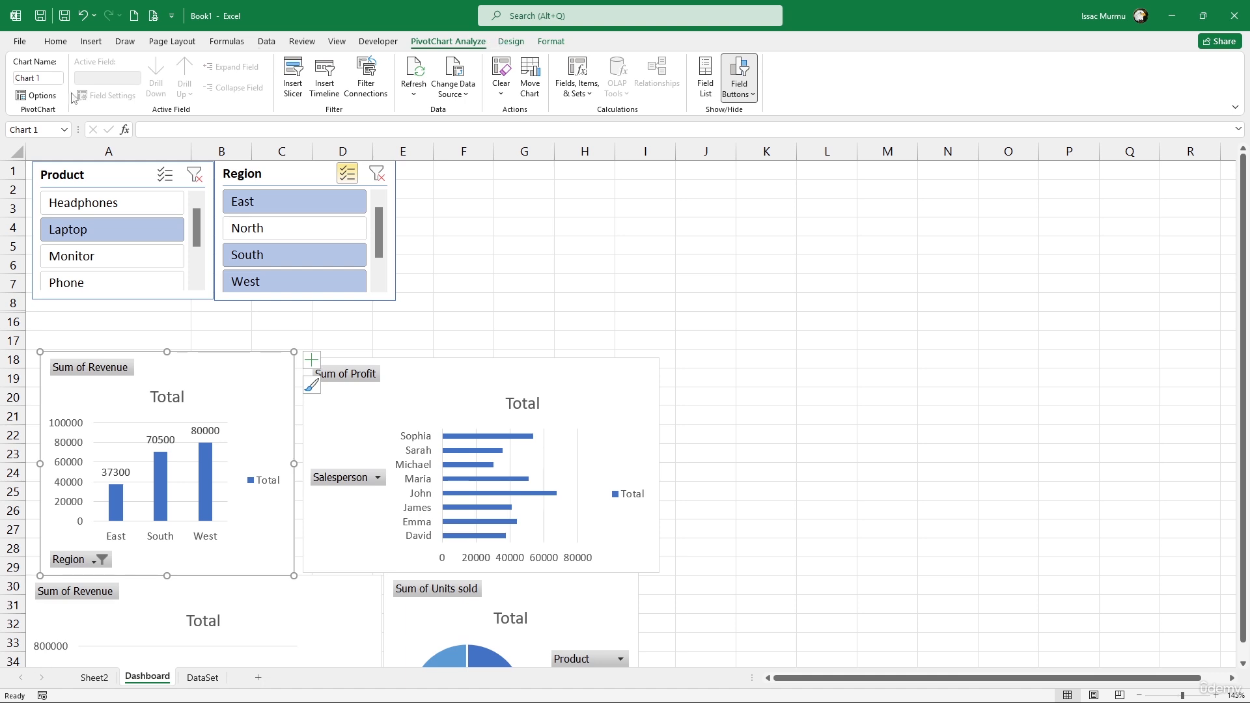
{"action": "left_click", "coordinate": [42, 96]}
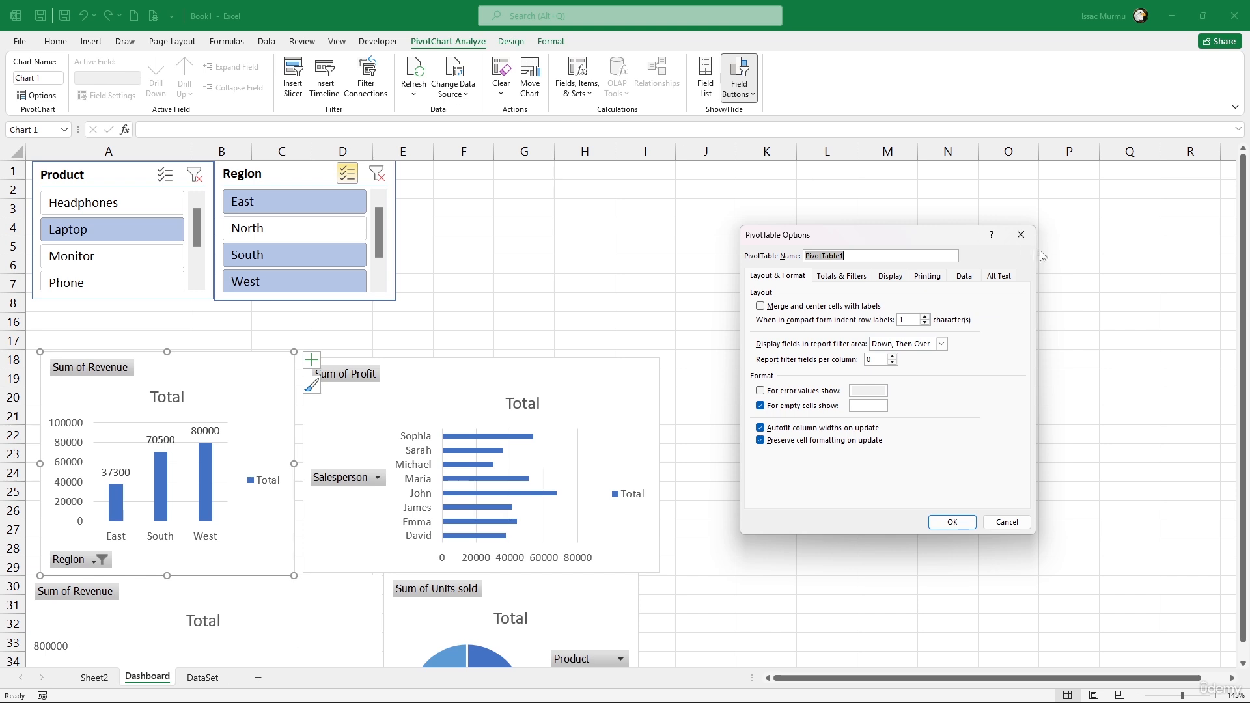
{"action": "left_click", "coordinate": [1021, 235]}
{"action": "left_click", "coordinate": [366, 78]}
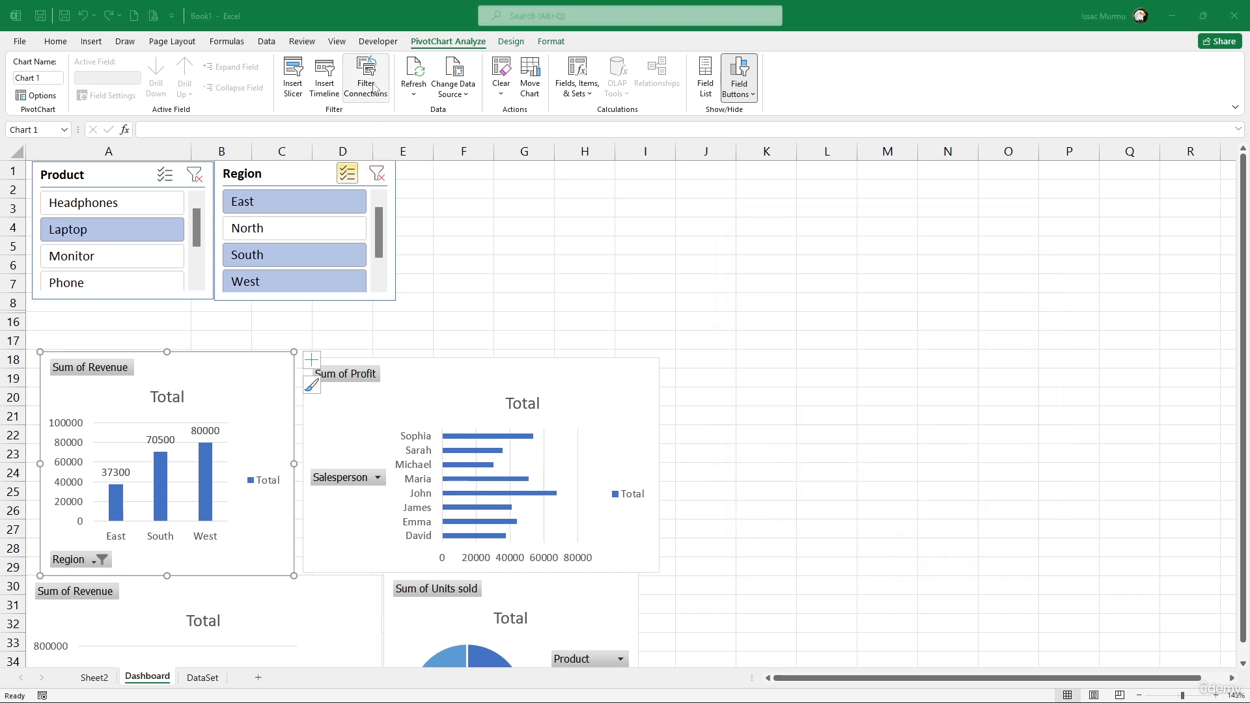
{"action": "scroll", "coordinate": [821, 420], "scroll_direction": "down", "scroll_amount": 1}
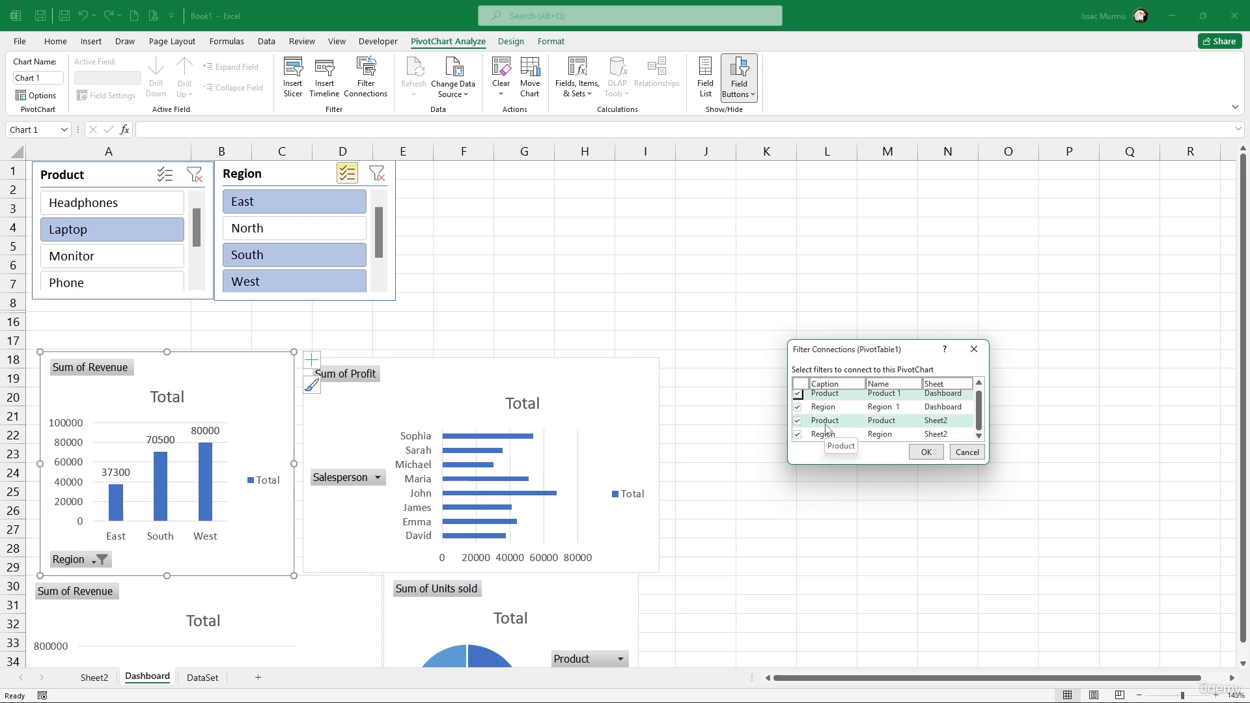
{"action": "left_click", "coordinate": [969, 455]}
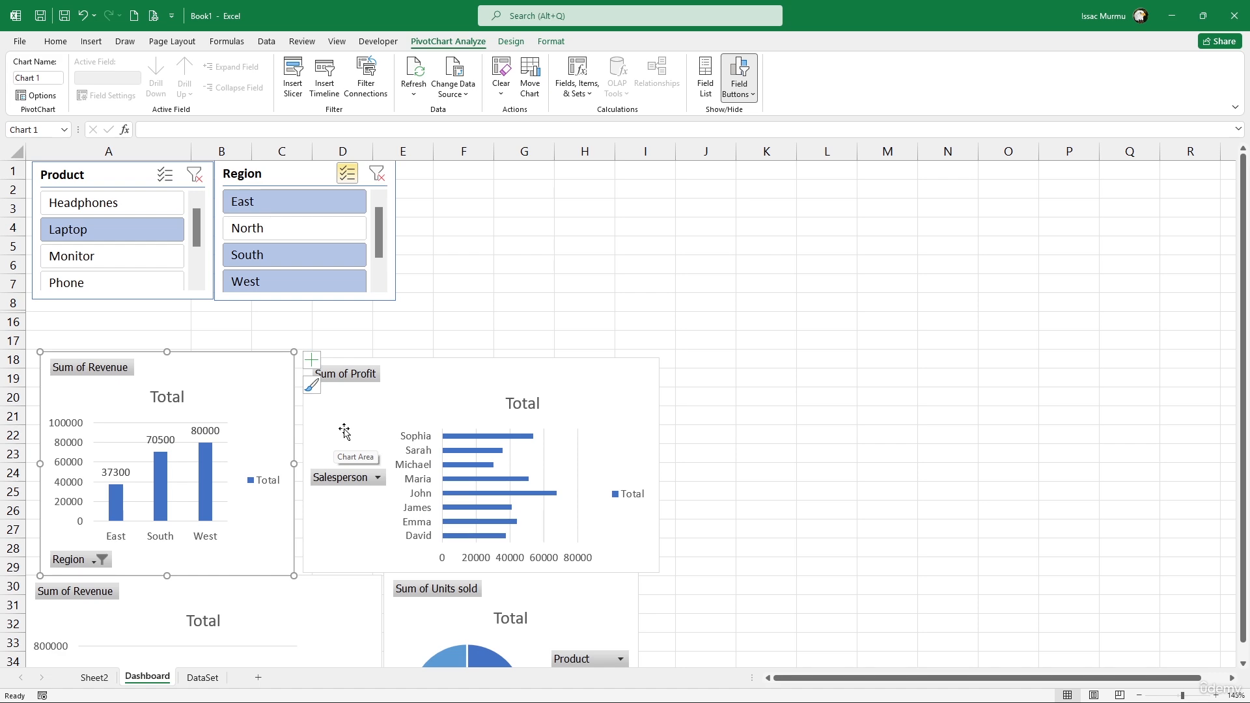
Hide the gridlines on the Dashboard sheet.
{"action": "scroll", "coordinate": [355, 427], "scroll_direction": "down", "scroll_amount": 8}
{"action": "scroll", "coordinate": [366, 430], "scroll_direction": "up", "scroll_amount": 5}
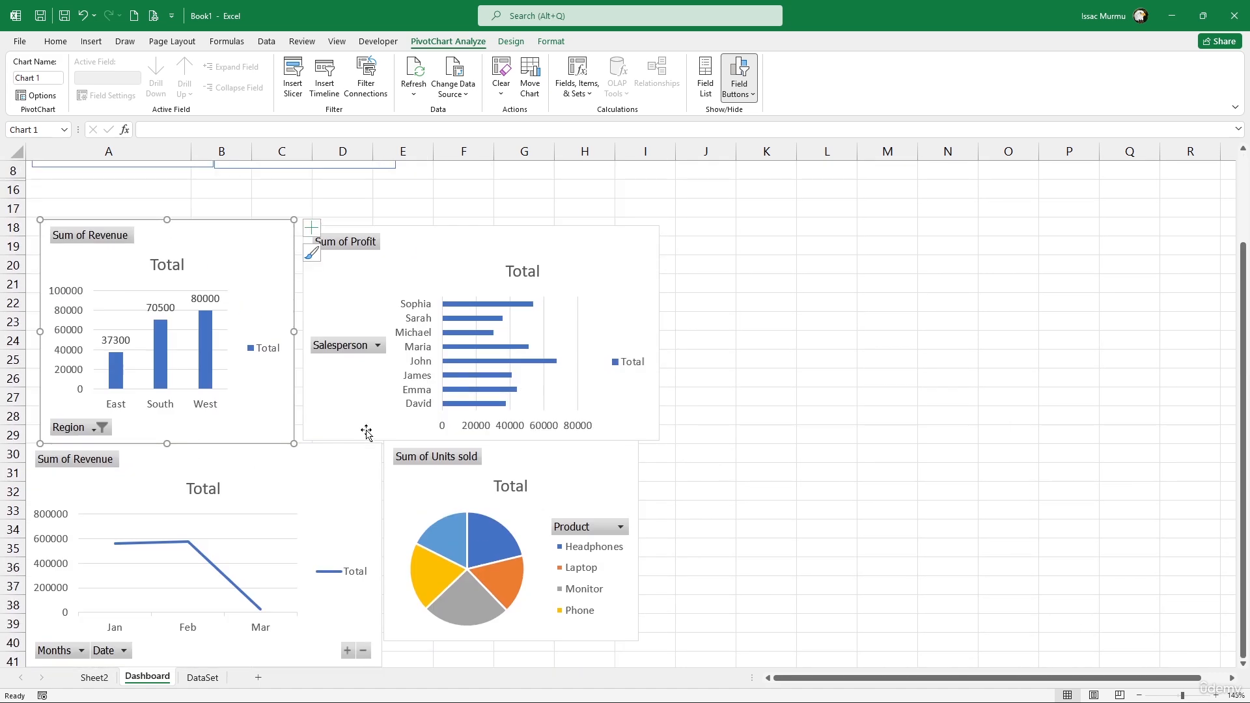
{"action": "left_click", "coordinate": [336, 41]}
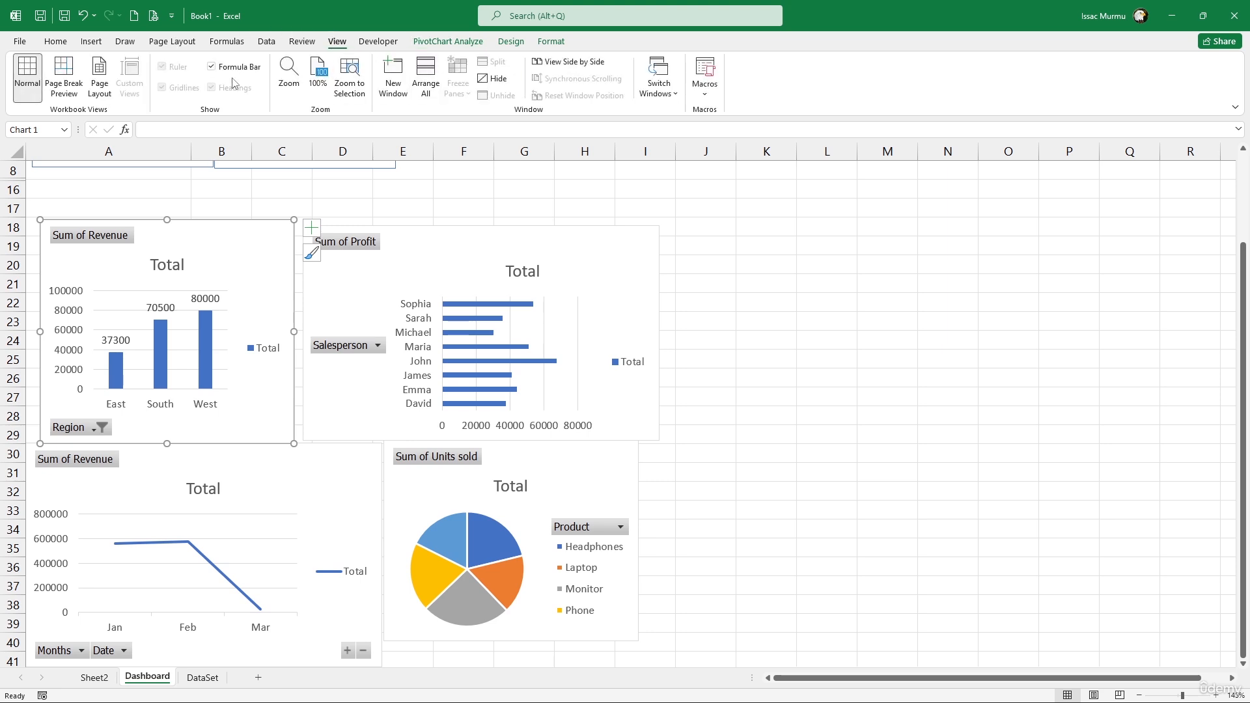
{"action": "left_click", "coordinate": [310, 43]}
{"action": "left_click", "coordinate": [337, 41]}
{"action": "left_click", "coordinate": [340, 192]}
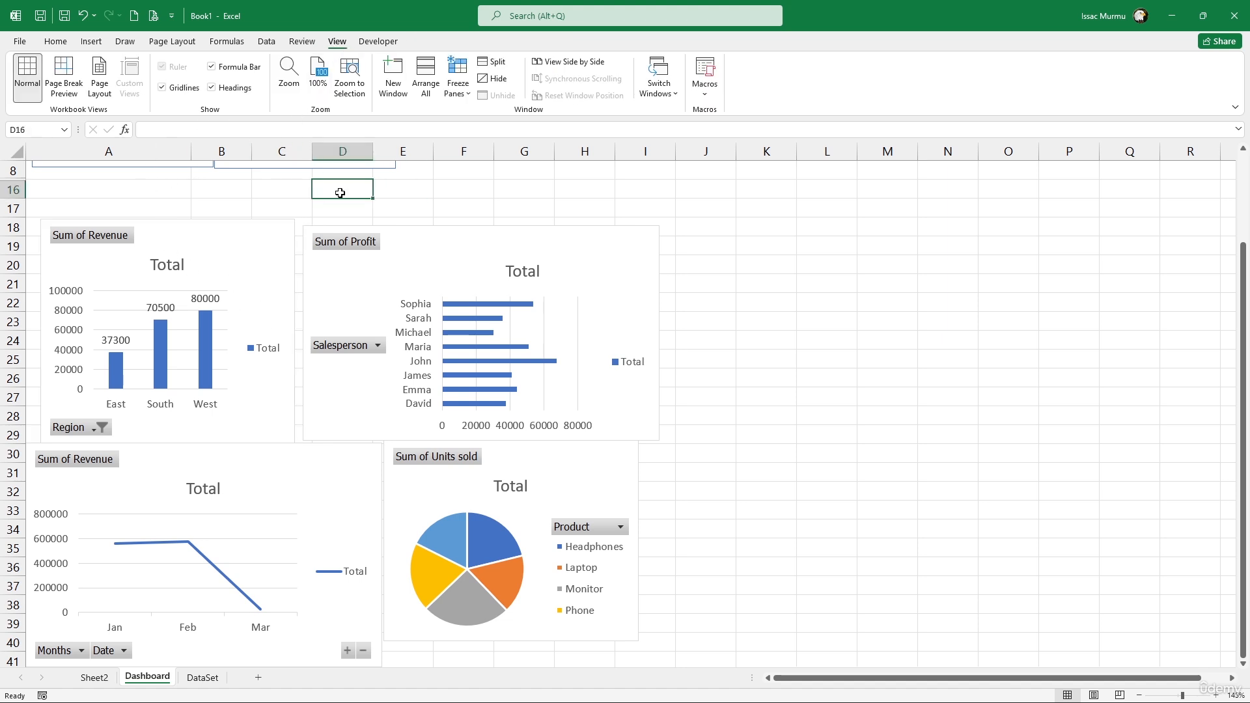
{"action": "left_click", "coordinate": [162, 88]}
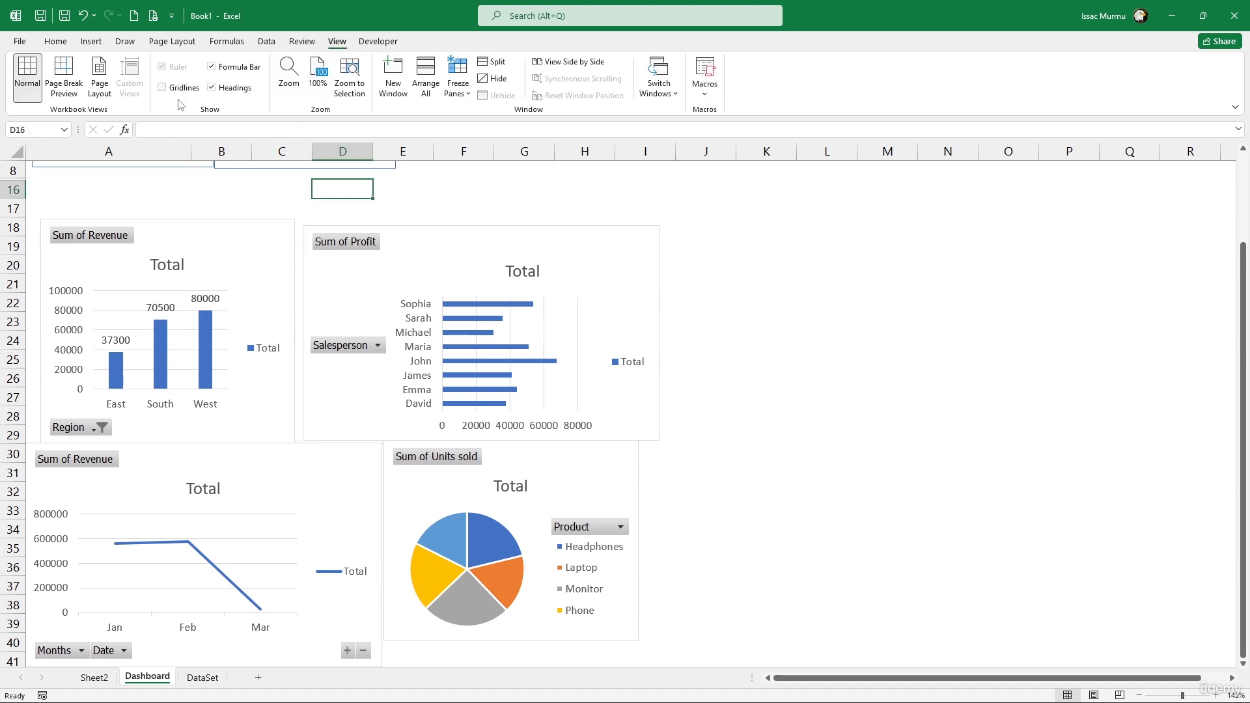
Move the profit-by-salesperson chart right up against the revenue-by-region chart, roughly level with it.
{"action": "scroll", "coordinate": [564, 279], "scroll_direction": "up", "scroll_amount": 3}
{"action": "left_click_drag", "start_coordinate": [525, 369], "coordinate": [528, 338]}
{"action": "mouse_move", "coordinate": [273, 376]}
{"action": "left_mouse_down"}
{"action": "mouse_move", "coordinate": [274, 353]}
{"action": "mouse_move", "coordinate": [274, 377]}
{"action": "left_mouse_up"}
{"action": "left_click_drag", "start_coordinate": [460, 349], "coordinate": [446, 380]}
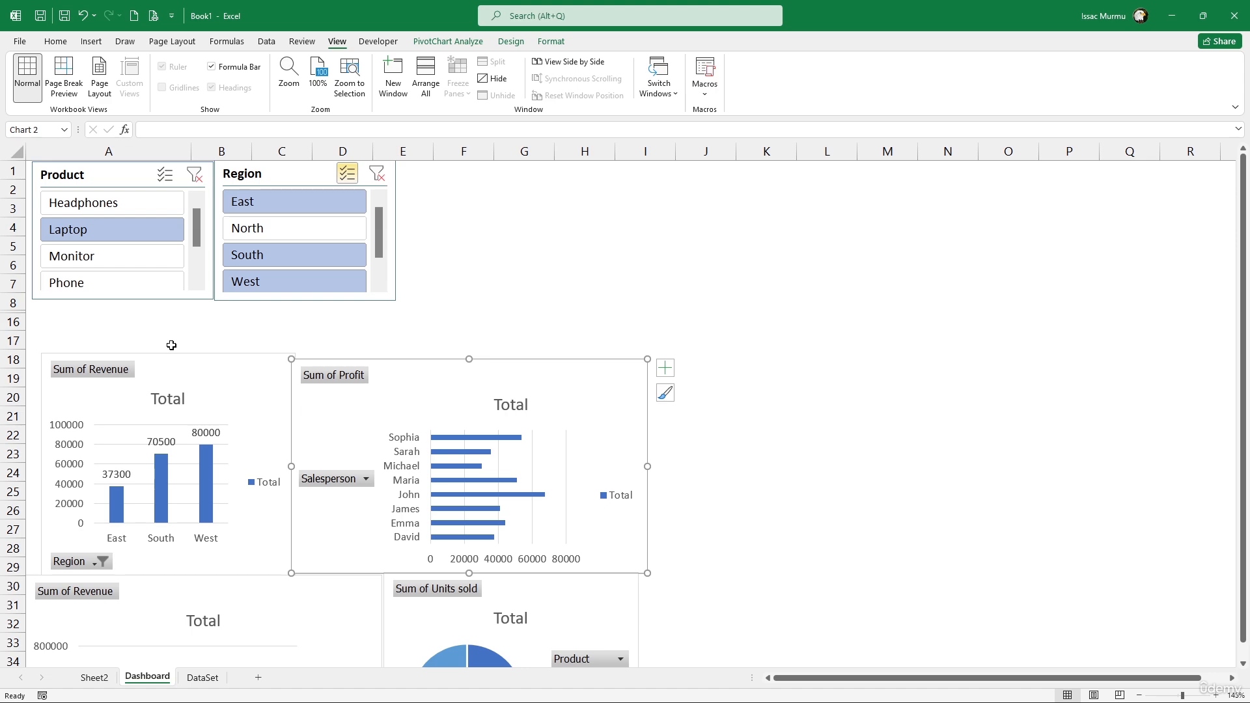
Clear the sales records in rows 5 to 12, columns A to I, of the DataSet sheet.
{"action": "left_click", "coordinate": [203, 678]}
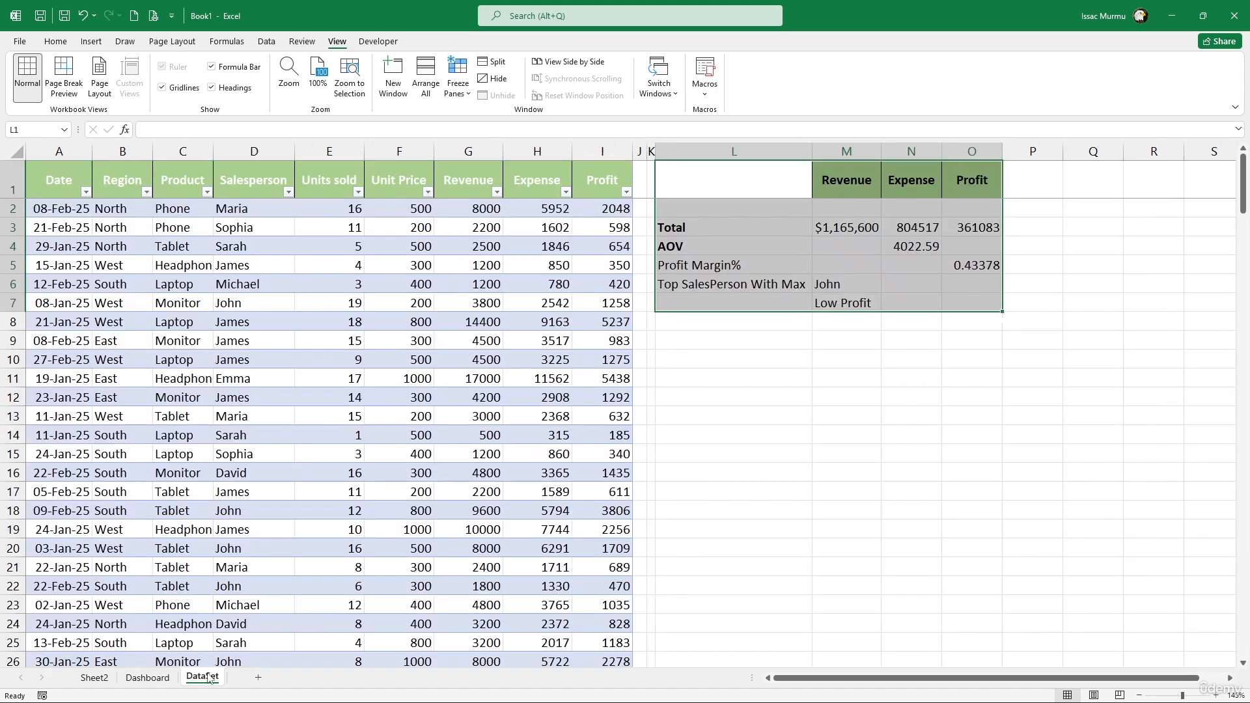
{"action": "left_click", "coordinate": [333, 308]}
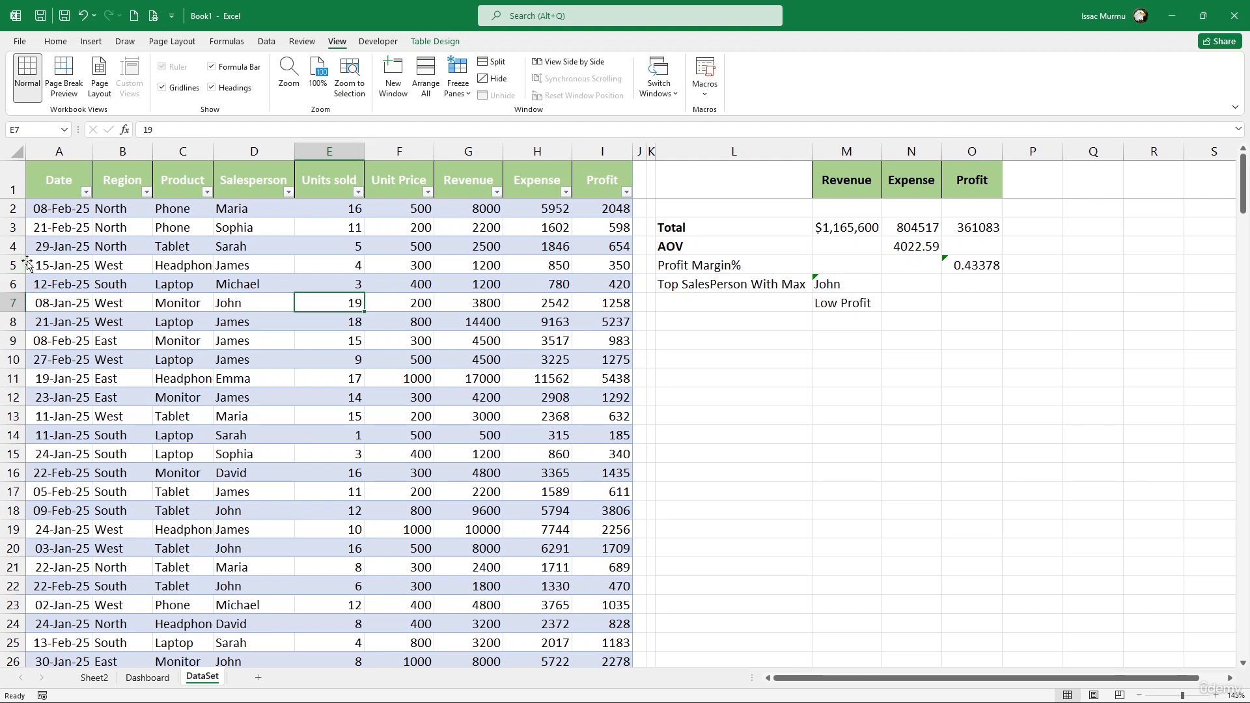
{"action": "left_click_drag", "start_coordinate": [43, 267], "coordinate": [588, 392]}
{"action": "key", "text": "Delete"}
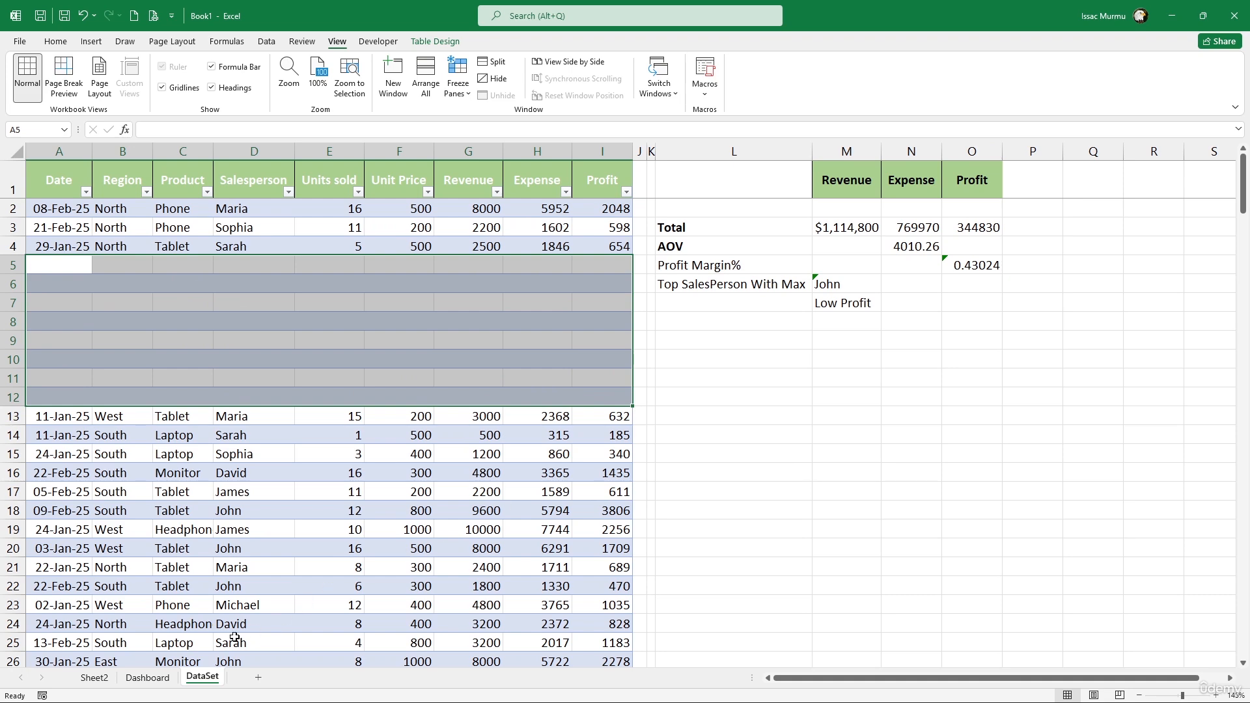
Refresh the Dashboard's pivot data from the profit-by-salesperson chart, and again from the Product slicer.
{"action": "left_click", "coordinate": [147, 678]}
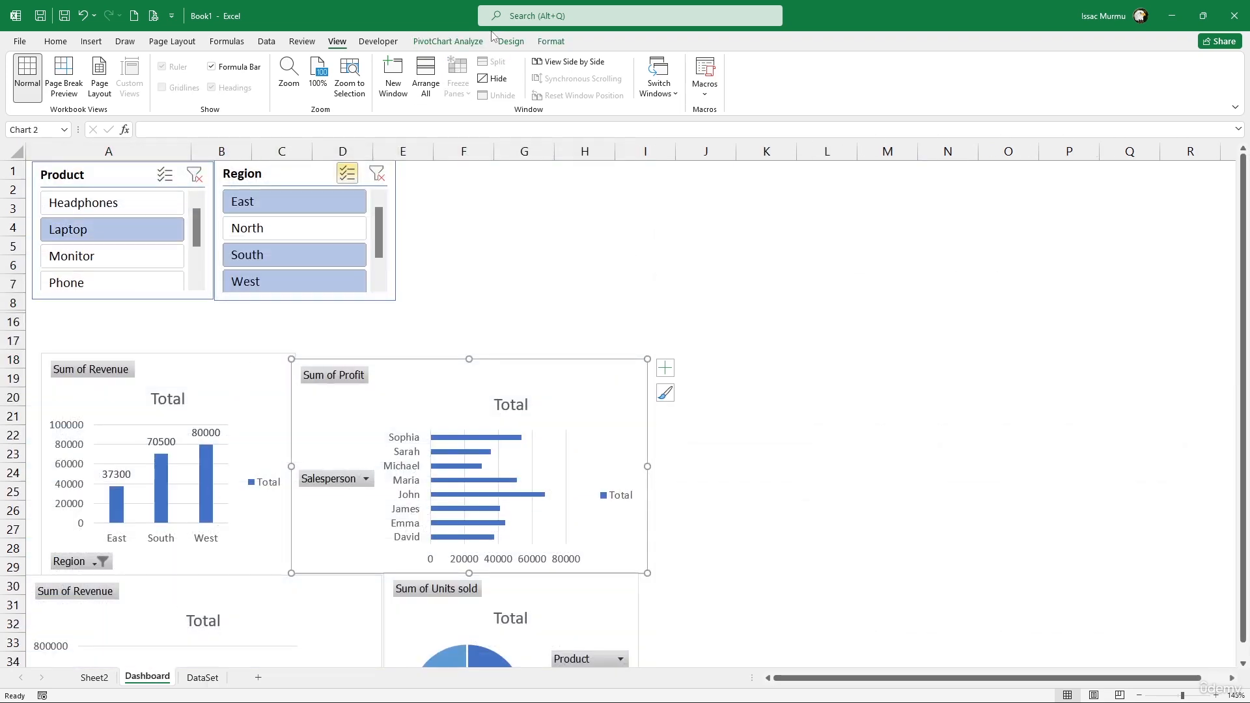
{"action": "left_click", "coordinate": [449, 41]}
{"action": "left_click", "coordinate": [418, 77]}
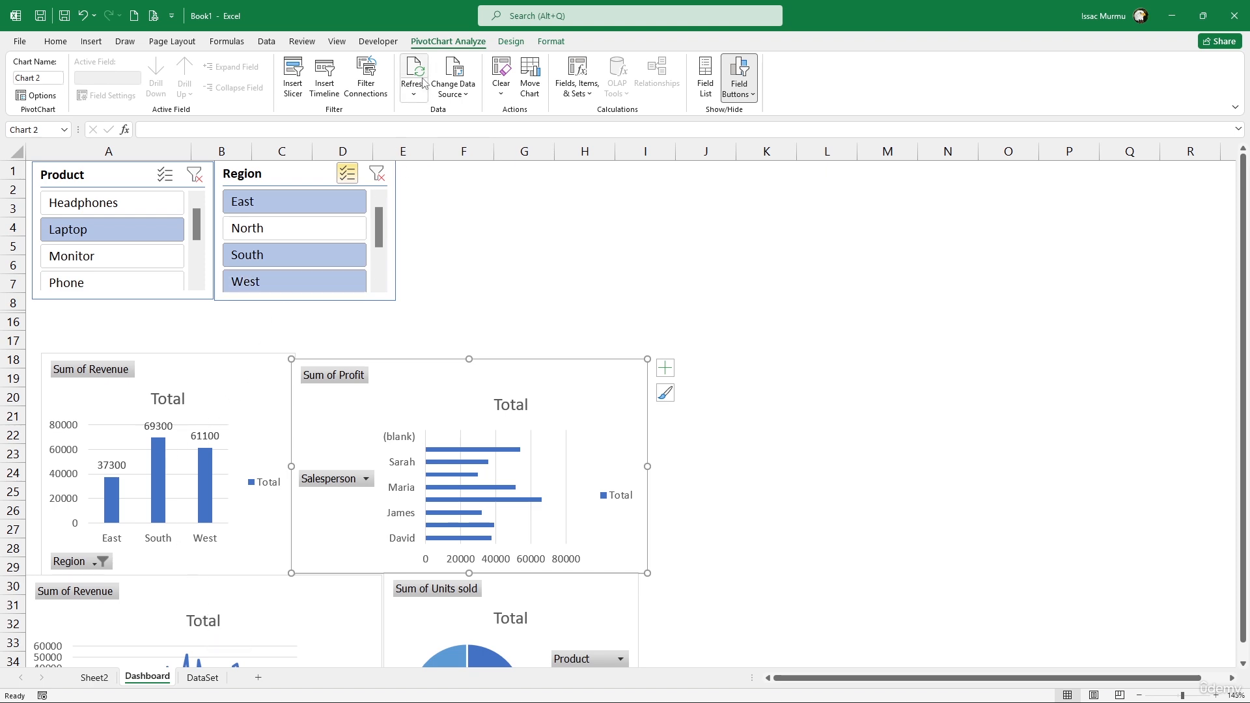
{"action": "right_click", "coordinate": [217, 395]}
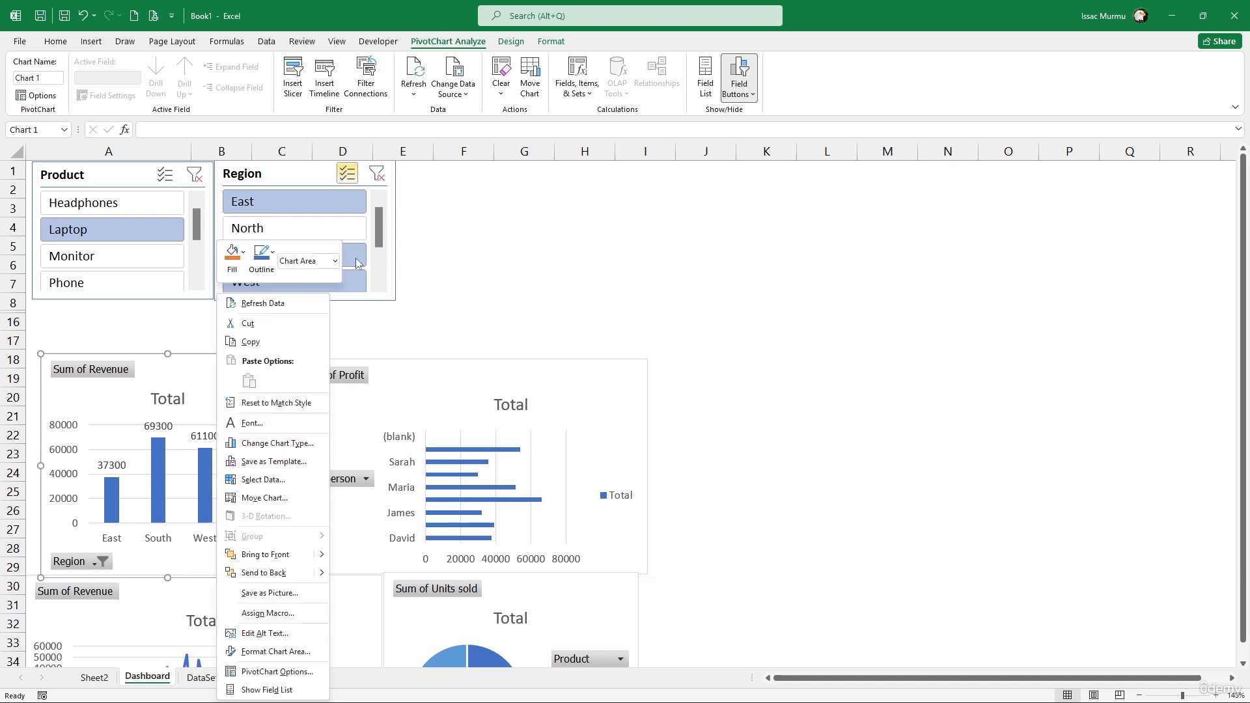
{"action": "left_click", "coordinate": [149, 224]}
{"action": "right_click", "coordinate": [148, 206]}
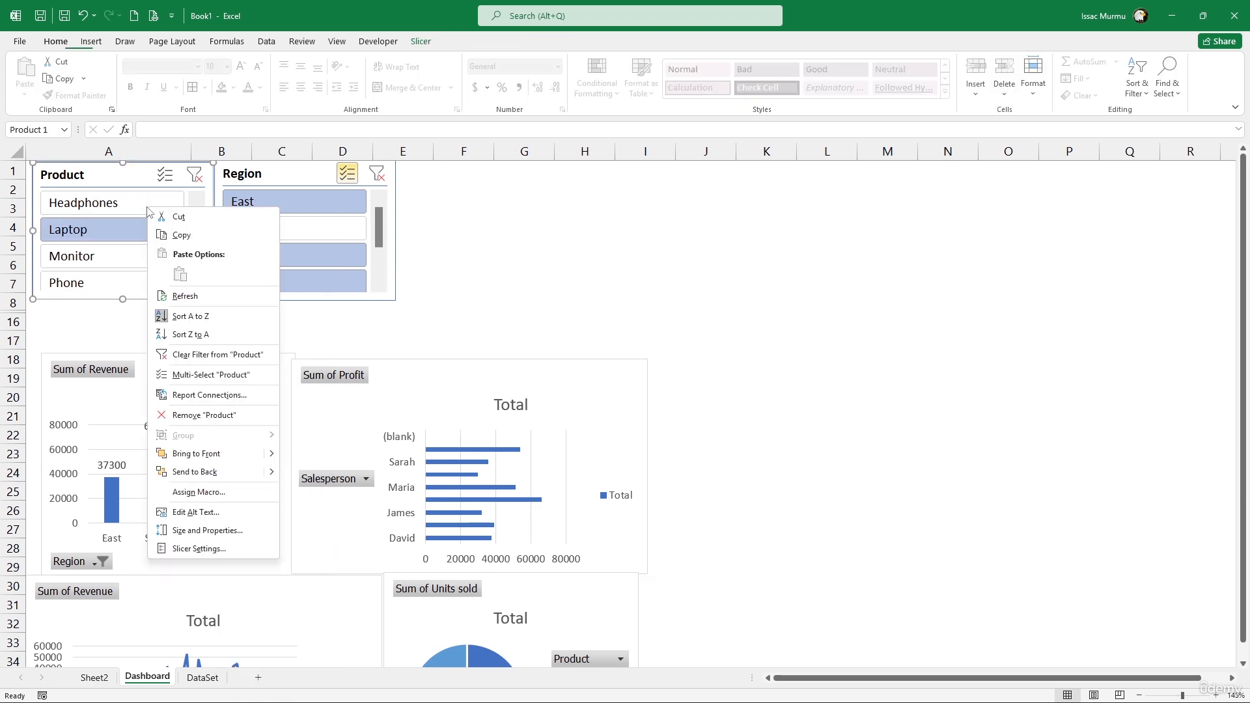
{"action": "left_click", "coordinate": [175, 298]}
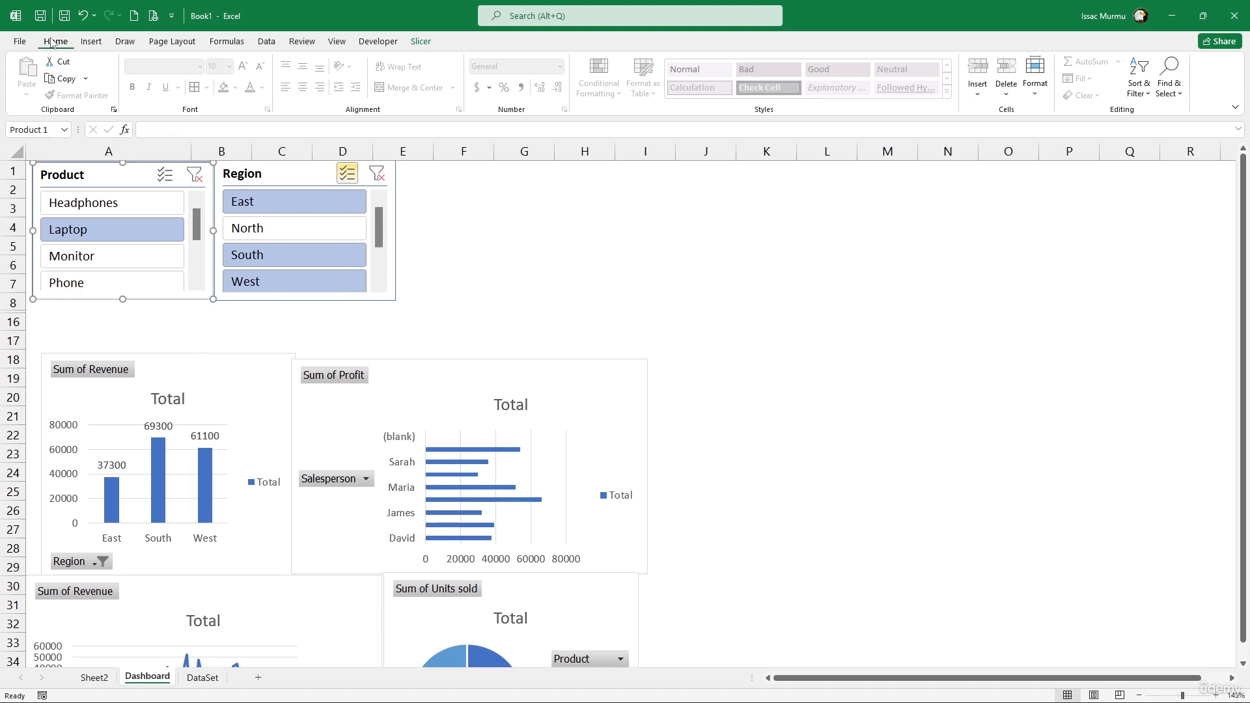
Undo the pivot data refreshes and the clearing of rows 5 to 12 on the DataSet sheet.
{"action": "left_click", "coordinate": [82, 16]}
{"action": "left_click", "coordinate": [201, 678]}
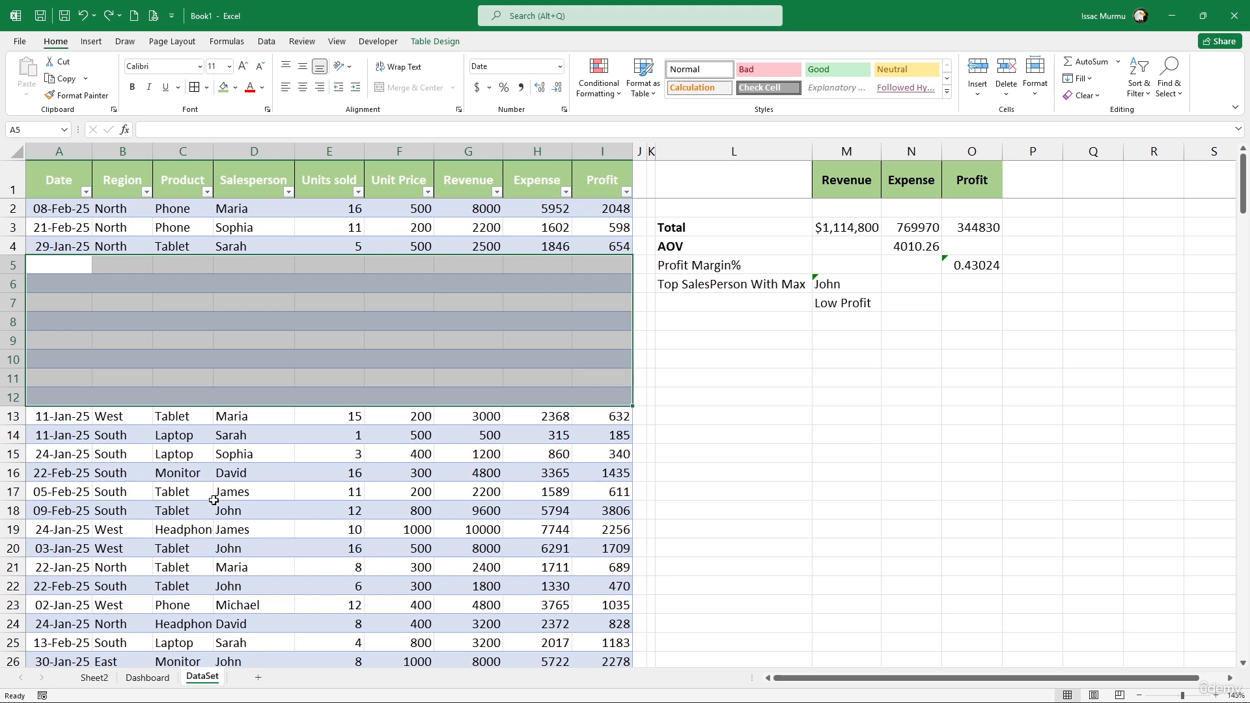
{"action": "key", "text": "ctrl+z"}
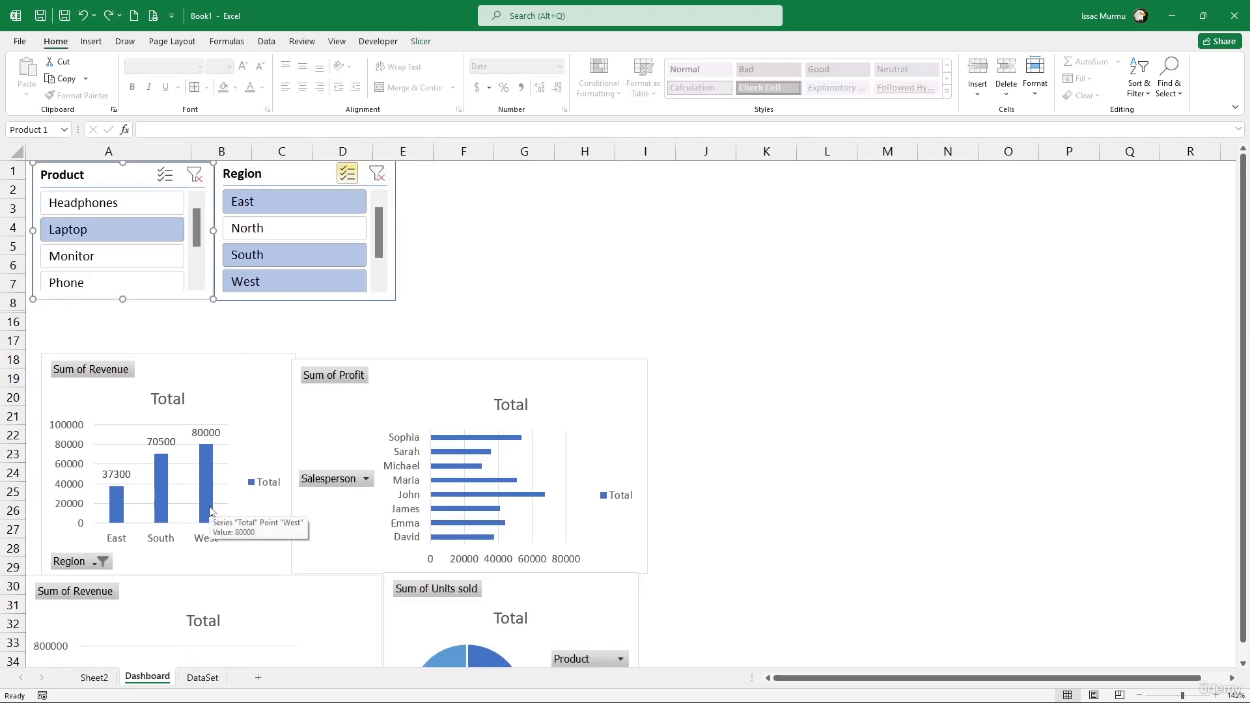
{"action": "key", "text": "ctrl+z"}
{"action": "left_click", "coordinate": [428, 325]}
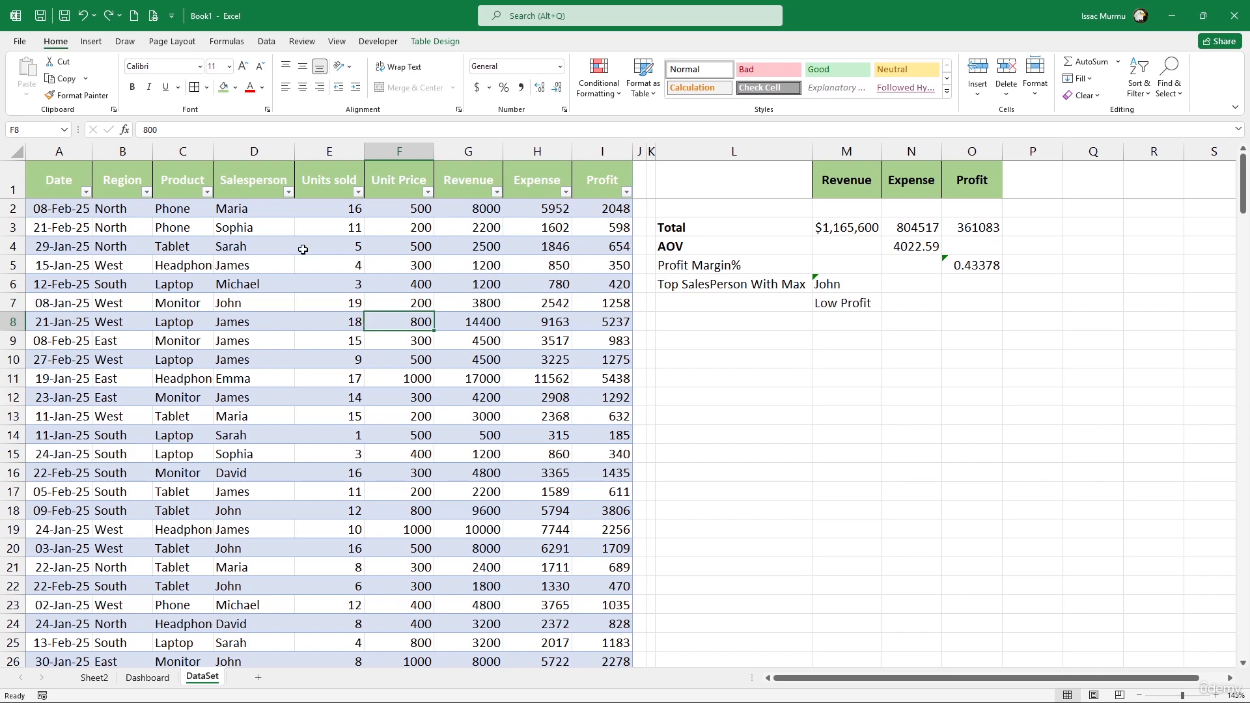
Save the workbook in the local Documents folder under the name BudgetSales.
{"action": "left_click", "coordinate": [20, 42]}
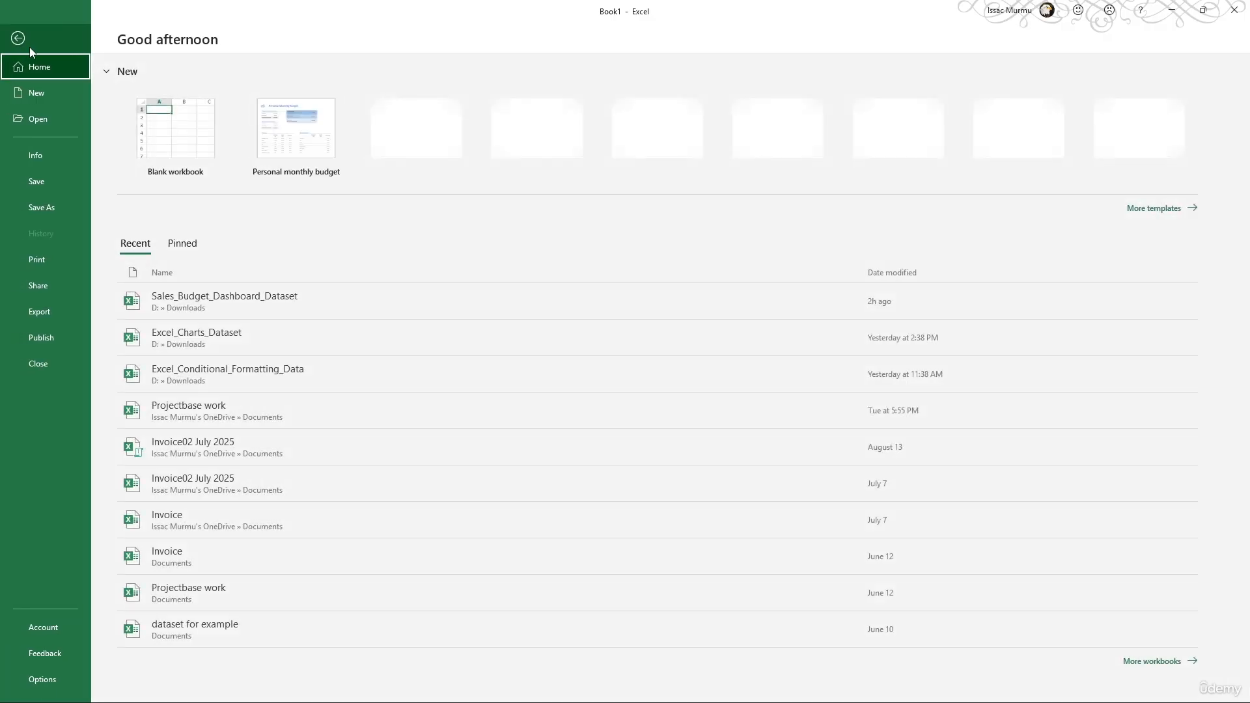
{"action": "left_click", "coordinate": [54, 208]}
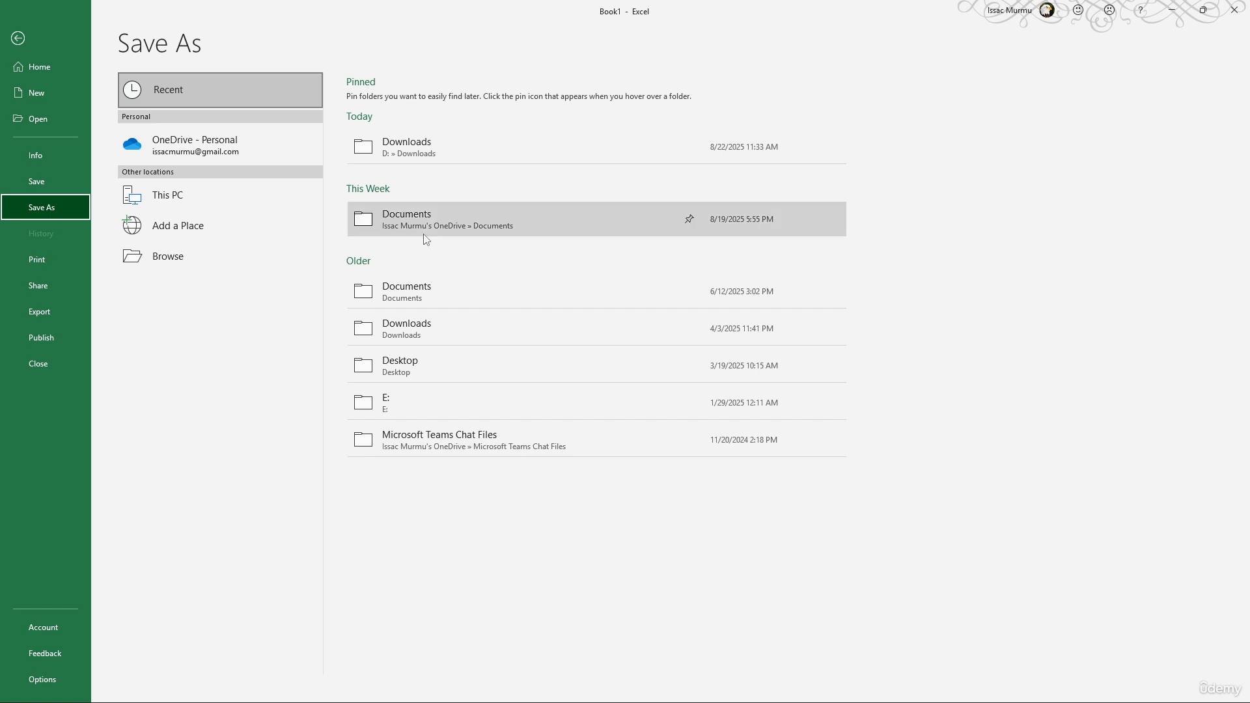
{"action": "left_click", "coordinate": [420, 288]}
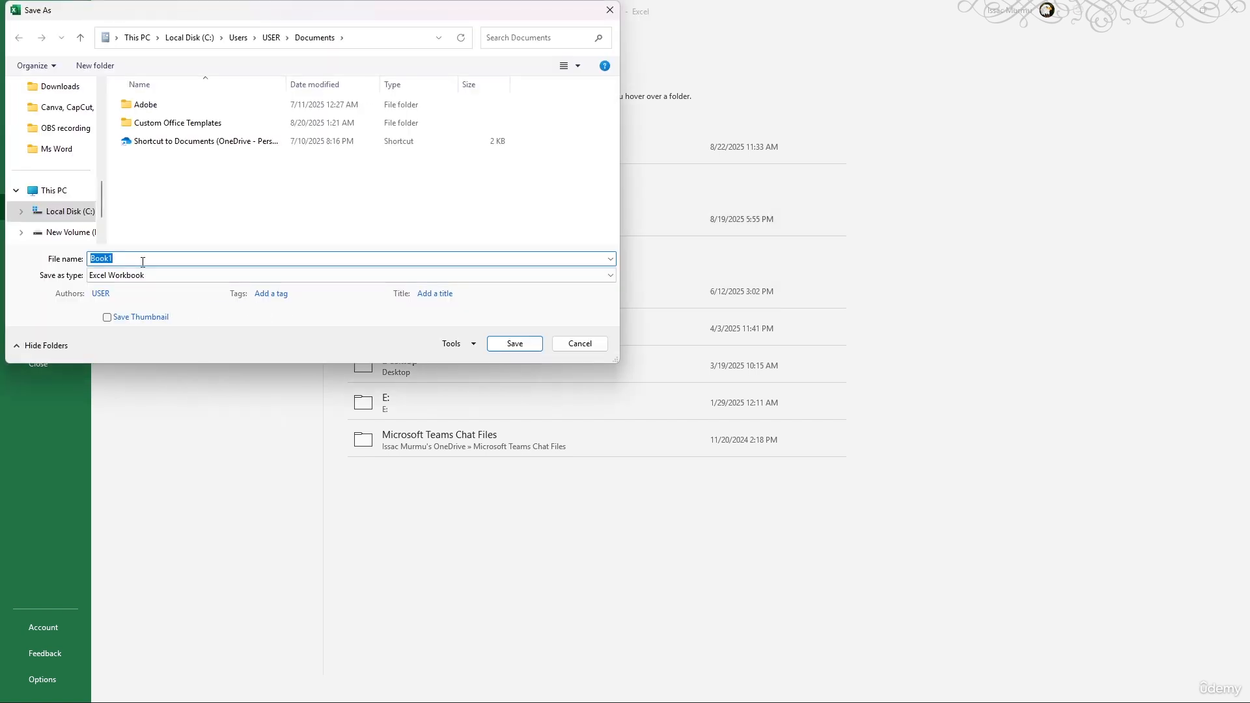
{"action": "type", "text": "B"}
{"action": "type", "text": "udgetSales"}
{"action": "left_click", "coordinate": [514, 343]}
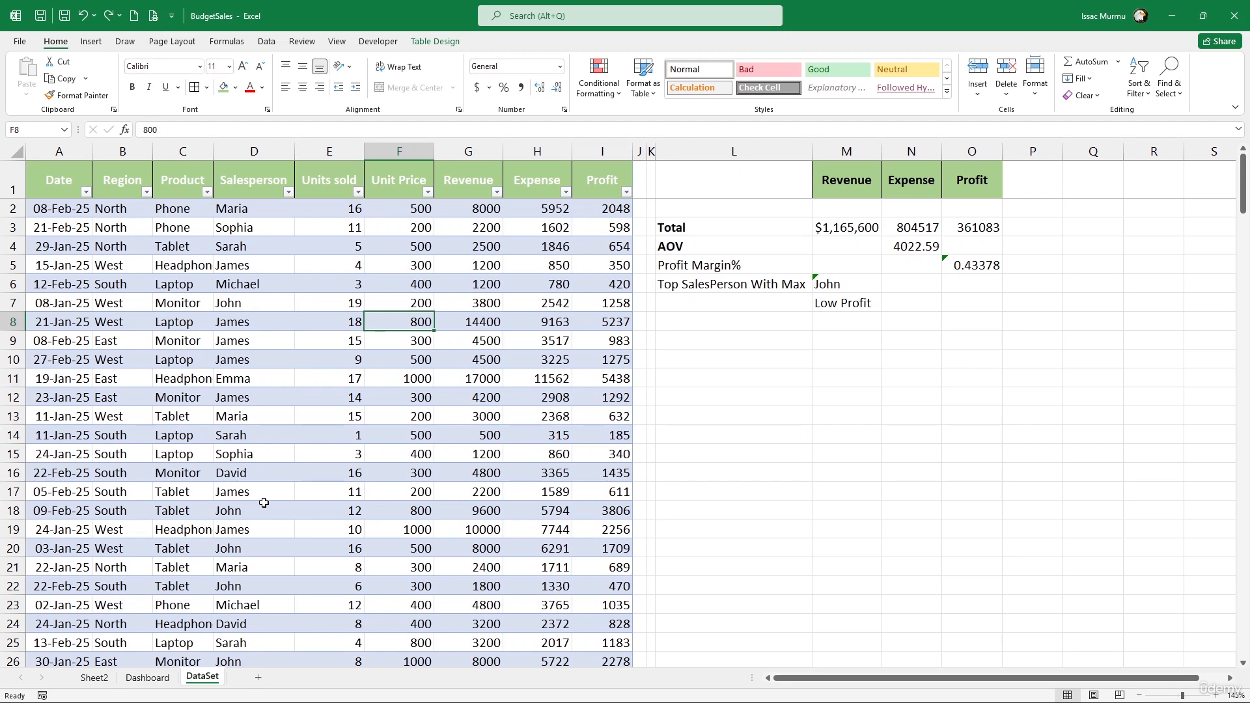
Look over the DataSet records and Sheet2, and return to the Dashboard sheet.
{"action": "scroll", "coordinate": [380, 477], "scroll_direction": "down", "scroll_amount": 2}
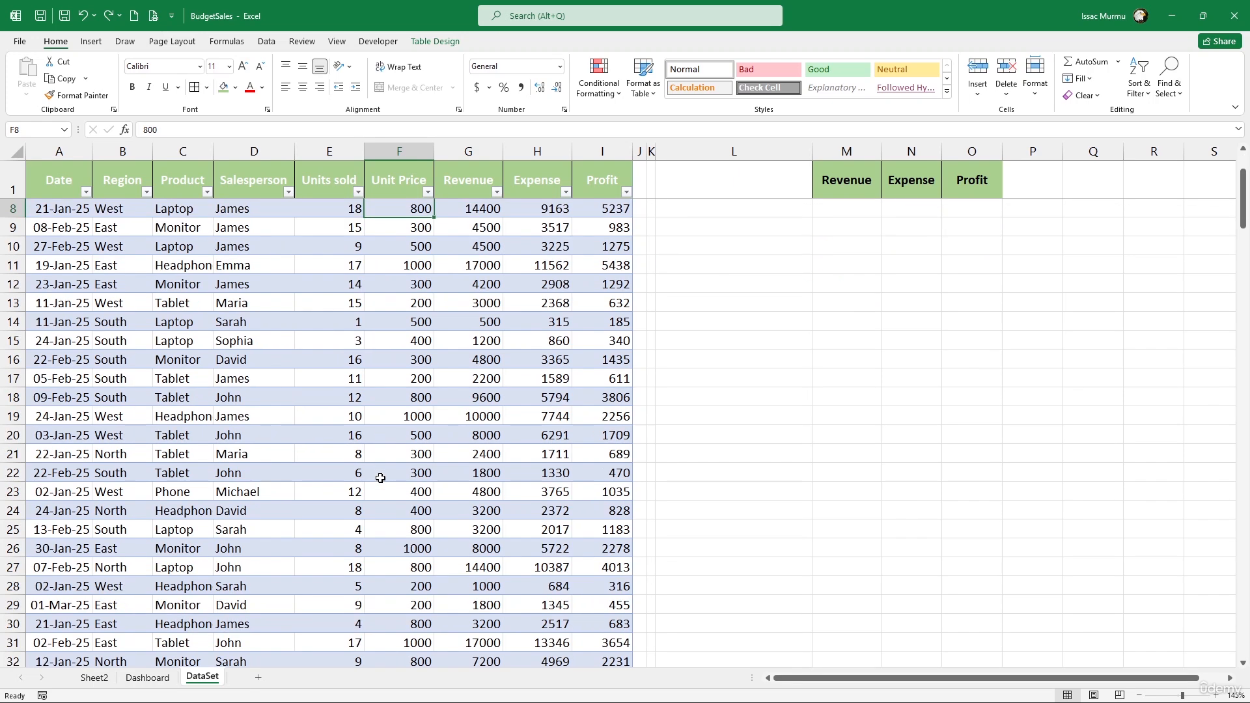
{"action": "scroll", "coordinate": [307, 512], "scroll_direction": "down", "scroll_amount": 1}
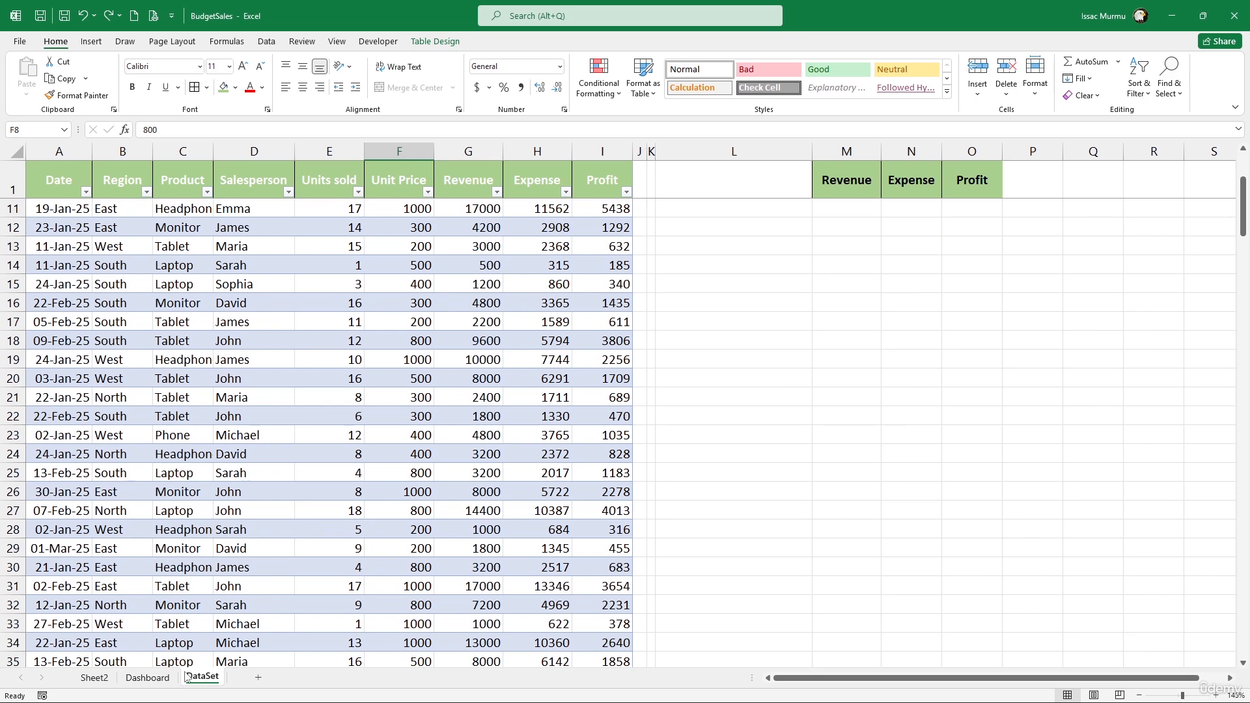
{"action": "left_click", "coordinate": [95, 677]}
{"action": "left_click", "coordinate": [149, 678]}
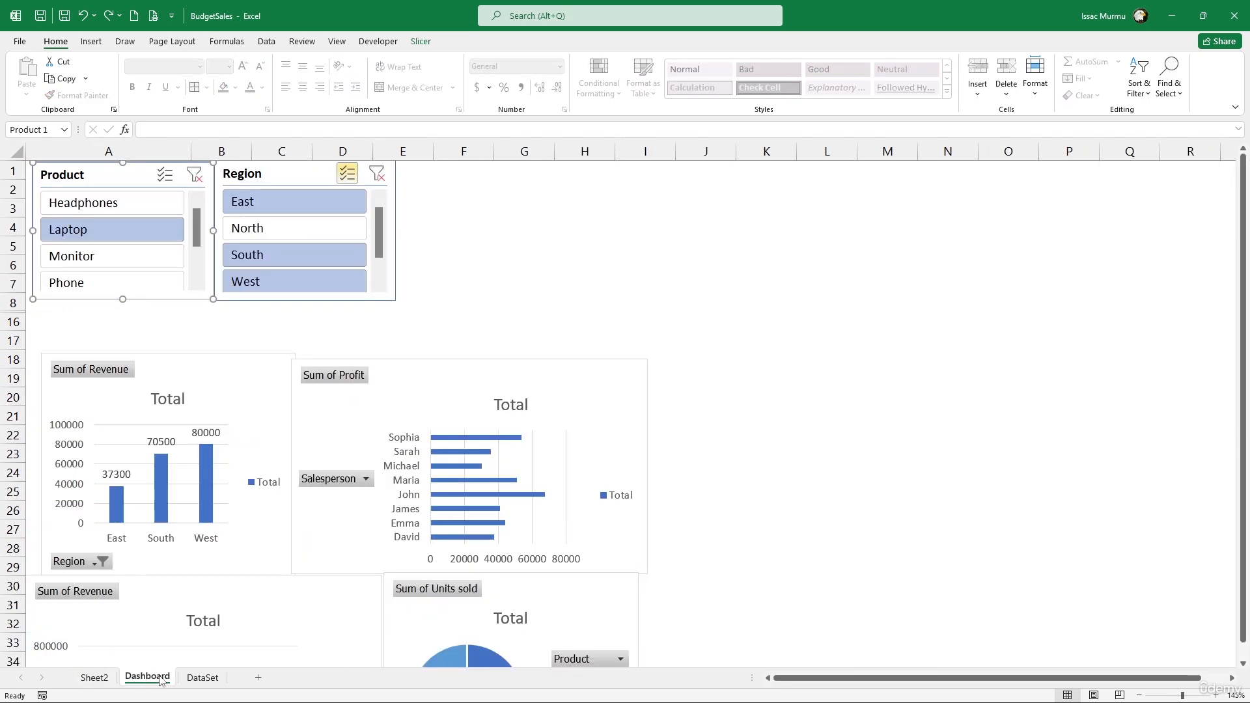